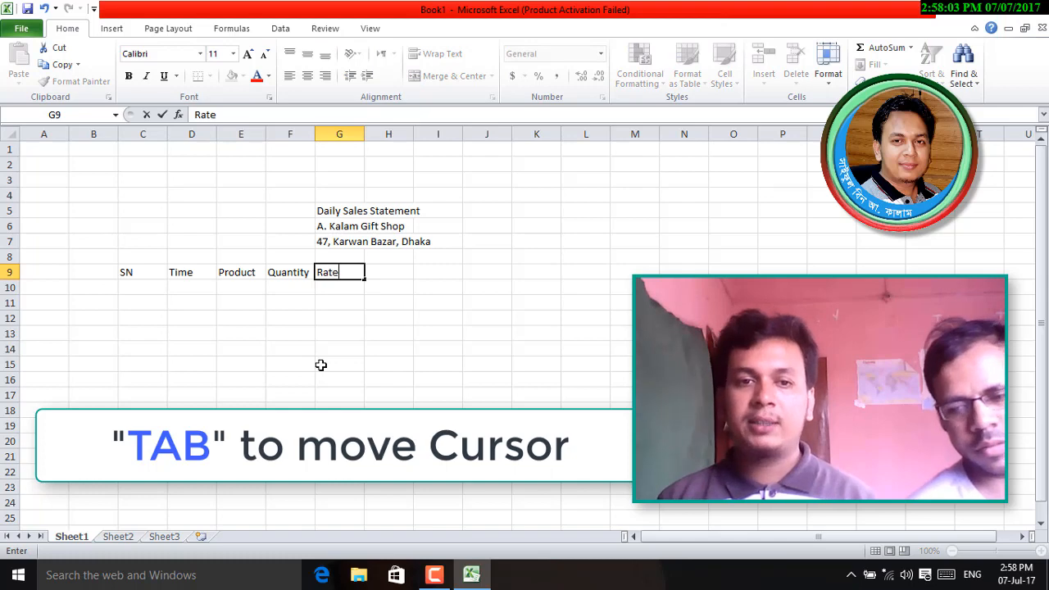
- Enter the last two row 9 headings, Amount and Figure, completing the header row
{"action": "type", "text": "Amount"}
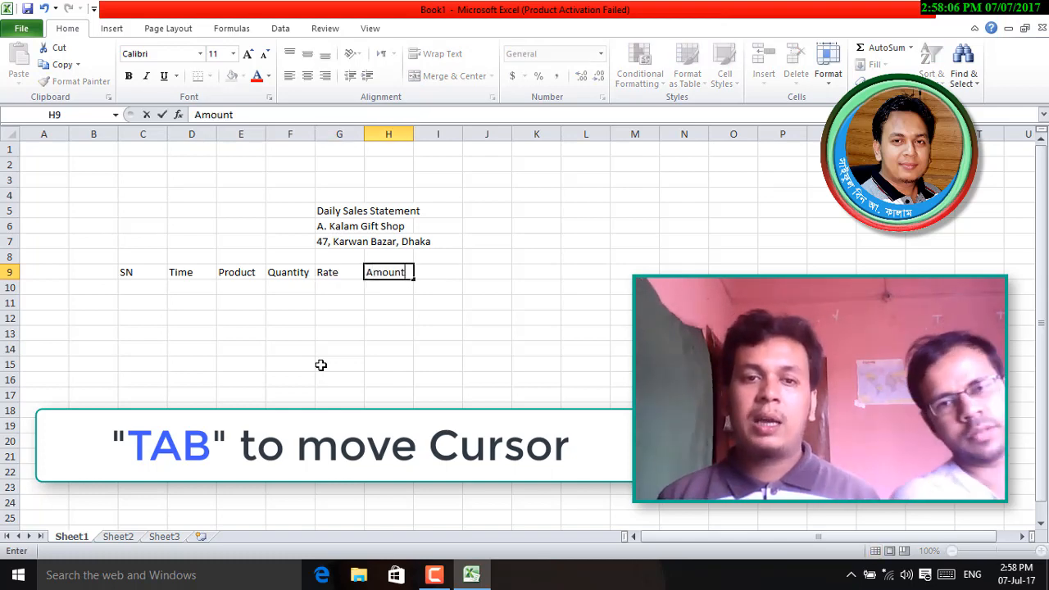
{"action": "key", "text": "Tab"}
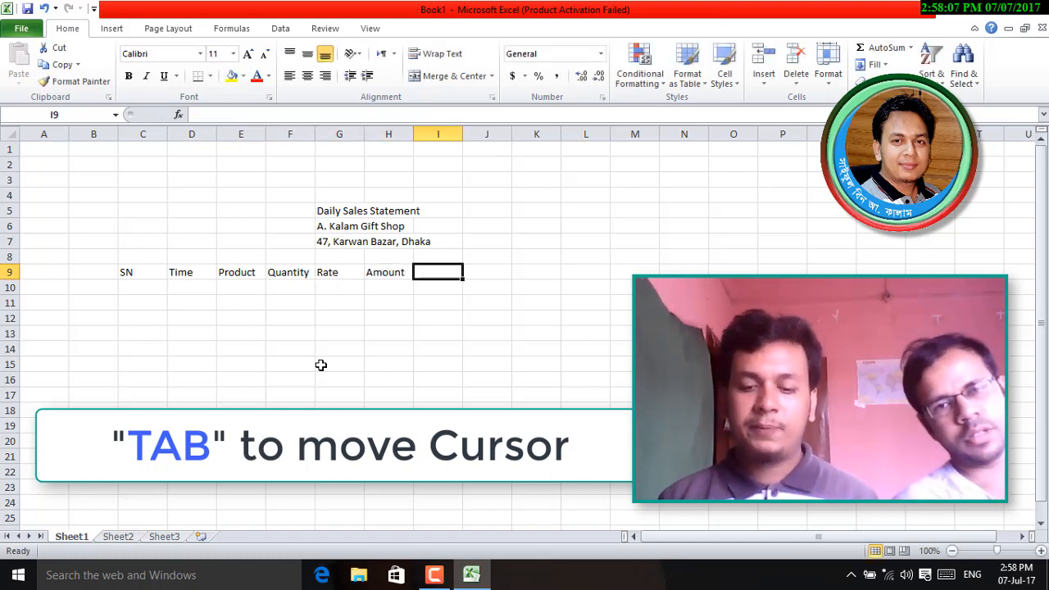
{"action": "type", "text": "Figure"}
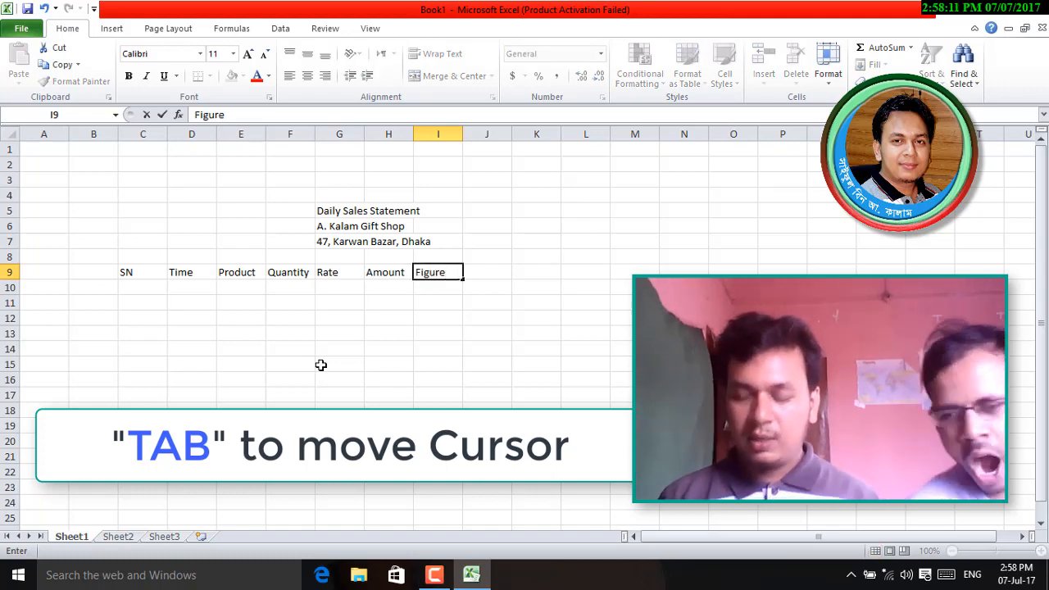
{"action": "key", "text": "Return"}
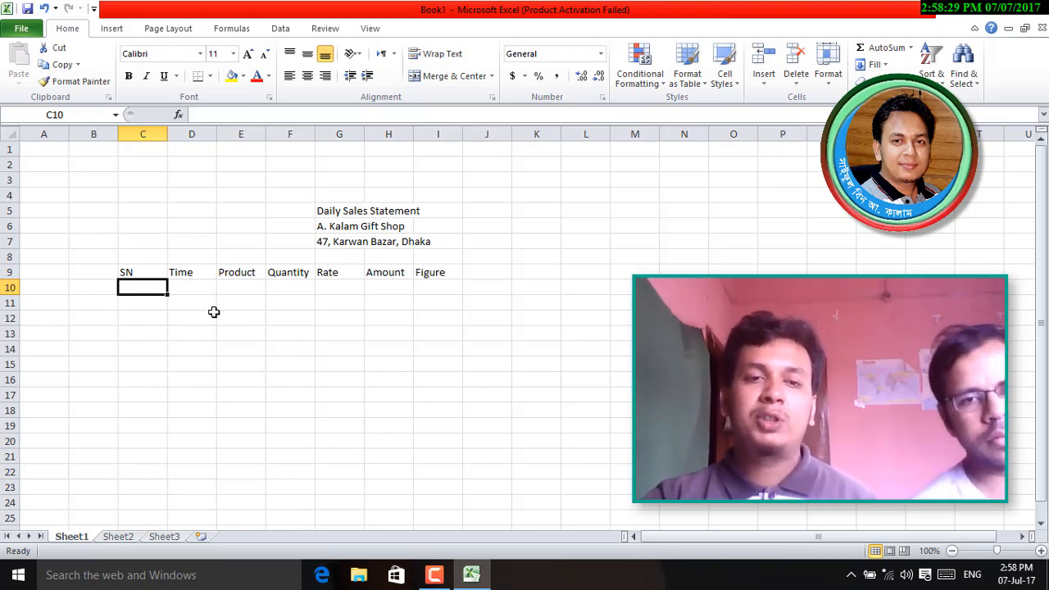
- Resize columns: SN narrowed to about 5.29, Time widened to 11.29, Product widened to 33.71
{"action": "left_click", "coordinate": [142, 274]}
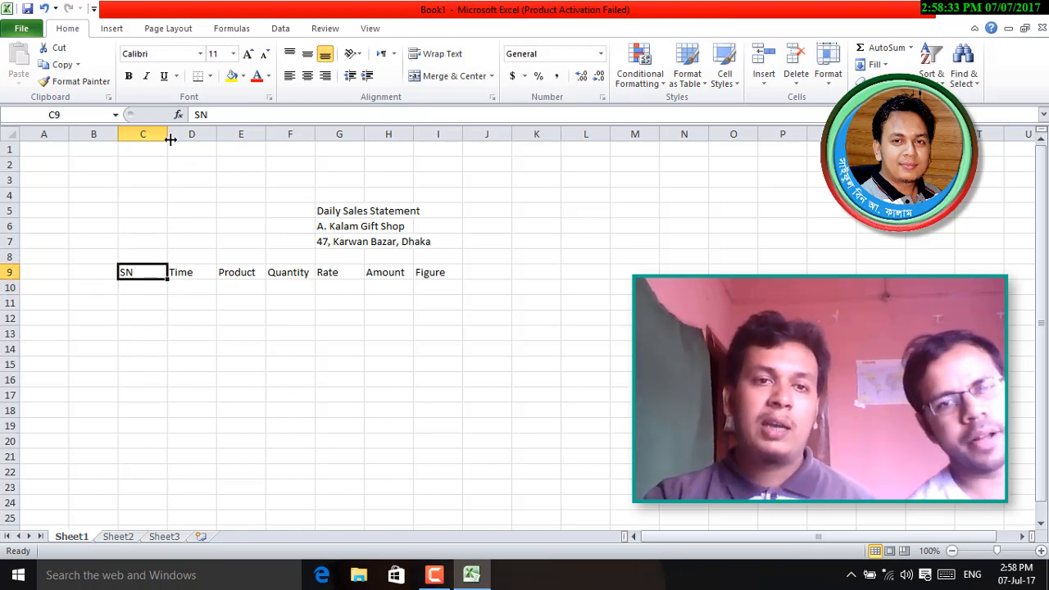
{"action": "left_click_drag", "start_coordinate": [166, 133], "coordinate": [210, 135]}
{"action": "left_click", "coordinate": [169, 271]}
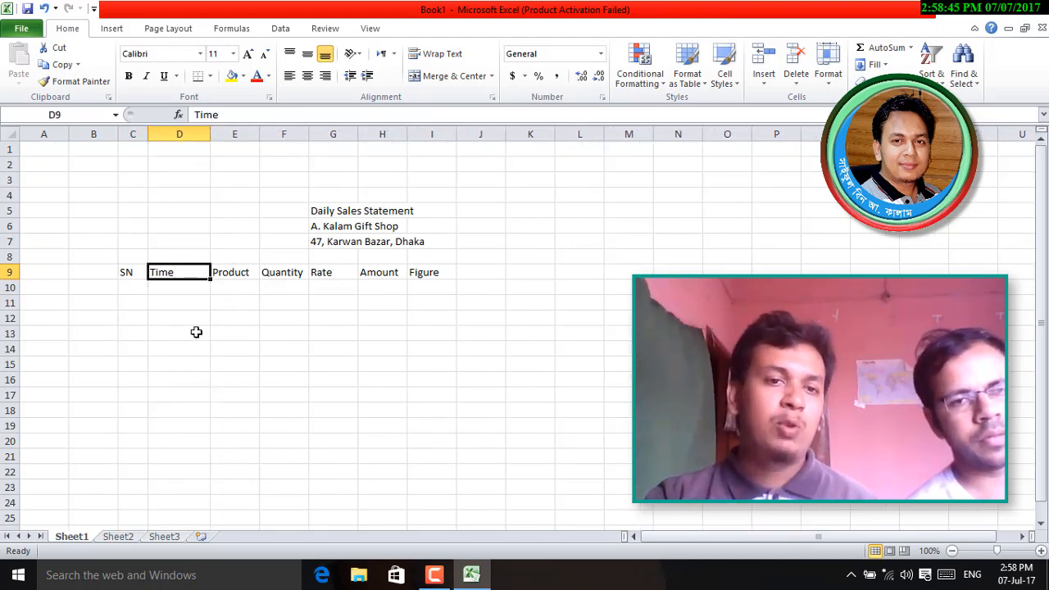
{"action": "left_click", "coordinate": [198, 288]}
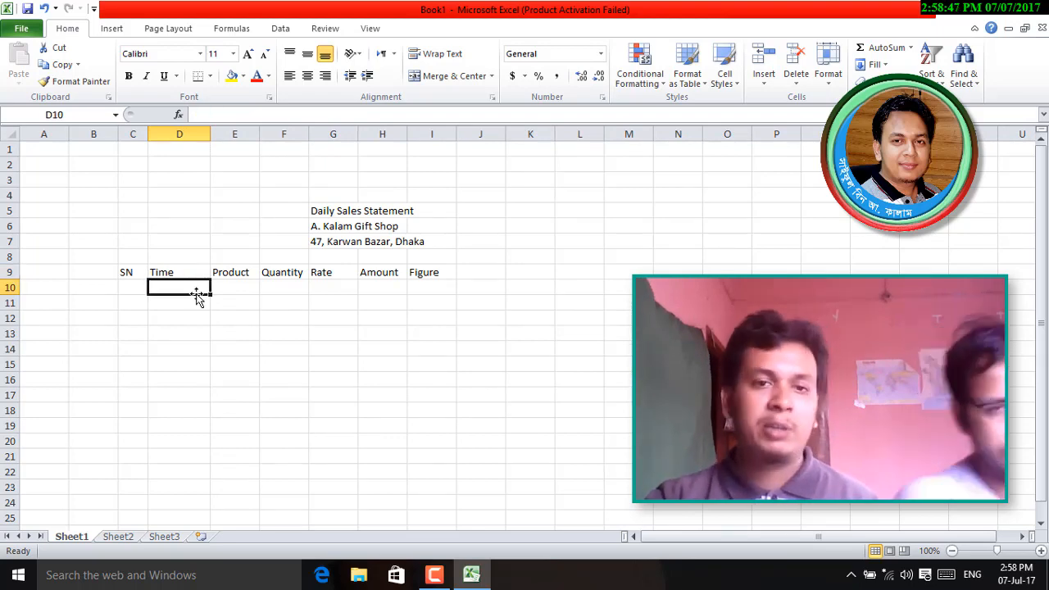
{"action": "left_click", "coordinate": [236, 271]}
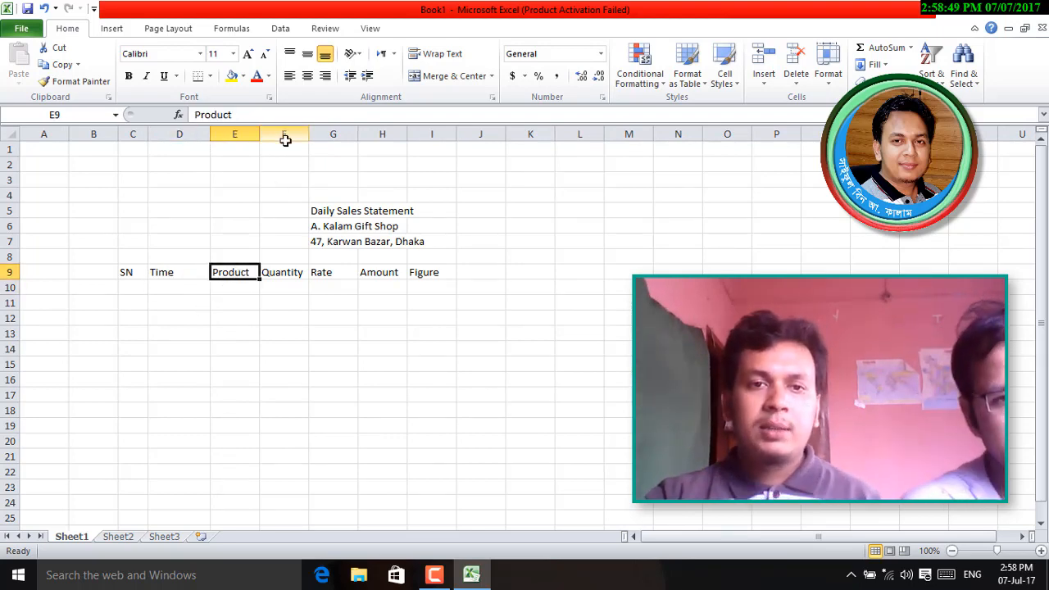
{"action": "left_click_drag", "start_coordinate": [259, 136], "coordinate": [725, 134]}
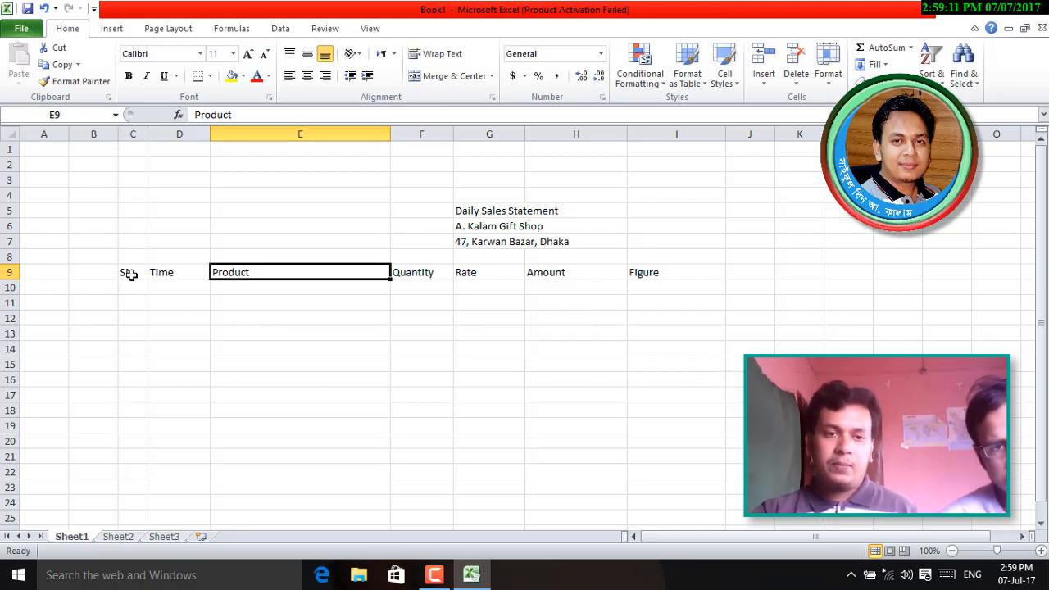
- Bold the row 9 headings, then select the entire worksheet
{"action": "left_click", "coordinate": [12, 272]}
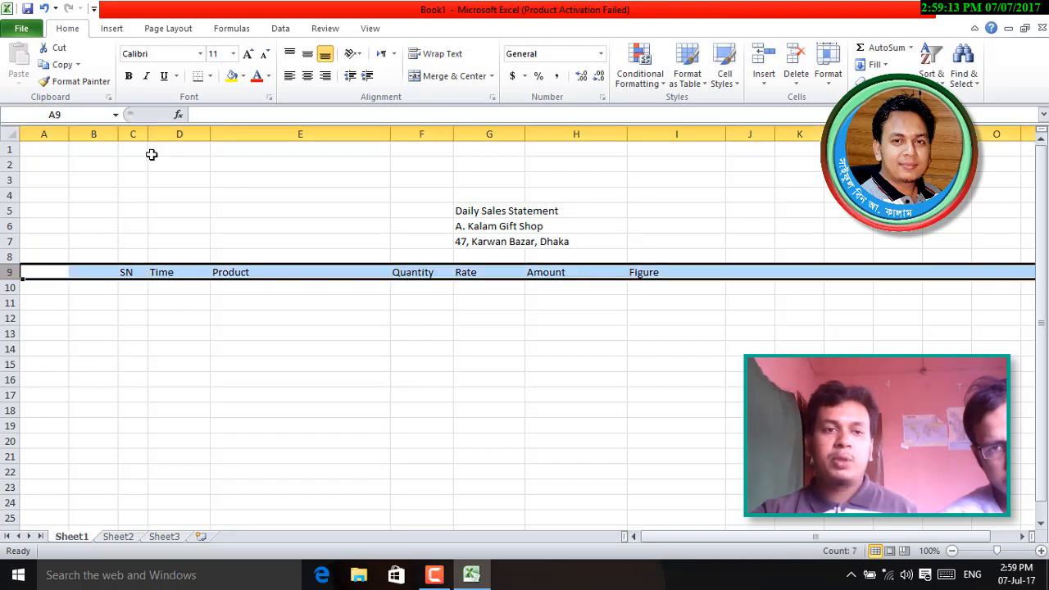
{"action": "left_click", "coordinate": [128, 76]}
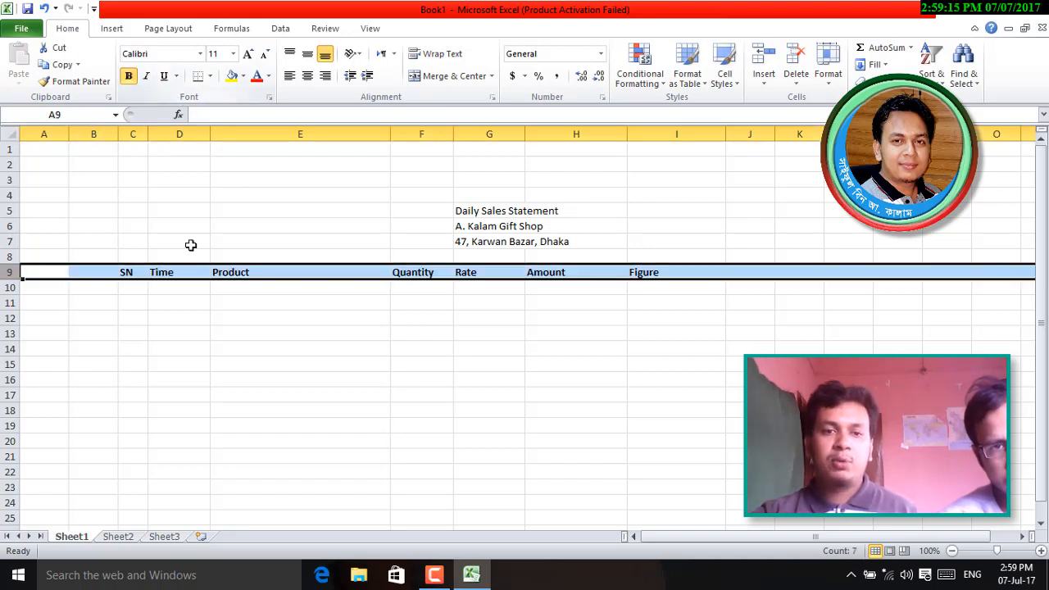
{"action": "left_click", "coordinate": [284, 395]}
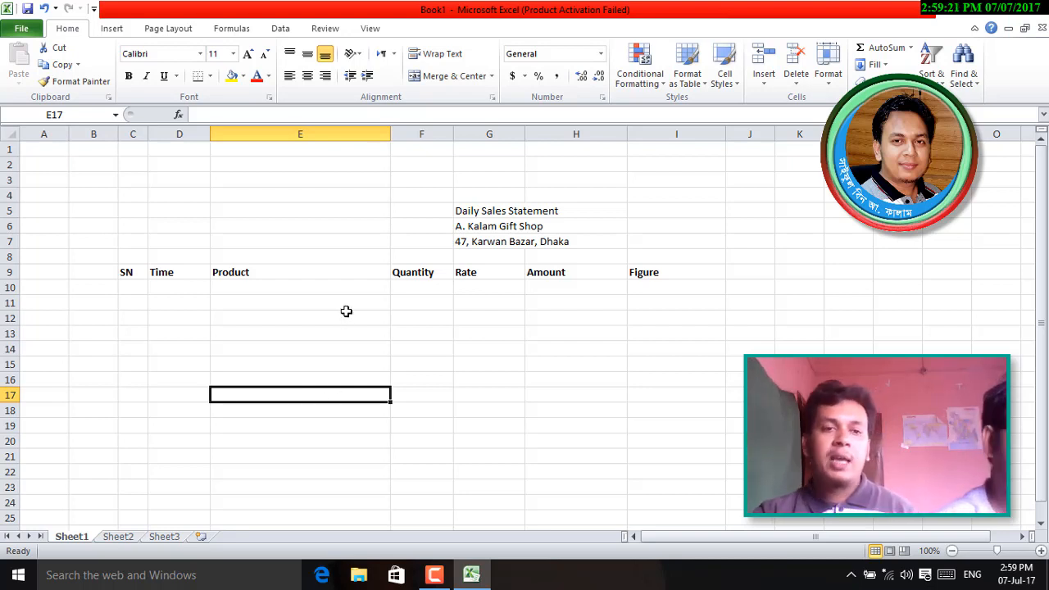
{"action": "left_click", "coordinate": [397, 370]}
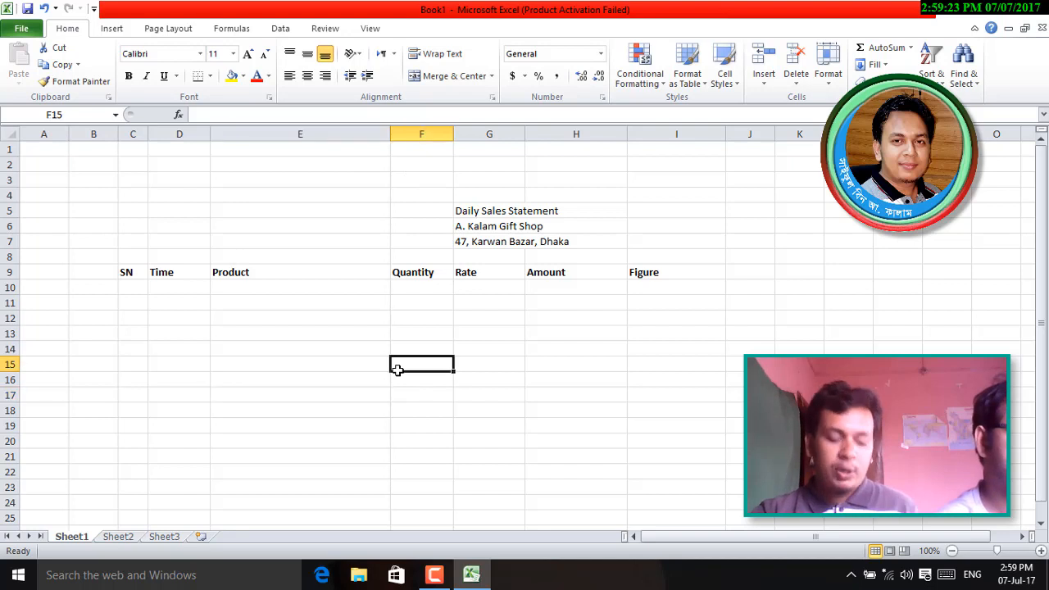
{"action": "key", "text": "ctrl+a"}
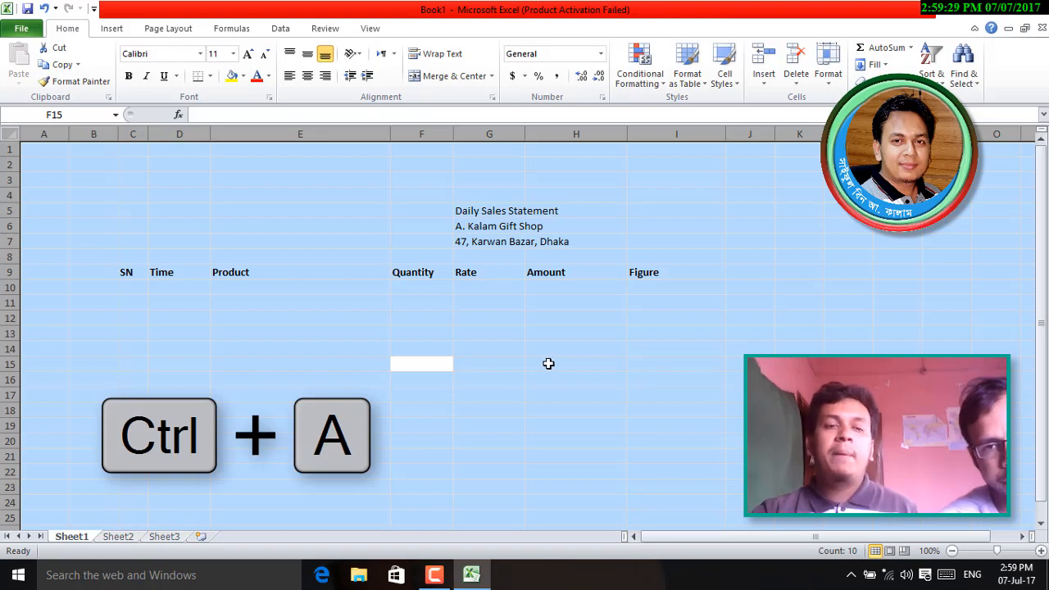
- Set the whole worksheet's font size to 13, after first trying 14
{"action": "left_click", "coordinate": [219, 52]}
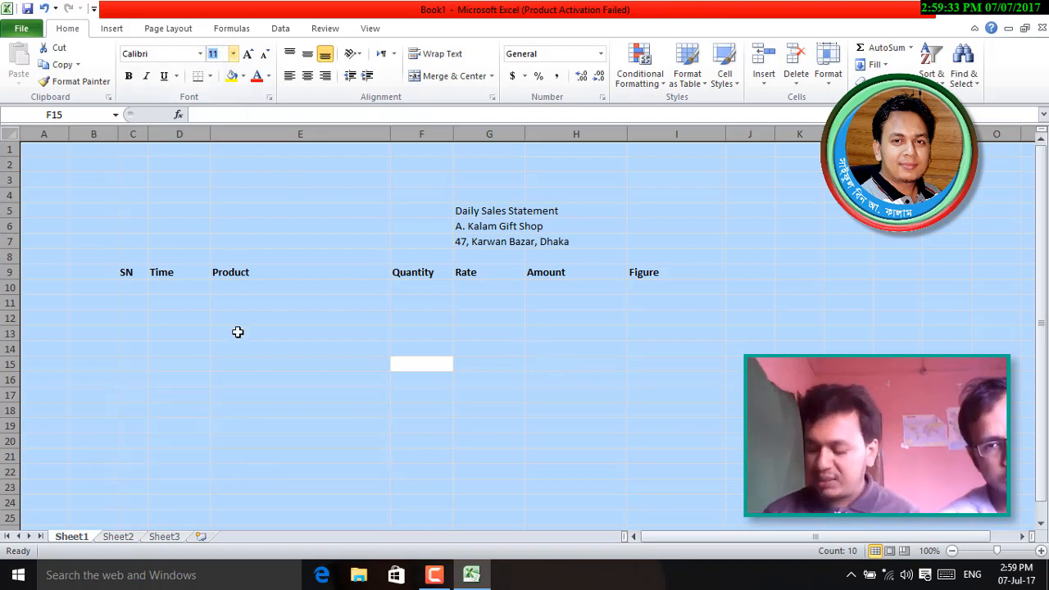
{"action": "type", "text": "14"}
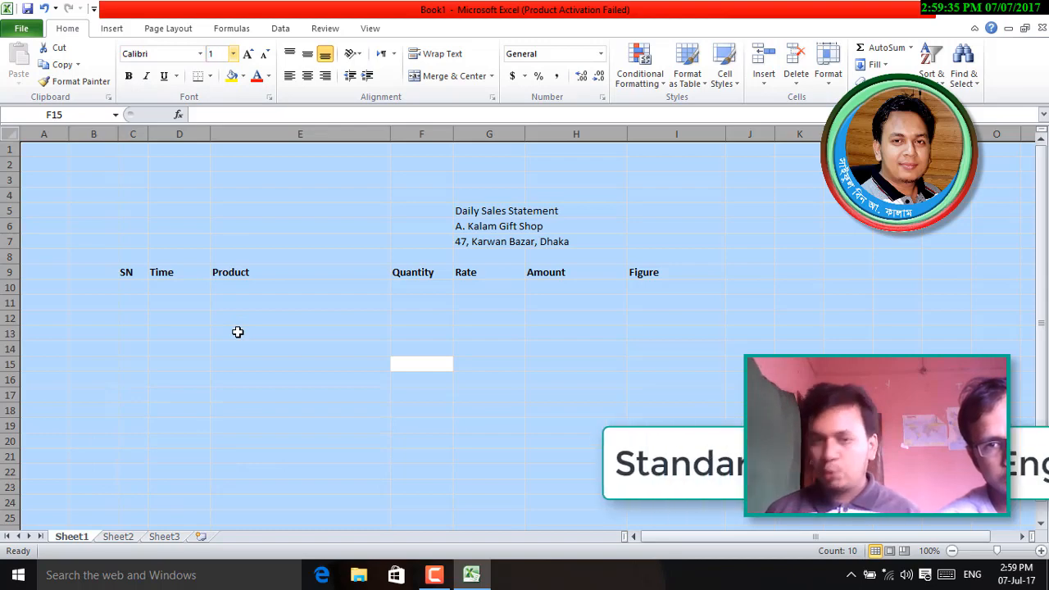
{"action": "key", "text": "Return"}
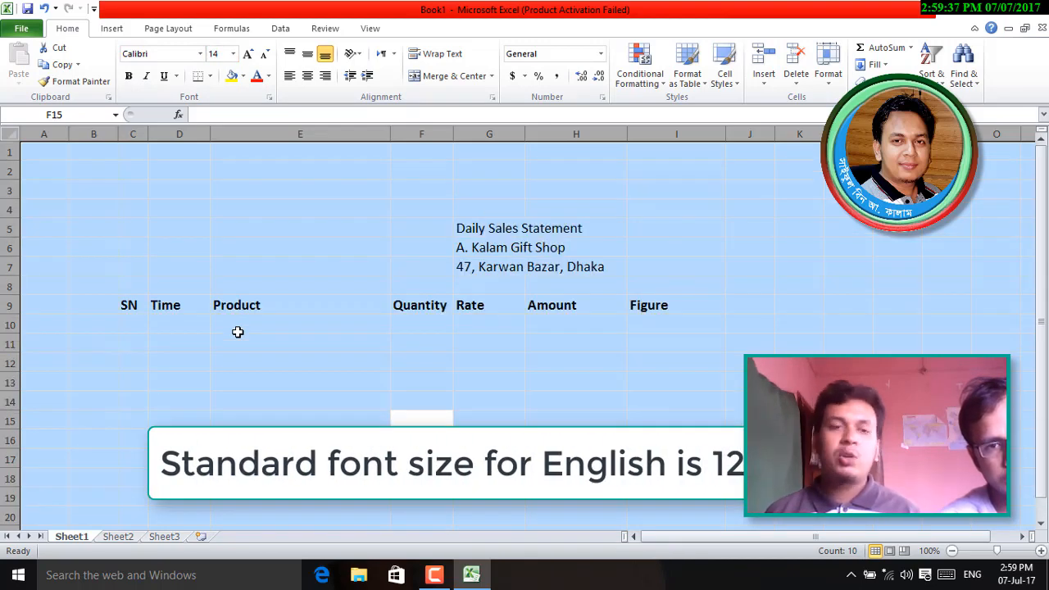
{"action": "left_click", "coordinate": [228, 52]}
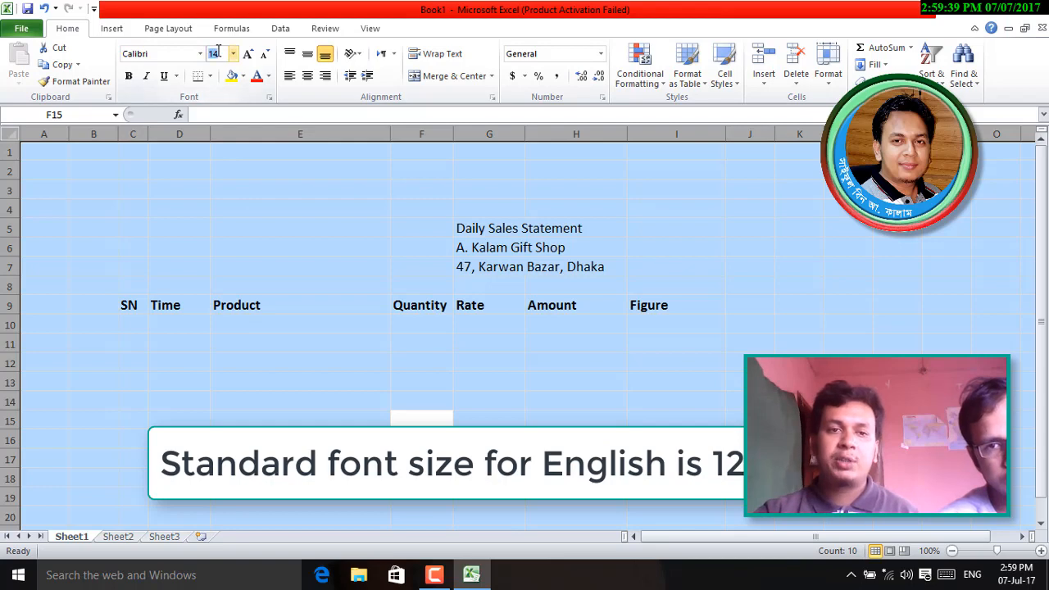
{"action": "type", "text": "13"}
{"action": "key", "text": "Return"}
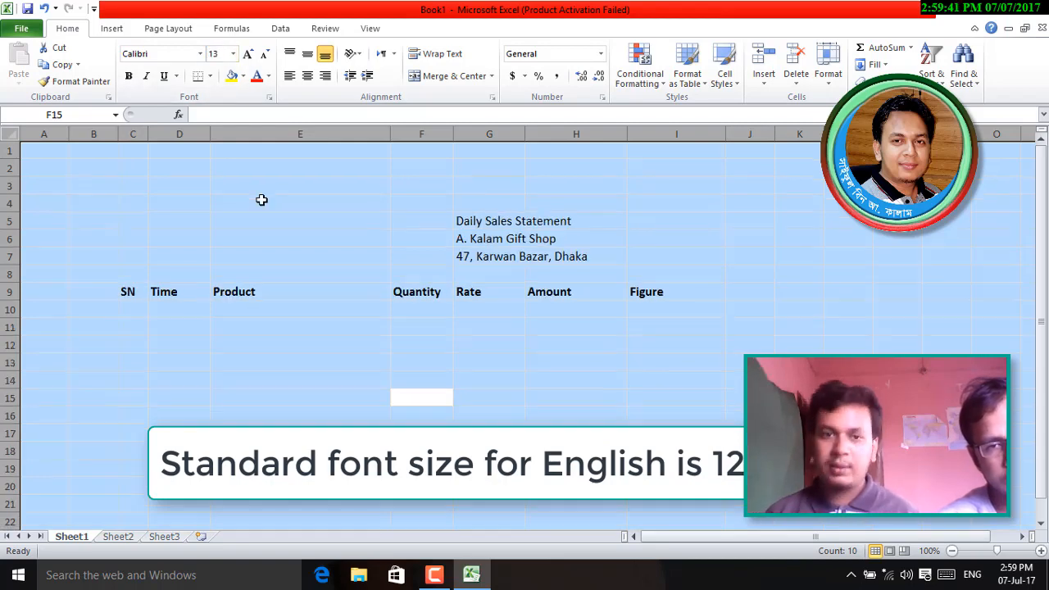
{"action": "left_click", "coordinate": [515, 391]}
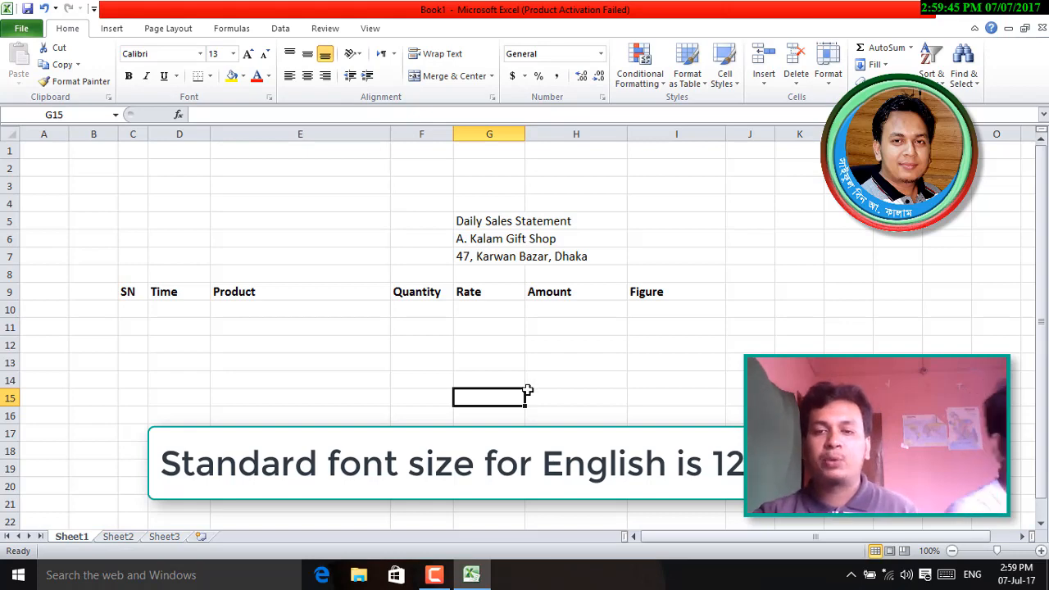
{"action": "left_click", "coordinate": [471, 227]}
{"action": "left_click", "coordinate": [668, 293]}
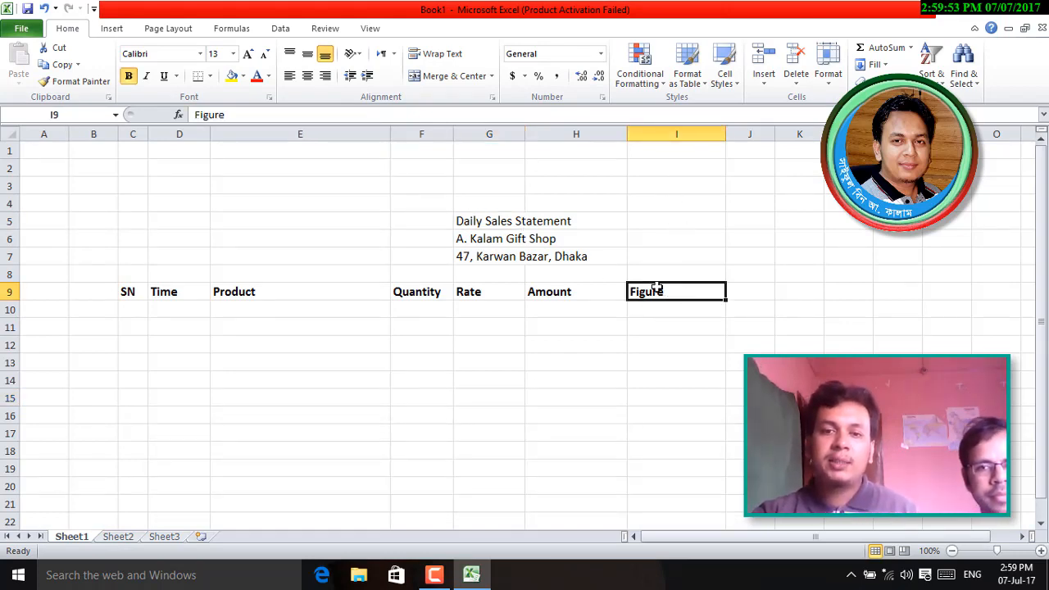
- Merge and center the Daily Sales Statement title across C5:I5 at font size 16
{"action": "left_click_drag", "start_coordinate": [658, 222], "coordinate": [141, 217]}
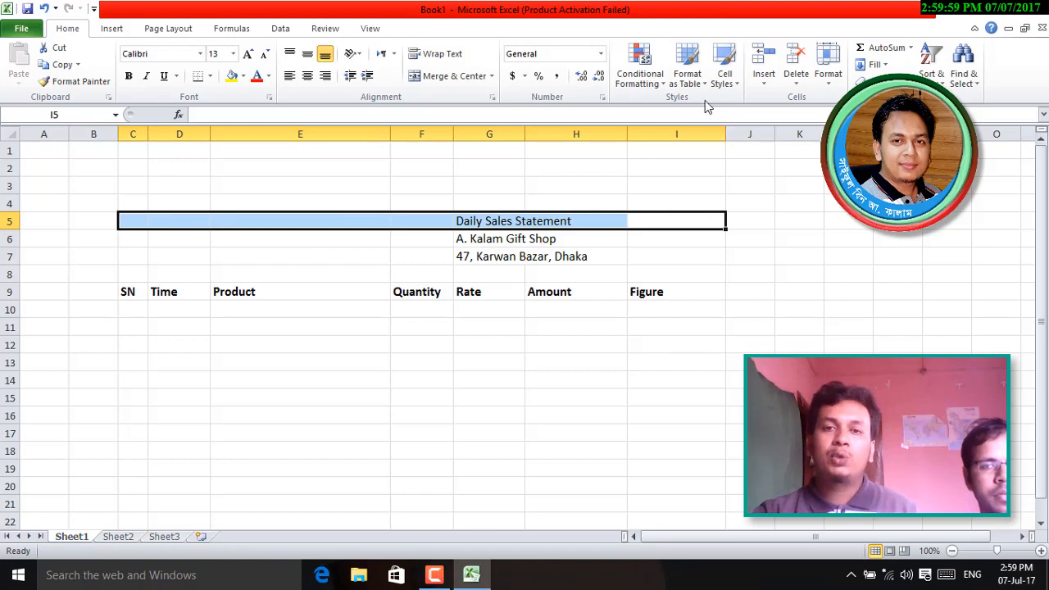
{"action": "left_click", "coordinate": [444, 82]}
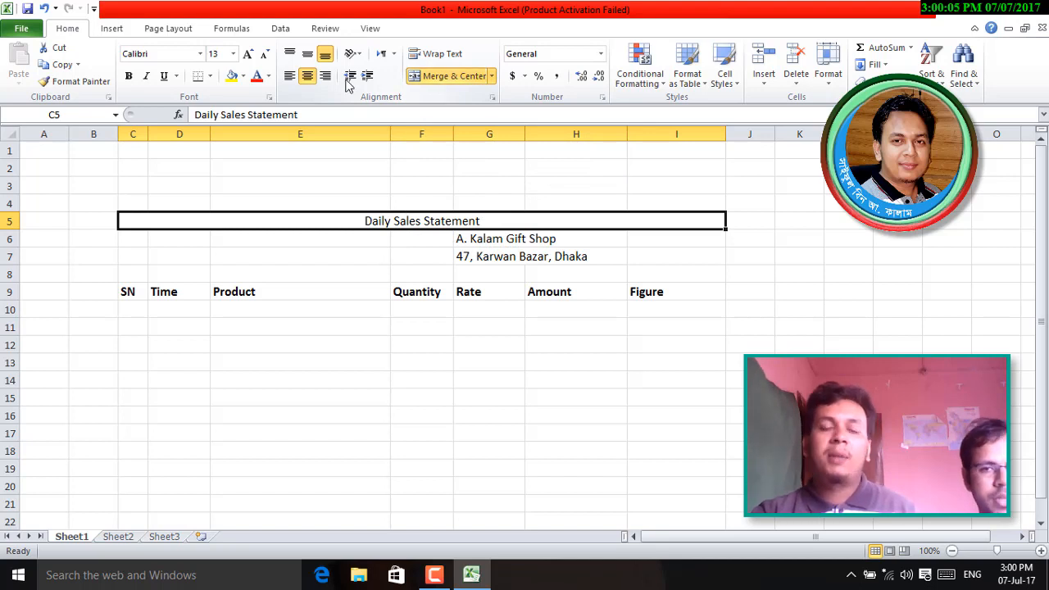
{"action": "left_click", "coordinate": [221, 53]}
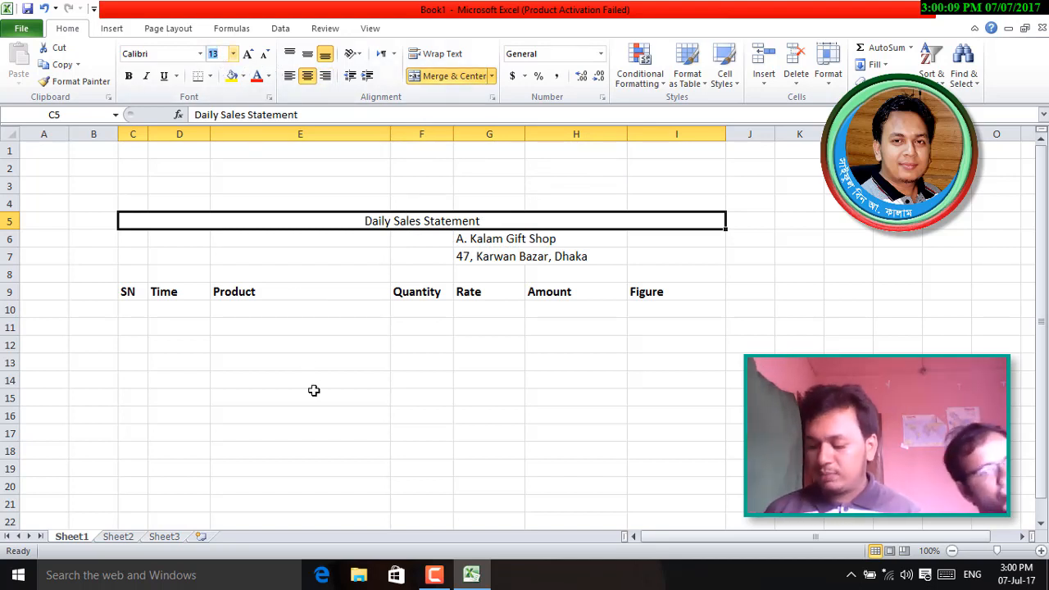
{"action": "key", "text": "Return"}
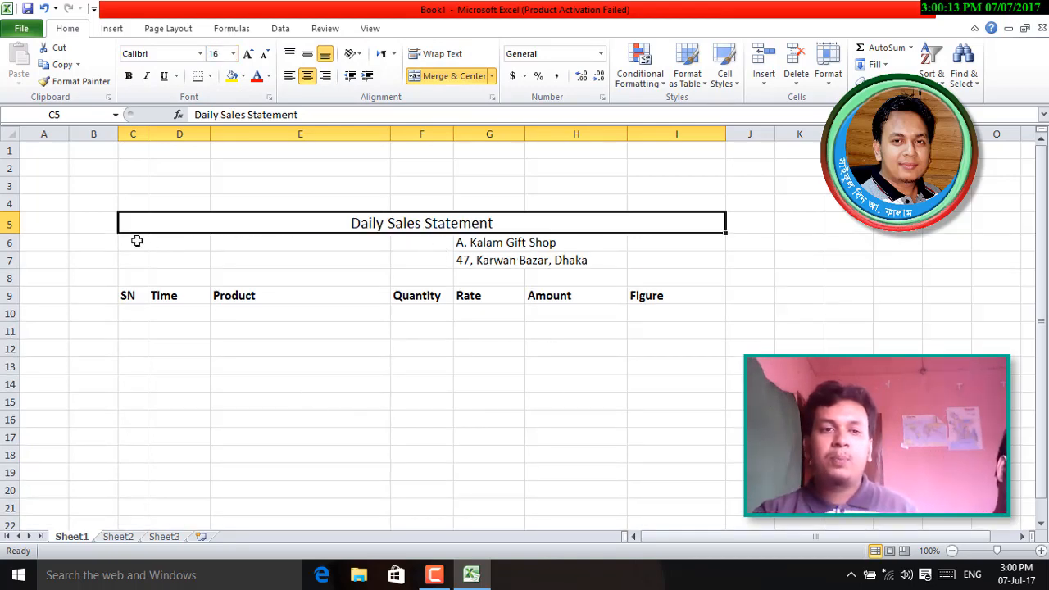
- Merge and center the shop name across C6:I6, bold, at font size 18
{"action": "left_click_drag", "start_coordinate": [133, 242], "coordinate": [672, 246]}
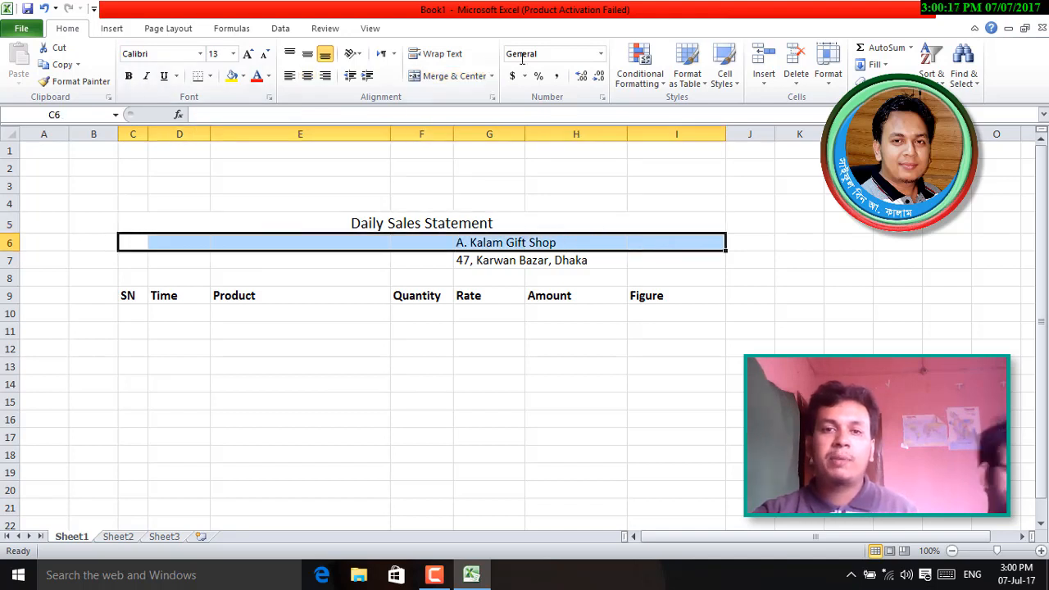
{"action": "left_click", "coordinate": [435, 78]}
{"action": "left_click", "coordinate": [222, 53]}
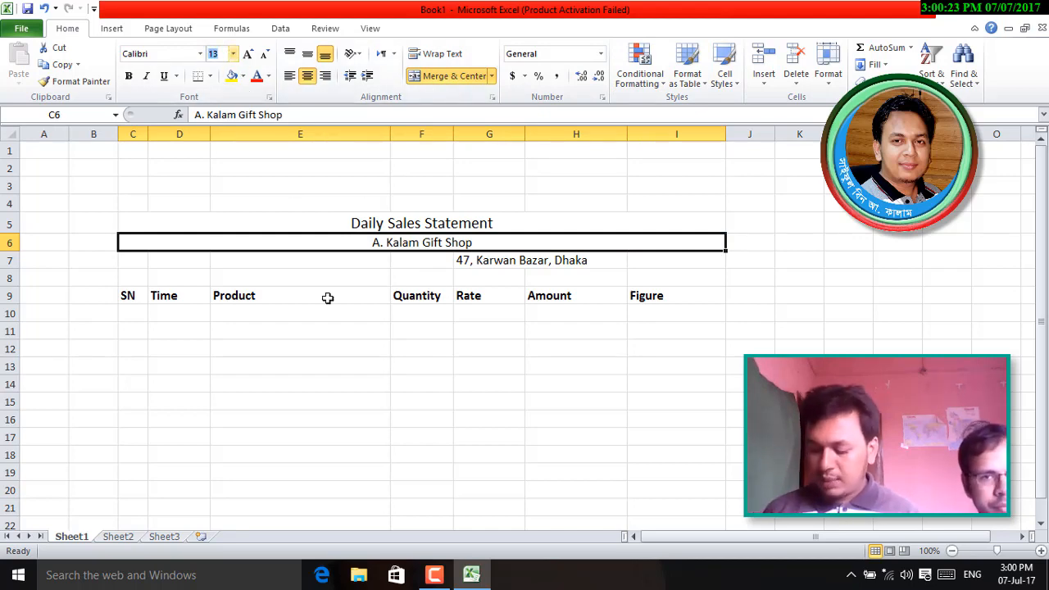
{"action": "key", "text": "Return"}
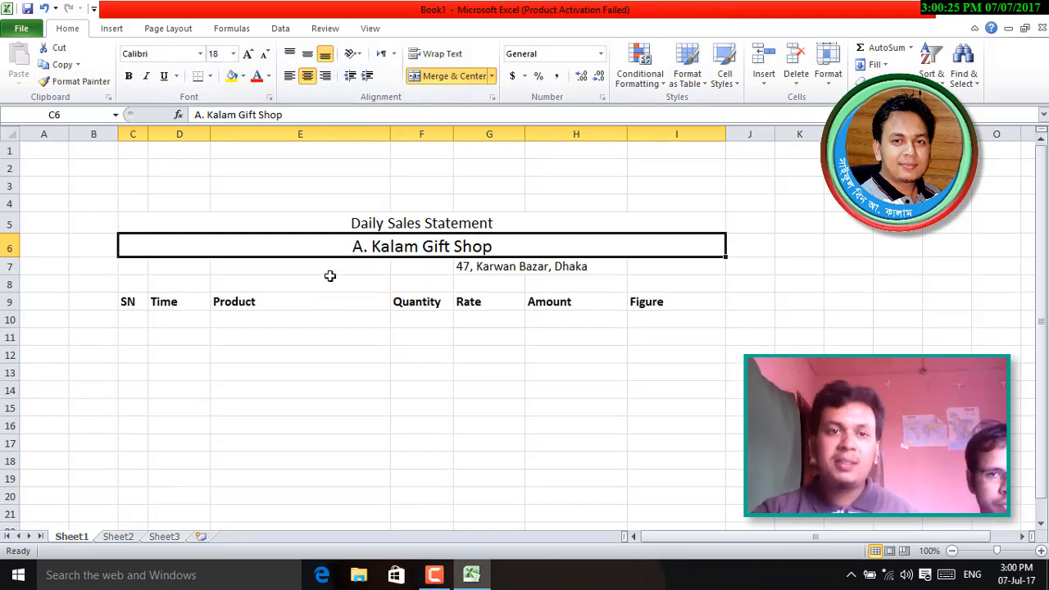
{"action": "left_click", "coordinate": [128, 75]}
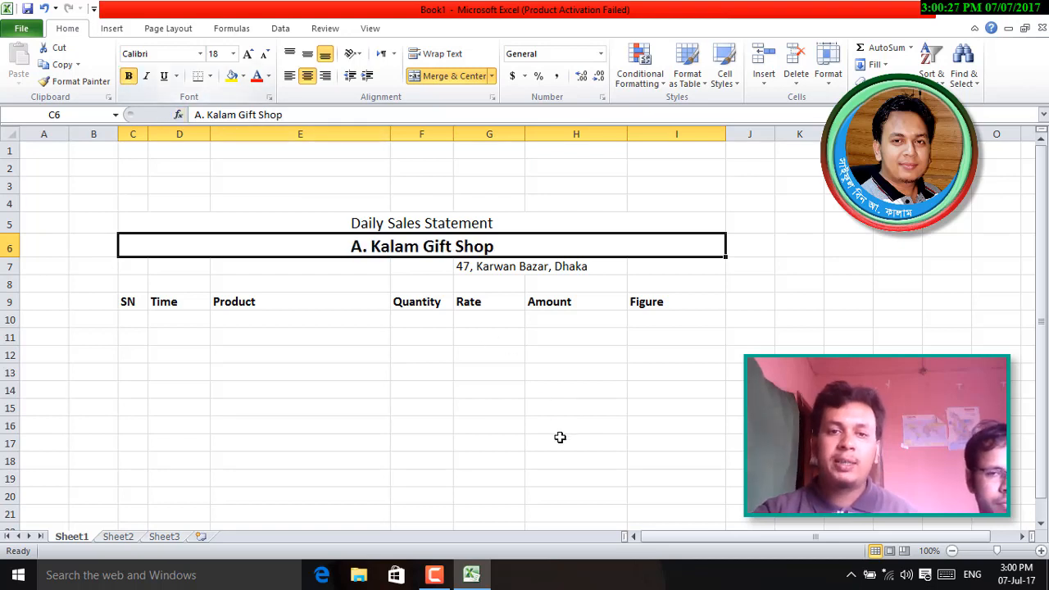
- Merge and center the address across C7:I7 and check the three heading rows
{"action": "left_click_drag", "start_coordinate": [136, 265], "coordinate": [645, 265]}
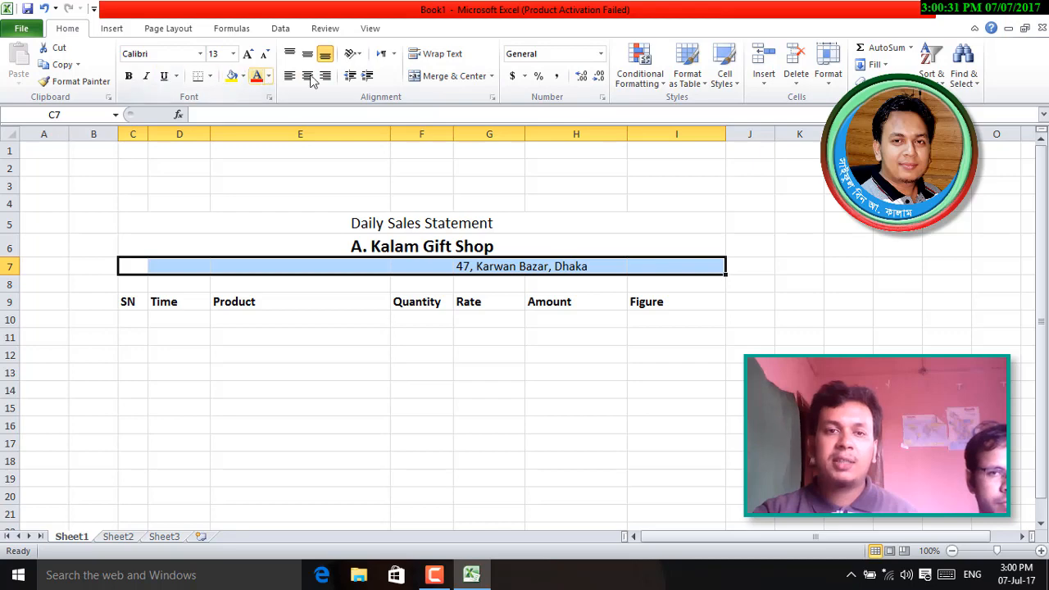
{"action": "left_click", "coordinate": [452, 78]}
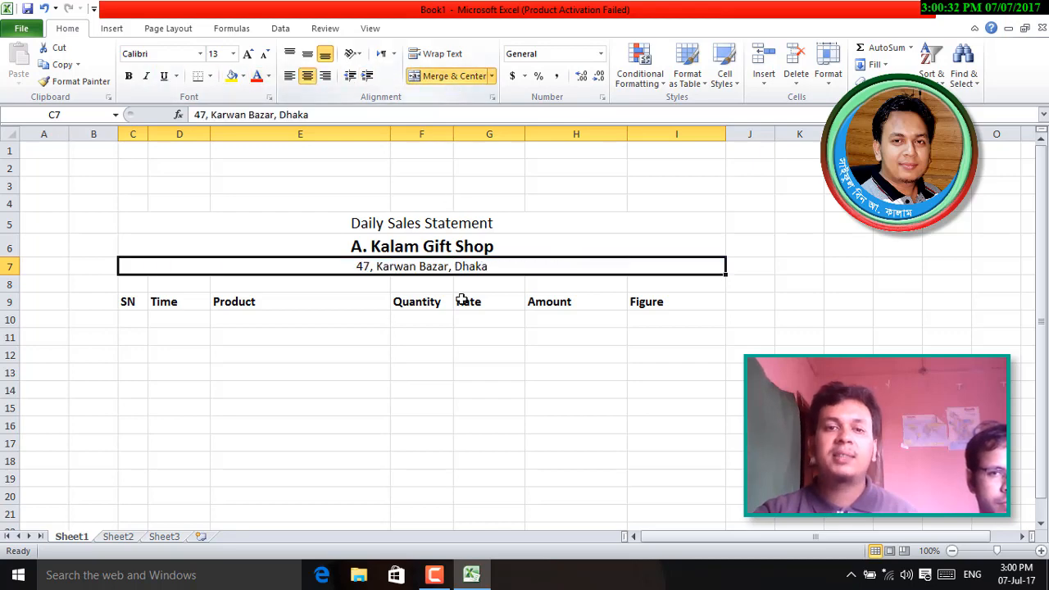
{"action": "left_click", "coordinate": [490, 425]}
{"action": "left_click_drag", "start_coordinate": [401, 226], "coordinate": [406, 266]}
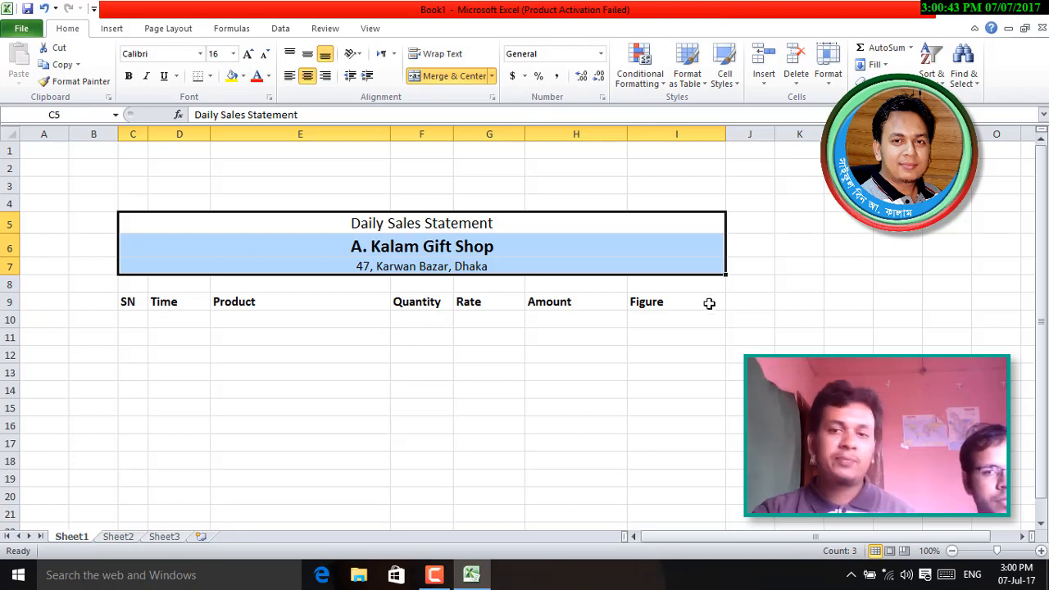
{"action": "left_click", "coordinate": [689, 353]}
{"action": "left_click", "coordinate": [132, 319]}
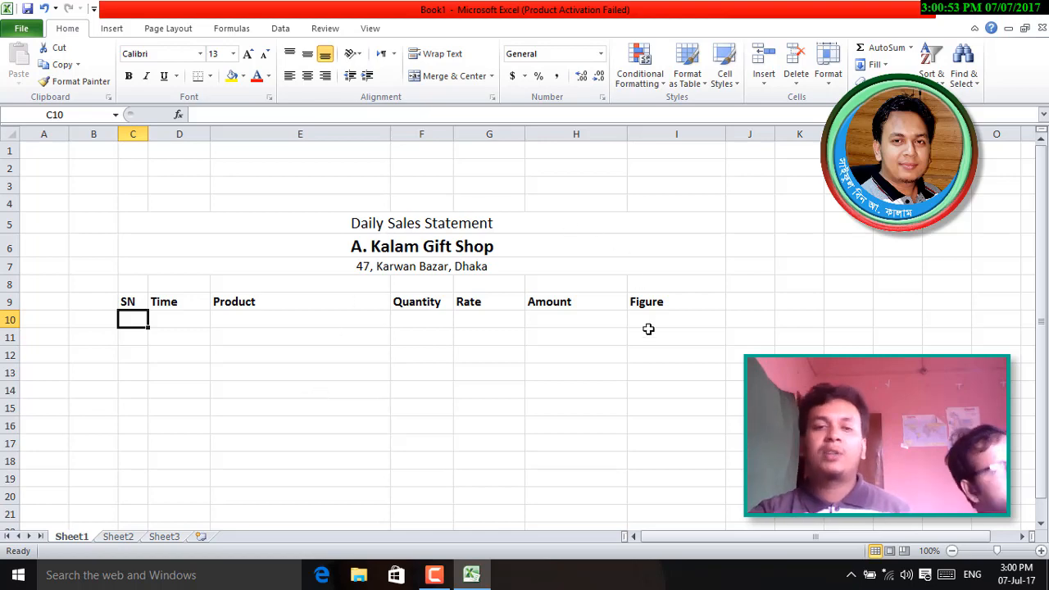
{"action": "scroll", "coordinate": [648, 376], "scroll_direction": "down", "scroll_amount": 3}
{"action": "scroll", "coordinate": [647, 376], "scroll_direction": "up", "scroll_amount": 3}
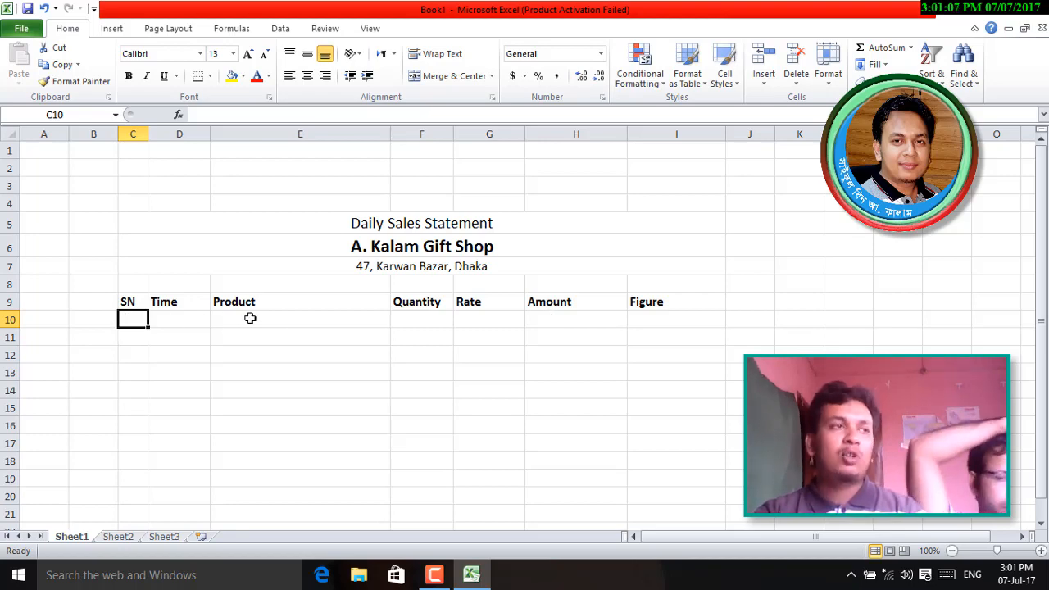
{"action": "scroll", "coordinate": [257, 319], "scroll_direction": "down", "scroll_amount": 1}
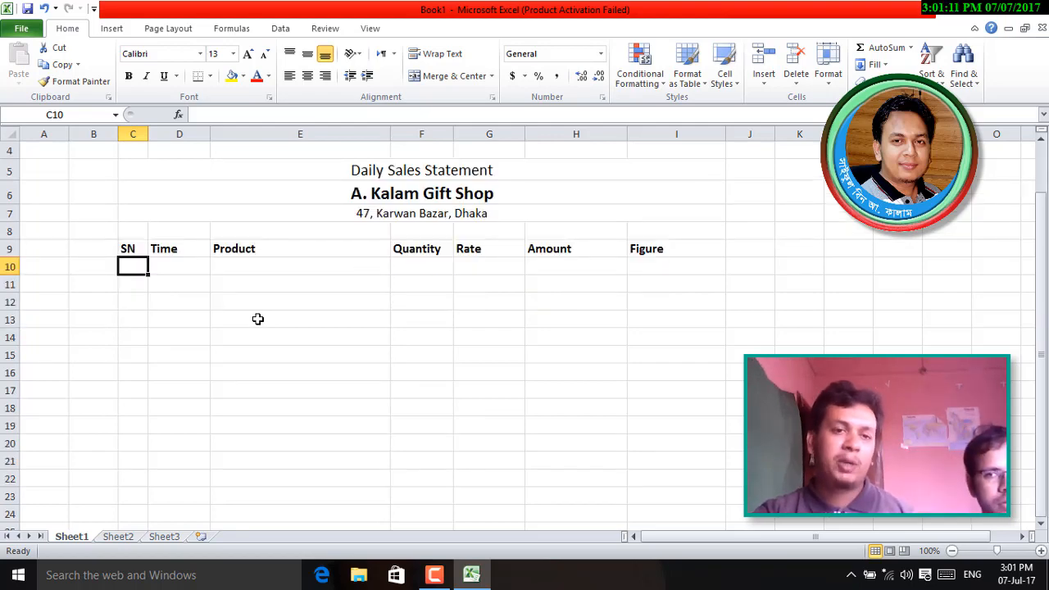
- Enter serial numbers 1 and 2 in C10 and C11
{"action": "type", "text": "1"}
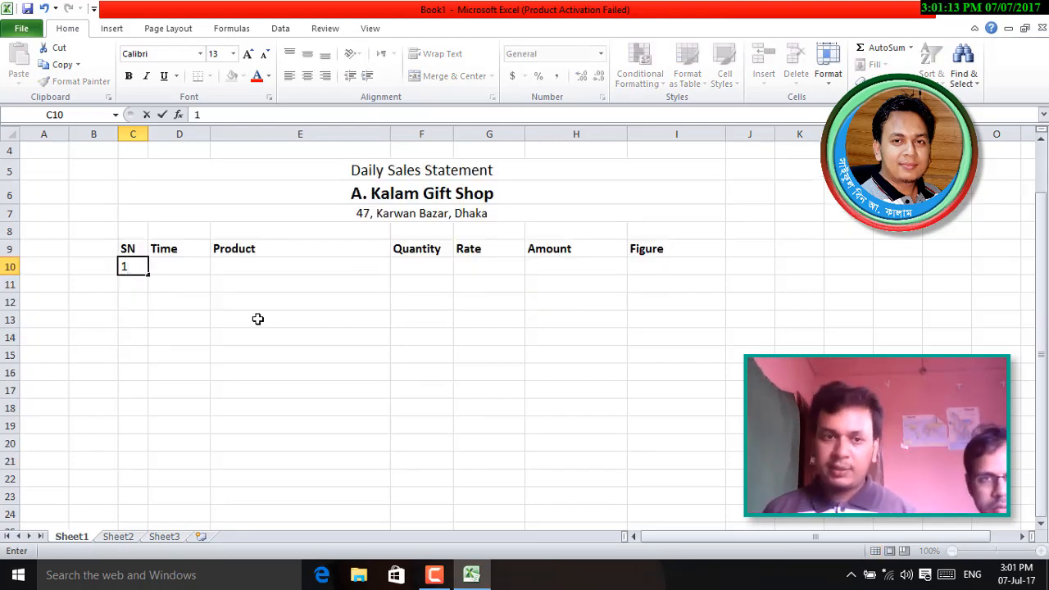
{"action": "key", "text": "Return"}
{"action": "type", "text": "2"}
{"action": "key", "text": "Return"}
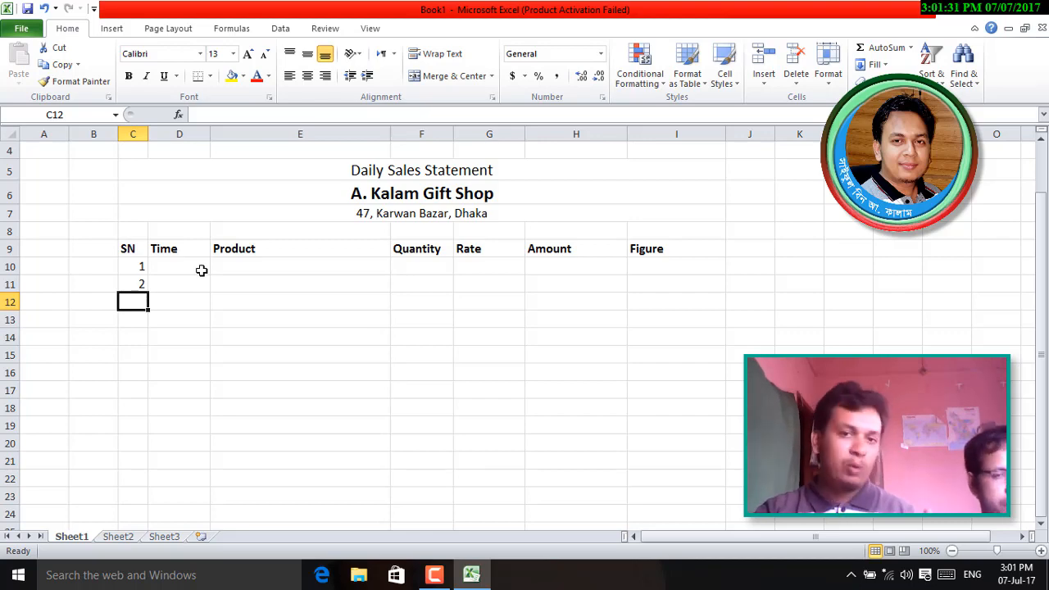
- Retype the serials as 01 and 02, noting Excel drops the leading zero
{"action": "left_click", "coordinate": [135, 267]}
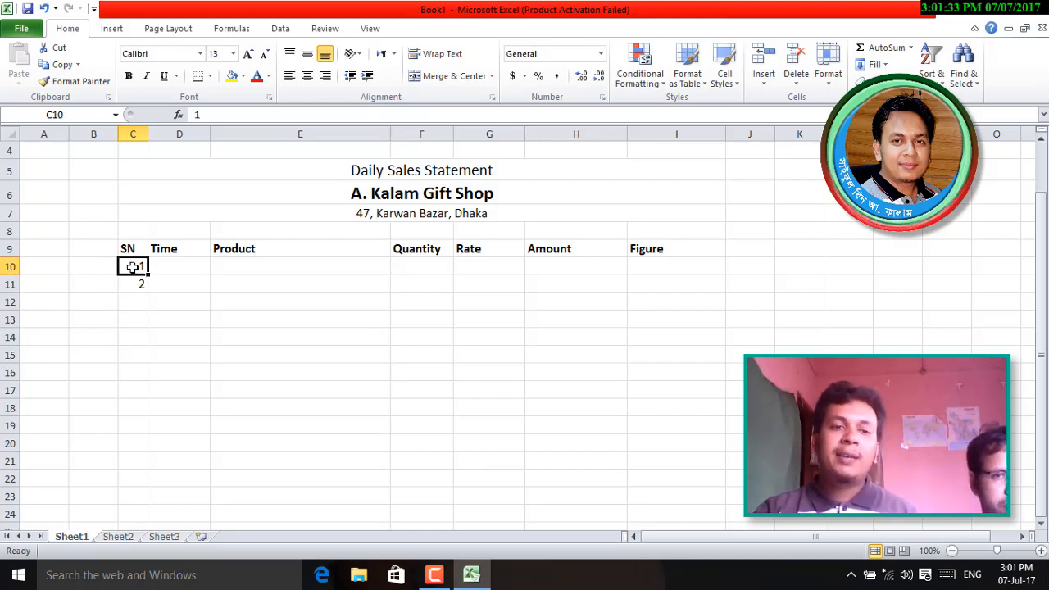
{"action": "type", "text": "01"}
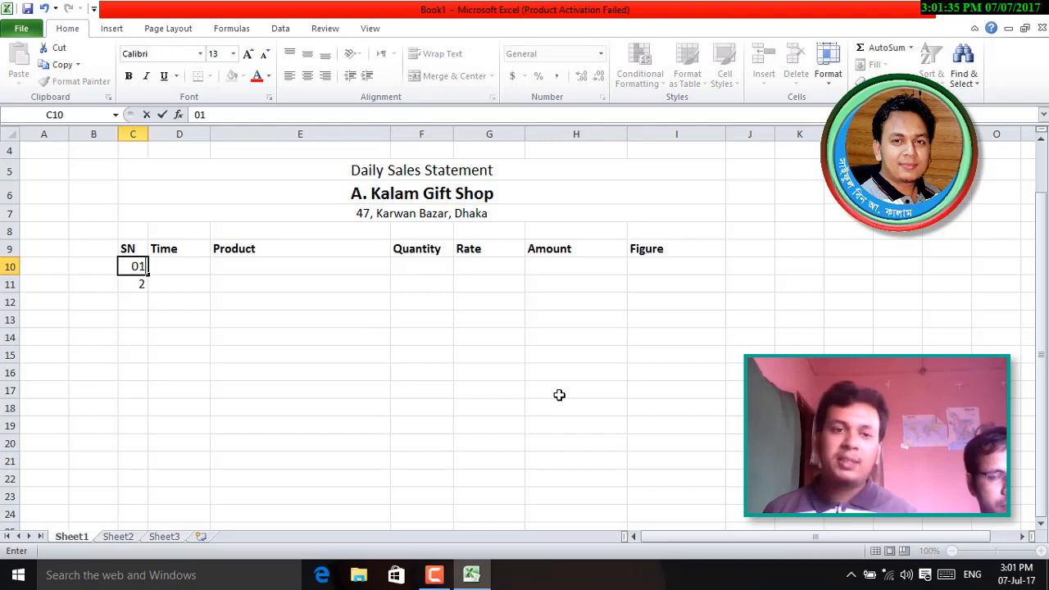
{"action": "key", "text": "Return"}
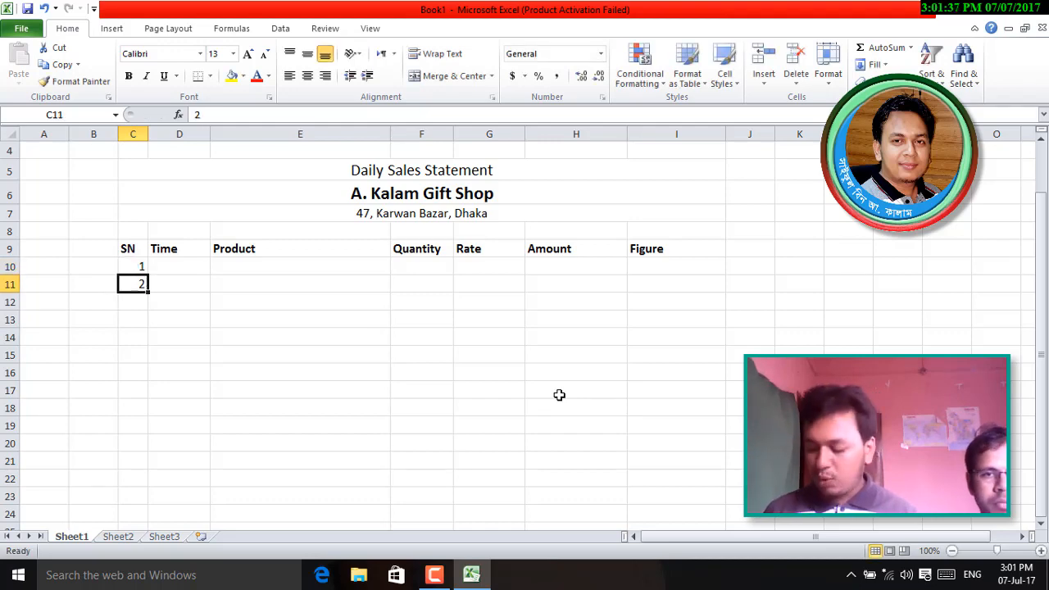
{"action": "type", "text": "01"}
{"action": "key", "text": "BackSpace"}
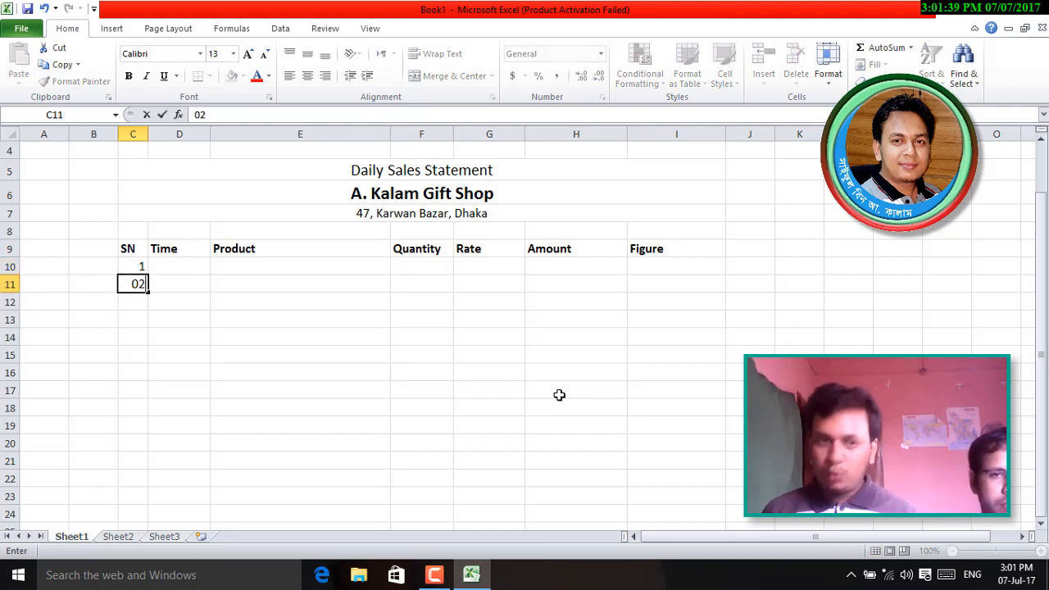
{"action": "type", "text": "2"}
{"action": "key", "text": "Return"}
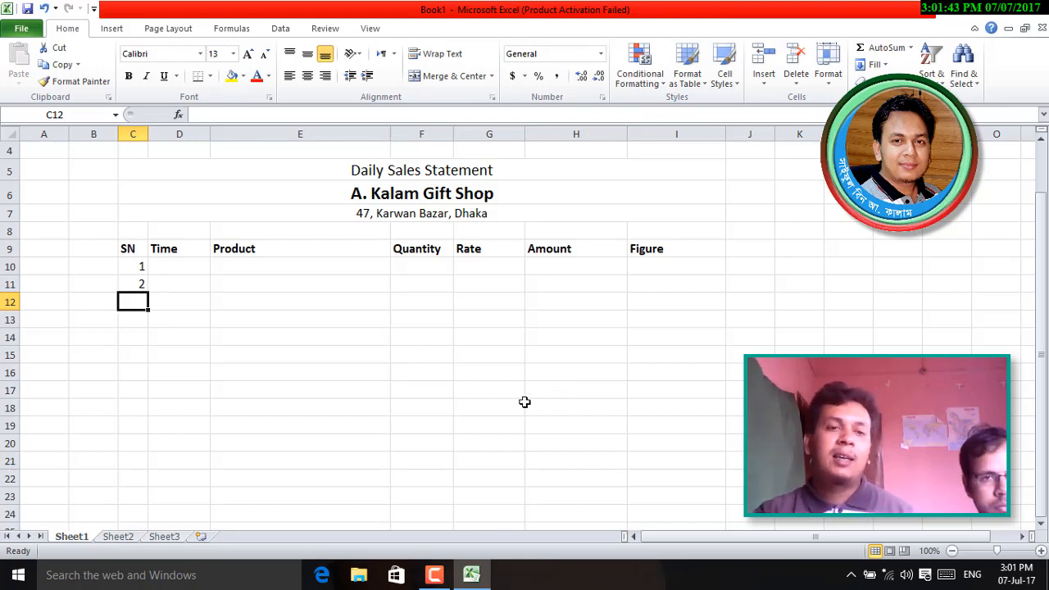
{"action": "left_click", "coordinate": [138, 266]}
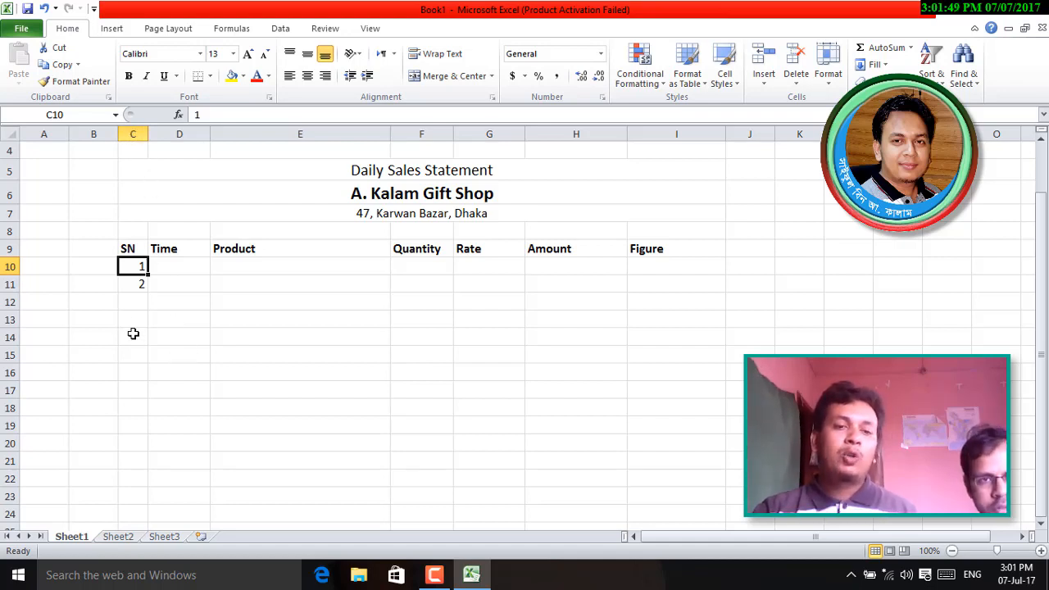
{"action": "left_click", "coordinate": [130, 296]}
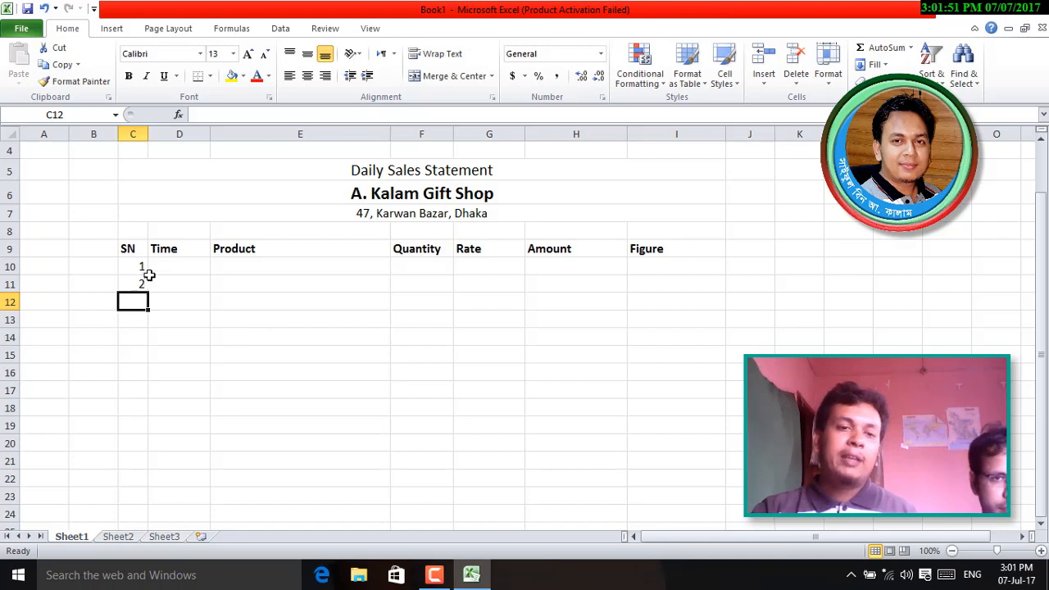
{"action": "left_click", "coordinate": [136, 267]}
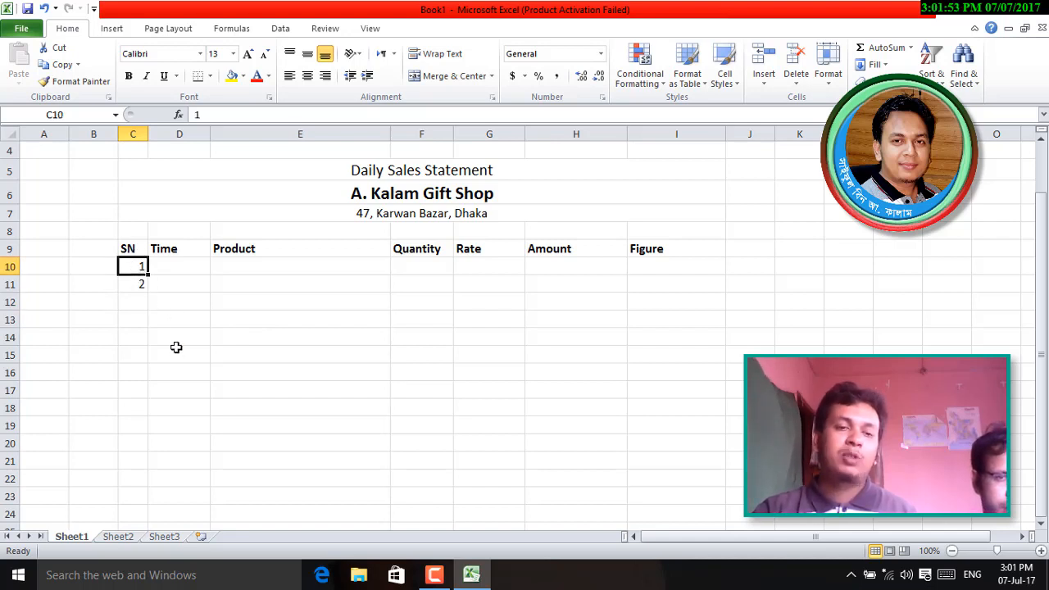
{"action": "left_click_drag", "start_coordinate": [140, 276], "coordinate": [139, 284]}
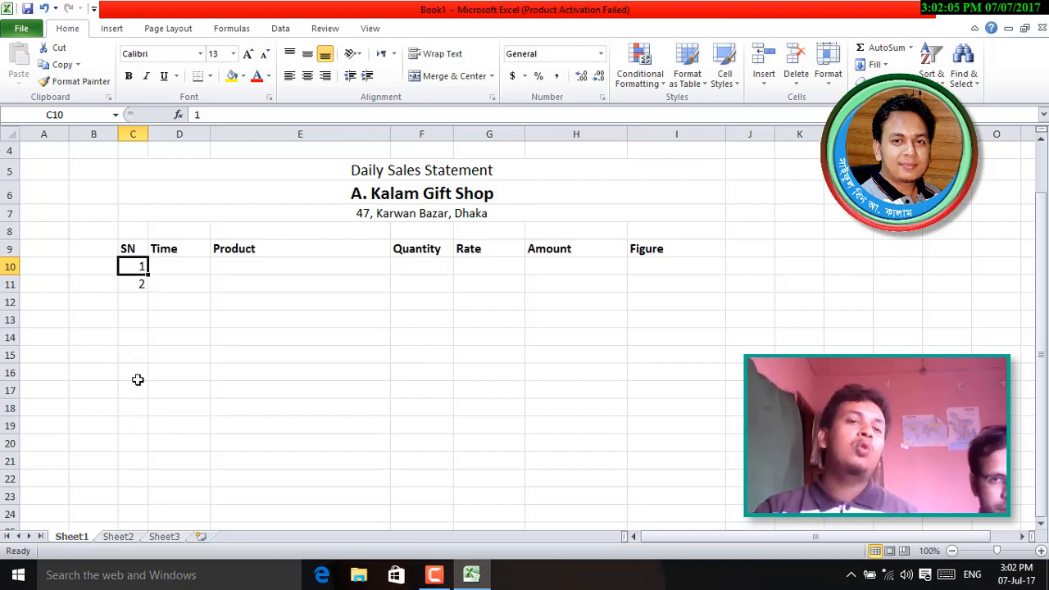
- Format the whole SN column C as Text
{"action": "left_click", "coordinate": [132, 134]}
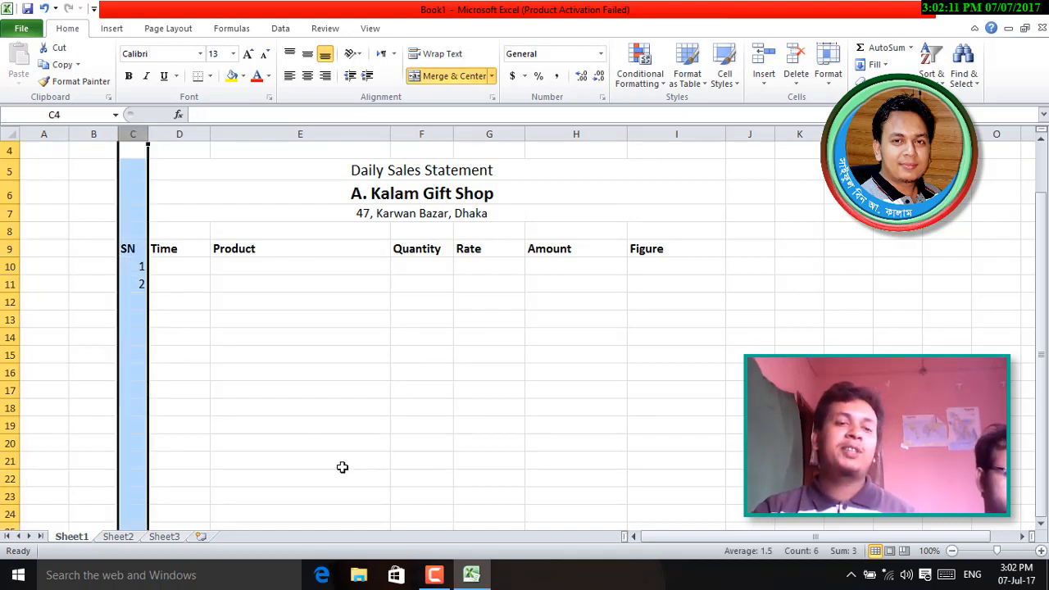
{"action": "scroll", "coordinate": [136, 409], "scroll_direction": "down", "scroll_amount": 10}
{"action": "scroll", "coordinate": [129, 452], "scroll_direction": "up", "scroll_amount": 11}
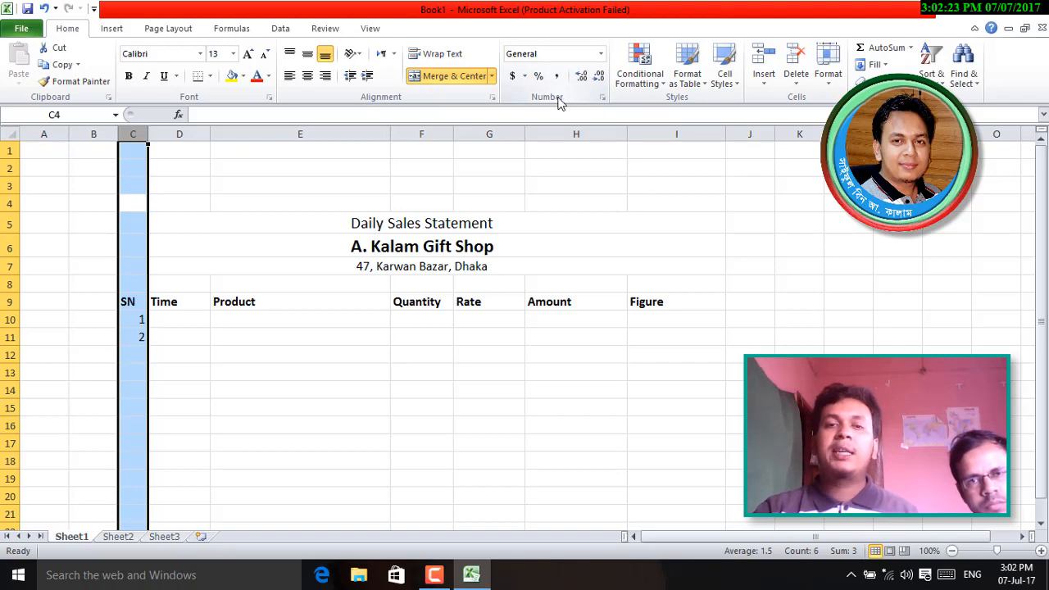
{"action": "left_click", "coordinate": [600, 56]}
{"action": "scroll", "coordinate": [574, 328], "scroll_direction": "down", "scroll_amount": 1}
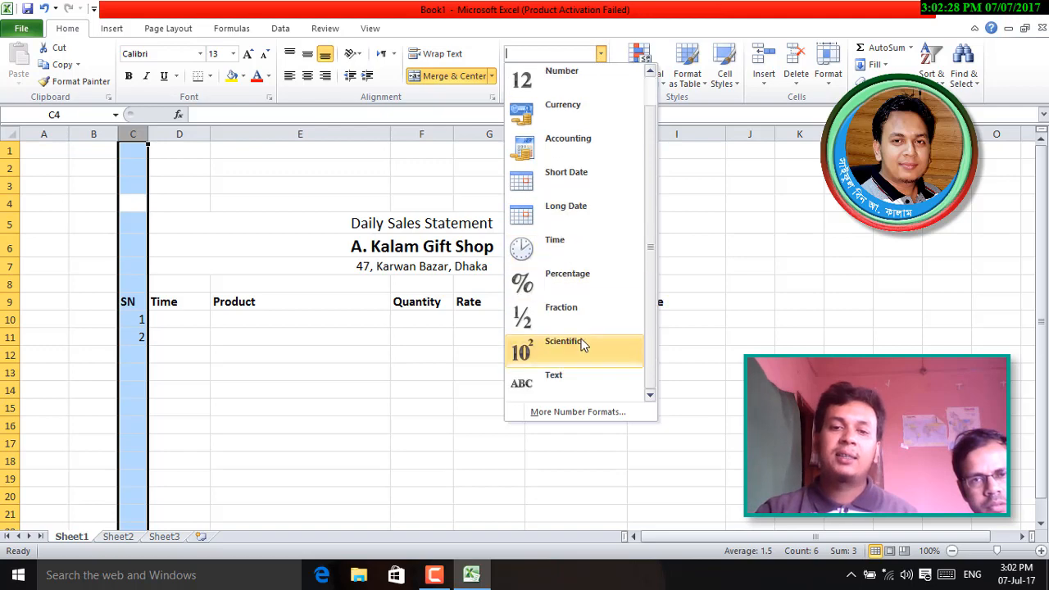
{"action": "left_click", "coordinate": [587, 386]}
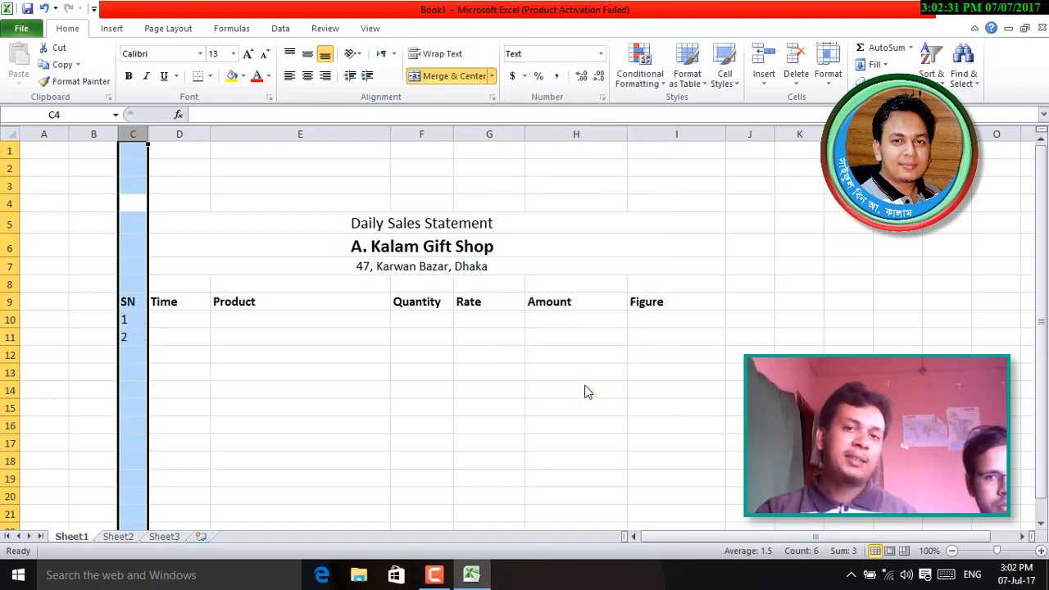
- Re-enter 01 and 02 in C10 and C11, now keeping the leading zeros
{"action": "left_click", "coordinate": [135, 322]}
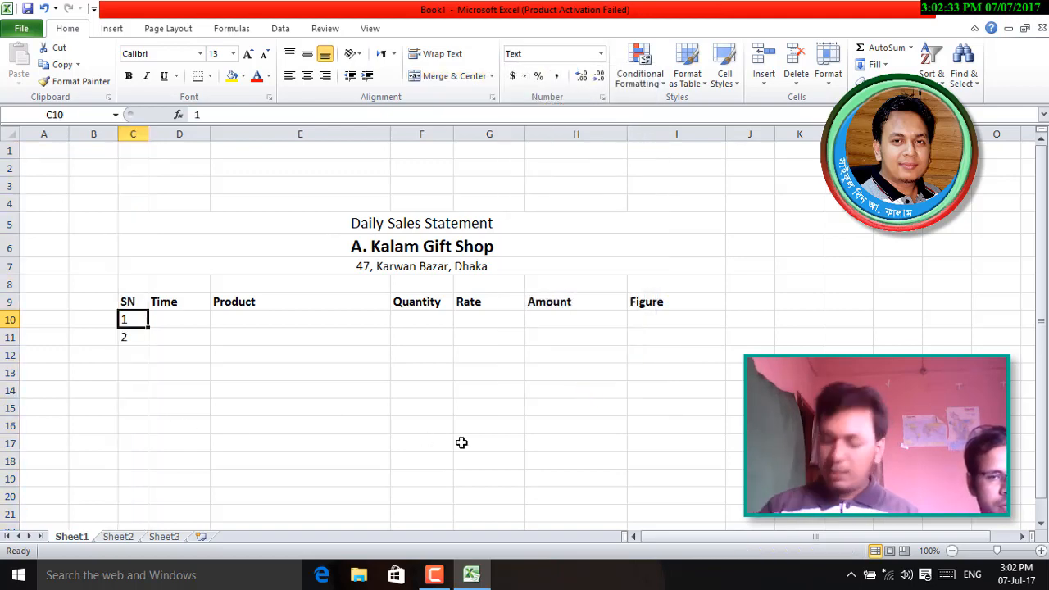
{"action": "type", "text": "01"}
{"action": "key", "text": "Return"}
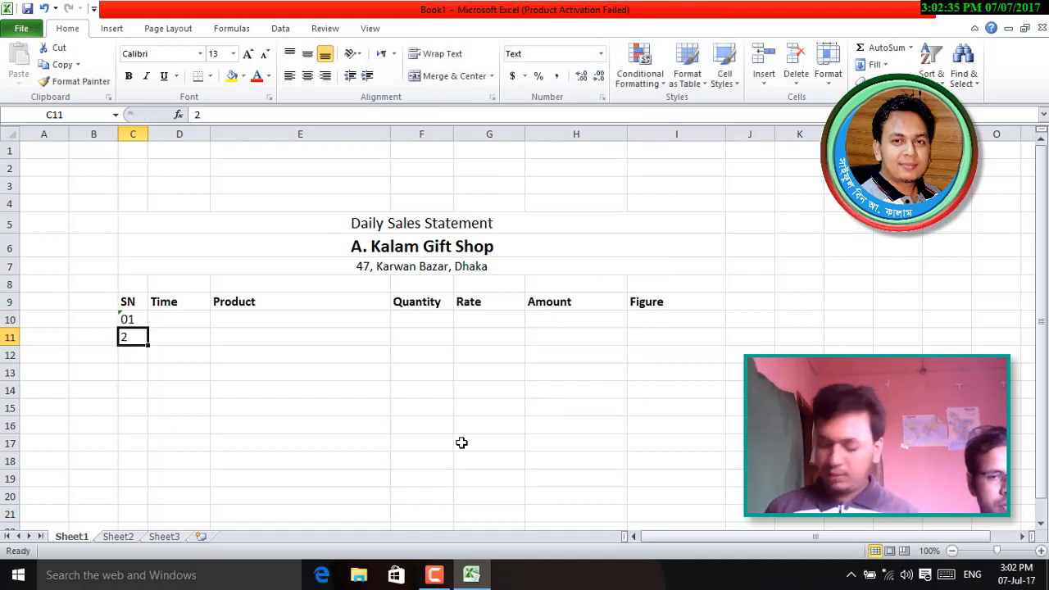
{"action": "type", "text": "02"}
{"action": "key", "text": "Return"}
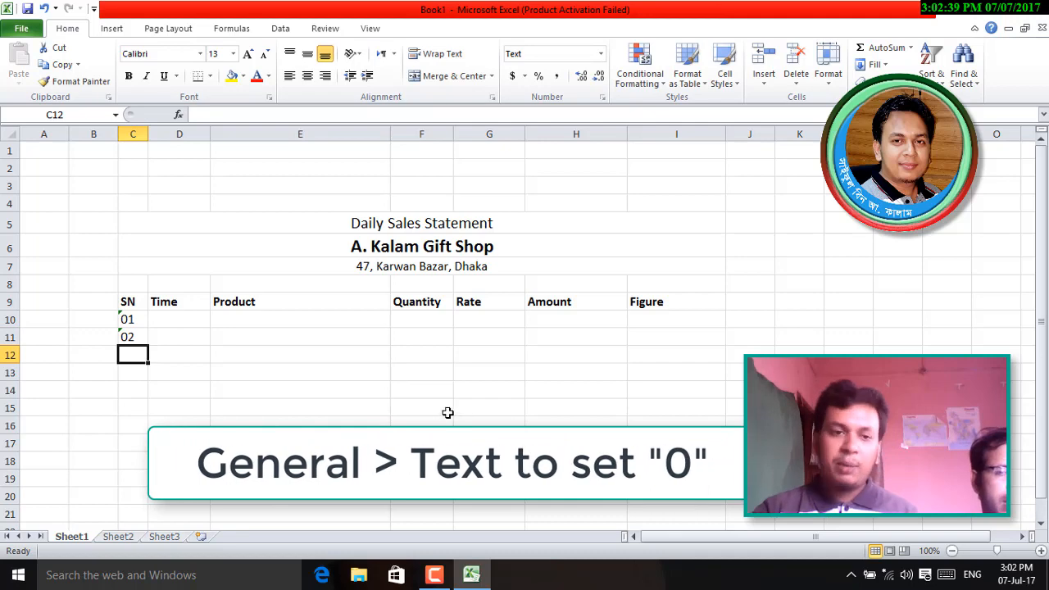
- Fill the 01, 02 series down the SN column to 30
{"action": "left_click_drag", "start_coordinate": [127, 318], "coordinate": [142, 173]}
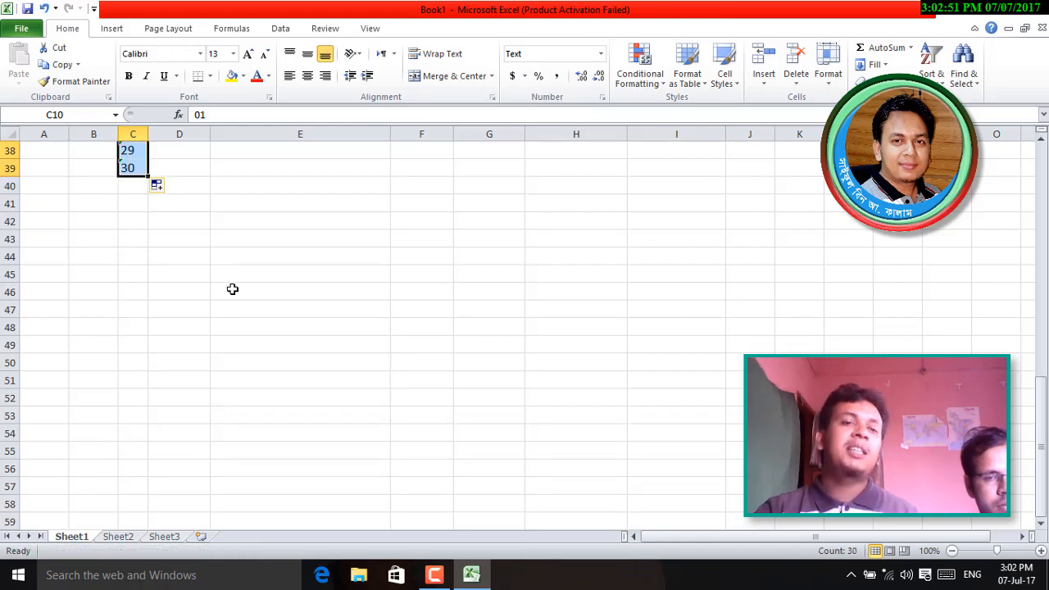
{"action": "scroll", "coordinate": [232, 289], "scroll_direction": "up", "scroll_amount": 4}
{"action": "scroll", "coordinate": [232, 289], "scroll_direction": "up", "scroll_amount": 8}
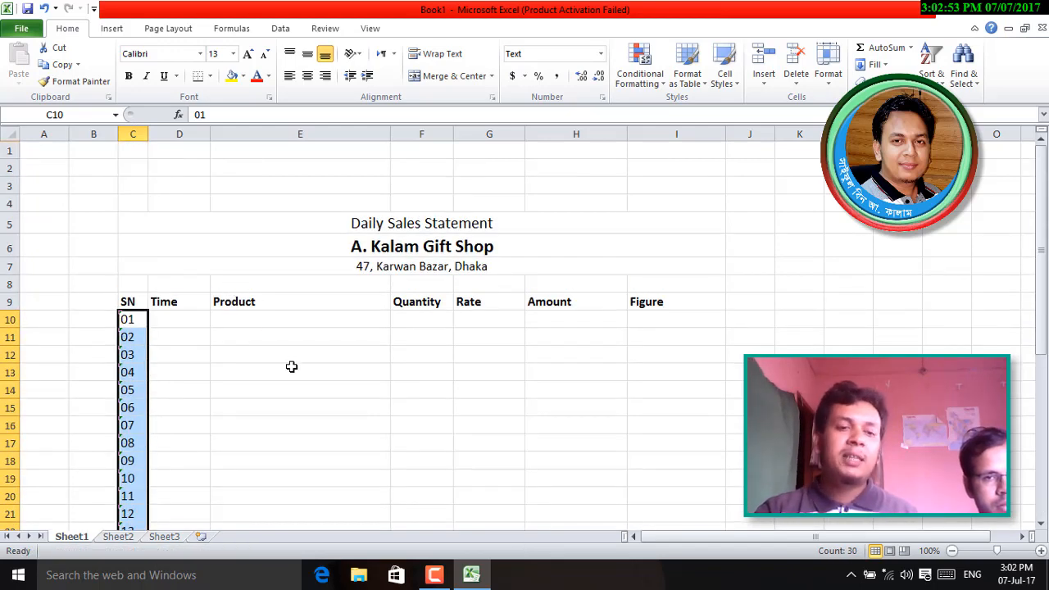
{"action": "scroll", "coordinate": [290, 370], "scroll_direction": "down", "scroll_amount": 6}
{"action": "scroll", "coordinate": [291, 369], "scroll_direction": "up", "scroll_amount": 6}
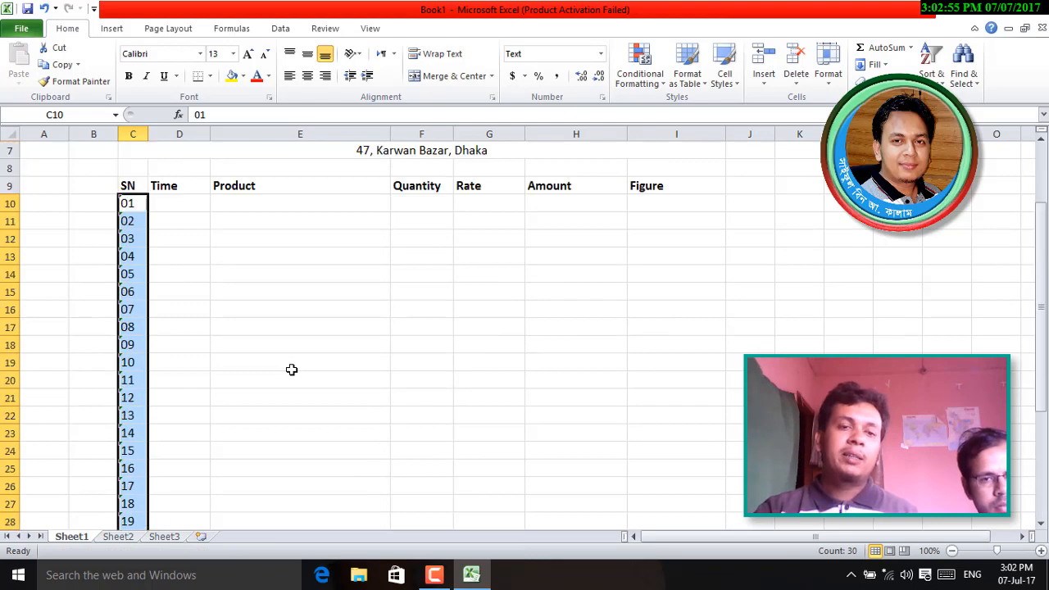
{"action": "scroll", "coordinate": [203, 366], "scroll_direction": "down", "scroll_amount": 8}
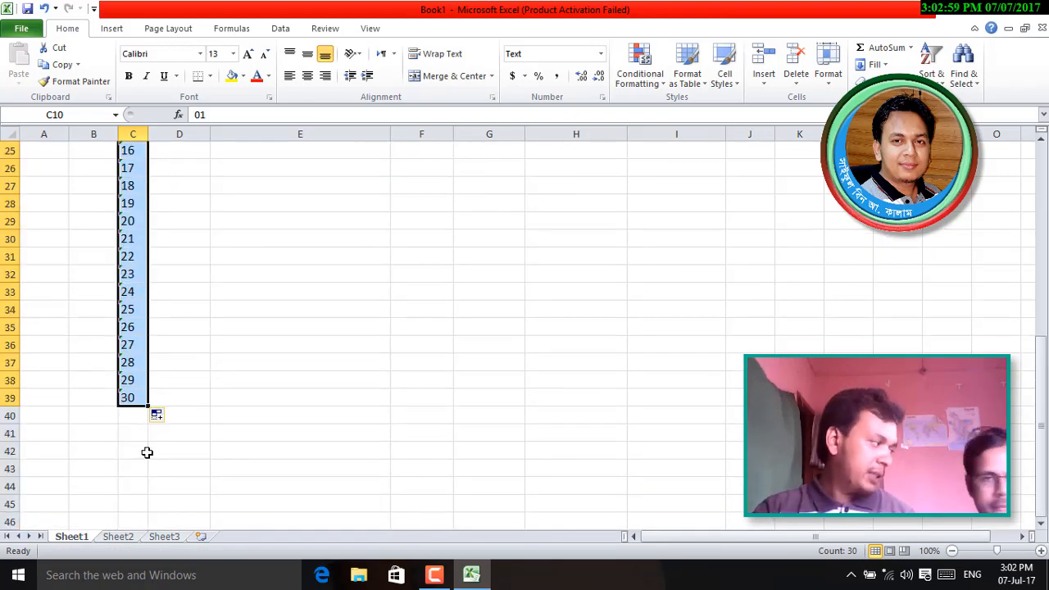
- Delete the surplus serial numbers 29 and 30 at the bottom
{"action": "left_click", "coordinate": [272, 415]}
{"action": "scroll", "coordinate": [252, 409], "scroll_direction": "down", "scroll_amount": 2}
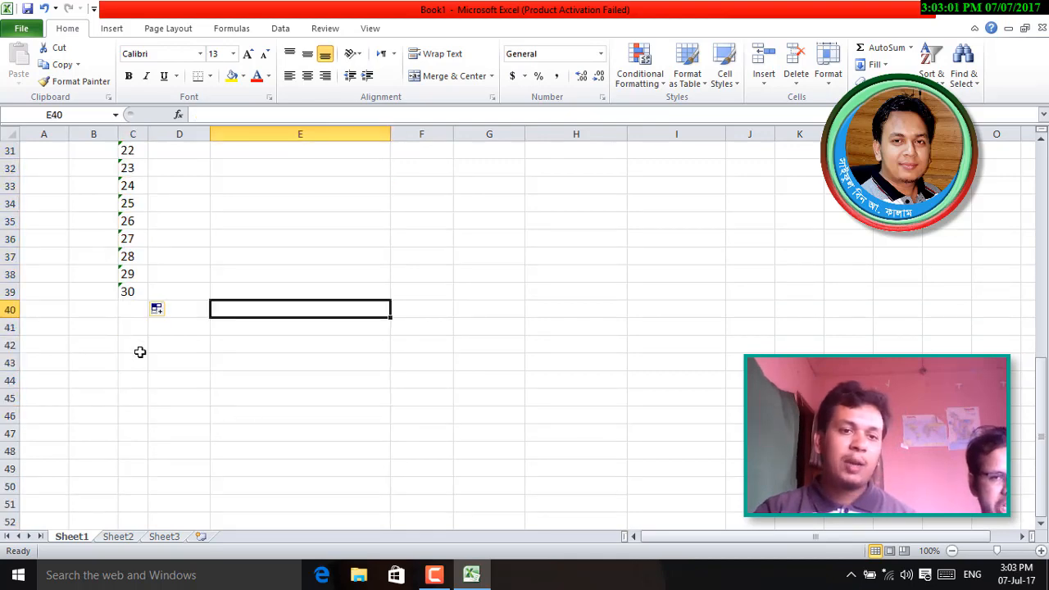
{"action": "left_click_drag", "start_coordinate": [134, 276], "coordinate": [147, 418]}
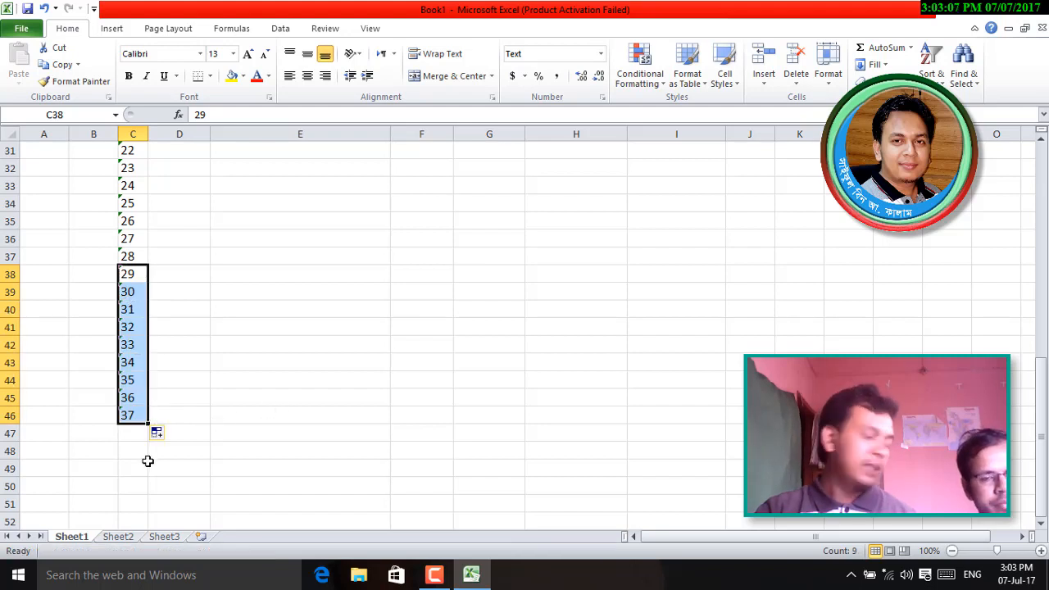
{"action": "key", "text": "Delete"}
{"action": "left_click", "coordinate": [245, 379]}
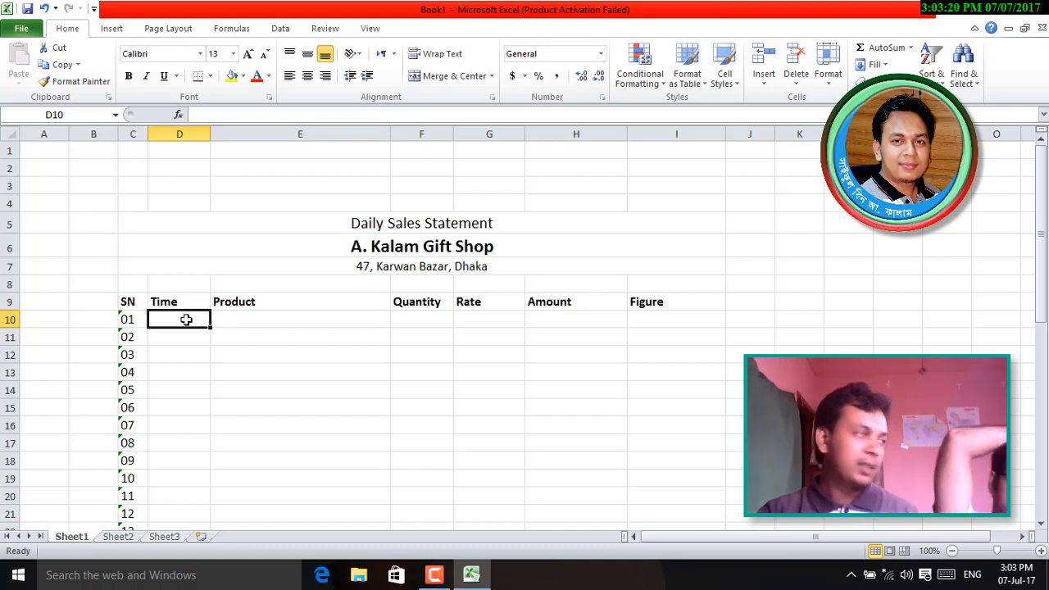
- Enter the formula =F10*G10 in Amount cell H10
{"action": "left_click", "coordinate": [265, 319]}
{"action": "left_click", "coordinate": [424, 320]}
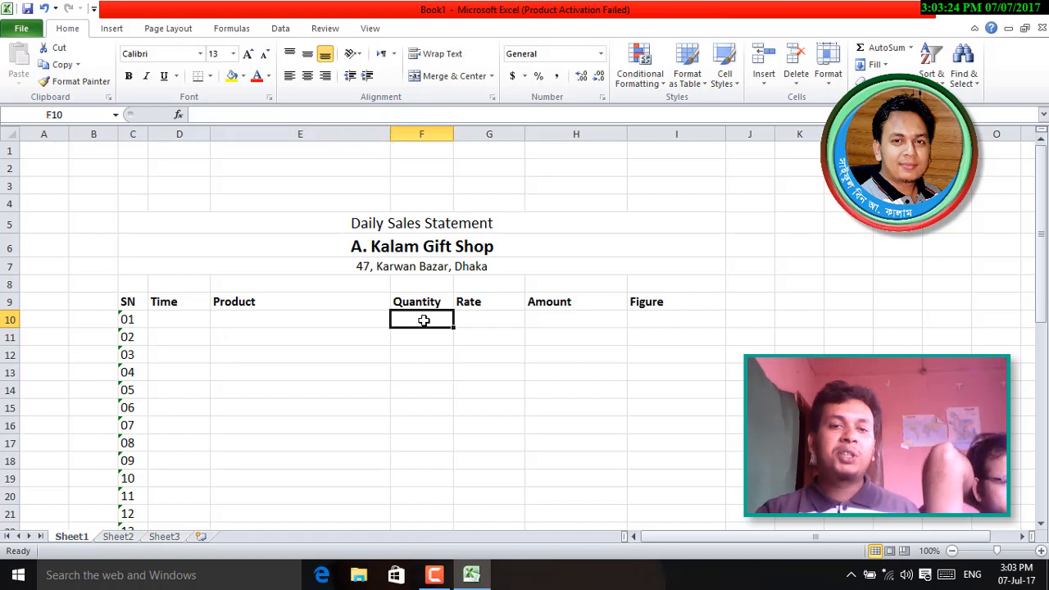
{"action": "left_click", "coordinate": [486, 319]}
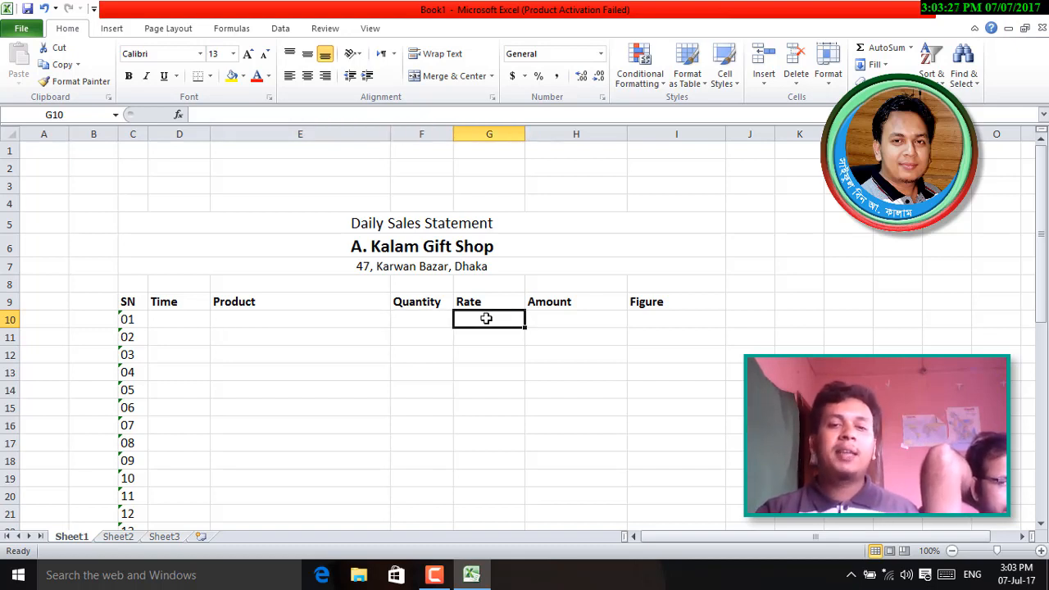
{"action": "left_click", "coordinate": [564, 319]}
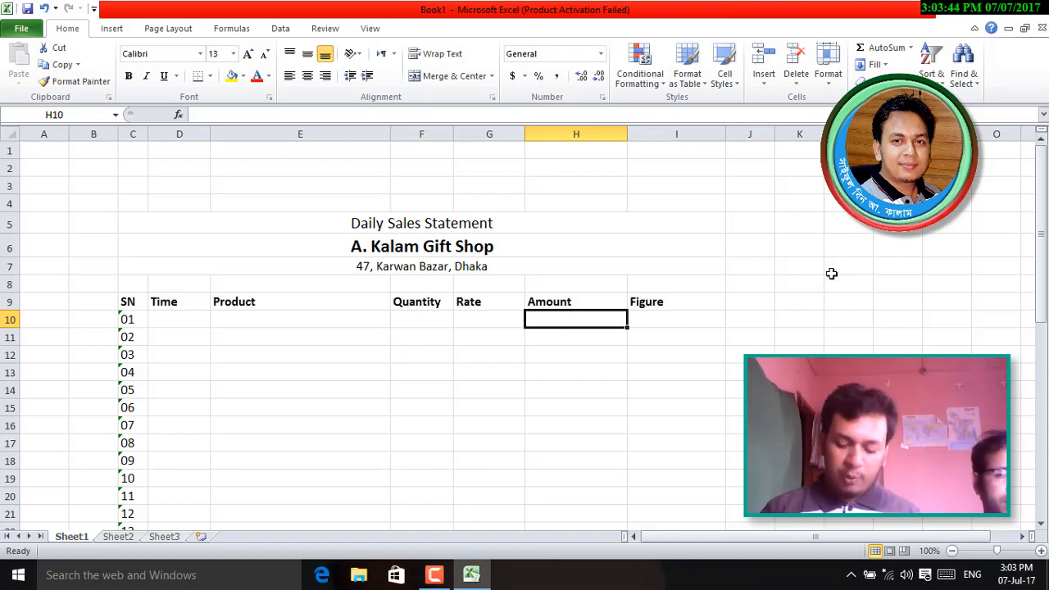
{"action": "type", "text": "="}
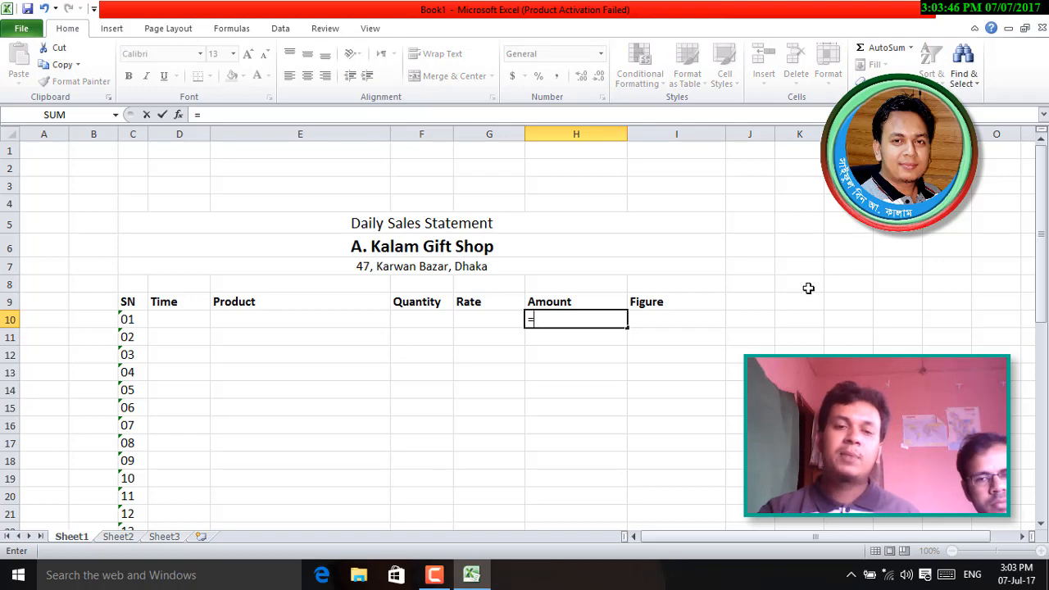
{"action": "left_click", "coordinate": [420, 317]}
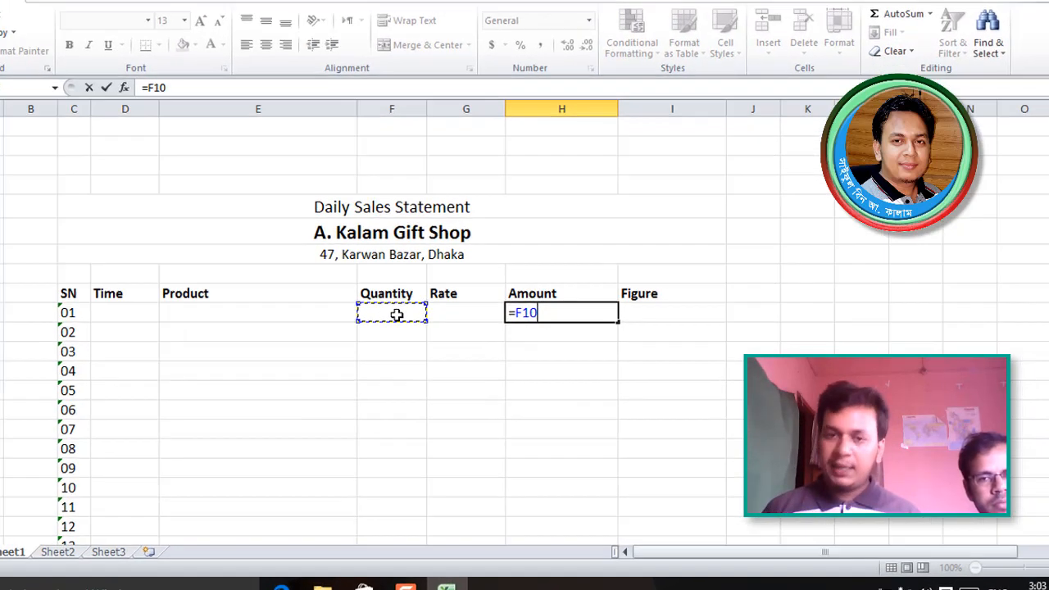
{"action": "type", "text": "*"}
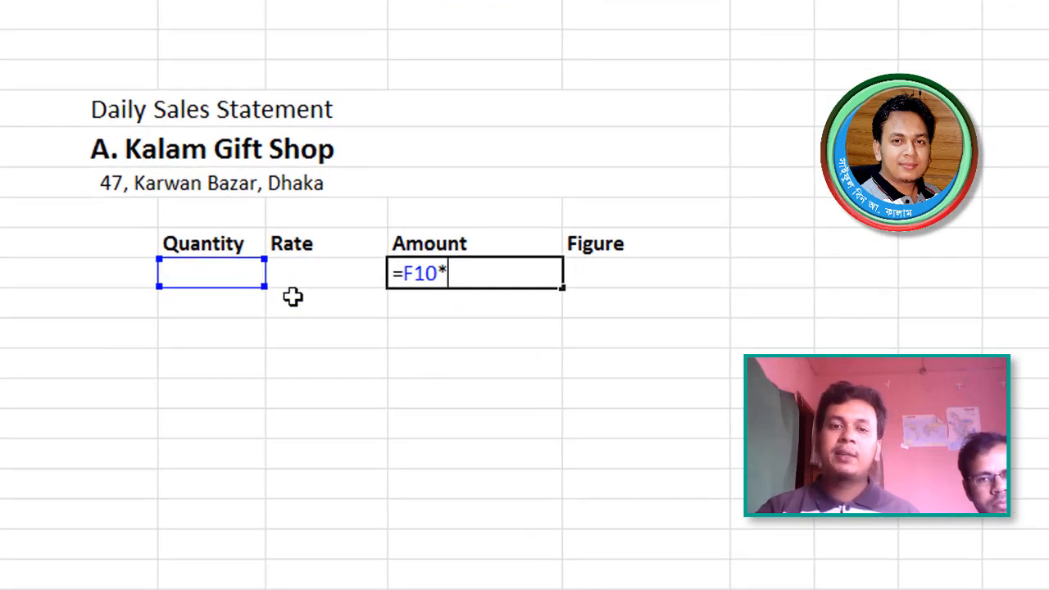
{"action": "left_click", "coordinate": [306, 276]}
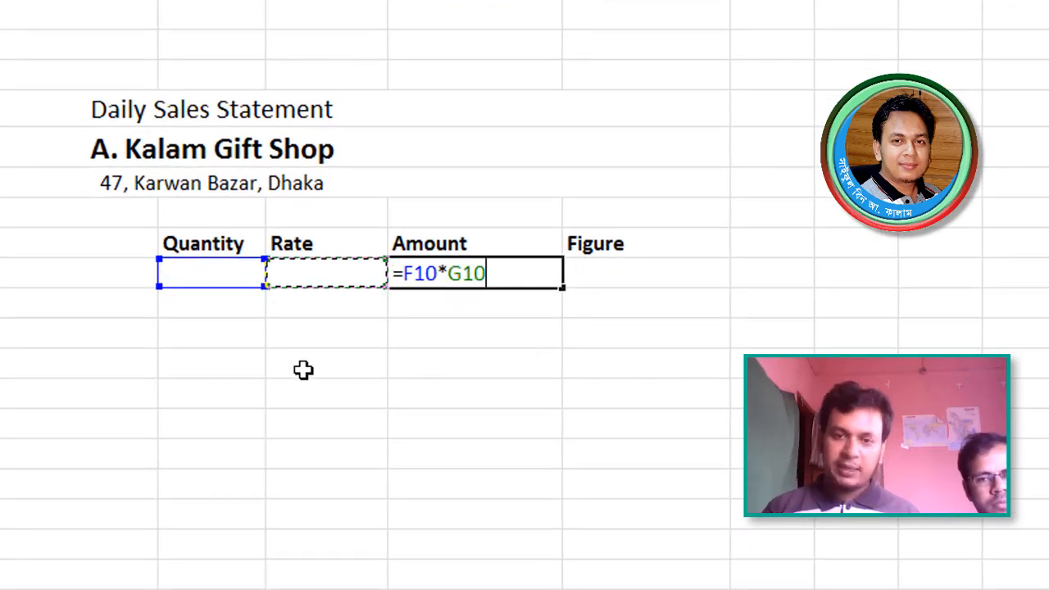
{"action": "key", "text": "Return"}
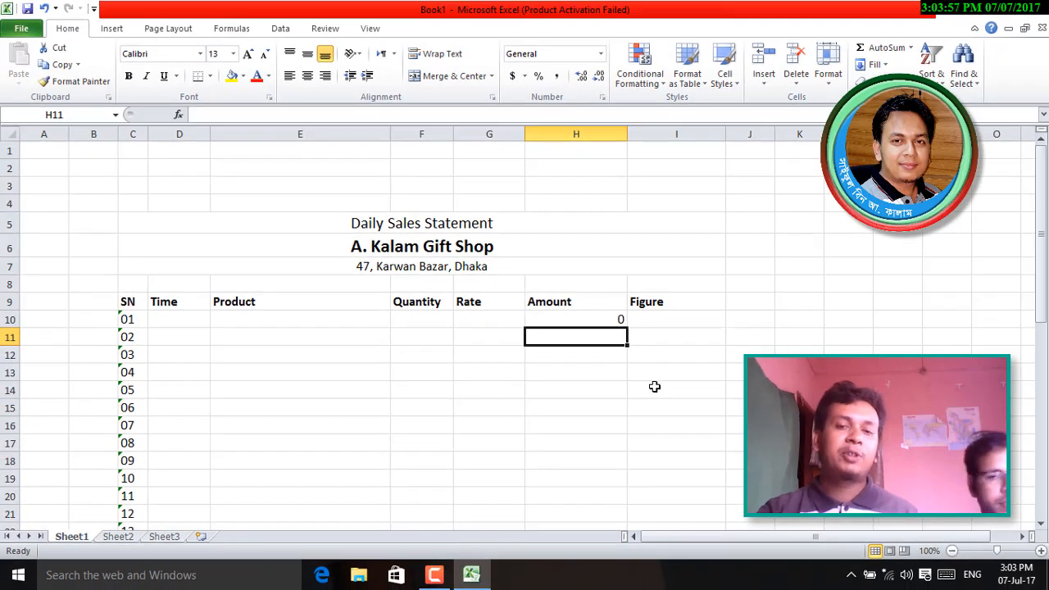
{"action": "left_click", "coordinate": [580, 321]}
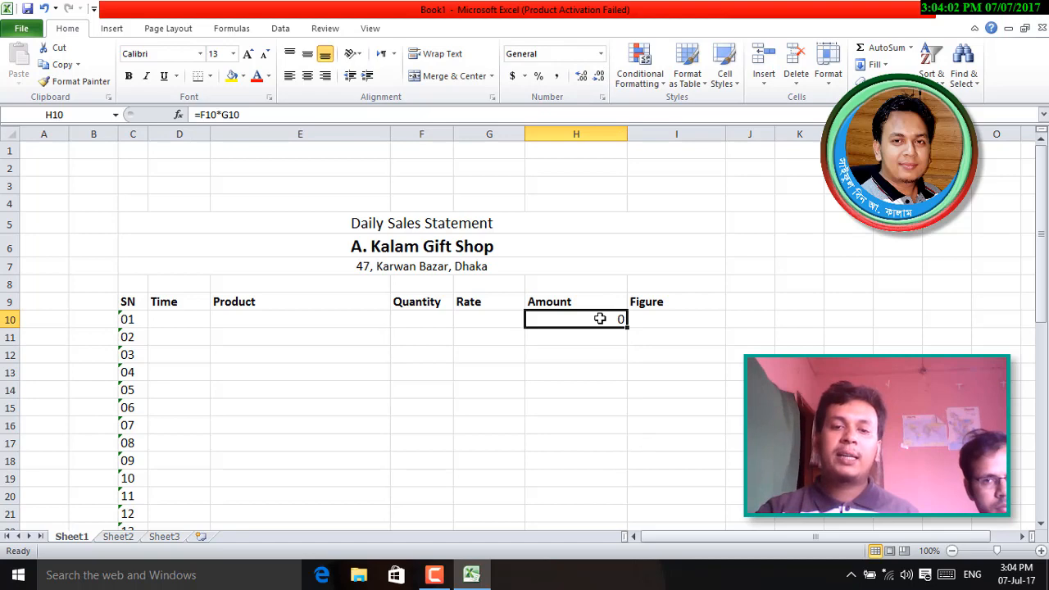
- Apply Accounting format to H10 and open its More Accounting Formats settings
{"action": "left_click", "coordinate": [601, 54]}
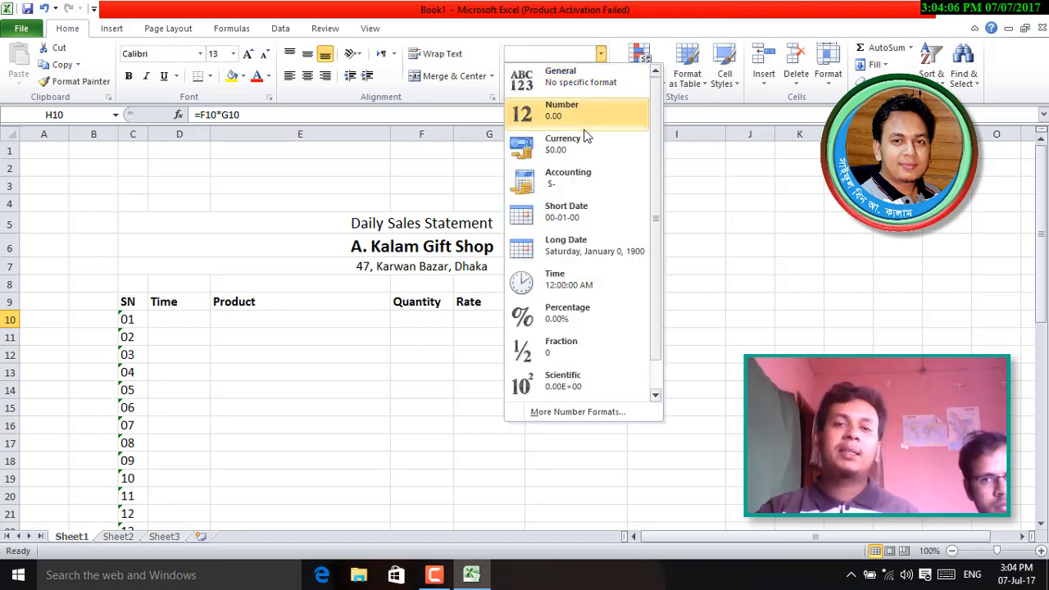
{"action": "left_click", "coordinate": [589, 177]}
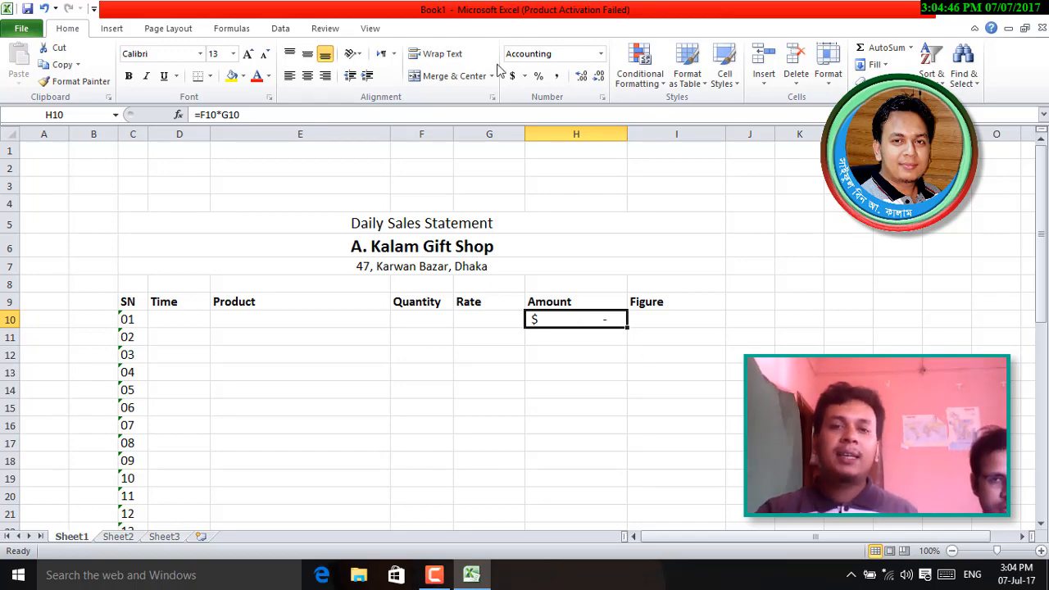
{"action": "left_click", "coordinate": [520, 77]}
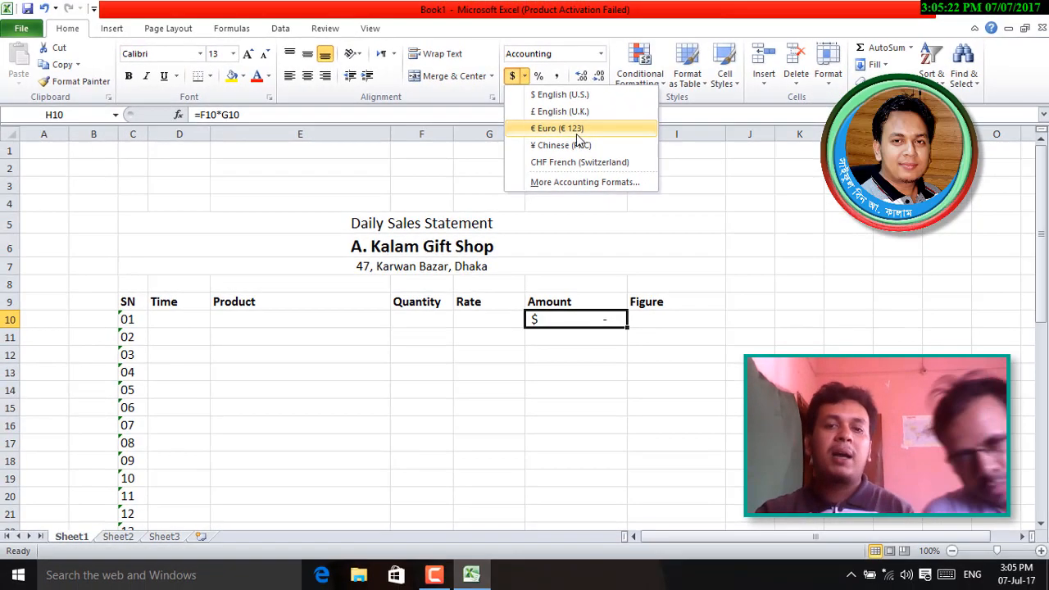
{"action": "left_click", "coordinate": [576, 183]}
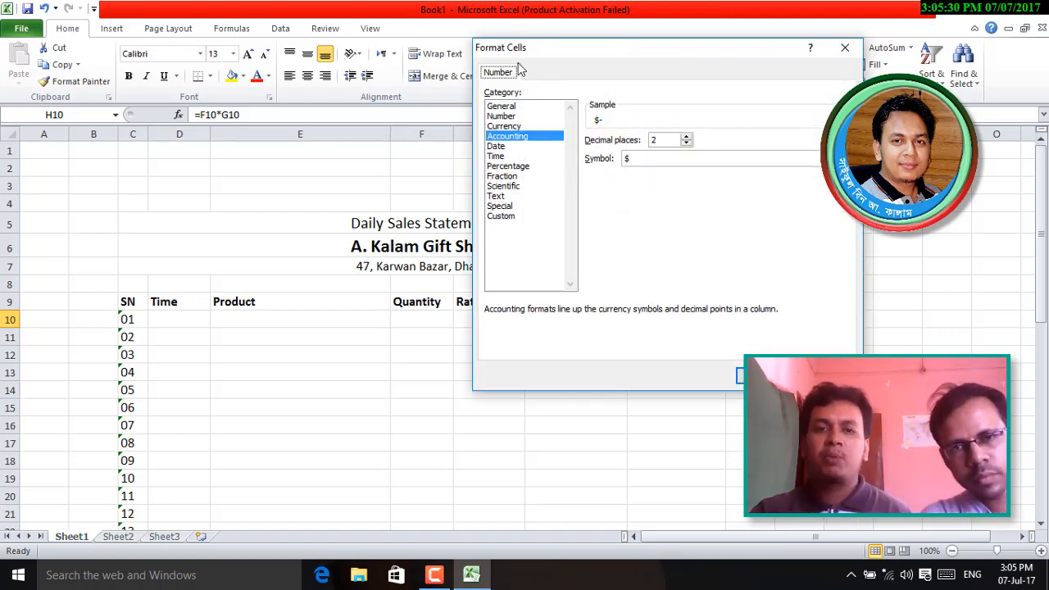
- Set H10's Accounting format symbol to None so the Amount shows only a dash
{"action": "left_click", "coordinate": [736, 159]}
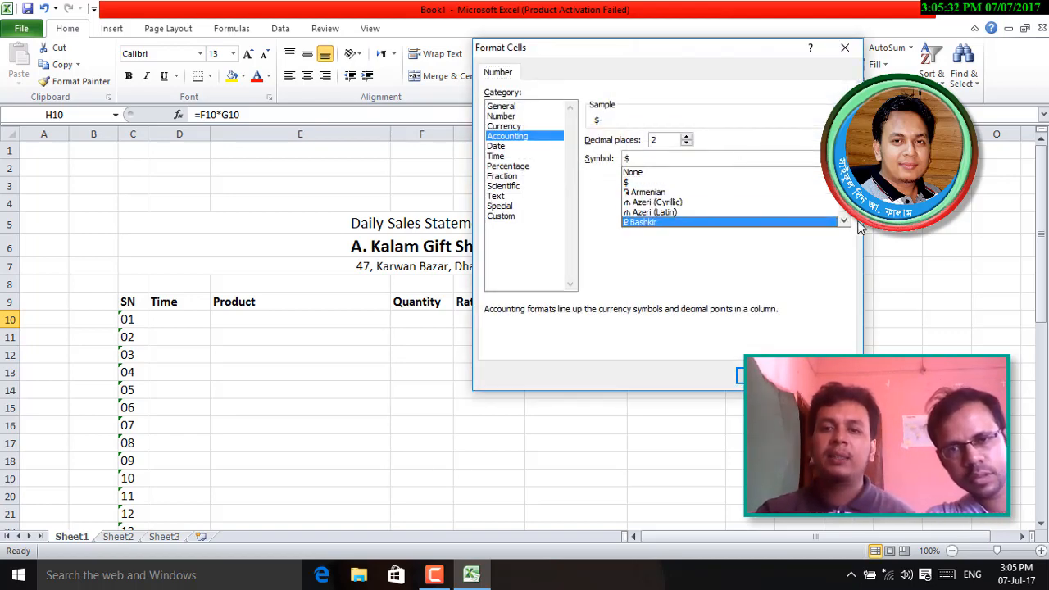
{"action": "left_click_drag", "start_coordinate": [849, 227], "coordinate": [844, 177]}
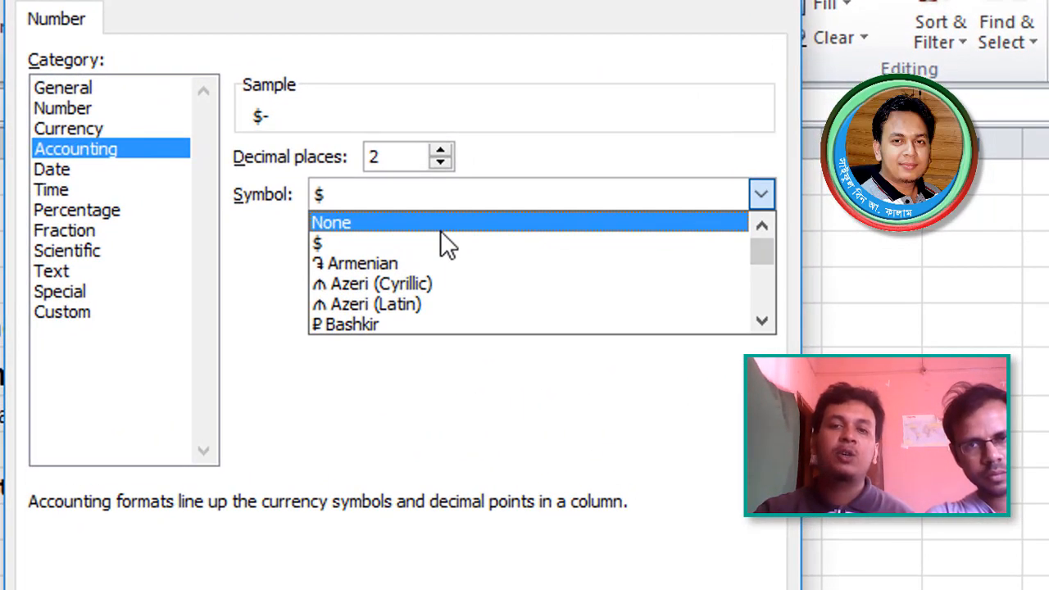
{"action": "left_click", "coordinate": [686, 173]}
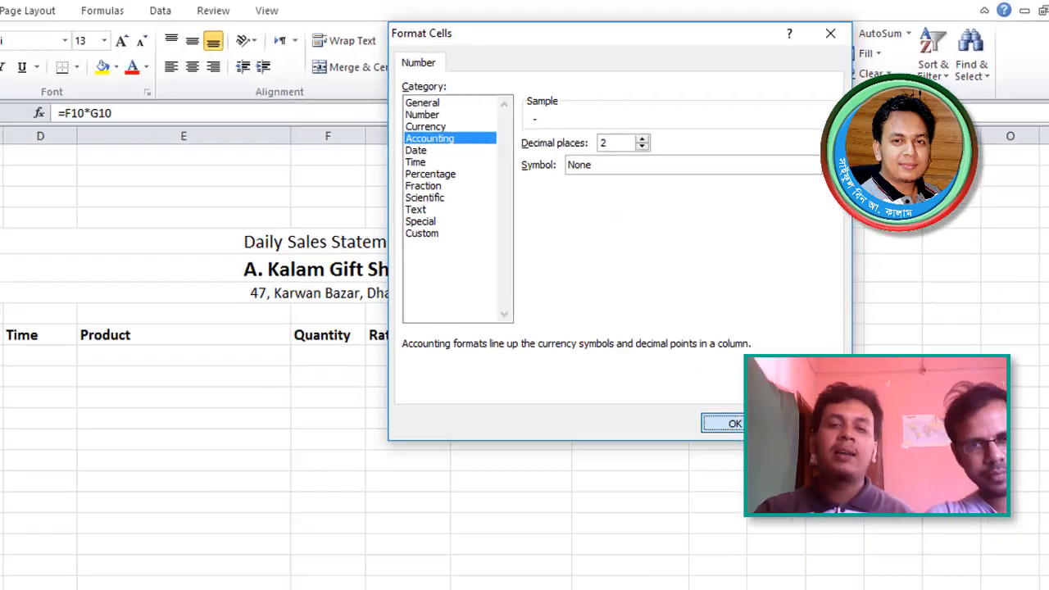
{"action": "key", "text": "Return"}
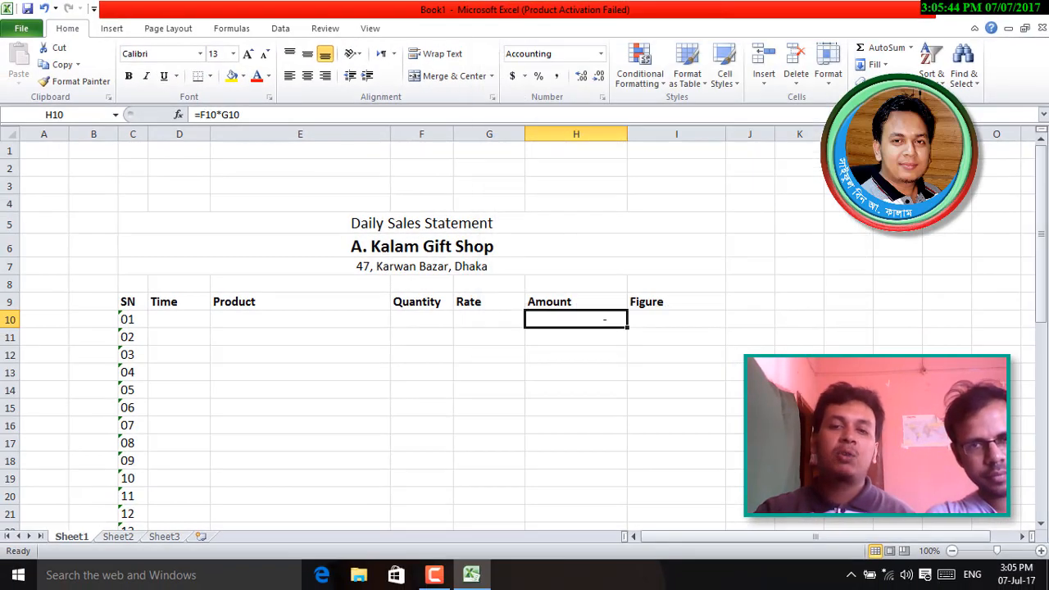
{"action": "left_click", "coordinate": [587, 353]}
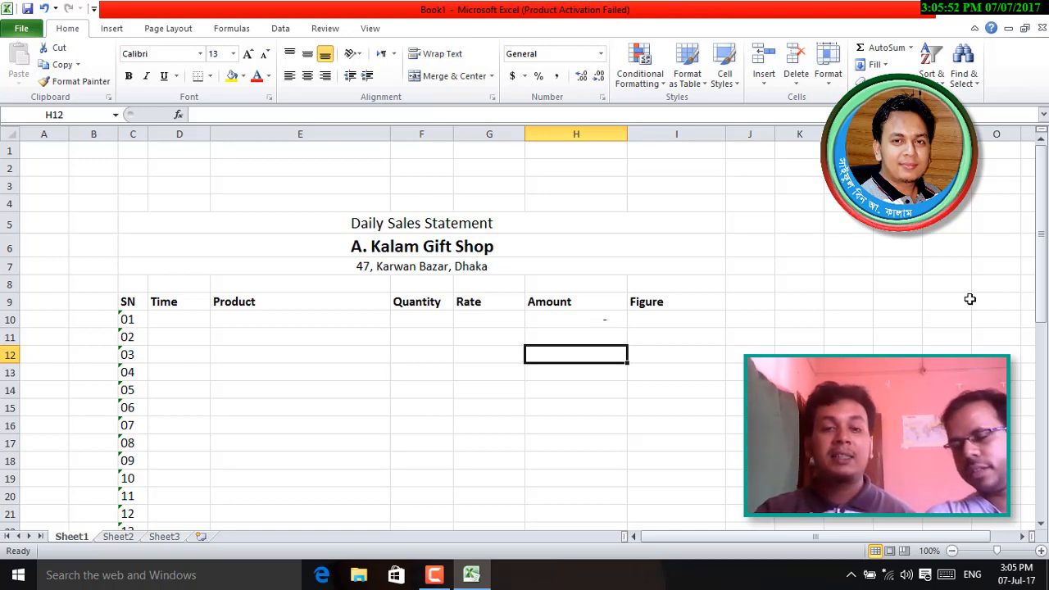
- Fill the H10 Amount formula and its symbol-free format down through H37
{"action": "left_click", "coordinate": [608, 321]}
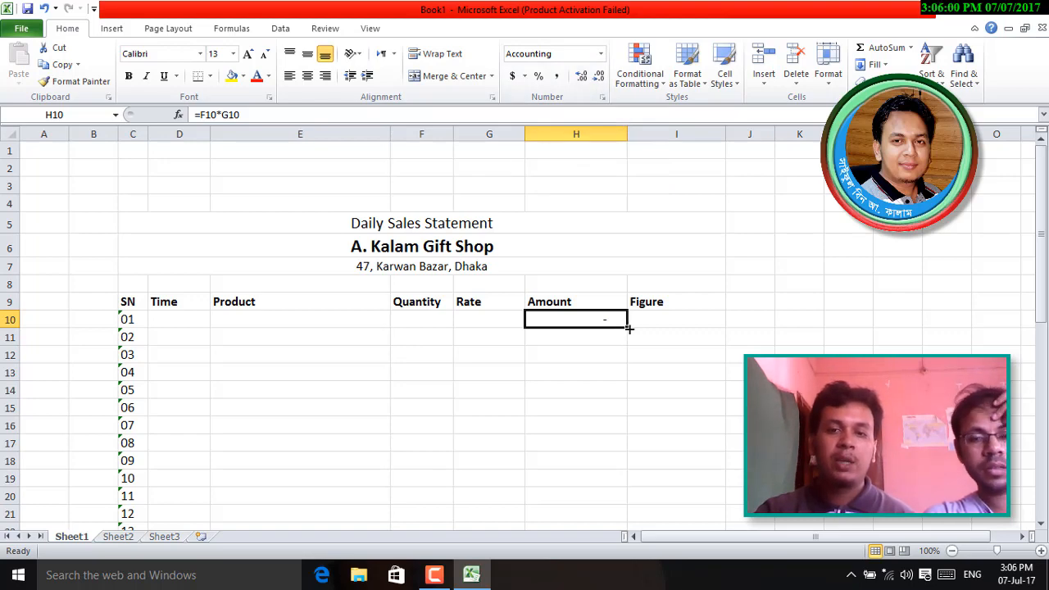
{"action": "left_click_drag", "start_coordinate": [628, 328], "coordinate": [601, 384]}
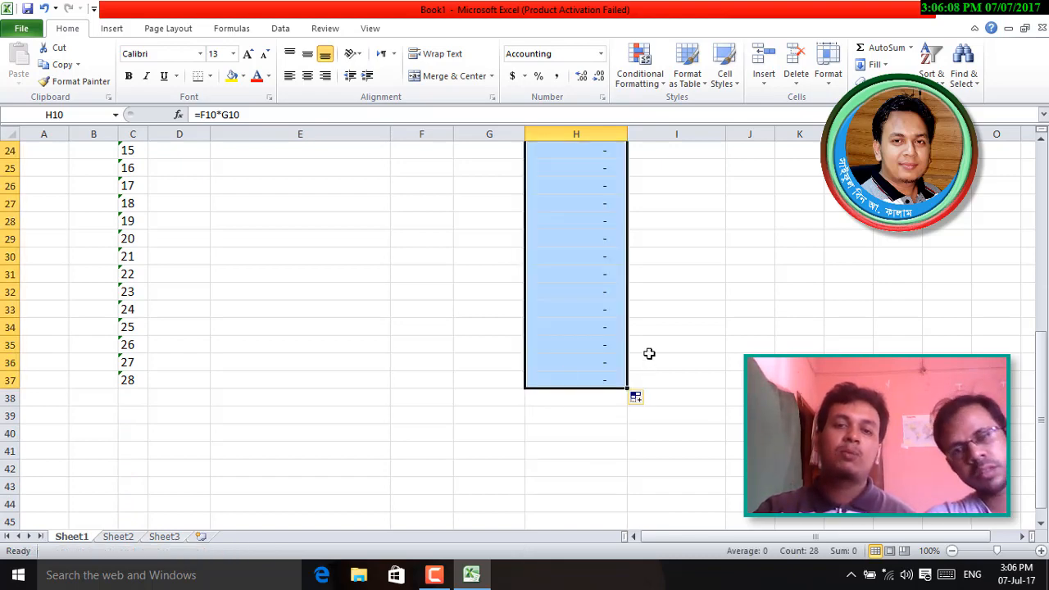
{"action": "scroll", "coordinate": [645, 358], "scroll_direction": "up", "scroll_amount": 8}
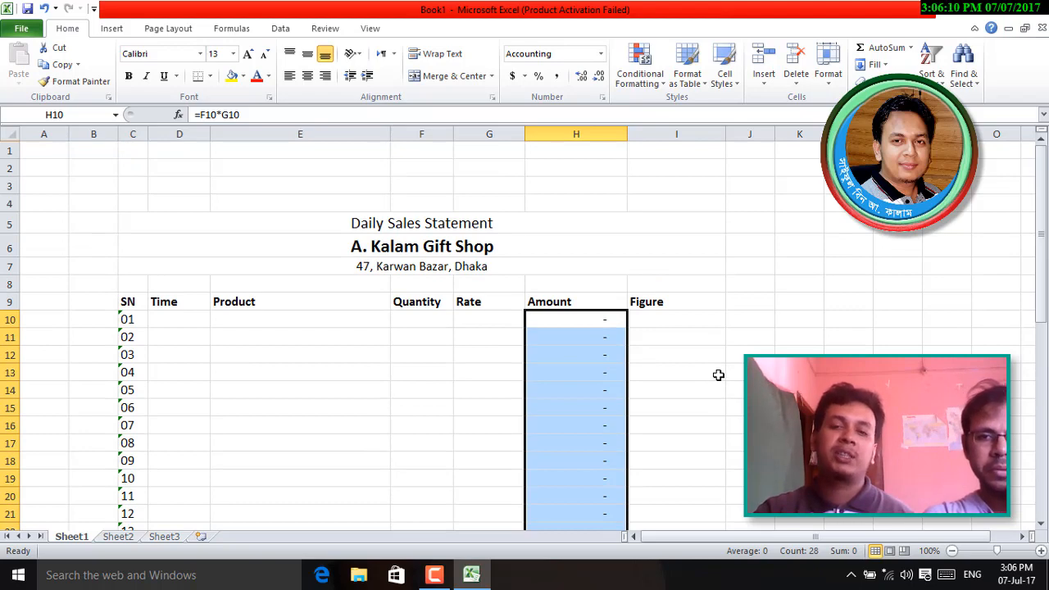
- Enter Quantity 9 and Rate 10 for the first sale in F10 and G10
{"action": "left_click", "coordinate": [719, 374]}
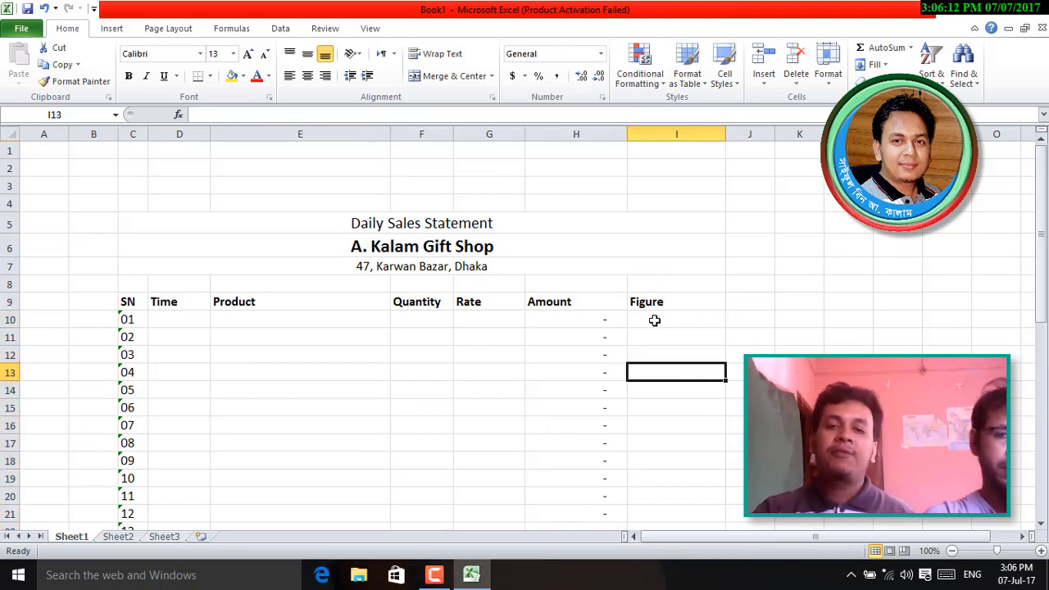
{"action": "left_click", "coordinate": [654, 318]}
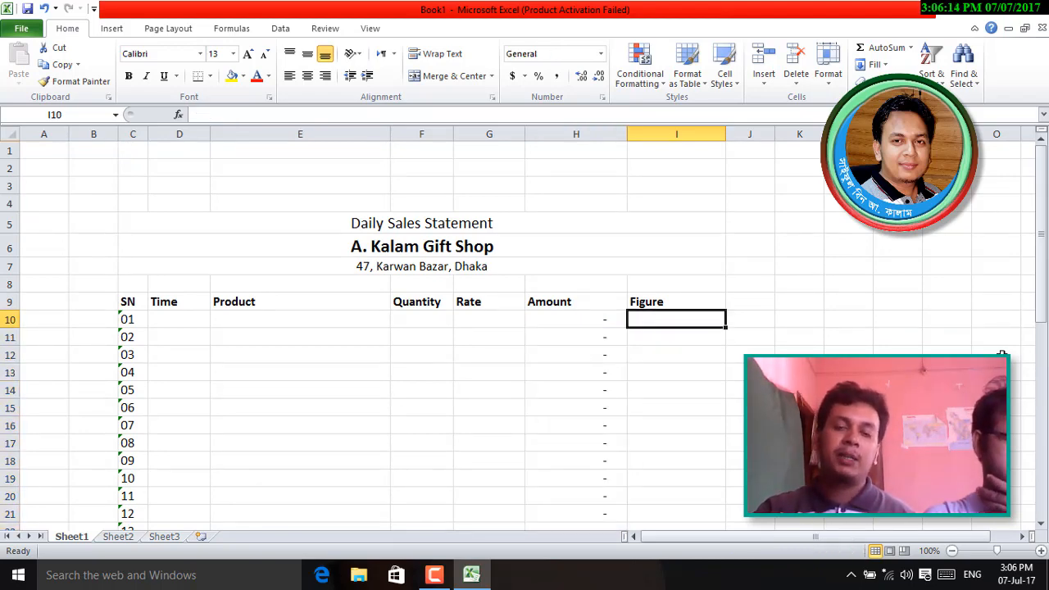
{"action": "left_click", "coordinate": [415, 321]}
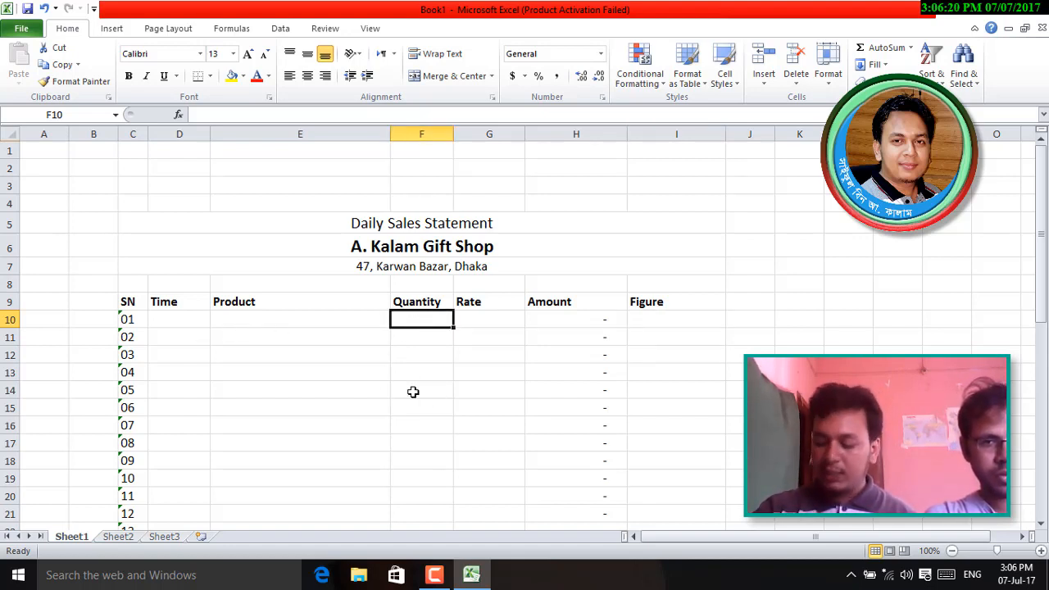
{"action": "type", "text": "9"}
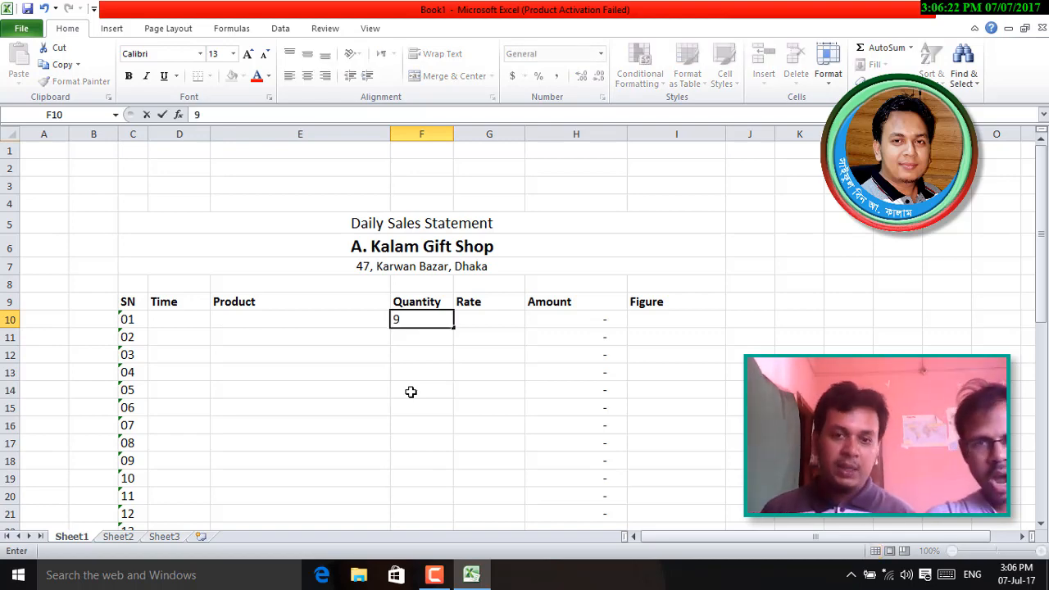
{"action": "key", "text": "Tab"}
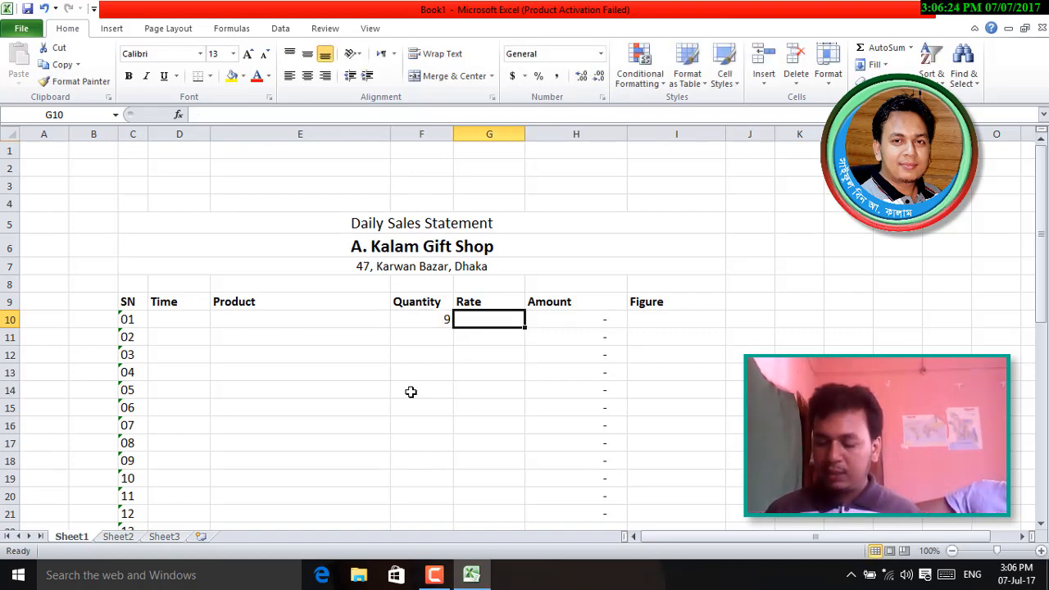
{"action": "type", "text": "10"}
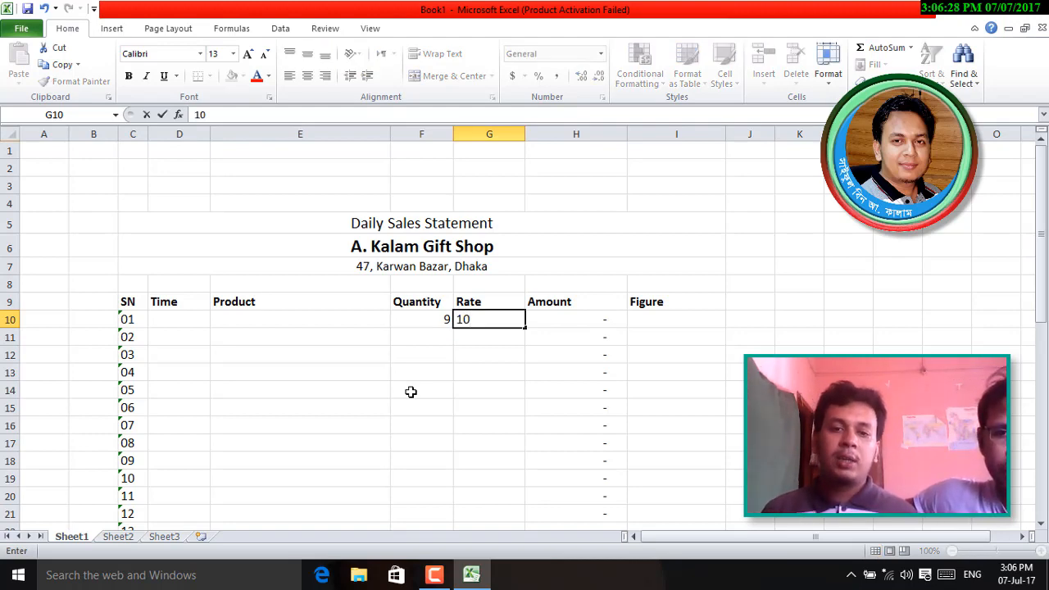
{"action": "key", "text": "Tab"}
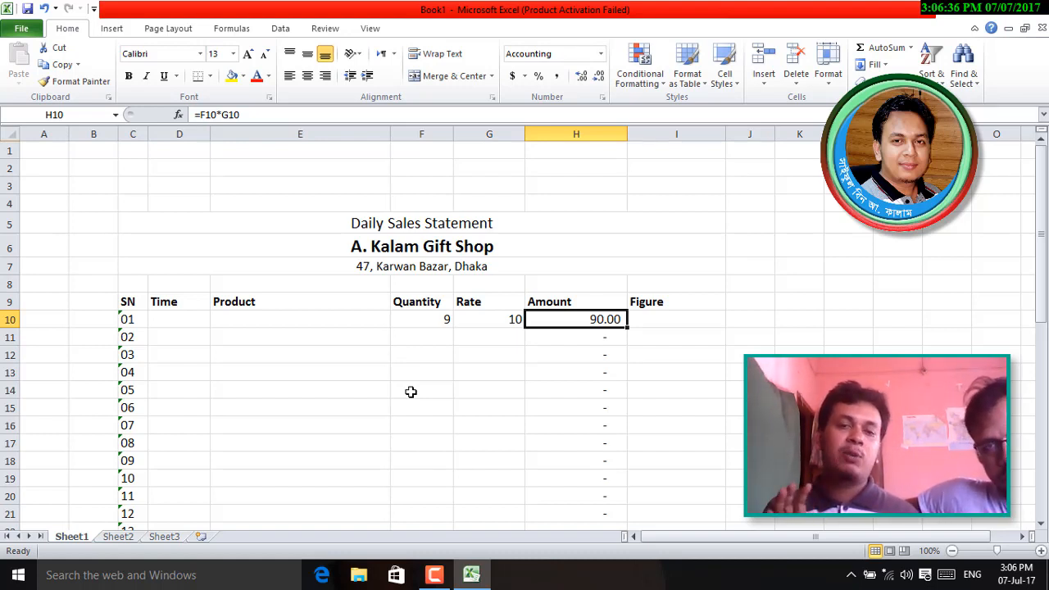
- Change the first sale's Rate in G10 to 10.8 so the Amount shows 97.20
{"action": "left_click_drag", "start_coordinate": [440, 318], "coordinate": [470, 319]}
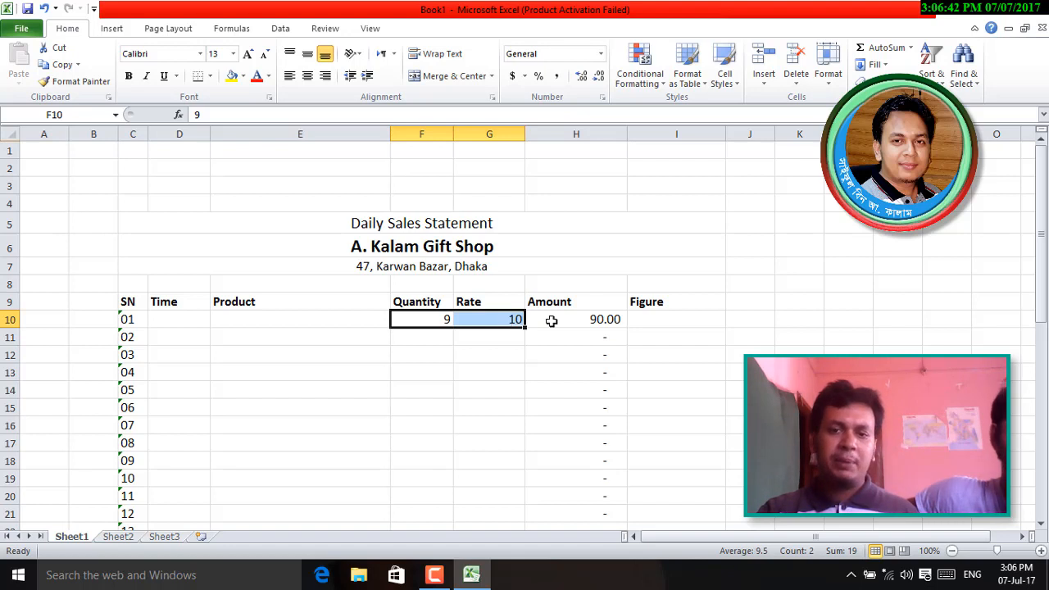
{"action": "left_click", "coordinate": [596, 320]}
{"action": "left_click", "coordinate": [663, 318]}
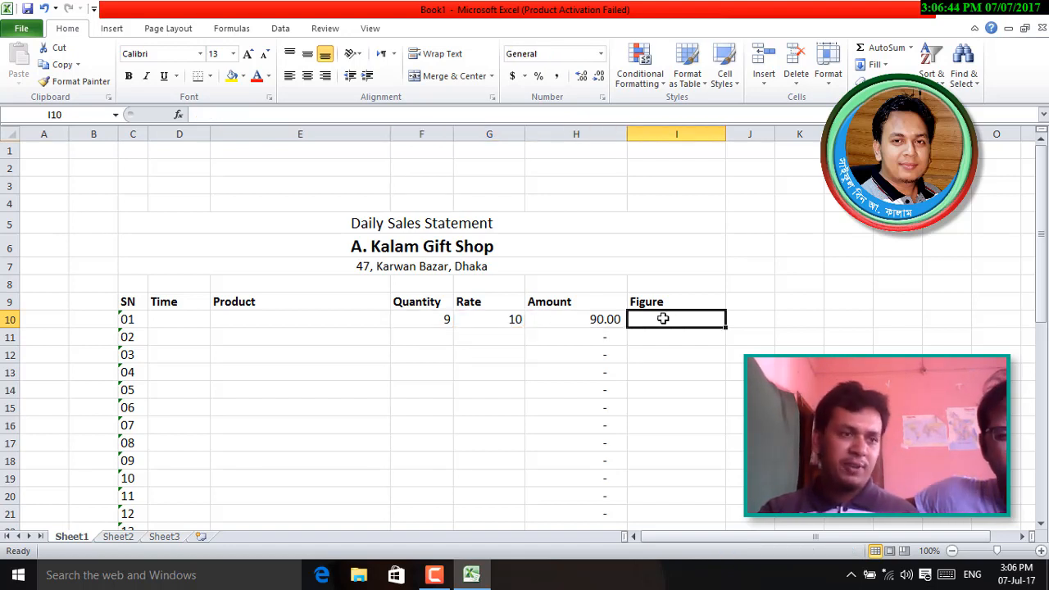
{"action": "left_click", "coordinate": [497, 318]}
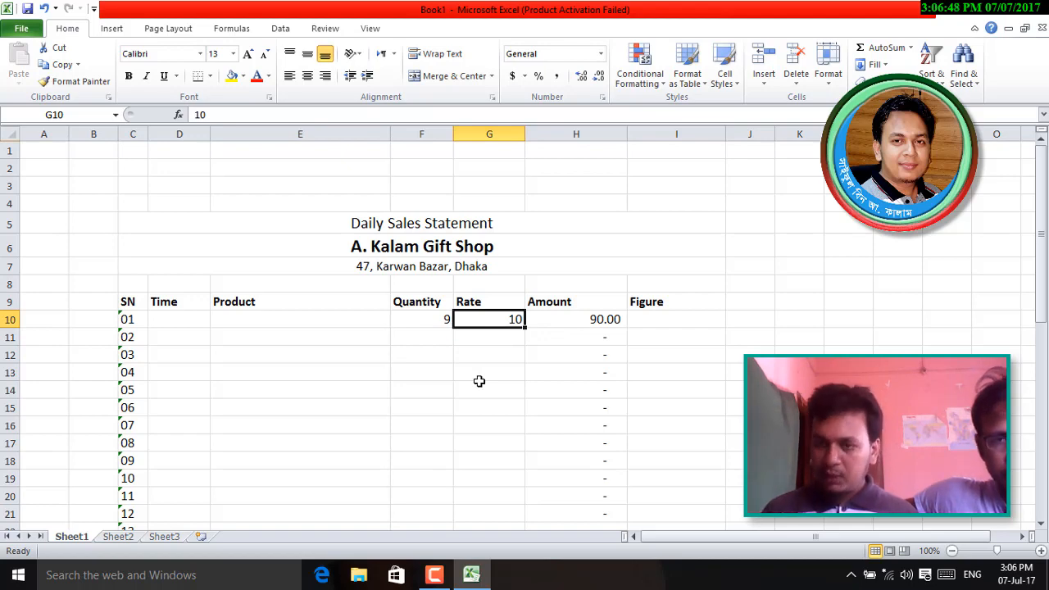
{"action": "type", "text": "10.8"}
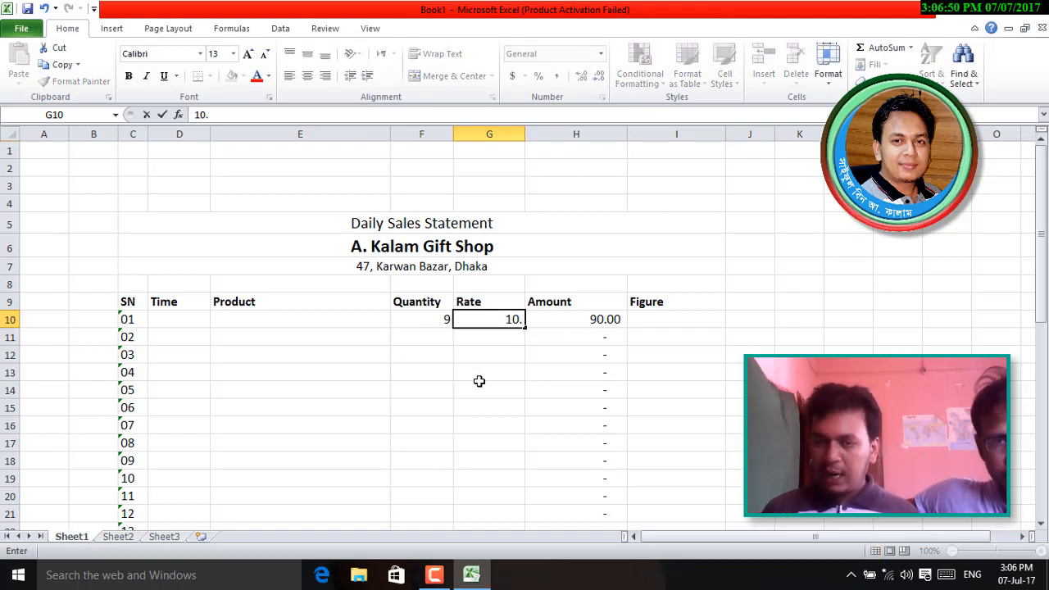
{"action": "key", "text": "Return"}
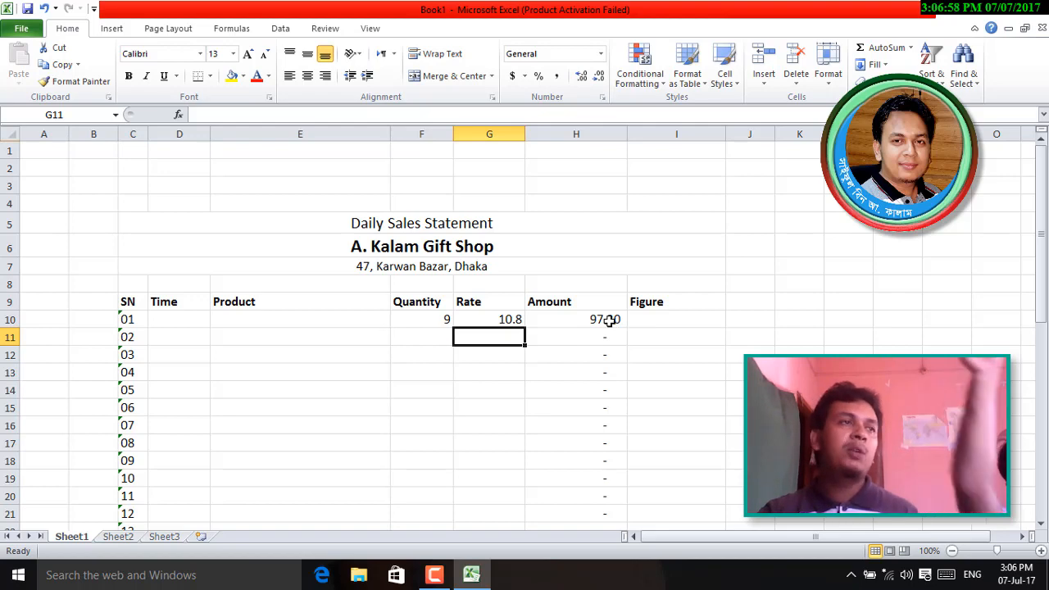
{"action": "left_click", "coordinate": [665, 325]}
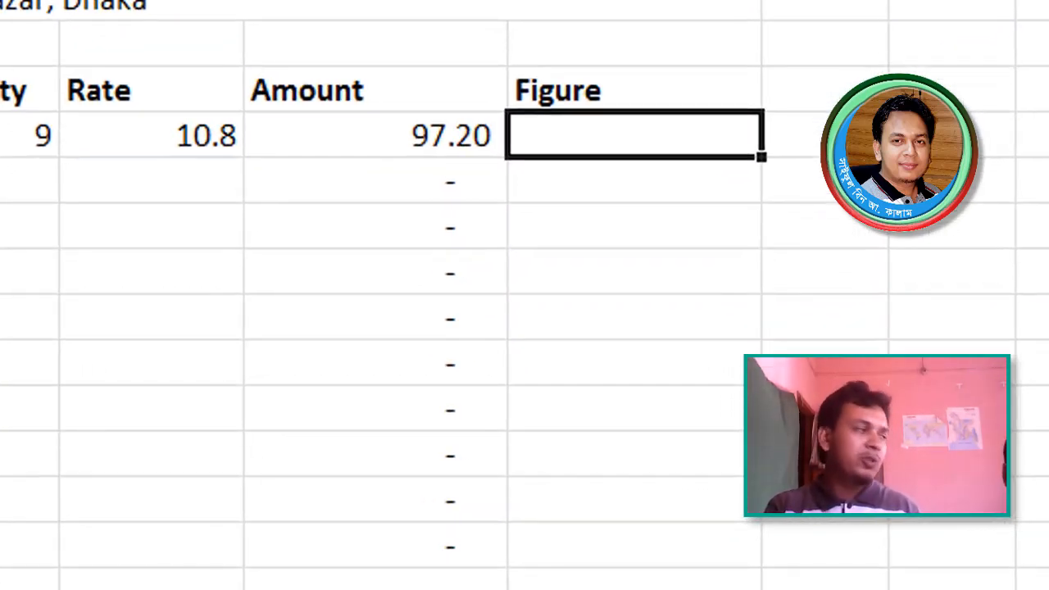
- Enter =ROUND(H10,0) in Figure cell I10, adding the missing 0 digits argument, to show 97.00
{"action": "type", "text": "=r"}
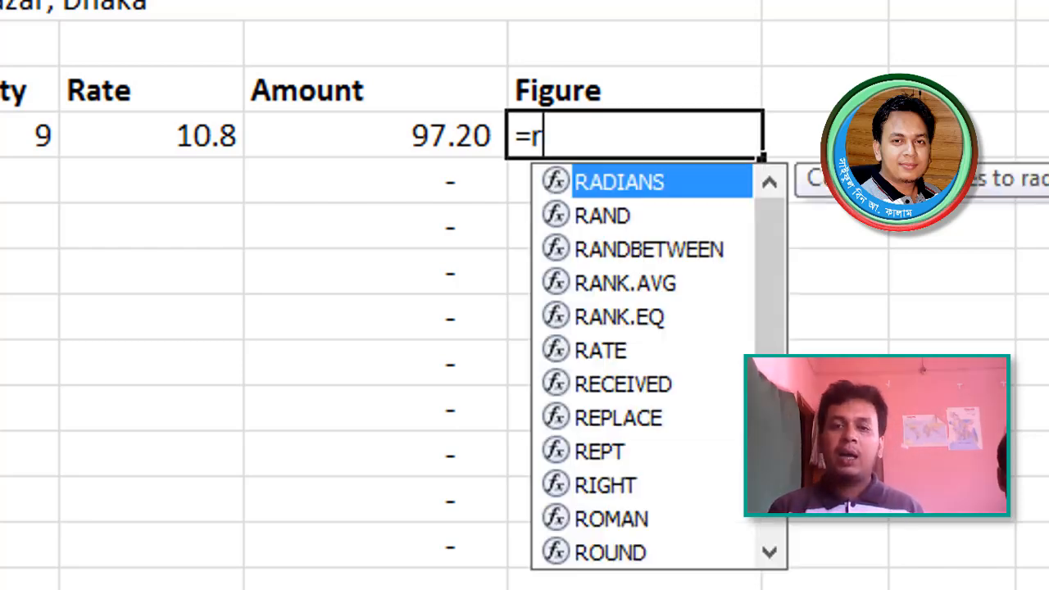
{"action": "type", "text": "ound"}
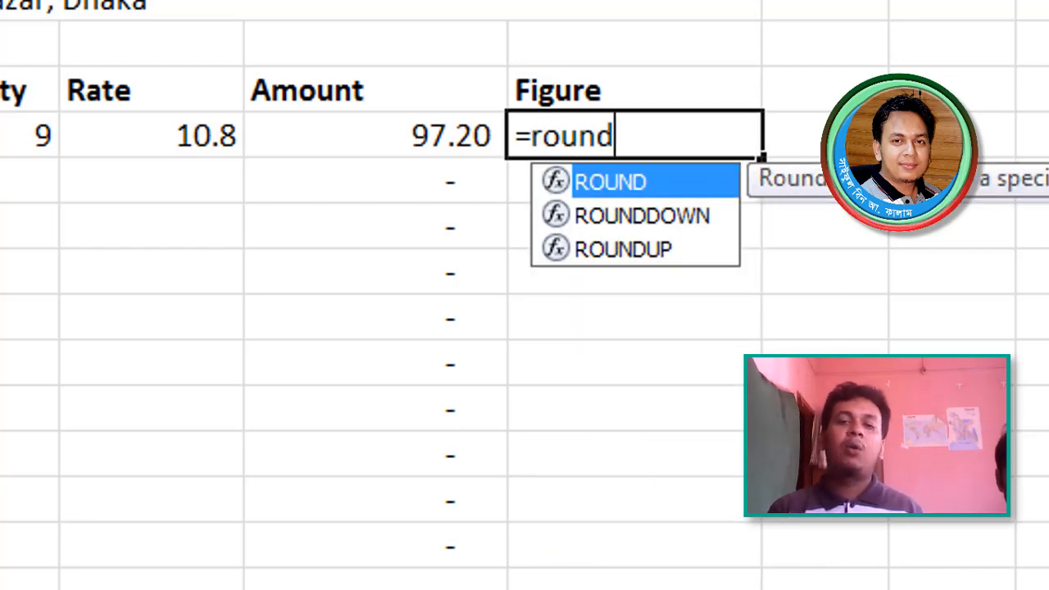
{"action": "type", "text": "("}
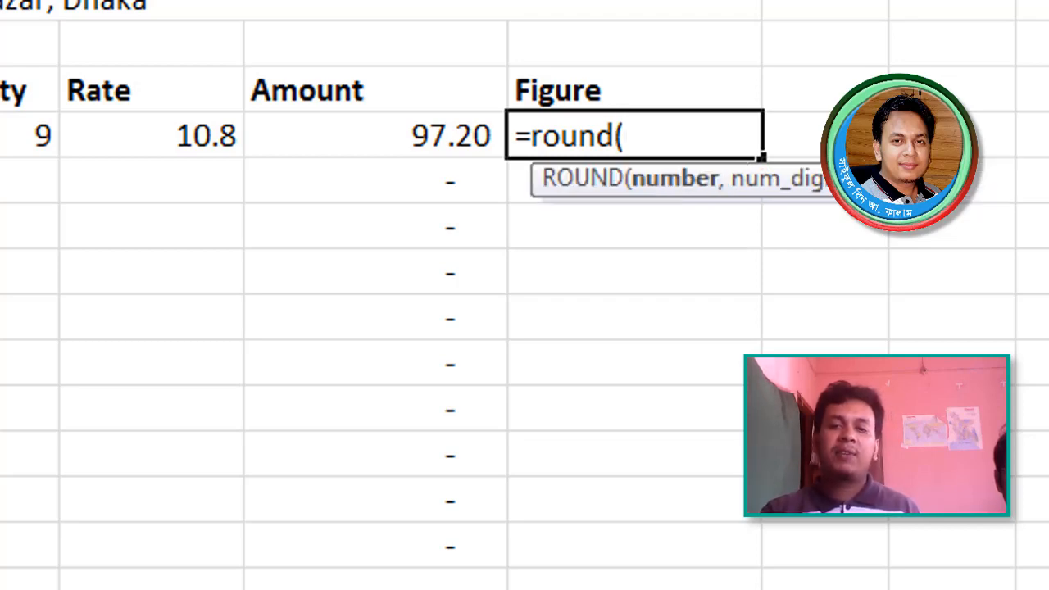
{"action": "left_click", "coordinate": [430, 133]}
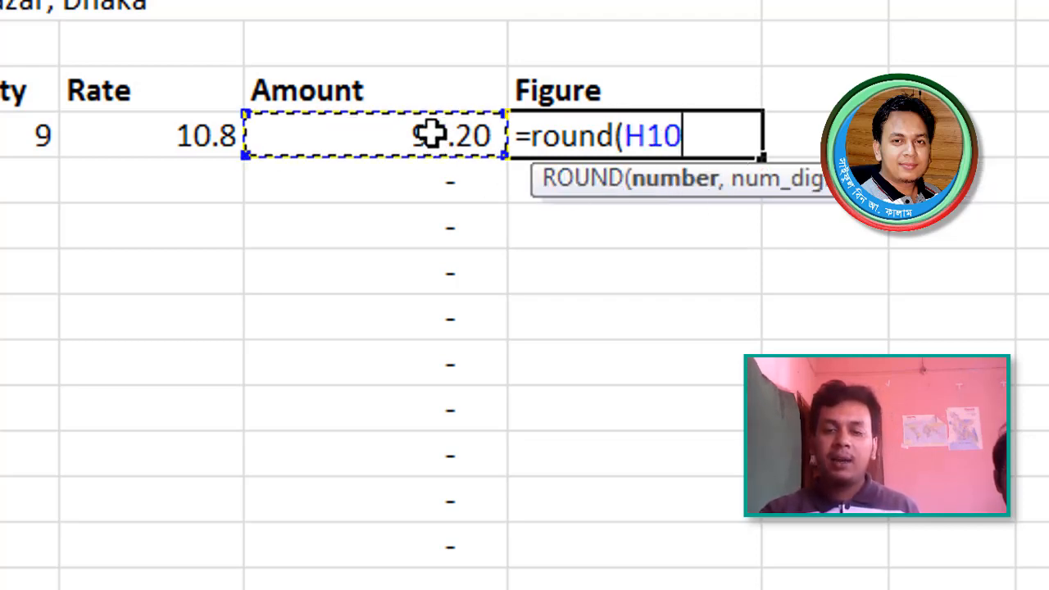
{"action": "type", "text": ")"}
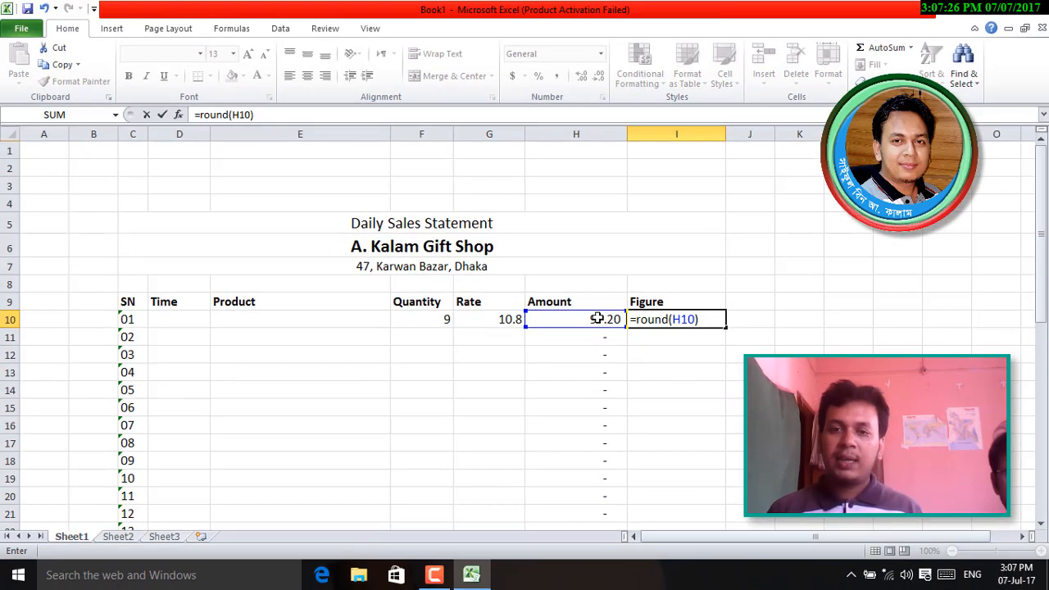
{"action": "key", "text": "Return"}
{"action": "key", "text": "Return"}
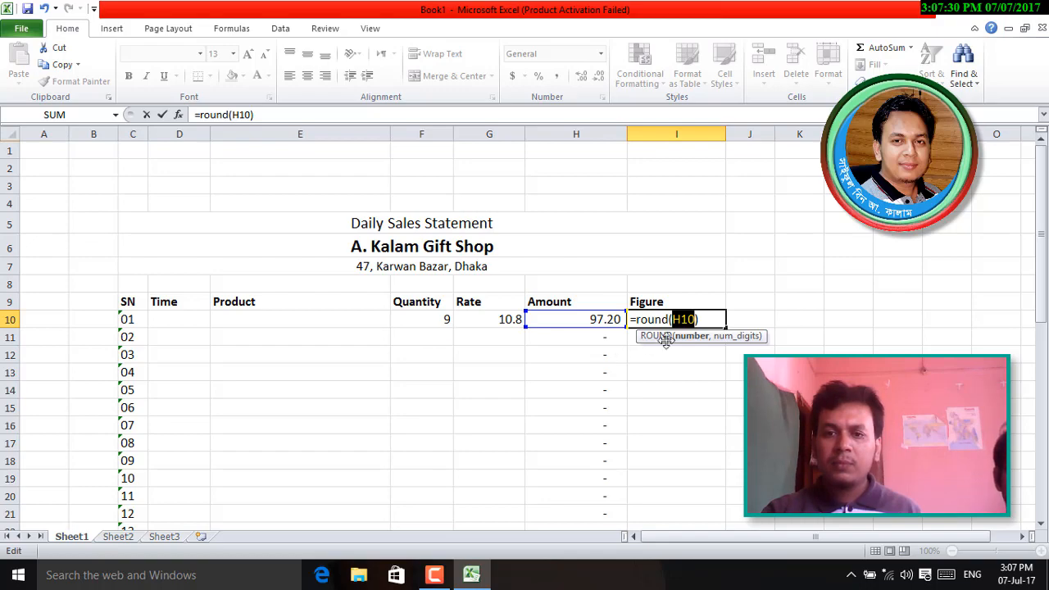
{"action": "left_click", "coordinate": [694, 320]}
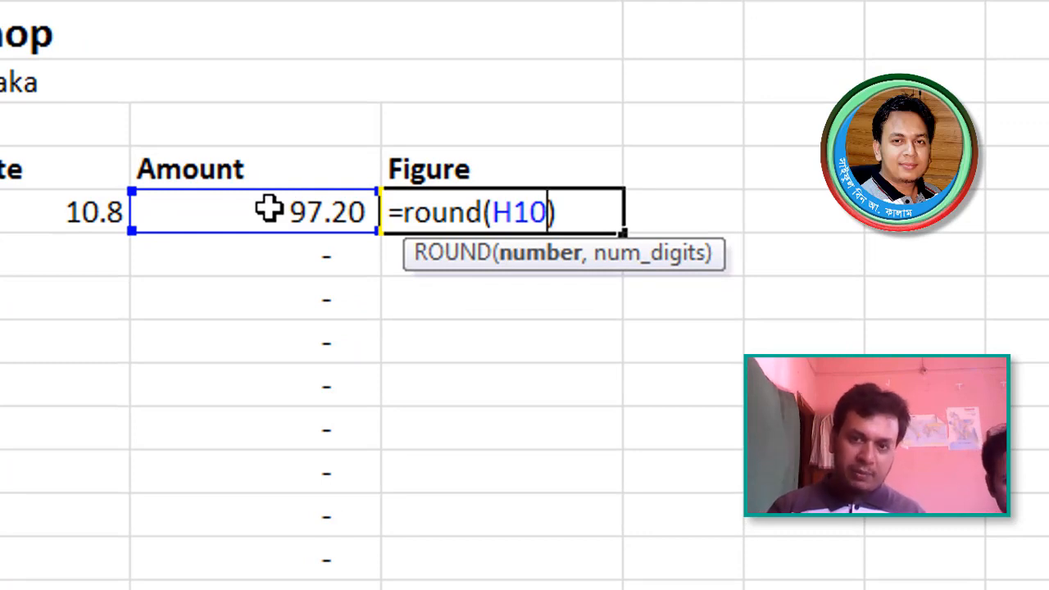
{"action": "type", "text": ",0"}
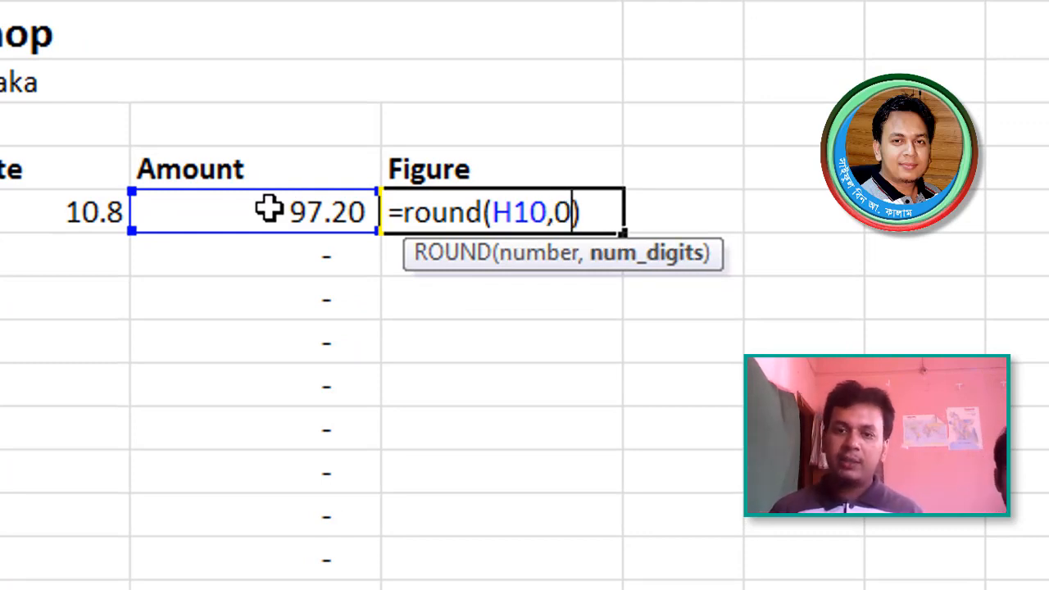
{"action": "key", "text": "Return"}
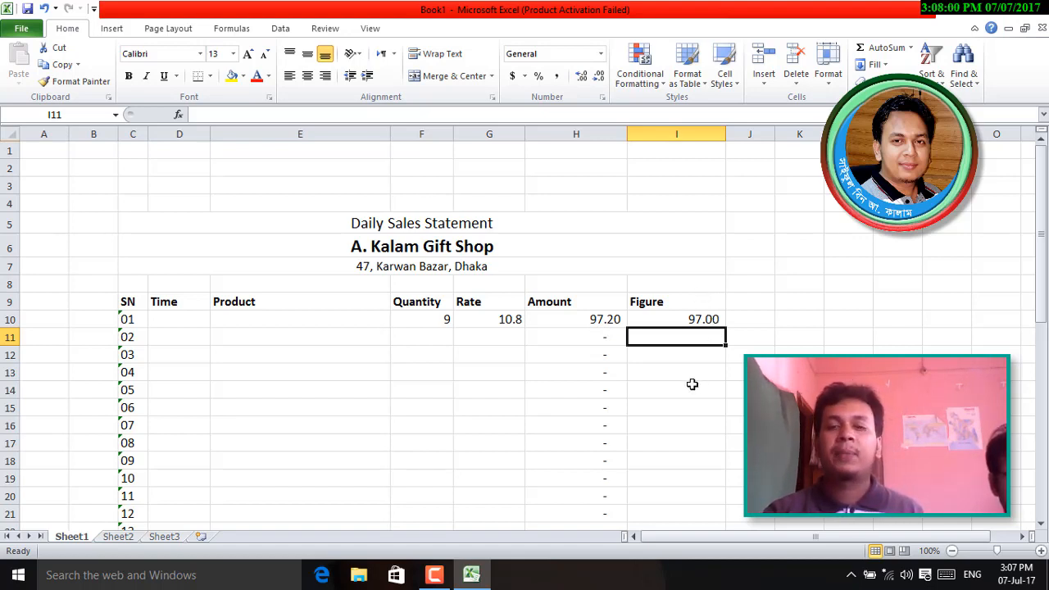
- Right-align columns H:I (Amount, Figure) and F:G (Quantity, Rate)
{"action": "left_click", "coordinate": [580, 305]}
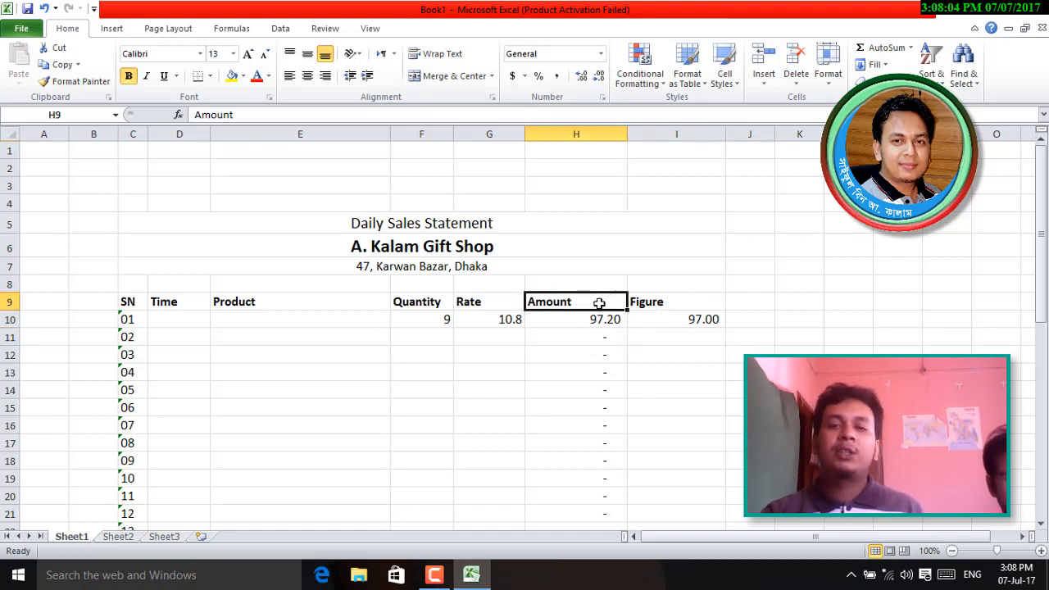
{"action": "left_click_drag", "start_coordinate": [602, 133], "coordinate": [676, 133]}
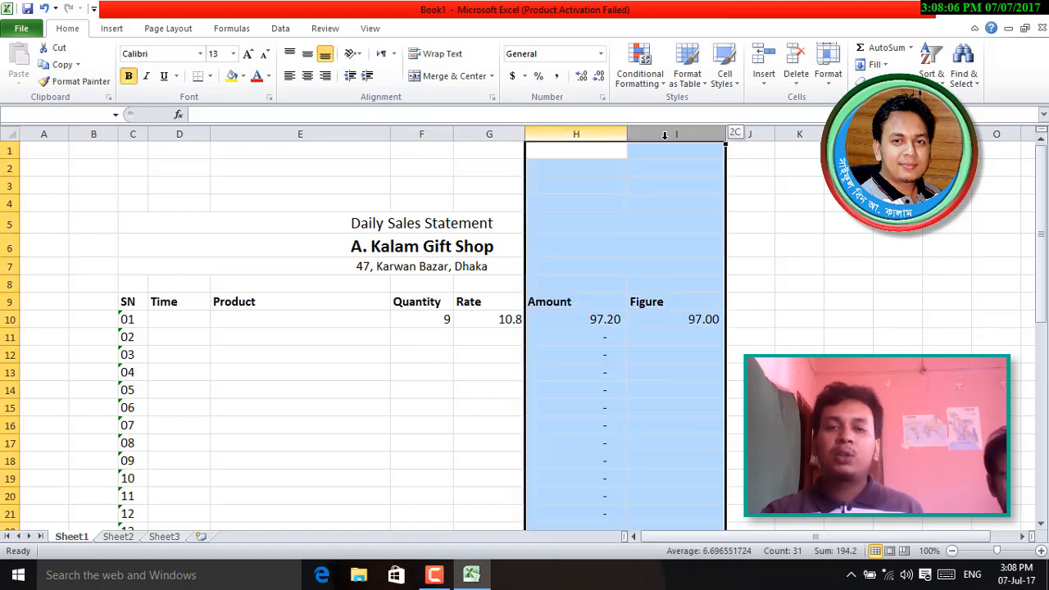
{"action": "left_click", "coordinate": [326, 77]}
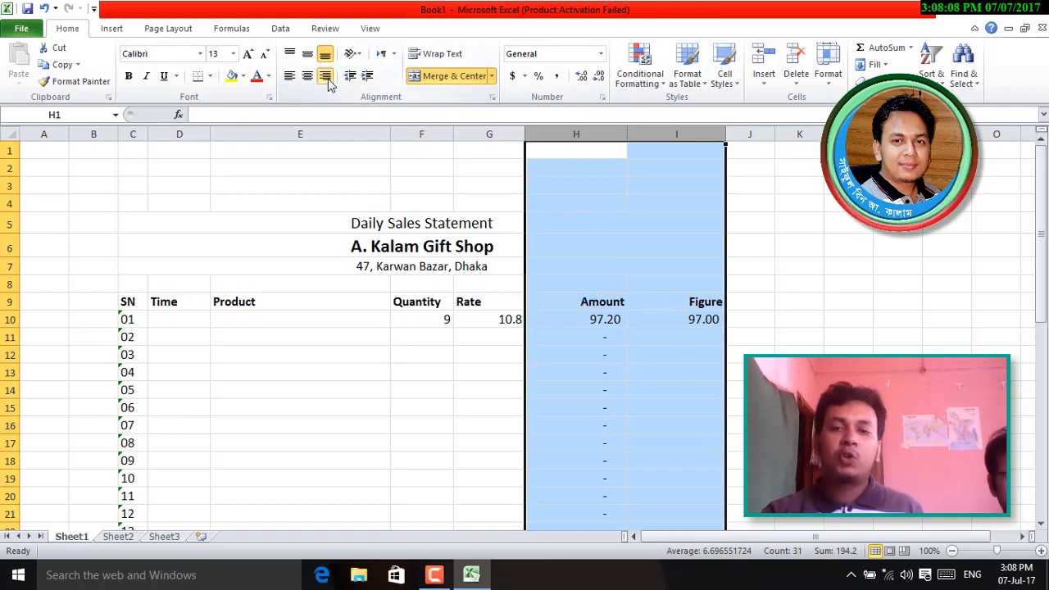
{"action": "left_click", "coordinate": [659, 383]}
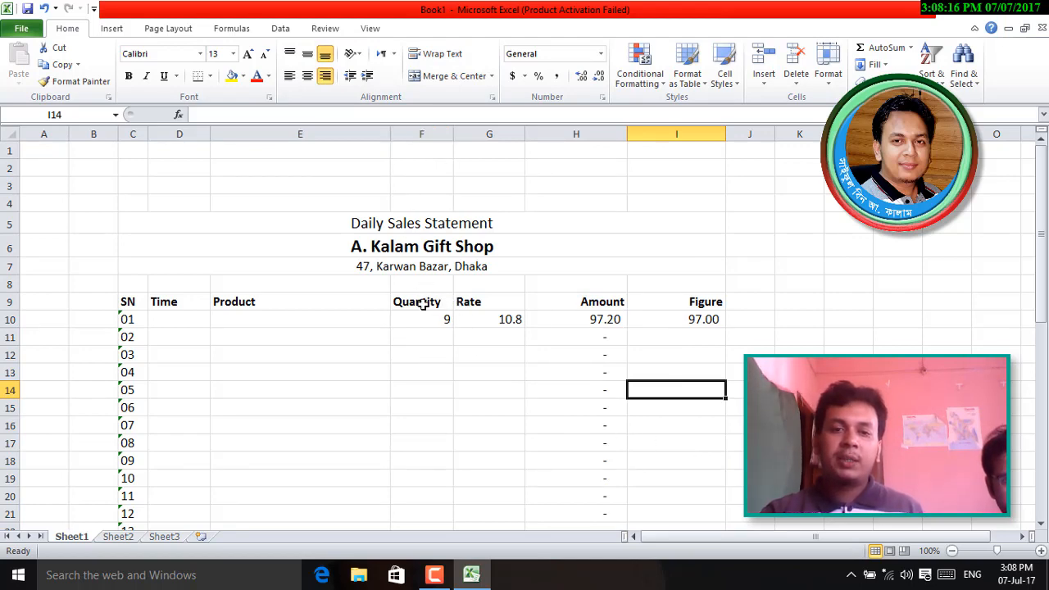
{"action": "left_click_drag", "start_coordinate": [425, 140], "coordinate": [500, 136]}
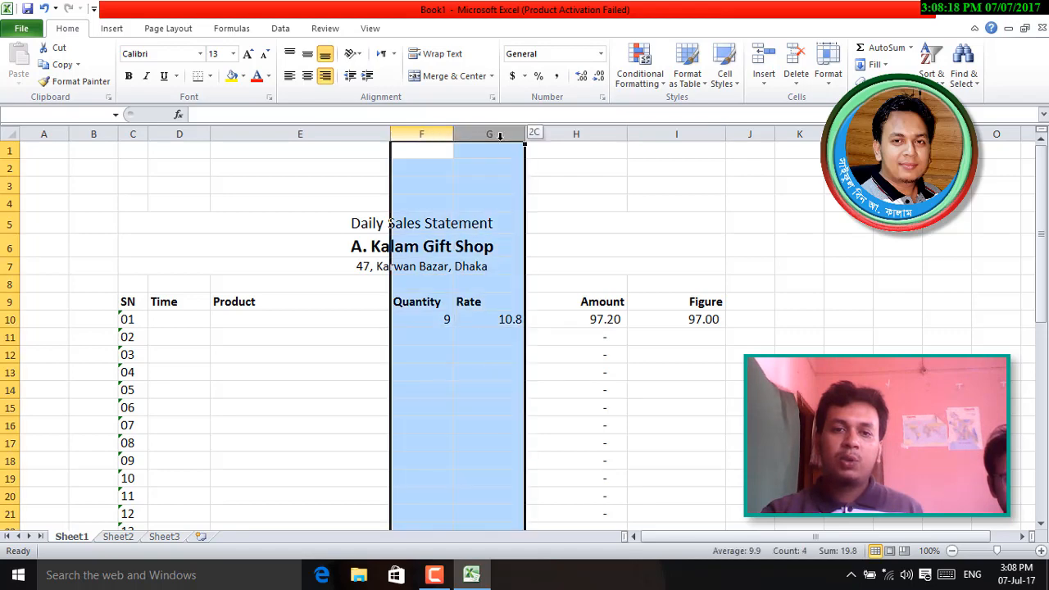
{"action": "left_click", "coordinate": [326, 75]}
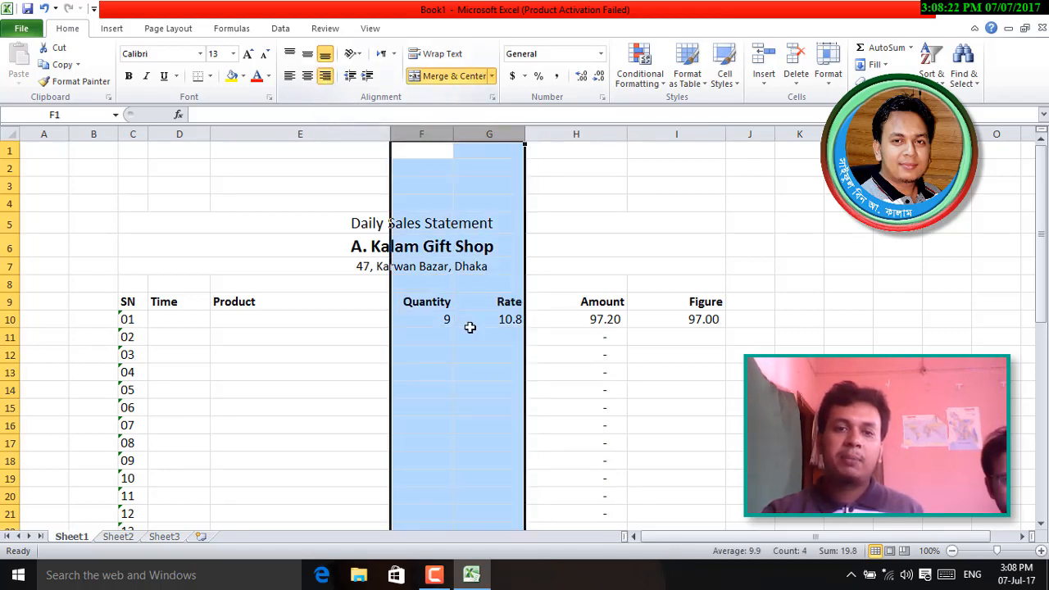
{"action": "left_click", "coordinate": [456, 375]}
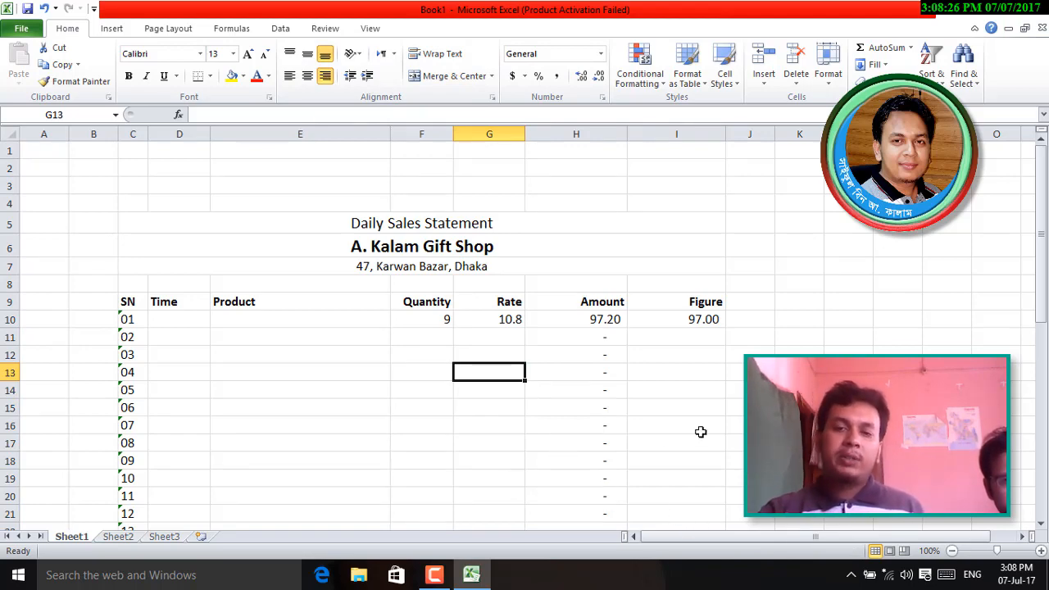
- Copy the I10 rounding formula down the Figure column through I37
{"action": "left_click", "coordinate": [702, 320]}
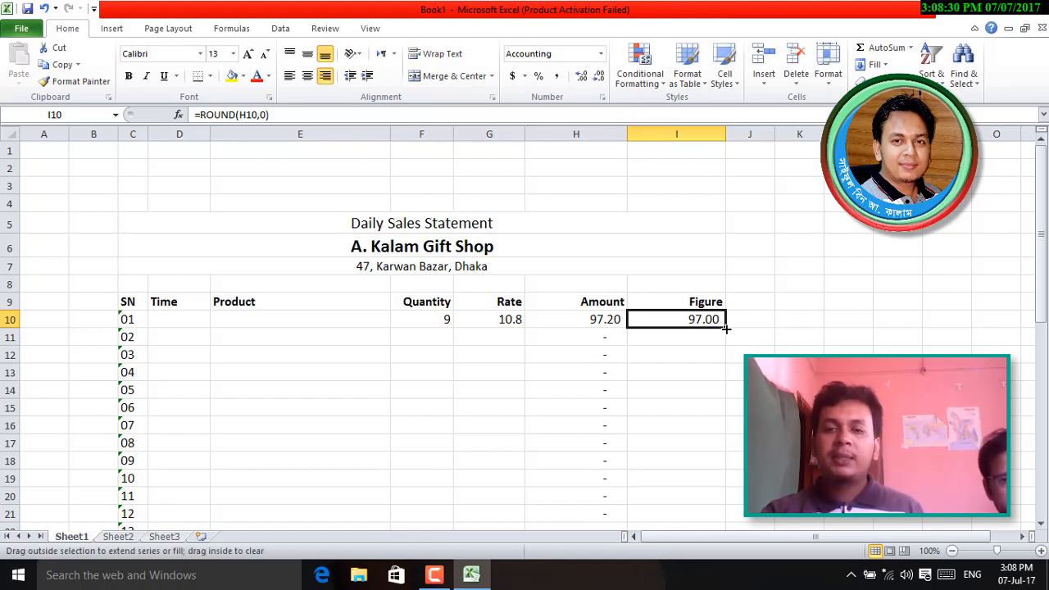
{"action": "left_click_drag", "start_coordinate": [727, 343], "coordinate": [726, 398]}
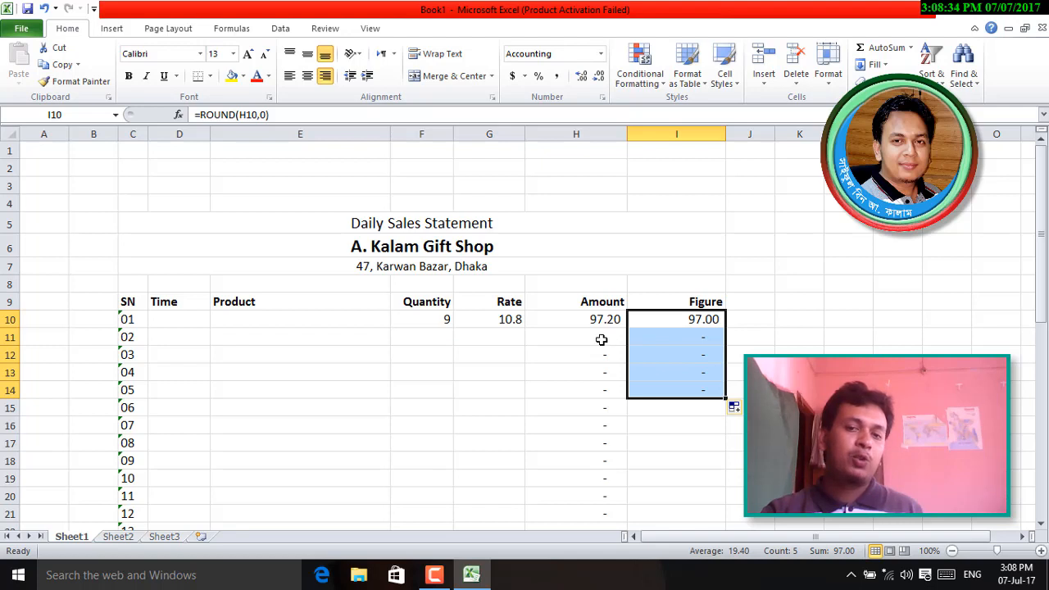
{"action": "left_click", "coordinate": [708, 340]}
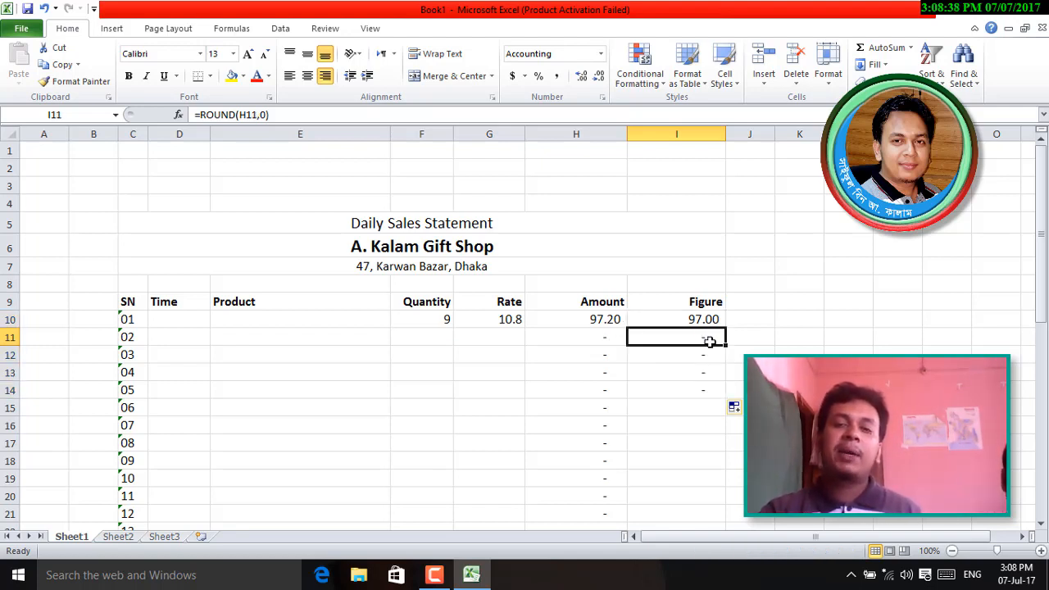
{"action": "left_click", "coordinate": [601, 54]}
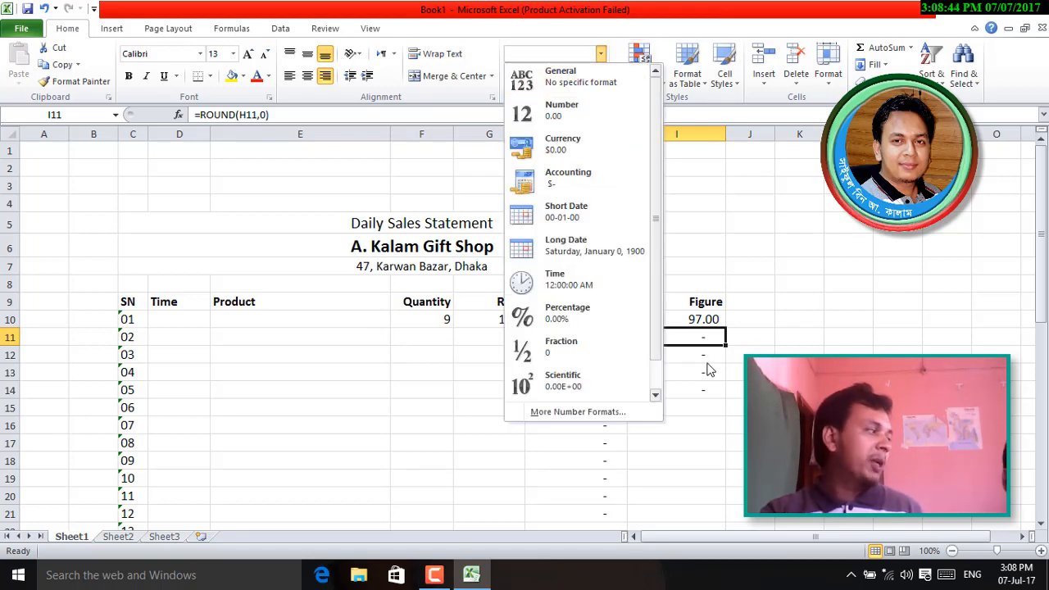
{"action": "left_click", "coordinate": [719, 389]}
{"action": "left_click", "coordinate": [718, 388]}
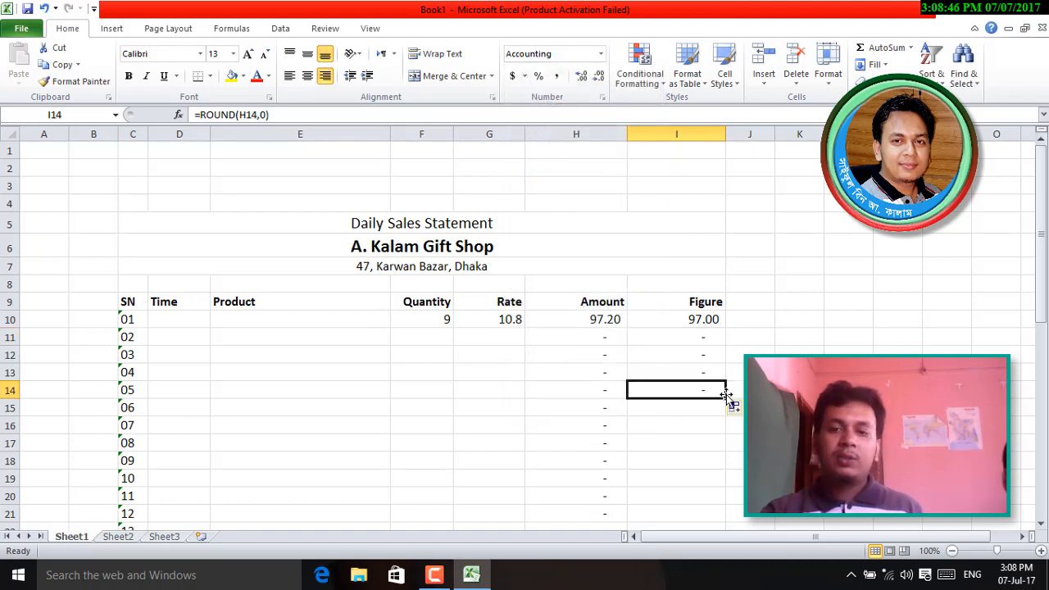
{"action": "left_click_drag", "start_coordinate": [727, 399], "coordinate": [711, 384]}
{"action": "left_click", "coordinate": [707, 453]}
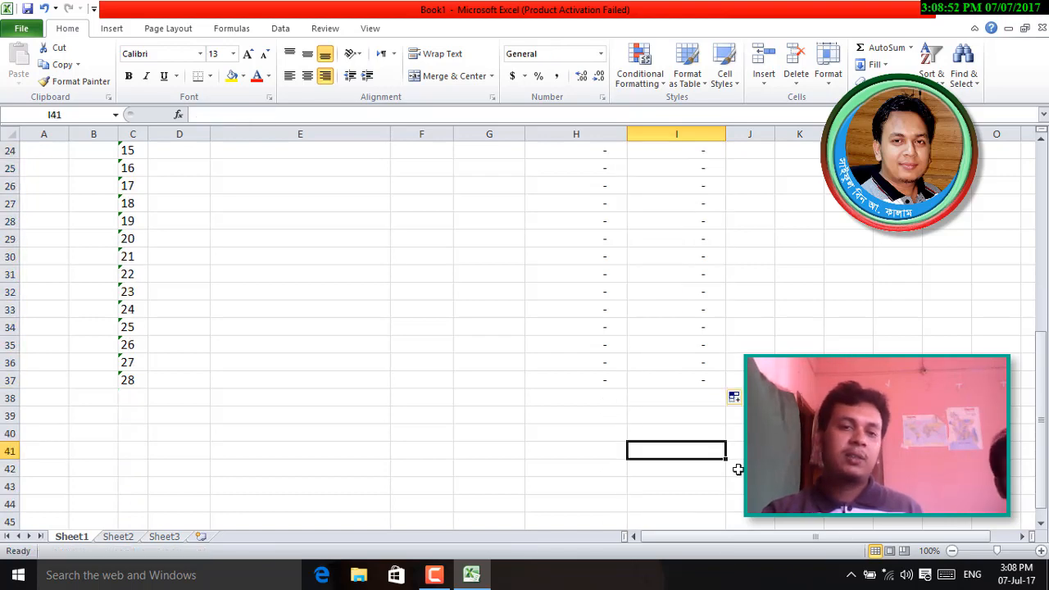
{"action": "scroll", "coordinate": [739, 467], "scroll_direction": "up", "scroll_amount": 8}
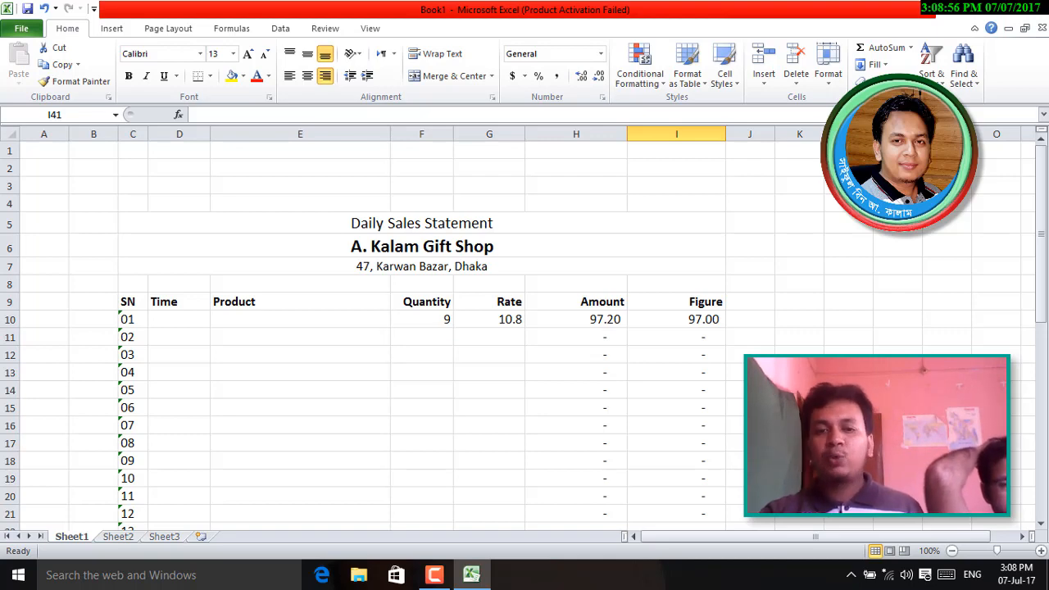
{"action": "scroll", "coordinate": [455, 329], "scroll_direction": "down", "scroll_amount": 10}
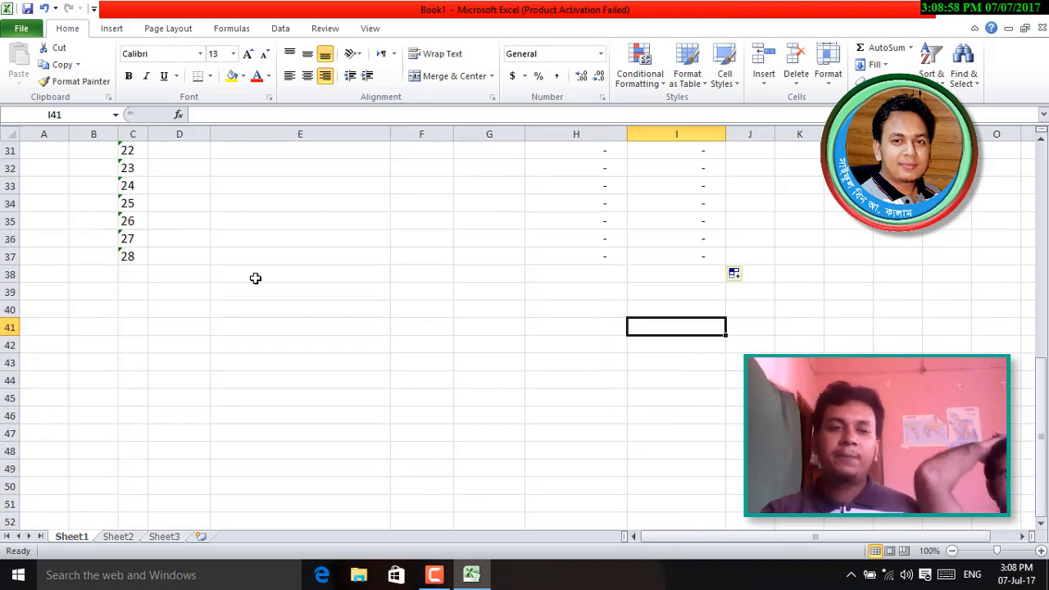
{"action": "left_click", "coordinate": [11, 257]}
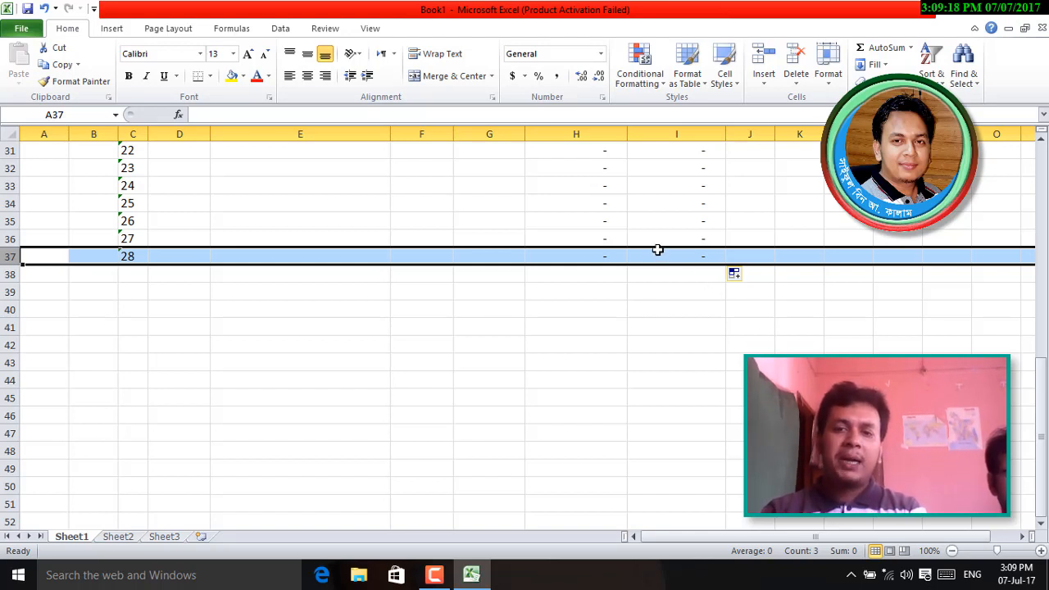
- Add a Total label in H38 with =SUM(I10:I37) in I38, showing 97.00
{"action": "left_click", "coordinate": [602, 258]}
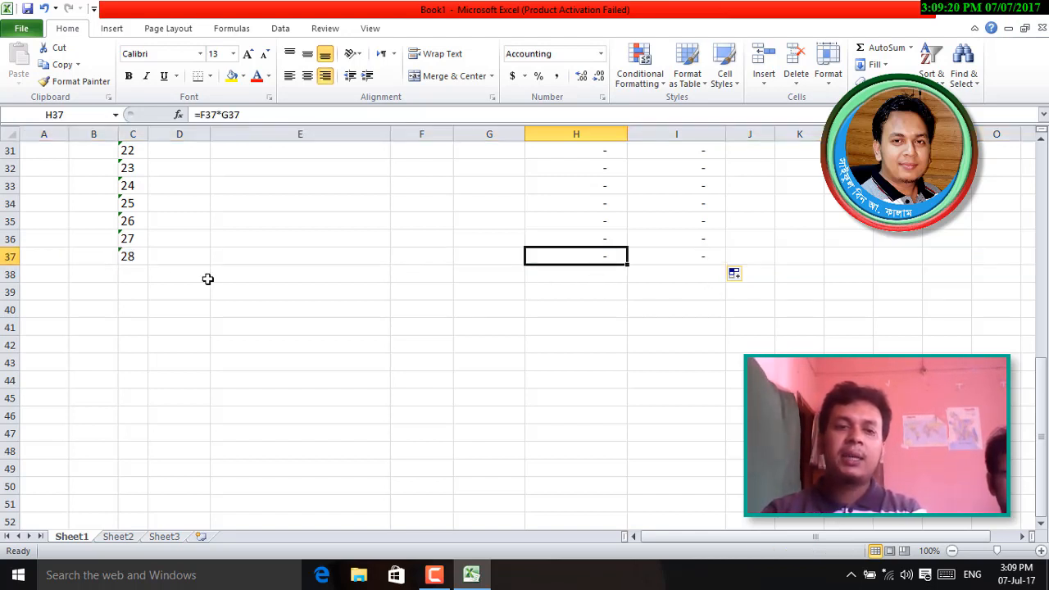
{"action": "left_click", "coordinate": [10, 257]}
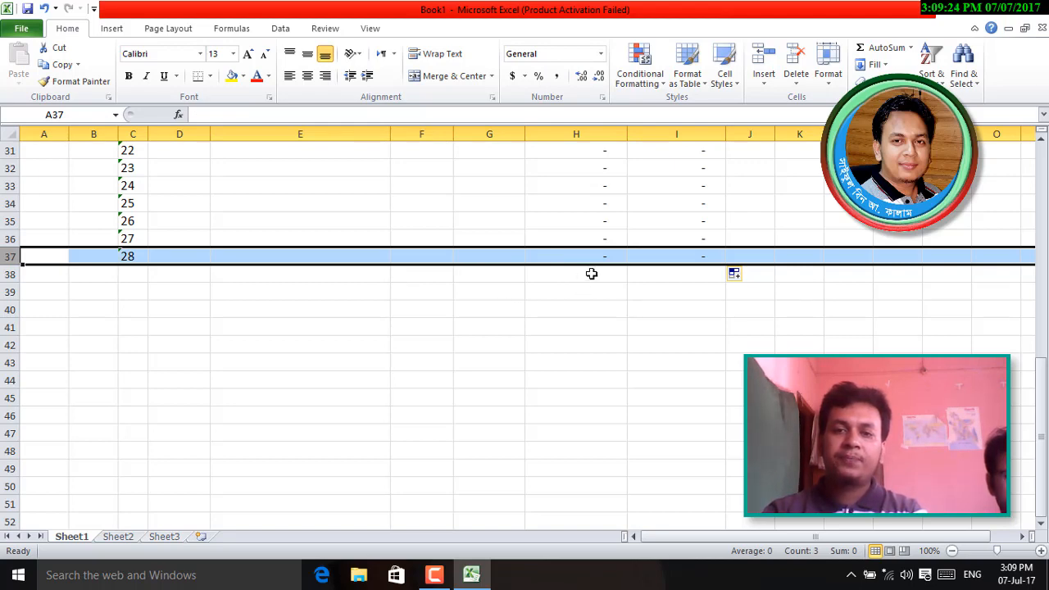
{"action": "left_click", "coordinate": [588, 275]}
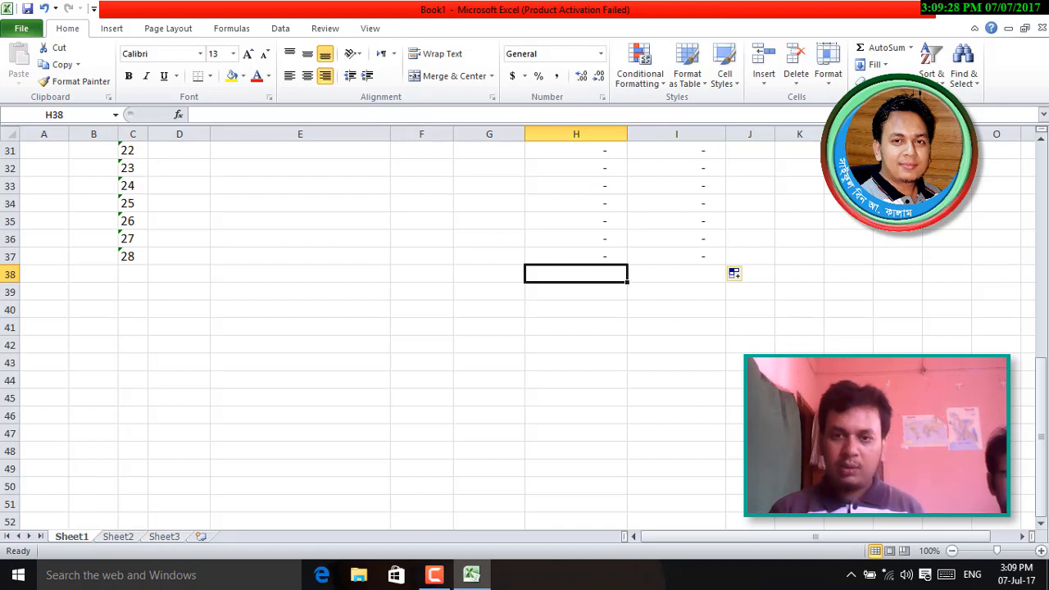
{"action": "type", "text": "Total"}
{"action": "key", "text": "Tab"}
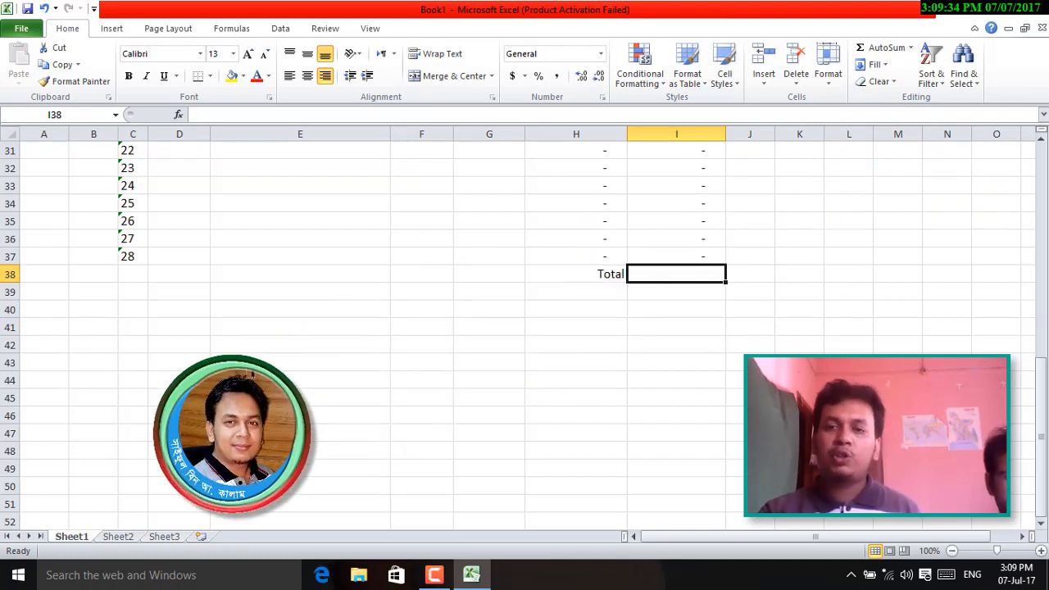
{"action": "left_click", "coordinate": [881, 46]}
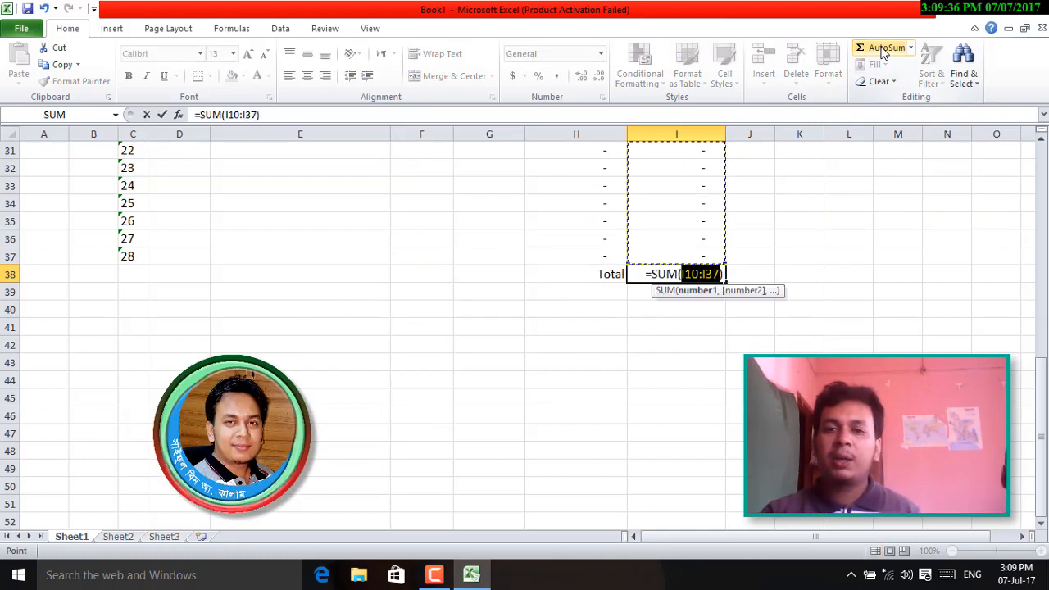
{"action": "scroll", "coordinate": [524, 327], "scroll_direction": "up", "scroll_amount": 3}
{"action": "scroll", "coordinate": [723, 336], "scroll_direction": "up", "scroll_amount": 7}
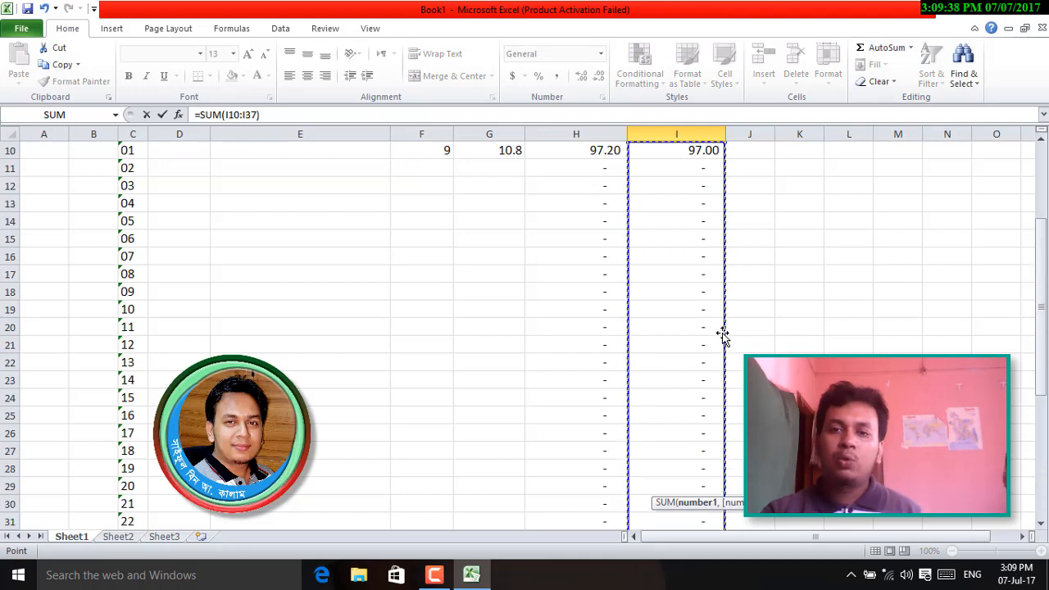
{"action": "scroll", "coordinate": [713, 431], "scroll_direction": "down", "scroll_amount": 8}
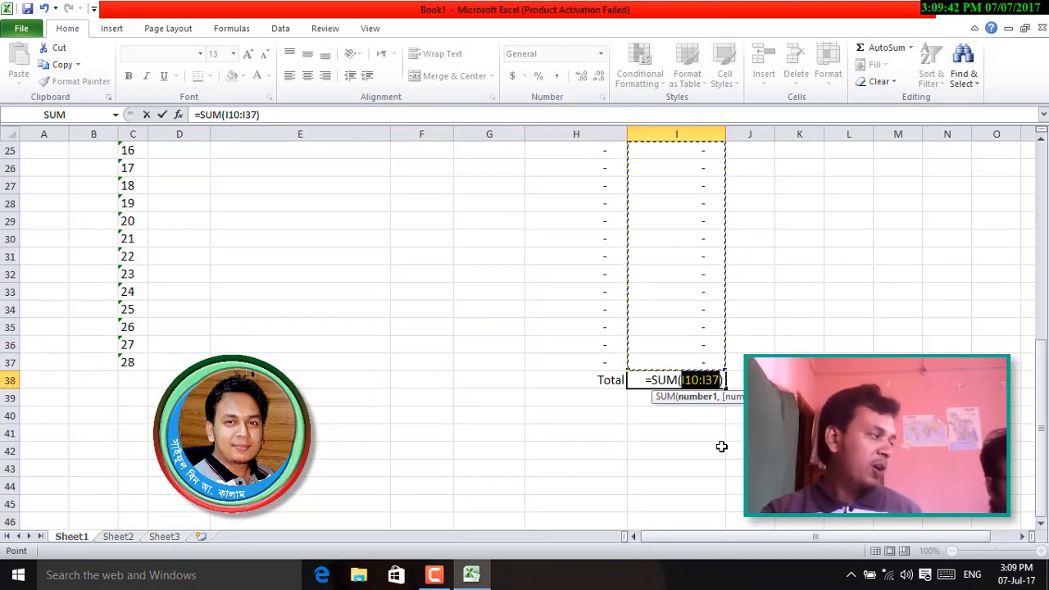
{"action": "key", "text": "Return"}
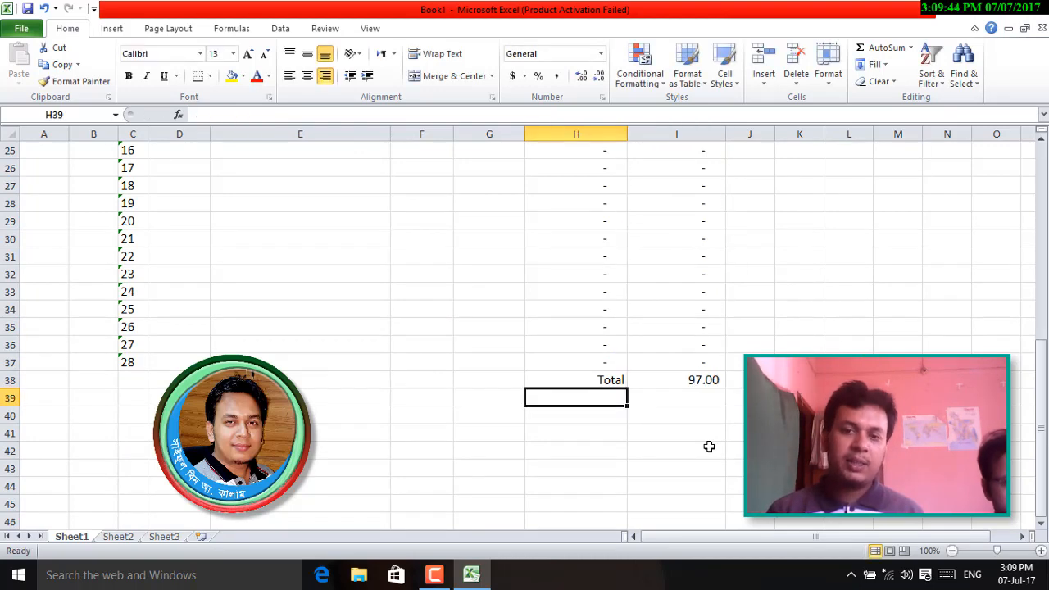
- Type the Expense label in H39 below the Total
{"action": "scroll", "coordinate": [730, 390], "scroll_direction": "up", "scroll_amount": 8}
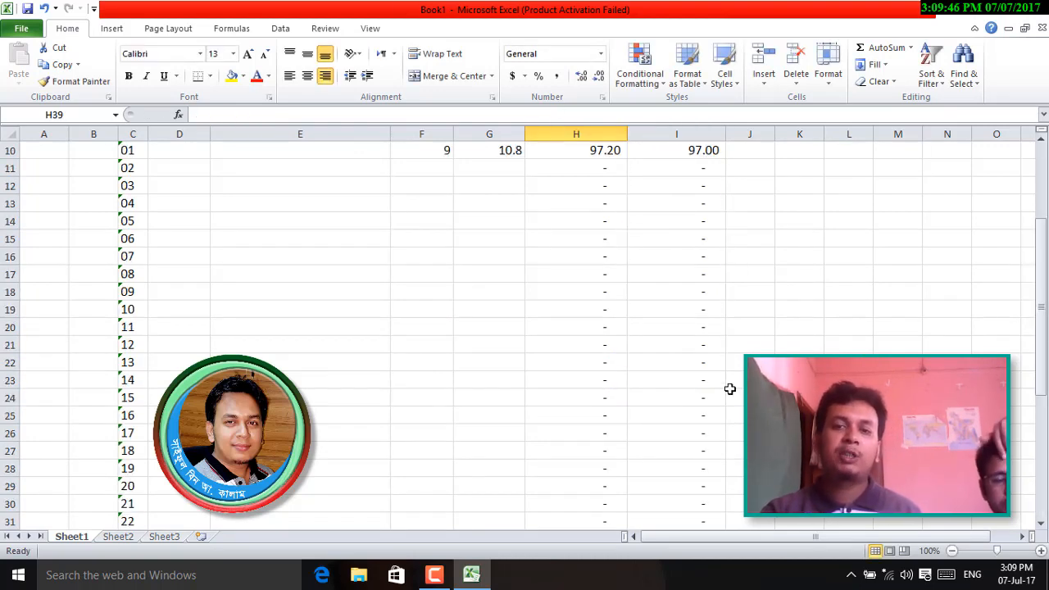
{"action": "scroll", "coordinate": [756, 332], "scroll_direction": "down", "scroll_amount": 11}
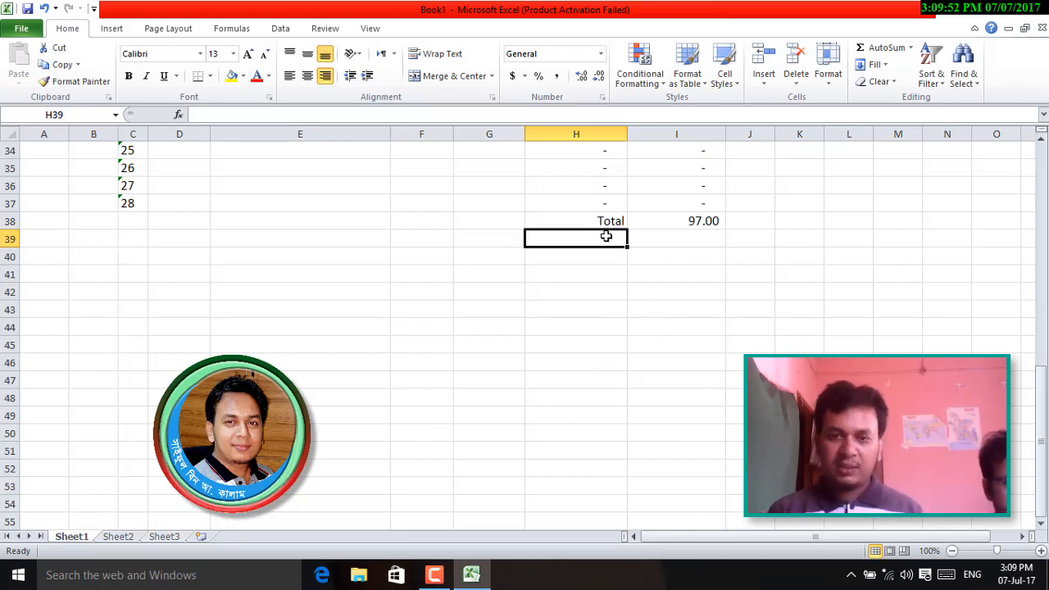
{"action": "type", "text": "Expense"}
{"action": "key", "text": "Tab"}
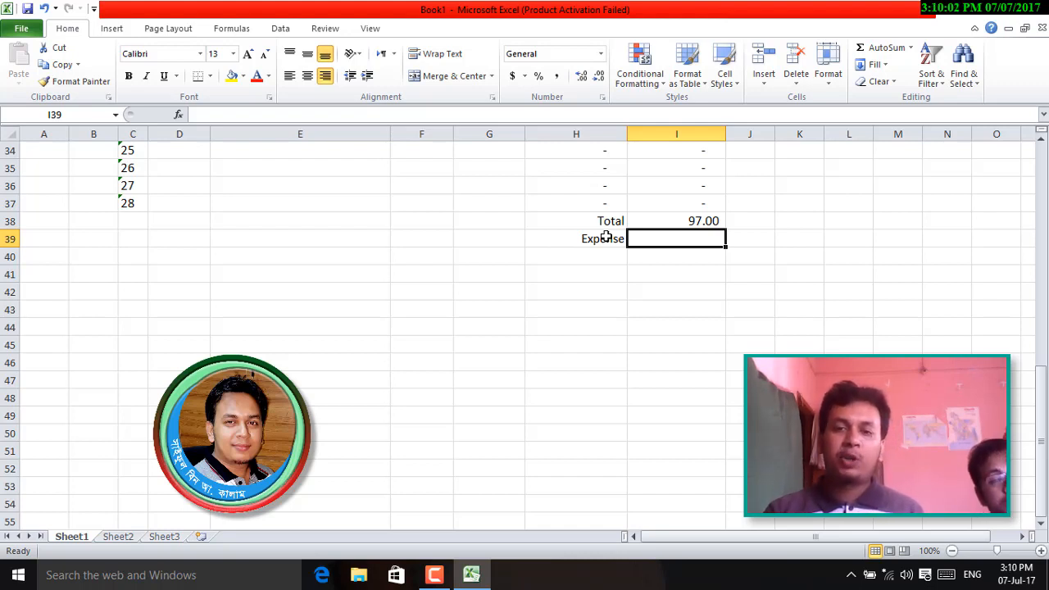
- Label H40 Income and enter =I38-I39 in I40, showing 97.00
{"action": "left_click", "coordinate": [606, 254]}
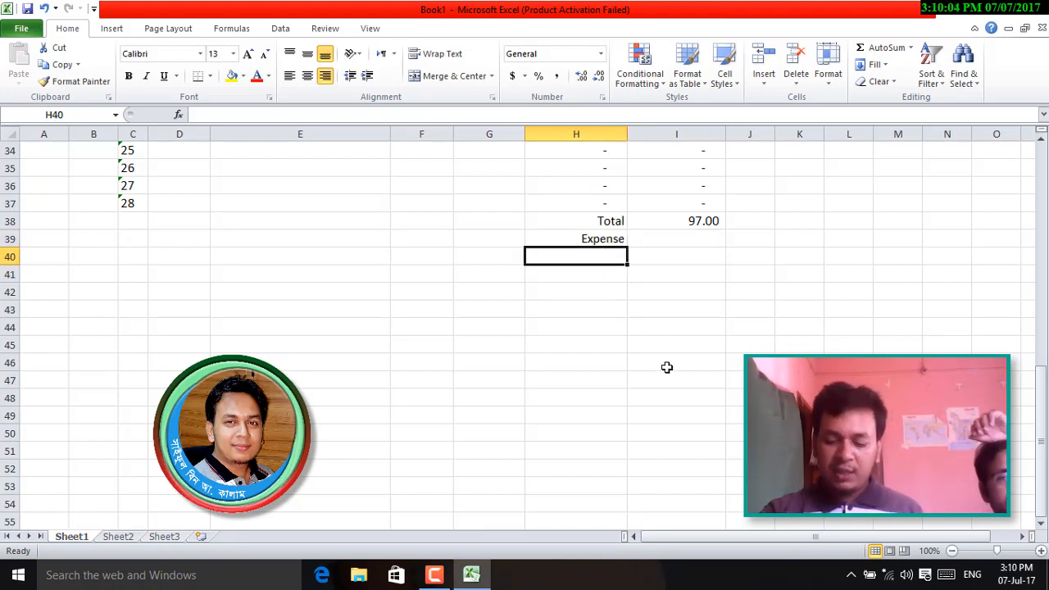
{"action": "type", "text": "I"}
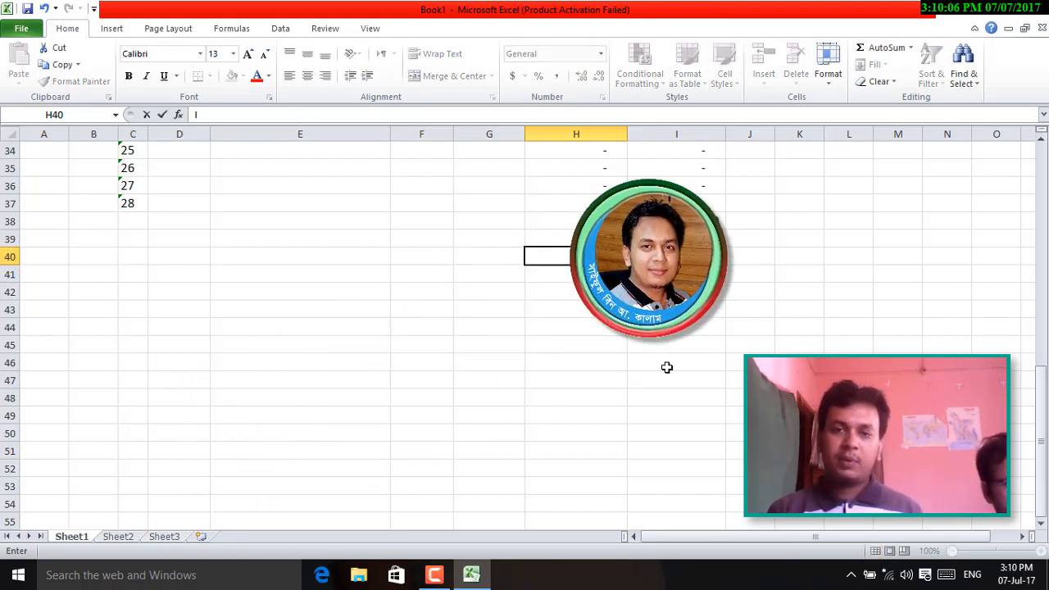
{"action": "type", "text": "ncome"}
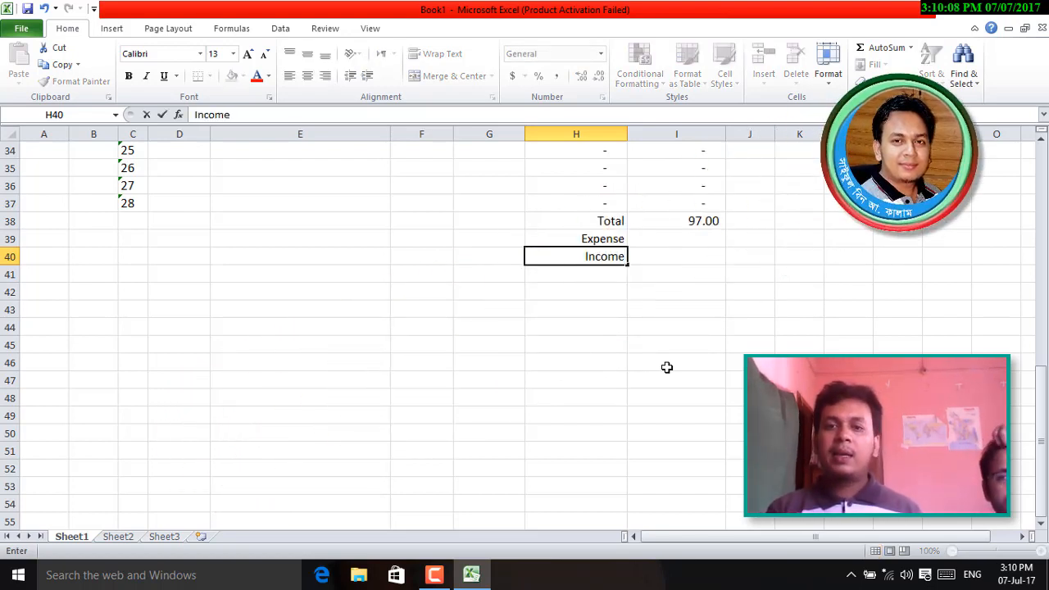
{"action": "key", "text": "Tab"}
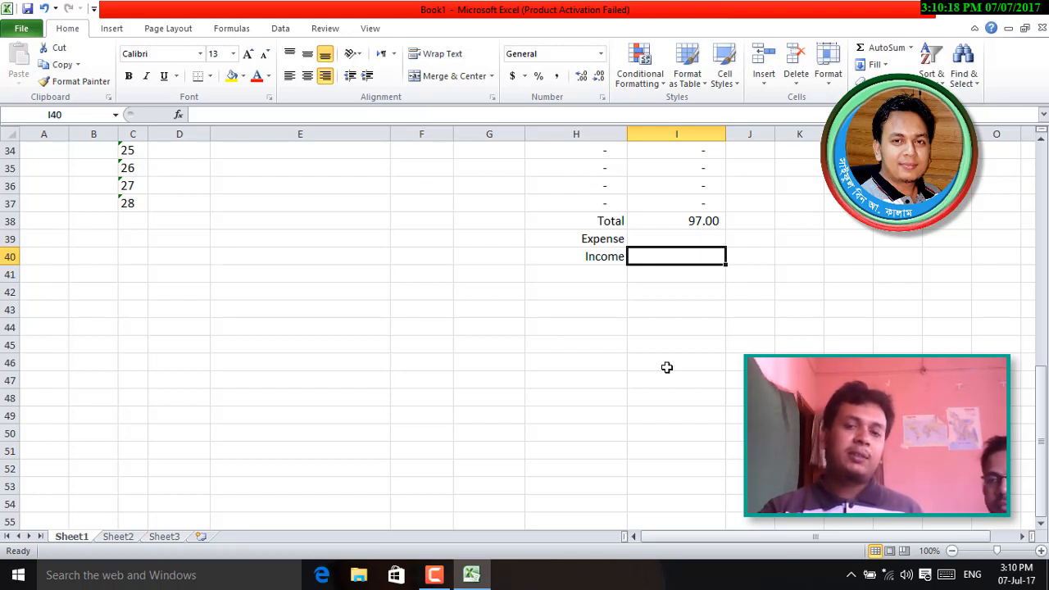
{"action": "left_click", "coordinate": [709, 221]}
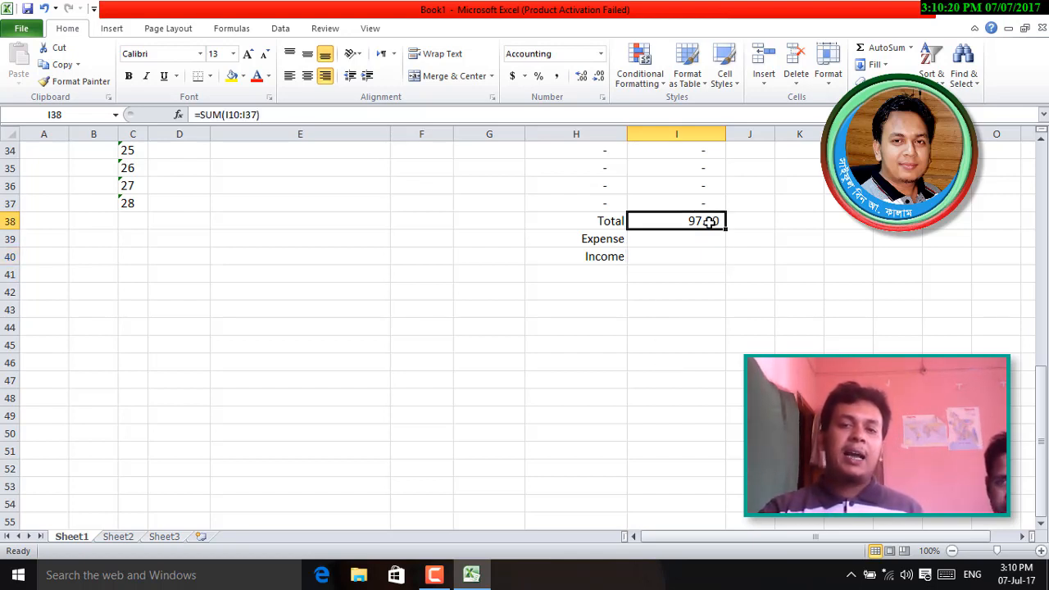
{"action": "left_click", "coordinate": [703, 242]}
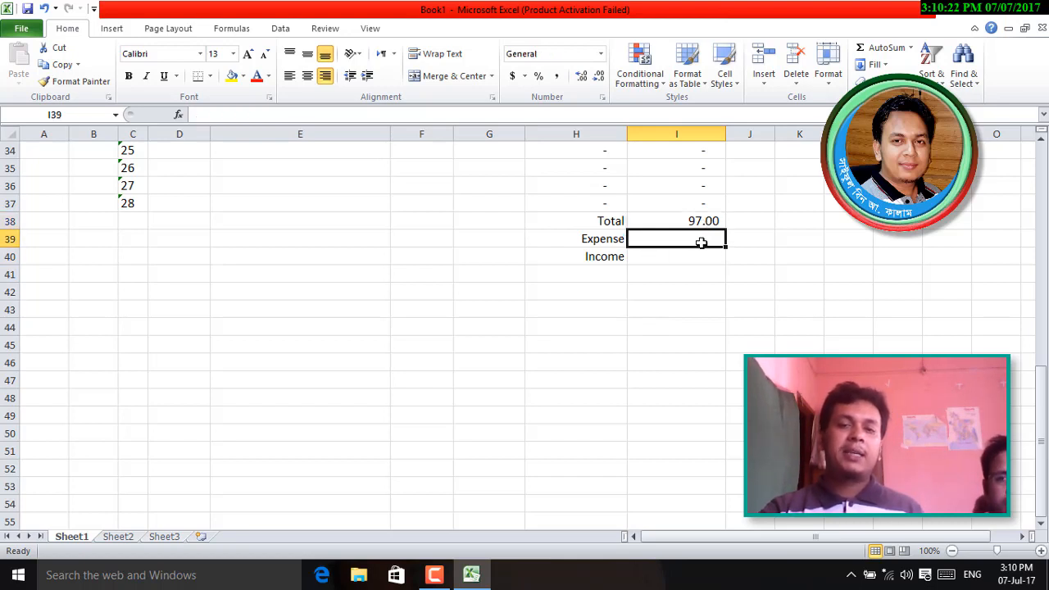
{"action": "left_click", "coordinate": [677, 261]}
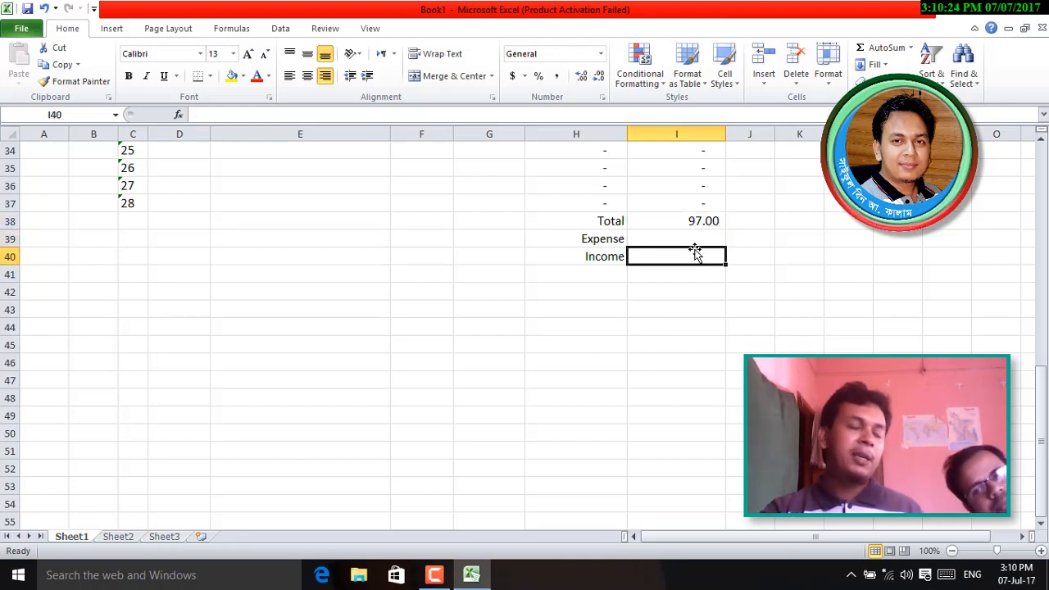
{"action": "type", "text": "="}
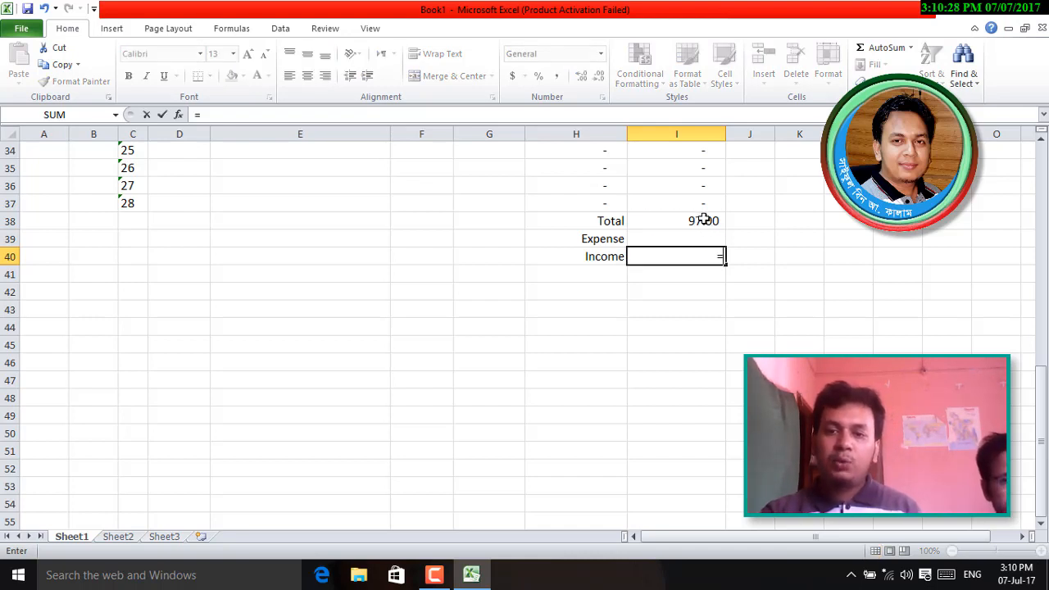
{"action": "left_click", "coordinate": [704, 218]}
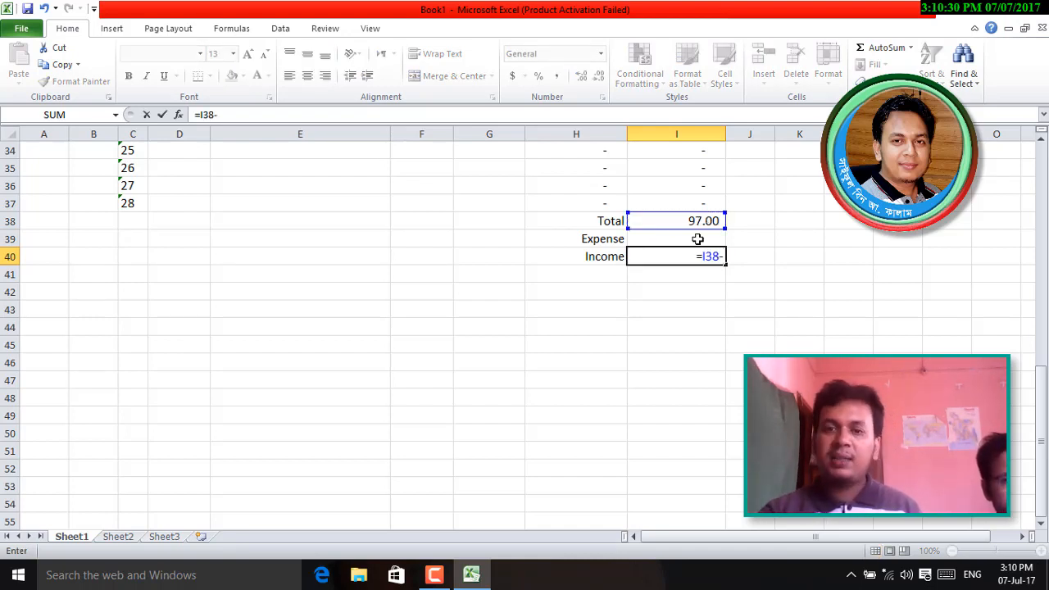
{"action": "type", "text": "-"}
{"action": "left_click", "coordinate": [698, 239]}
{"action": "key", "text": "Return"}
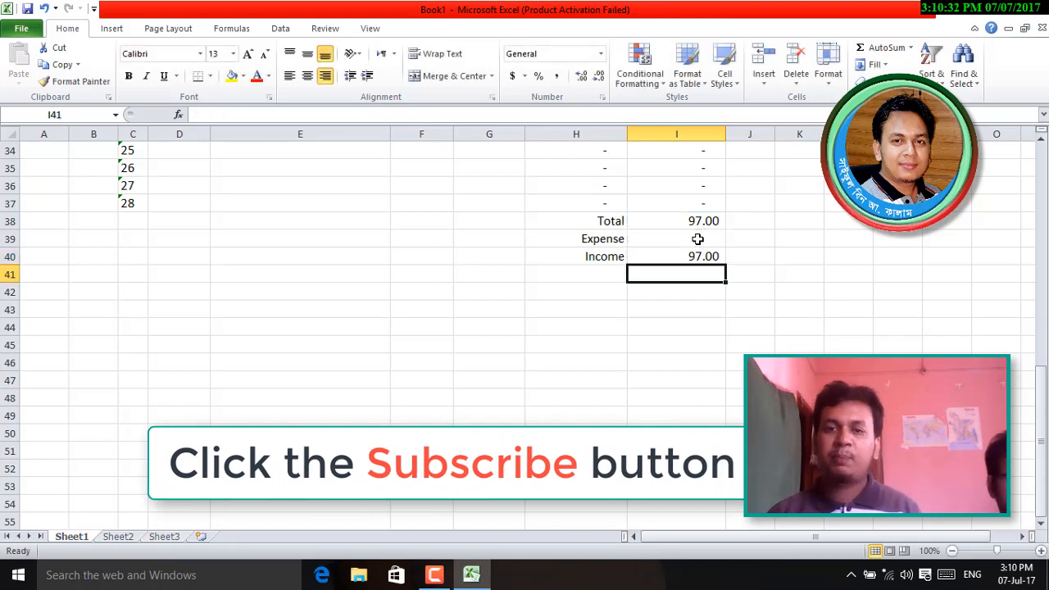
- Enter a Cash label in H41 with the amount 8000 in I41
{"action": "left_click", "coordinate": [594, 276]}
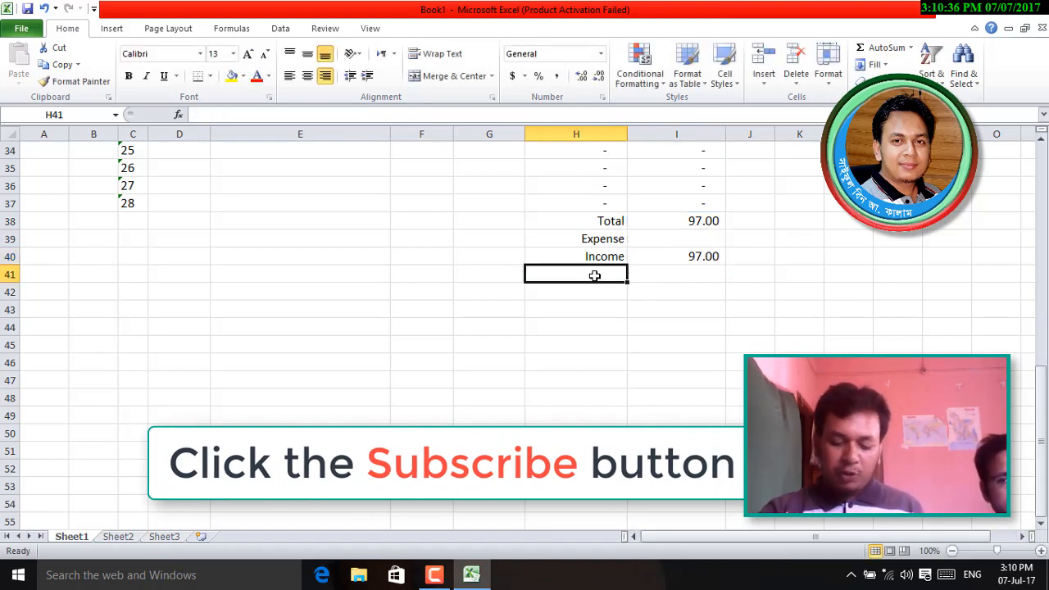
{"action": "type", "text": "Cash"}
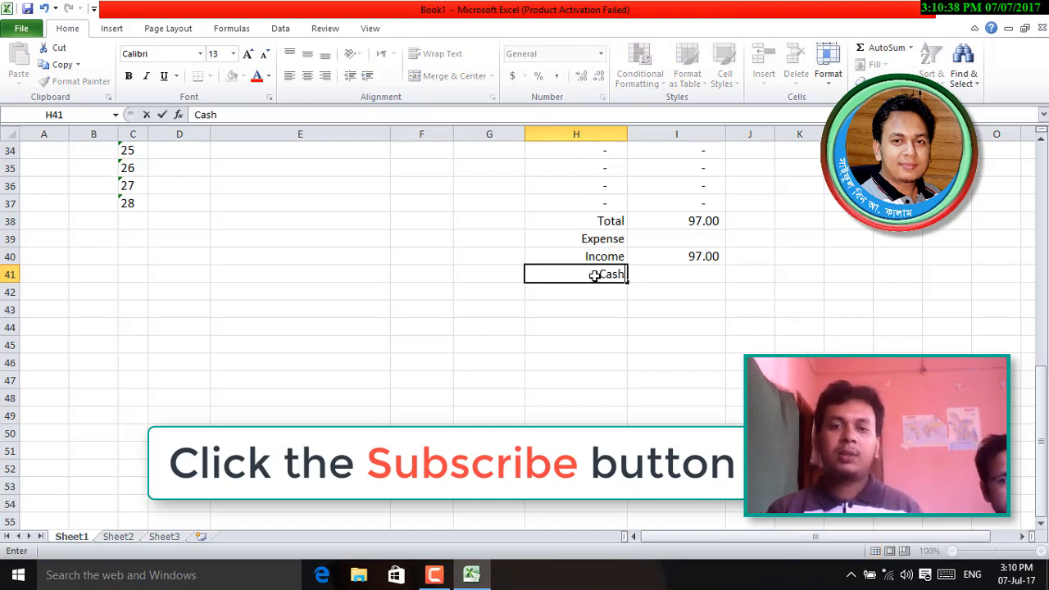
{"action": "key", "text": "Tab"}
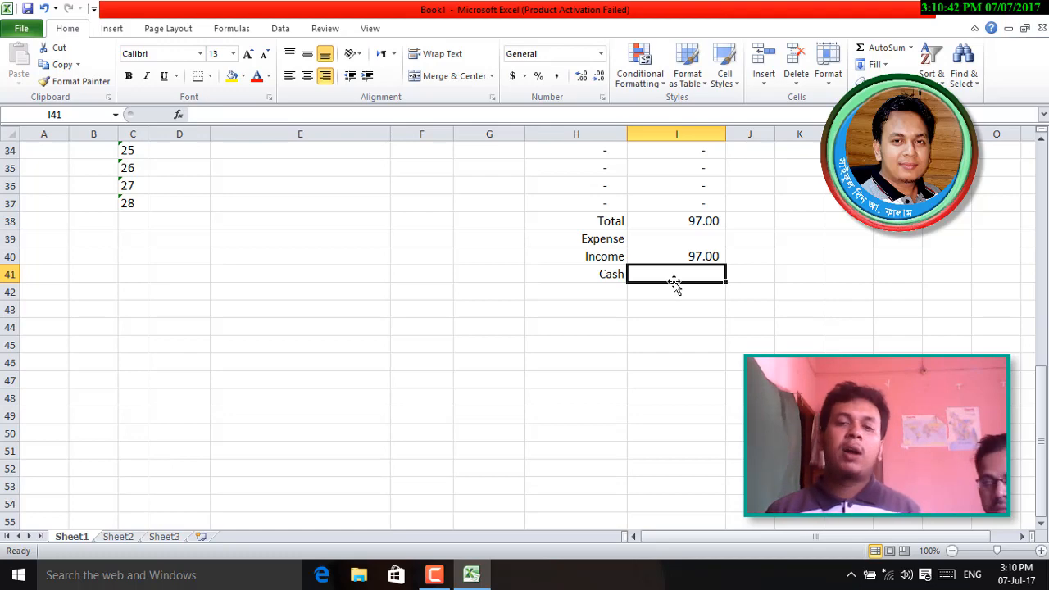
{"action": "scroll", "coordinate": [656, 291], "scroll_direction": "up", "scroll_amount": 10}
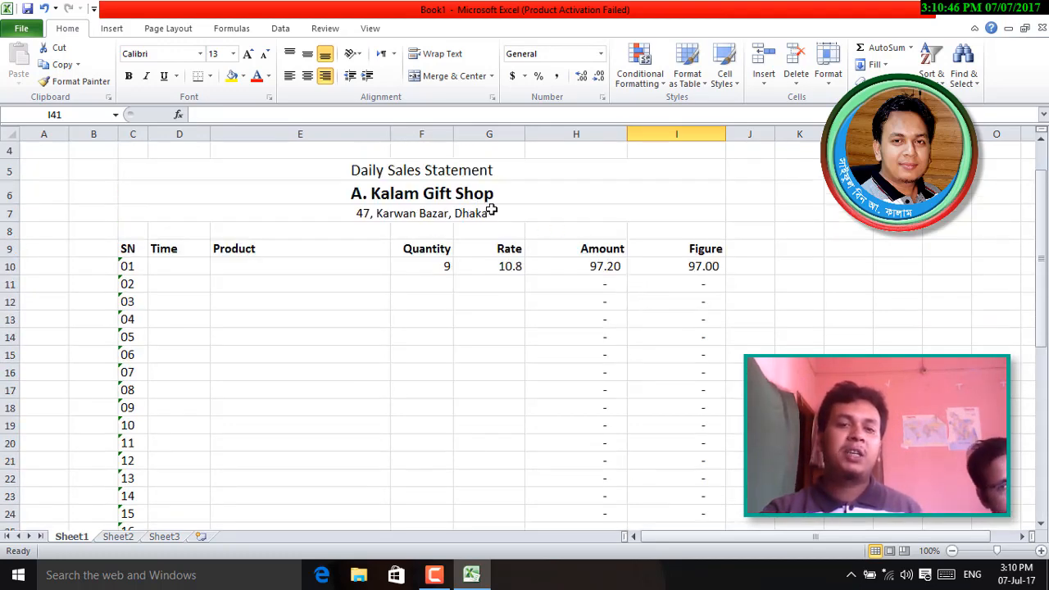
{"action": "scroll", "coordinate": [594, 346], "scroll_direction": "down", "scroll_amount": 11}
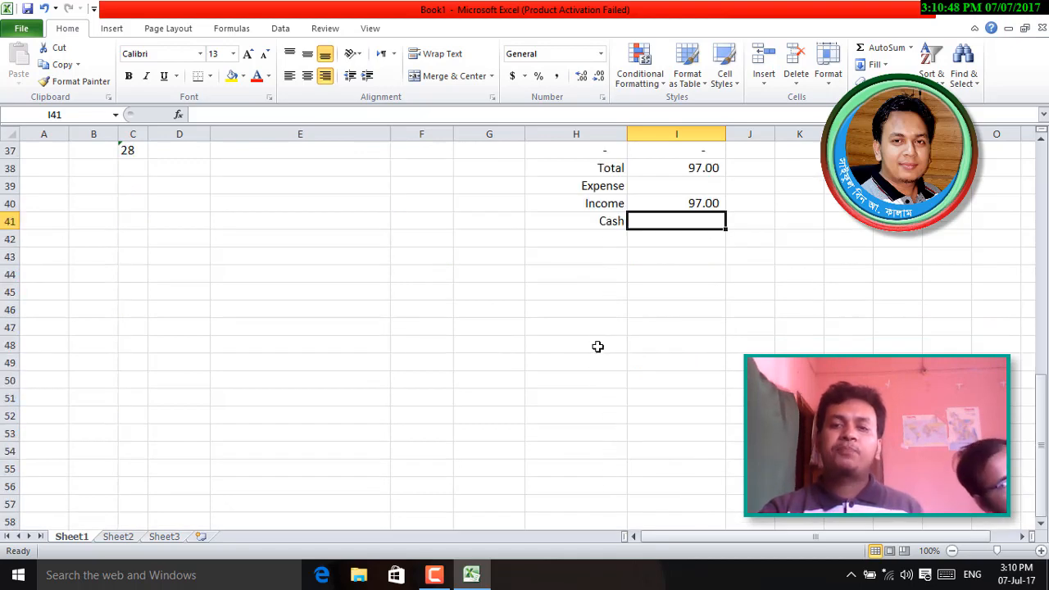
{"action": "scroll", "coordinate": [608, 345], "scroll_direction": "up", "scroll_amount": 2}
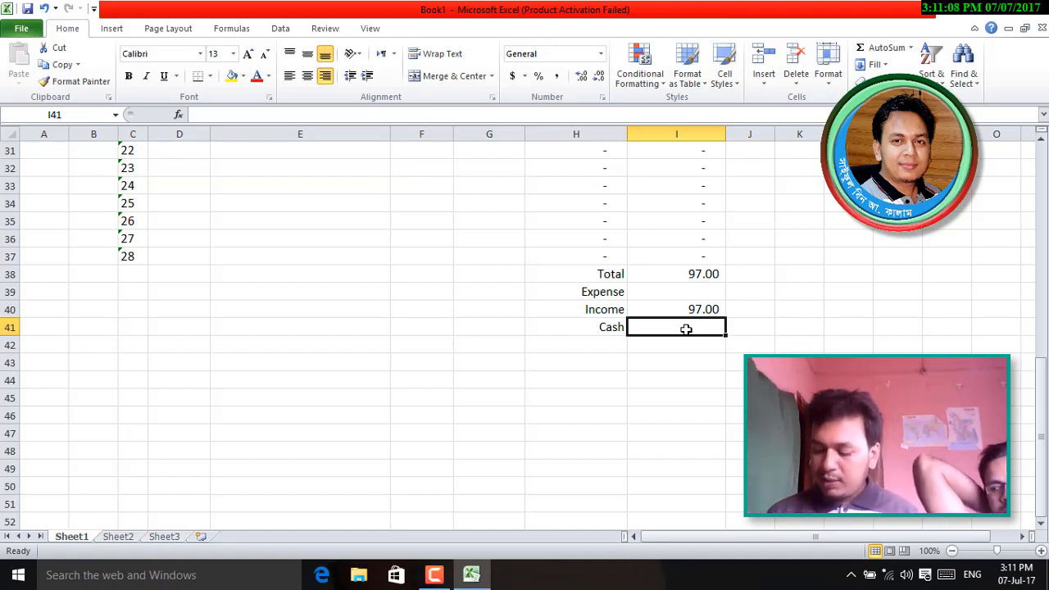
{"action": "type", "text": "8"}
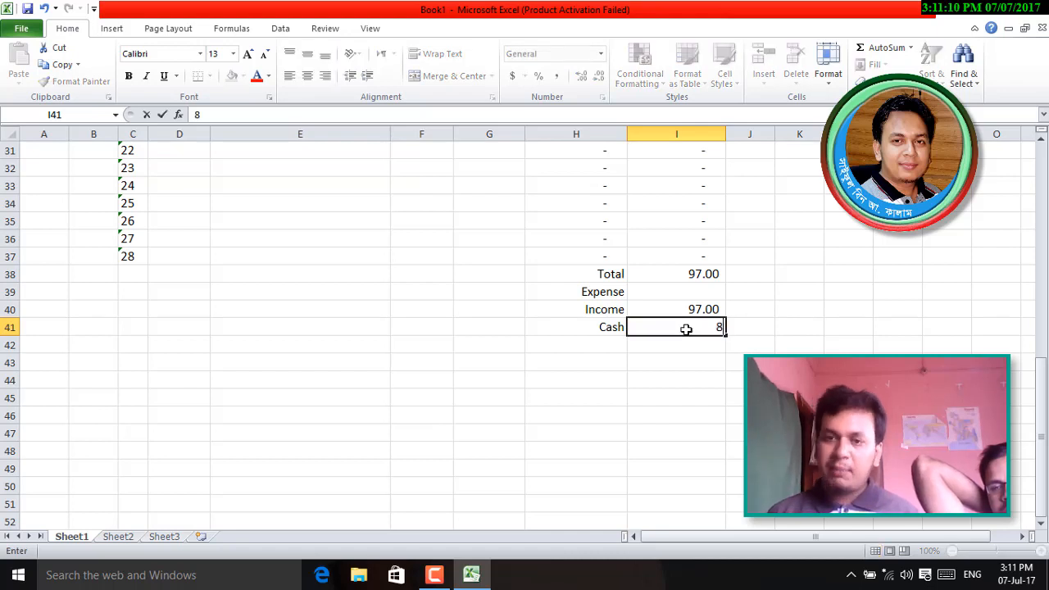
{"action": "type", "text": "000"}
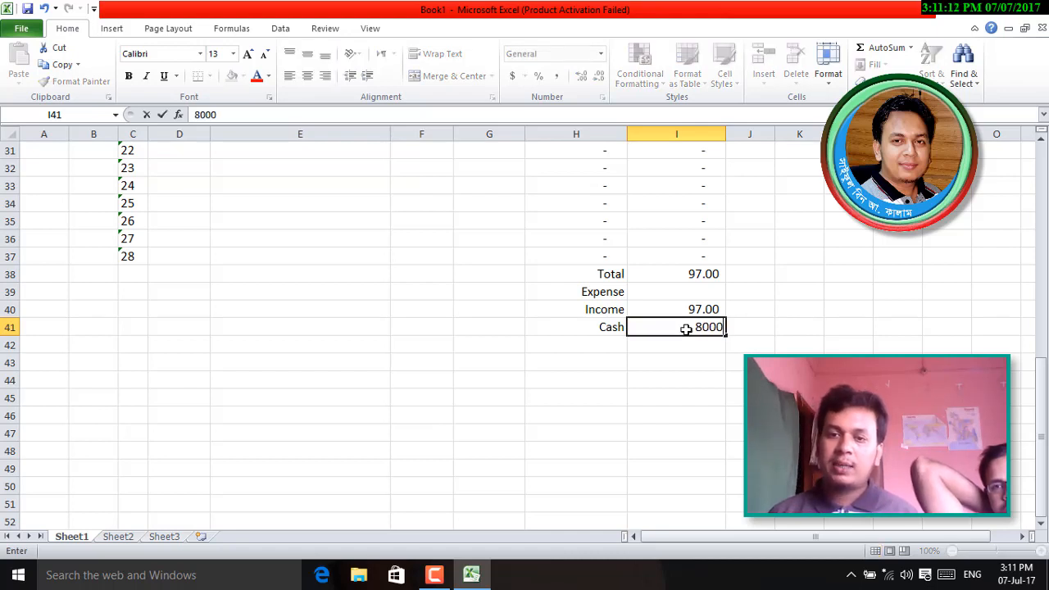
{"action": "key", "text": "Return"}
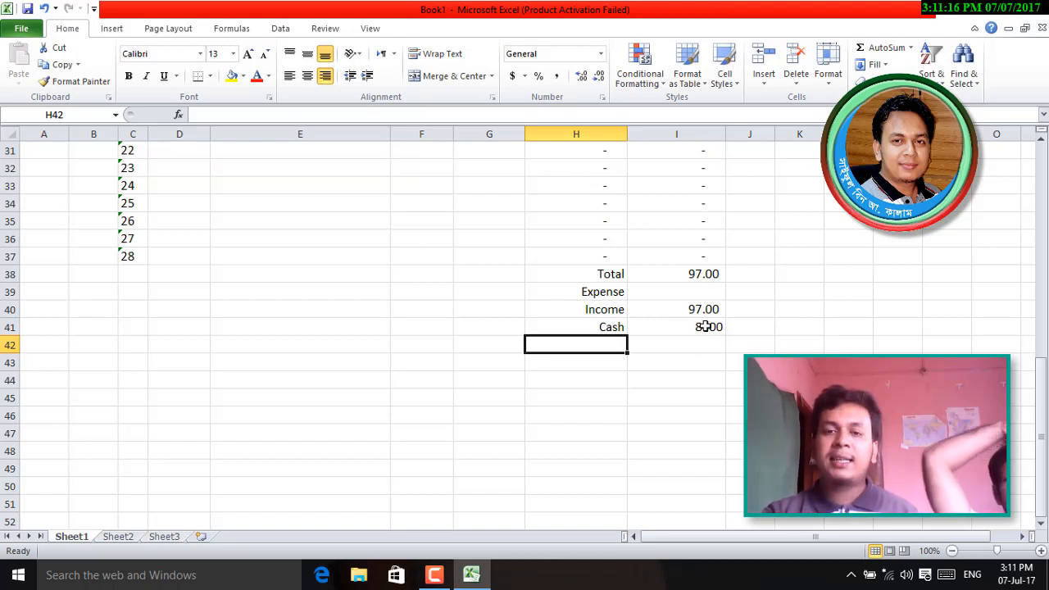
{"action": "left_click", "coordinate": [705, 326]}
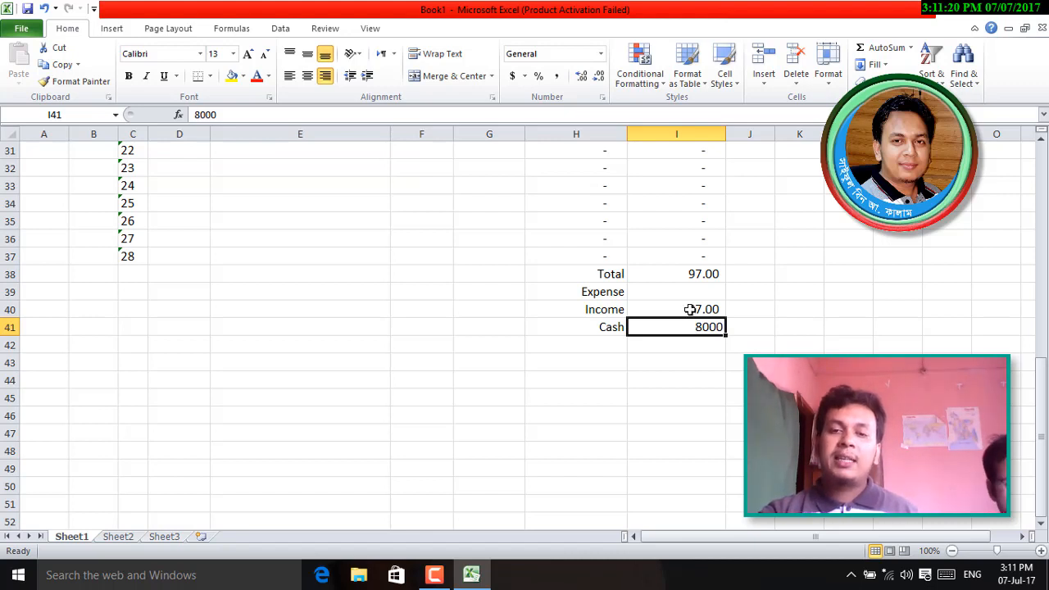
{"action": "left_click", "coordinate": [692, 309]}
{"action": "left_click", "coordinate": [609, 347]}
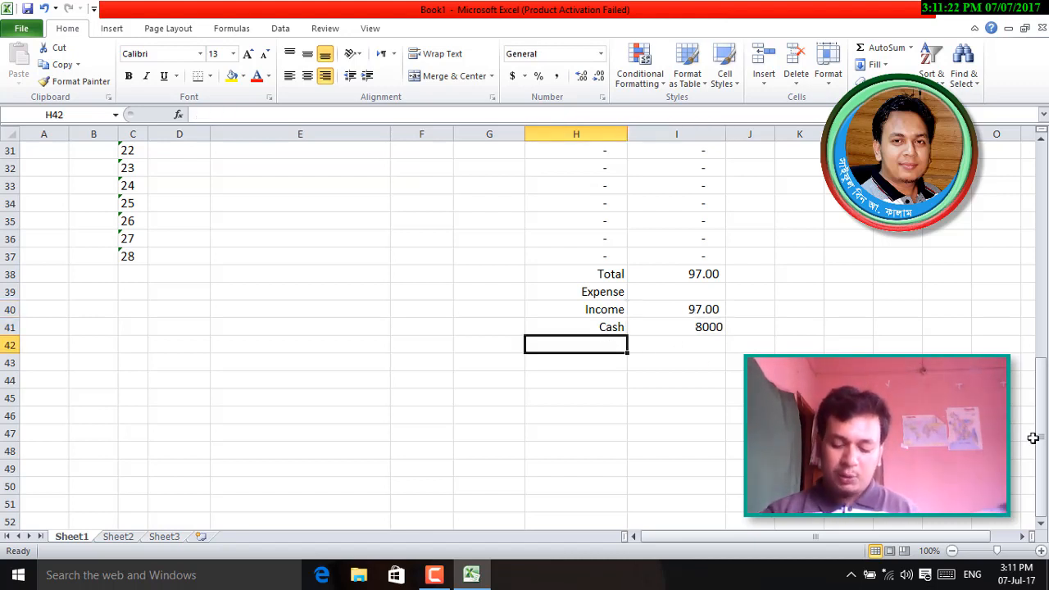
- Label H42 Total Cash and enter =I40+I41 in I42, showing 8,097.00
{"action": "type", "text": "Total"}
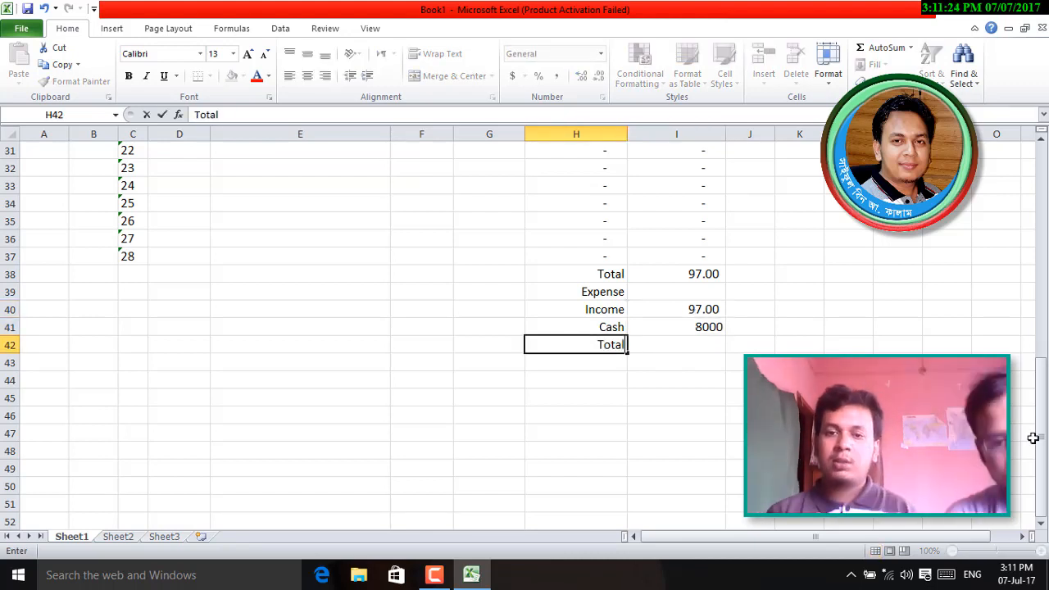
{"action": "type", "text": " Cash"}
{"action": "key", "text": "Tab"}
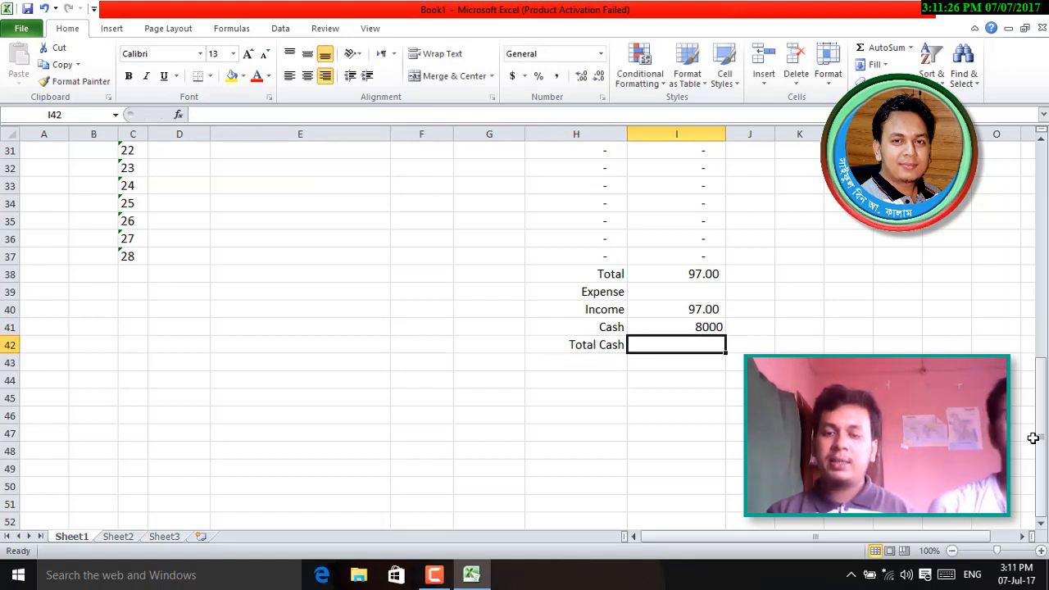
{"action": "type", "text": "="}
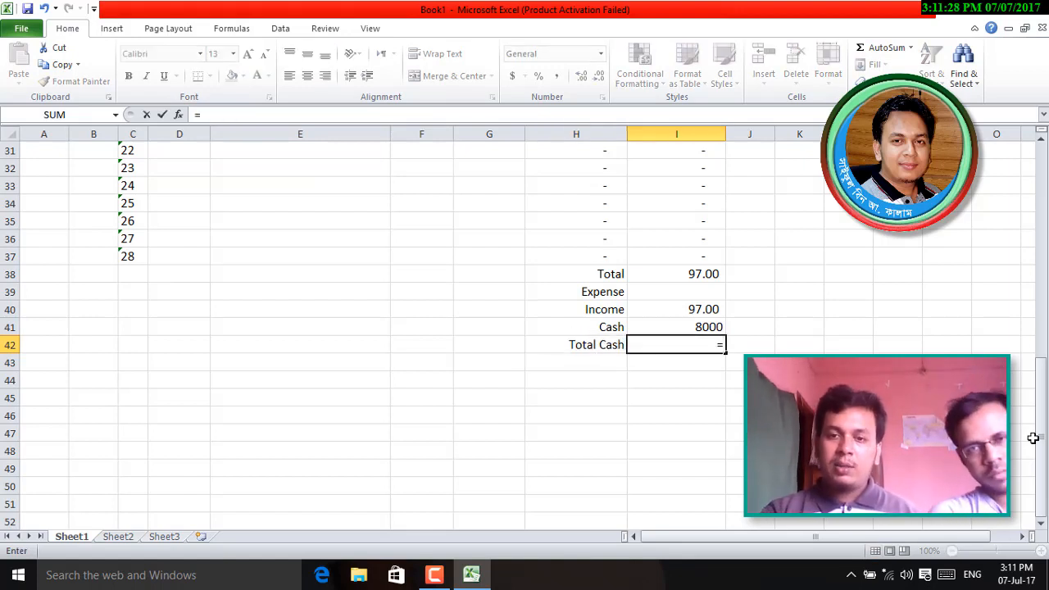
{"action": "left_click", "coordinate": [703, 309]}
{"action": "type", "text": "+"}
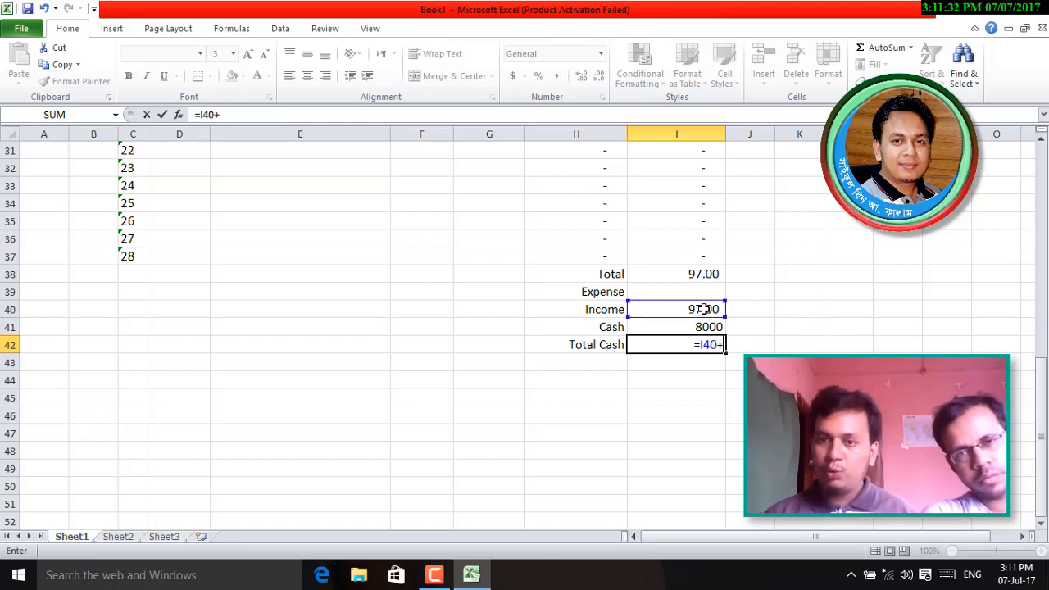
{"action": "left_click", "coordinate": [707, 327]}
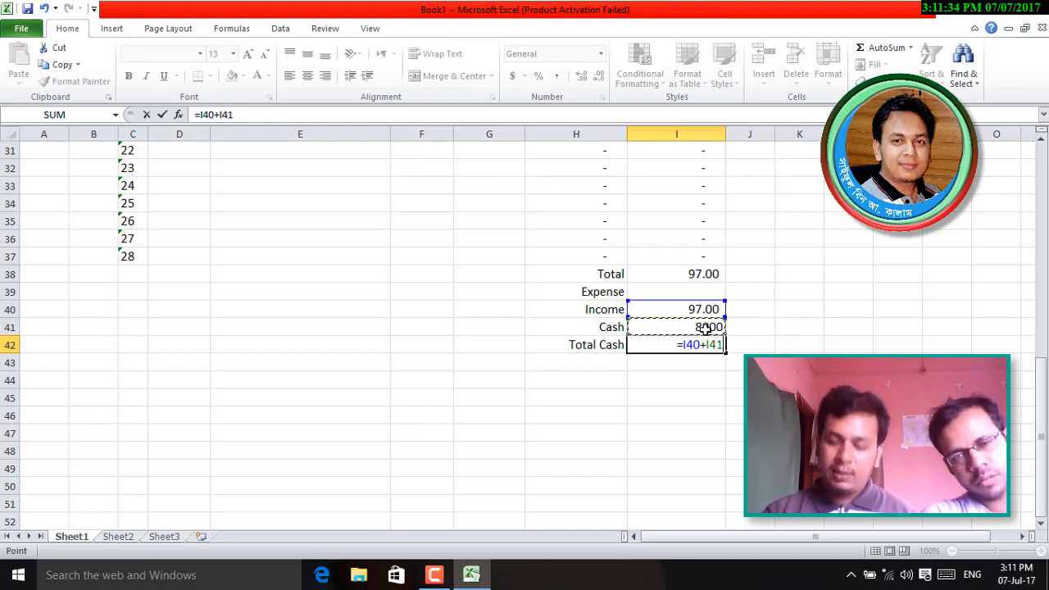
{"action": "key", "text": "Return"}
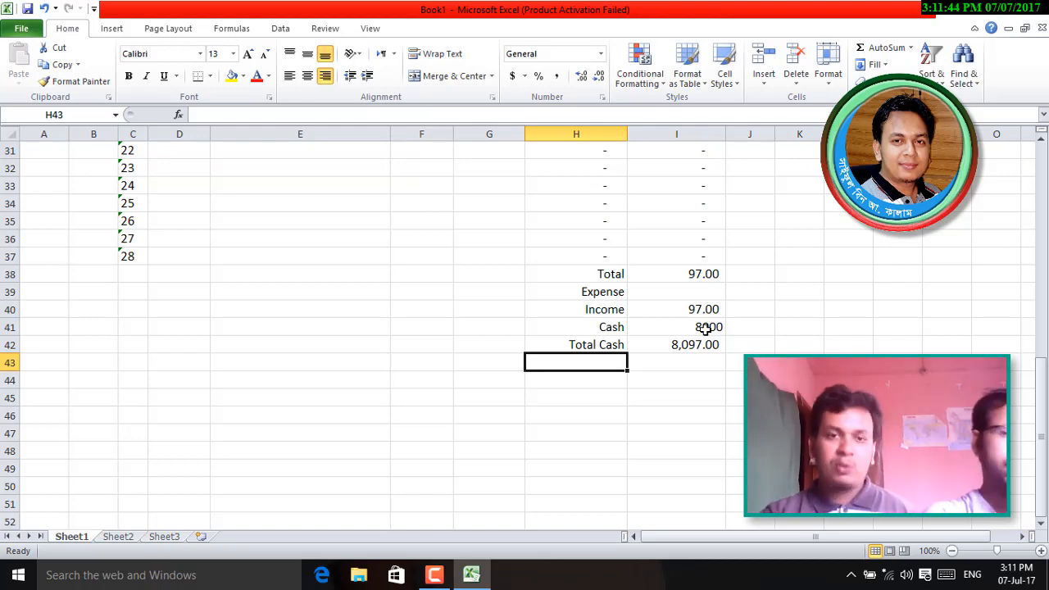
{"action": "key", "text": "ctrl+s"}
- Save the workbook as 'Dalily Sales Stetement.xlsx' in D:\Office Course Tutorial\Excel\03
{"action": "left_click_drag", "start_coordinate": [116, 180], "coordinate": [118, 215]}
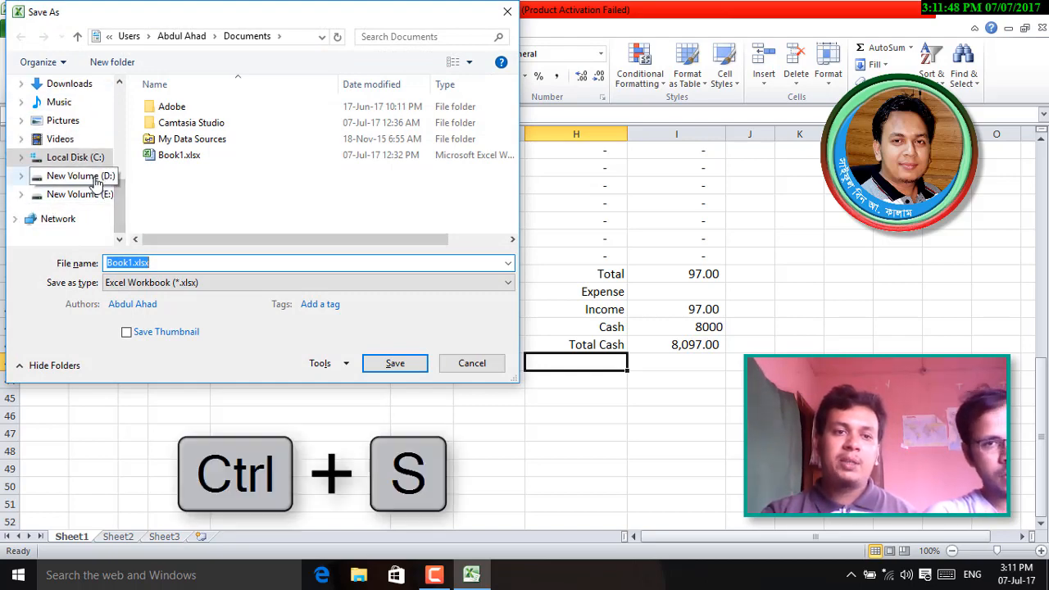
{"action": "left_click", "coordinate": [96, 184]}
{"action": "double_click", "coordinate": [201, 123]}
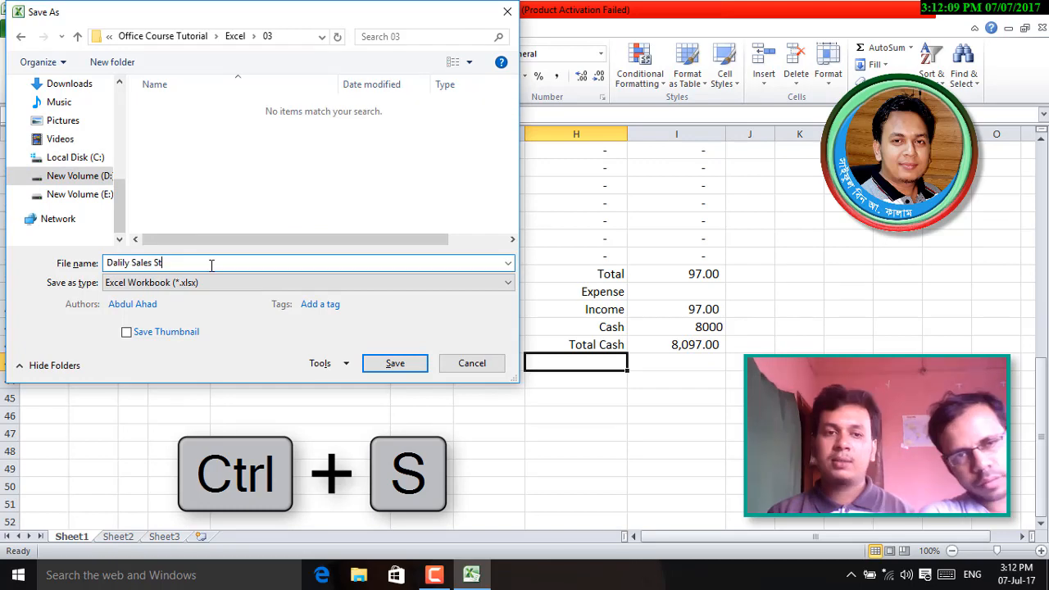
{"action": "type", "text": "ert"}
{"action": "key", "text": "BackSpace"}
{"action": "key", "text": "BackSpace"}
{"action": "type", "text": "tement"}
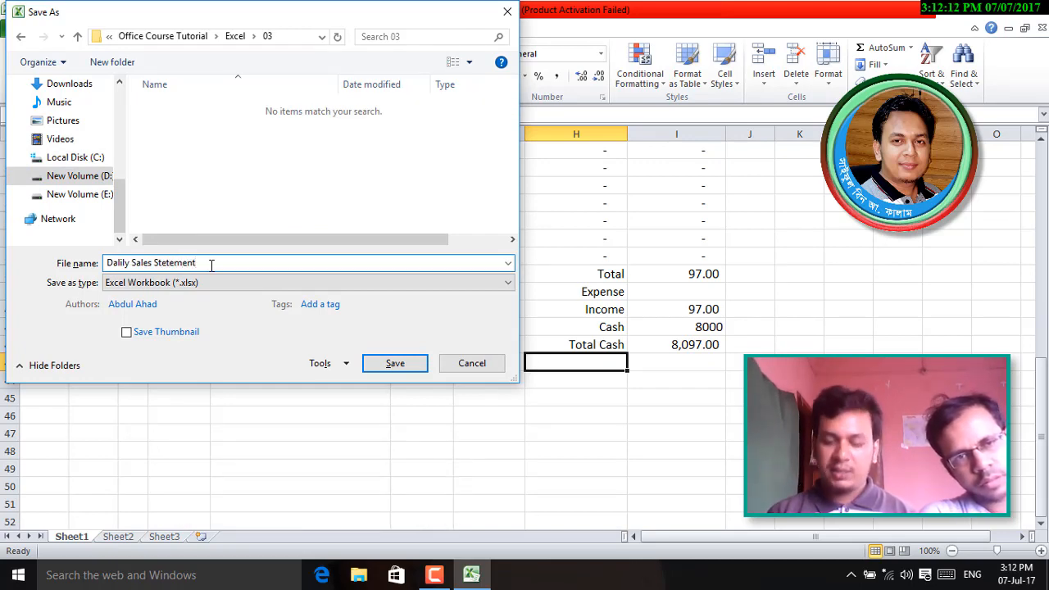
{"action": "key", "text": "Return"}
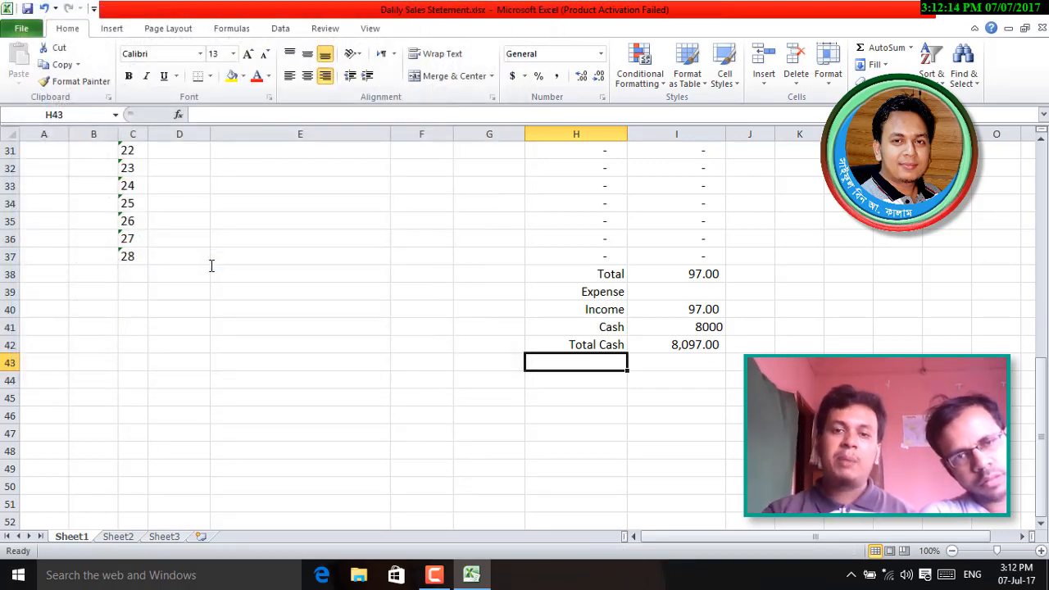
- Scroll back to row 1 so the Daily Sales Statement title shows, and select cell K6
{"action": "scroll", "coordinate": [530, 407], "scroll_direction": "up", "scroll_amount": 10}
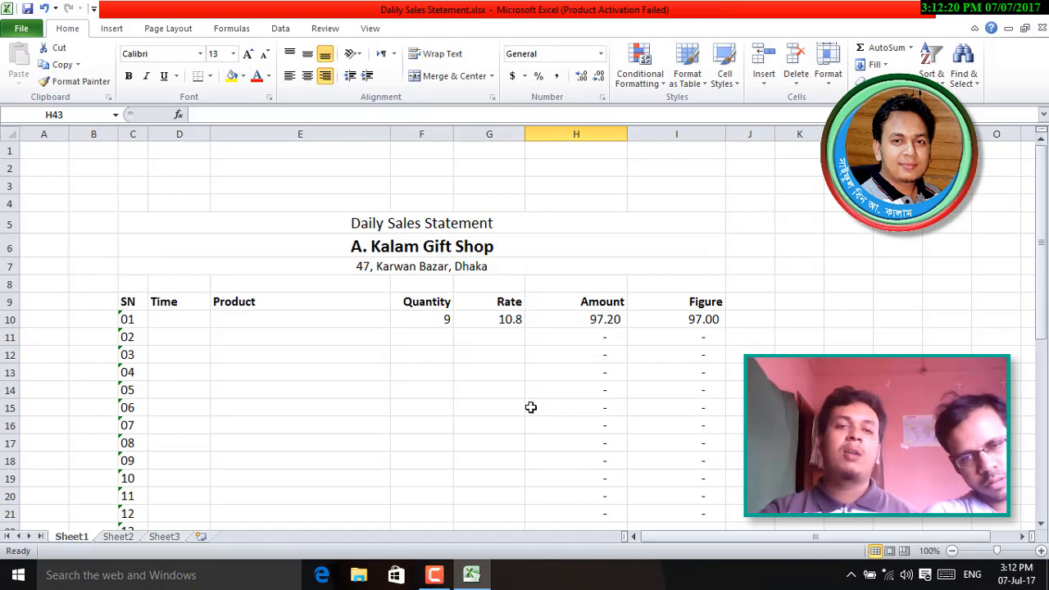
{"action": "scroll", "coordinate": [530, 408], "scroll_direction": "down", "scroll_amount": 3}
{"action": "scroll", "coordinate": [530, 405], "scroll_direction": "up", "scroll_amount": 3}
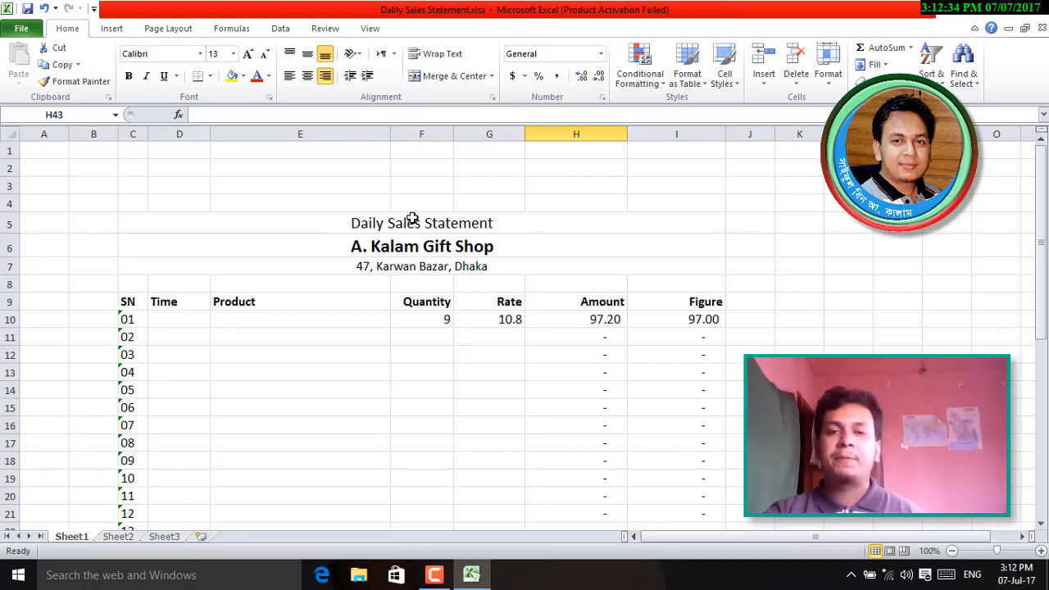
{"action": "left_click", "coordinate": [802, 243]}
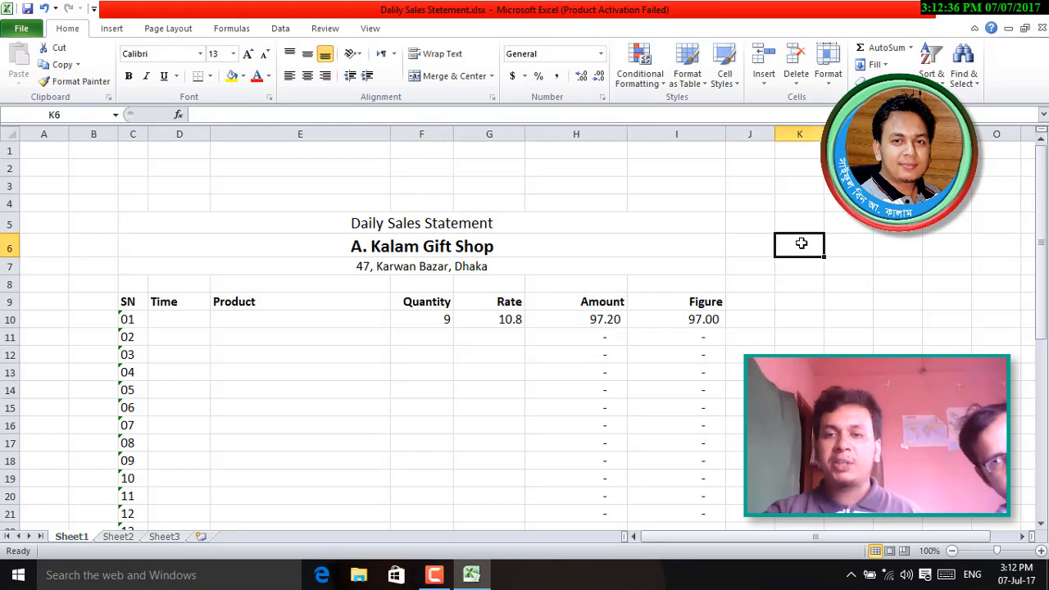
- Enter the heading 'Daily Expenditure' in cell K5
{"action": "left_click", "coordinate": [453, 219]}
{"action": "left_click", "coordinate": [796, 222]}
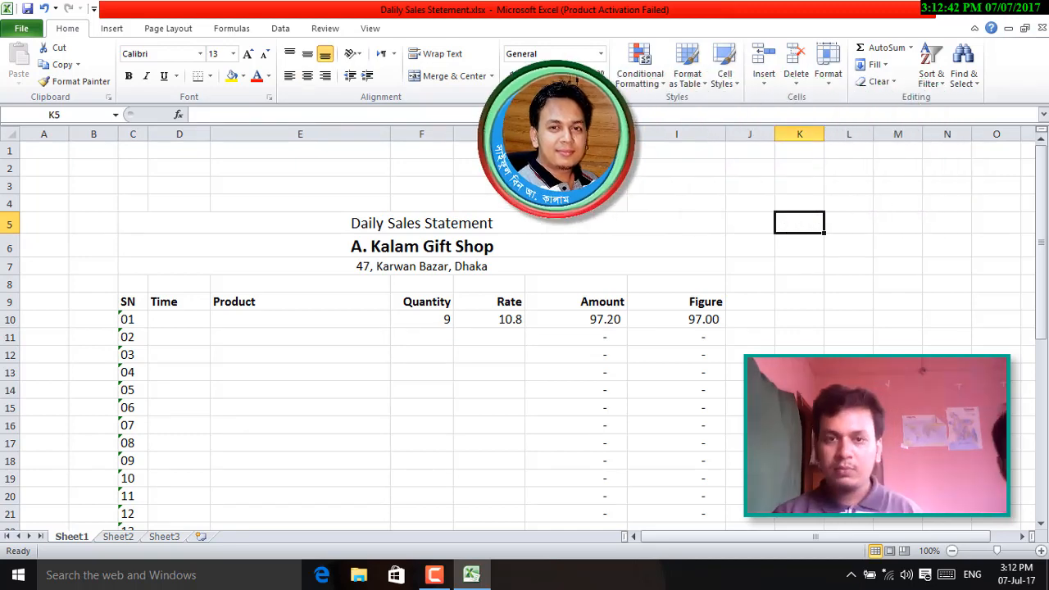
{"action": "type", "text": "Da"}
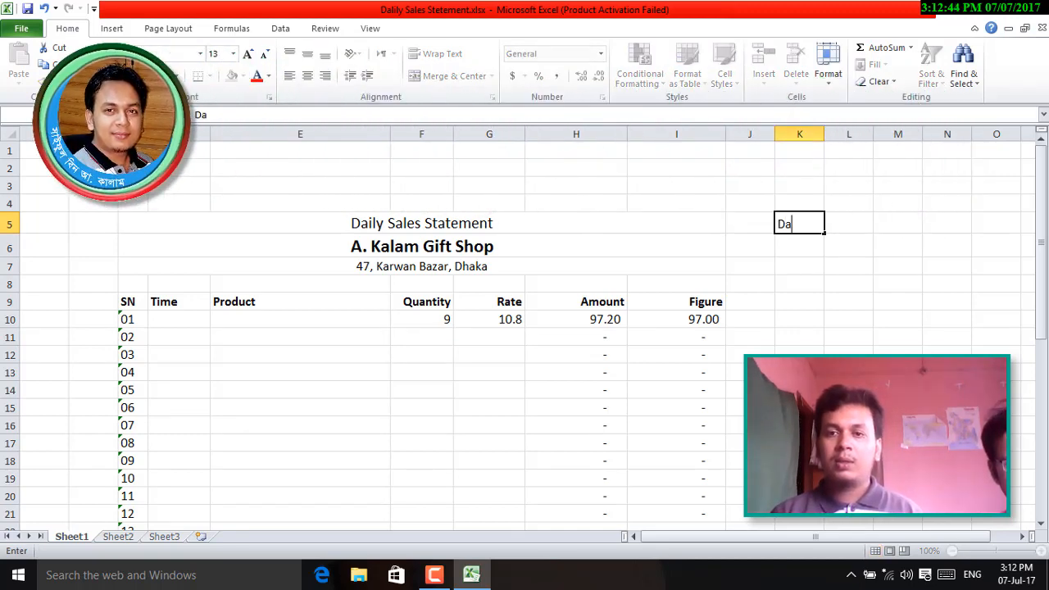
{"action": "type", "text": "ily Expense"}
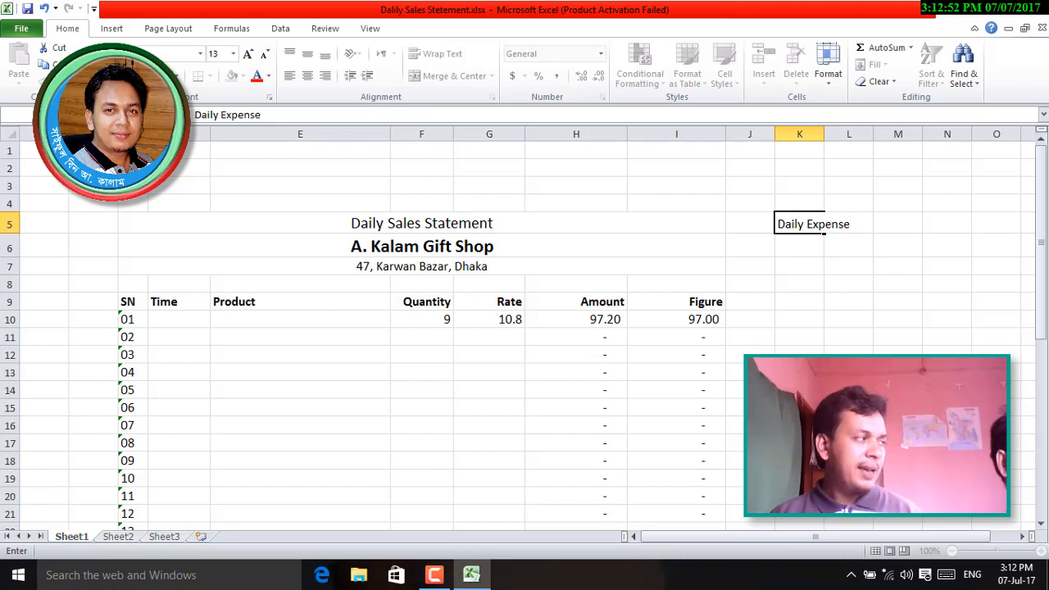
{"action": "key", "text": "BackSpace"}
{"action": "key", "text": "BackSpace"}
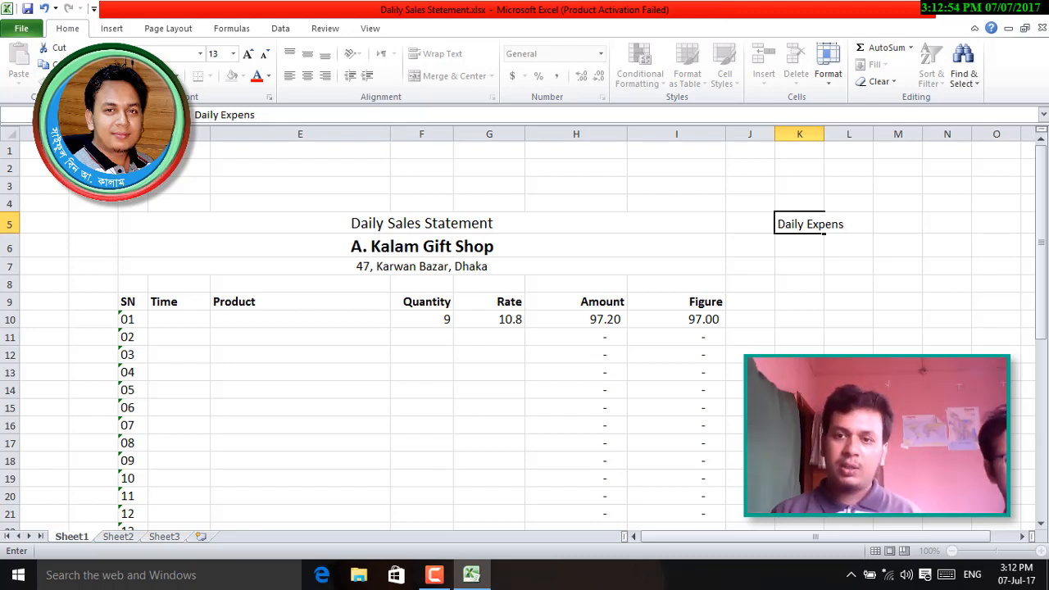
{"action": "type", "text": "d"}
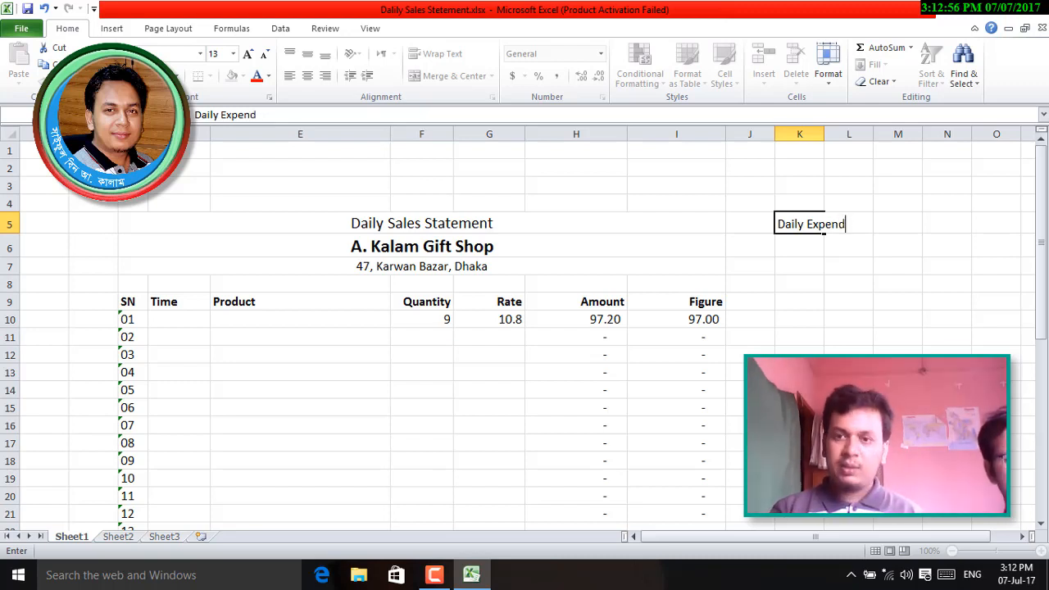
{"action": "type", "text": "iture"}
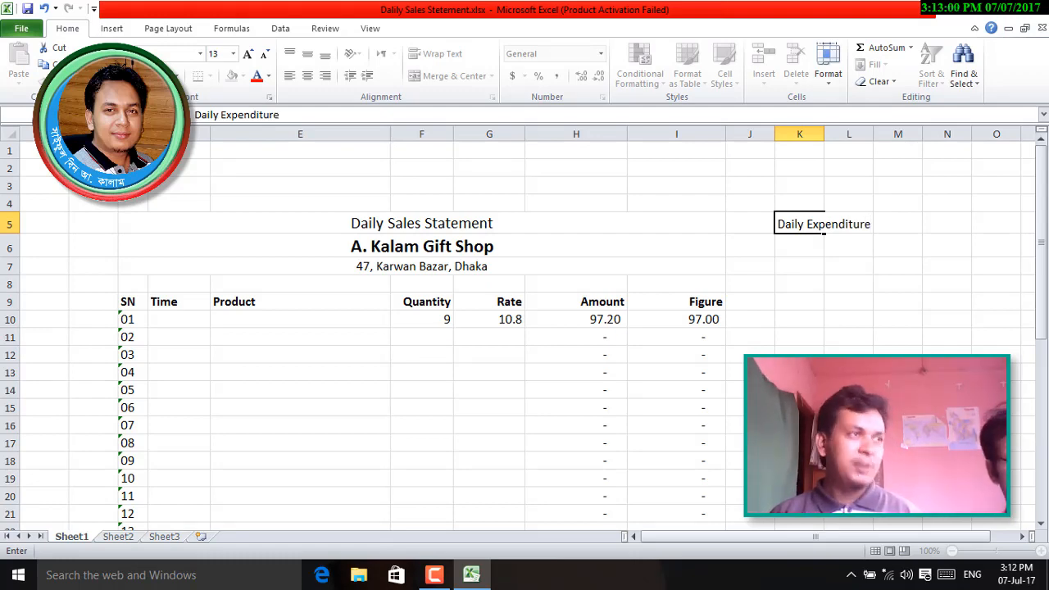
{"action": "key", "text": "Return"}
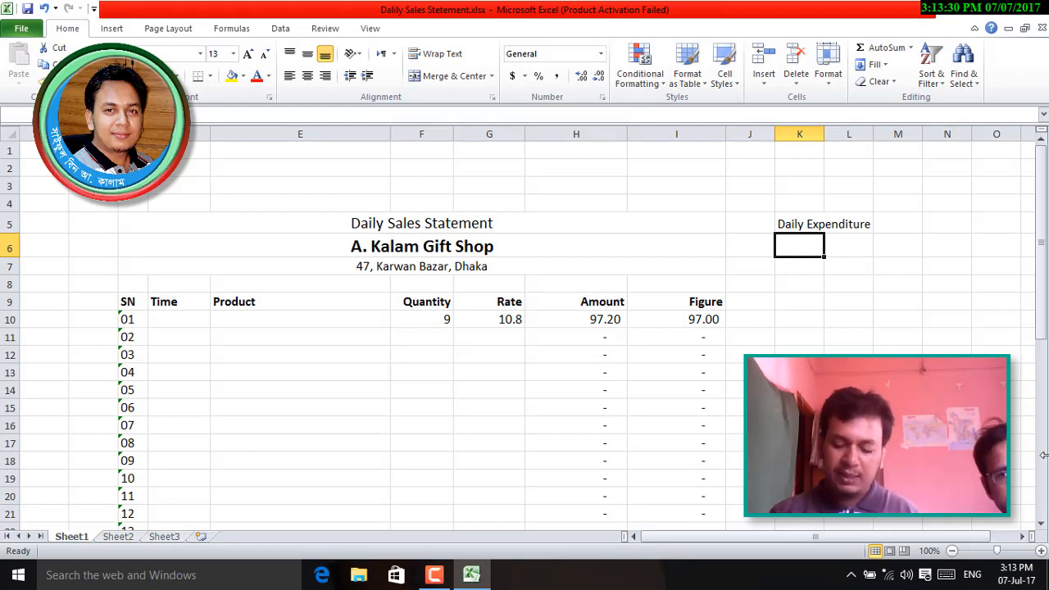
- Link cell K6 to the shop-name title with the formula =C6
{"action": "type", "text": "="}
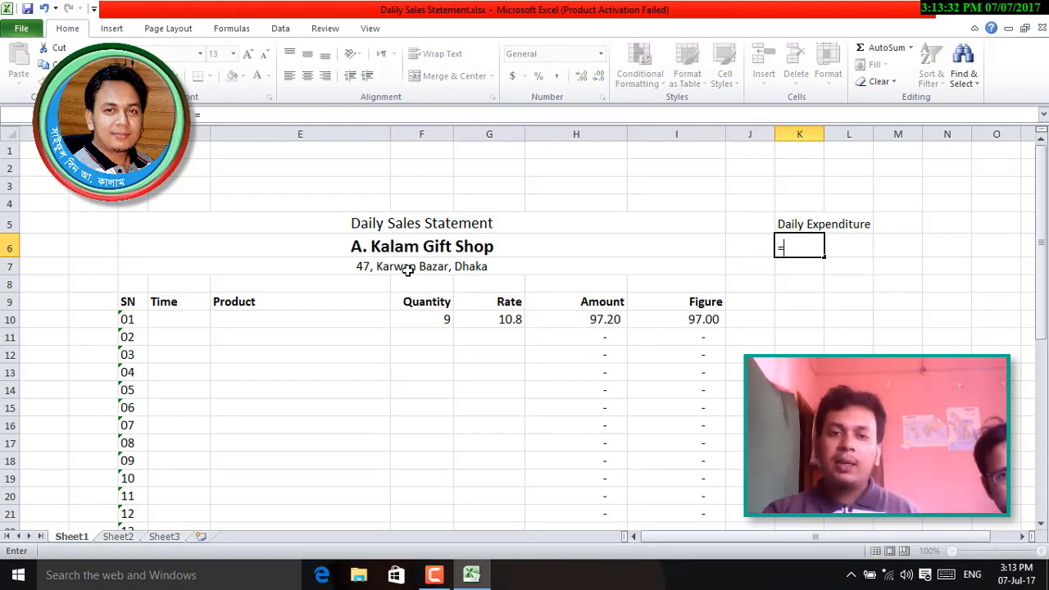
{"action": "left_click", "coordinate": [403, 243]}
{"action": "key", "text": "Return"}
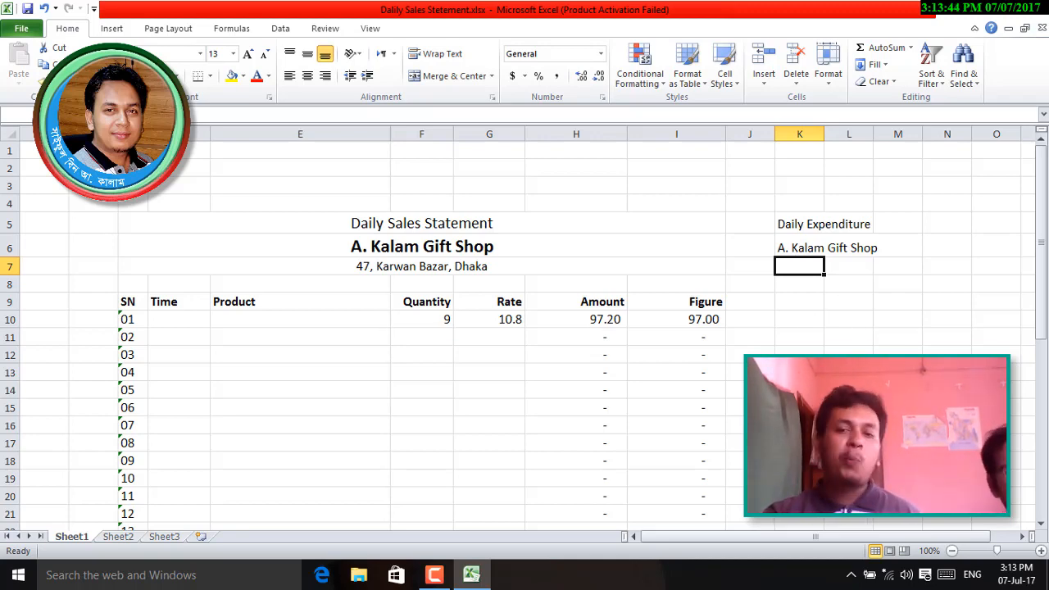
- Replace the owner's name in the C6 shop title with the new name so K6 follows
{"action": "left_click", "coordinate": [419, 245]}
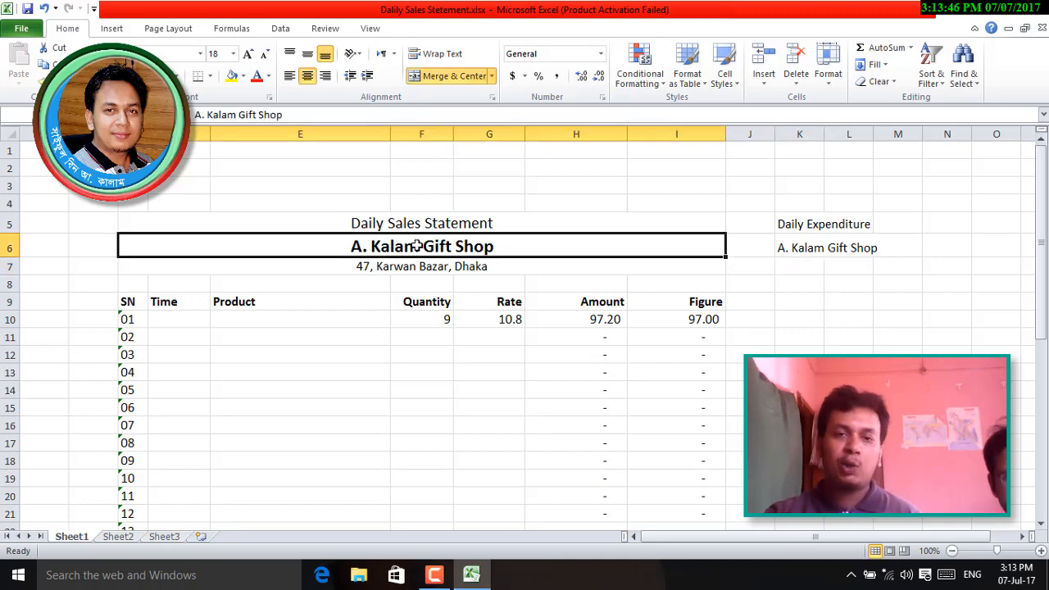
{"action": "double_click", "coordinate": [513, 245]}
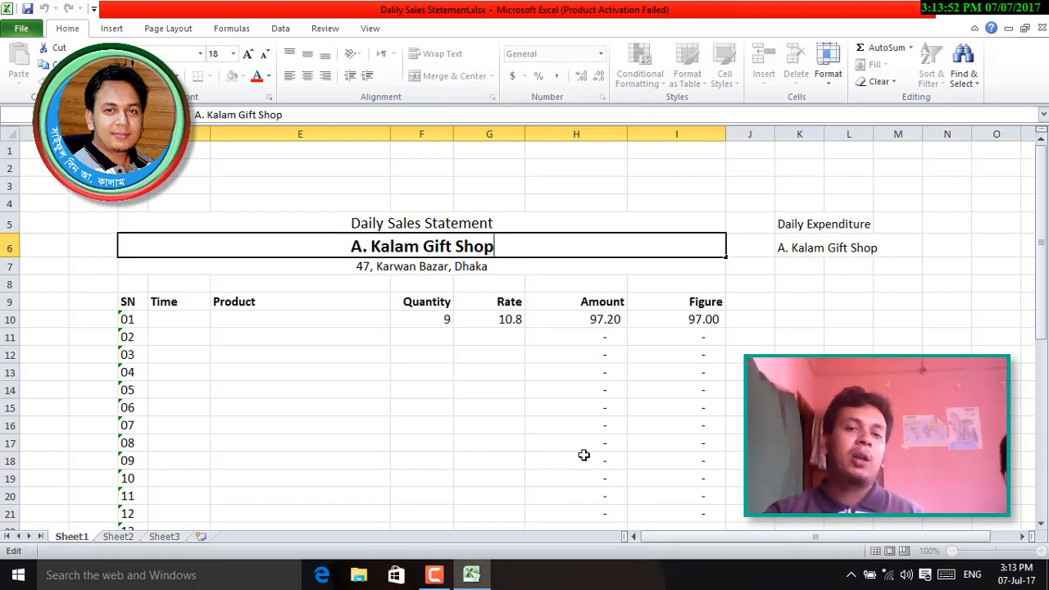
{"action": "left_click_drag", "start_coordinate": [370, 247], "coordinate": [421, 247]}
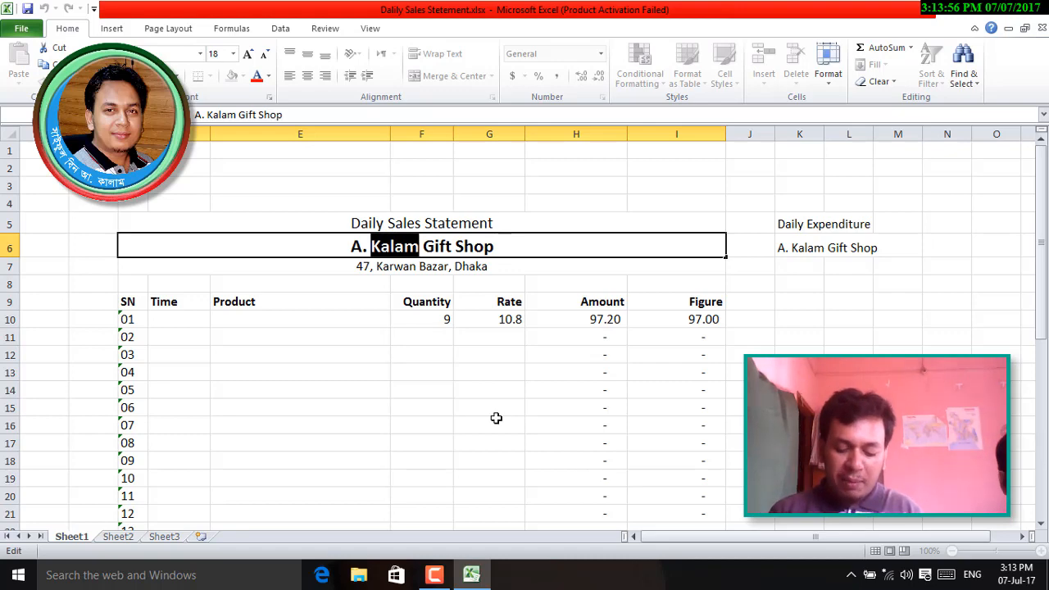
{"action": "type", "text": "Ah"}
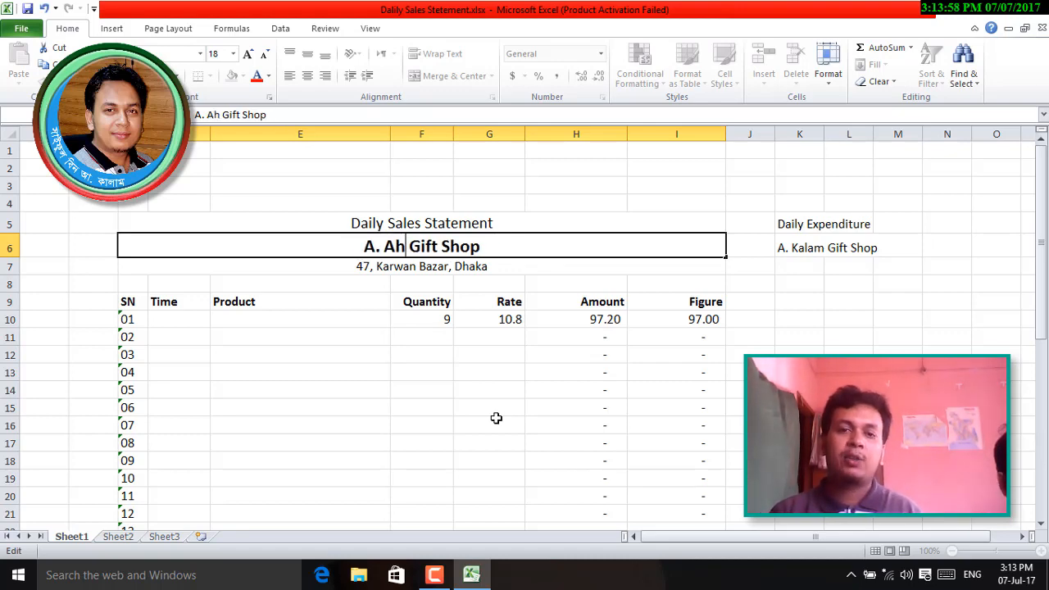
{"action": "type", "text": "ad"}
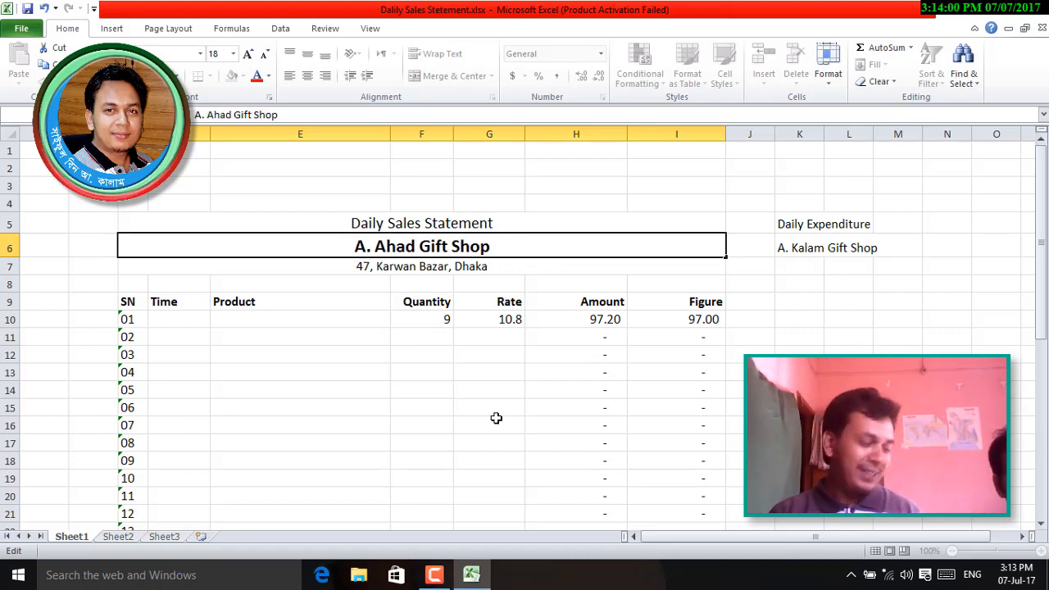
{"action": "key", "text": "Return"}
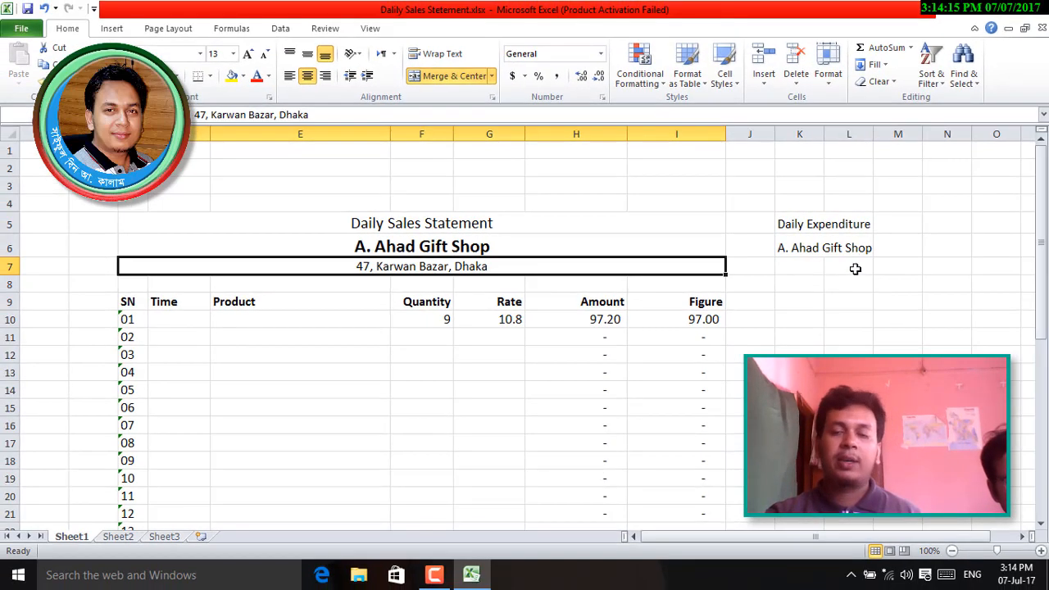
- Link cell K7 to the shop address with the formula =C7
{"action": "left_click", "coordinate": [923, 311]}
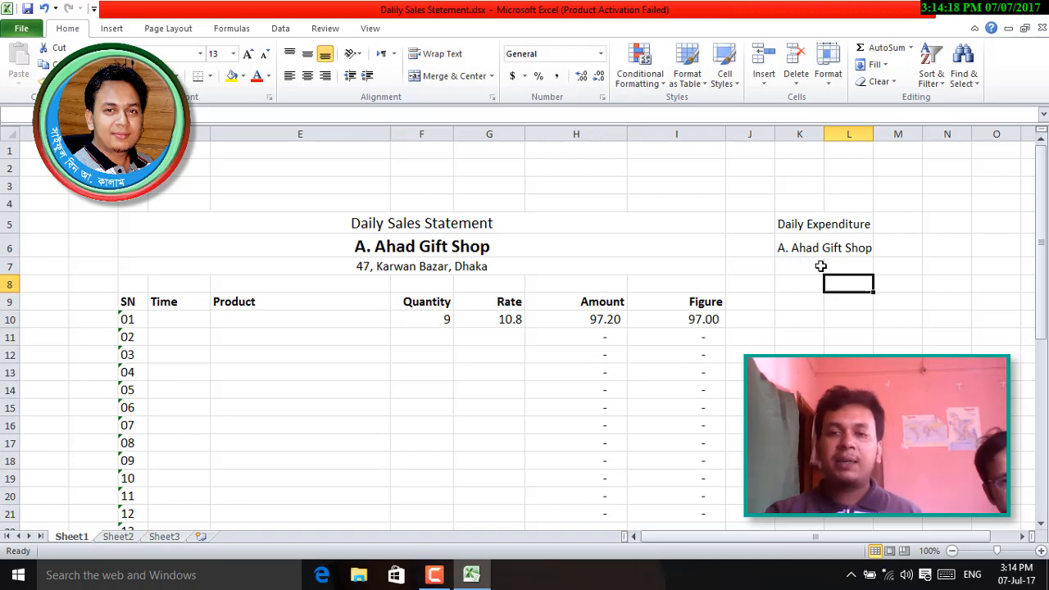
{"action": "left_click", "coordinate": [794, 266]}
{"action": "type", "text": "="}
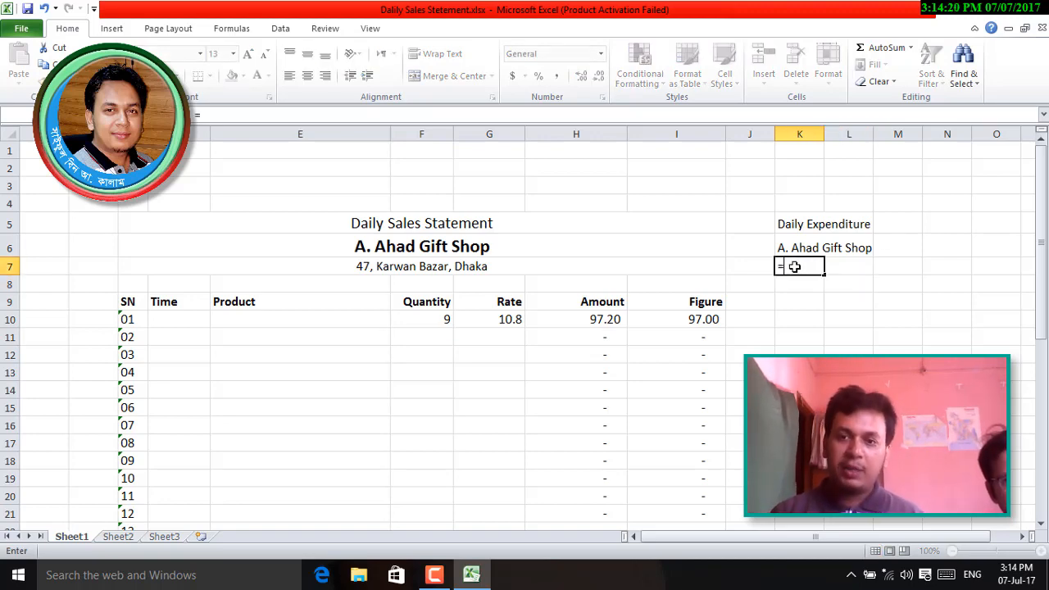
{"action": "left_click", "coordinate": [370, 268]}
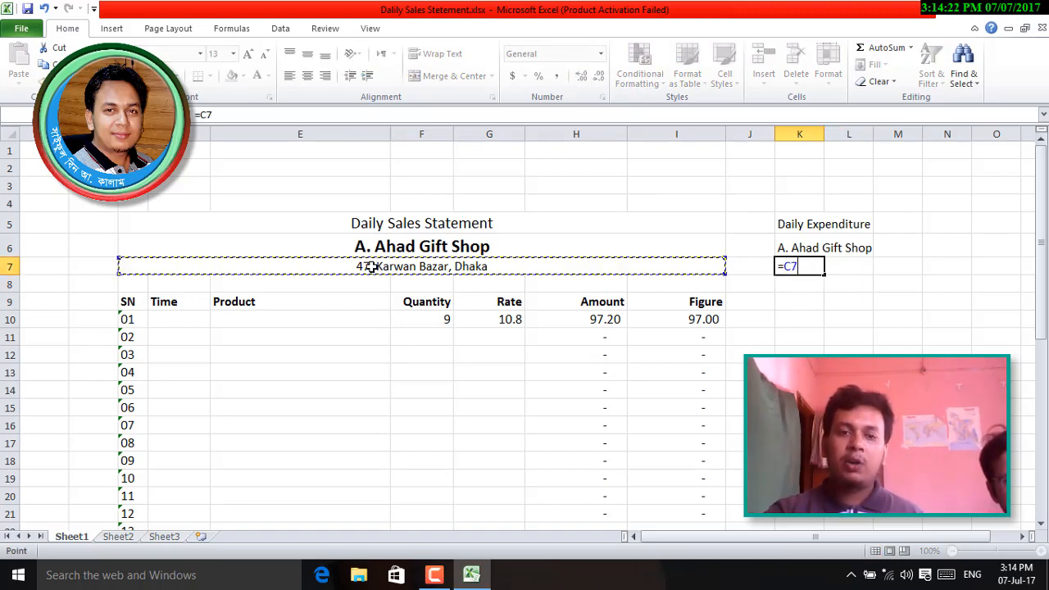
{"action": "key", "text": "Return"}
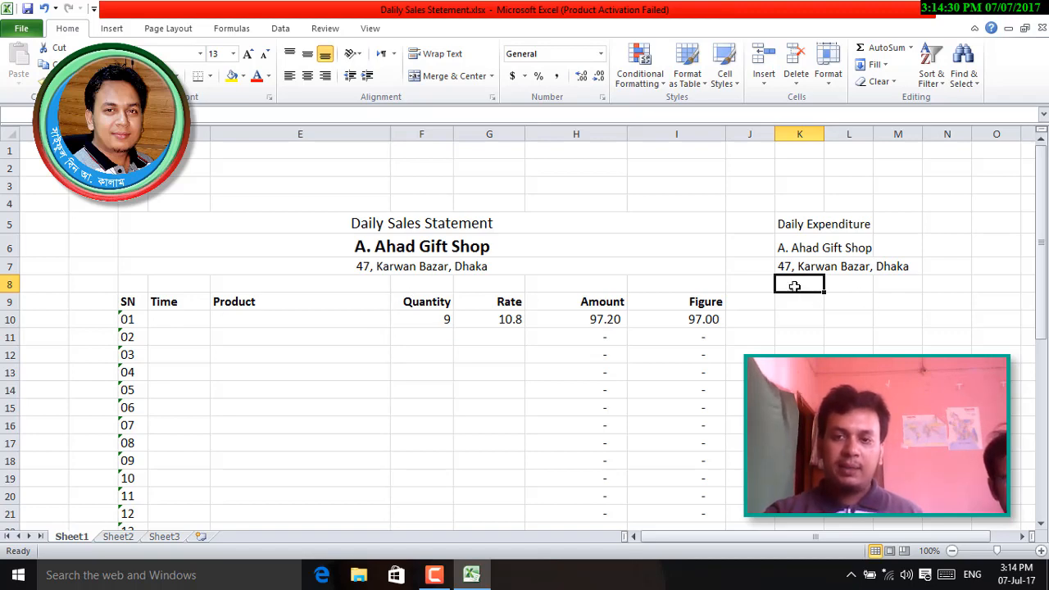
- Enter the expenditure column headers SN, Description and Amount across row 8
{"action": "type", "text": "SN"}
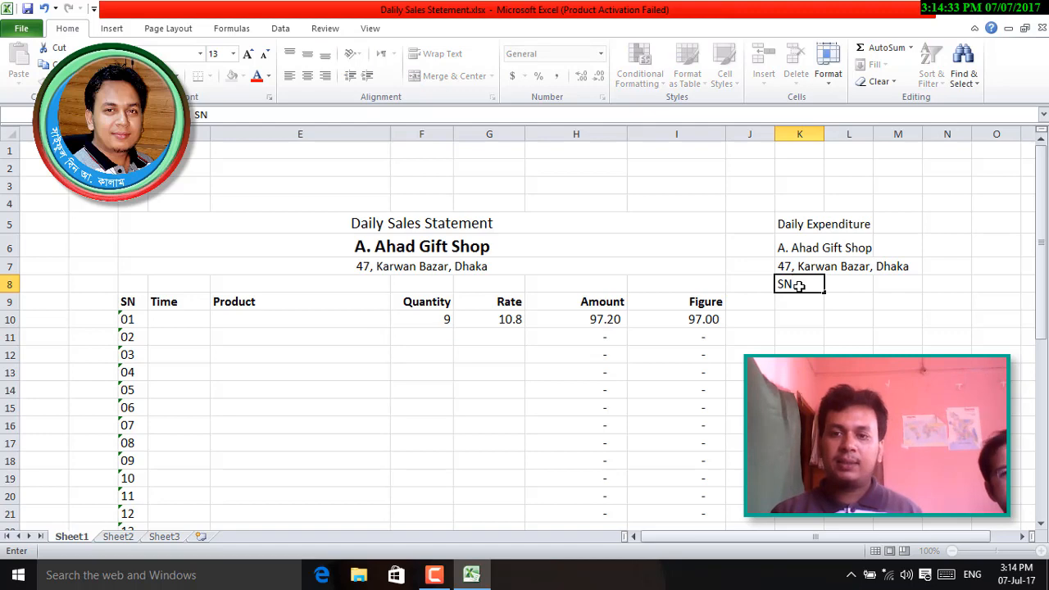
{"action": "key", "text": "Tab"}
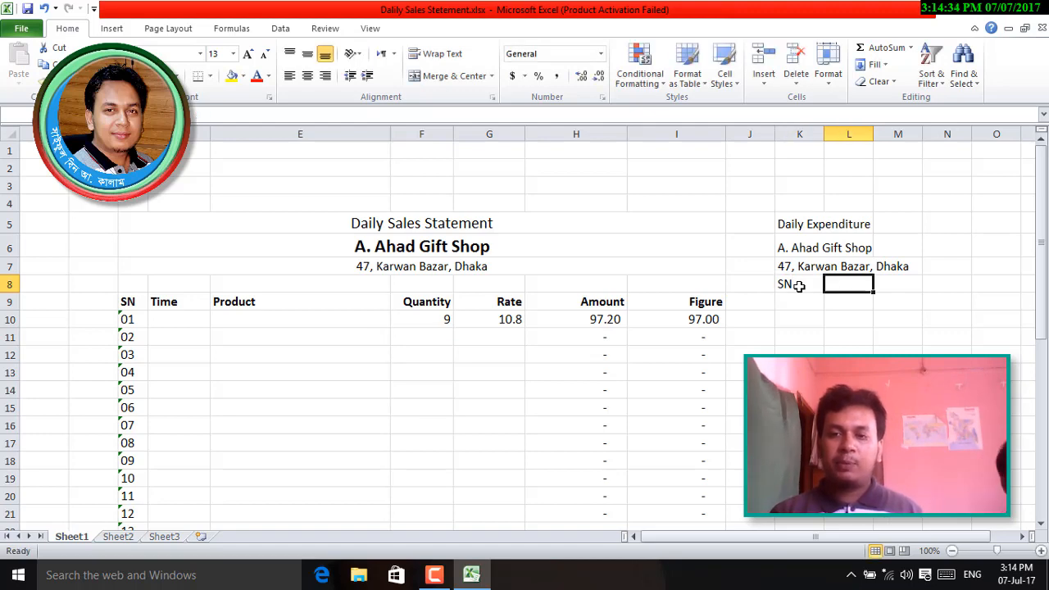
{"action": "type", "text": "Desc"}
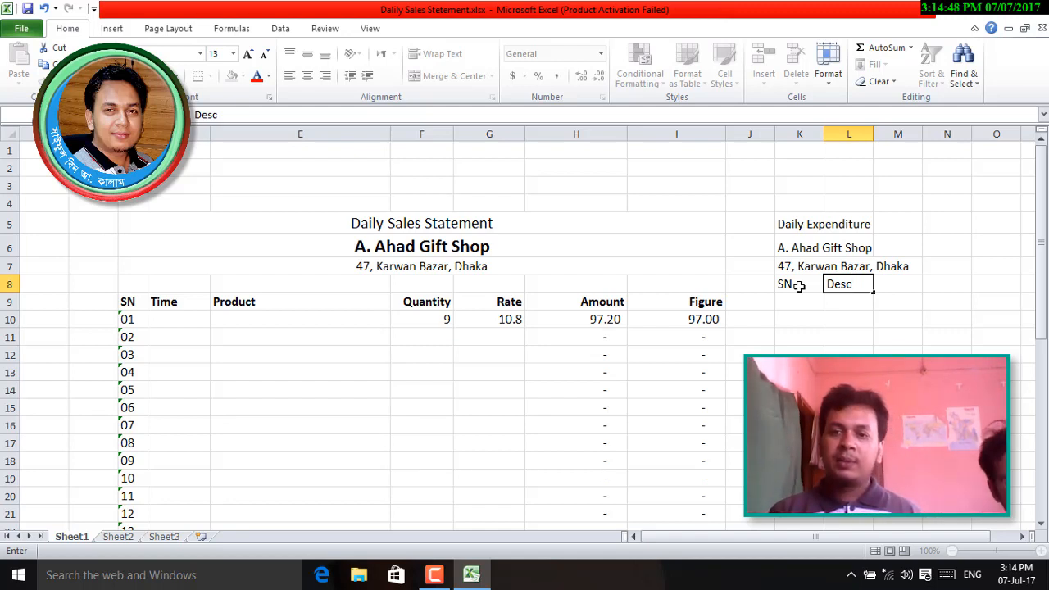
{"action": "type", "text": "rip"}
{"action": "key", "text": "BackSpace"}
{"action": "key", "text": "BackSpace"}
{"action": "key", "text": "BackSpace"}
{"action": "key", "text": "BackSpace"}
{"action": "type", "text": "crip"}
{"action": "key", "text": "BackSpace"}
{"action": "key", "text": "BackSpace"}
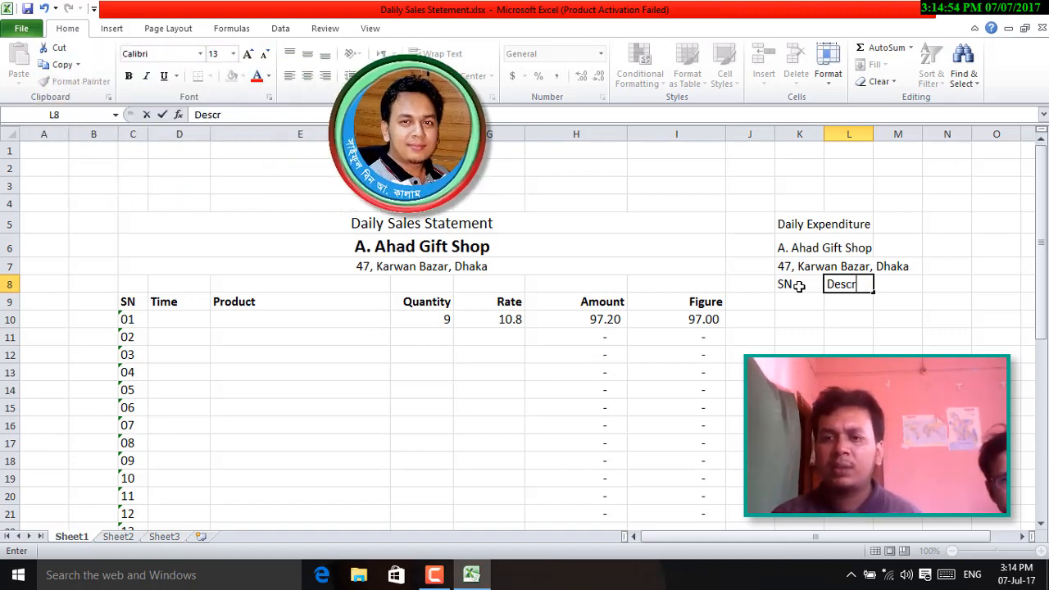
{"action": "type", "text": "iption"}
{"action": "key", "text": "Tab"}
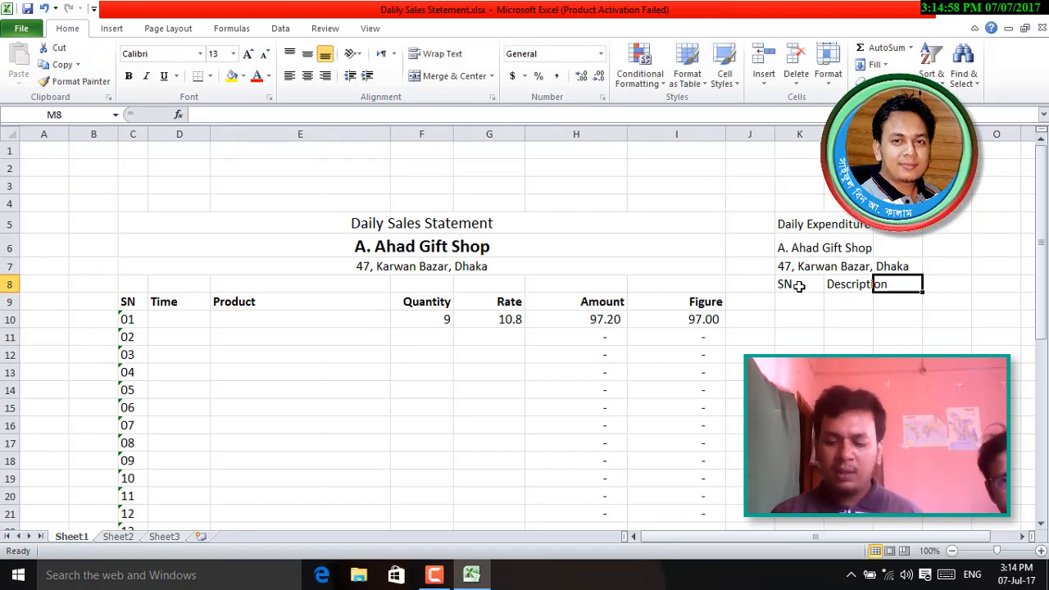
{"action": "type", "text": "A"}
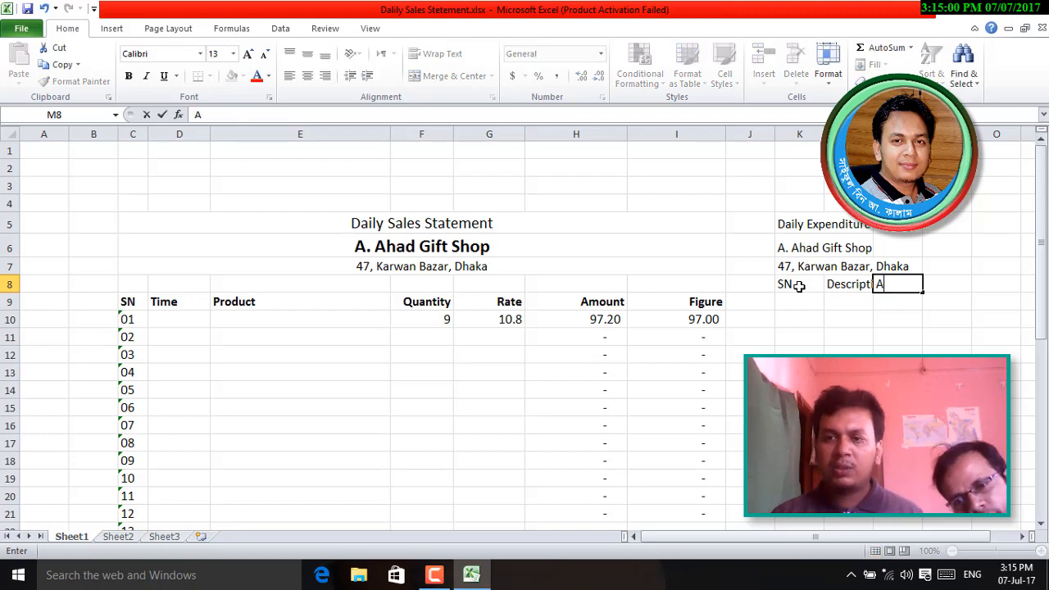
{"action": "type", "text": "mont"}
{"action": "key", "text": "BackSpace"}
{"action": "key", "text": "BackSpace"}
{"action": "key", "text": "BackSpace"}
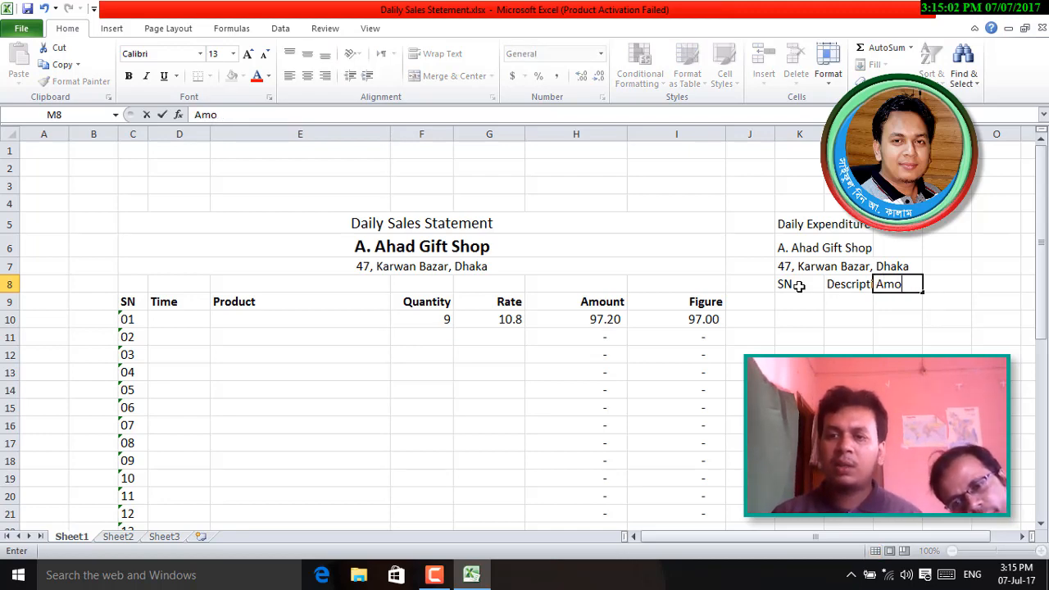
{"action": "type", "text": "ount"}
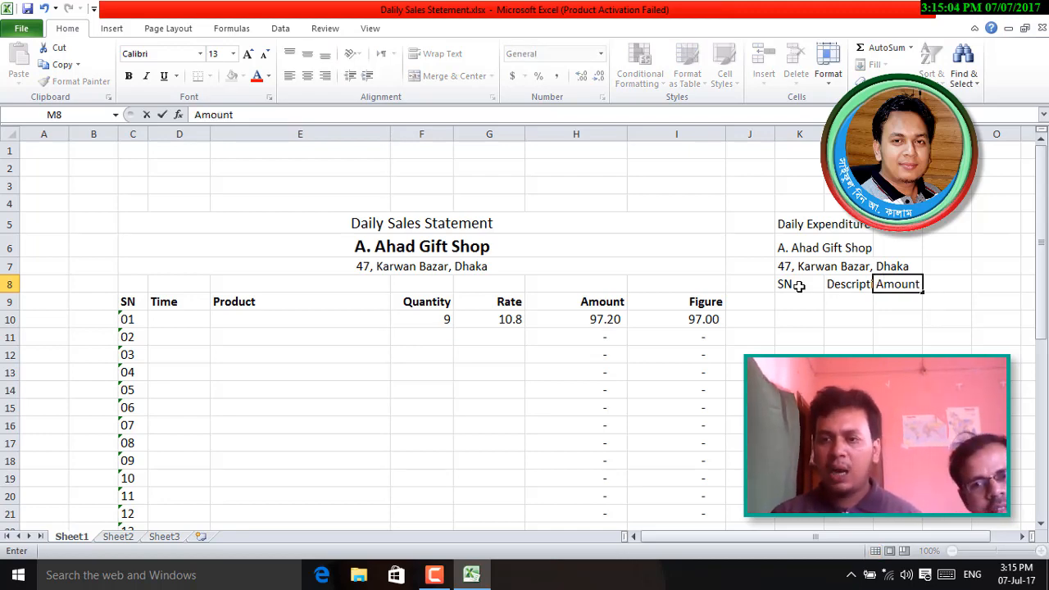
{"action": "key", "text": "Tab"}
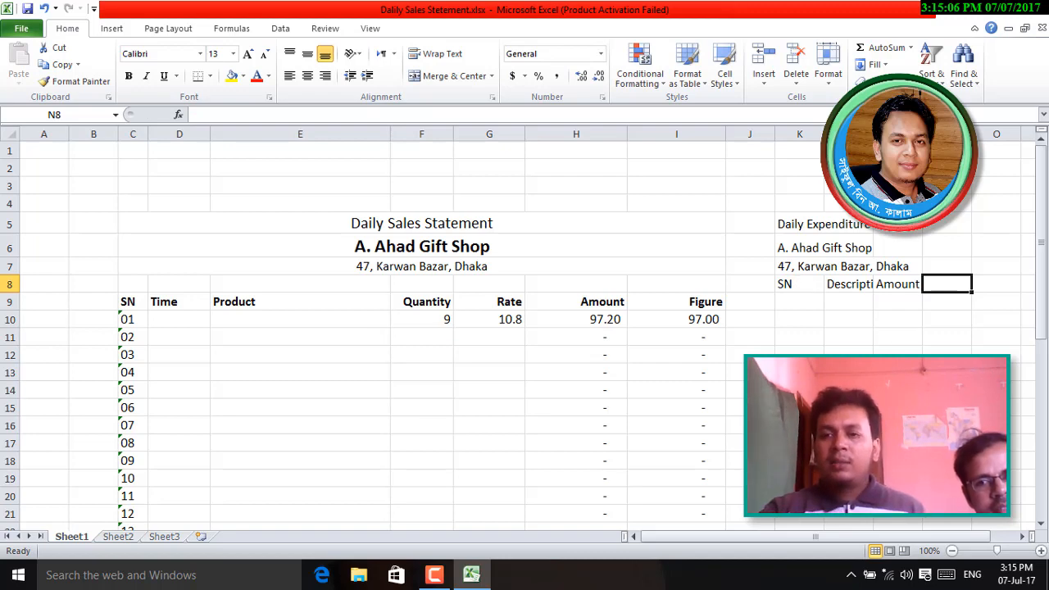
- Delete the two empty leading columns A and B
{"action": "left_click_drag", "start_coordinate": [884, 134], "coordinate": [922, 134]}
{"action": "left_click_drag", "start_coordinate": [84, 133], "coordinate": [42, 144]}
{"action": "right_click", "coordinate": [42, 134]}
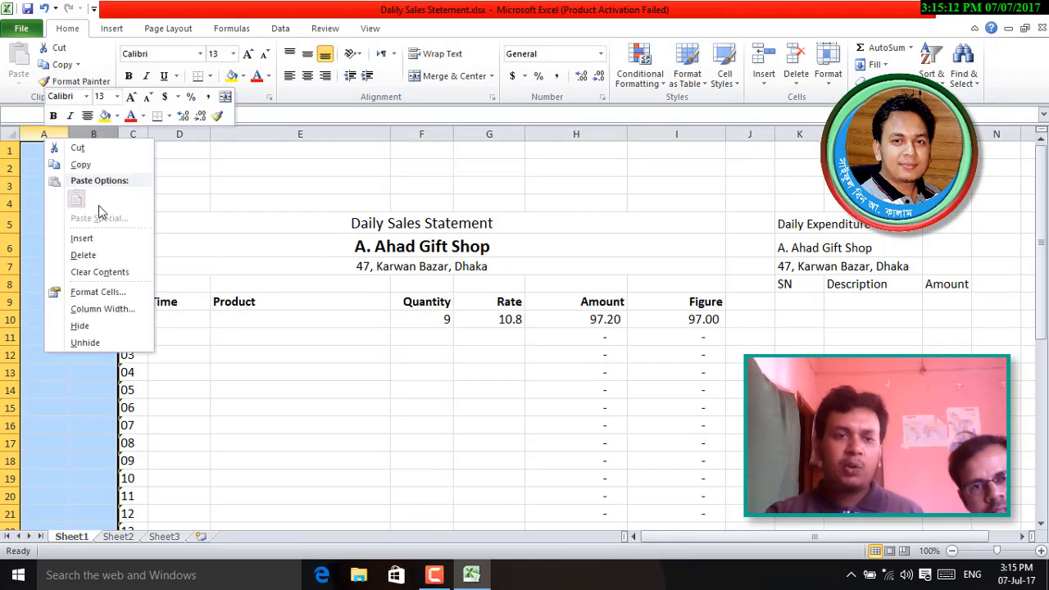
{"action": "left_click", "coordinate": [83, 254]}
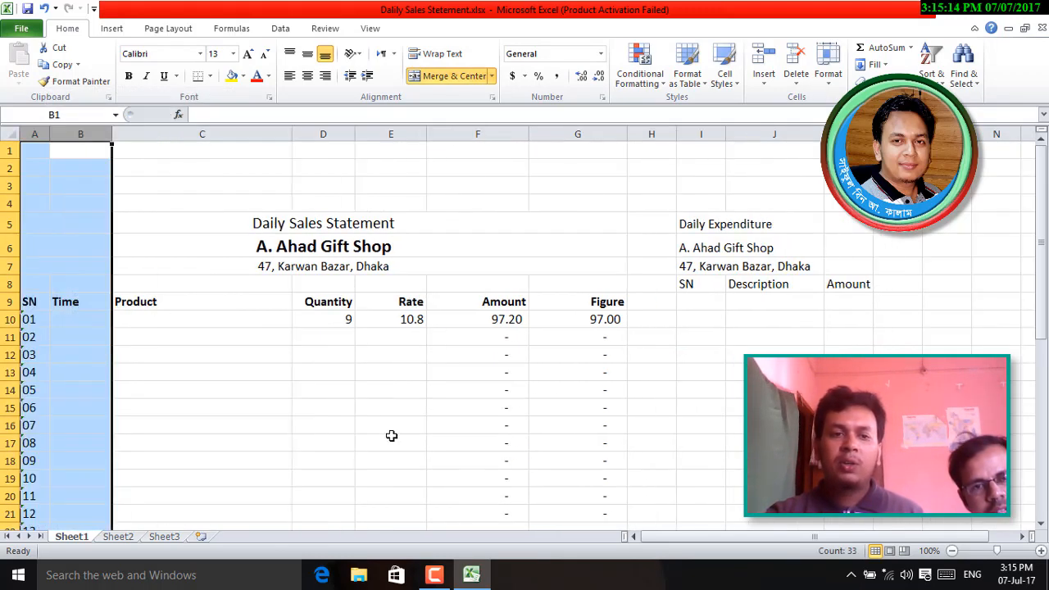
{"action": "left_click", "coordinate": [413, 407]}
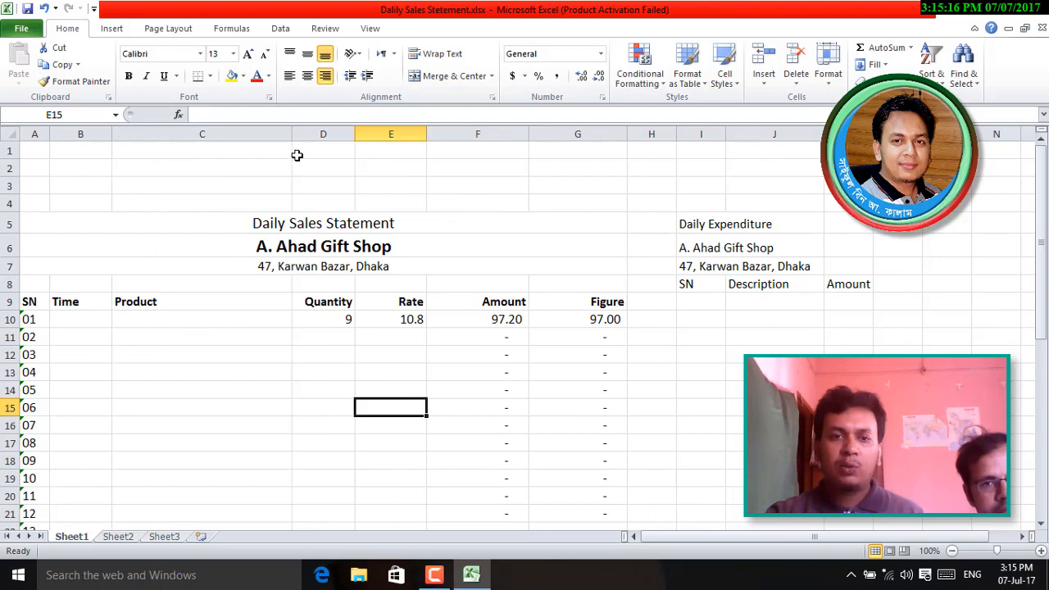
- Narrow the Product column and widen the Description column to fit its header
{"action": "left_click_drag", "start_coordinate": [292, 134], "coordinate": [283, 134]}
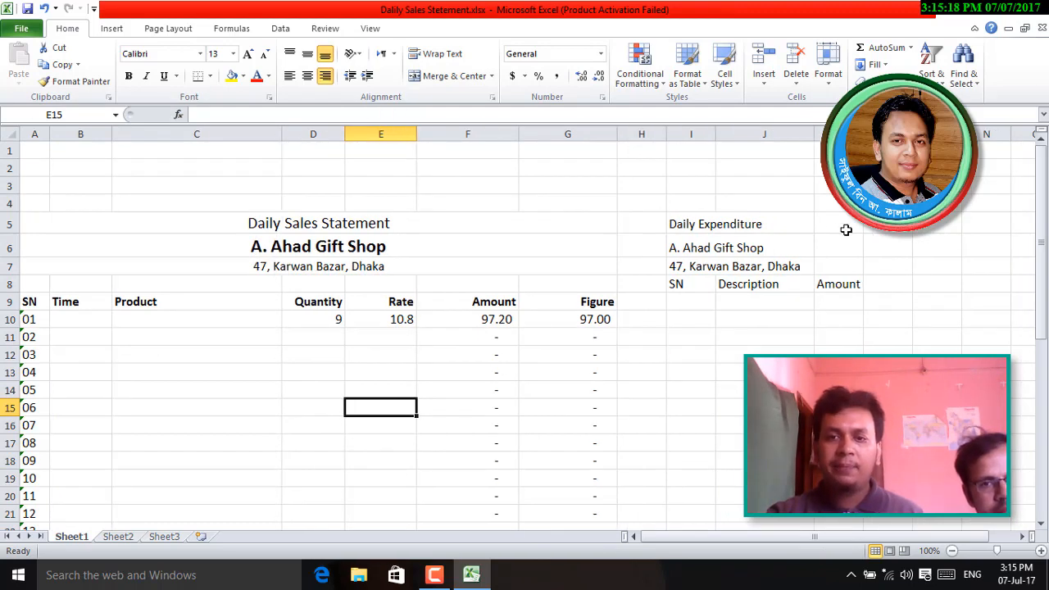
{"action": "left_click", "coordinate": [780, 285]}
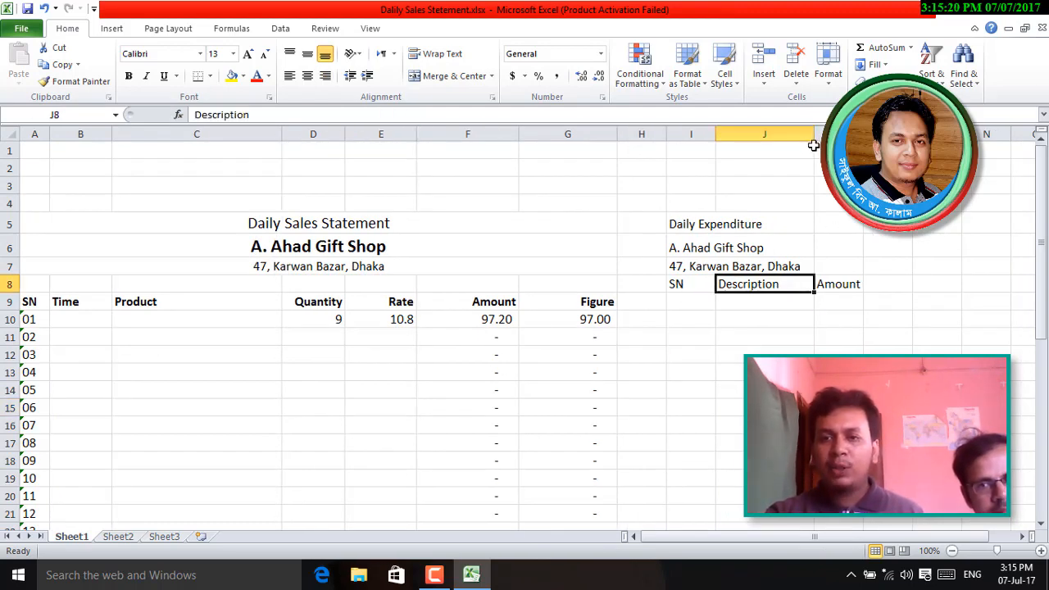
{"action": "left_click_drag", "start_coordinate": [813, 139], "coordinate": [941, 138]}
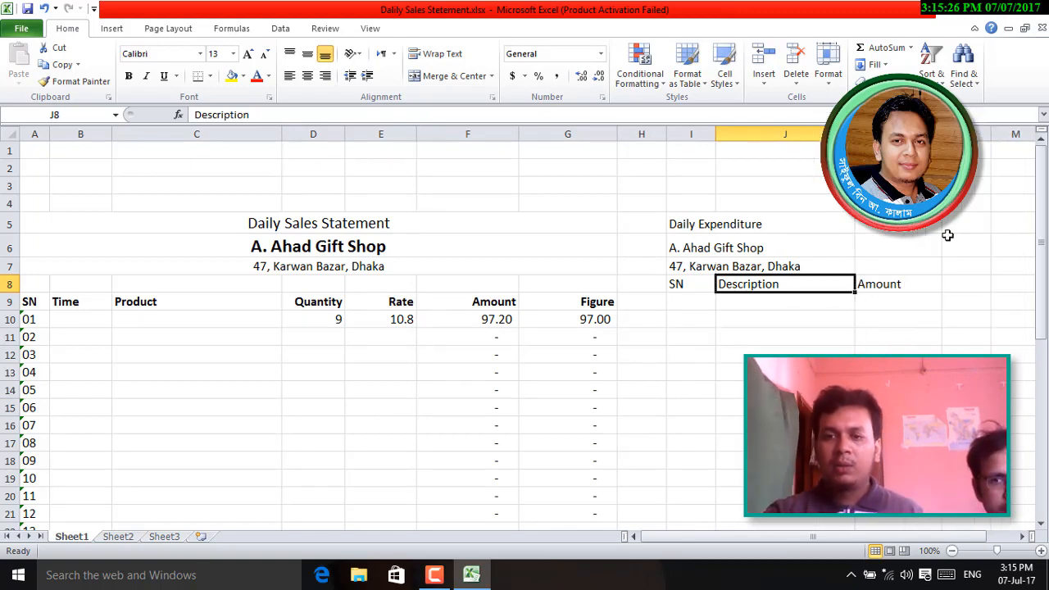
{"action": "left_click", "coordinate": [899, 372]}
{"action": "left_click_drag", "start_coordinate": [683, 223], "coordinate": [933, 225]}
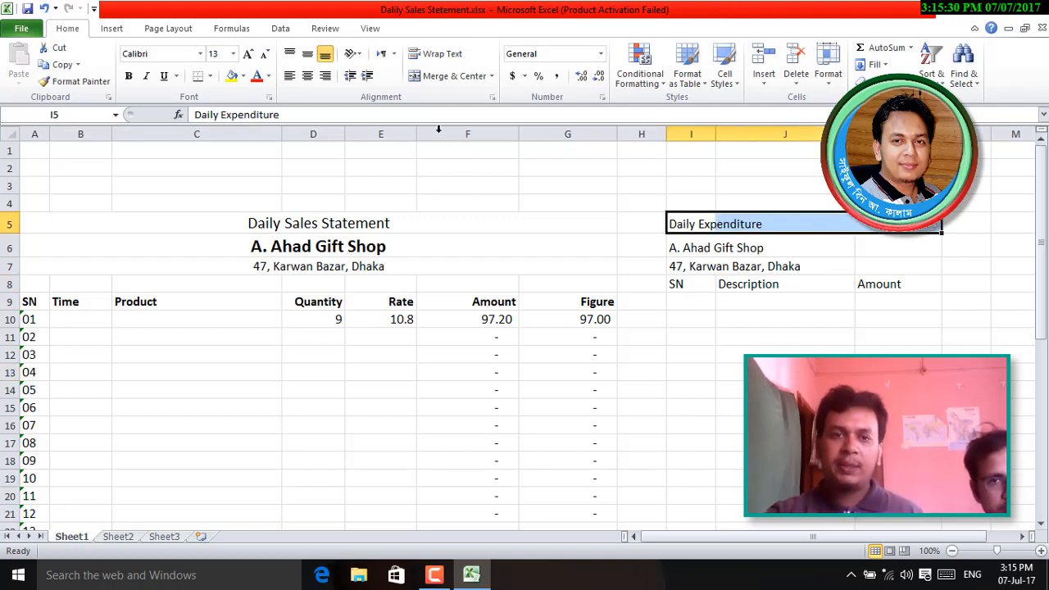
- Merge and centre the Daily Expenditure title and the side shop name across columns I–K
{"action": "left_click", "coordinate": [449, 77]}
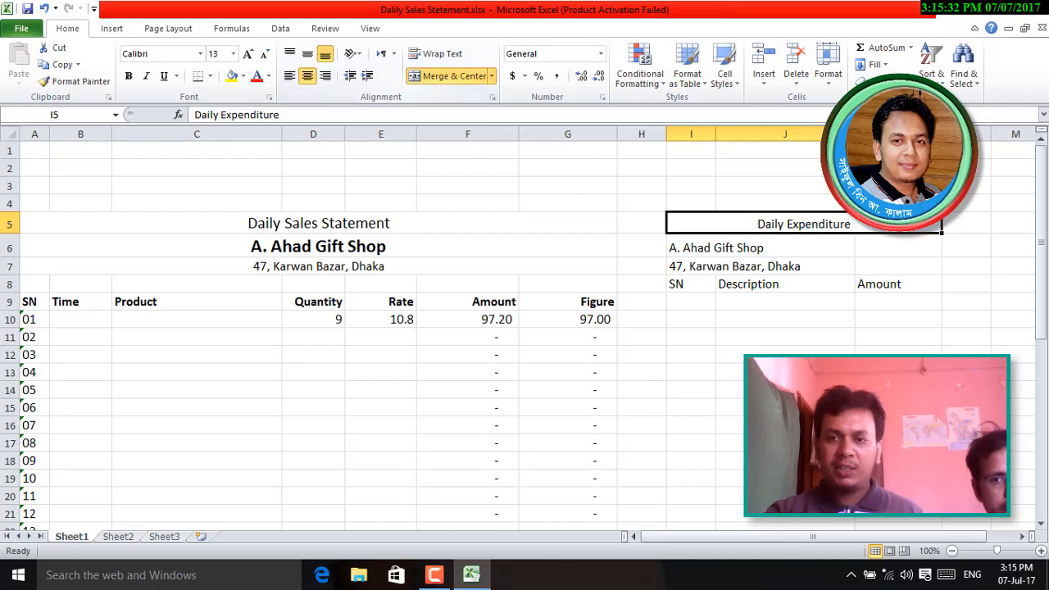
{"action": "left_click_drag", "start_coordinate": [682, 247], "coordinate": [933, 246]}
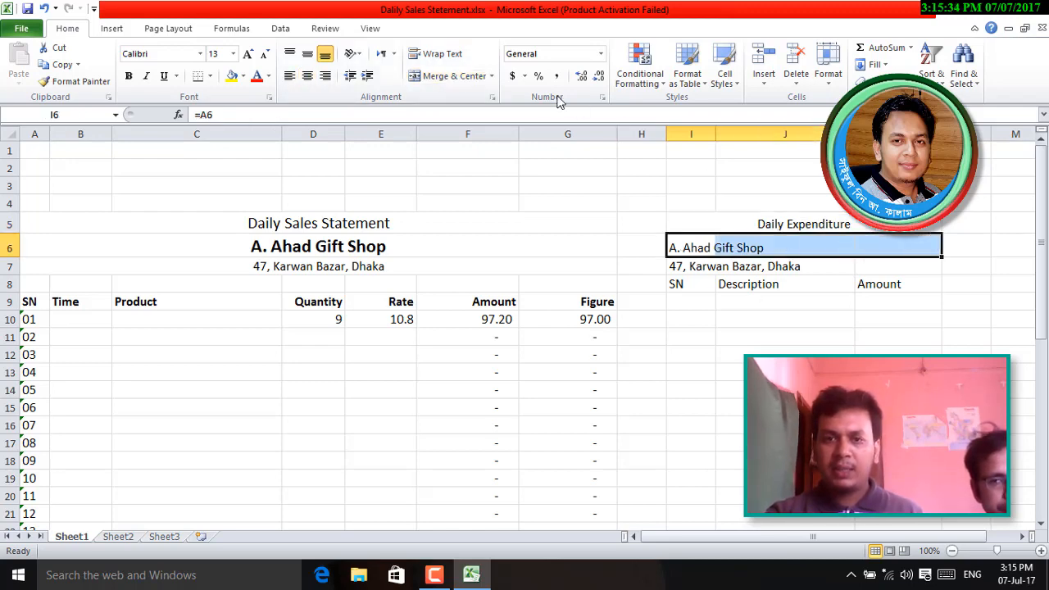
{"action": "left_click", "coordinate": [448, 76]}
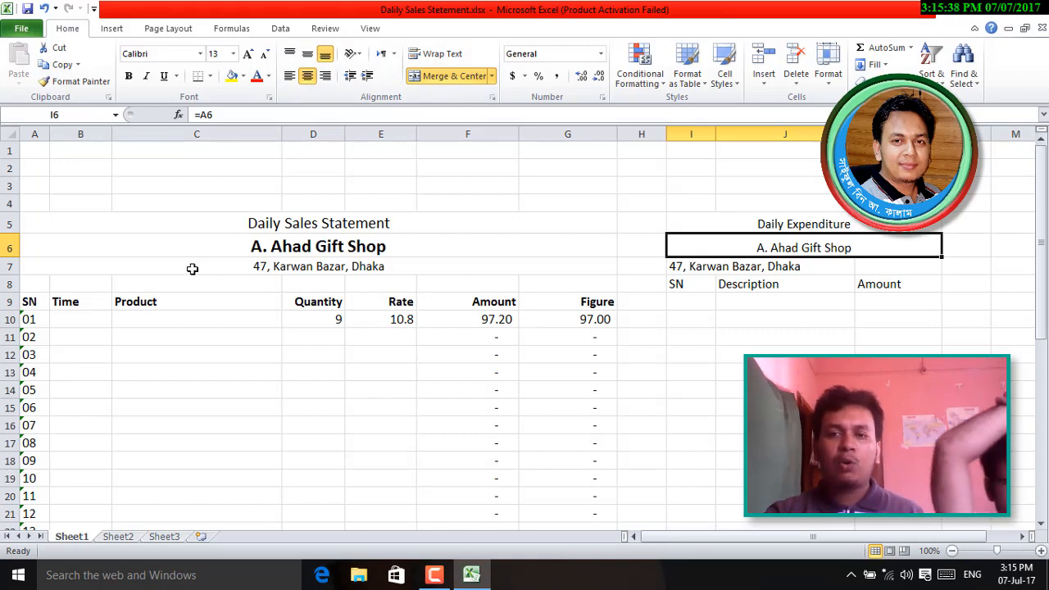
{"action": "left_click", "coordinate": [792, 323]}
{"action": "left_click", "coordinate": [782, 246]}
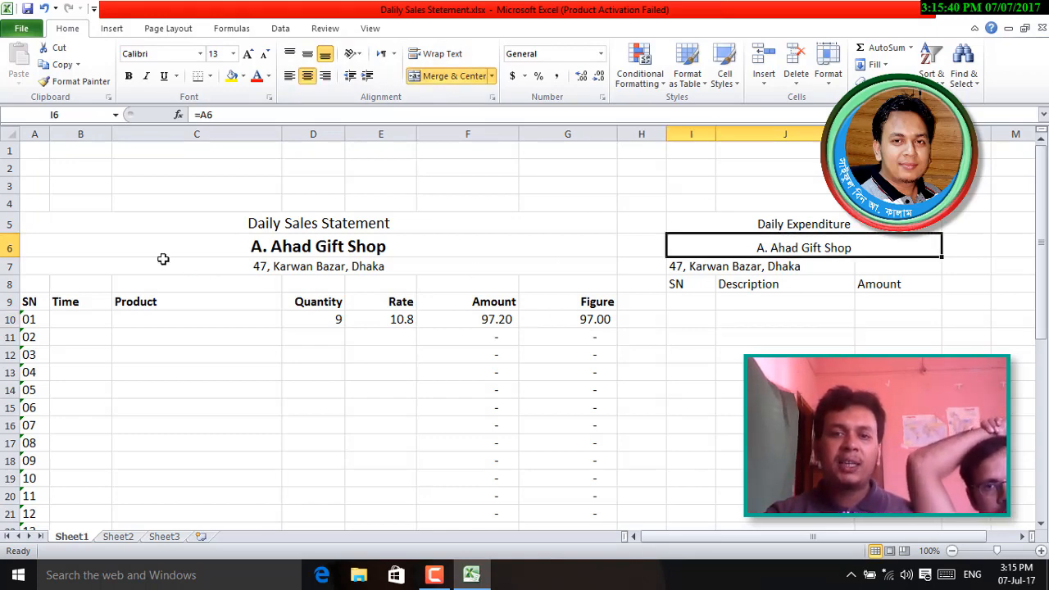
- Adjust row 6's height and middle-align both shop names vertically
{"action": "left_click_drag", "start_coordinate": [10, 259], "coordinate": [11, 278]}
{"action": "left_click", "coordinate": [320, 262]}
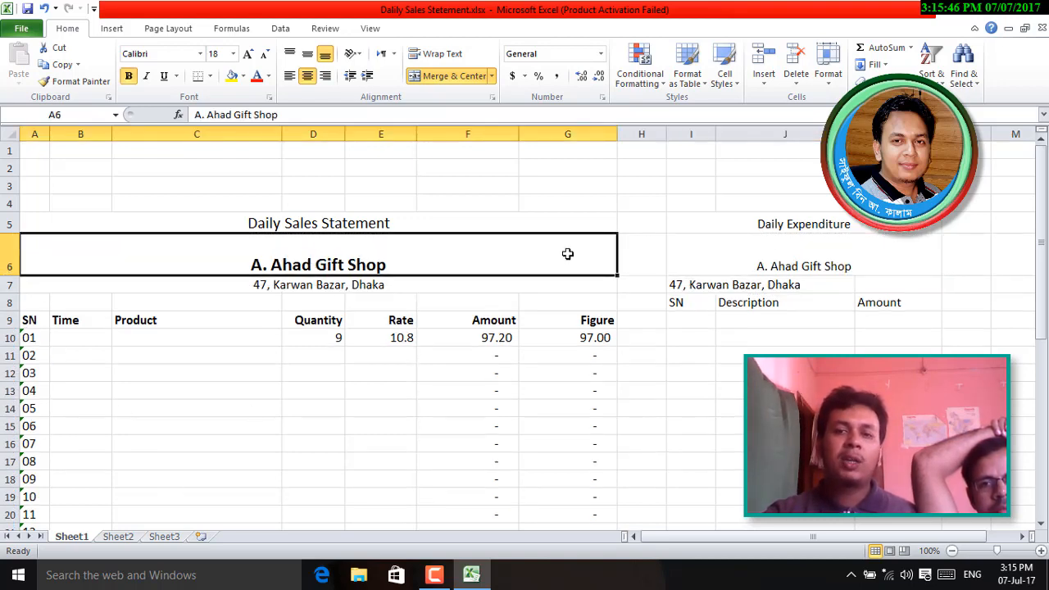
{"action": "left_click", "coordinate": [807, 250]}
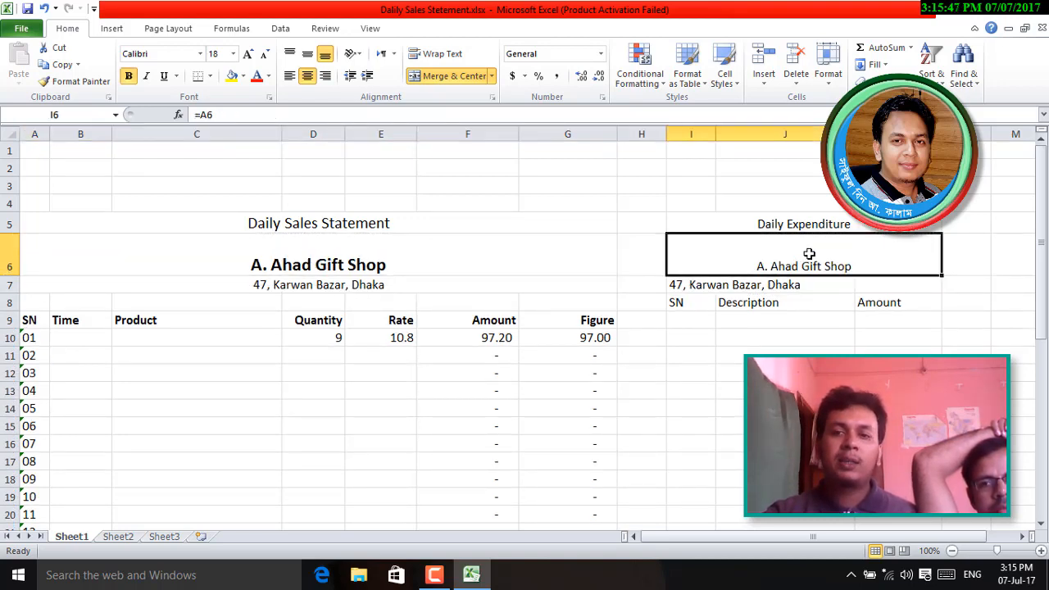
{"action": "left_click", "coordinate": [7, 259]}
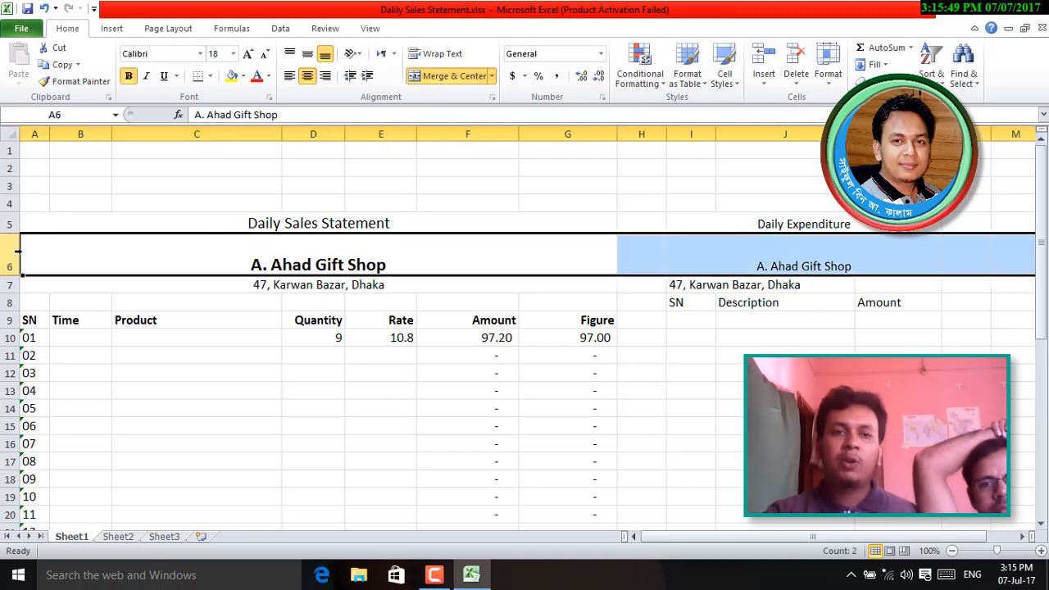
{"action": "left_click", "coordinate": [309, 55]}
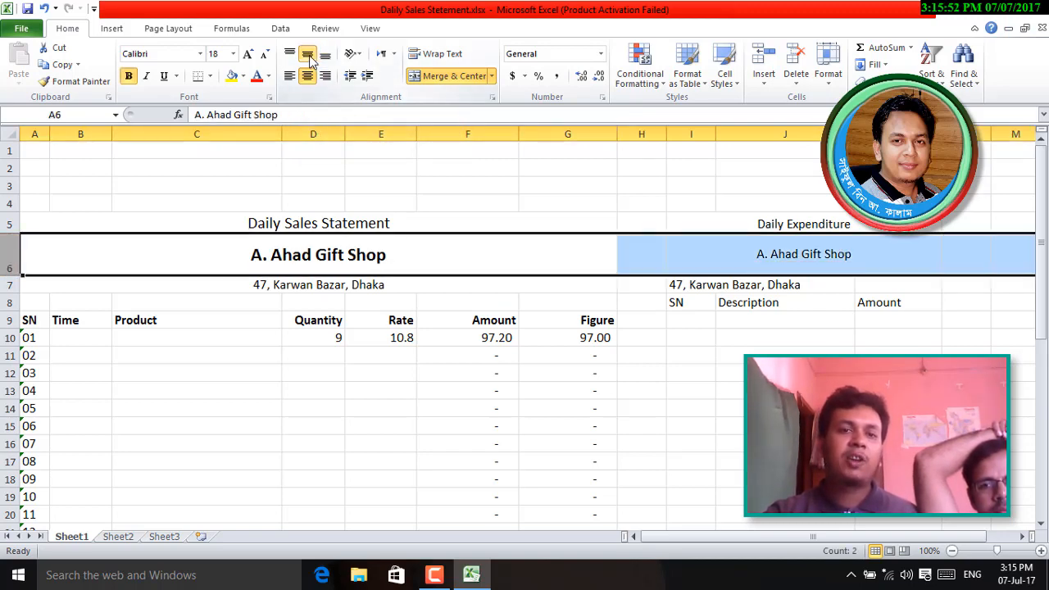
{"action": "left_click_drag", "start_coordinate": [14, 277], "coordinate": [18, 263]}
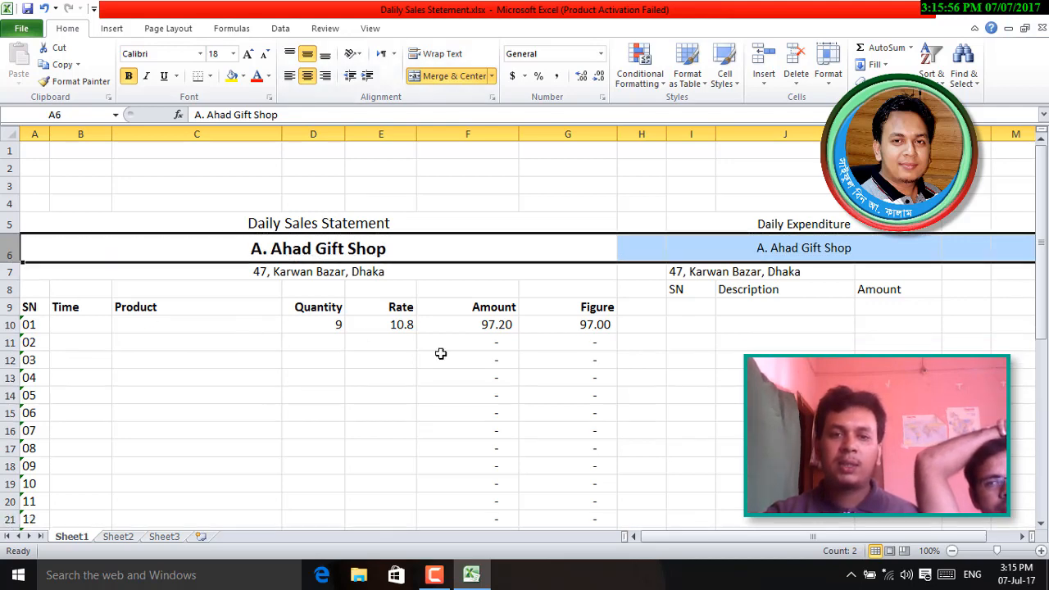
{"action": "left_click", "coordinate": [648, 373]}
- Make the side shop name bold at font size 15
{"action": "left_click", "coordinate": [773, 249]}
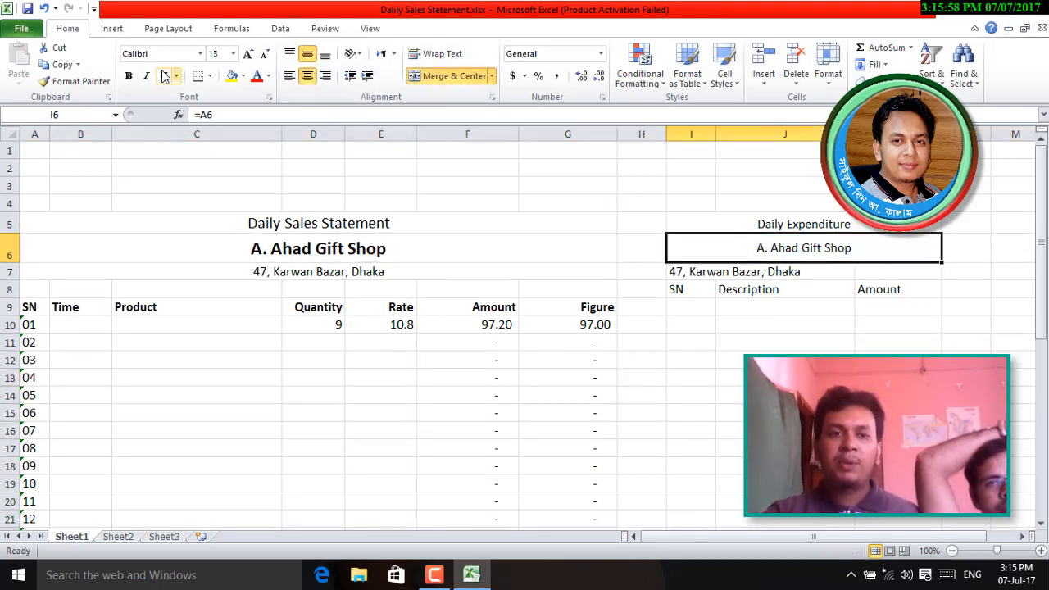
{"action": "left_click", "coordinate": [128, 75]}
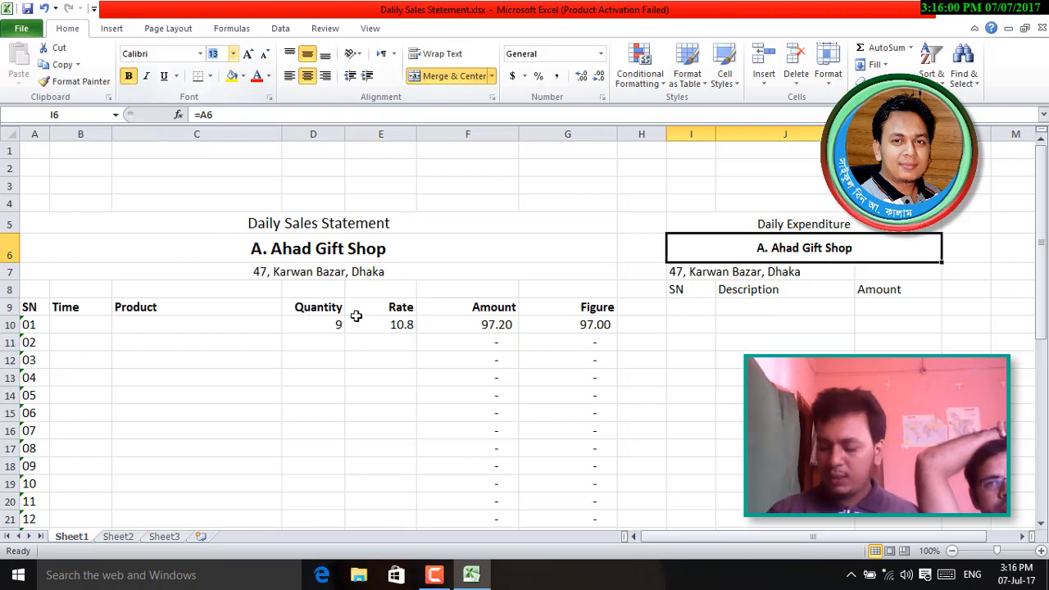
{"action": "type", "text": "15"}
{"action": "key", "text": "Return"}
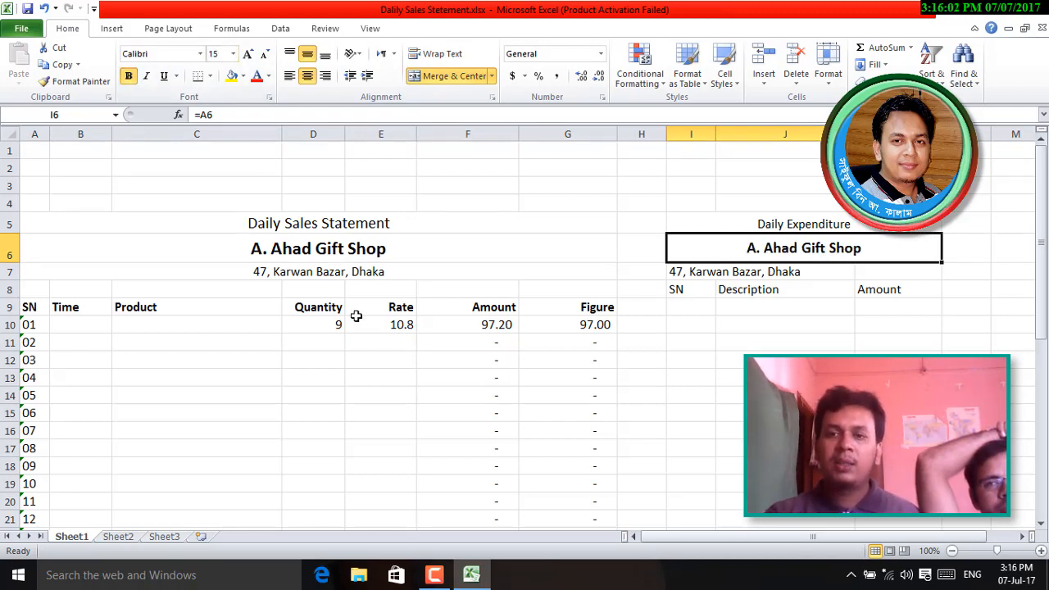
- Merge and centre the side address across columns I–K
{"action": "left_click", "coordinate": [738, 274]}
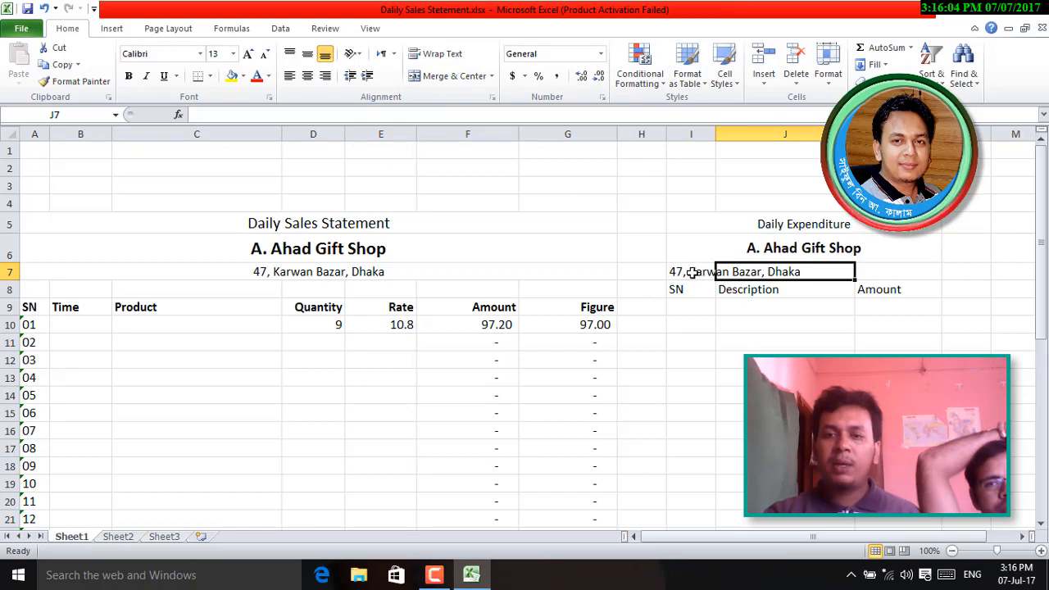
{"action": "left_click_drag", "start_coordinate": [693, 273], "coordinate": [866, 271]}
{"action": "left_click", "coordinate": [455, 75]}
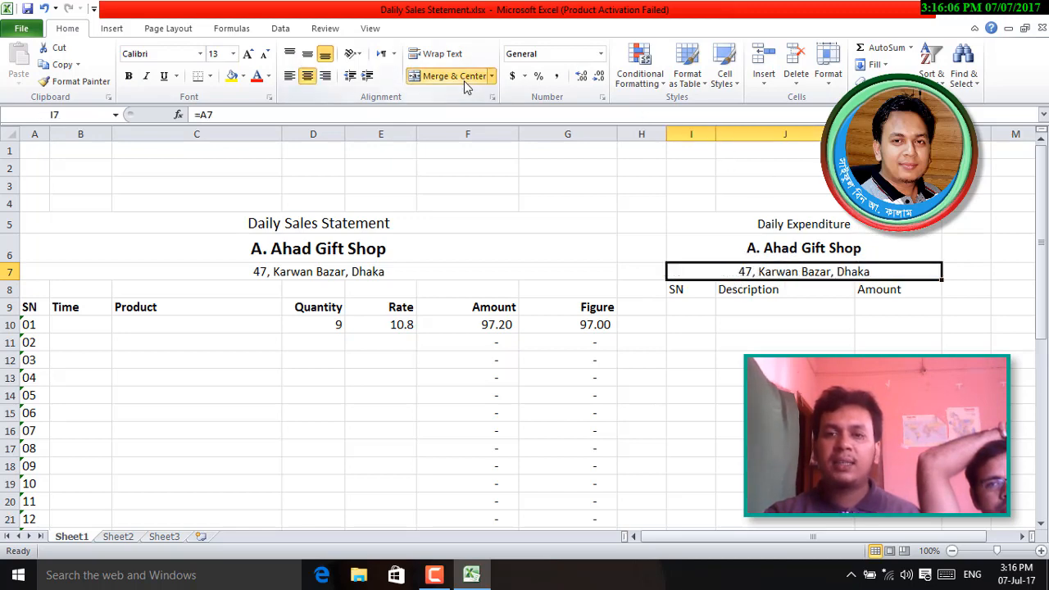
{"action": "left_click", "coordinate": [893, 413]}
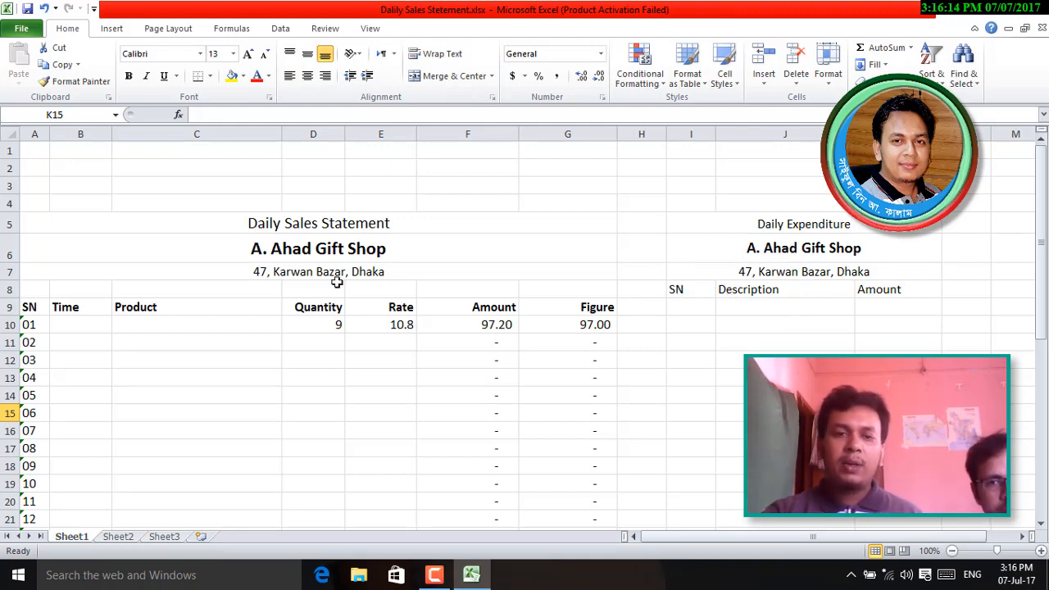
- Move the SN, Description and Amount headers from I8:K8 down to I9:K9
{"action": "left_click", "coordinate": [10, 289]}
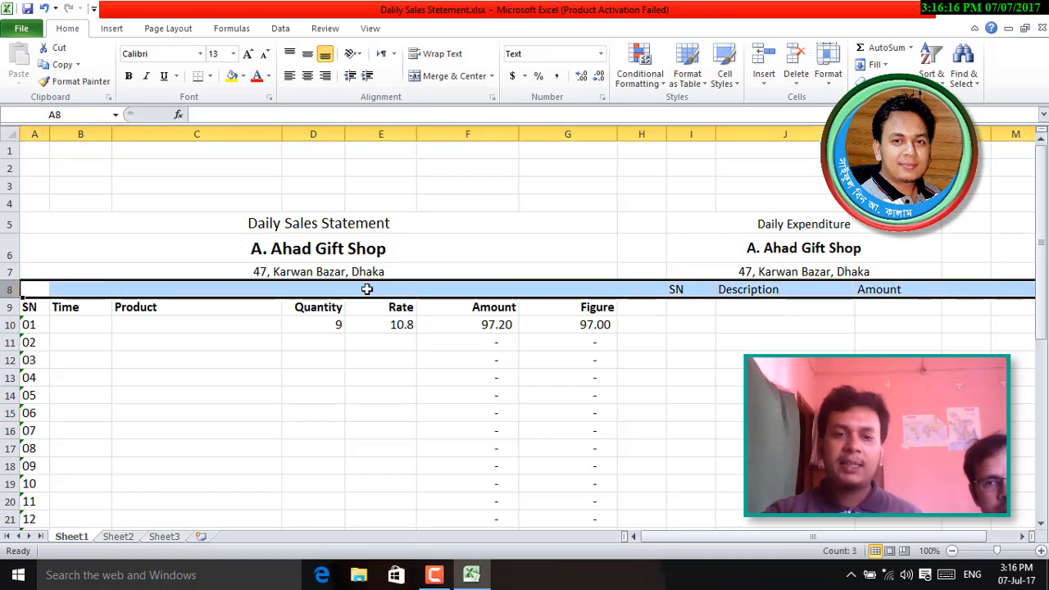
{"action": "left_click", "coordinate": [784, 290]}
{"action": "left_click_drag", "start_coordinate": [686, 290], "coordinate": [902, 292]}
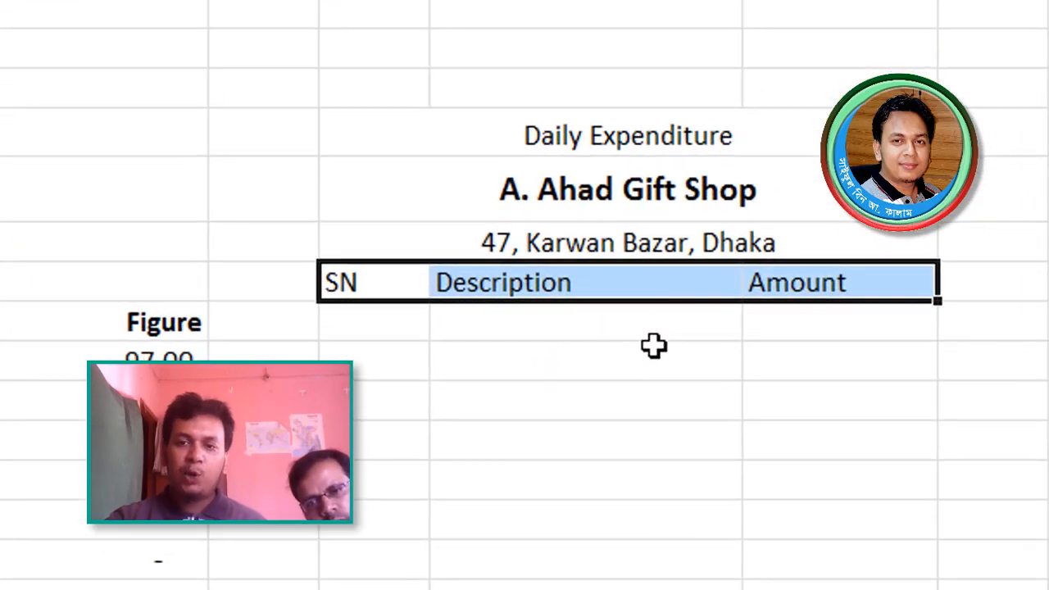
{"action": "left_click_drag", "start_coordinate": [650, 299], "coordinate": [654, 332]}
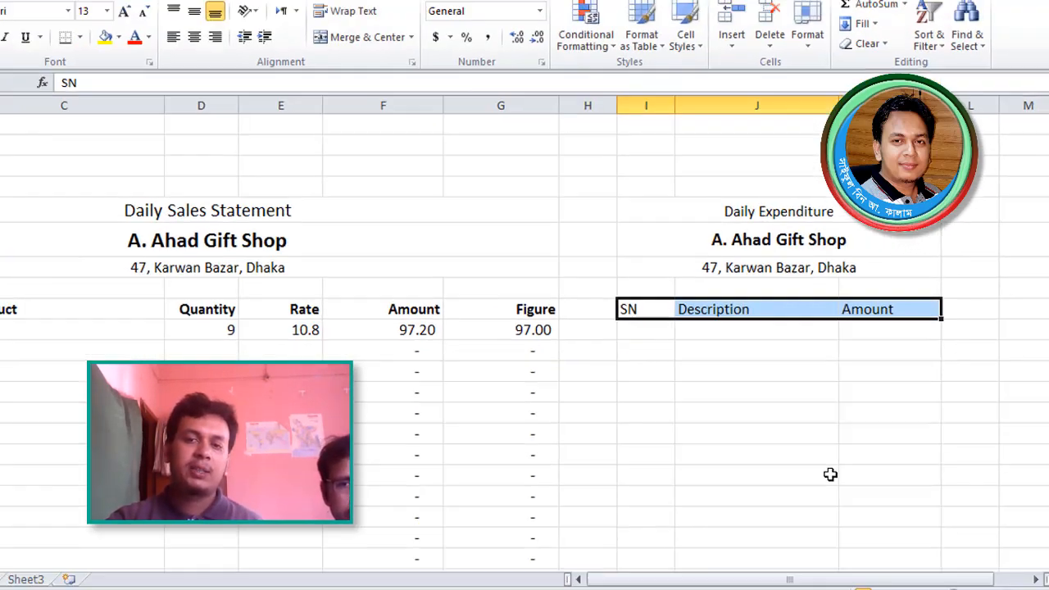
{"action": "left_click", "coordinate": [849, 443]}
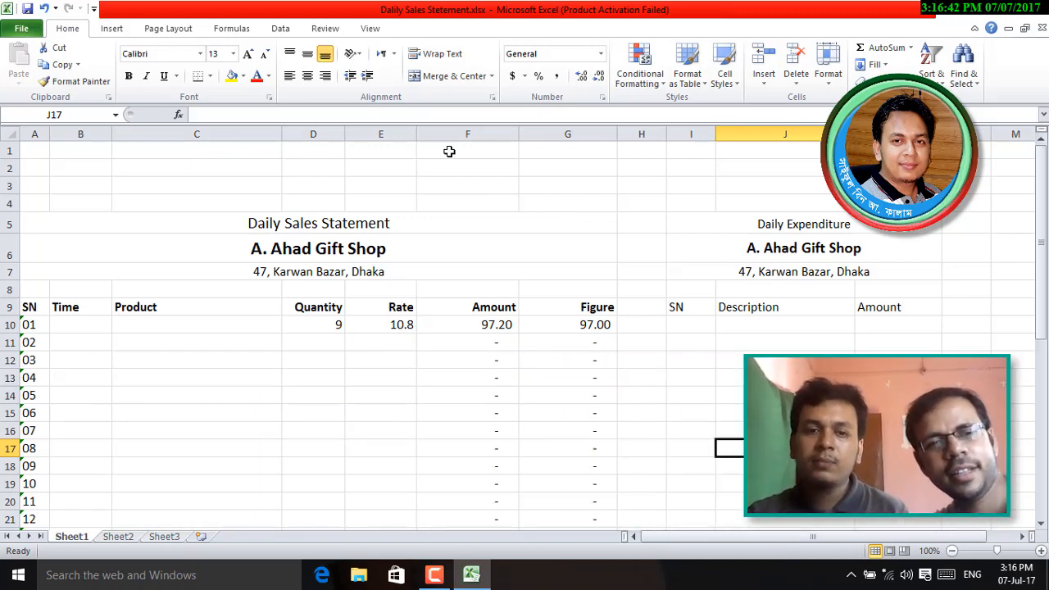
- Undo an accidental move of the 10.8 rate out of cell E10
{"action": "left_click", "coordinate": [404, 325]}
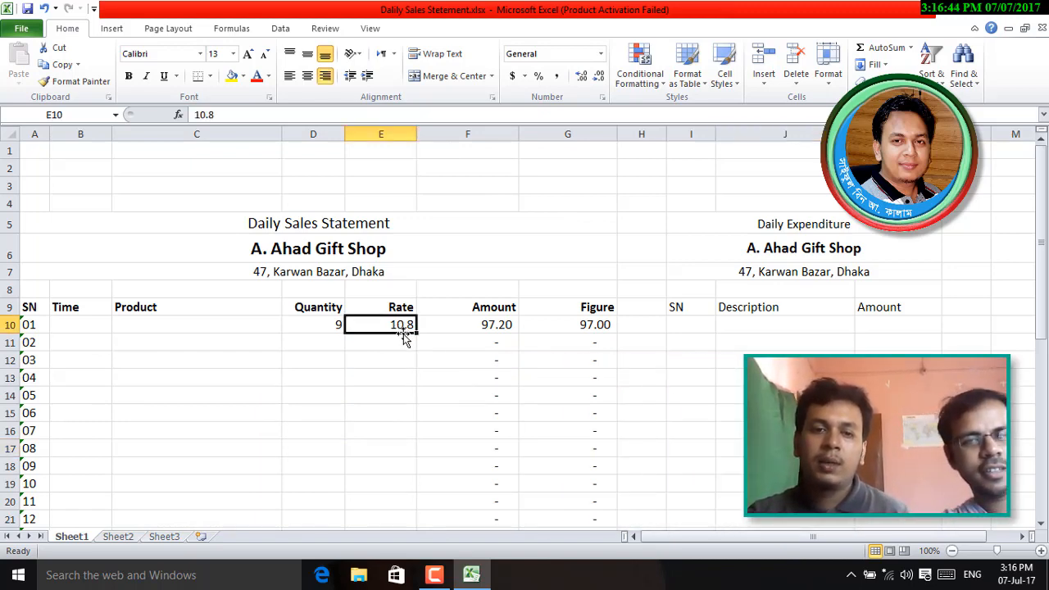
{"action": "left_click_drag", "start_coordinate": [400, 334], "coordinate": [177, 484]}
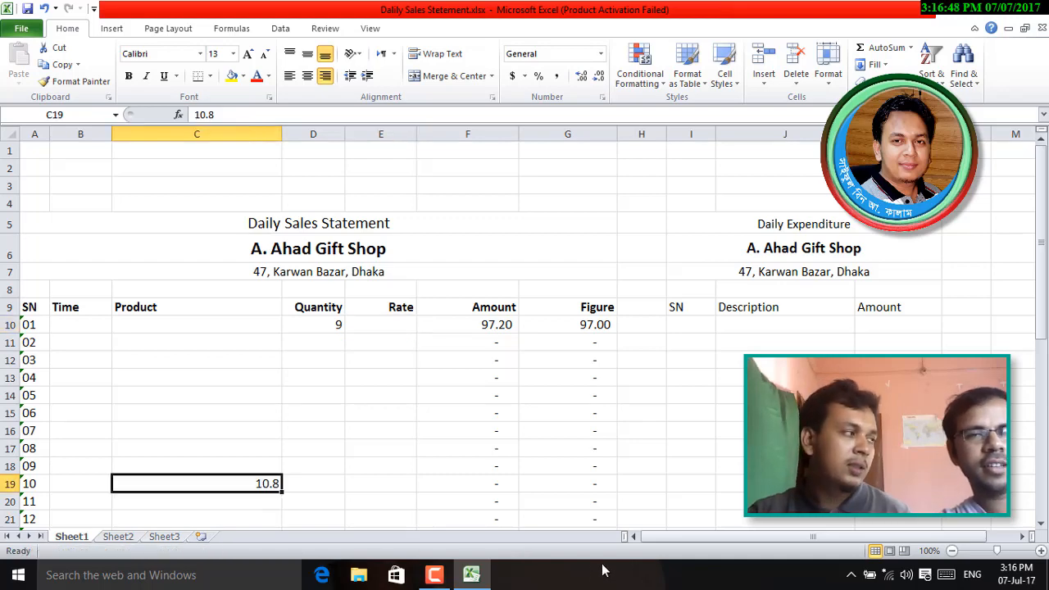
{"action": "key", "text": "ctrl+z"}
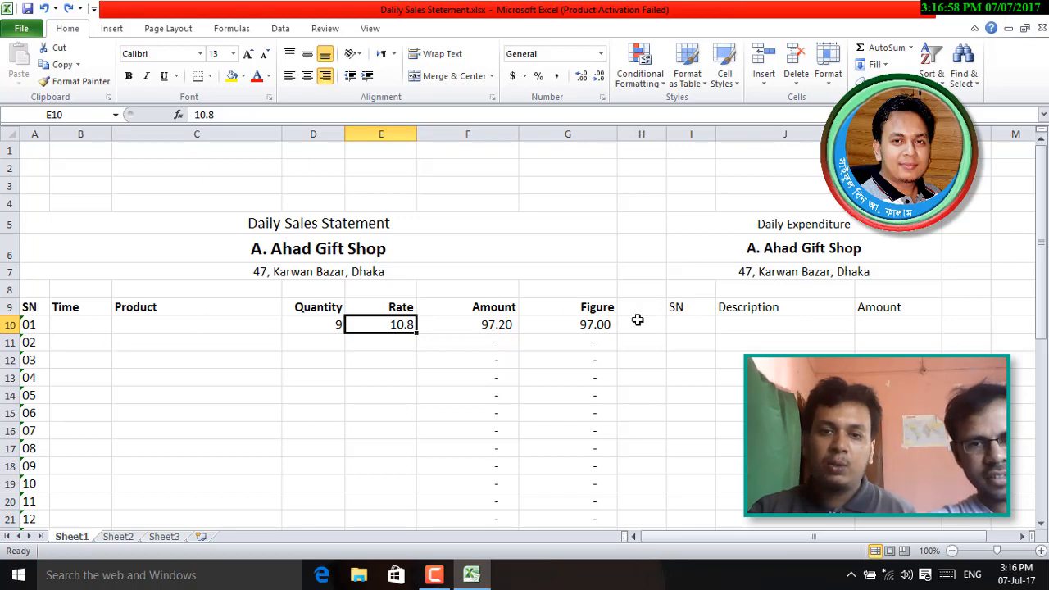
- Make the SN, Description and Amount headers in I9:K9 bold
{"action": "left_click_drag", "start_coordinate": [683, 308], "coordinate": [901, 308]}
{"action": "left_click", "coordinate": [128, 75]}
{"action": "left_click", "coordinate": [730, 431]}
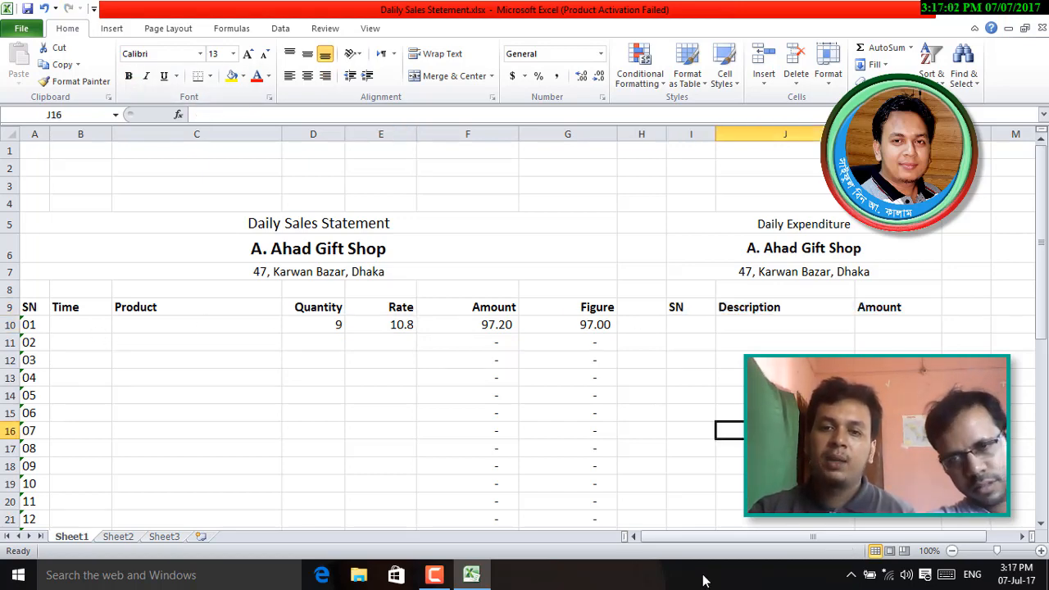
{"action": "left_click", "coordinate": [691, 327]}
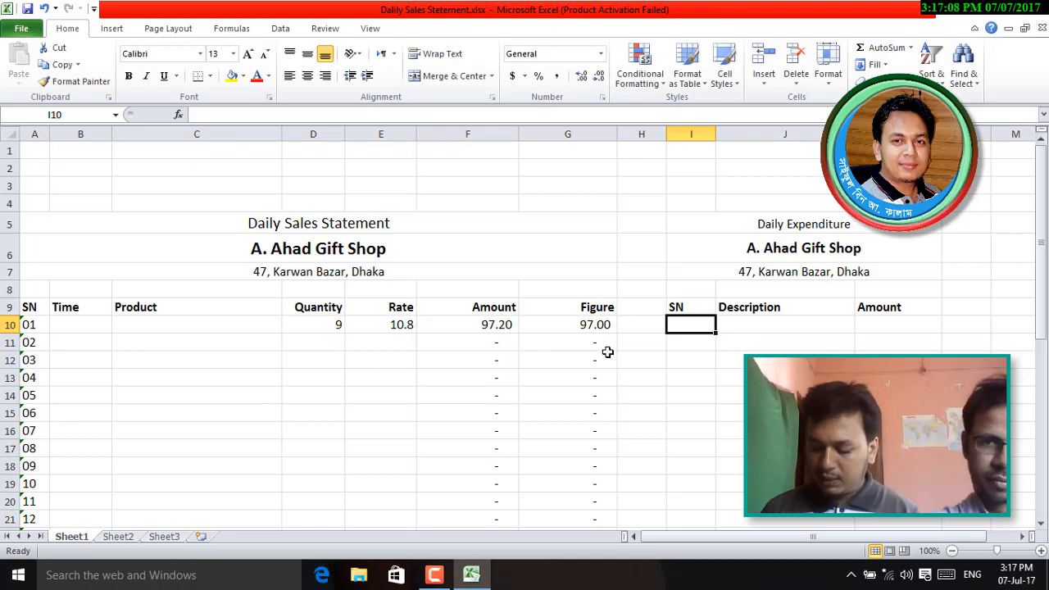
- Format the SN column I as Text so serial numbers keep their leading zeros
{"action": "type", "text": "01"}
{"action": "key", "text": "Return"}
{"action": "type", "text": "02"}
{"action": "key", "text": "Return"}
{"action": "left_click", "coordinate": [684, 325]}
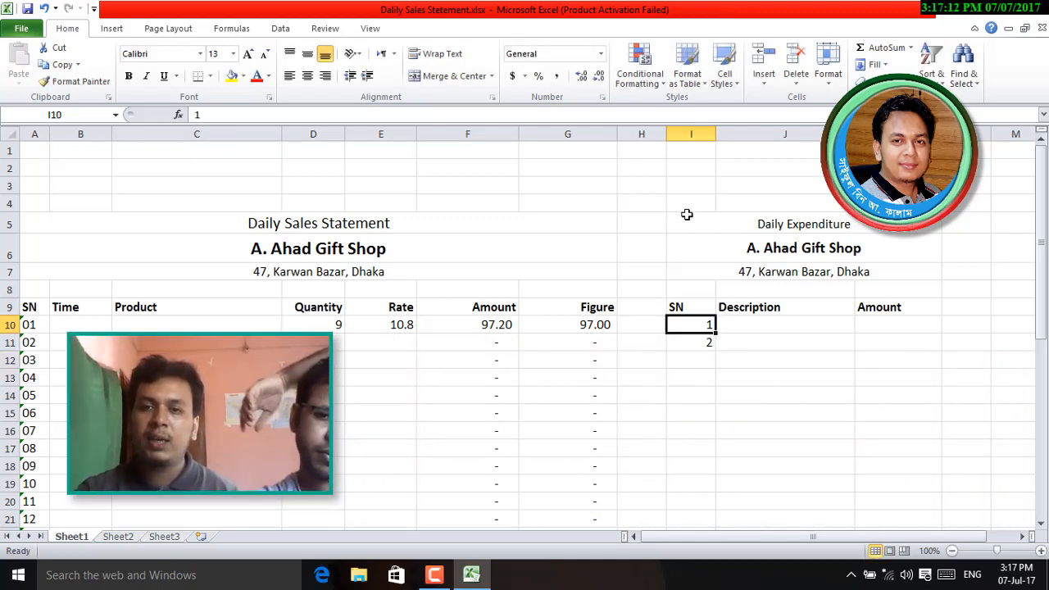
{"action": "left_click", "coordinate": [691, 133]}
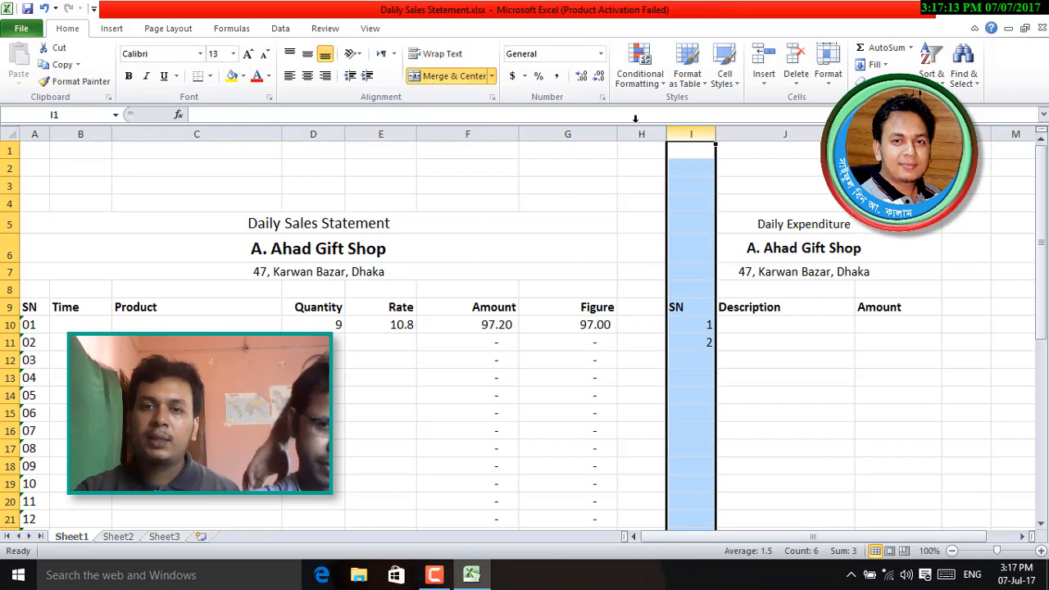
{"action": "left_click", "coordinate": [600, 53]}
{"action": "scroll", "coordinate": [599, 279], "scroll_direction": "down", "scroll_amount": 1}
{"action": "left_click", "coordinate": [582, 382]}
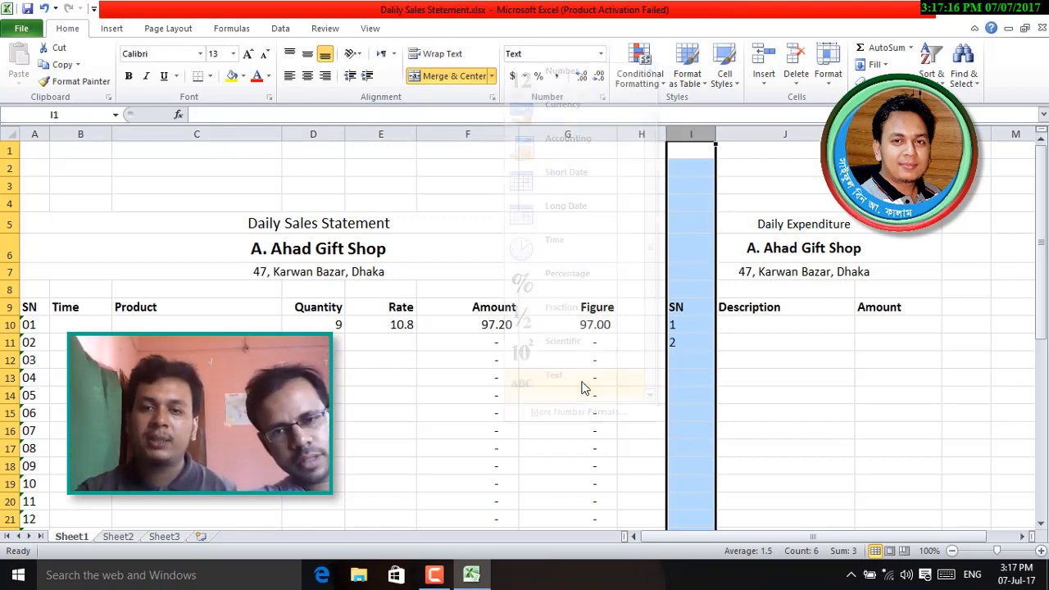
- Enter 01 and 02 in I10:I11 and fill the series down to 28 in I37
{"action": "left_click", "coordinate": [684, 324]}
{"action": "type", "text": "01"}
{"action": "key", "text": "Return"}
{"action": "type", "text": "02"}
{"action": "key", "text": "Return"}
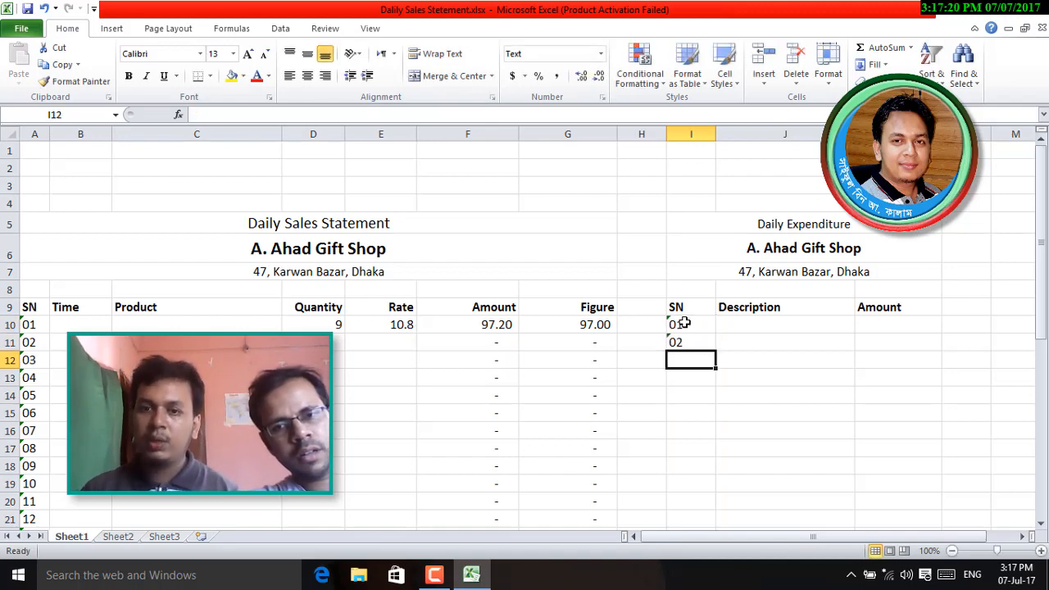
{"action": "mouse_move", "coordinate": [690, 325]}
{"action": "left_mouse_down"}
{"action": "mouse_move", "coordinate": [705, 518]}
{"action": "mouse_move", "coordinate": [703, 320]}
{"action": "left_mouse_up"}
- Widen the Description column J
{"action": "scroll", "coordinate": [703, 389], "scroll_direction": "up", "scroll_amount": 9}
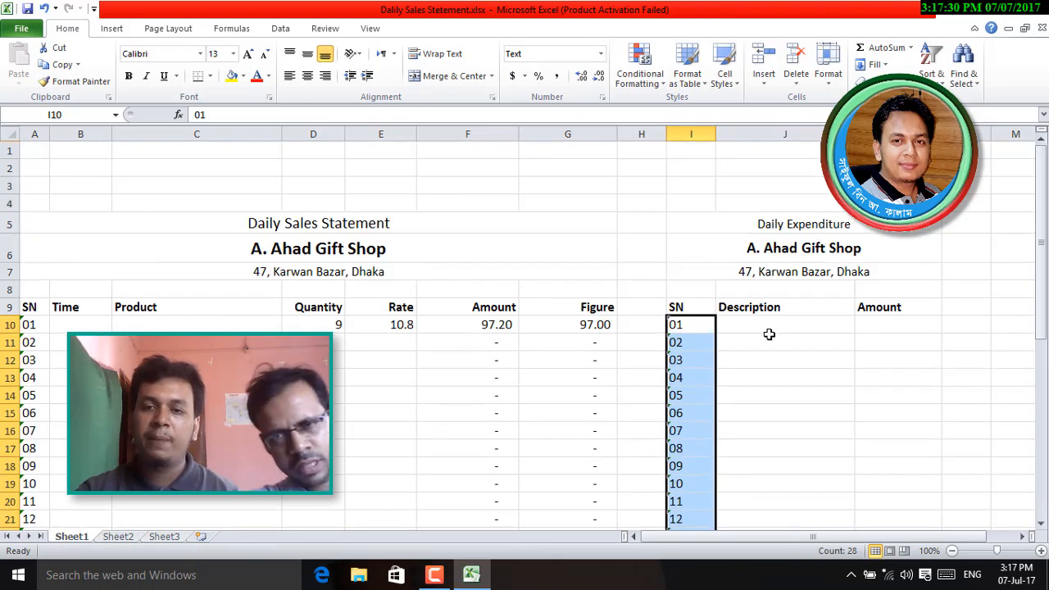
{"action": "left_click_drag", "start_coordinate": [855, 134], "coordinate": [892, 134]}
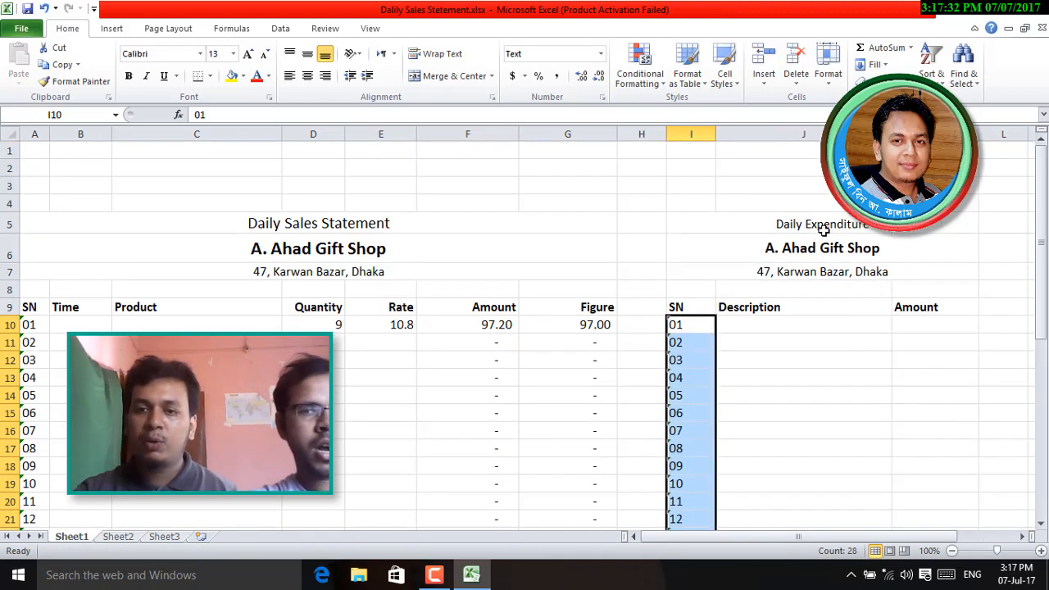
{"action": "left_click", "coordinate": [761, 324]}
- Make the sales Total row 38 bold
{"action": "left_click", "coordinate": [923, 326]}
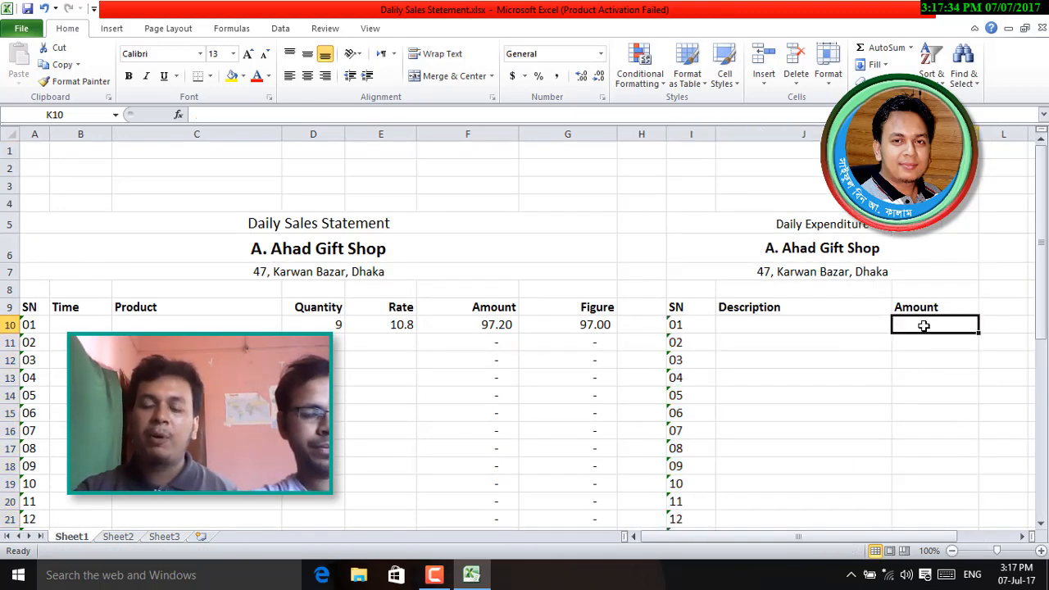
{"action": "scroll", "coordinate": [932, 336], "scroll_direction": "down", "scroll_amount": 3}
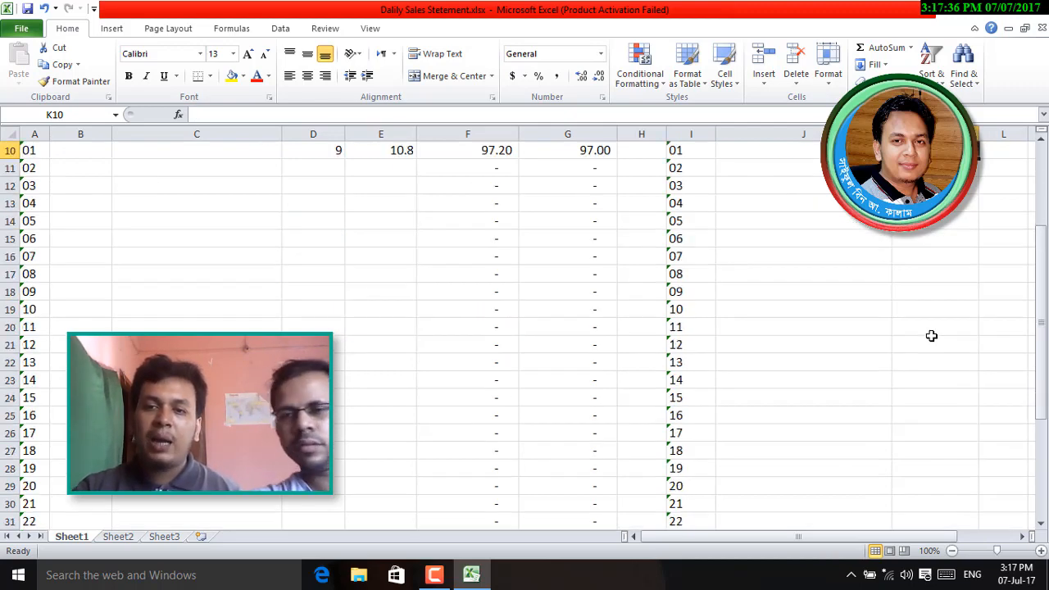
{"action": "scroll", "coordinate": [932, 336], "scroll_direction": "up", "scroll_amount": 2}
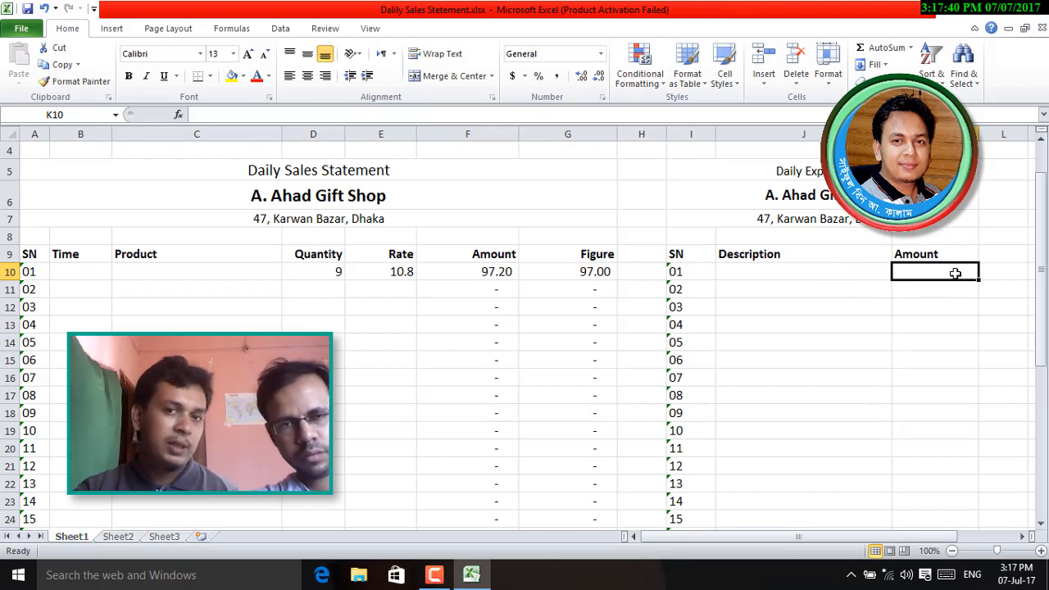
{"action": "scroll", "coordinate": [858, 375], "scroll_direction": "up", "scroll_amount": 1}
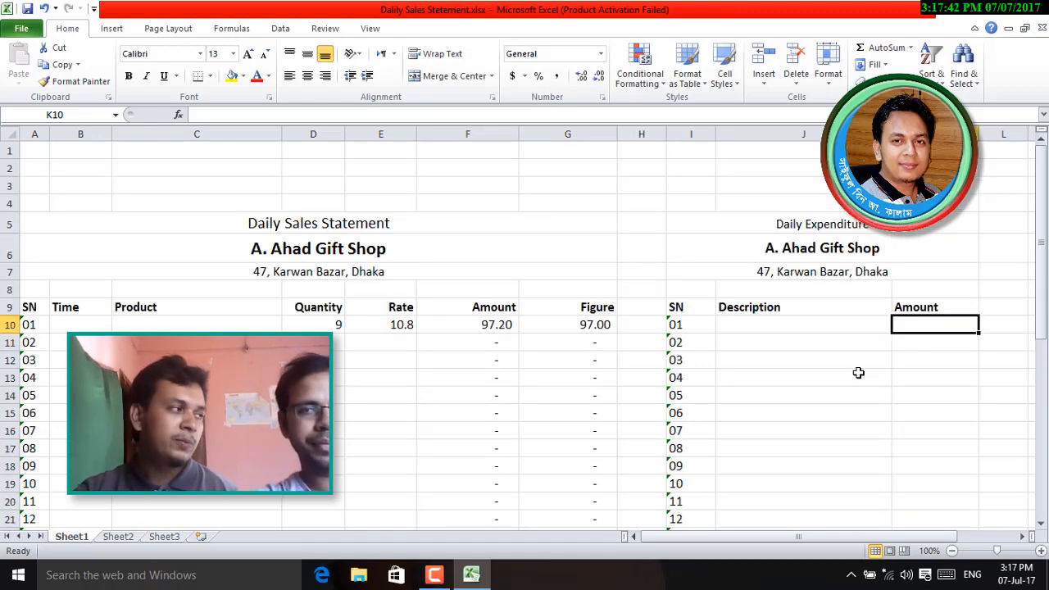
{"action": "scroll", "coordinate": [859, 371], "scroll_direction": "down", "scroll_amount": 3}
{"action": "scroll", "coordinate": [860, 370], "scroll_direction": "up", "scroll_amount": 2}
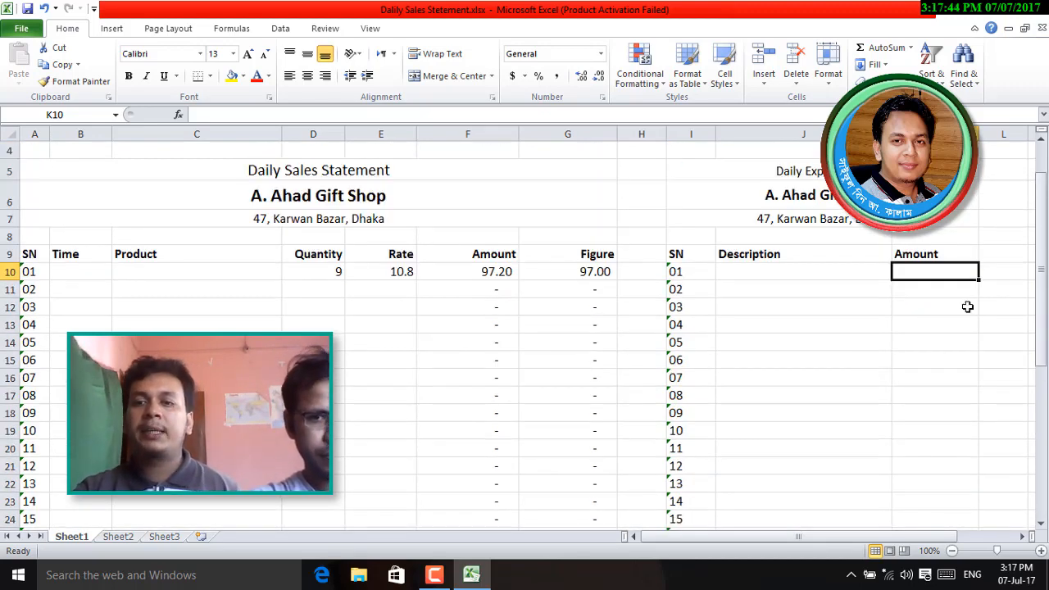
{"action": "scroll", "coordinate": [926, 378], "scroll_direction": "down", "scroll_amount": 8}
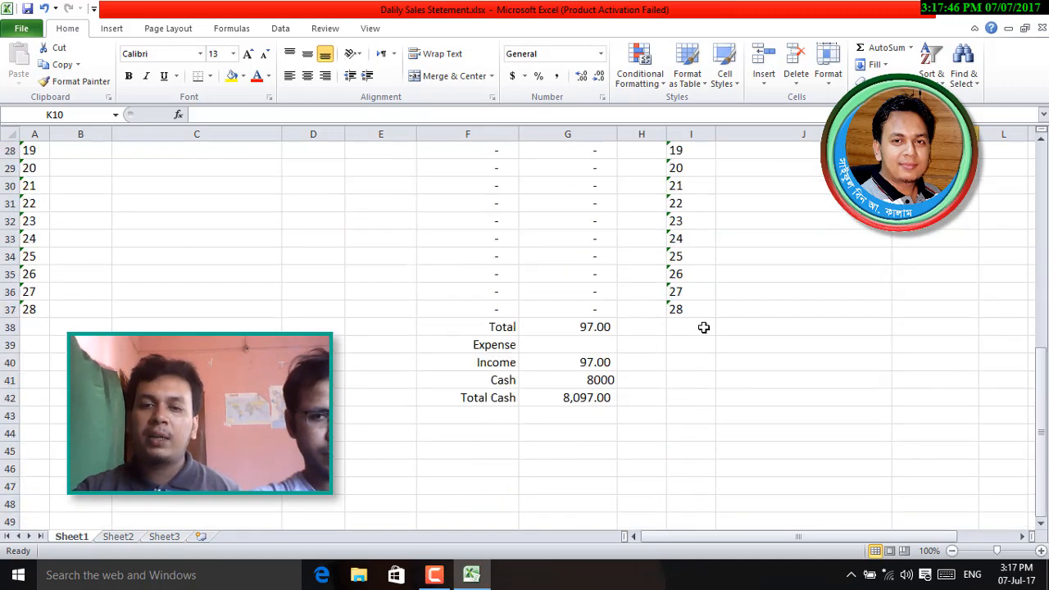
{"action": "left_click", "coordinate": [8, 326]}
{"action": "left_click", "coordinate": [128, 75]}
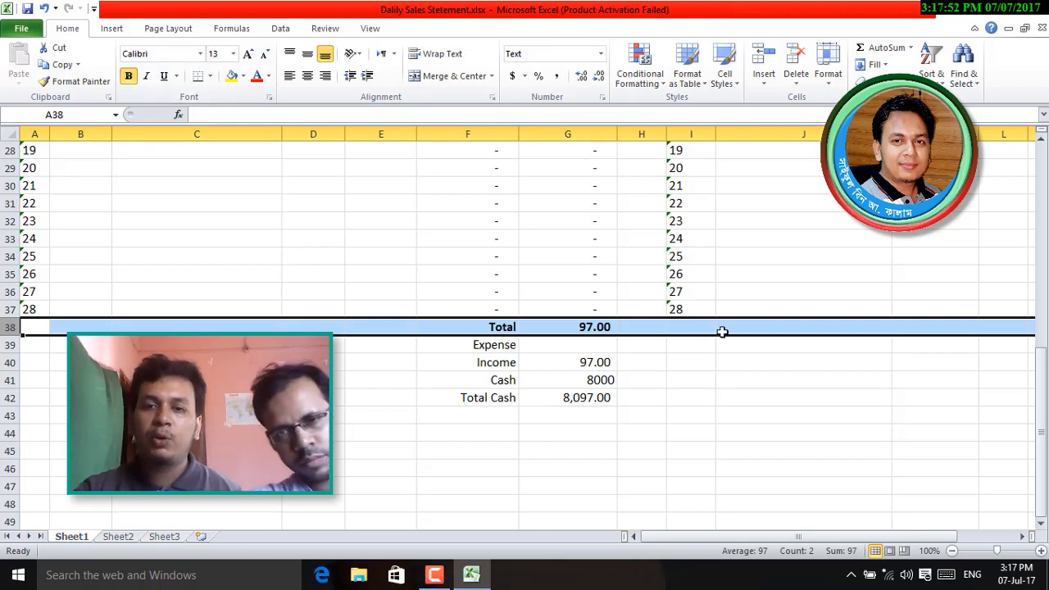
{"action": "left_click", "coordinate": [690, 327]}
{"action": "scroll", "coordinate": [781, 410], "scroll_direction": "up", "scroll_amount": 8}
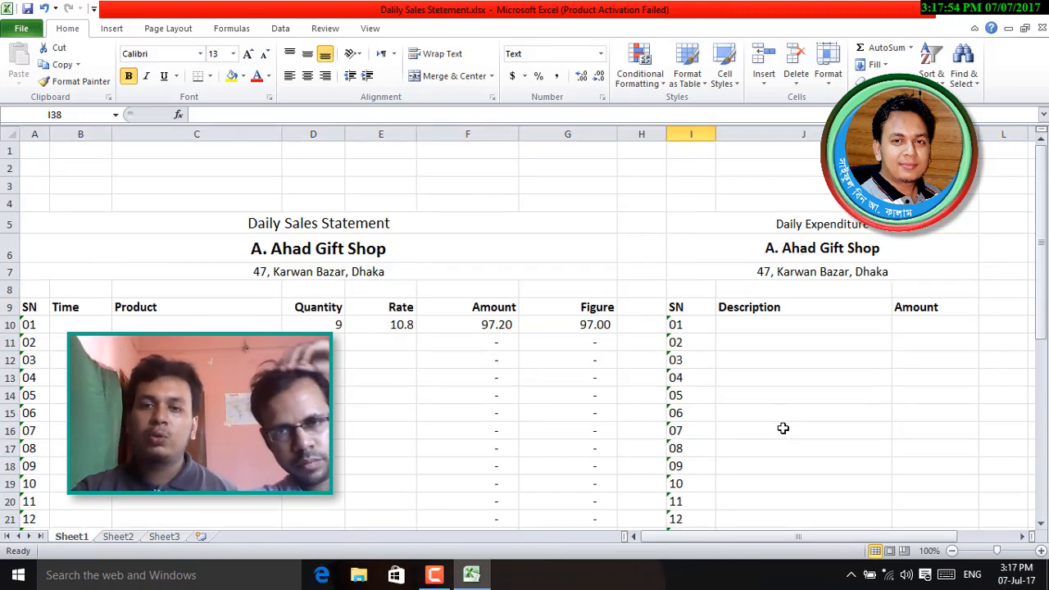
{"action": "scroll", "coordinate": [782, 428], "scroll_direction": "down", "scroll_amount": 3}
{"action": "scroll", "coordinate": [773, 467], "scroll_direction": "down", "scroll_amount": 3}
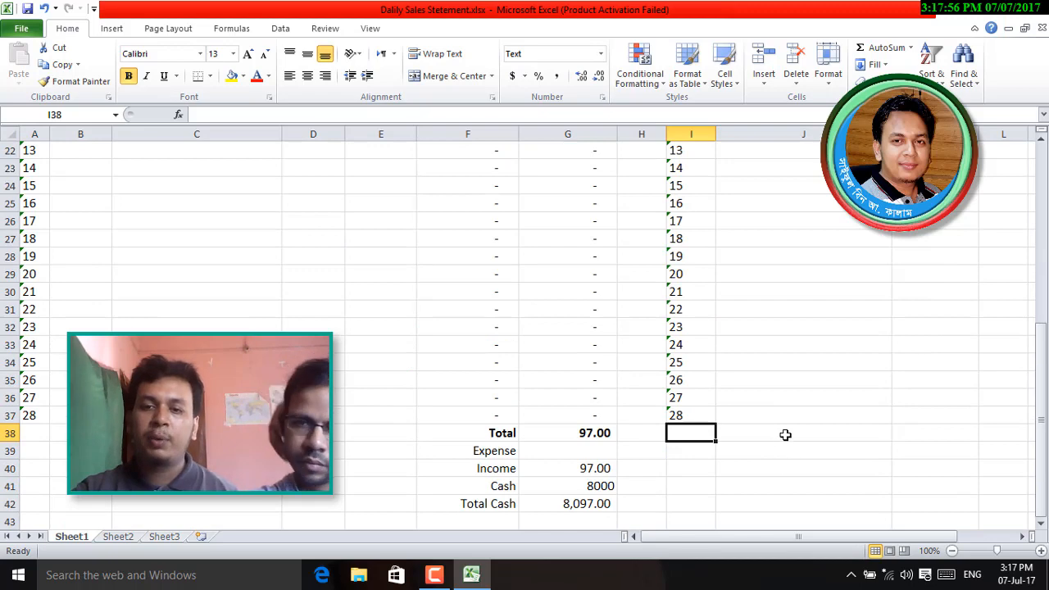
{"action": "left_click", "coordinate": [786, 434]}
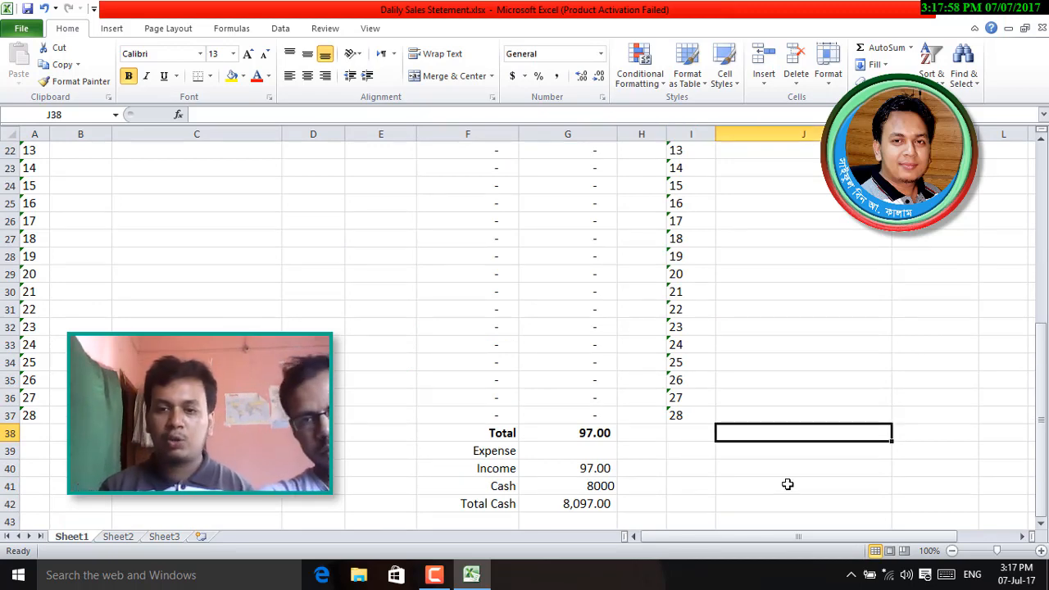
- Label J38 'Total Expense' and make K38 sum K10:K37, currently showing 0
{"action": "type", "text": "Total Ex"}
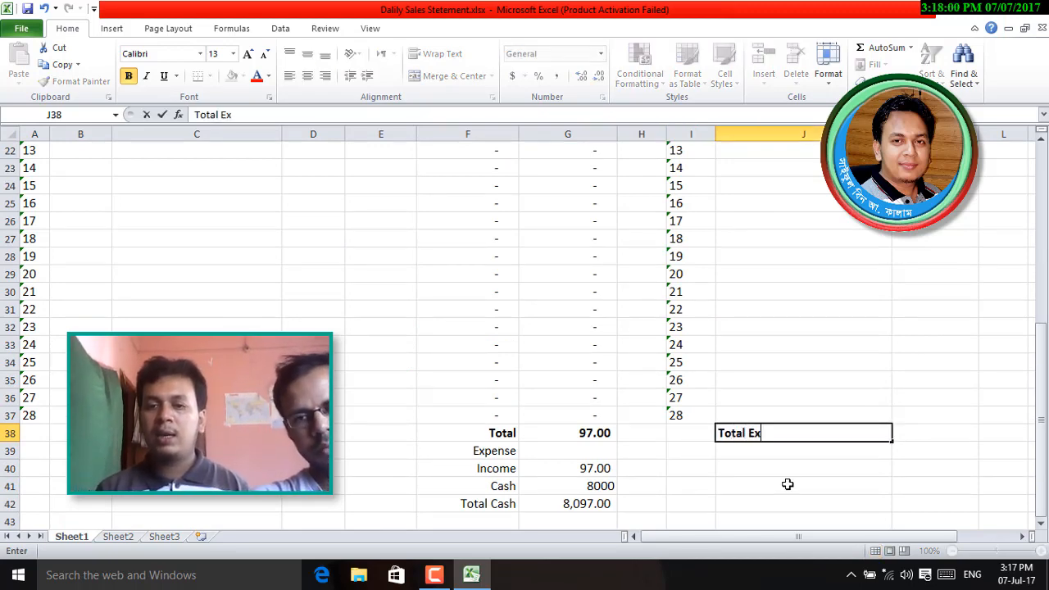
{"action": "type", "text": "pense"}
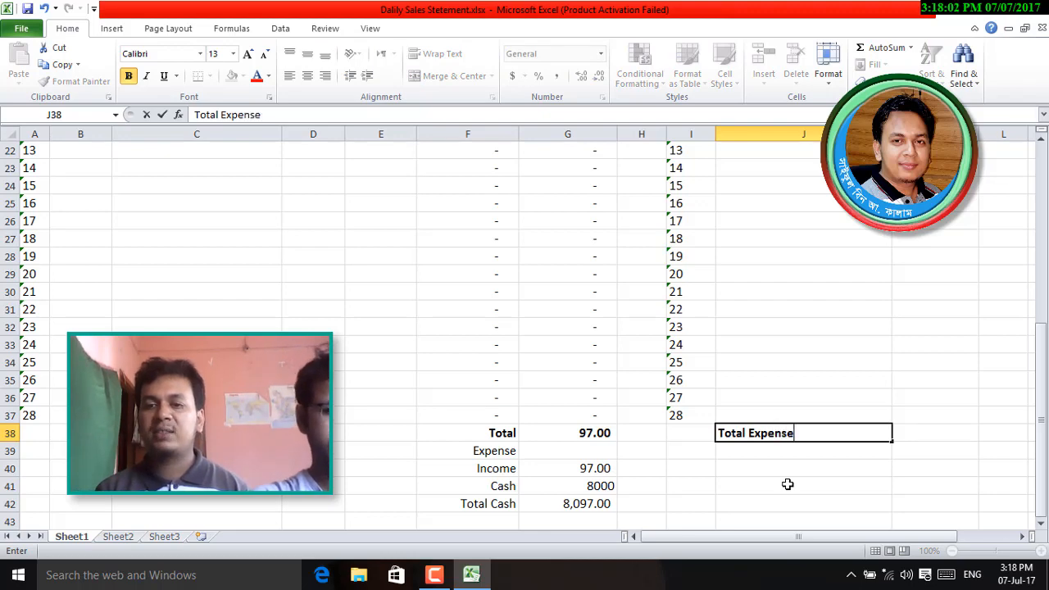
{"action": "key", "text": "Tab"}
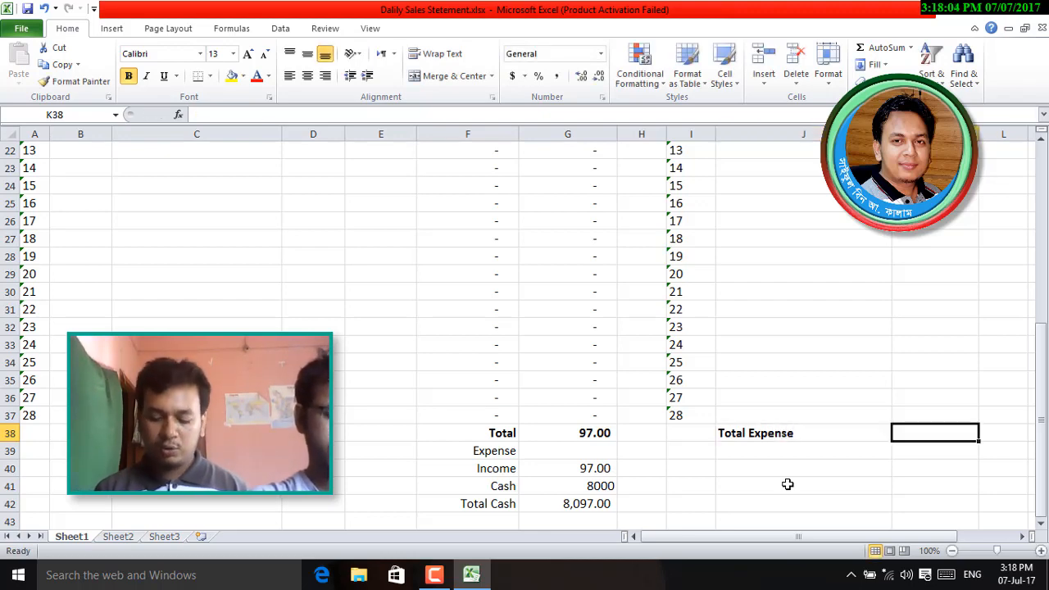
{"action": "left_click", "coordinate": [886, 51]}
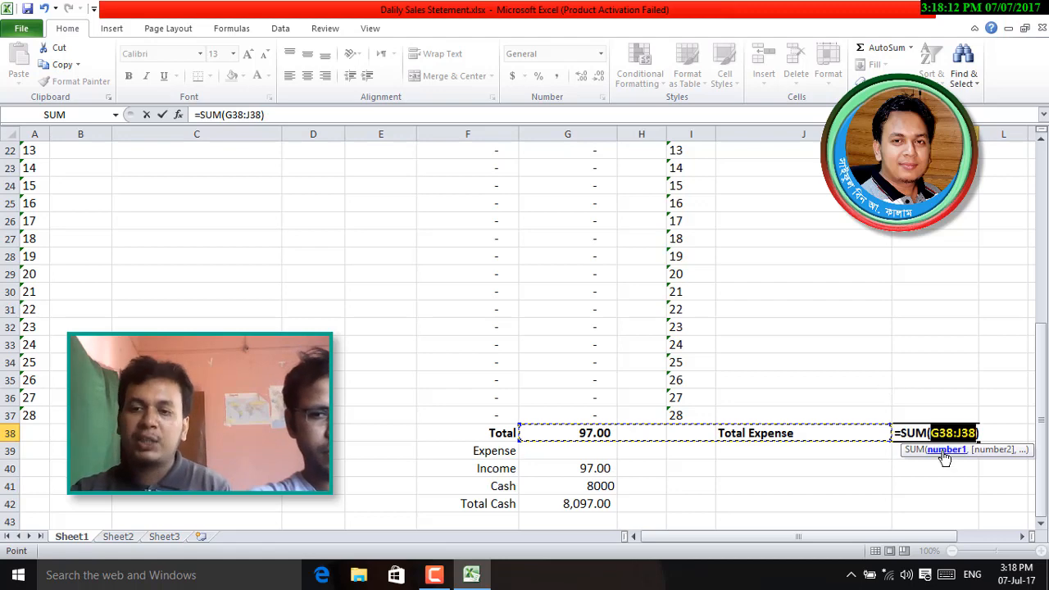
{"action": "key", "text": "BackSpace"}
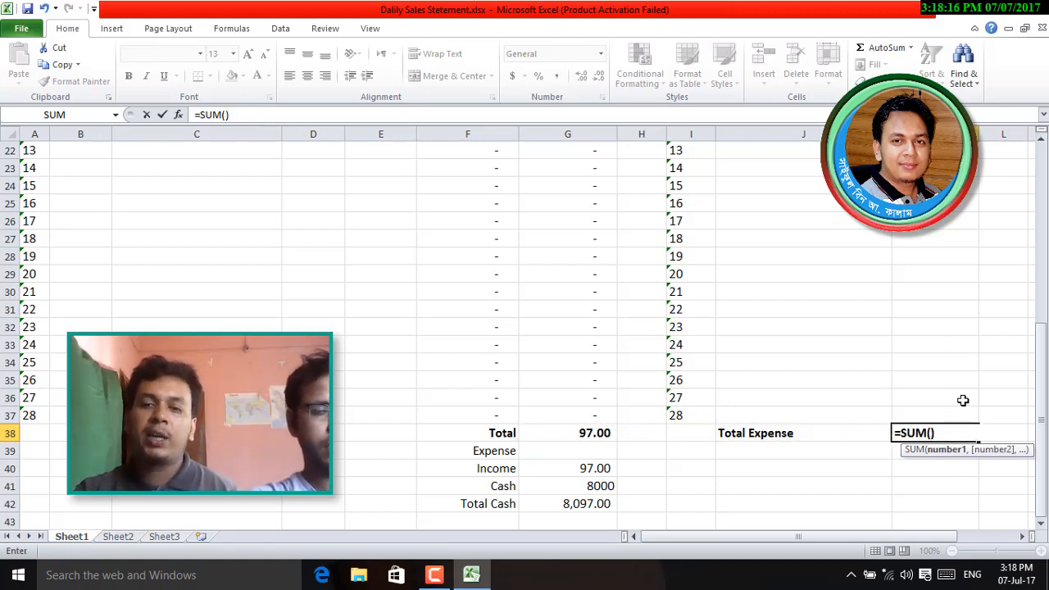
{"action": "scroll", "coordinate": [959, 385], "scroll_direction": "up", "scroll_amount": 7}
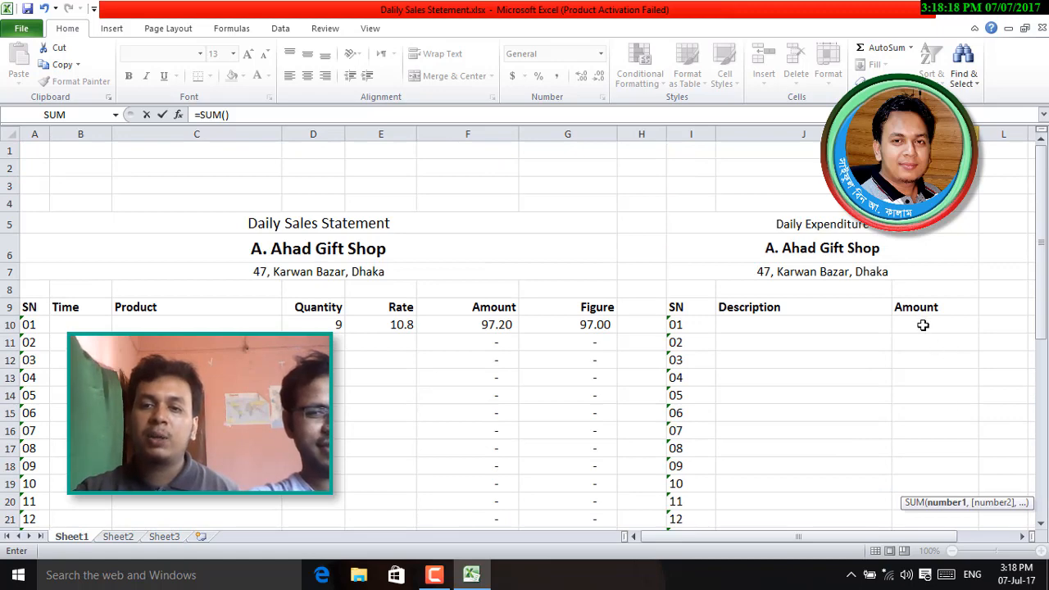
{"action": "left_click_drag", "start_coordinate": [923, 325], "coordinate": [927, 488]}
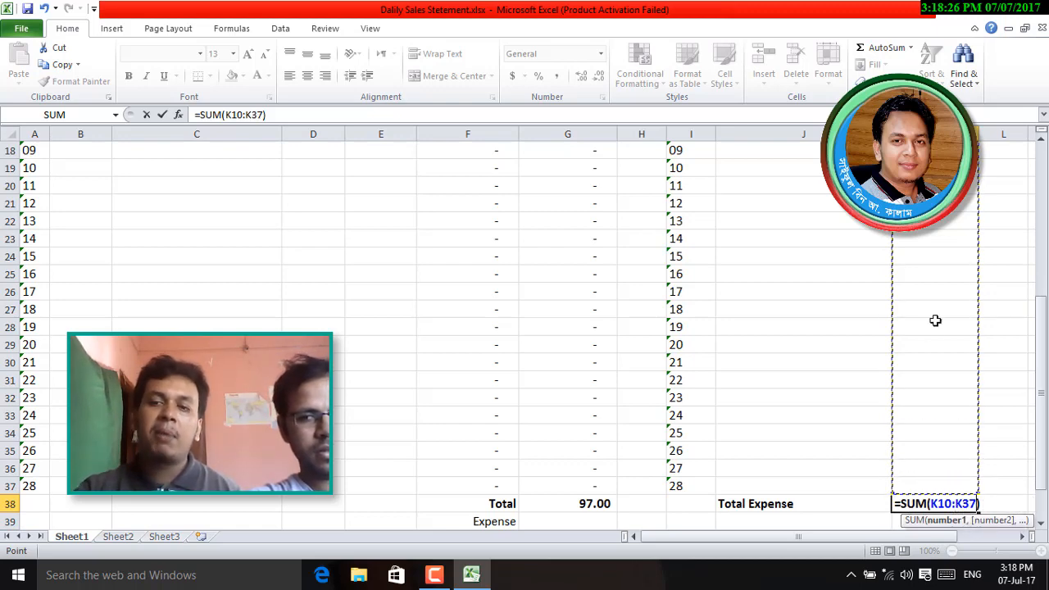
{"action": "key", "text": "Return"}
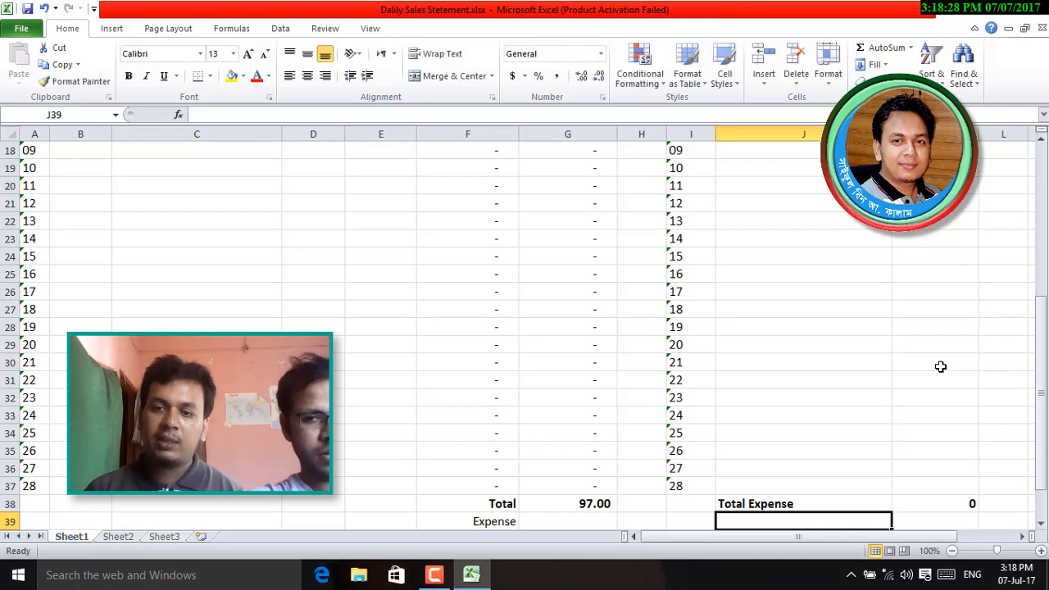
{"action": "left_click", "coordinate": [941, 510]}
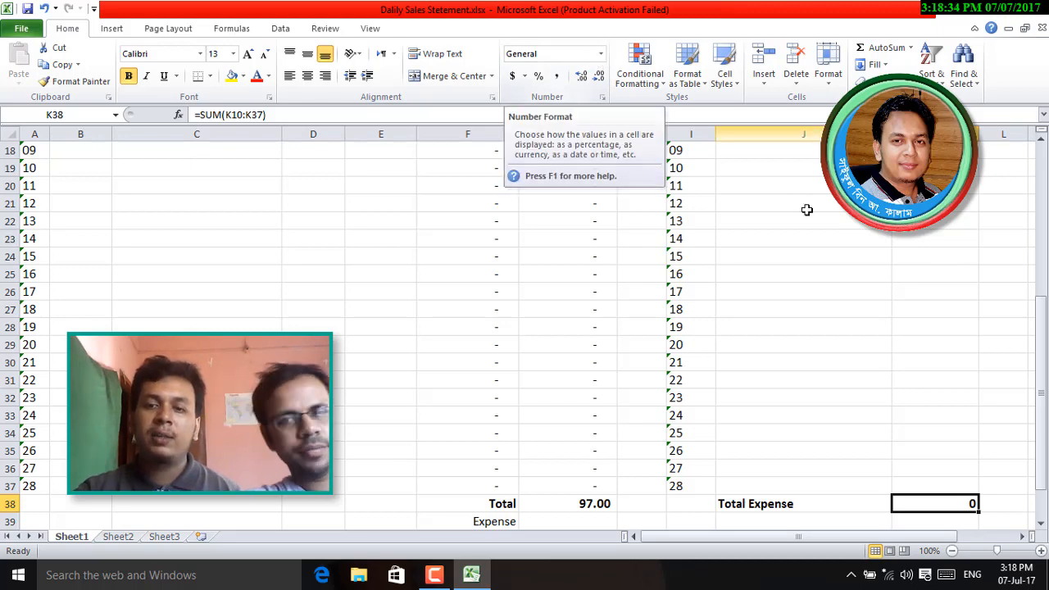
- Enter test expenses 50 and 20 in K26:K27, then clear them
{"action": "left_click", "coordinate": [935, 295]}
{"action": "type", "text": "50"}
{"action": "key", "text": "Return"}
{"action": "type", "text": "20"}
{"action": "key", "text": "Return"}
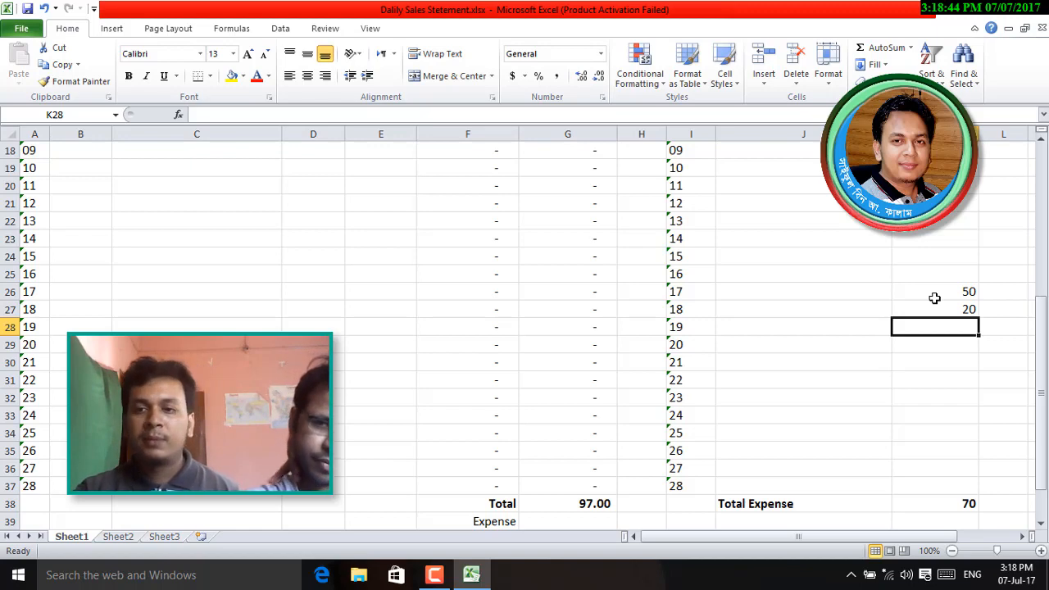
{"action": "left_click", "coordinate": [967, 291]}
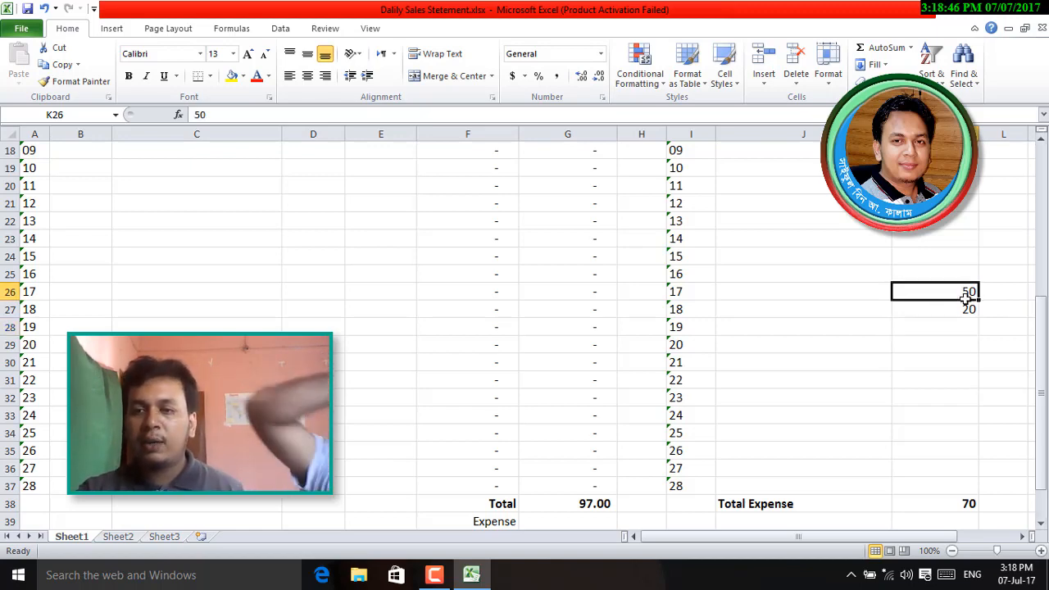
{"action": "left_click_drag", "start_coordinate": [967, 291], "coordinate": [967, 309]}
{"action": "key", "text": "Delete"}
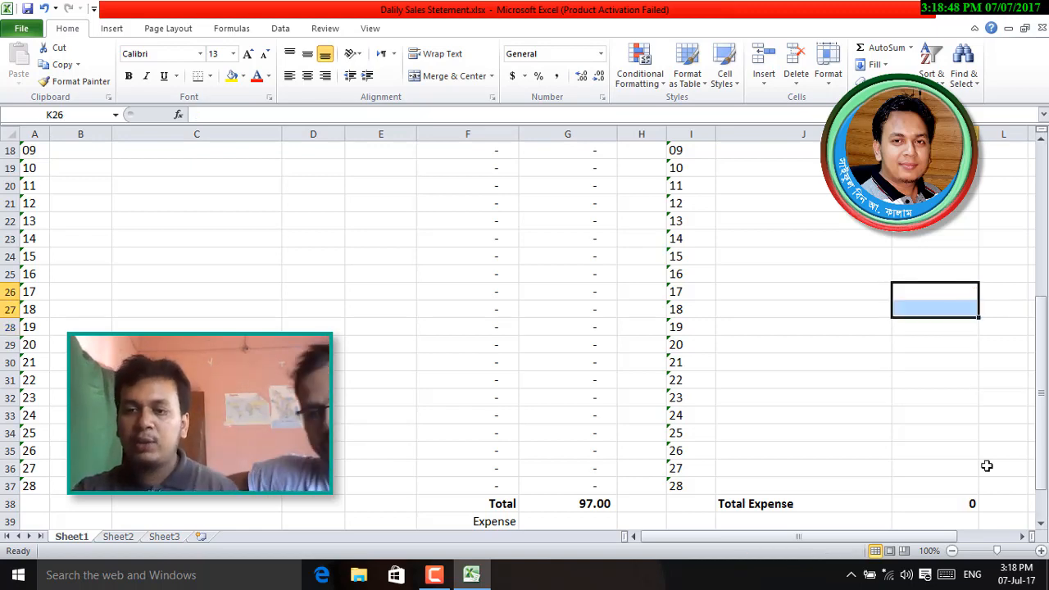
- Format K38 as Accounting with the currency symbol set to None
{"action": "left_click", "coordinate": [943, 501]}
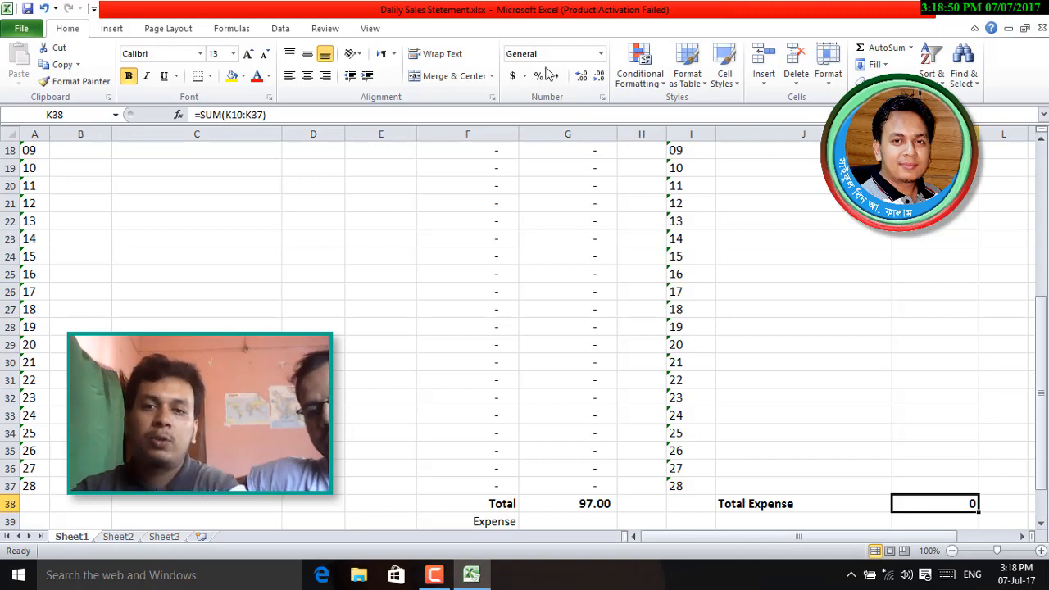
{"action": "left_click", "coordinate": [601, 53]}
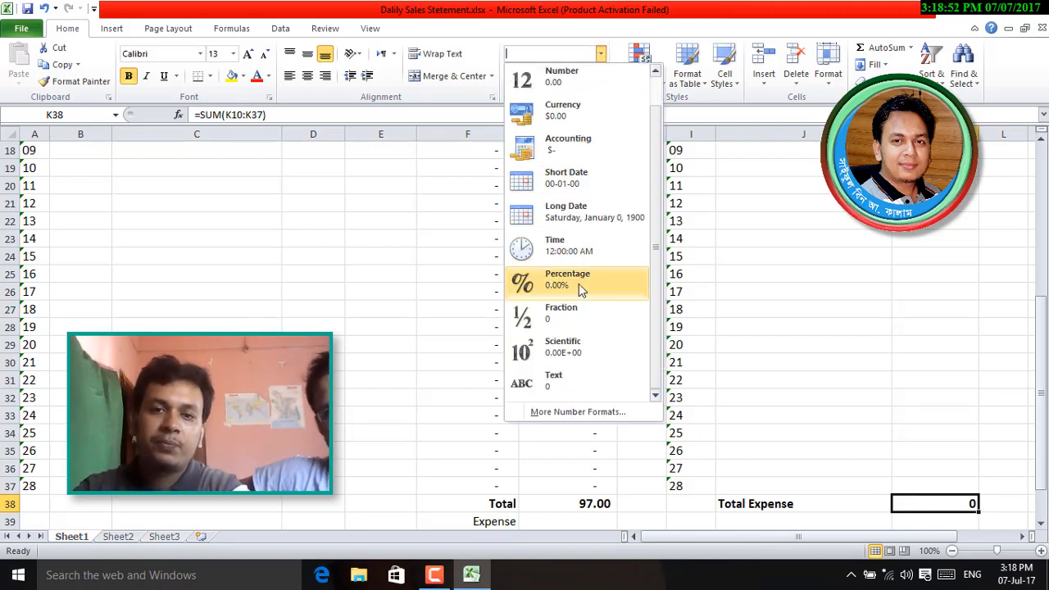
{"action": "scroll", "coordinate": [578, 284], "scroll_direction": "up", "scroll_amount": 1}
{"action": "left_click", "coordinate": [576, 189]}
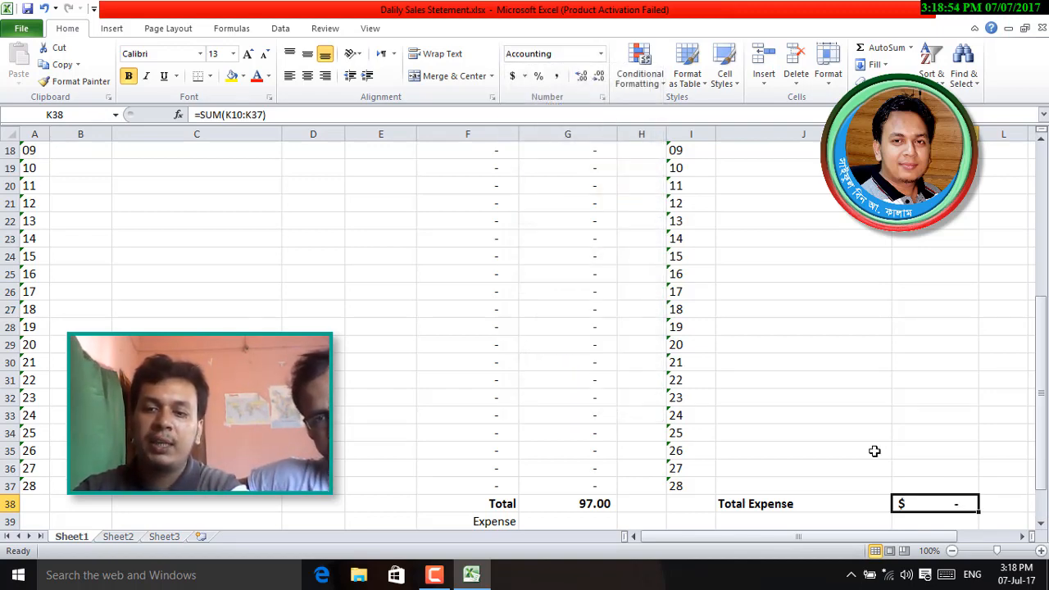
{"action": "left_click", "coordinate": [524, 75]}
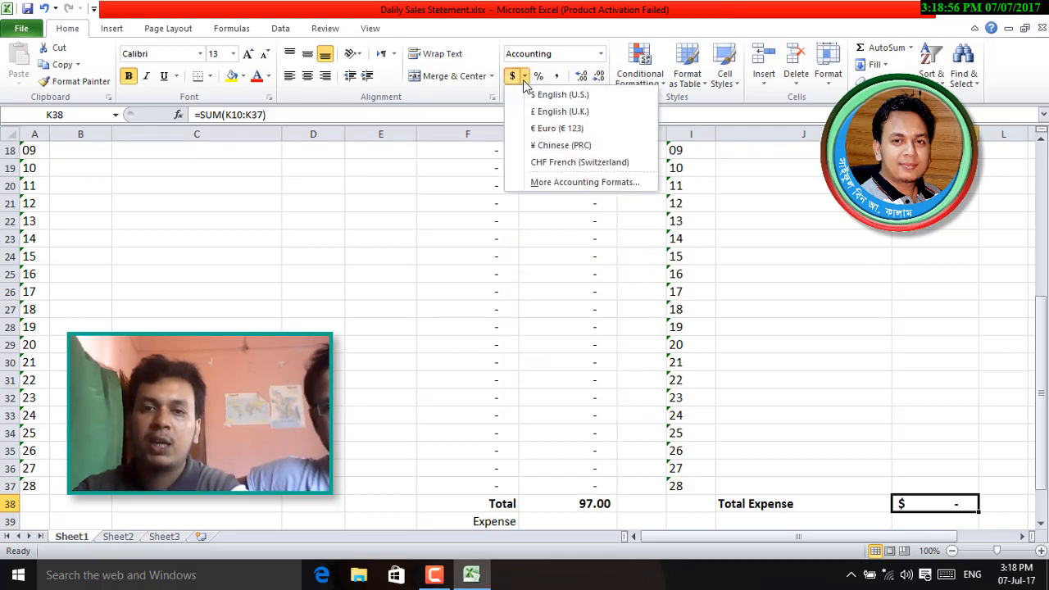
{"action": "left_click", "coordinate": [551, 184]}
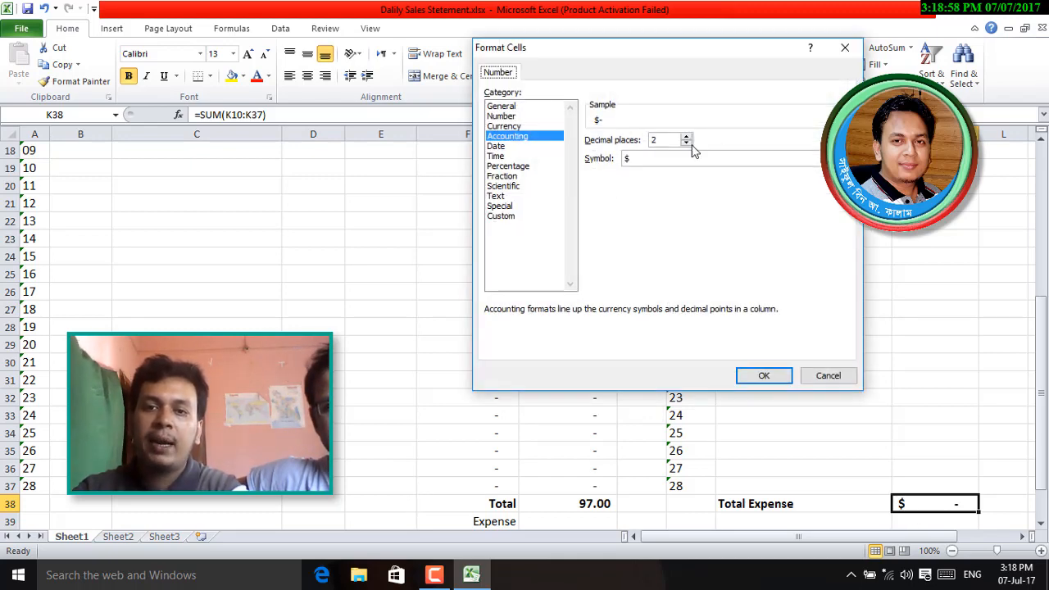
{"action": "left_click", "coordinate": [691, 158]}
{"action": "left_click", "coordinate": [672, 173]}
{"action": "left_click", "coordinate": [763, 376]}
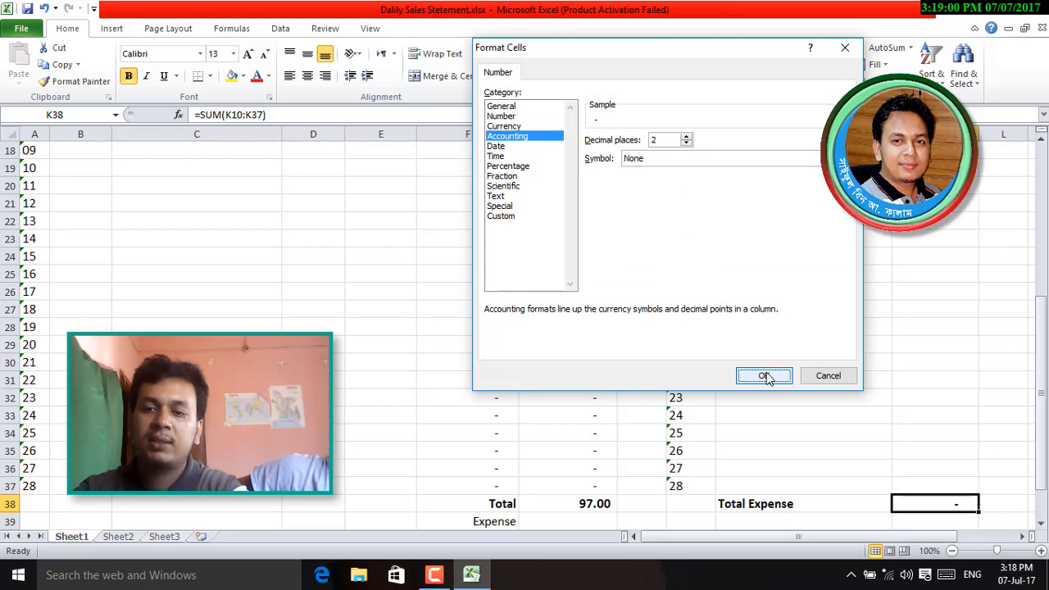
{"action": "left_click", "coordinate": [949, 414]}
{"action": "scroll", "coordinate": [951, 361], "scroll_direction": "down", "scroll_amount": 3}
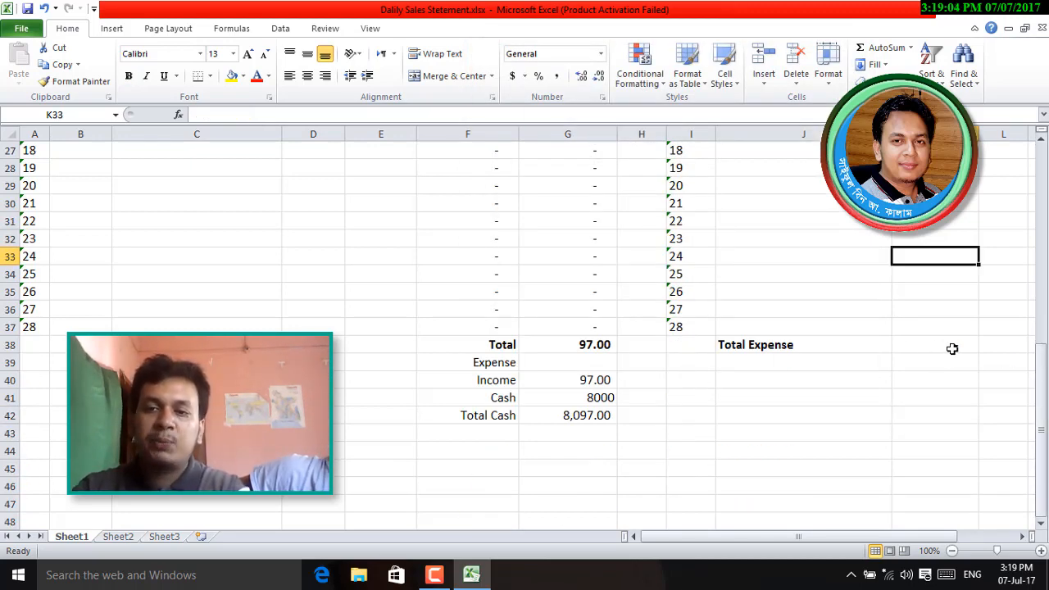
- Set the Expense cell G39 to =K38, the Total Expense sum
{"action": "left_click", "coordinate": [951, 344]}
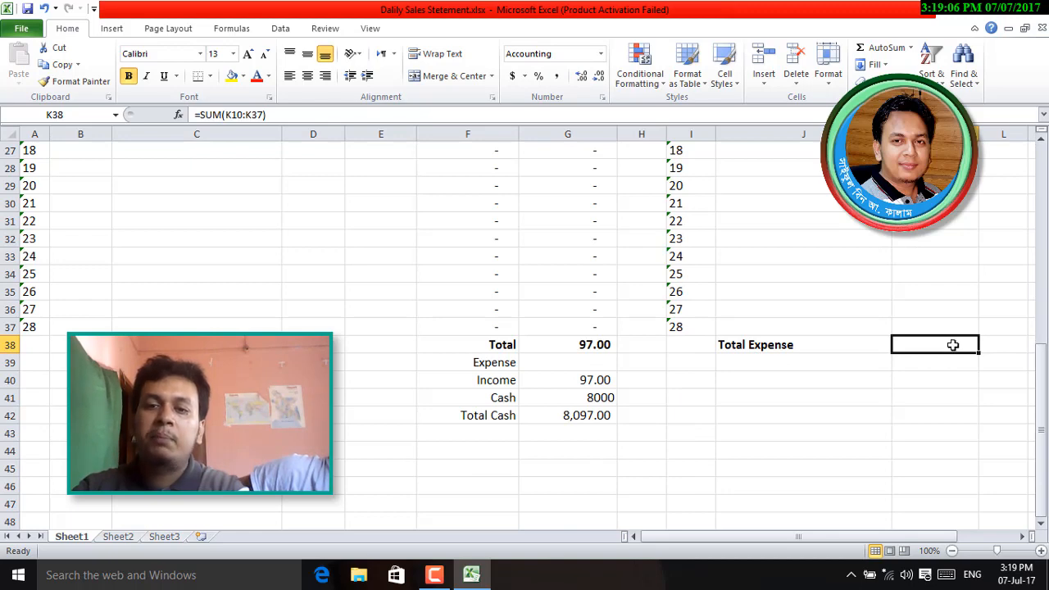
{"action": "left_click", "coordinate": [588, 364]}
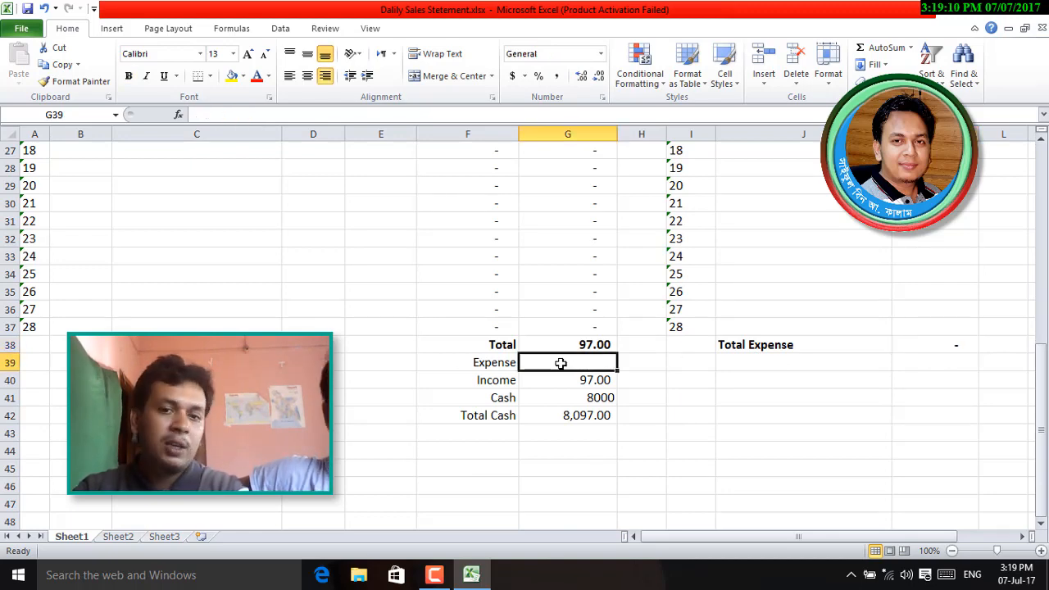
{"action": "type", "text": "="}
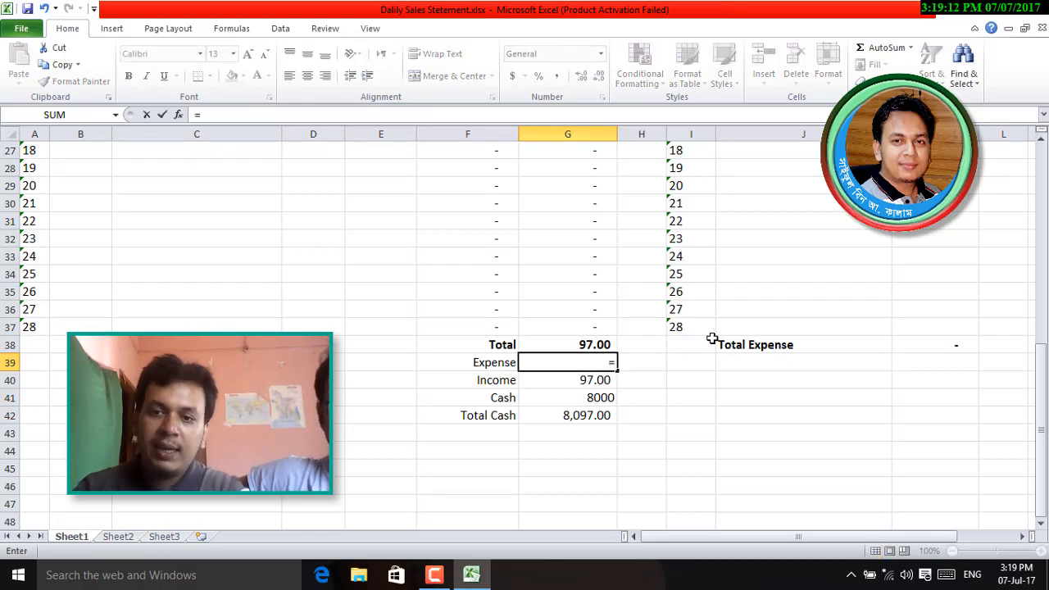
{"action": "left_click", "coordinate": [950, 345]}
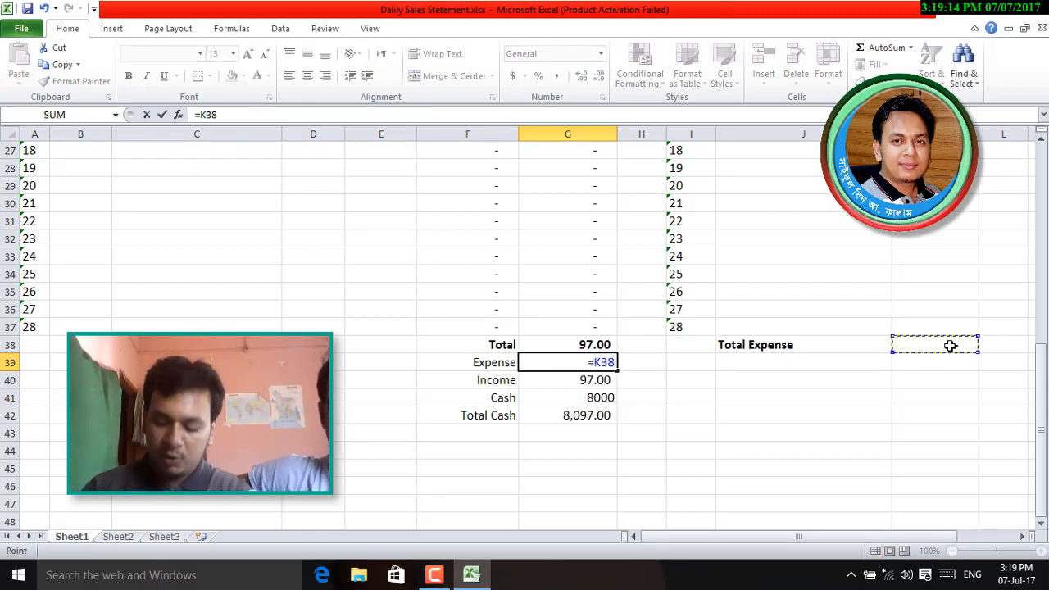
{"action": "key", "text": "Return"}
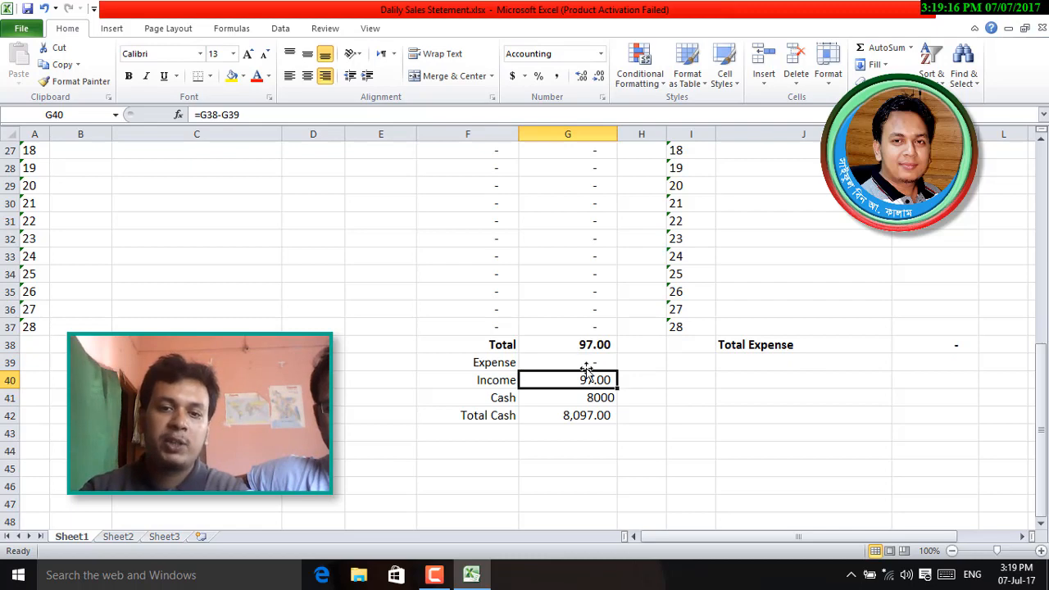
- Enter expenses of 30 in K33, 20 in K34 and 20 in K32
{"action": "left_click", "coordinate": [941, 259]}
{"action": "type", "text": "30"}
{"action": "key", "text": "Return"}
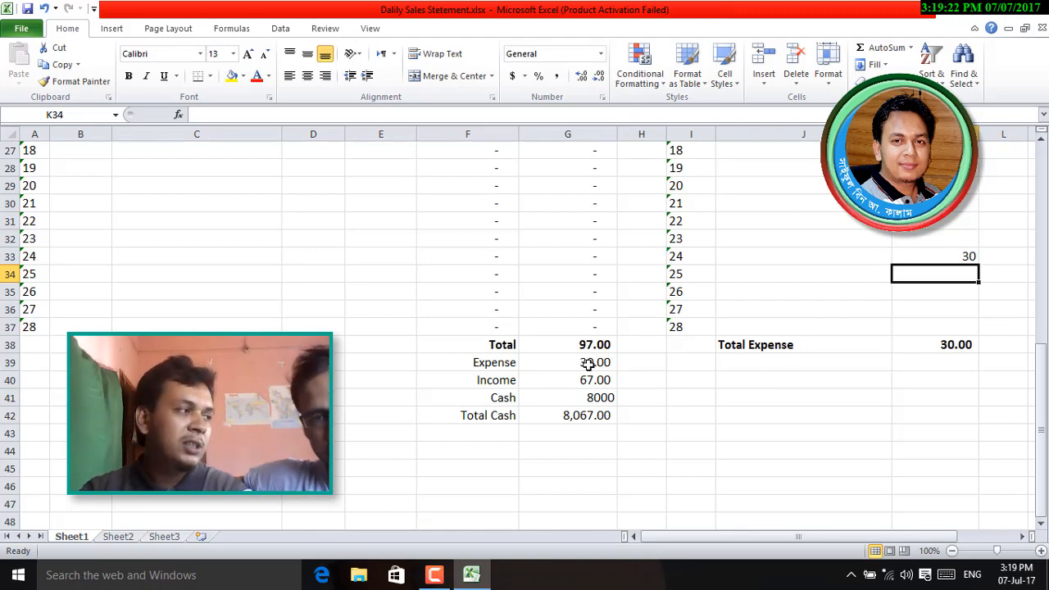
{"action": "type", "text": "20"}
{"action": "key", "text": "Return"}
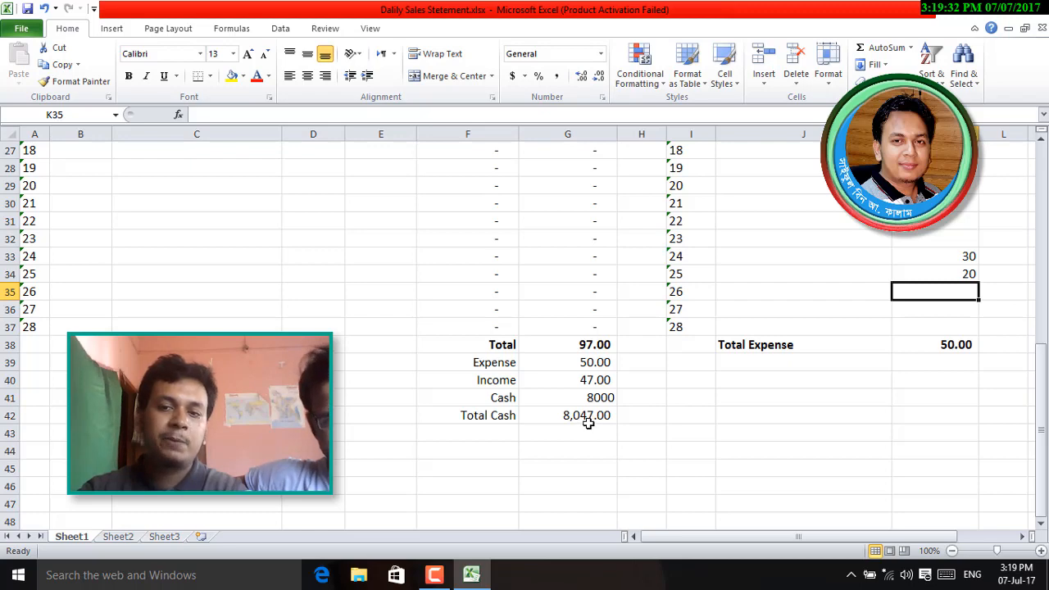
{"action": "left_click", "coordinate": [947, 238]}
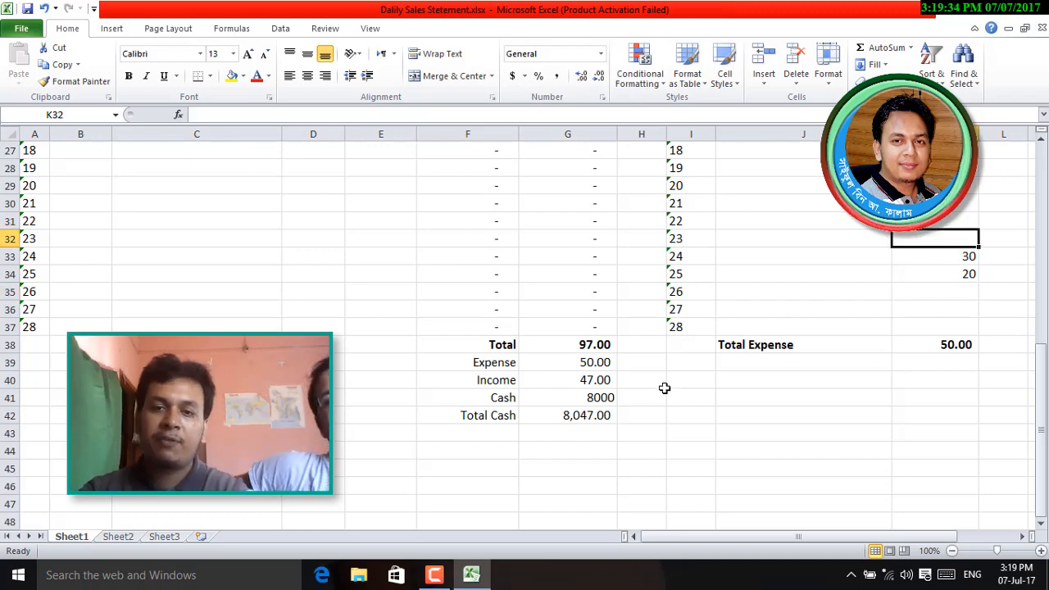
{"action": "type", "text": "20"}
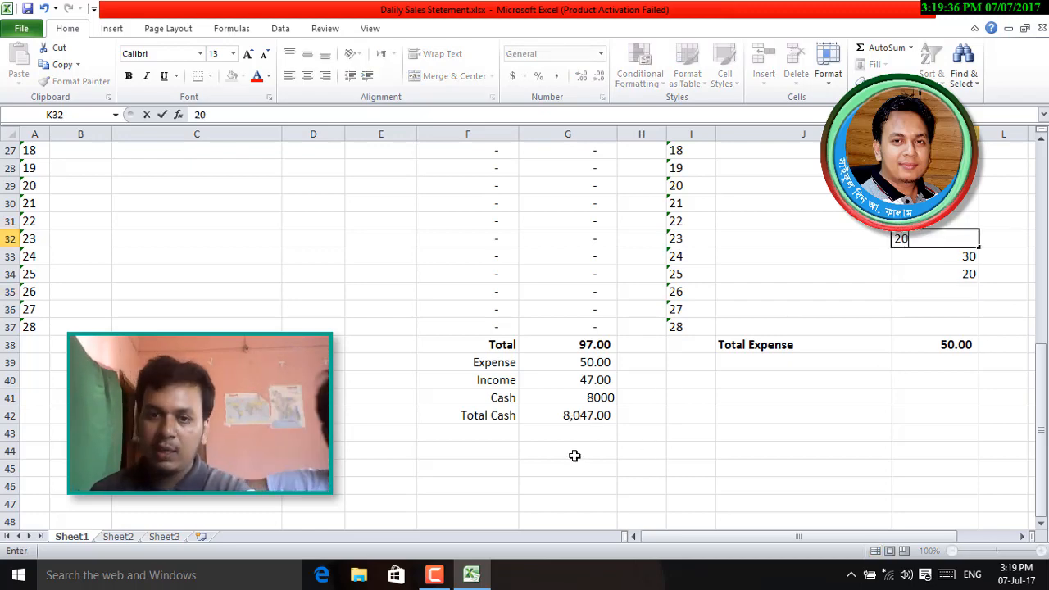
{"action": "key", "text": "Return"}
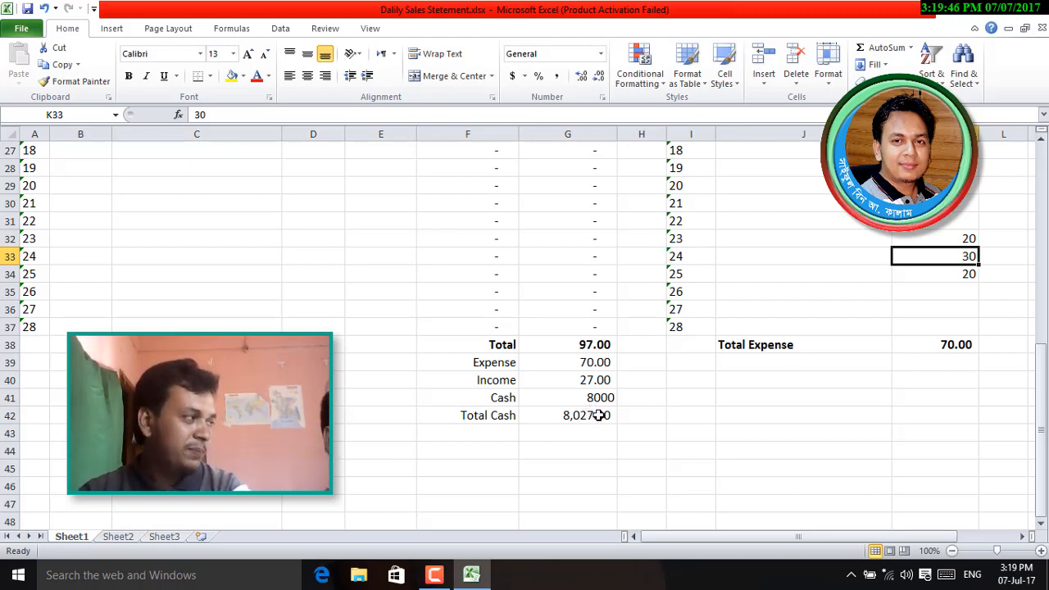
{"action": "scroll", "coordinate": [772, 442], "scroll_direction": "up", "scroll_amount": 8}
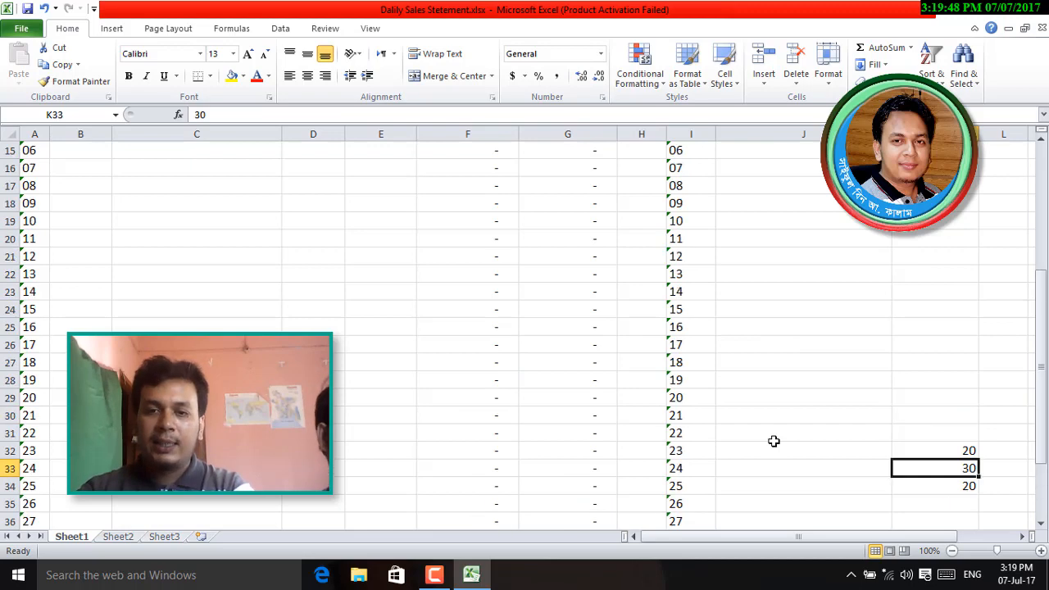
{"action": "scroll", "coordinate": [774, 441], "scroll_direction": "down", "scroll_amount": 4}
{"action": "scroll", "coordinate": [773, 440], "scroll_direction": "up", "scroll_amount": 4}
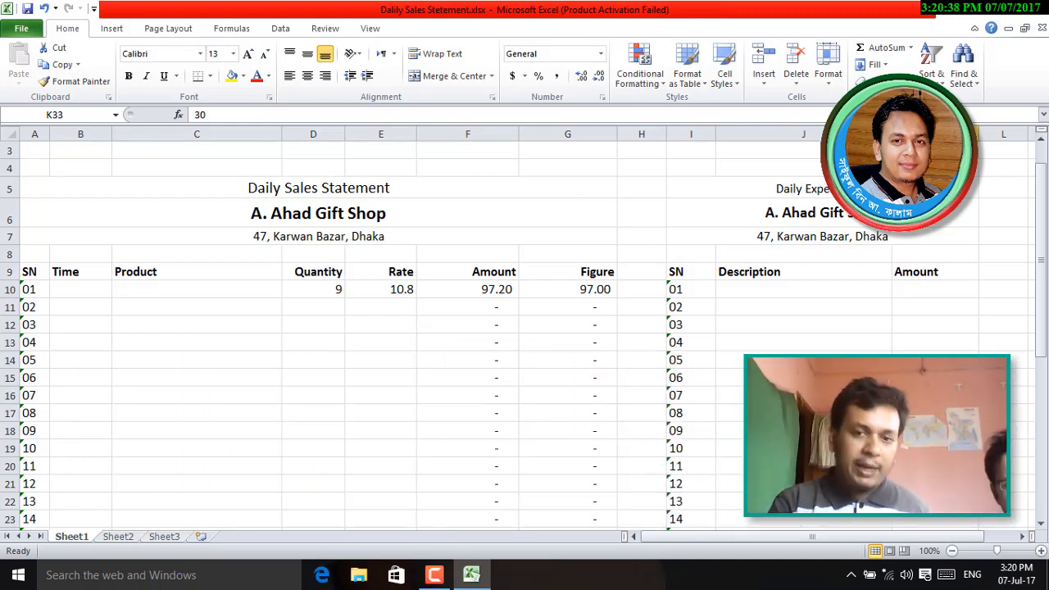
- Open the print preview with Ctrl+F2 and zoom in and out on page 1
{"action": "key", "text": "ctrl+p"}
{"action": "key", "text": "ctrl+F2"}
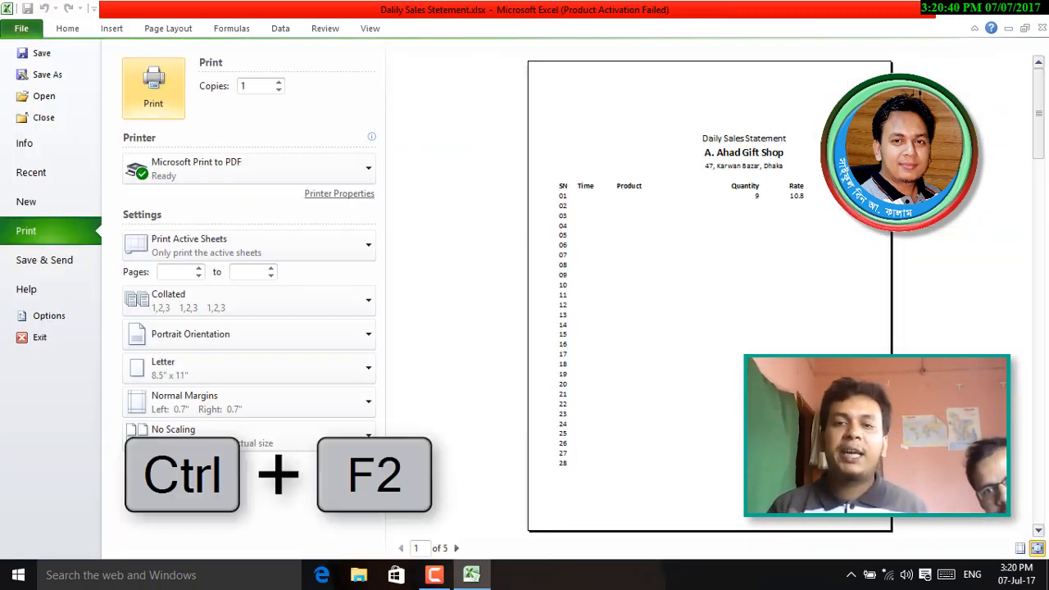
{"action": "left_click", "coordinate": [794, 244]}
{"action": "left_click", "coordinate": [778, 287]}
{"action": "left_click", "coordinate": [778, 288]}
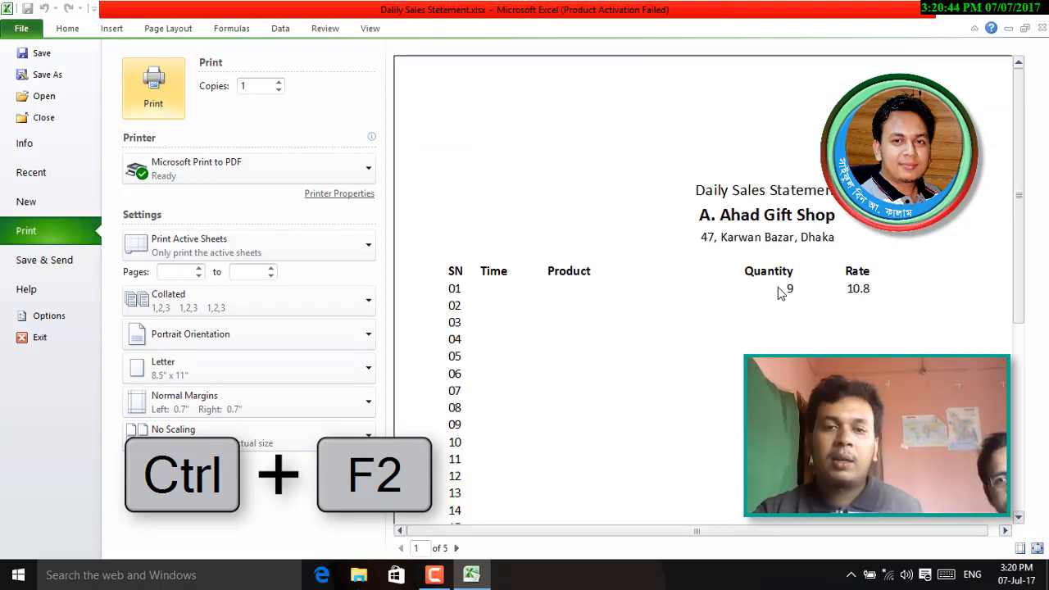
{"action": "left_click", "coordinate": [699, 316]}
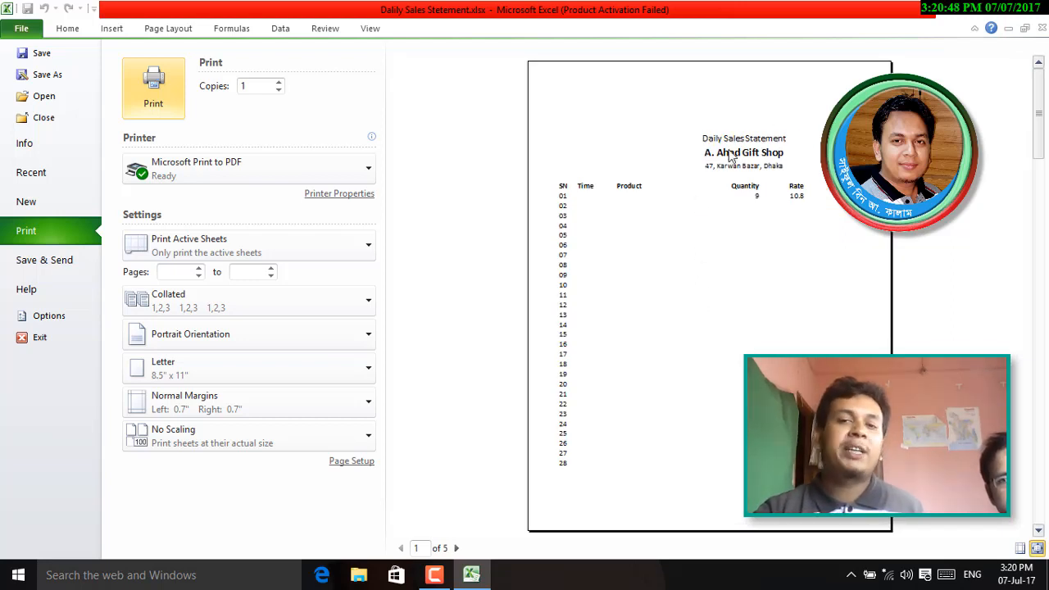
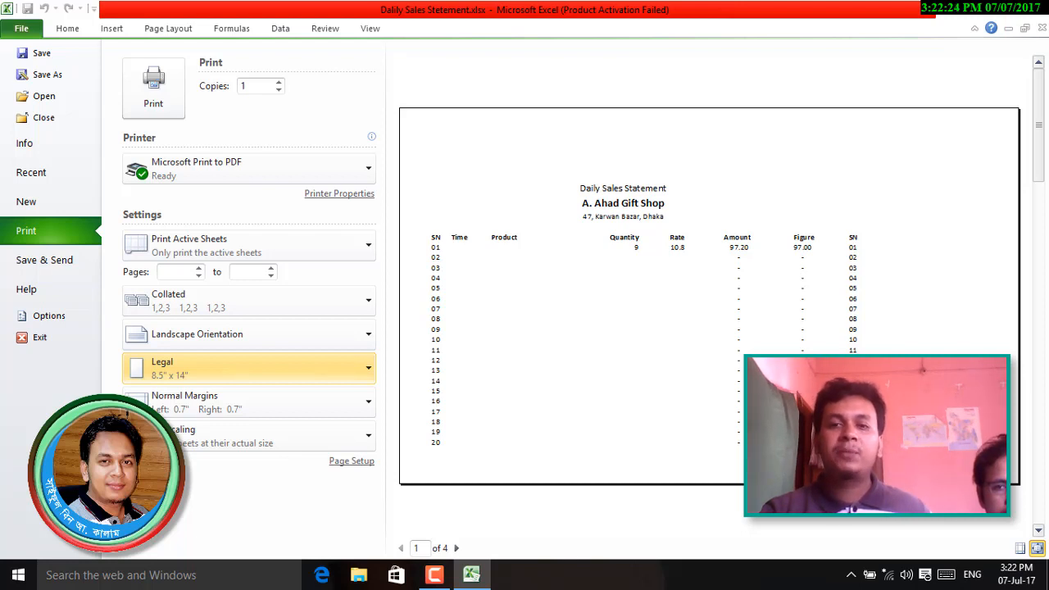
- Zoom the page 1 print preview in and out, then close it to return to the worksheet
{"action": "scroll", "coordinate": [758, 332], "scroll_direction": "down", "scroll_amount": 2}
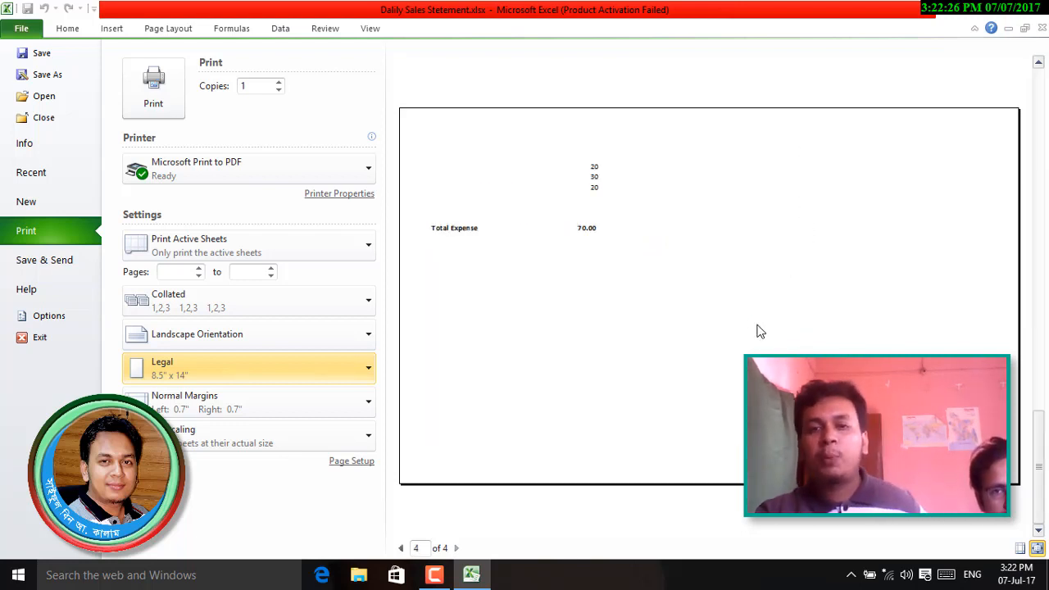
{"action": "scroll", "coordinate": [758, 332], "scroll_direction": "up", "scroll_amount": 1}
{"action": "scroll", "coordinate": [760, 340], "scroll_direction": "up", "scroll_amount": 1}
{"action": "scroll", "coordinate": [760, 340], "scroll_direction": "down", "scroll_amount": 1}
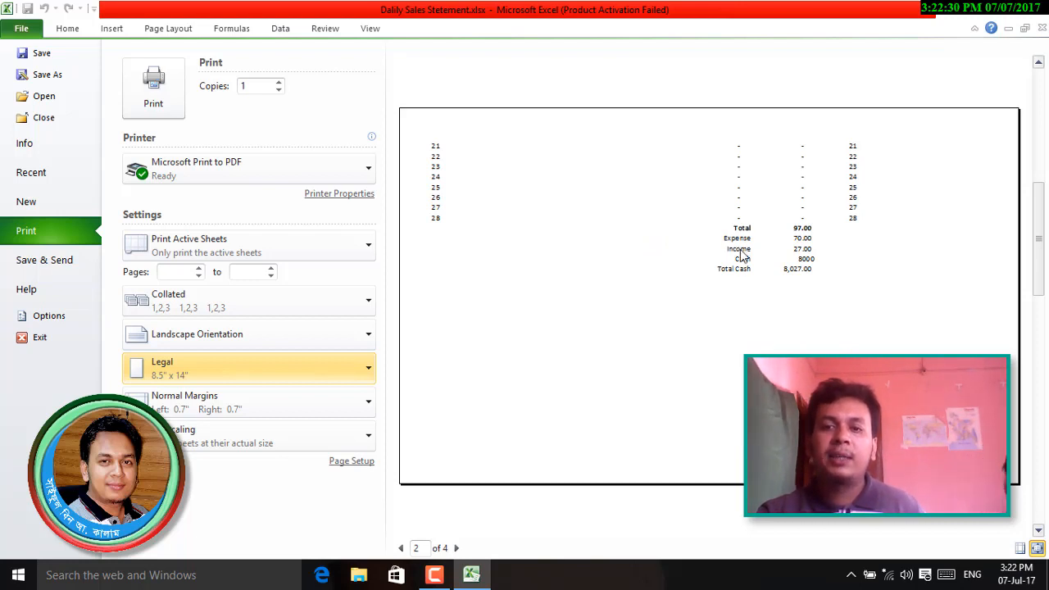
{"action": "scroll", "coordinate": [742, 256], "scroll_direction": "up", "scroll_amount": 1}
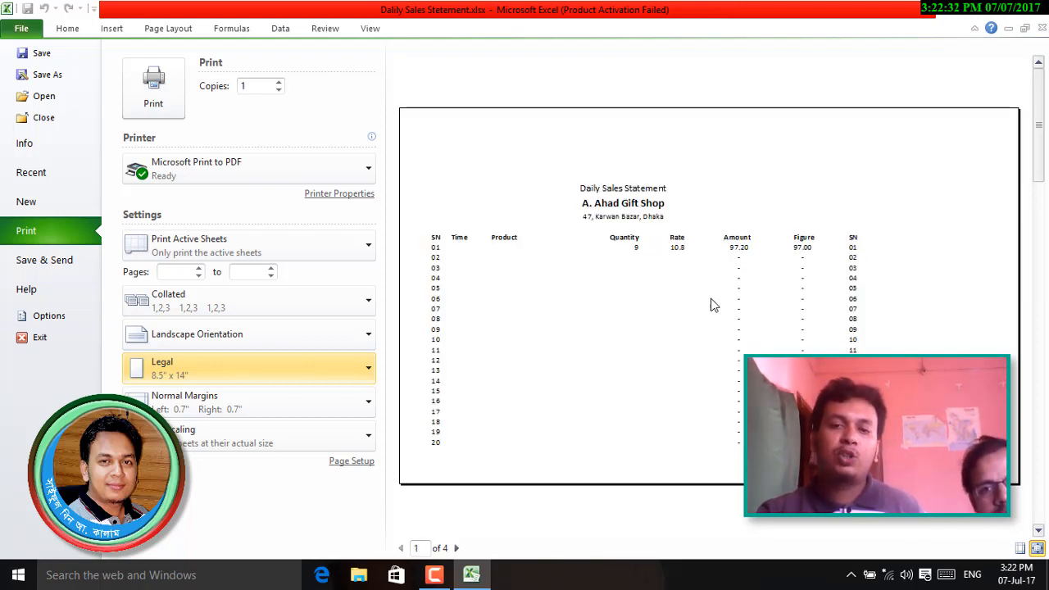
{"action": "scroll", "coordinate": [715, 311], "scroll_direction": "down", "scroll_amount": 3}
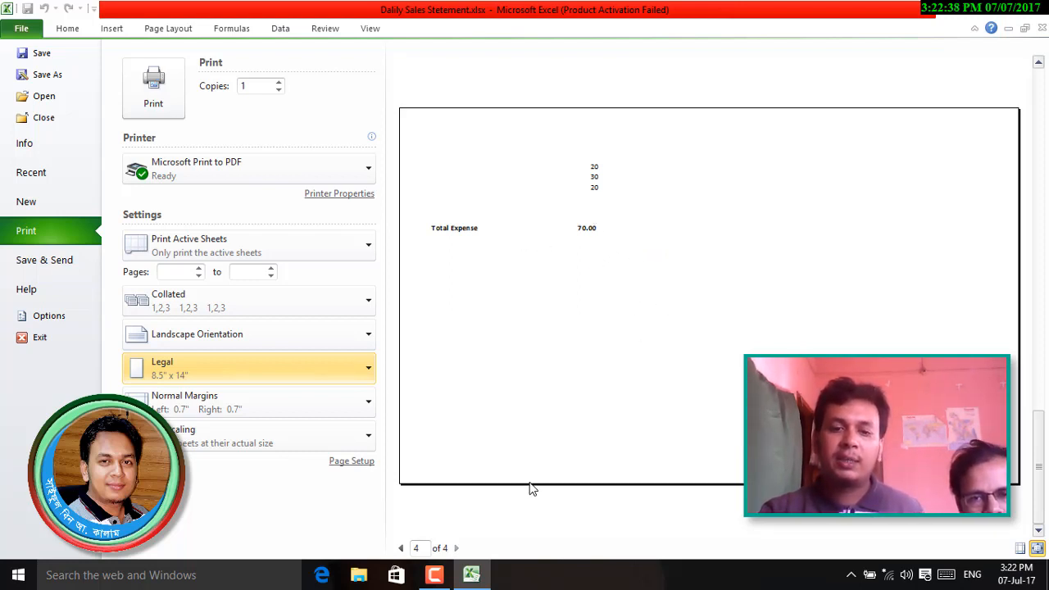
{"action": "scroll", "coordinate": [624, 362], "scroll_direction": "up", "scroll_amount": 2}
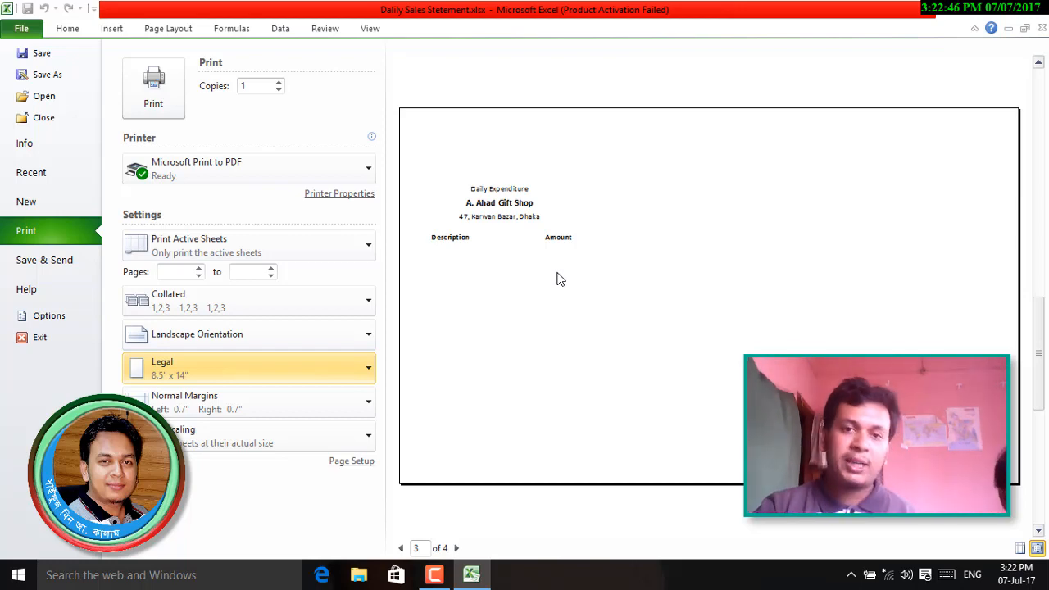
{"action": "key", "text": "Escape"}
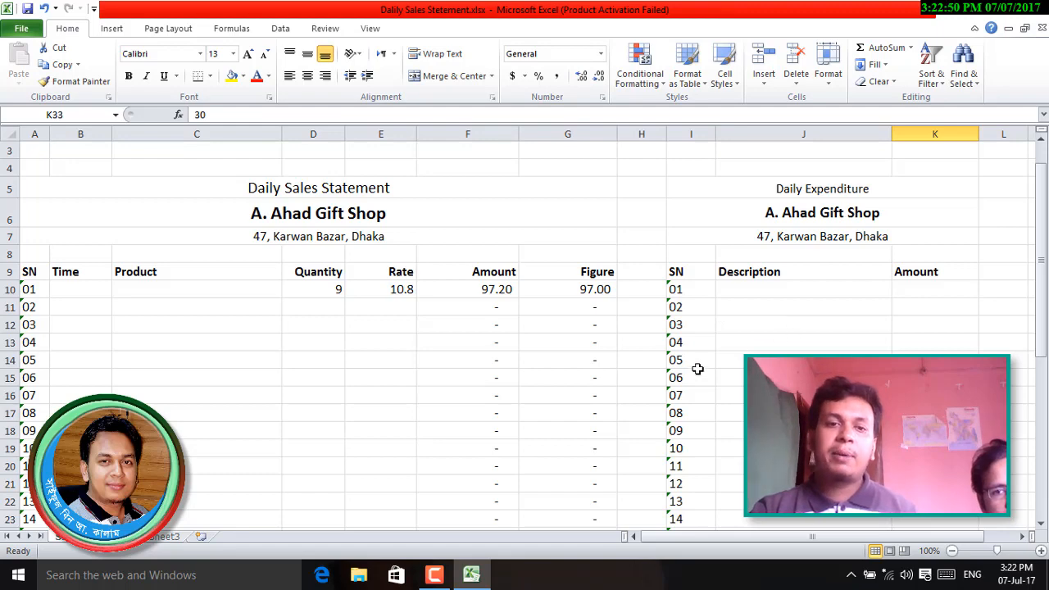
- Check the Amount formulas in the first and last sales rows
{"action": "scroll", "coordinate": [696, 364], "scroll_direction": "up", "scroll_amount": 1}
{"action": "scroll", "coordinate": [695, 364], "scroll_direction": "down", "scroll_amount": 3, "text": "ctrl"}
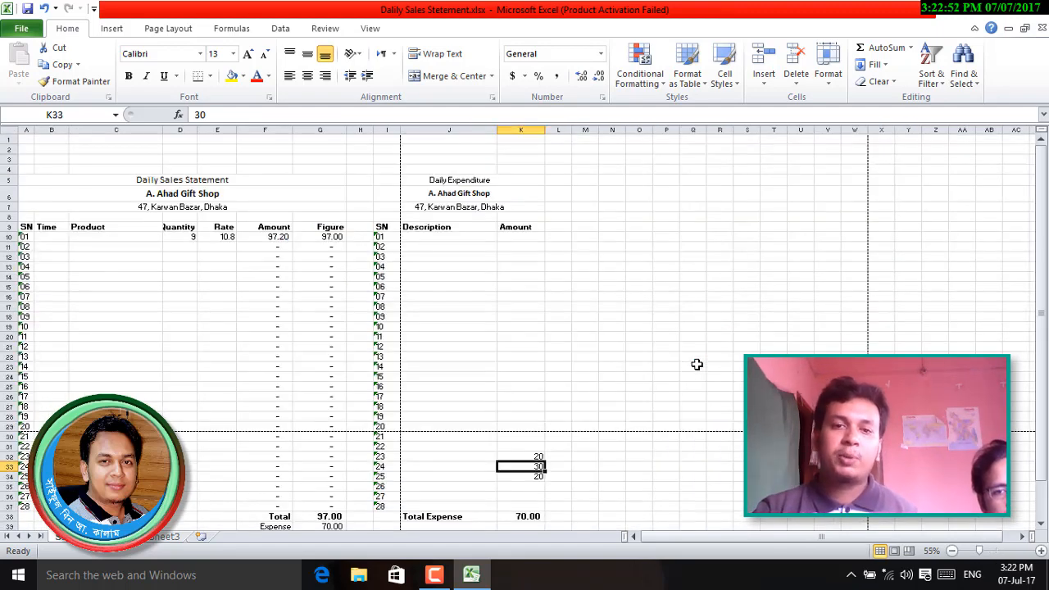
{"action": "scroll", "coordinate": [695, 364], "scroll_direction": "down", "scroll_amount": 1, "text": "ctrl"}
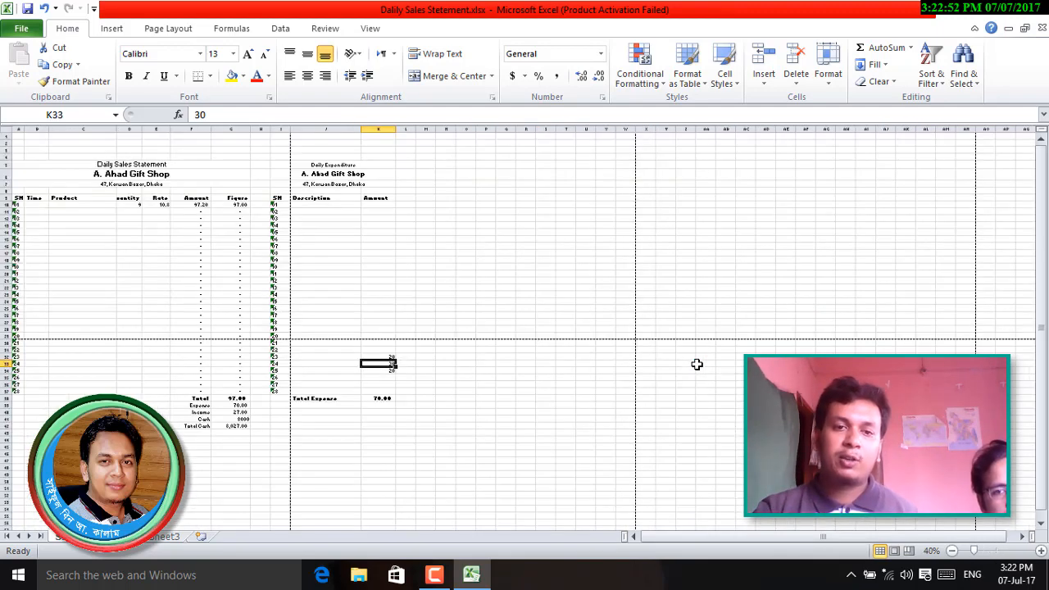
{"action": "left_click", "coordinate": [197, 215]}
{"action": "left_click", "coordinate": [188, 391]}
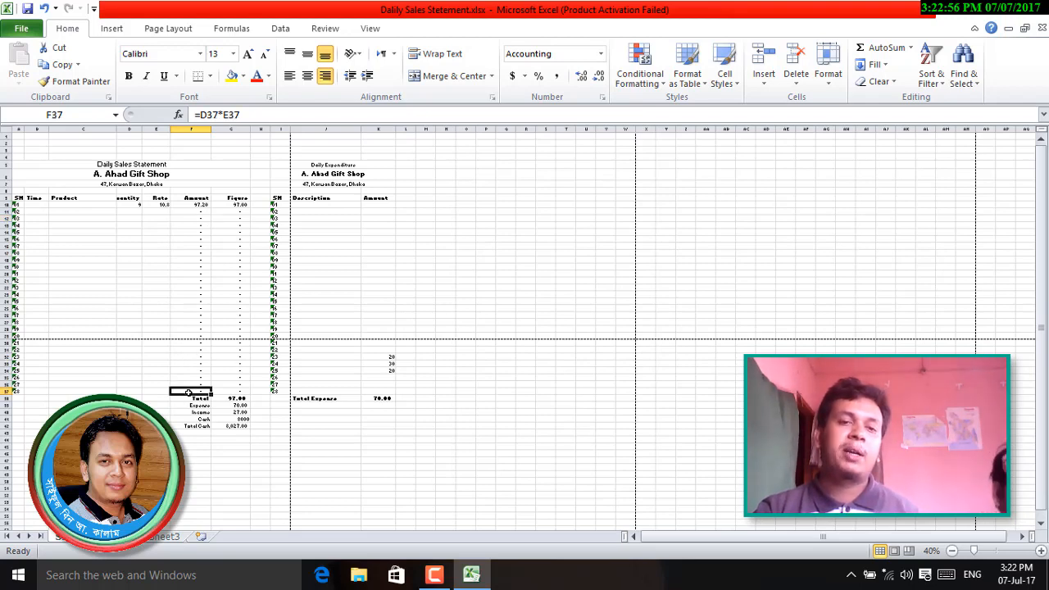
{"action": "left_click", "coordinate": [466, 190]}
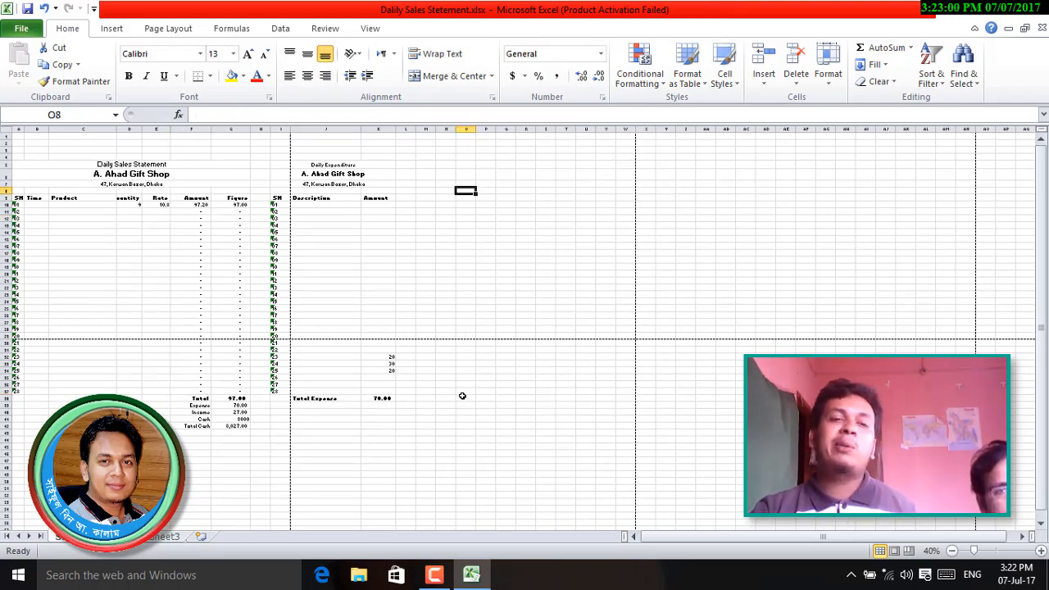
- Inspect the Time, Product and Quantity headers and the first quantity in D10
{"action": "scroll", "coordinate": [430, 370], "scroll_direction": "up", "scroll_amount": 1}
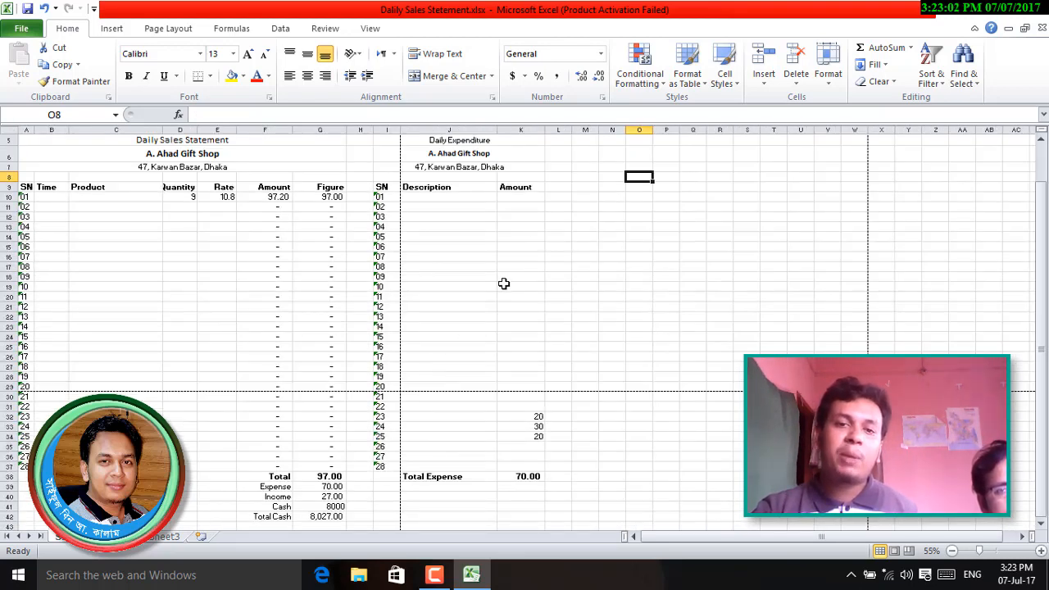
{"action": "scroll", "coordinate": [506, 262], "scroll_direction": "up", "scroll_amount": 2}
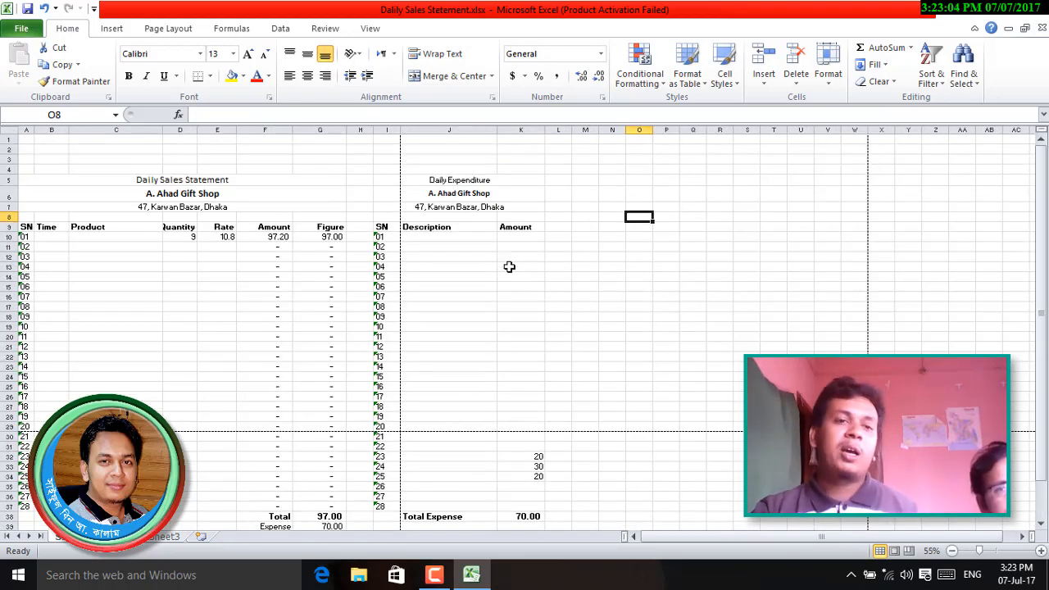
{"action": "scroll", "coordinate": [184, 321], "scroll_direction": "up", "scroll_amount": 3}
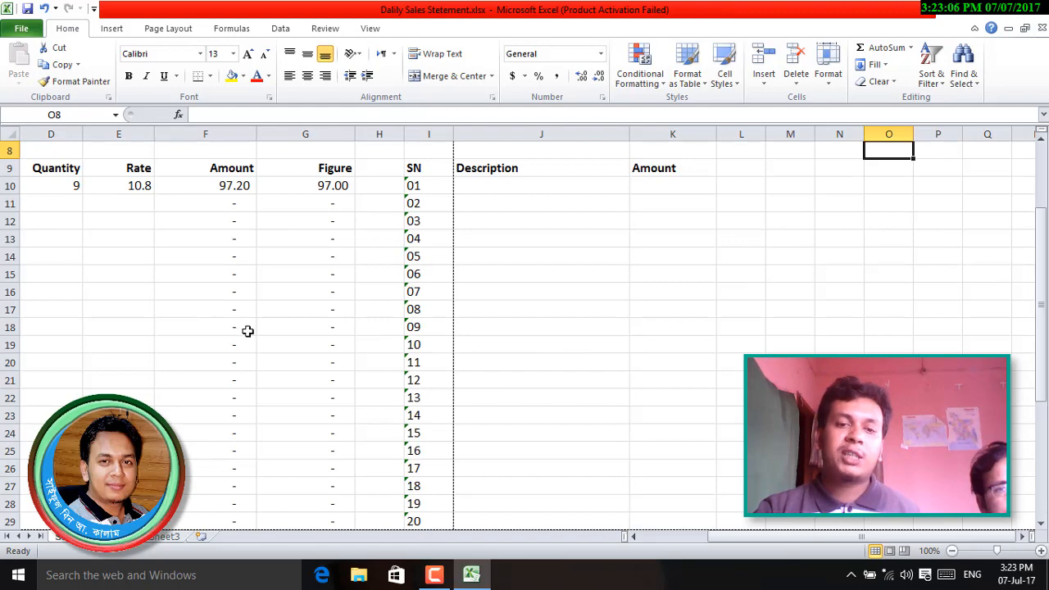
{"action": "scroll", "coordinate": [249, 331], "scroll_direction": "down", "scroll_amount": 1}
{"action": "scroll", "coordinate": [249, 331], "scroll_direction": "up", "scroll_amount": 2}
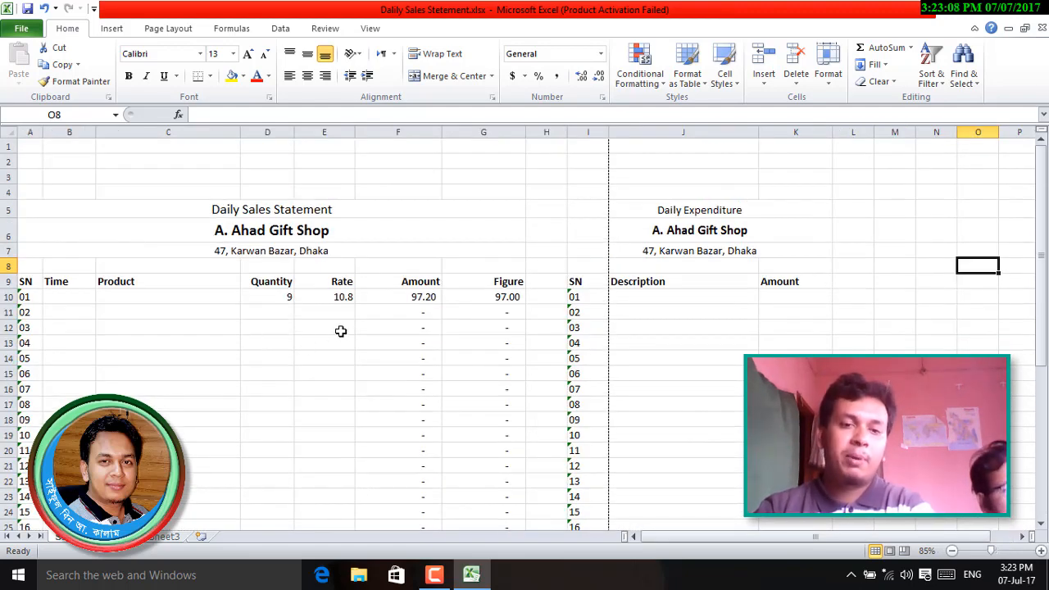
{"action": "left_click", "coordinate": [69, 281]}
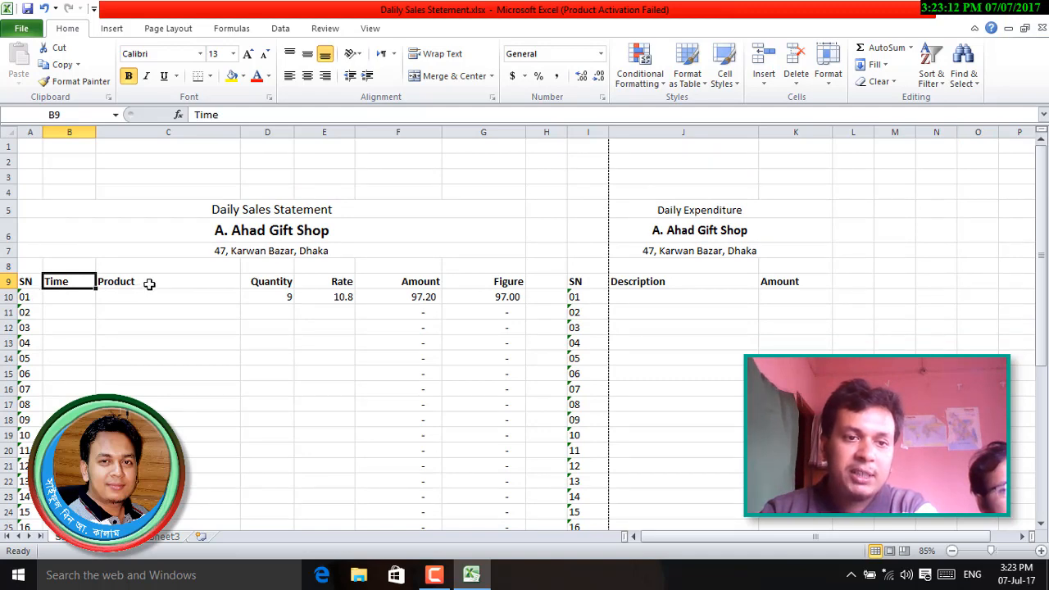
{"action": "left_click", "coordinate": [197, 281]}
{"action": "left_click", "coordinate": [274, 282]}
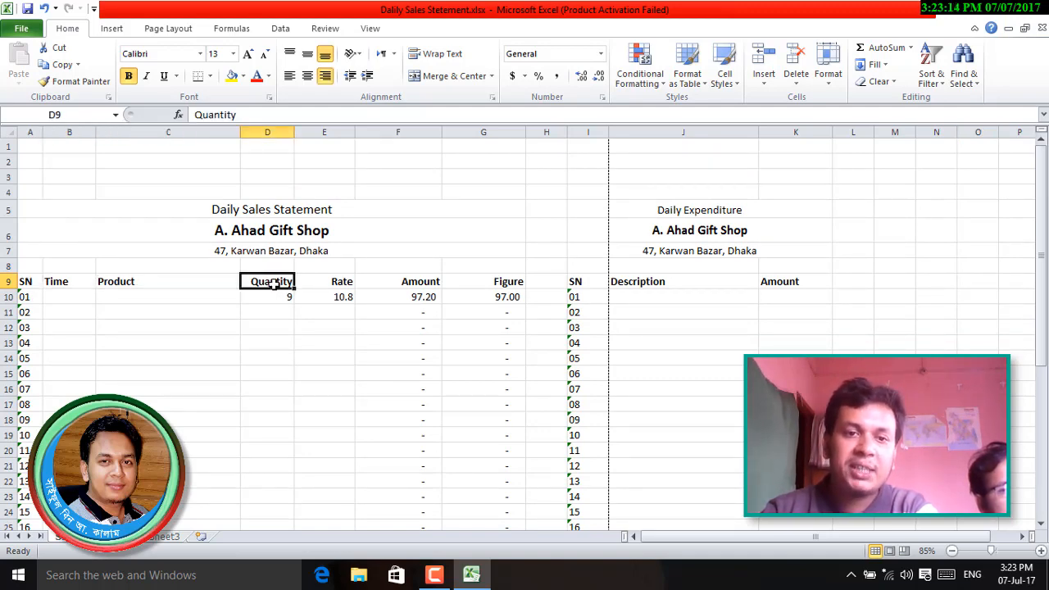
{"action": "left_click", "coordinate": [274, 296]}
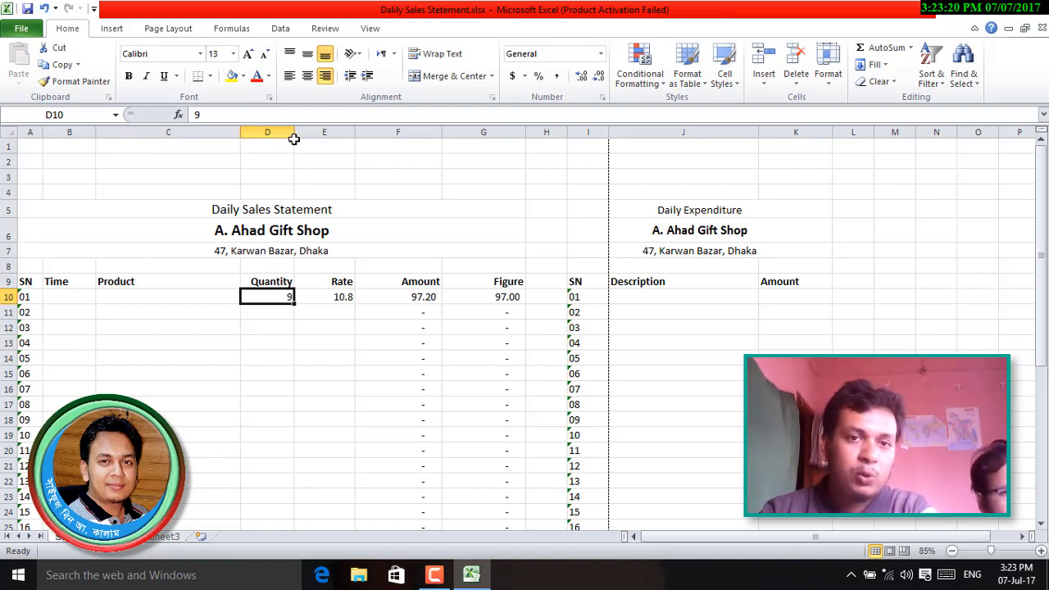
- Enter a quantity of 100 in D10 so Amount and Figure read 1,080.00
{"action": "left_click_drag", "start_coordinate": [294, 138], "coordinate": [280, 137]}
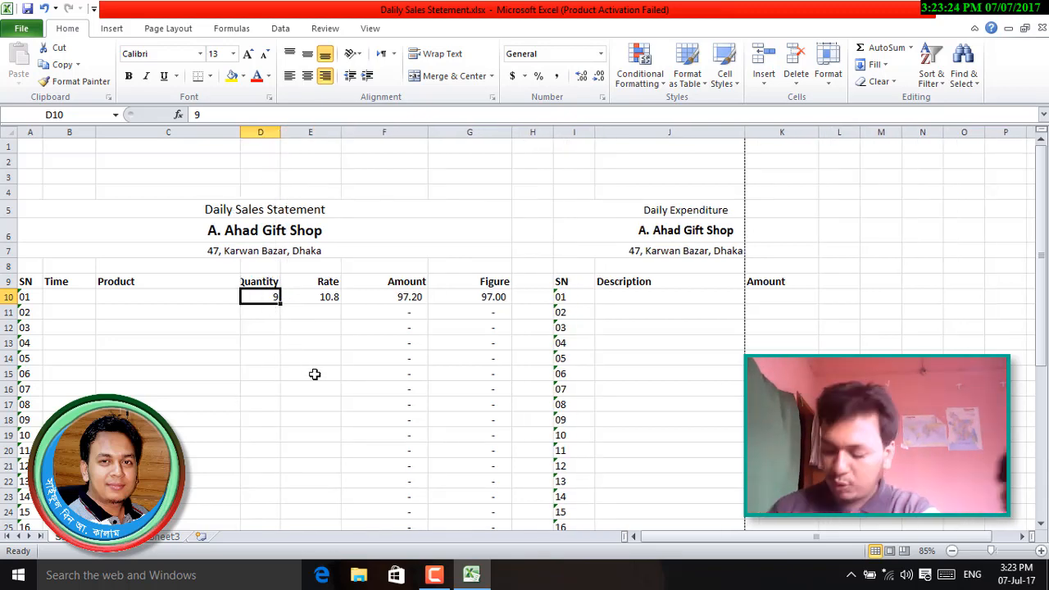
{"action": "type", "text": "100"}
{"action": "key", "text": "Return"}
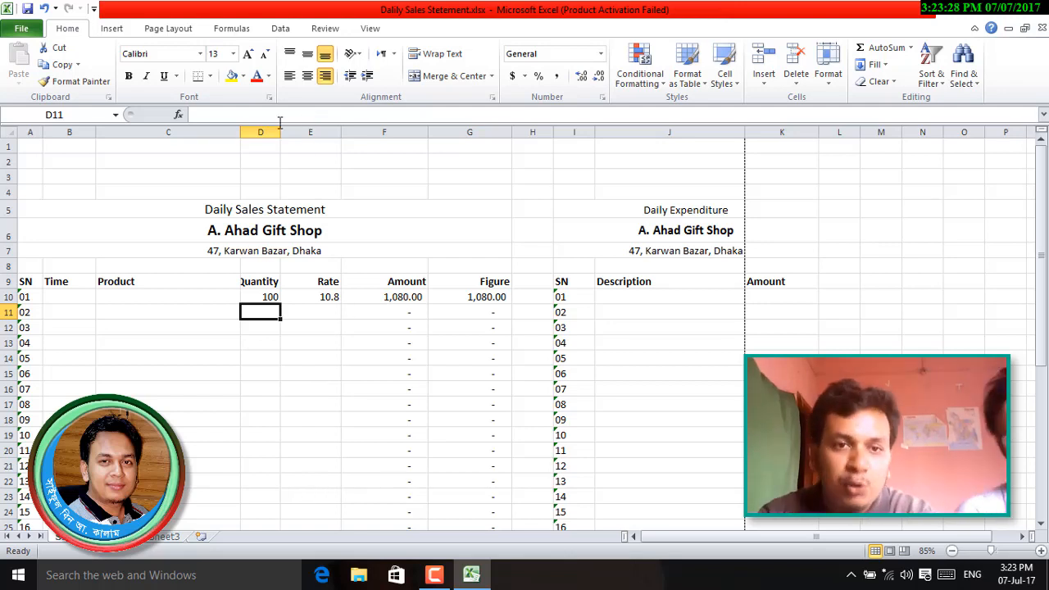
- Narrow columns D, E, F and G to fit their quantity, rate and amount values
{"action": "left_click_drag", "start_coordinate": [280, 132], "coordinate": [321, 134]}
{"action": "left_click", "coordinate": [326, 297]}
{"action": "left_click", "coordinate": [374, 297]}
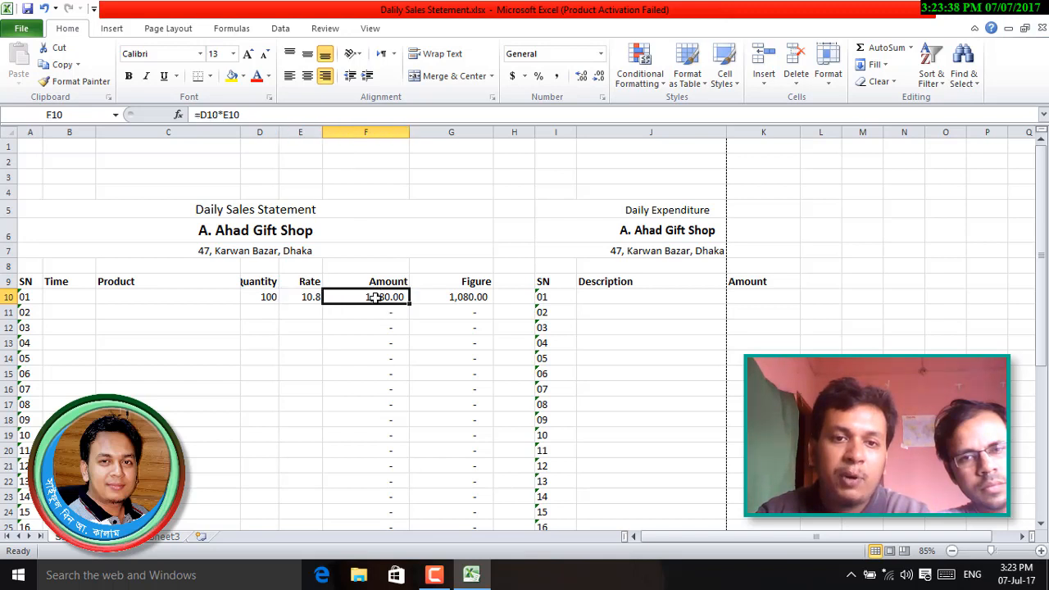
{"action": "left_click_drag", "start_coordinate": [409, 134], "coordinate": [386, 136]}
{"action": "left_click", "coordinate": [447, 297]}
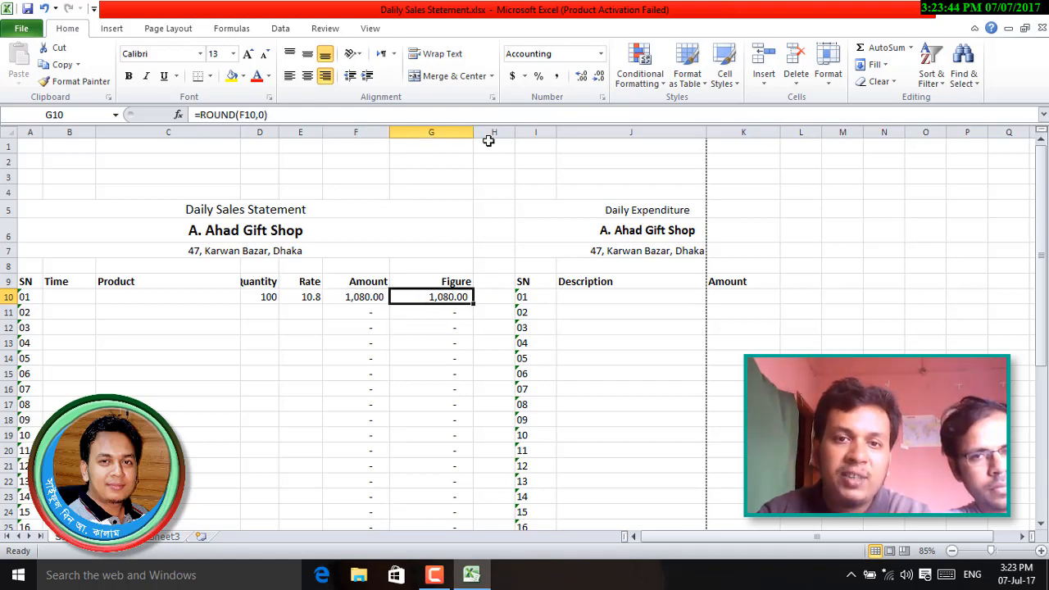
{"action": "left_click_drag", "start_coordinate": [473, 137], "coordinate": [452, 132]}
{"action": "left_click", "coordinate": [454, 144]}
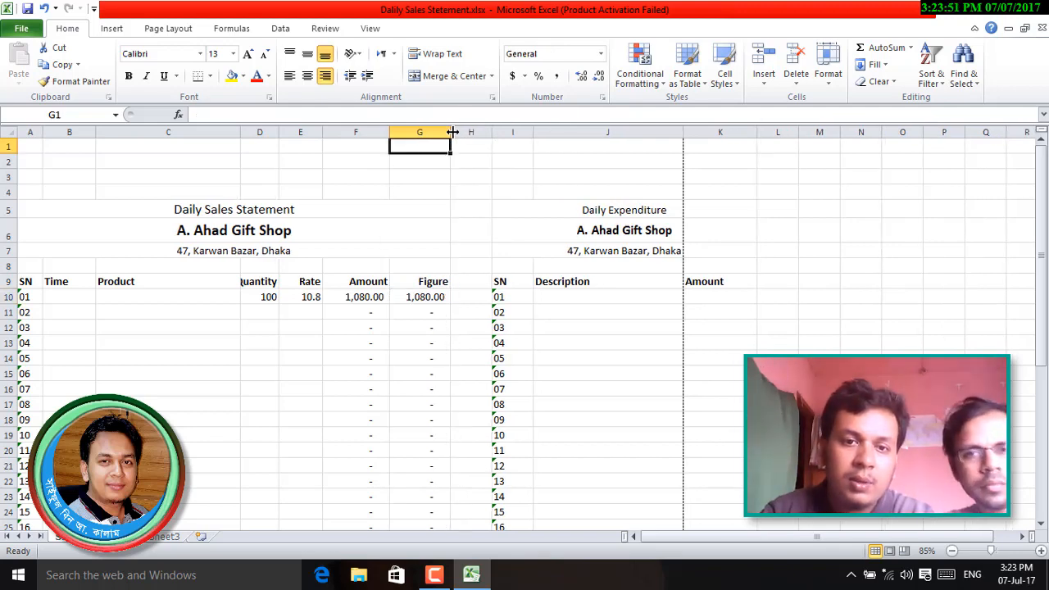
{"action": "left_click", "coordinate": [471, 281]}
{"action": "scroll", "coordinate": [487, 437], "scroll_direction": "down", "scroll_amount": 3}
{"action": "scroll", "coordinate": [488, 438], "scroll_direction": "up", "scroll_amount": 3}
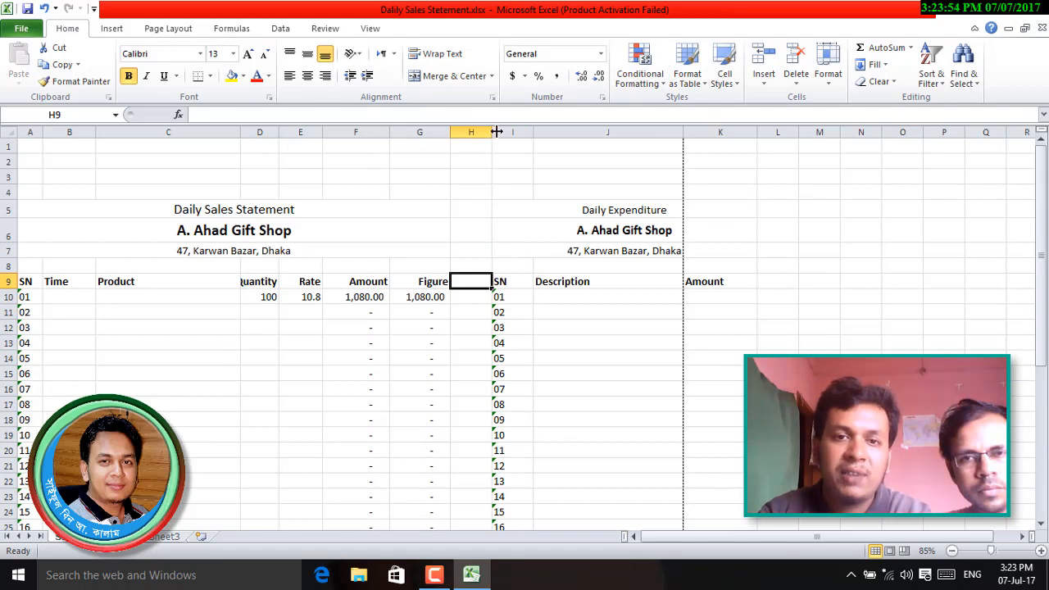
- Narrow the blank spacer column H and trim the expenditure Amount column K
{"action": "left_click_drag", "start_coordinate": [492, 135], "coordinate": [466, 135]}
{"action": "left_click", "coordinate": [358, 358]}
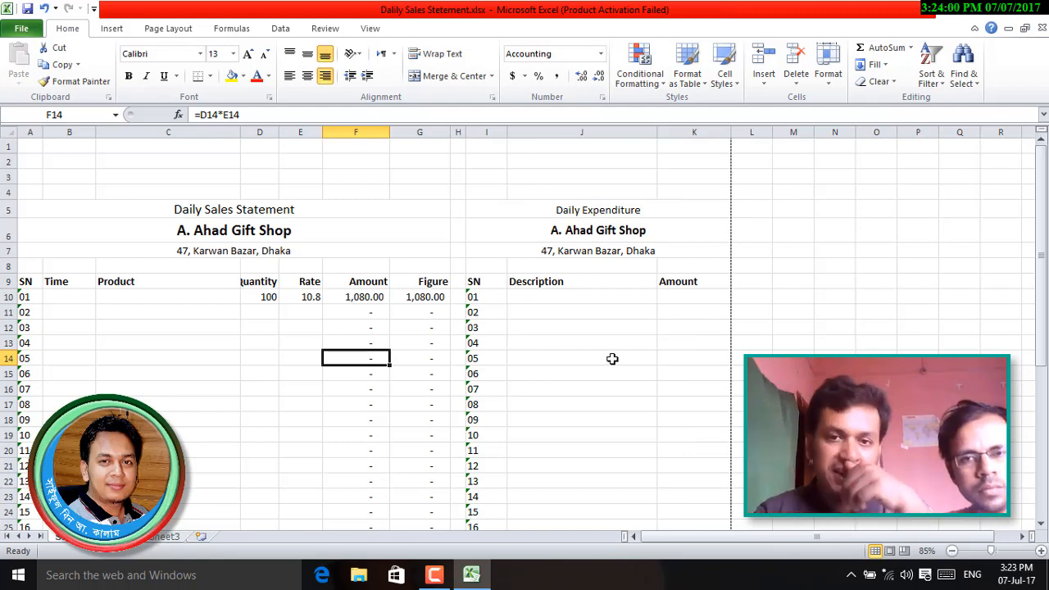
{"action": "left_click", "coordinate": [604, 287]}
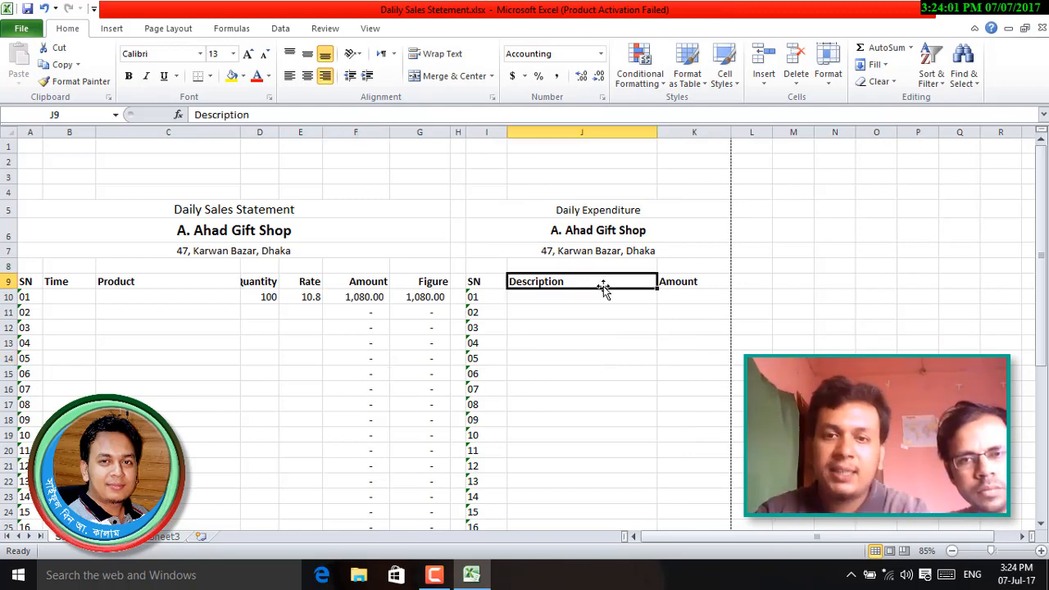
{"action": "left_click", "coordinate": [696, 283]}
{"action": "left_click_drag", "start_coordinate": [728, 136], "coordinate": [721, 137]}
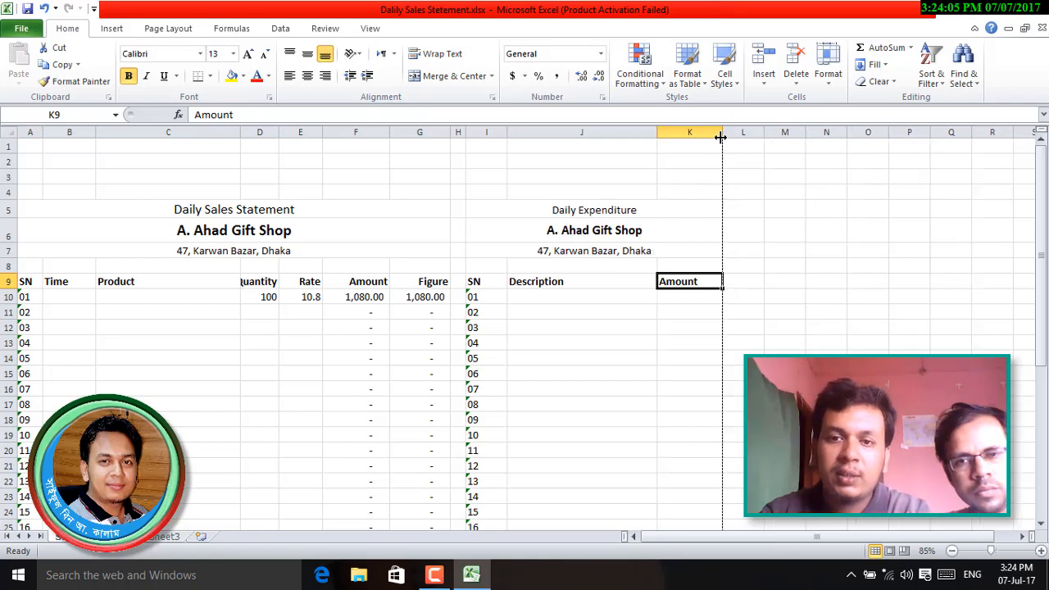
{"action": "left_click", "coordinate": [680, 341]}
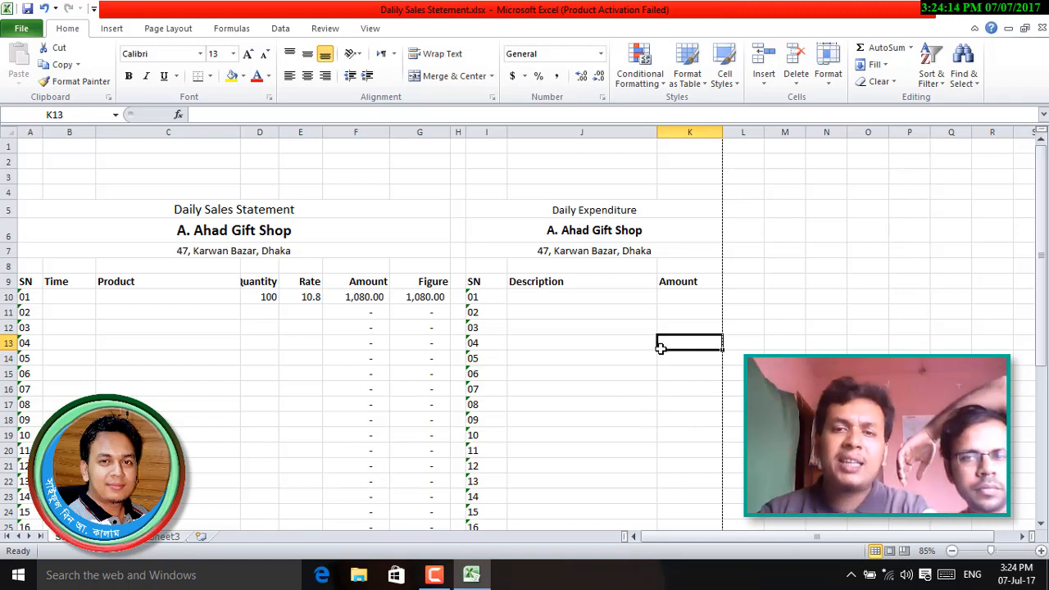
- Adjust the Product column C and widen column D so Quantity shows in full
{"action": "left_click", "coordinate": [199, 282]}
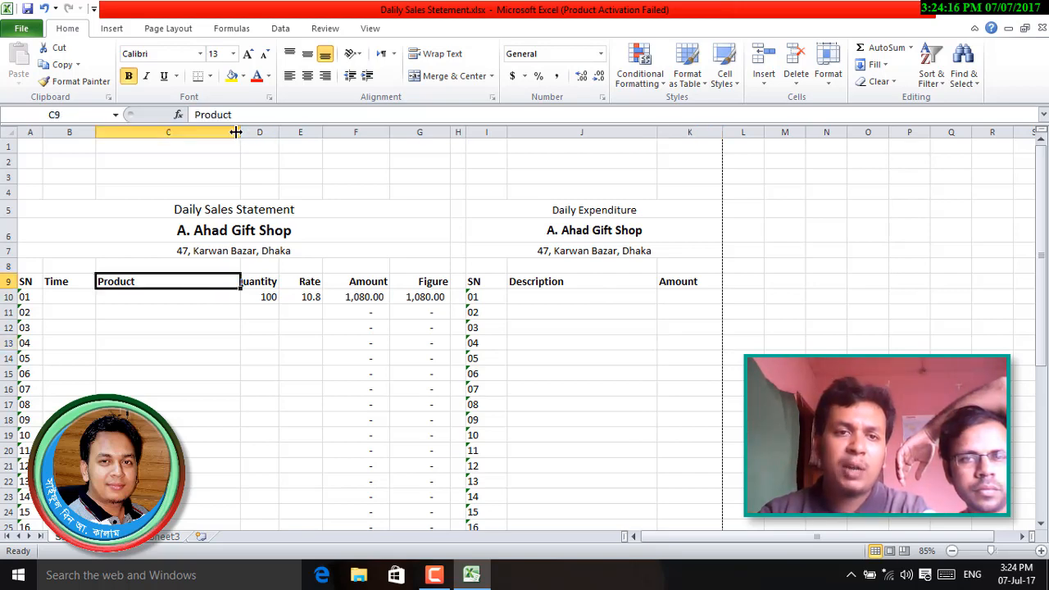
{"action": "left_click_drag", "start_coordinate": [240, 132], "coordinate": [291, 133]}
{"action": "left_click", "coordinate": [270, 283]}
{"action": "left_click", "coordinate": [314, 434]}
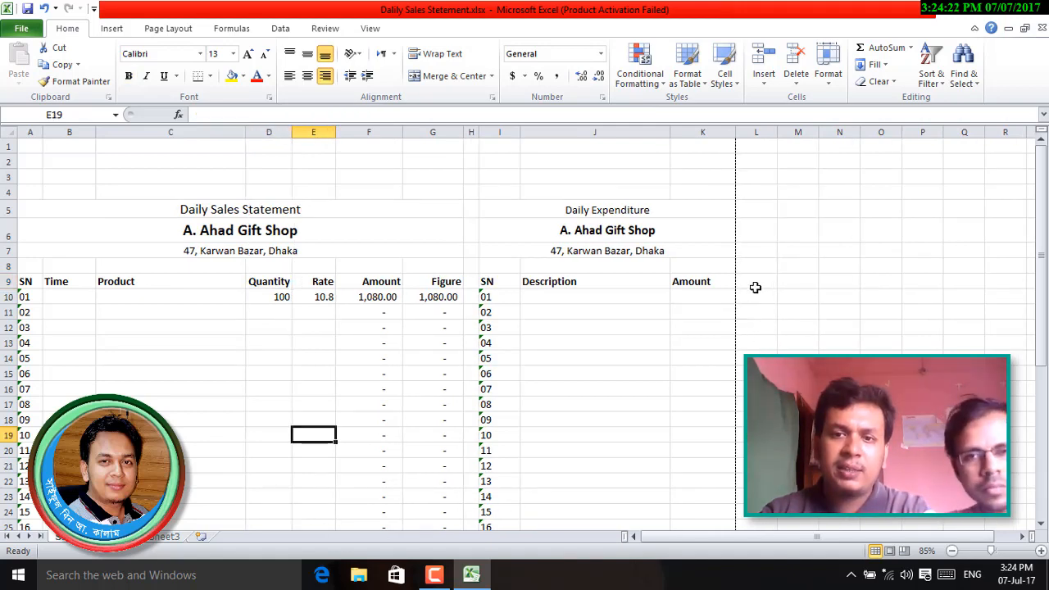
- Widen the Description column J and the expenditure Amount column K
{"action": "left_click", "coordinate": [604, 281]}
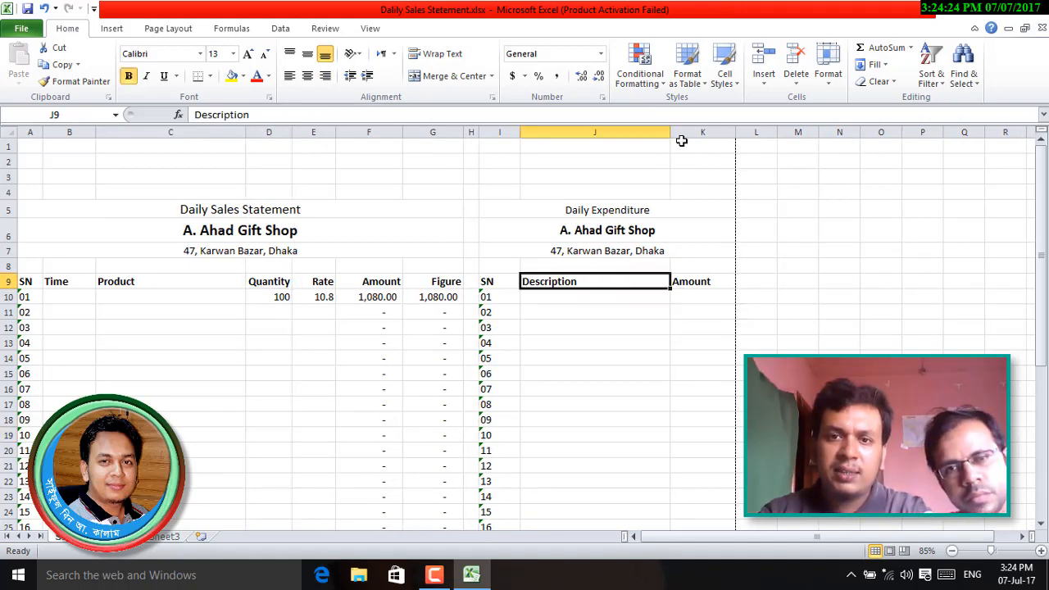
{"action": "left_click_drag", "start_coordinate": [670, 133], "coordinate": [672, 133]}
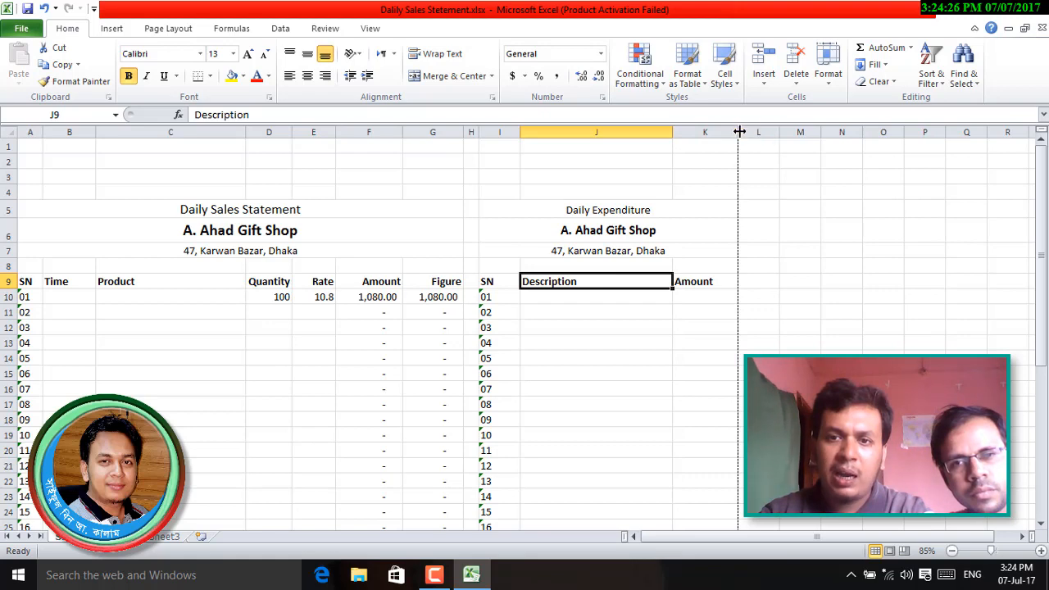
{"action": "left_click_drag", "start_coordinate": [737, 132], "coordinate": [749, 131]}
{"action": "left_click", "coordinate": [805, 324]}
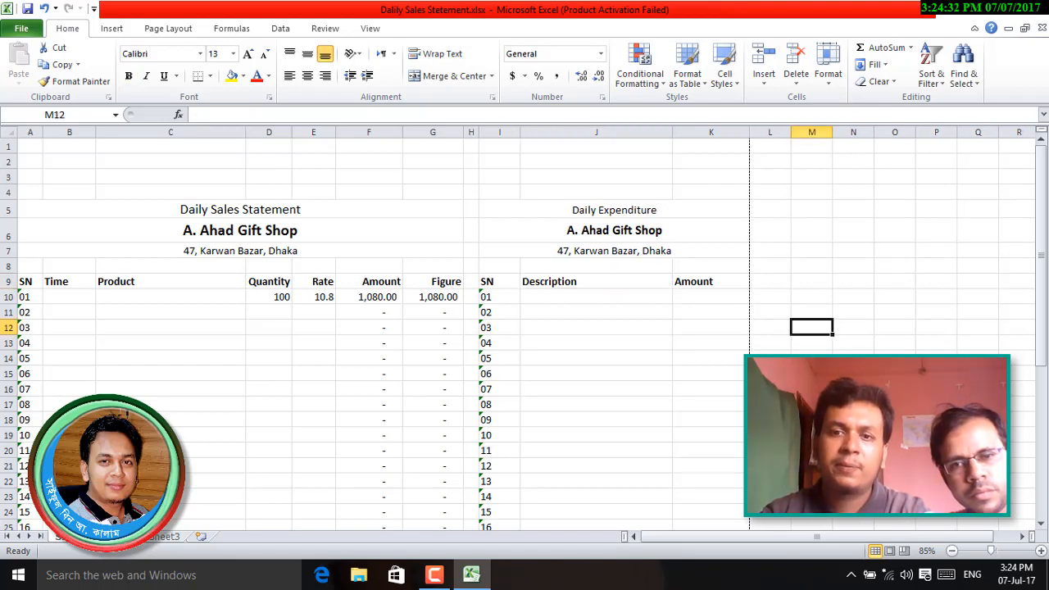
{"action": "left_click", "coordinate": [624, 405]}
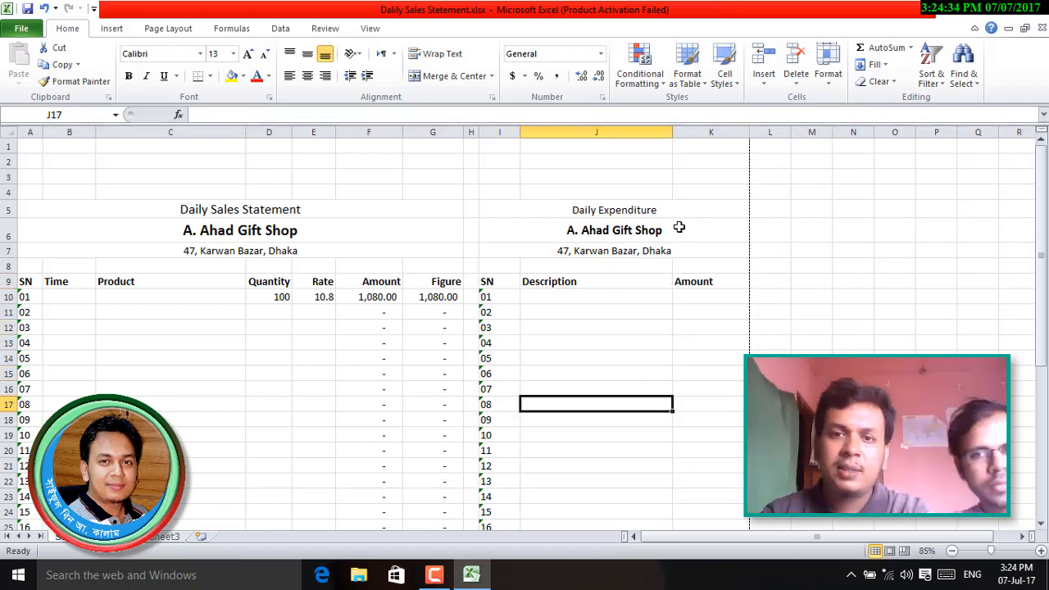
{"action": "left_click_drag", "start_coordinate": [672, 131], "coordinate": [679, 131]}
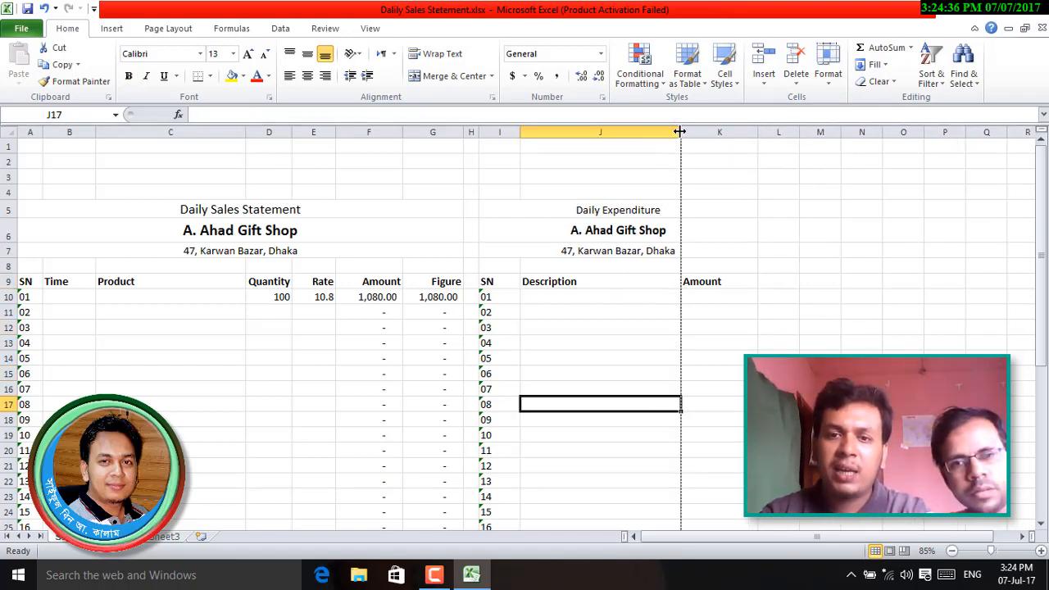
{"action": "left_click", "coordinate": [778, 343]}
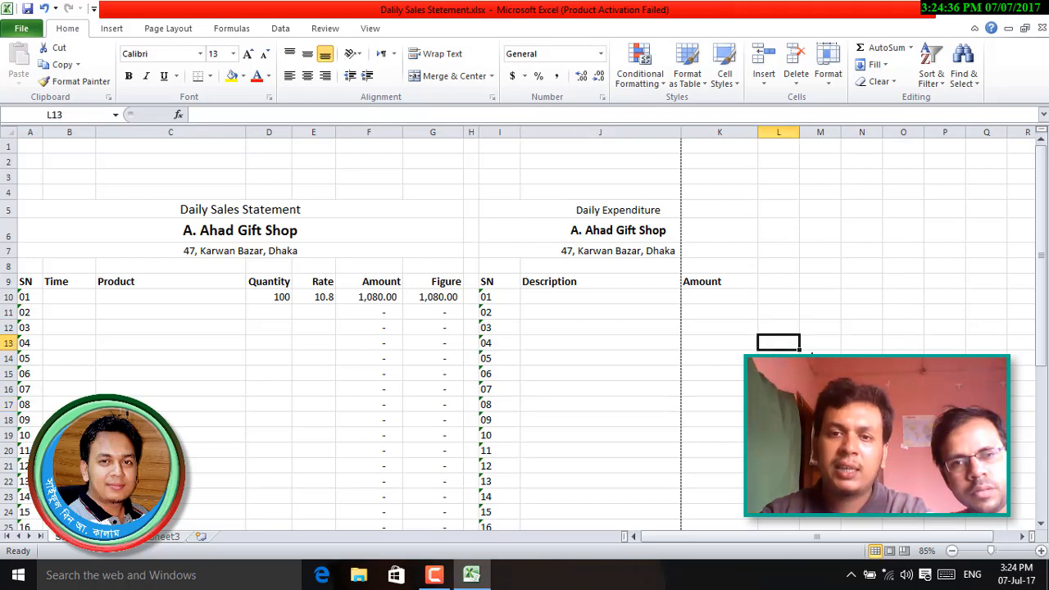
{"action": "left_click", "coordinate": [716, 282]}
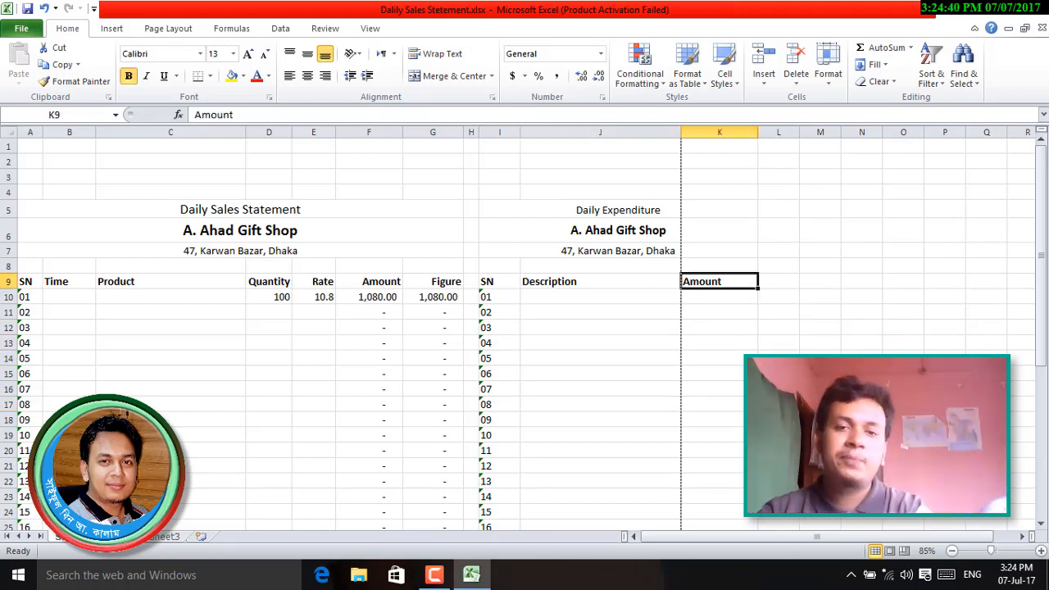
{"action": "scroll", "coordinate": [524, 328], "scroll_direction": "down", "scroll_amount": 7}
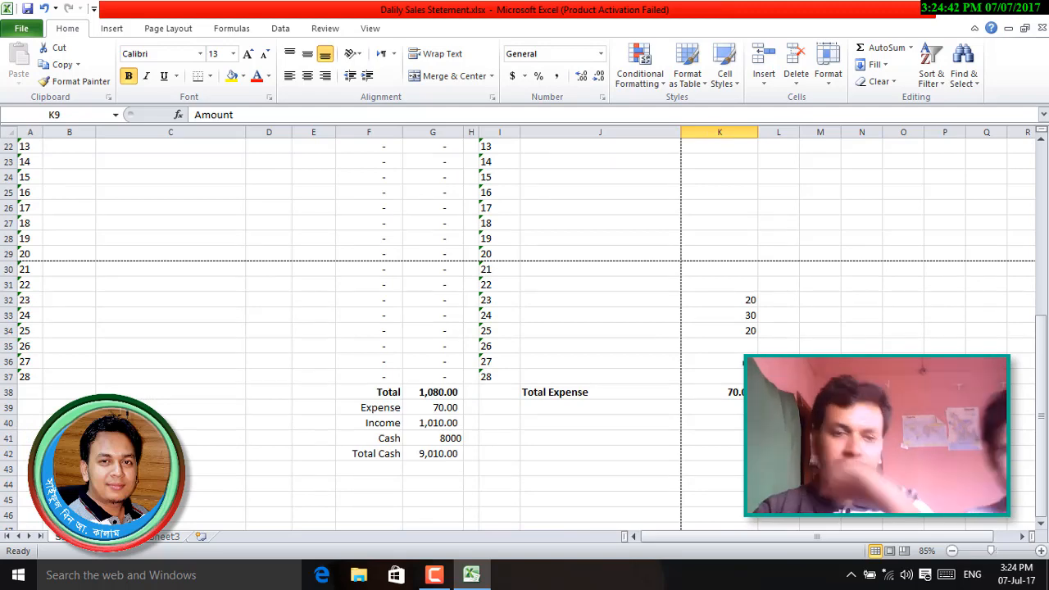
{"action": "scroll", "coordinate": [647, 377], "scroll_direction": "up", "scroll_amount": 7}
{"action": "scroll", "coordinate": [648, 377], "scroll_direction": "down", "scroll_amount": 7}
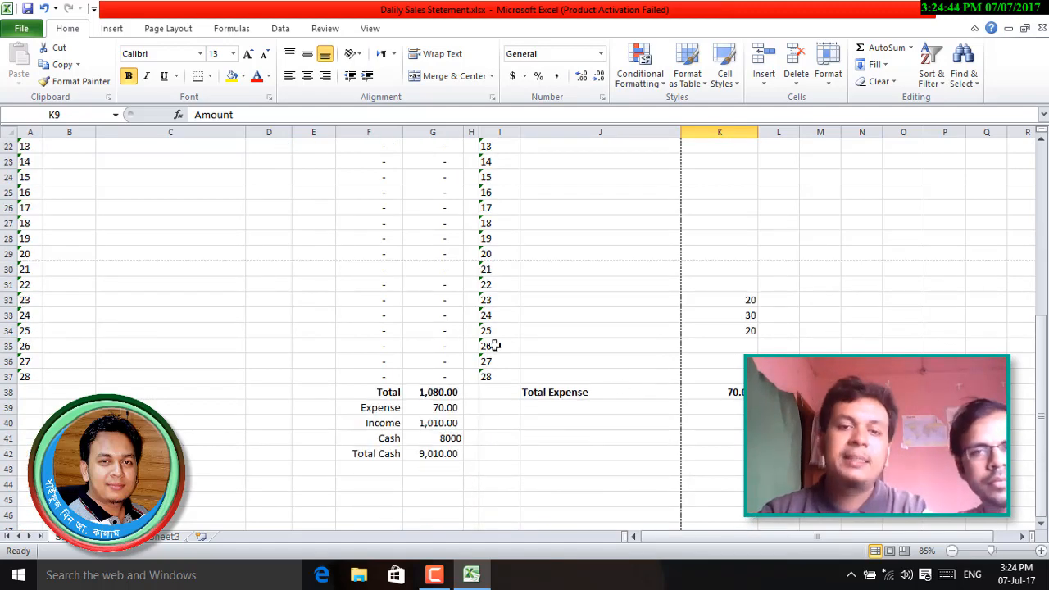
{"action": "scroll", "coordinate": [508, 385], "scroll_direction": "up", "scroll_amount": 7}
{"action": "scroll", "coordinate": [508, 385], "scroll_direction": "down", "scroll_amount": 7}
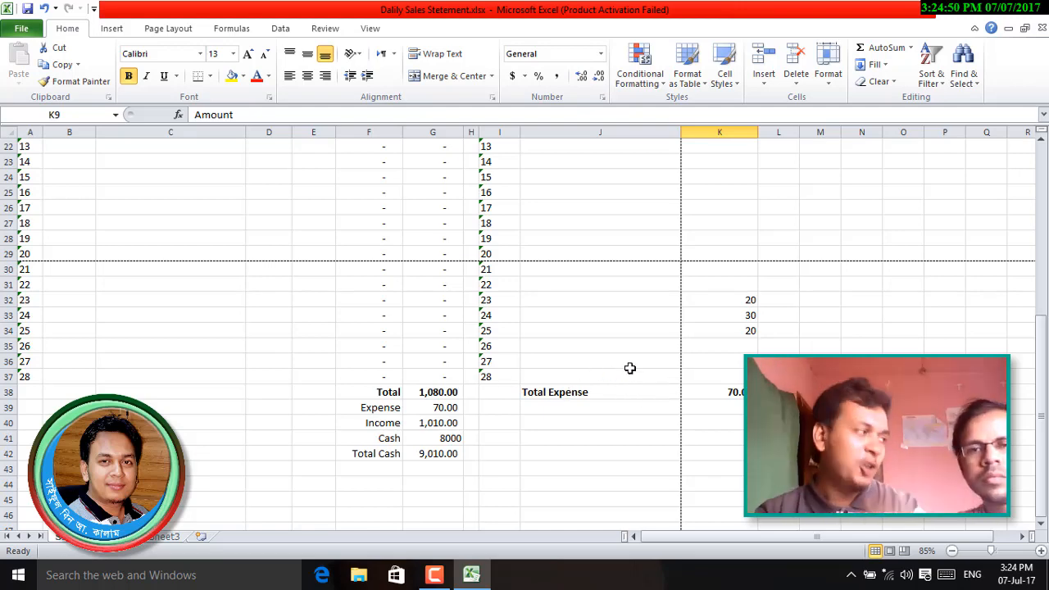
{"action": "scroll", "coordinate": [749, 335], "scroll_direction": "up", "scroll_amount": 7}
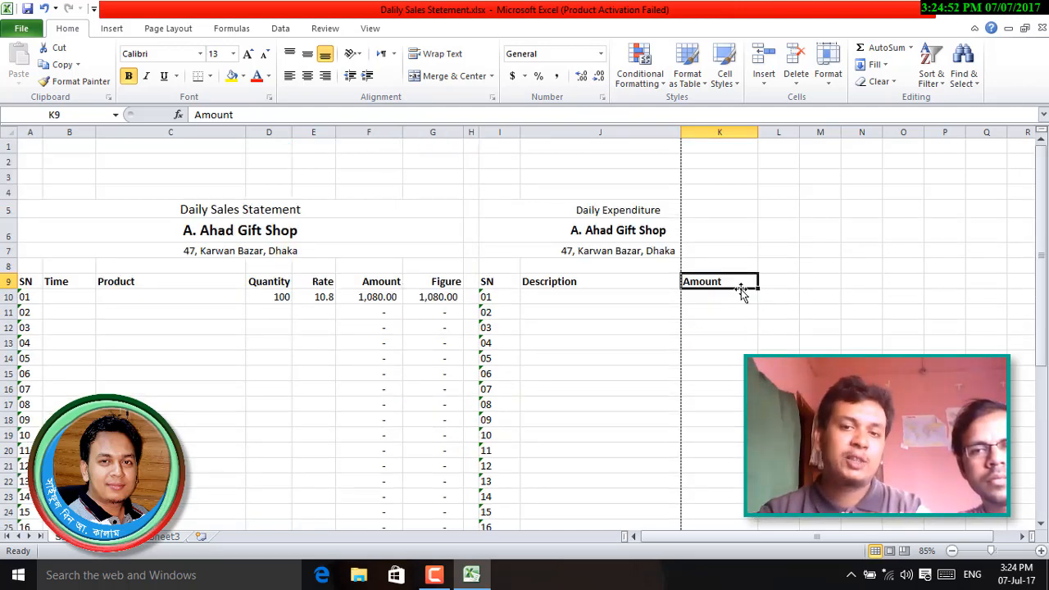
{"action": "scroll", "coordinate": [745, 293], "scroll_direction": "down", "scroll_amount": 8}
{"action": "scroll", "coordinate": [750, 354], "scroll_direction": "up", "scroll_amount": 8}
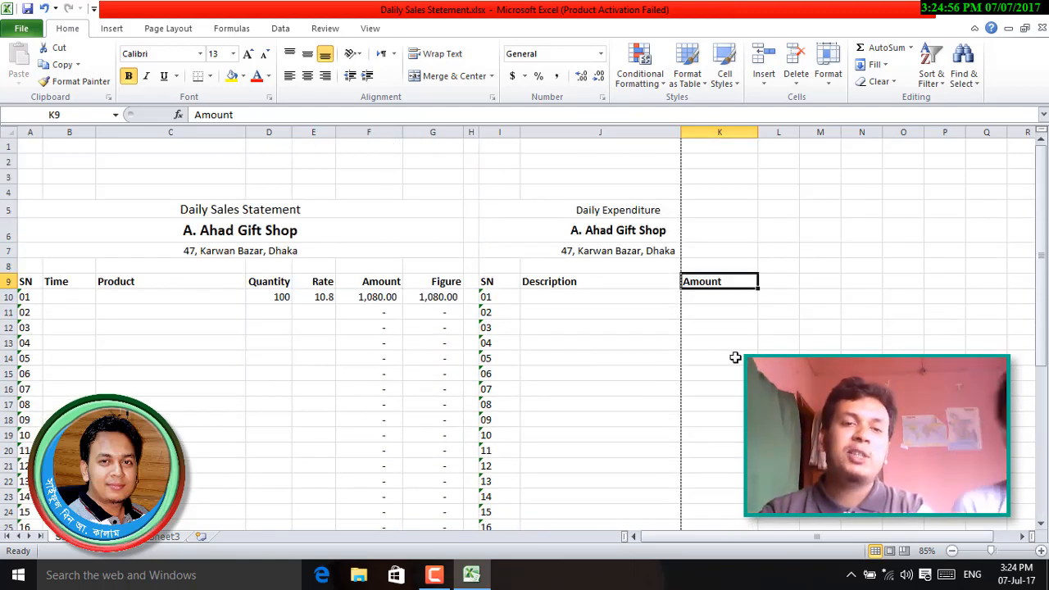
- Set Page Setup scaling to 95% normal size from File > Print, then go back to the sheet
{"action": "left_click", "coordinate": [21, 30]}
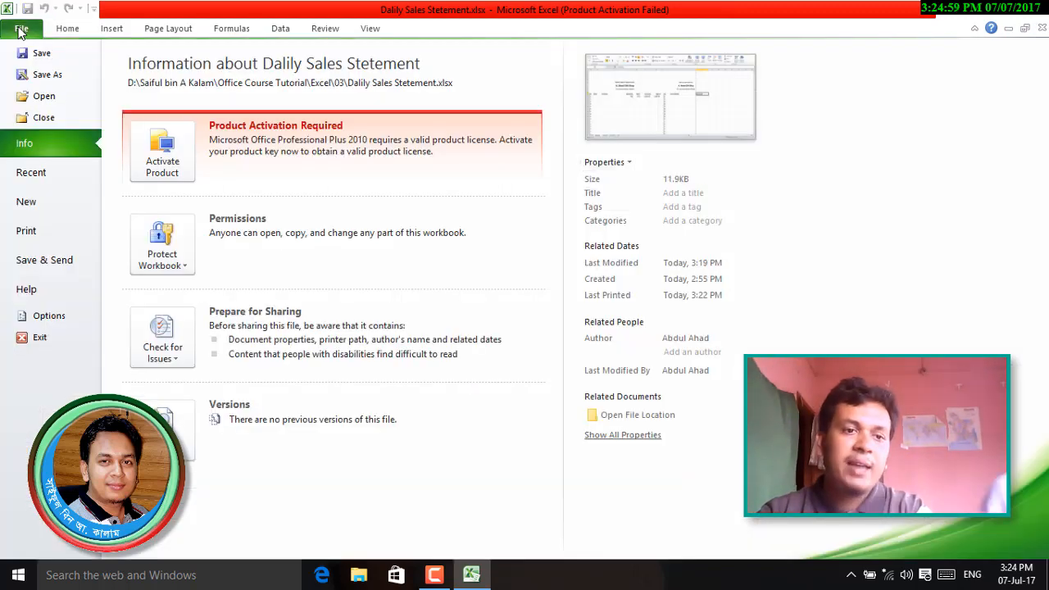
{"action": "left_click", "coordinate": [38, 230]}
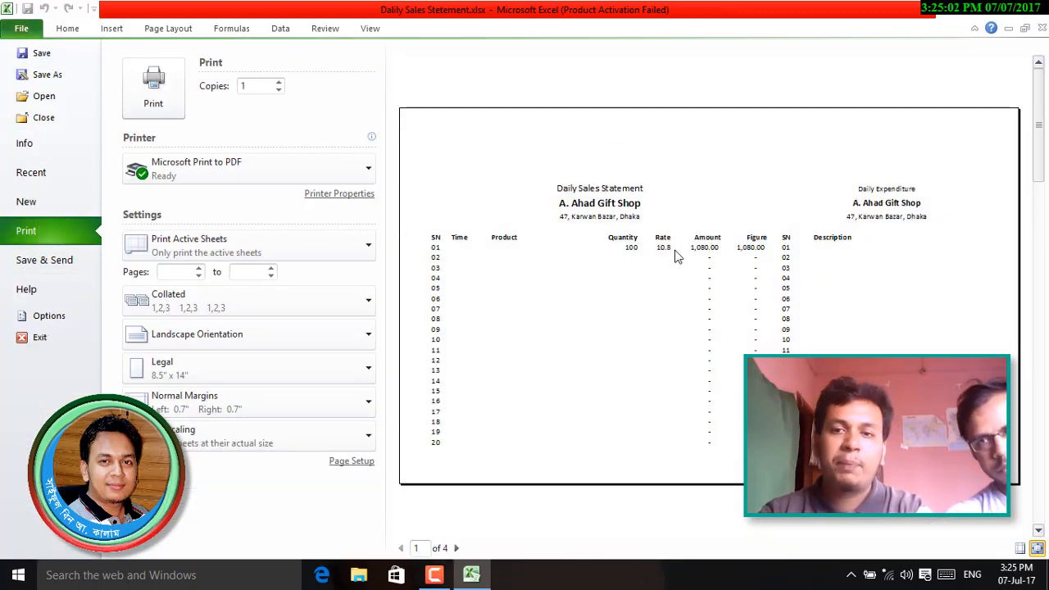
{"action": "left_click", "coordinate": [352, 462]}
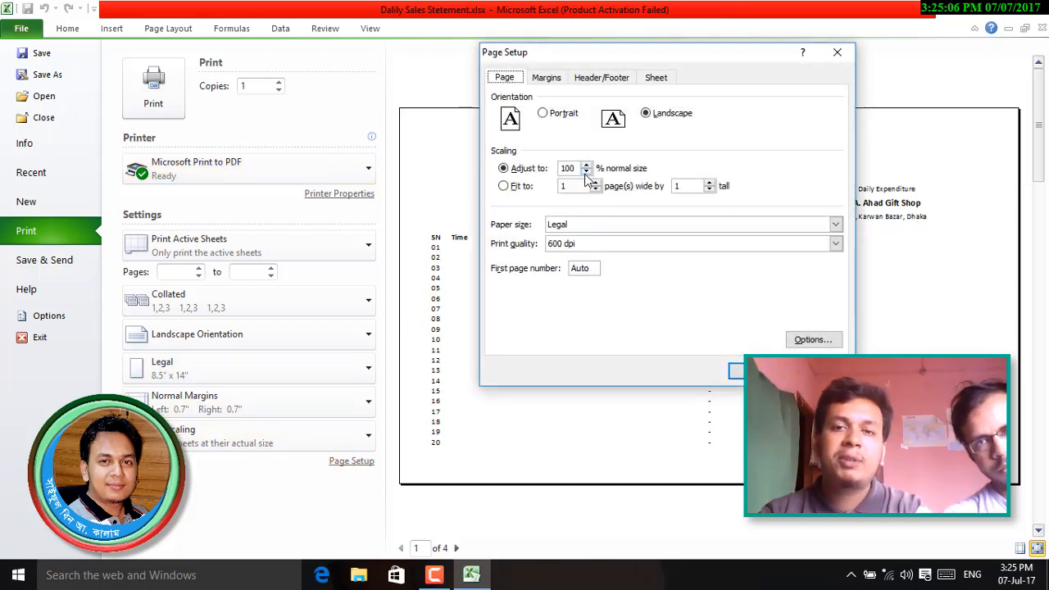
{"action": "left_click", "coordinate": [586, 173]}
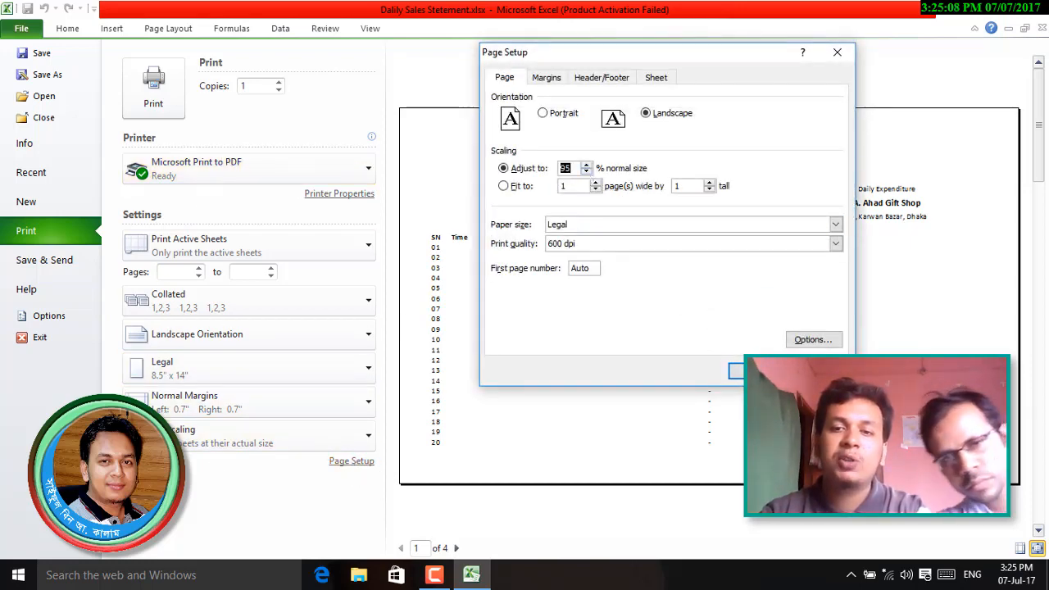
{"action": "left_click", "coordinate": [754, 371]}
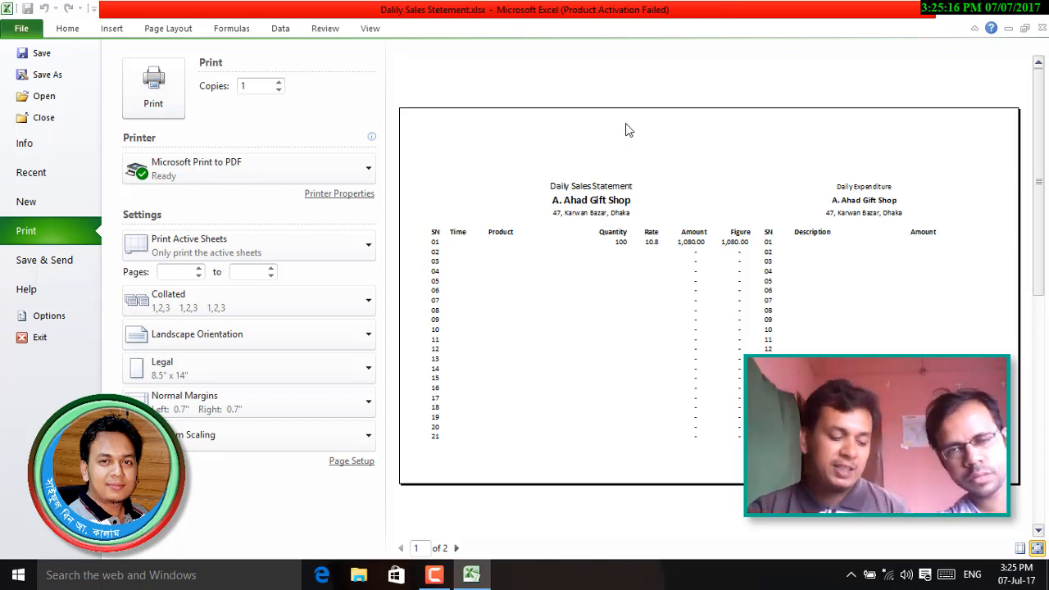
{"action": "key", "text": "Escape"}
{"action": "left_click", "coordinate": [857, 341]}
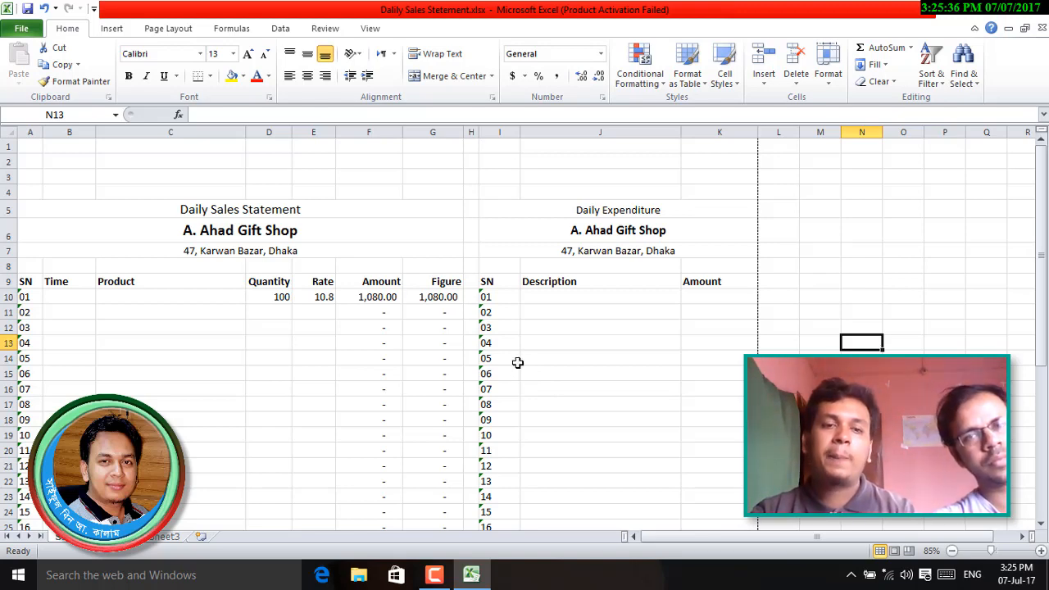
- Page through both pages of the Ctrl+P print preview and bring up Page Setup
{"action": "left_click", "coordinate": [645, 383]}
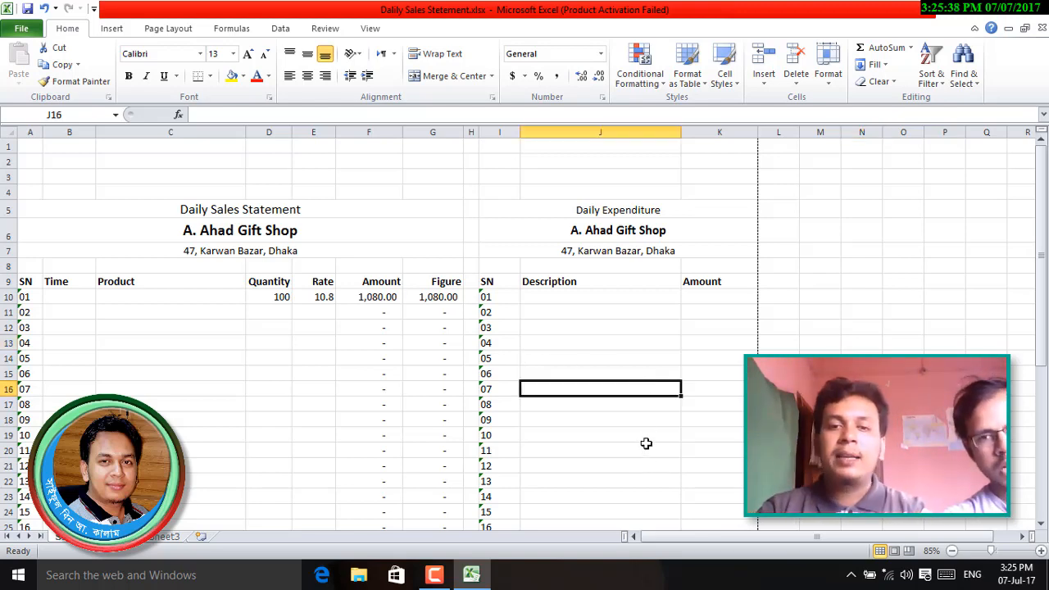
{"action": "scroll", "coordinate": [647, 439], "scroll_direction": "down", "scroll_amount": 4}
{"action": "scroll", "coordinate": [647, 439], "scroll_direction": "down", "scroll_amount": 2}
{"action": "scroll", "coordinate": [647, 440], "scroll_direction": "up", "scroll_amount": 6}
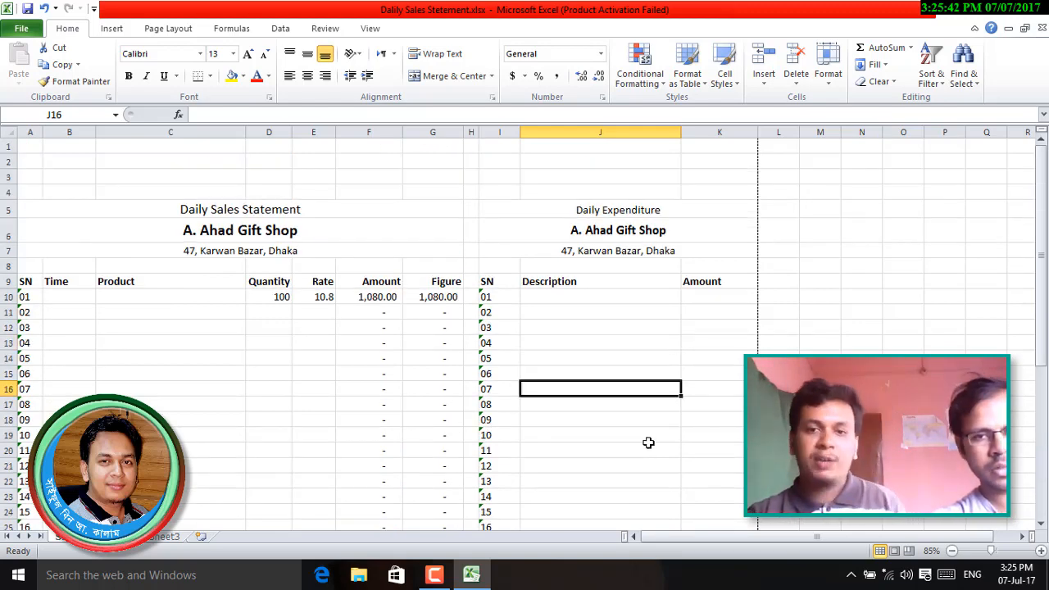
{"action": "key", "text": "ctrl+p"}
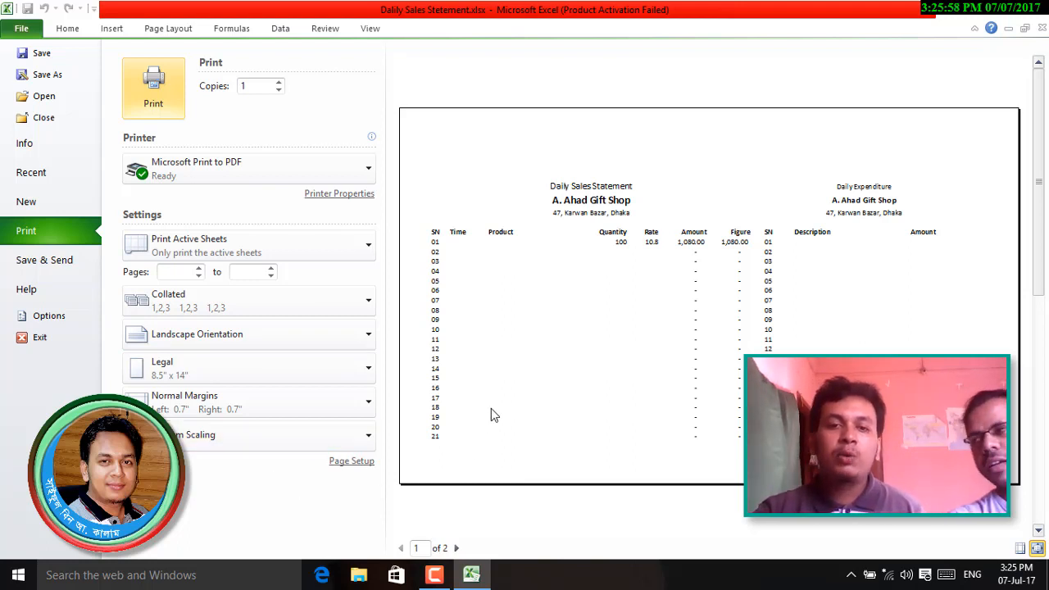
{"action": "scroll", "coordinate": [492, 410], "scroll_direction": "down", "scroll_amount": 2}
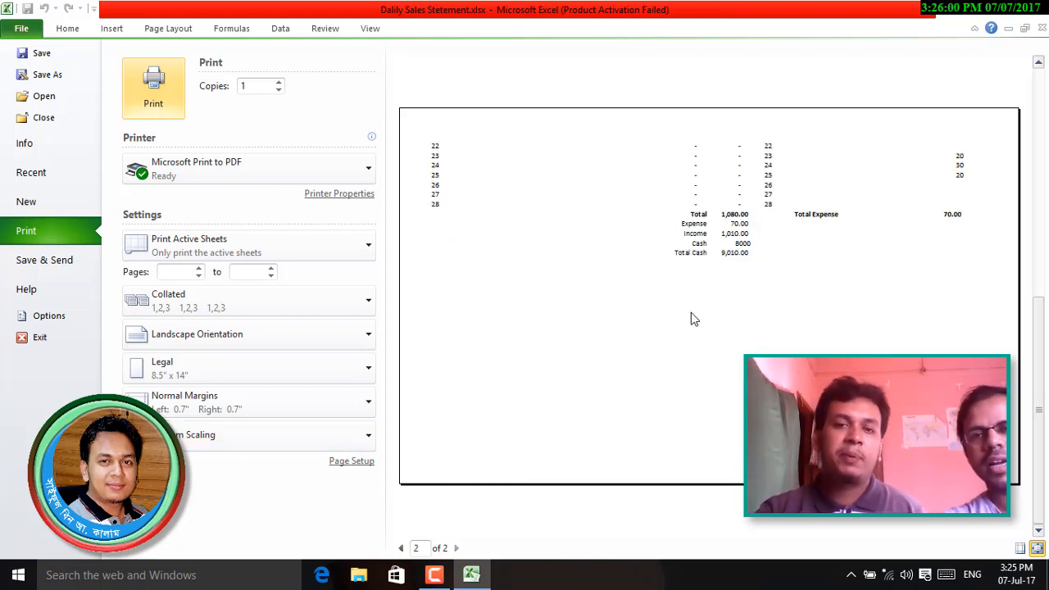
{"action": "scroll", "coordinate": [694, 325], "scroll_direction": "up", "scroll_amount": 2}
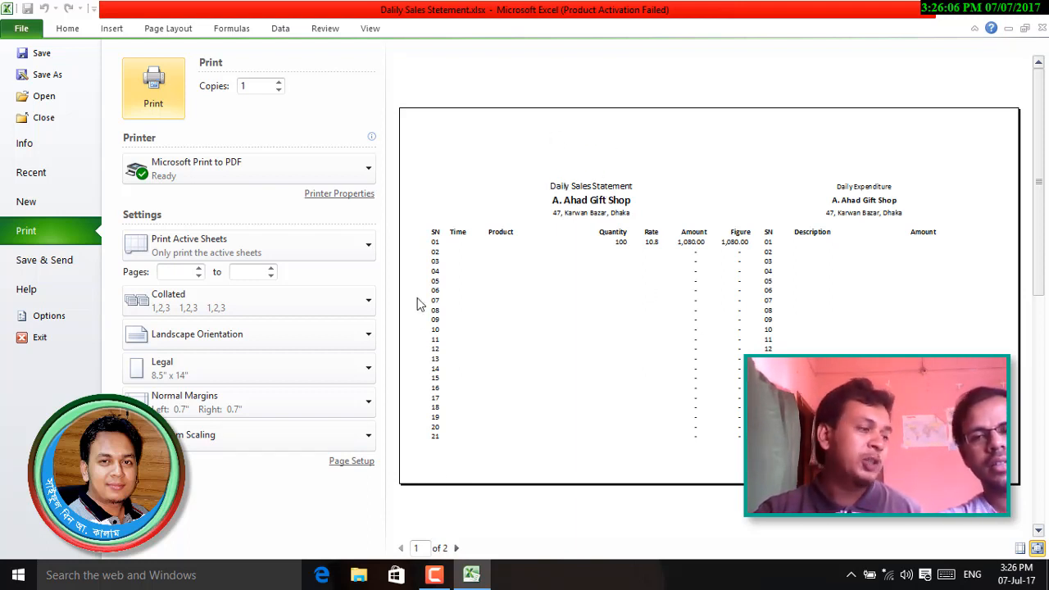
{"action": "left_click", "coordinate": [351, 462]}
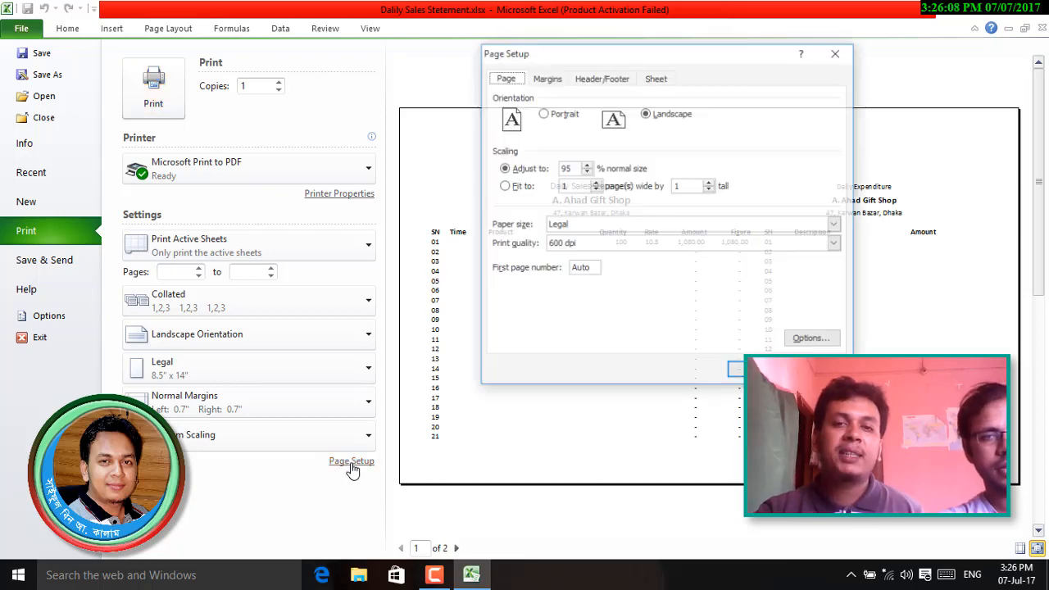
- Set the left and right margins to 0.5 inch and bottom to 0.25, then exit the print preview
{"action": "left_click", "coordinate": [547, 79]}
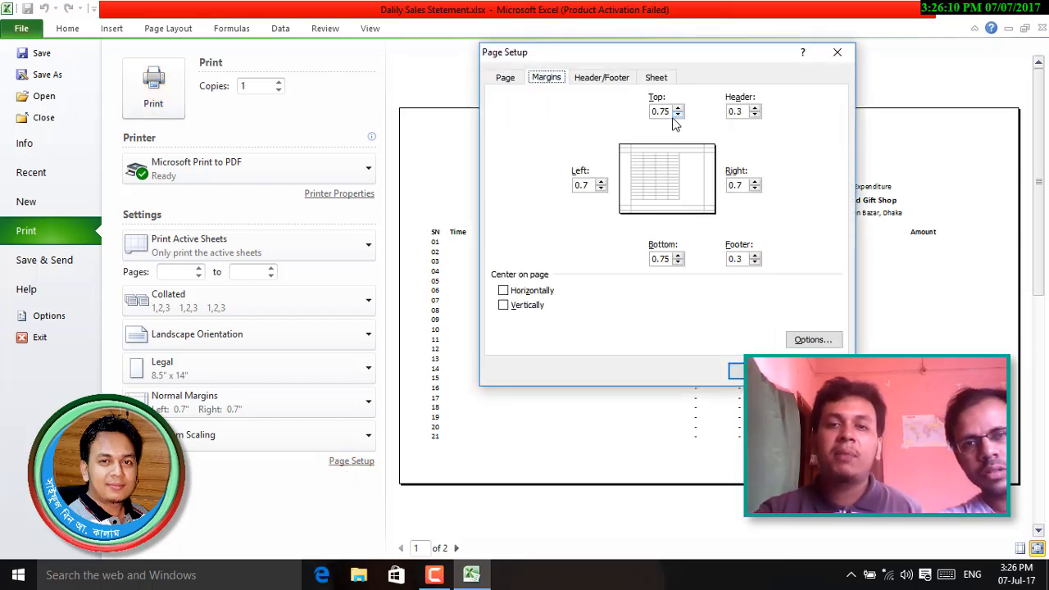
{"action": "left_click_drag", "start_coordinate": [668, 114], "coordinate": [424, 175]}
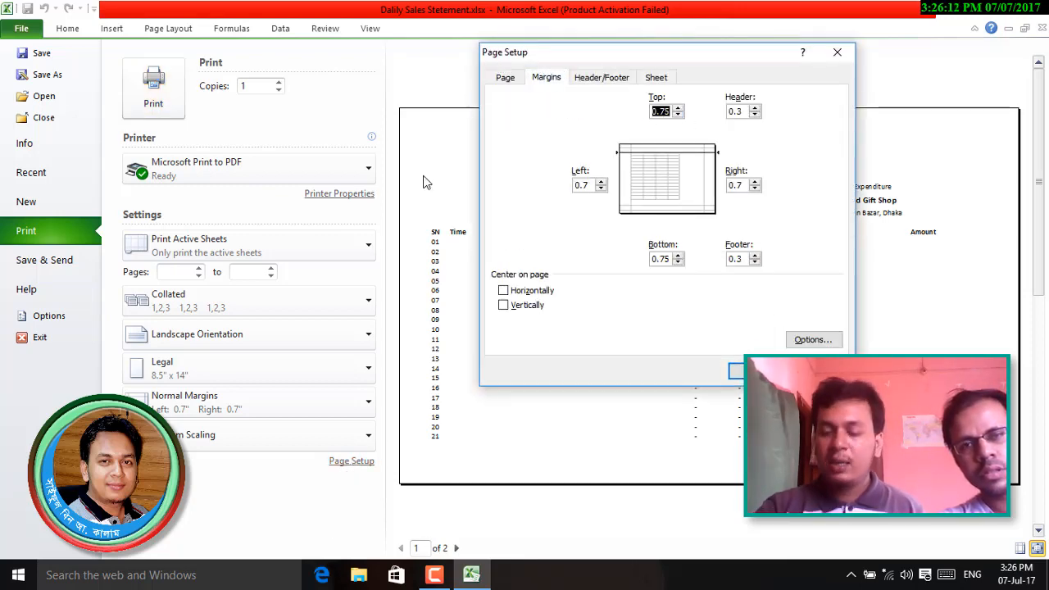
{"action": "type", "text": "."}
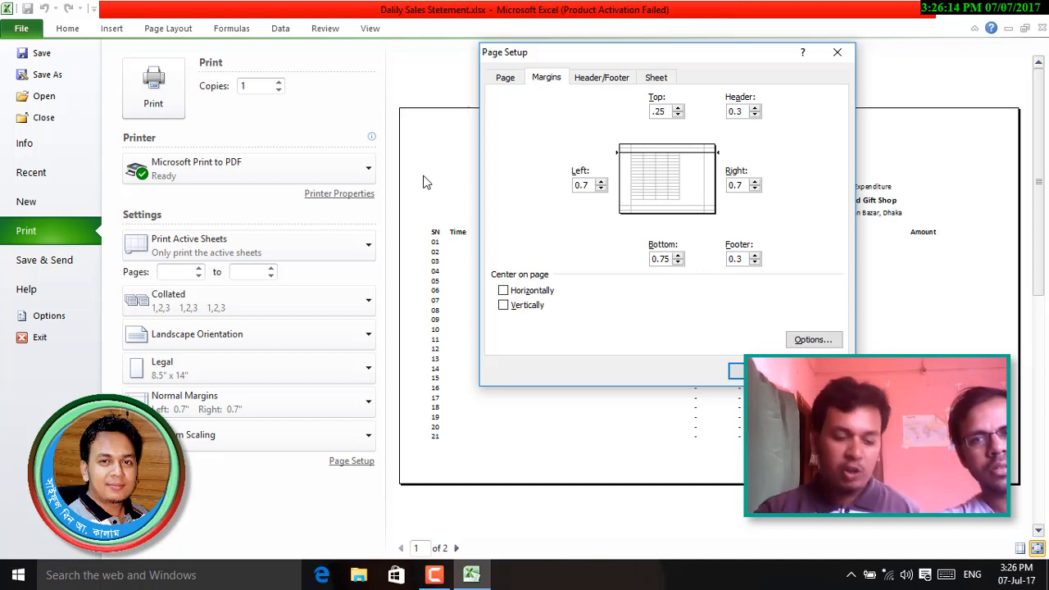
{"action": "key", "text": "Tab"}
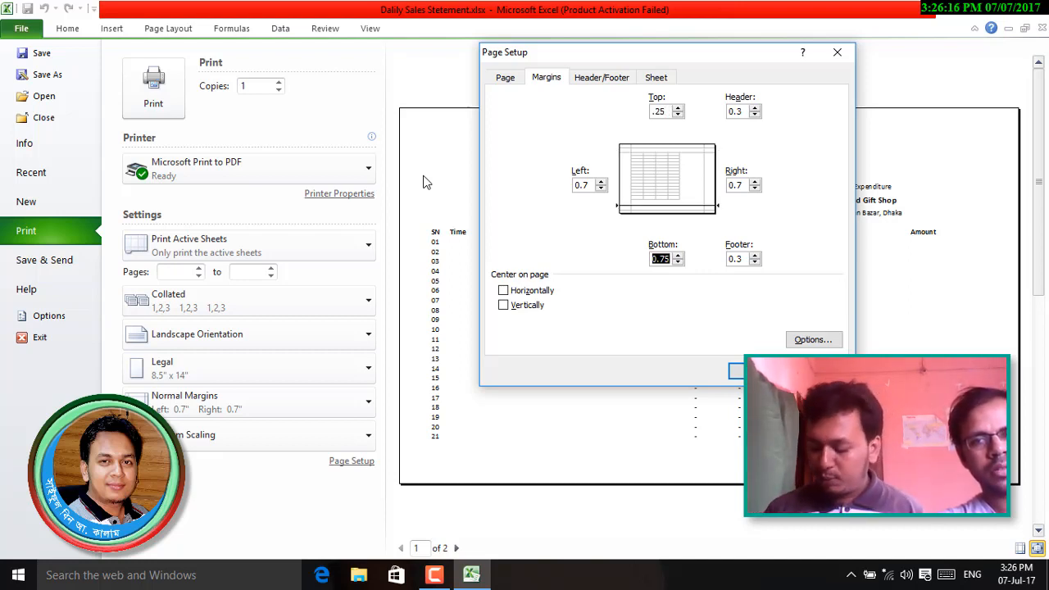
{"action": "type", "text": ".25"}
{"action": "key", "text": "Tab"}
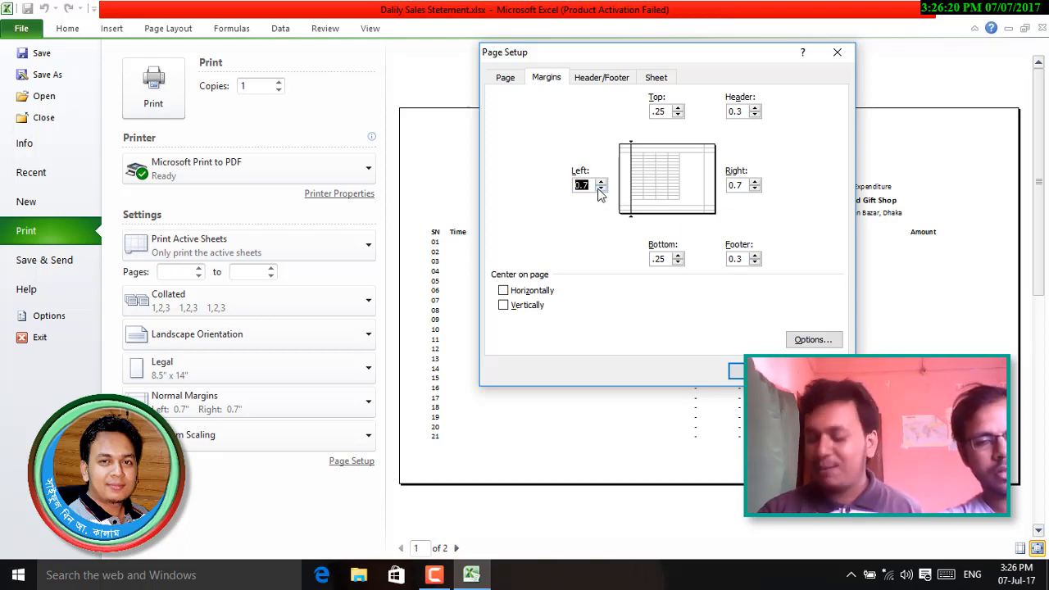
{"action": "type", "text": "."}
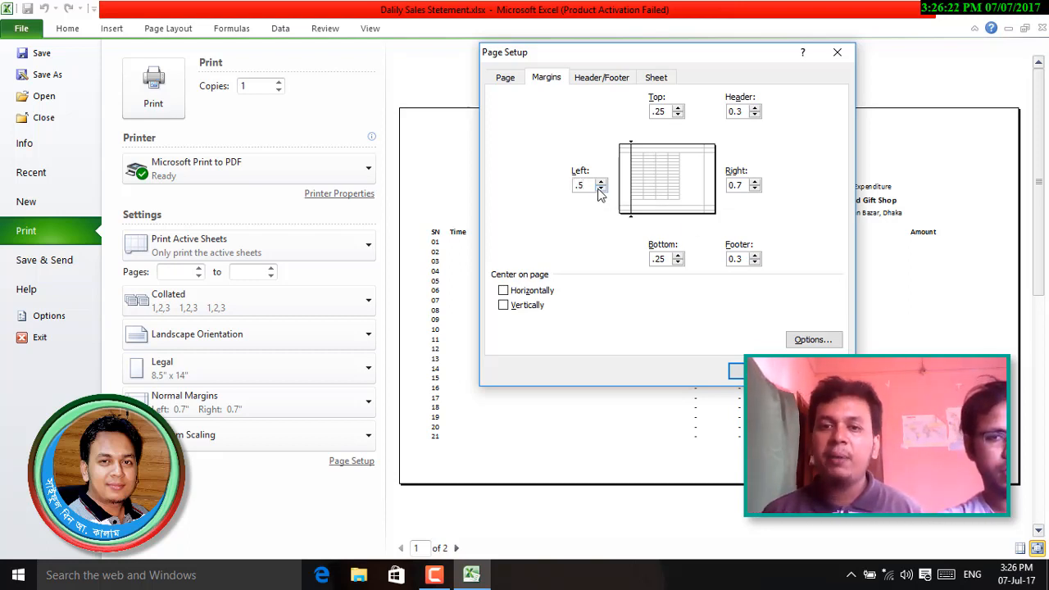
{"action": "type", "text": "5"}
{"action": "key", "text": "Tab"}
{"action": "type", "text": ".5"}
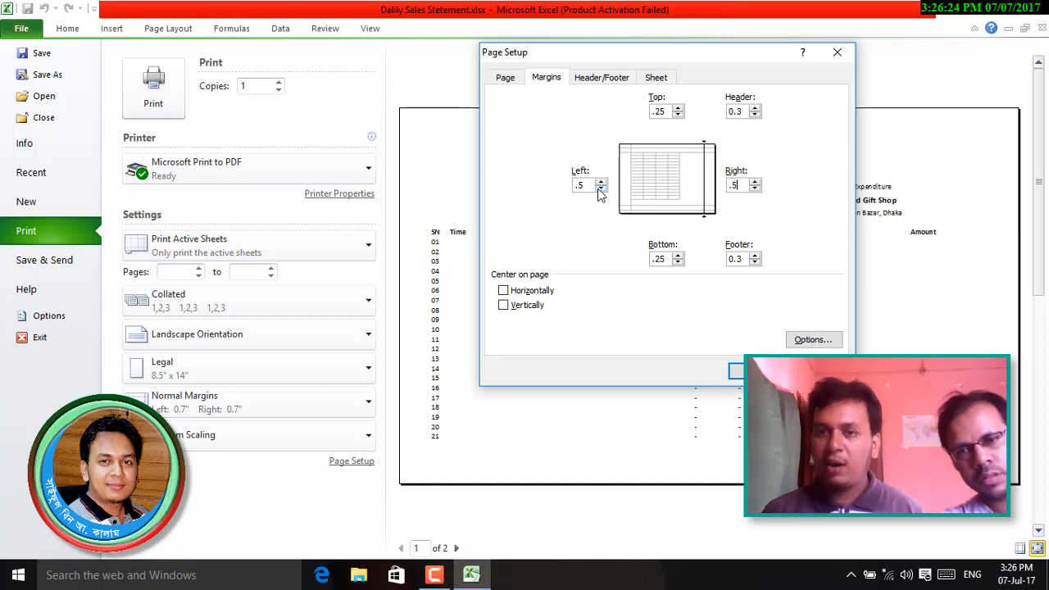
{"action": "key", "text": "Tab"}
{"action": "left_click", "coordinate": [738, 373]}
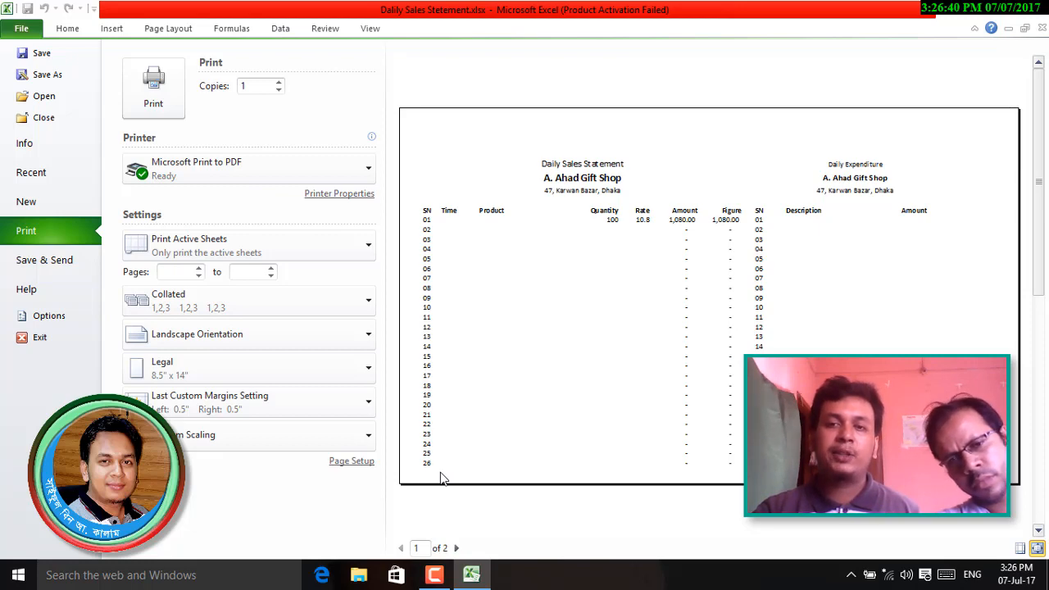
{"action": "key", "text": "Escape"}
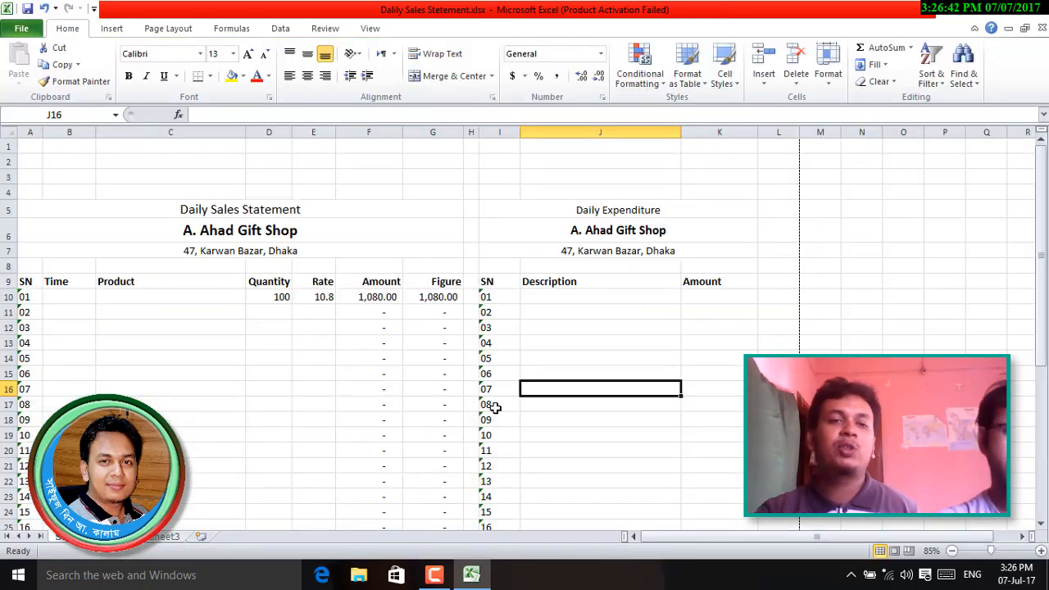
- Switch the sheet to Page Break Preview and scroll to see where page 1 ends
{"action": "scroll", "coordinate": [500, 406], "scroll_direction": "down", "scroll_amount": 7}
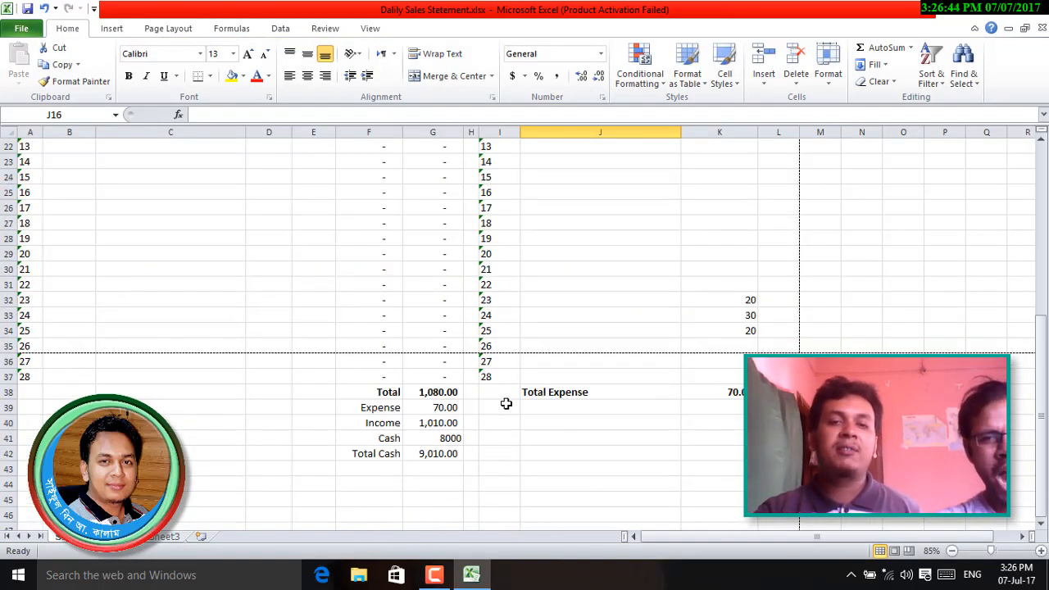
{"action": "scroll", "coordinate": [506, 403], "scroll_direction": "up", "scroll_amount": 7}
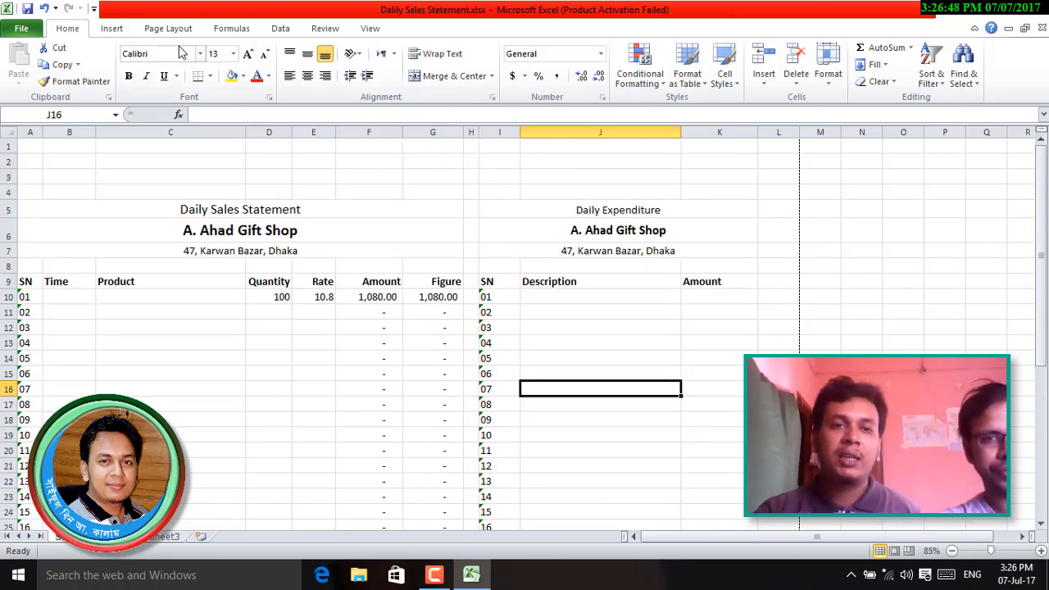
{"action": "left_click", "coordinate": [325, 29]}
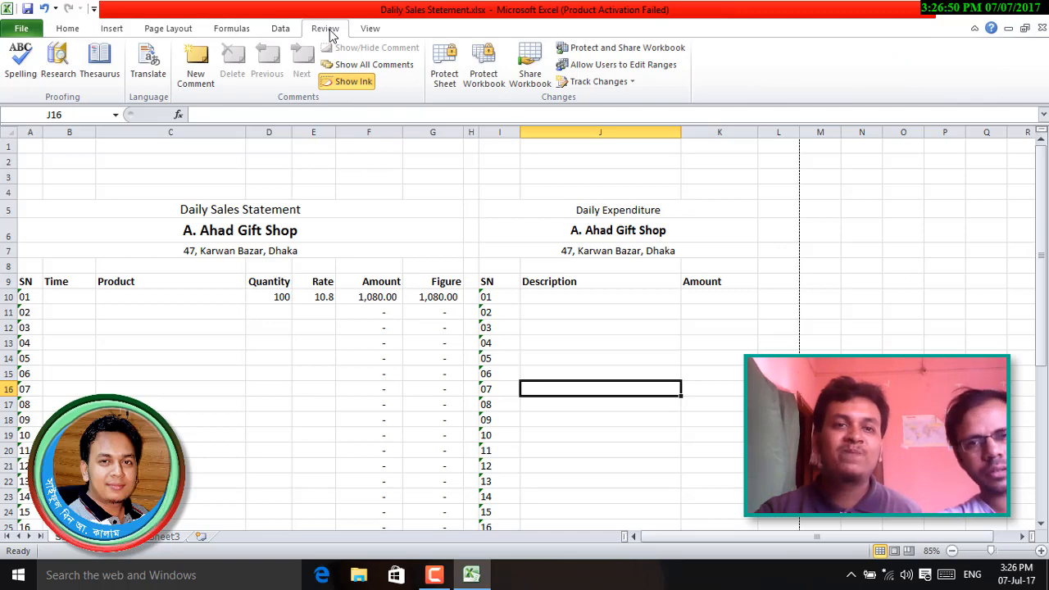
{"action": "left_click", "coordinate": [371, 28]}
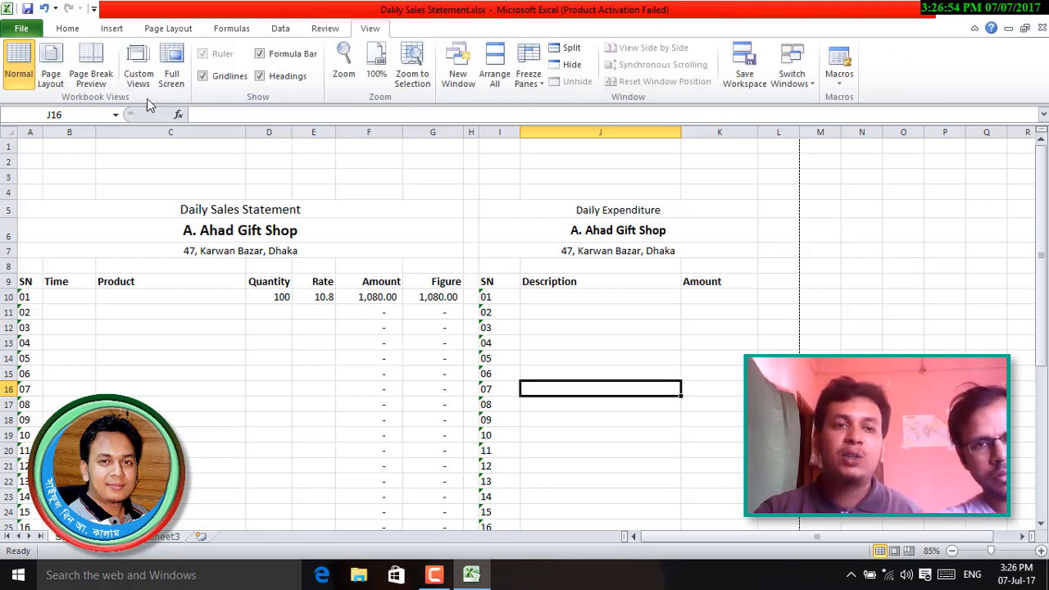
{"action": "left_click", "coordinate": [97, 76]}
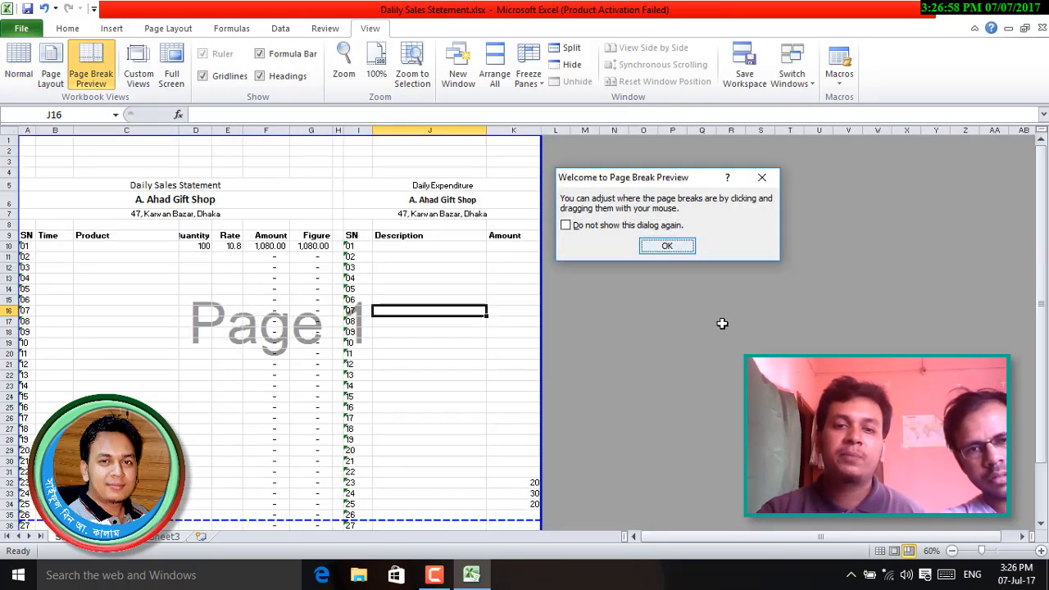
{"action": "key", "text": "Return"}
{"action": "scroll", "coordinate": [726, 426], "scroll_direction": "down", "scroll_amount": 6}
{"action": "scroll", "coordinate": [726, 426], "scroll_direction": "up", "scroll_amount": 6}
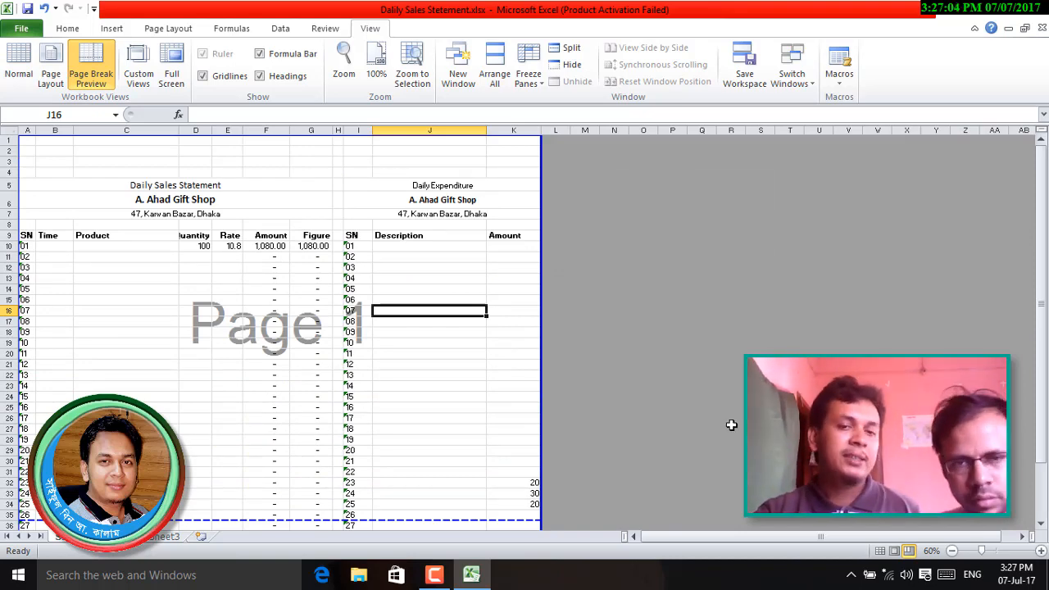
{"action": "scroll", "coordinate": [732, 425], "scroll_direction": "down", "scroll_amount": 6}
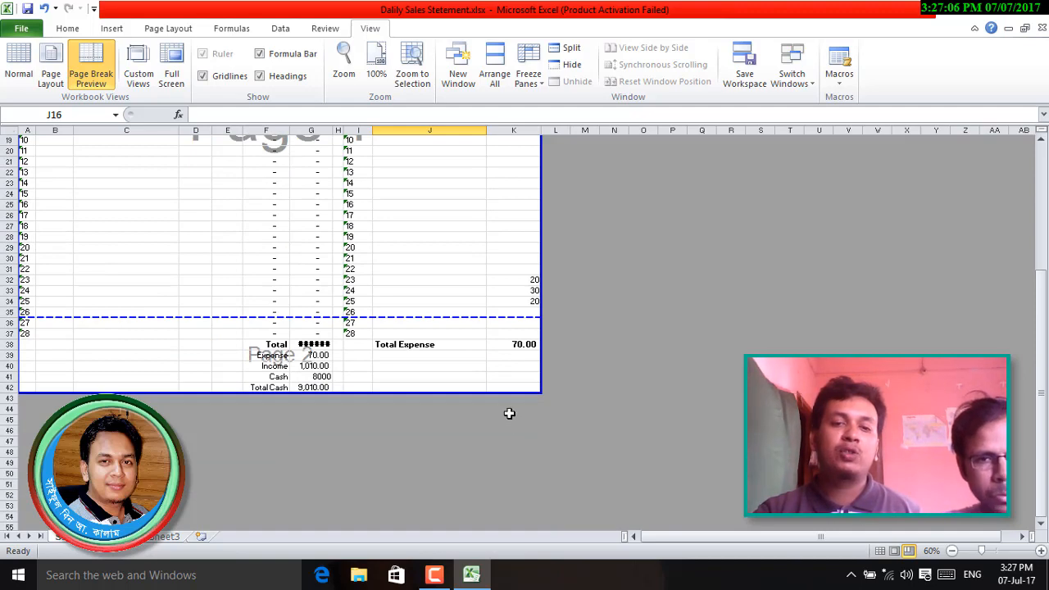
{"action": "scroll", "coordinate": [471, 417], "scroll_direction": "up", "scroll_amount": 4}
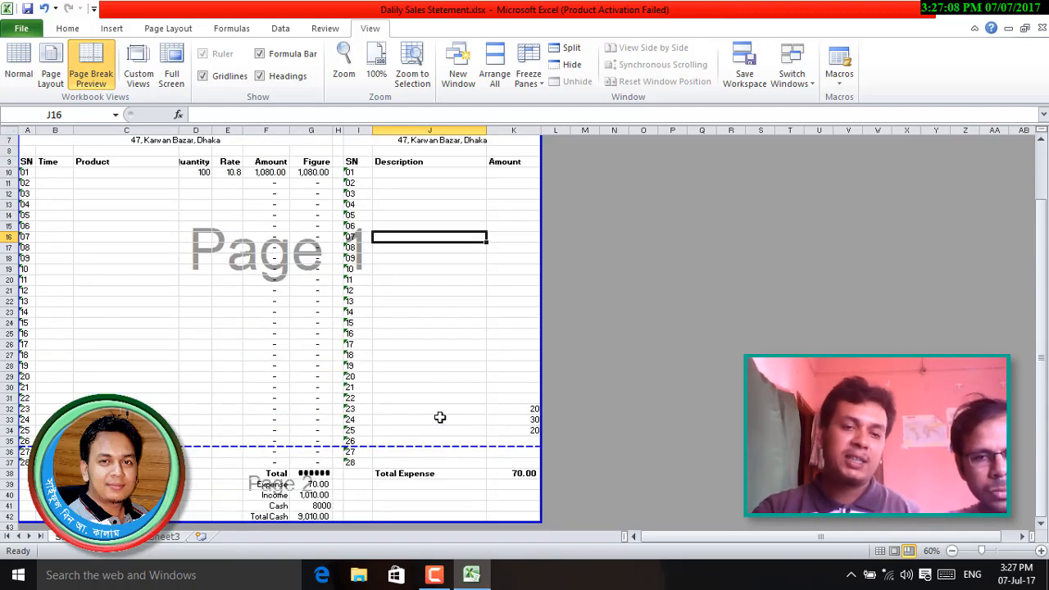
{"action": "scroll", "coordinate": [440, 418], "scroll_direction": "down", "scroll_amount": 2}
{"action": "scroll", "coordinate": [439, 418], "scroll_direction": "down", "scroll_amount": 3}
{"action": "scroll", "coordinate": [438, 419], "scroll_direction": "up", "scroll_amount": 7}
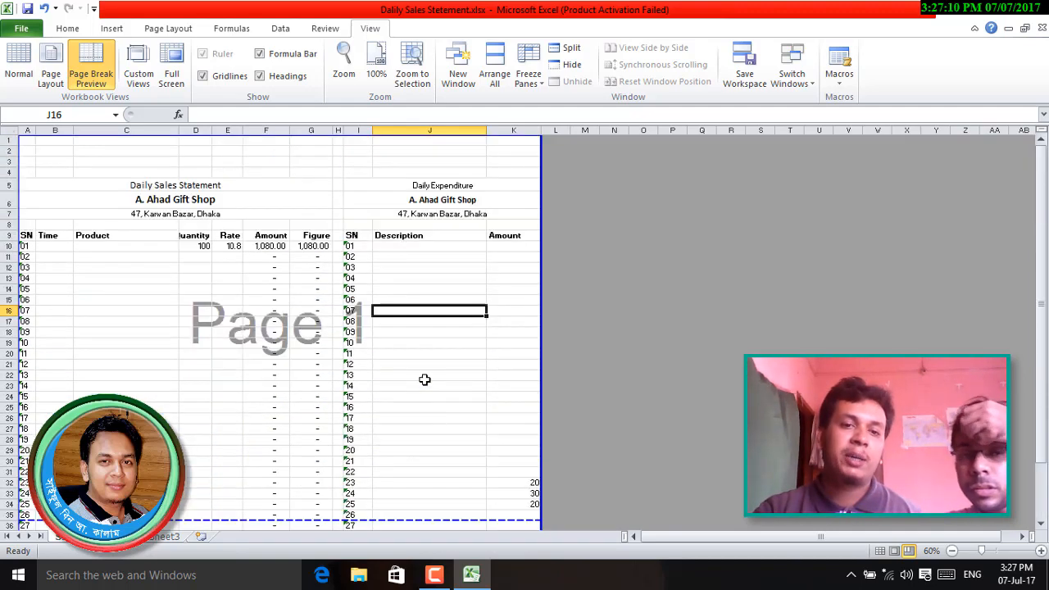
{"action": "scroll", "coordinate": [408, 400], "scroll_direction": "down", "scroll_amount": 4}
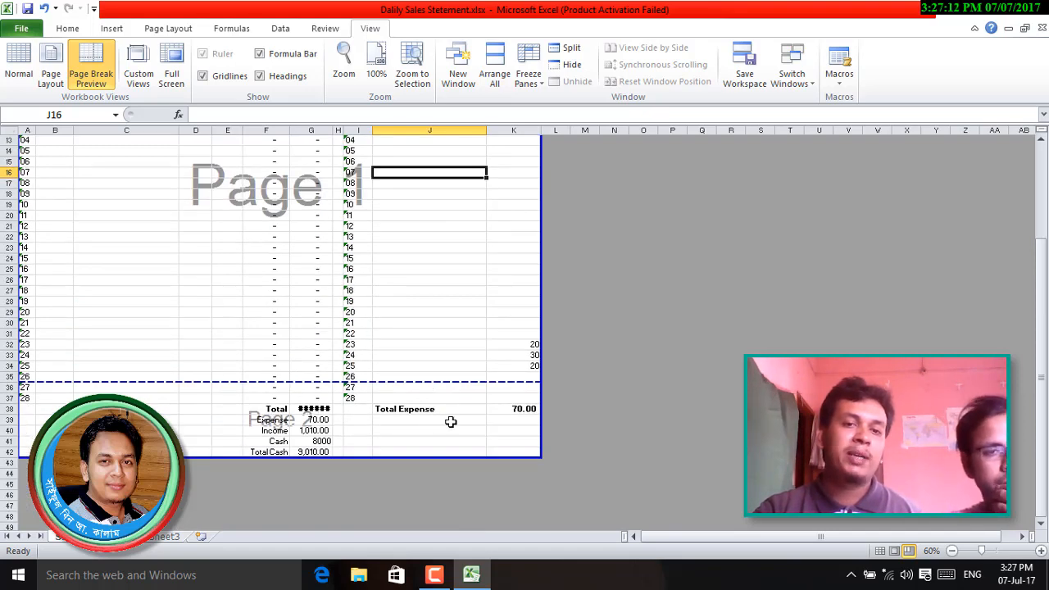
{"action": "scroll", "coordinate": [451, 421], "scroll_direction": "up", "scroll_amount": 4}
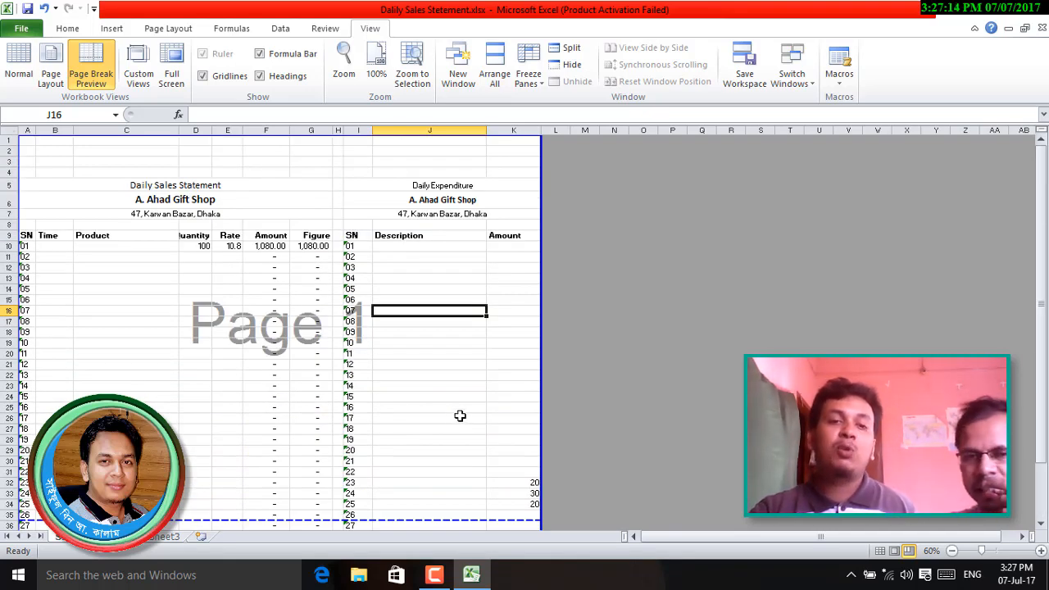
{"action": "scroll", "coordinate": [458, 419], "scroll_direction": "up", "scroll_amount": 3}
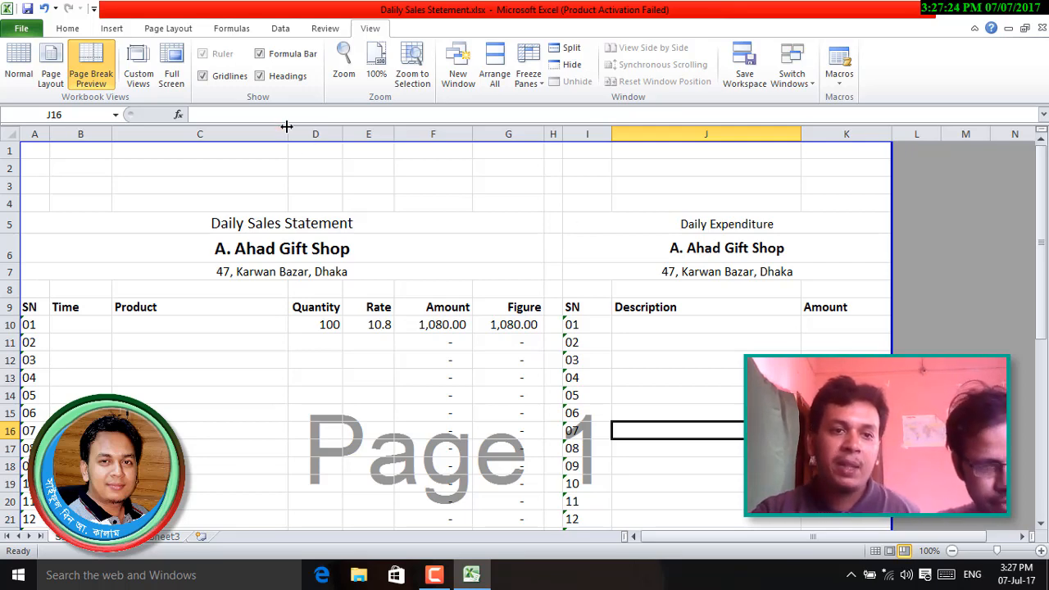
- Delete the blank rows 1–4 above the shop headings
{"action": "left_click_drag", "start_coordinate": [382, 153], "coordinate": [382, 199]}
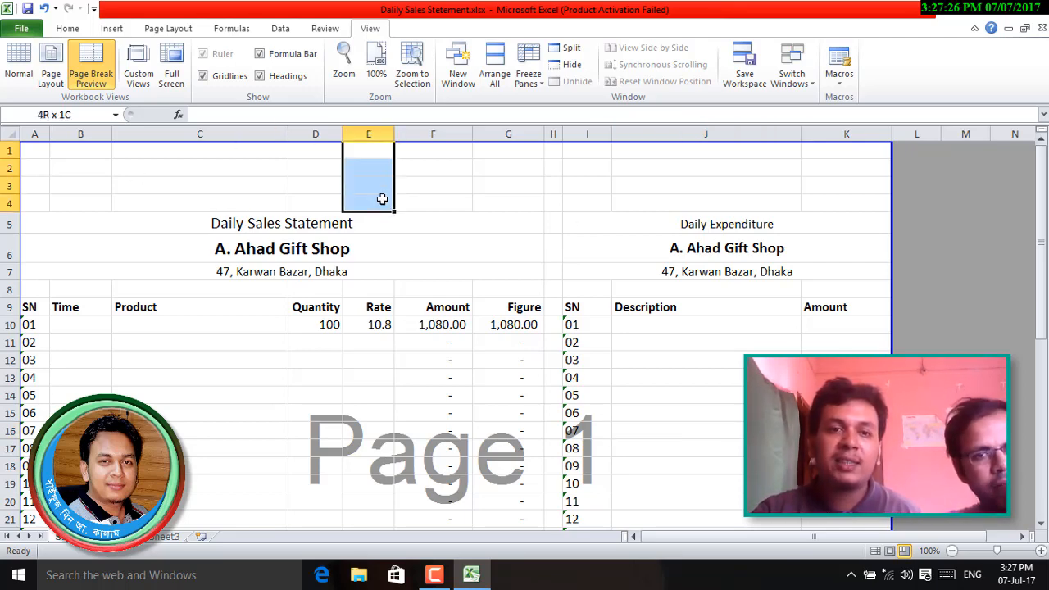
{"action": "left_click_drag", "start_coordinate": [8, 150], "coordinate": [7, 189]}
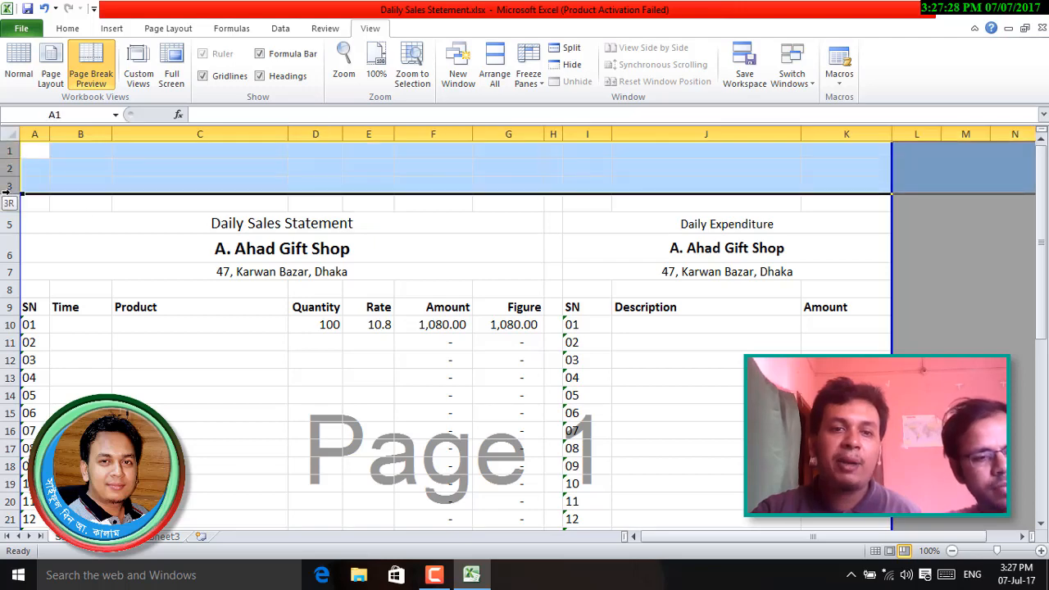
{"action": "scroll", "coordinate": [382, 345], "scroll_direction": "down", "scroll_amount": 9}
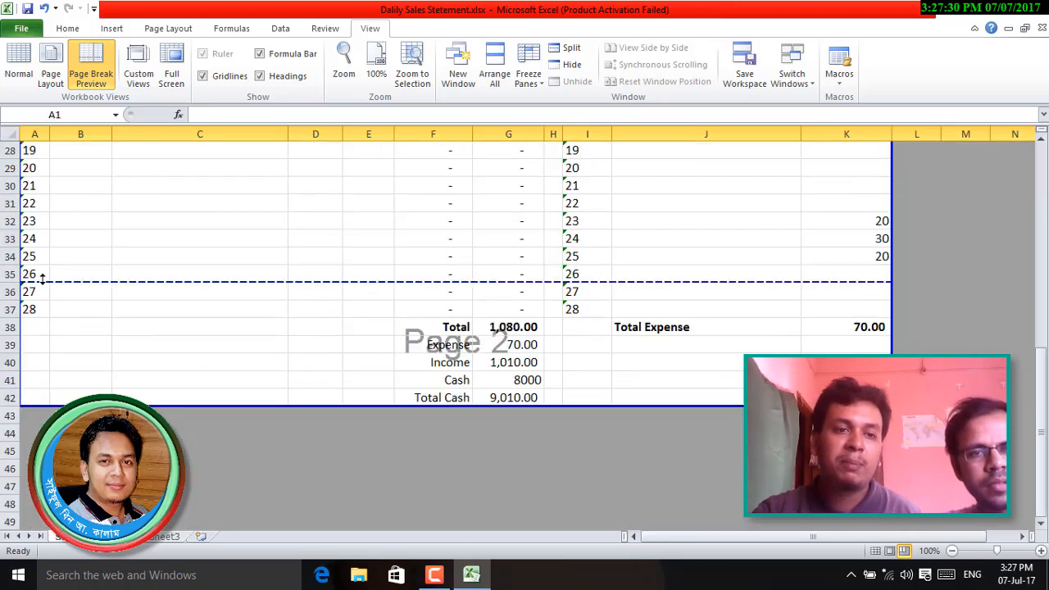
{"action": "scroll", "coordinate": [574, 369], "scroll_direction": "up", "scroll_amount": 9}
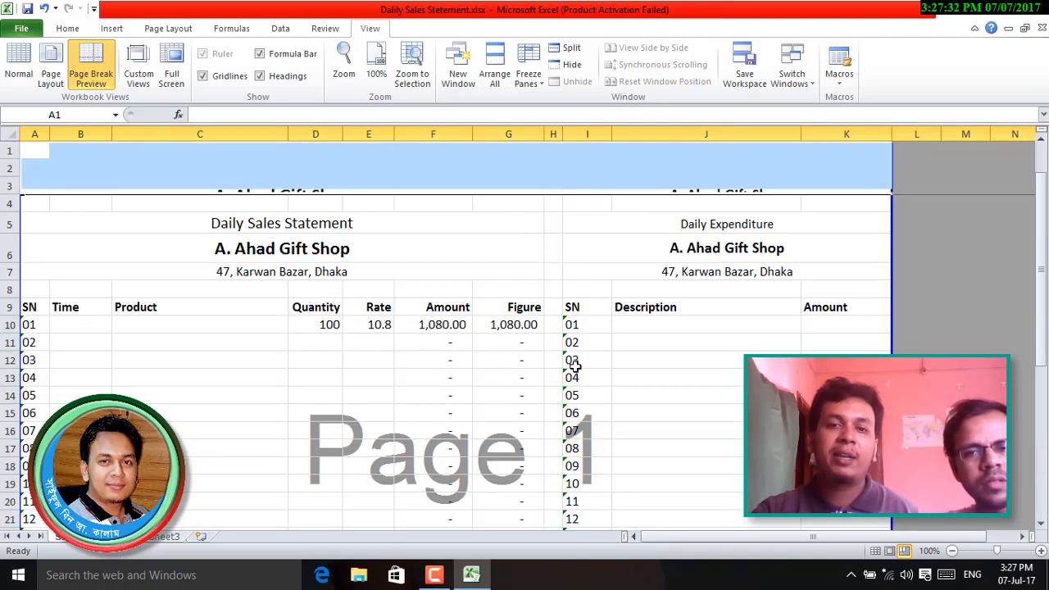
{"action": "left_click", "coordinate": [459, 167]}
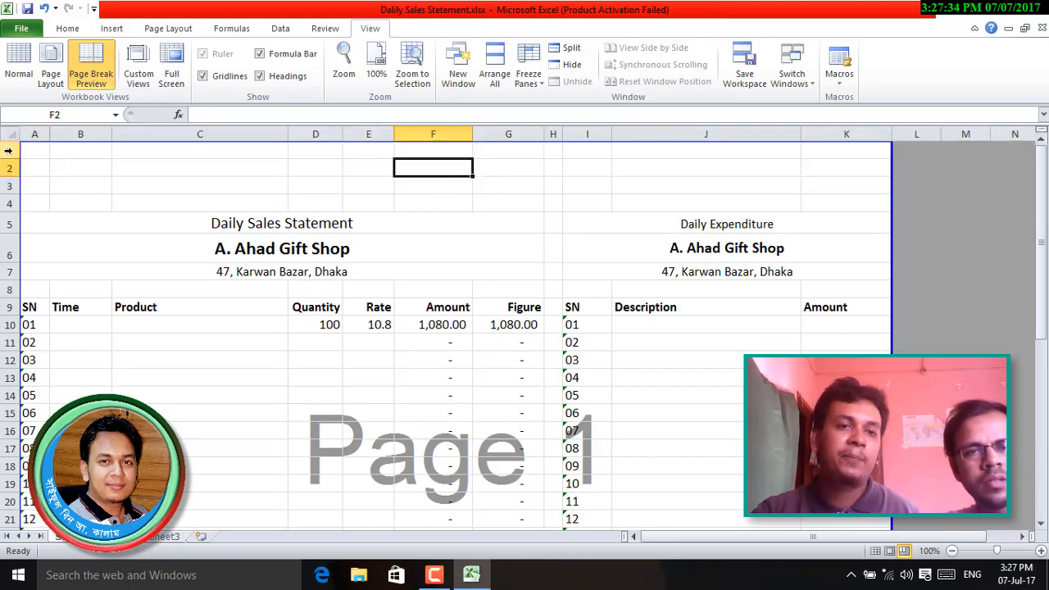
{"action": "left_click_drag", "start_coordinate": [8, 150], "coordinate": [5, 204]}
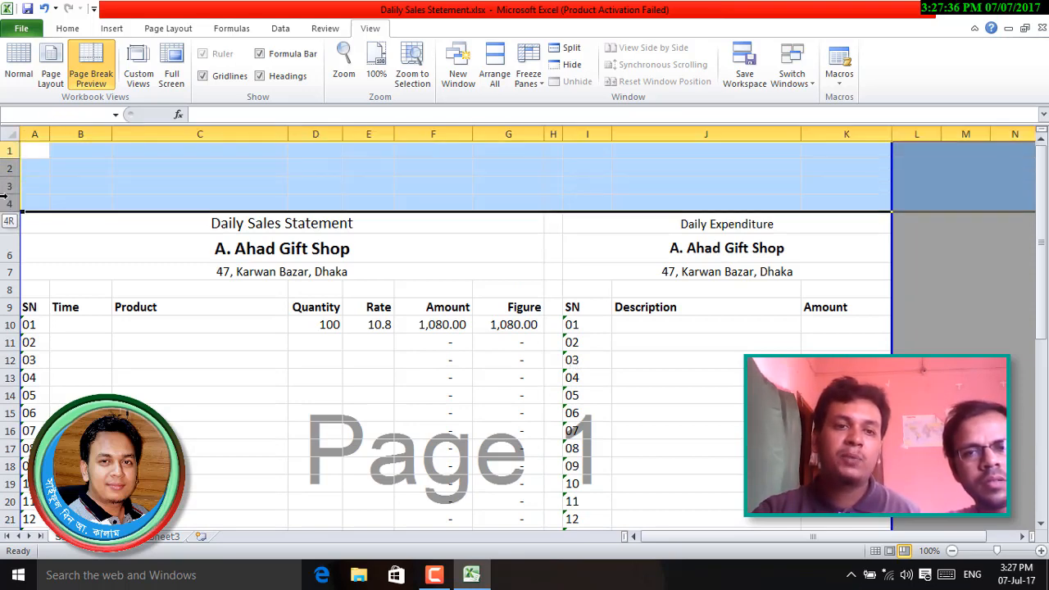
{"action": "right_click", "coordinate": [6, 187]}
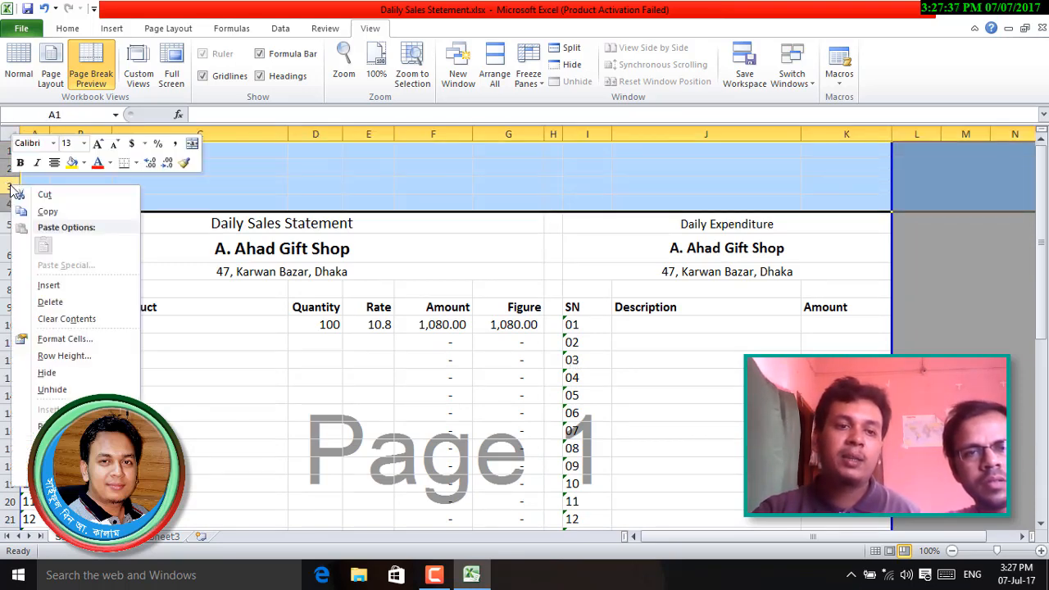
{"action": "left_click", "coordinate": [50, 301]}
{"action": "left_click", "coordinate": [368, 324]}
- Shrink the empty row 4 above the column titles to a thin strip
{"action": "left_click", "coordinate": [371, 222]}
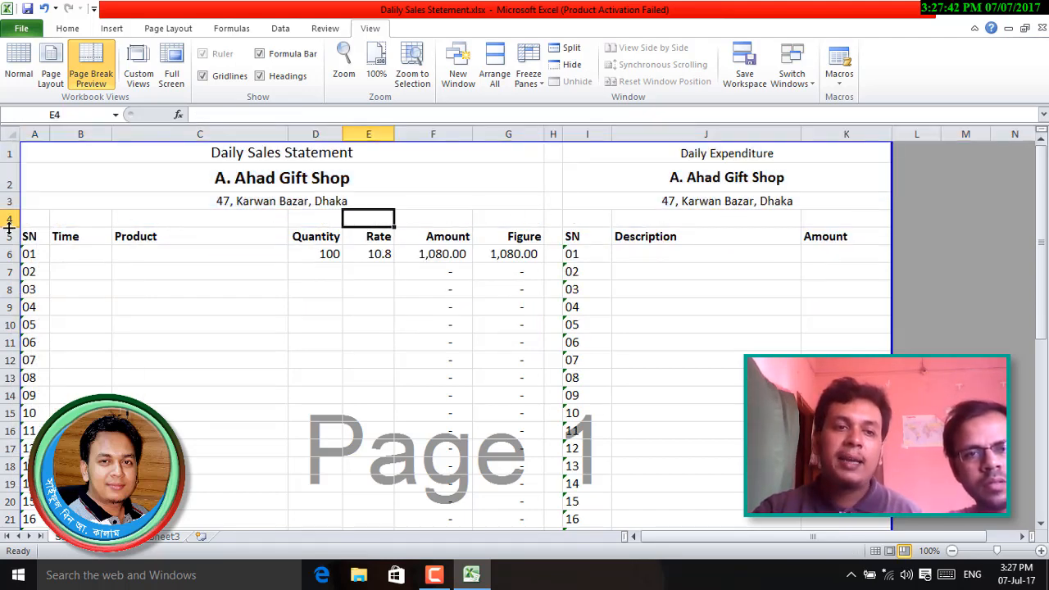
{"action": "left_click_drag", "start_coordinate": [10, 227], "coordinate": [8, 213]}
{"action": "left_click", "coordinate": [423, 354]}
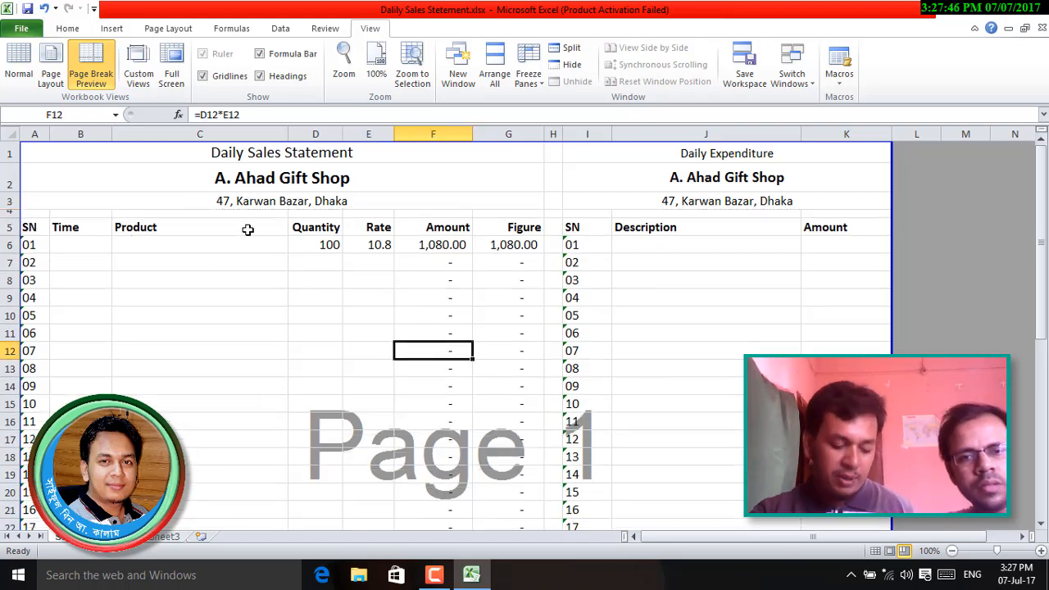
- Try a new height for data rows 6–33, then undo it with Ctrl+Z
{"action": "scroll", "coordinate": [623, 351], "scroll_direction": "down", "scroll_amount": 1}
{"action": "scroll", "coordinate": [625, 350], "scroll_direction": "down", "scroll_amount": 8}
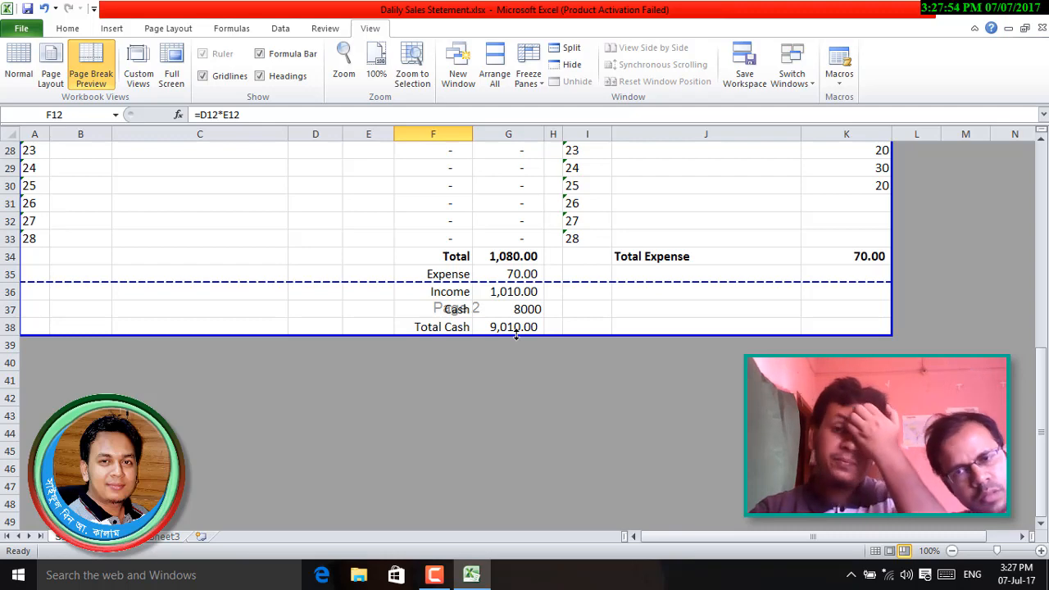
{"action": "scroll", "coordinate": [519, 339], "scroll_direction": "up", "scroll_amount": 9}
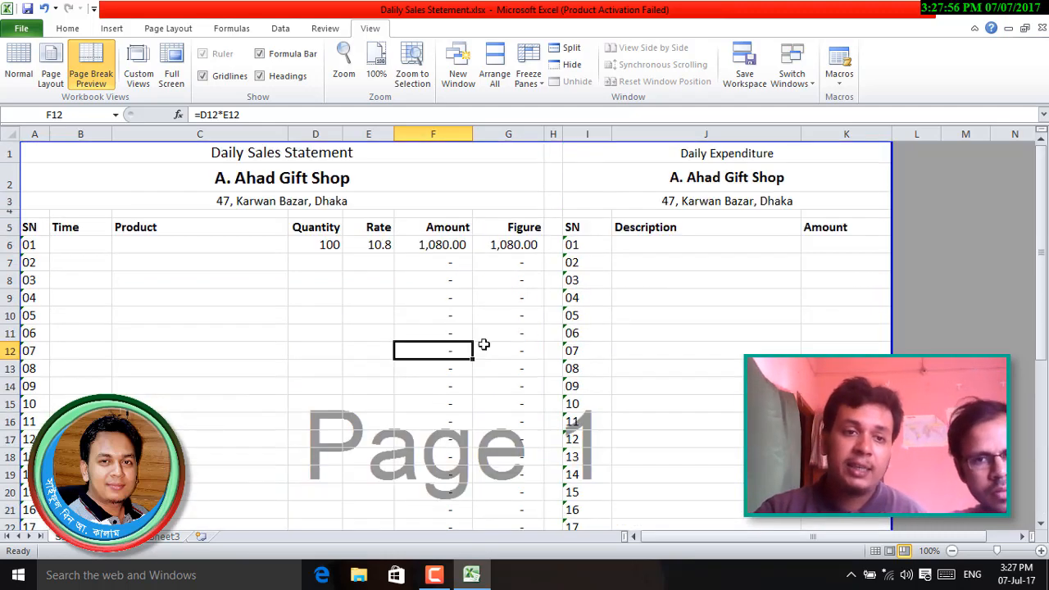
{"action": "left_click", "coordinate": [7, 245]}
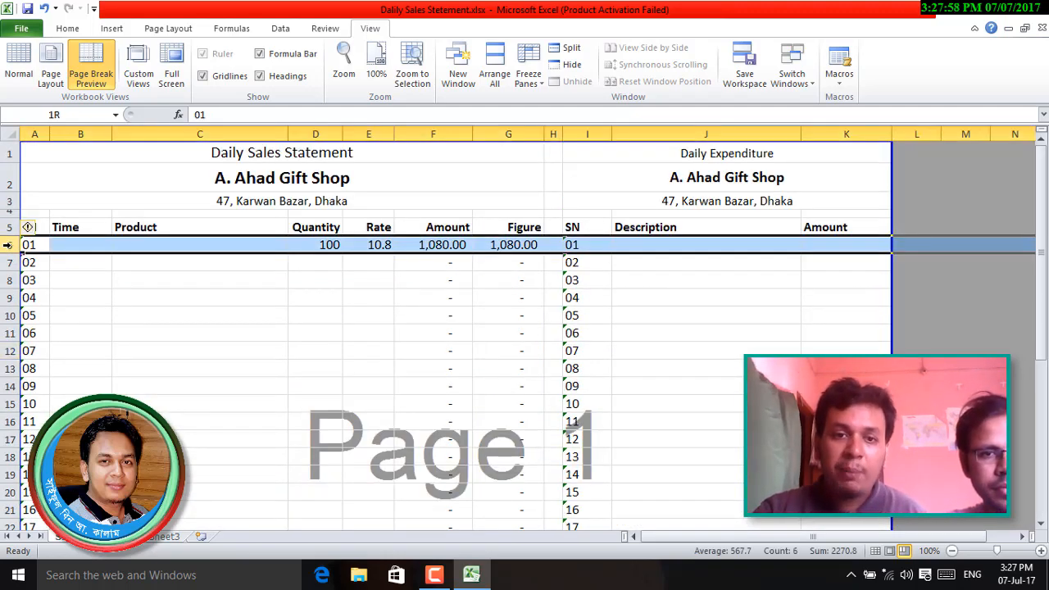
{"action": "left_click_drag", "start_coordinate": [7, 245], "coordinate": [6, 432]}
{"action": "scroll", "coordinate": [238, 446], "scroll_direction": "up", "scroll_amount": 8}
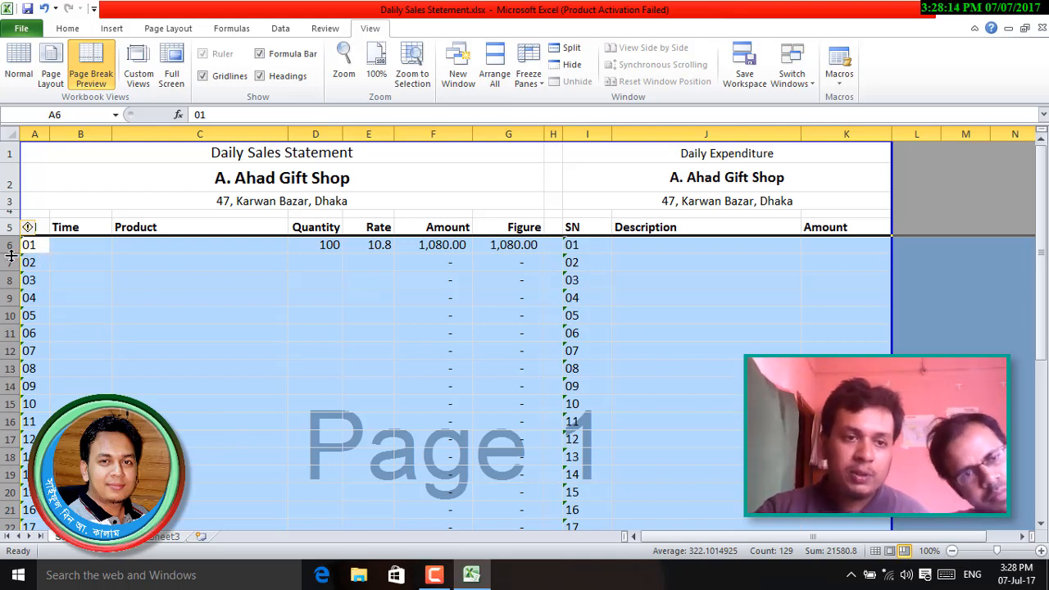
{"action": "left_click_drag", "start_coordinate": [10, 256], "coordinate": [12, 253]}
{"action": "scroll", "coordinate": [247, 399], "scroll_direction": "down", "scroll_amount": 6}
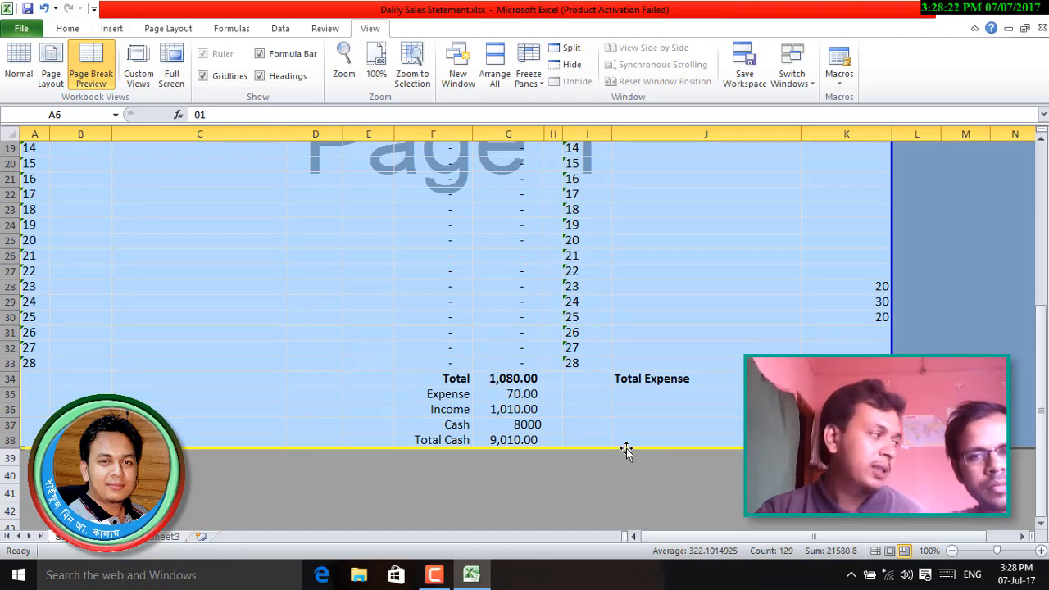
{"action": "left_click", "coordinate": [661, 407]}
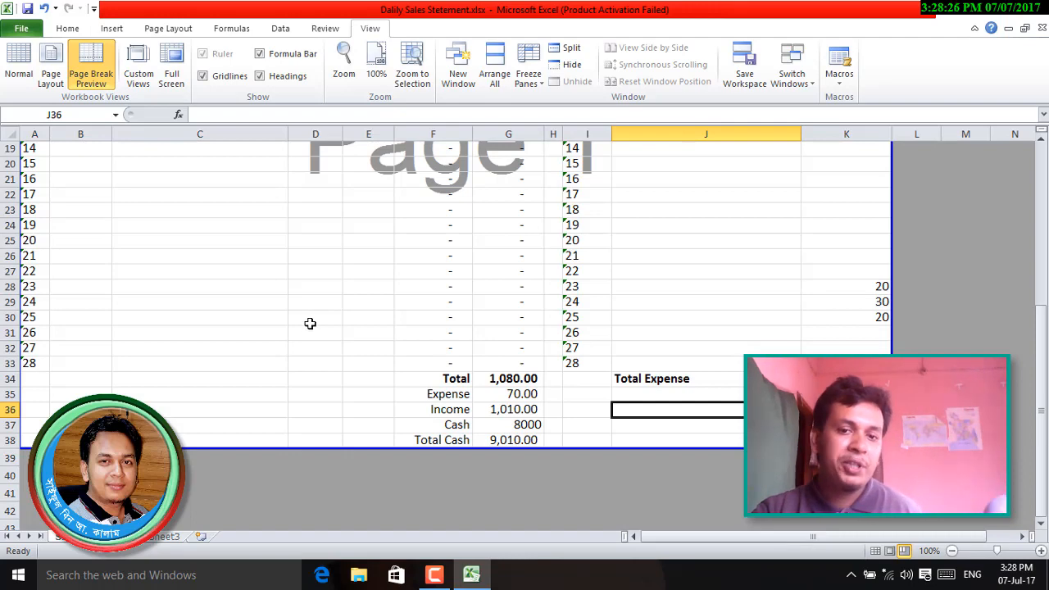
{"action": "key", "text": "ctrl+z"}
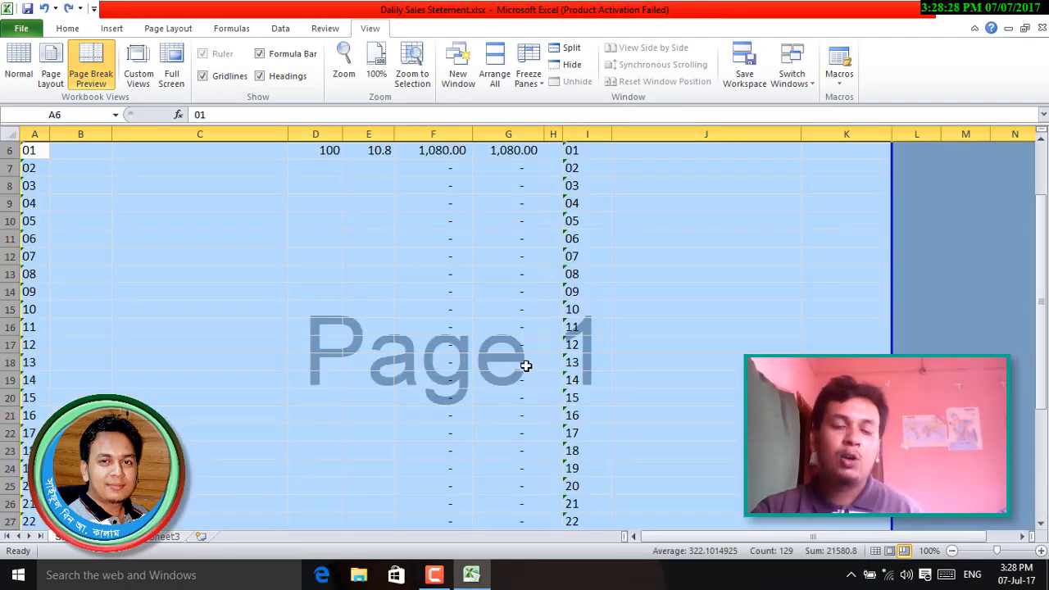
{"action": "left_click", "coordinate": [496, 368]}
- Drag the page break down so page 1 includes everything through Total Cash in row 38
{"action": "scroll", "coordinate": [605, 445], "scroll_direction": "down", "scroll_amount": 5}
{"action": "scroll", "coordinate": [606, 443], "scroll_direction": "down", "scroll_amount": 2}
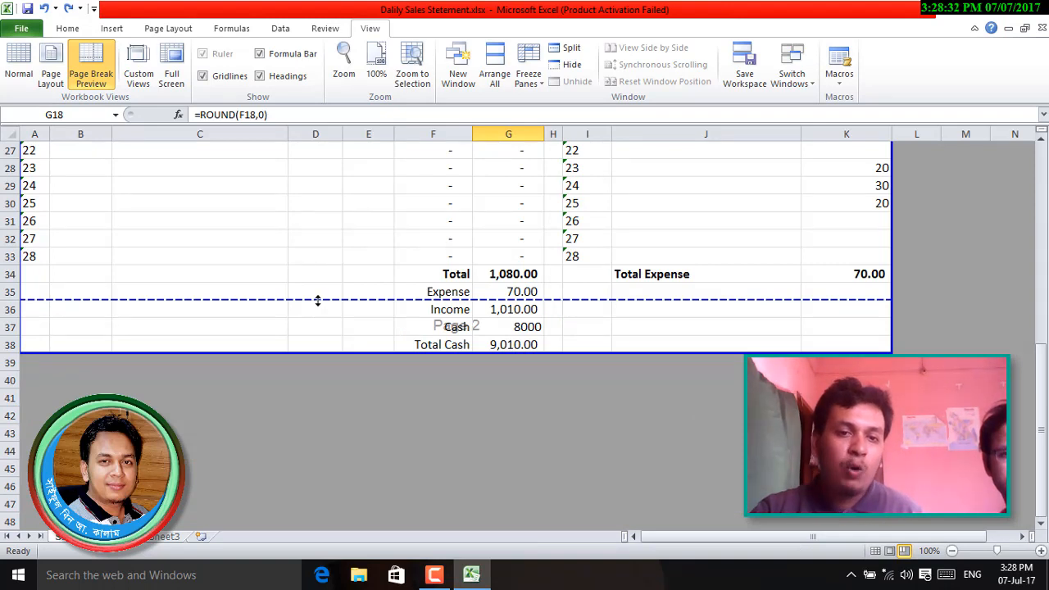
{"action": "left_click_drag", "start_coordinate": [311, 303], "coordinate": [314, 354]}
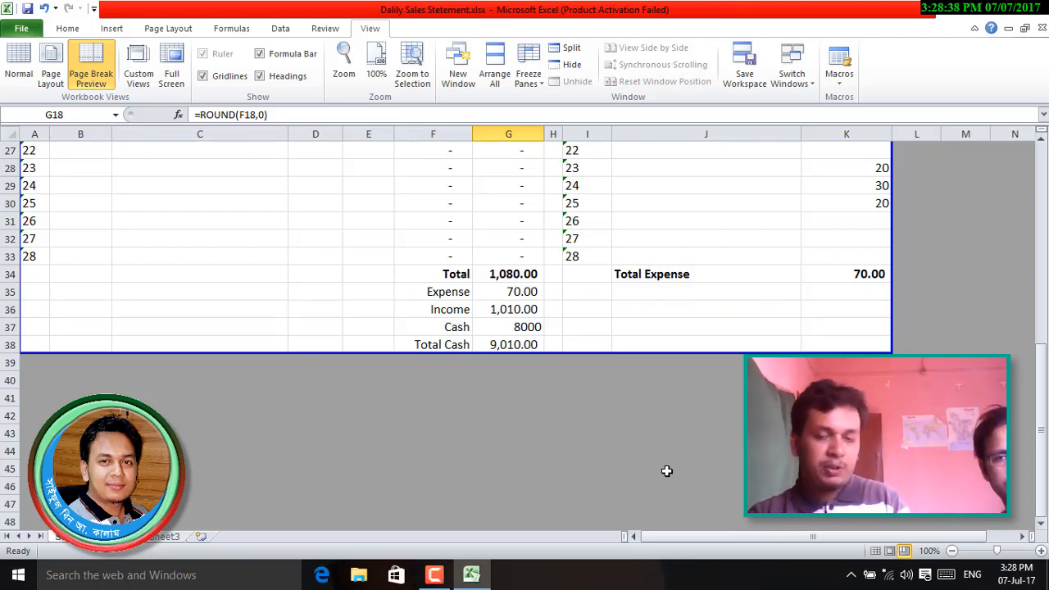
- Preview the single Legal page holding both tables, ending with Total Cash 9,010.00
{"action": "key", "text": "ctrl+p"}
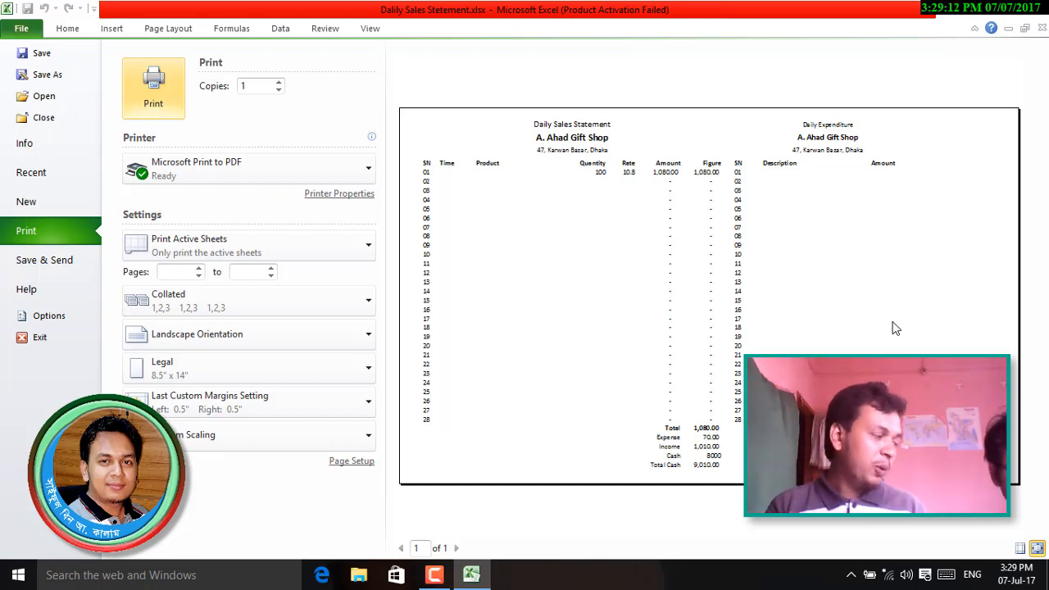
- Leave the print preview, scroll back to the top and select title cell A1
{"action": "key", "text": "Escape"}
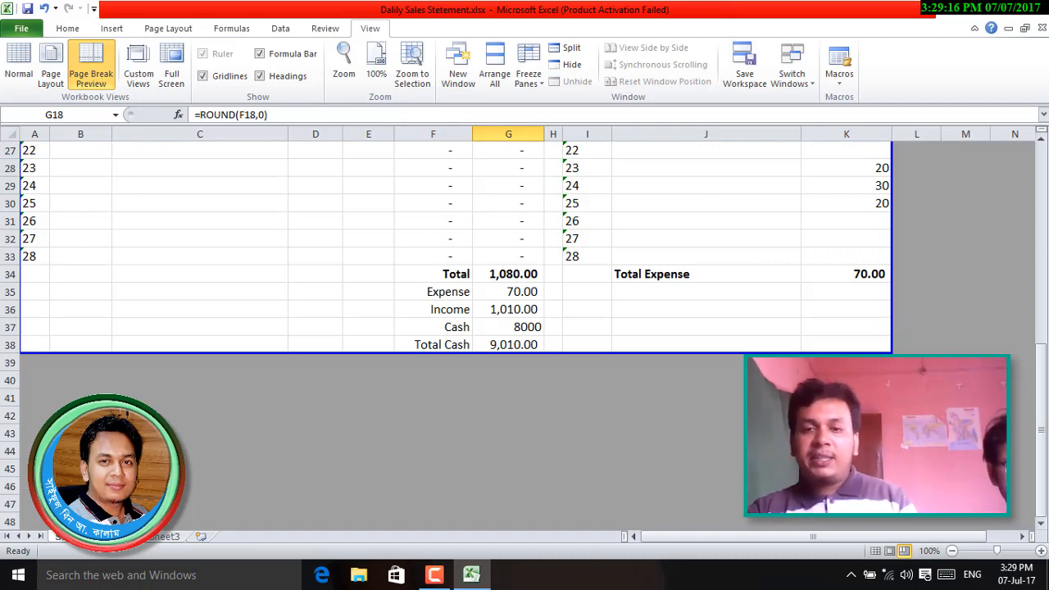
{"action": "scroll", "coordinate": [451, 327], "scroll_direction": "up", "scroll_amount": 9}
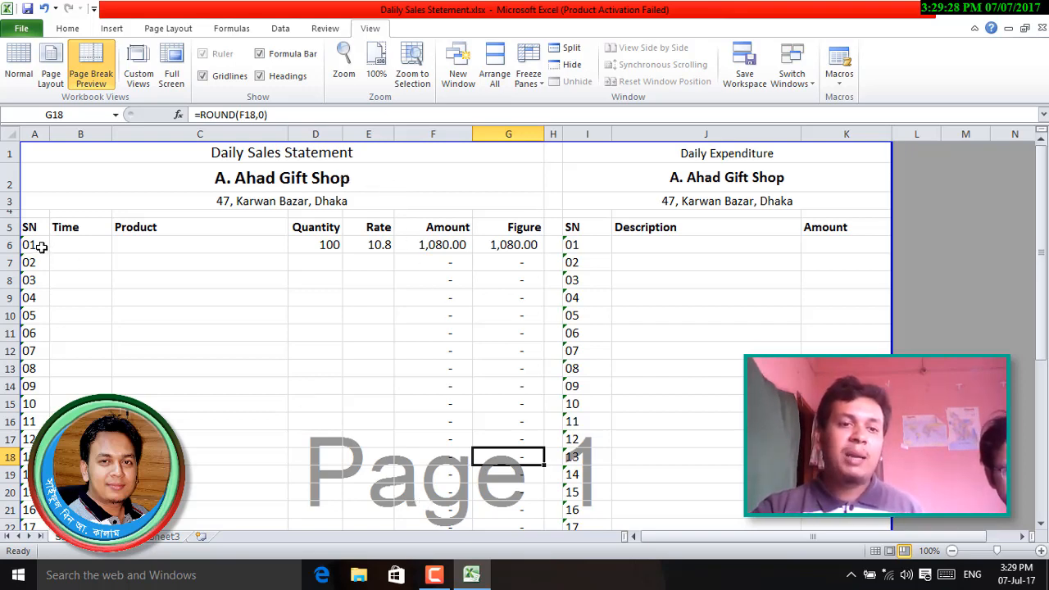
{"action": "left_click", "coordinate": [78, 246]}
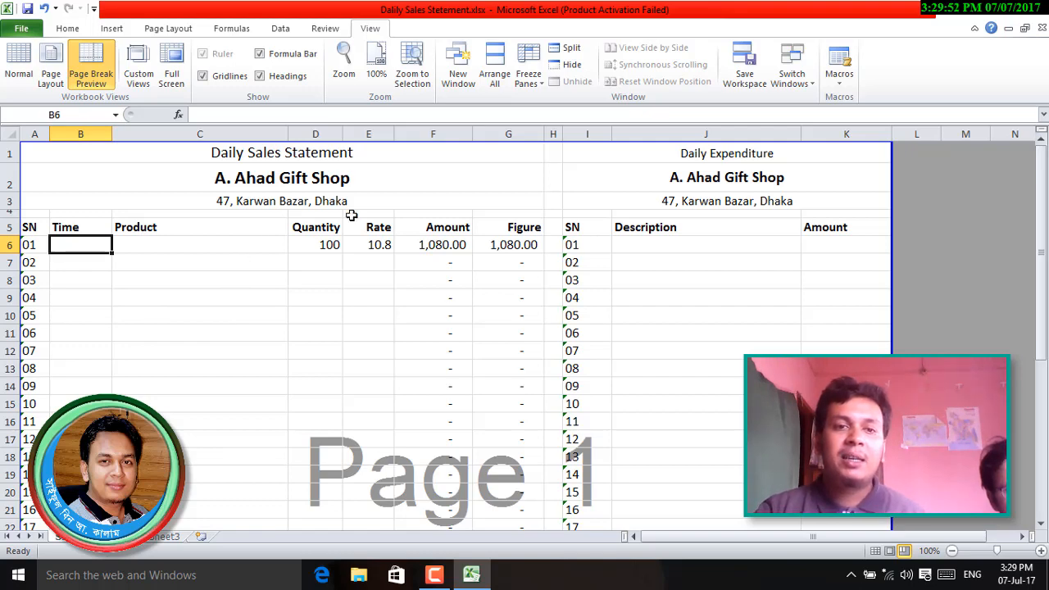
{"action": "left_click", "coordinate": [371, 182]}
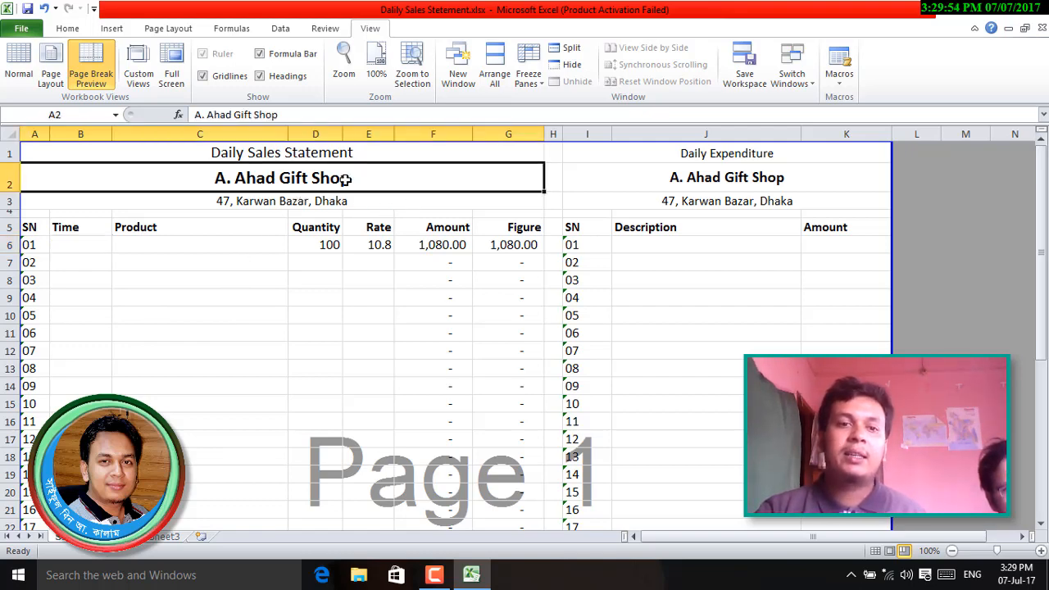
{"action": "left_click", "coordinate": [379, 155]}
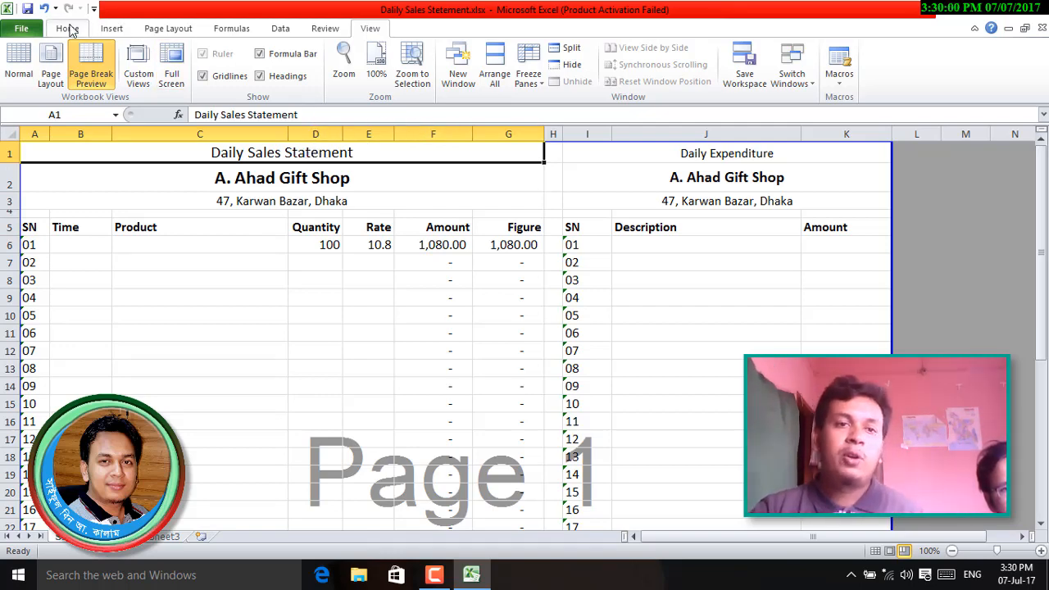
- Unmerge the title from A1:G1 and merge and center it across A1:E1
{"action": "left_click", "coordinate": [68, 28]}
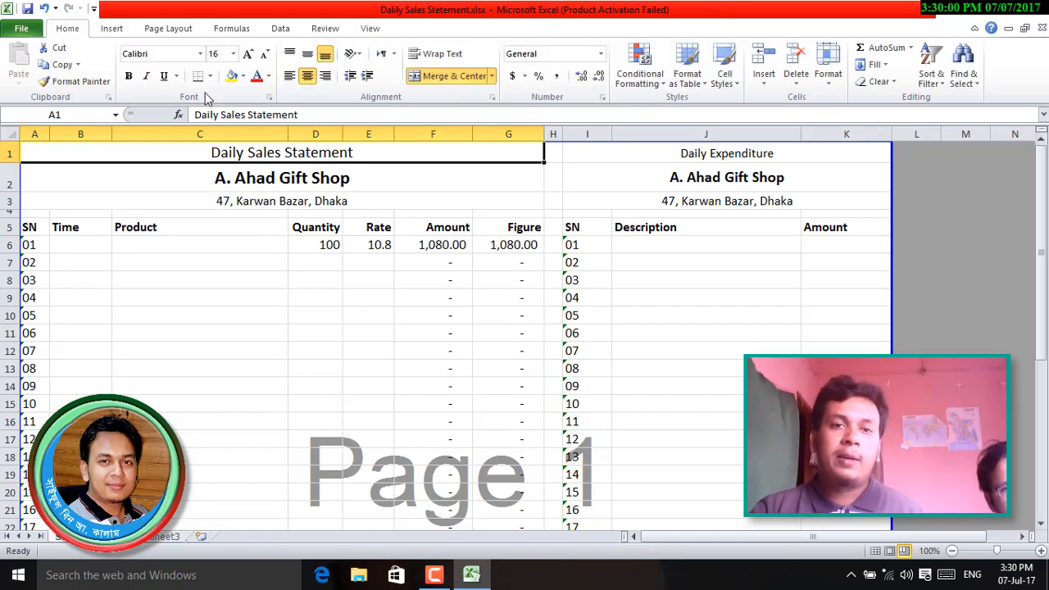
{"action": "left_click", "coordinate": [443, 80]}
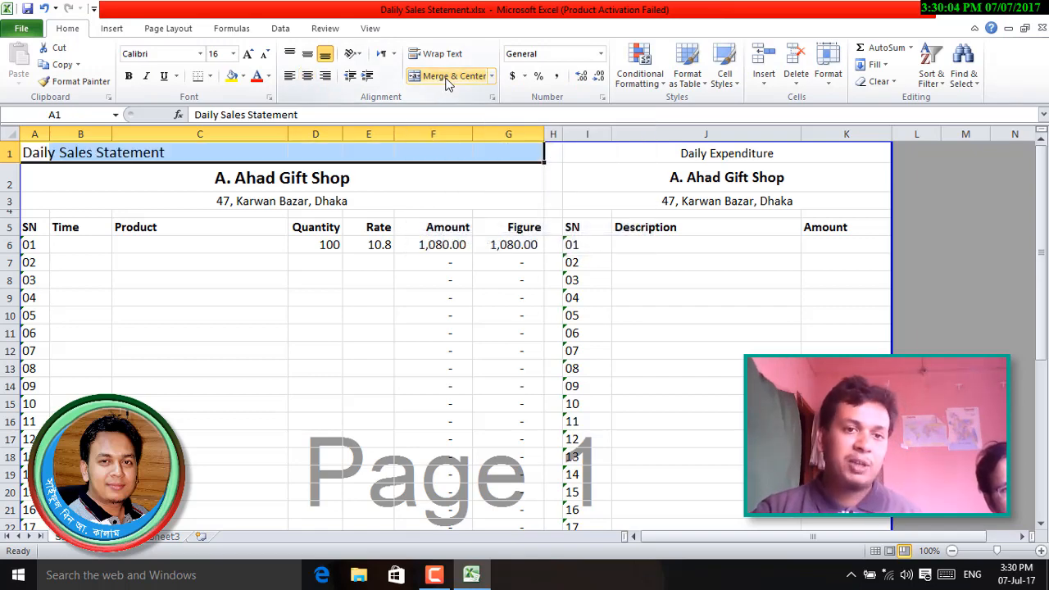
{"action": "left_click", "coordinate": [307, 279]}
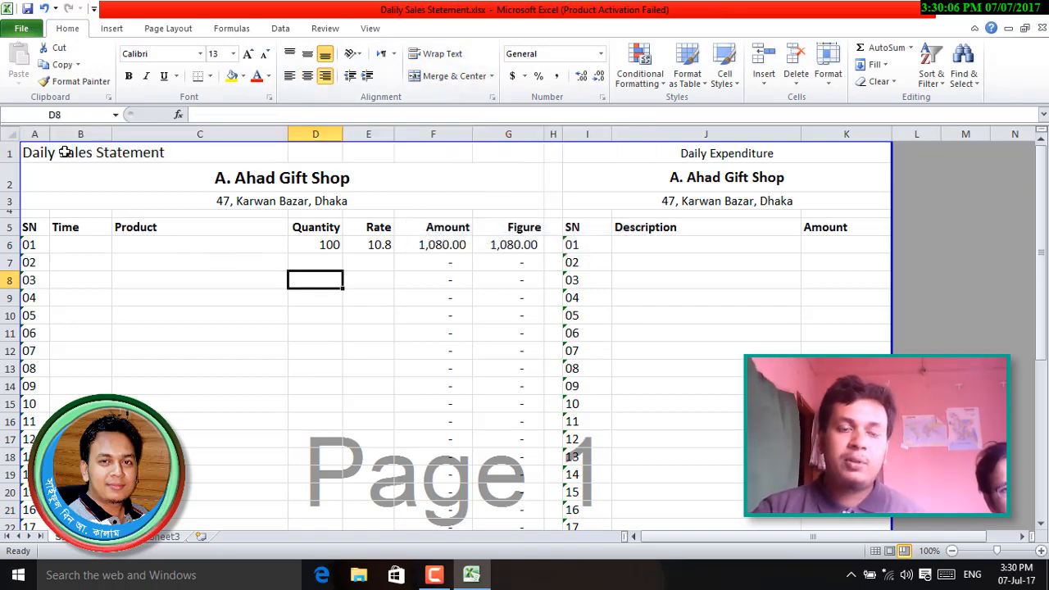
{"action": "left_click_drag", "start_coordinate": [65, 153], "coordinate": [328, 154]}
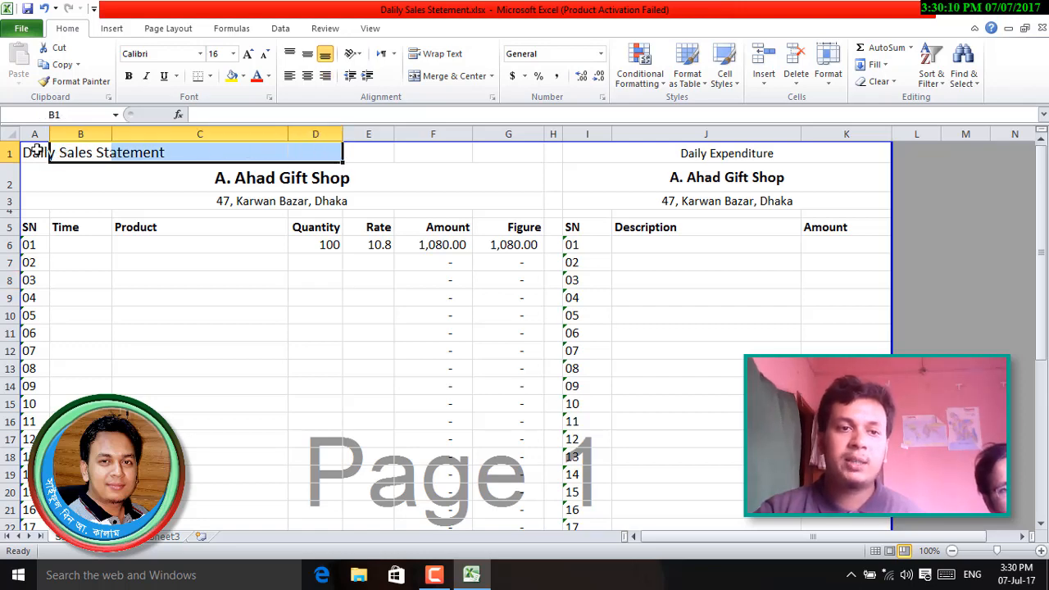
{"action": "left_click_drag", "start_coordinate": [38, 156], "coordinate": [361, 142]}
{"action": "left_click", "coordinate": [450, 75]}
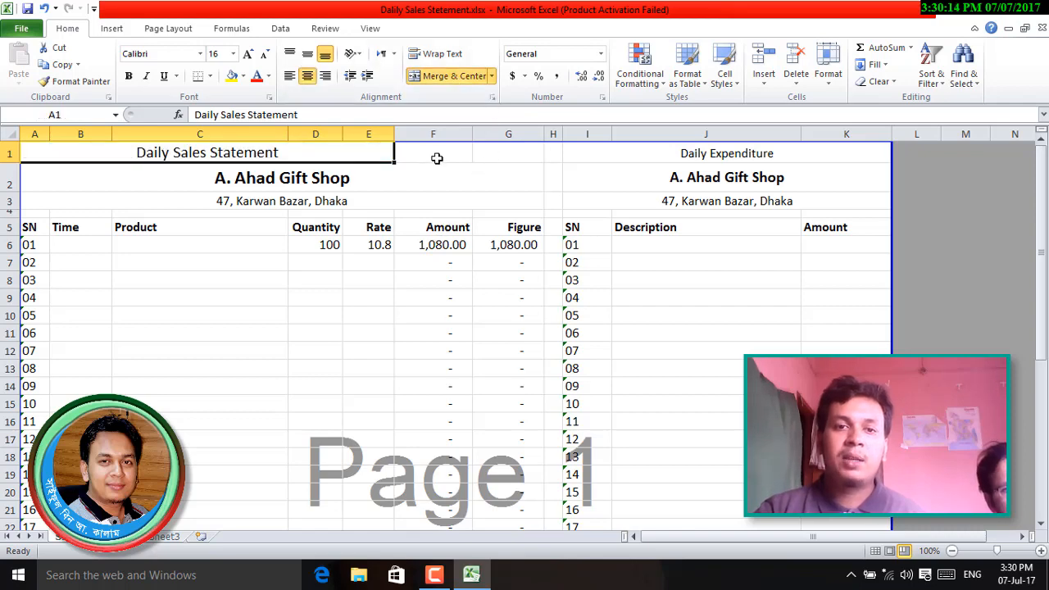
- Merge F1:G1 into a separate empty cell
{"action": "left_click_drag", "start_coordinate": [435, 157], "coordinate": [529, 146]}
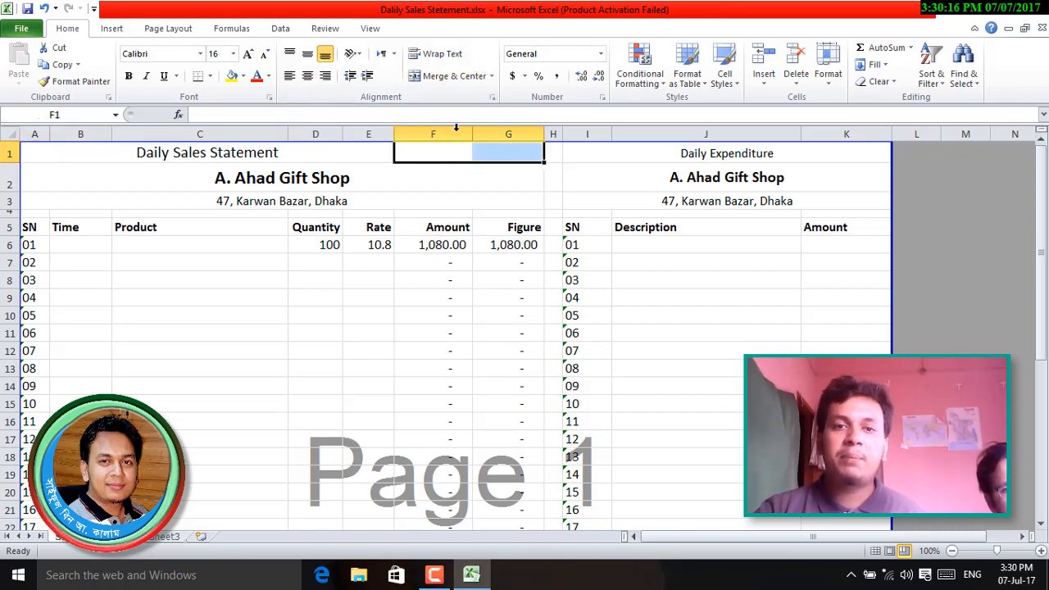
{"action": "left_click", "coordinate": [453, 75]}
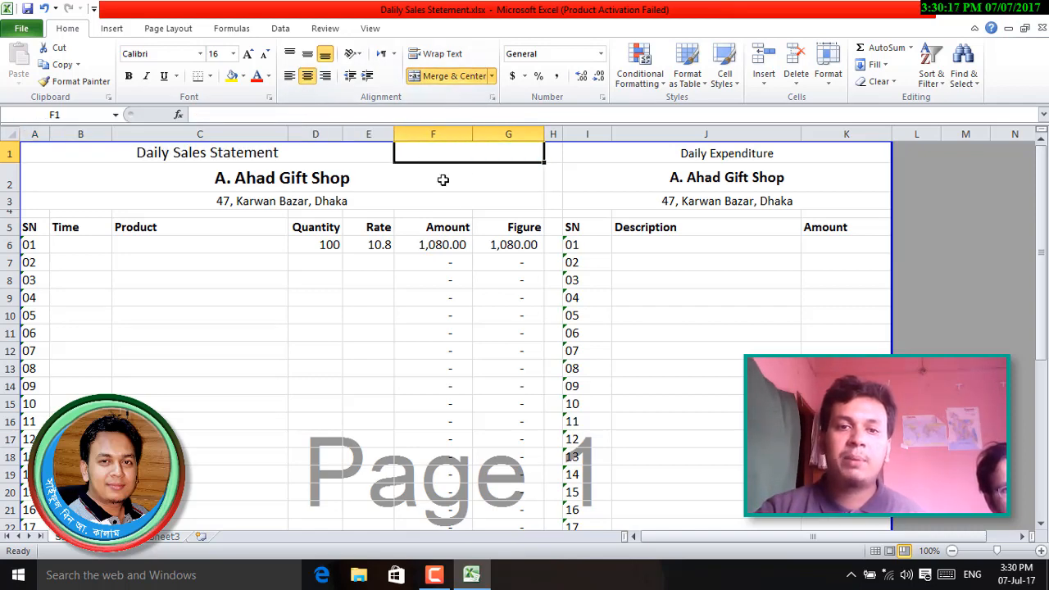
{"action": "left_click", "coordinate": [450, 297]}
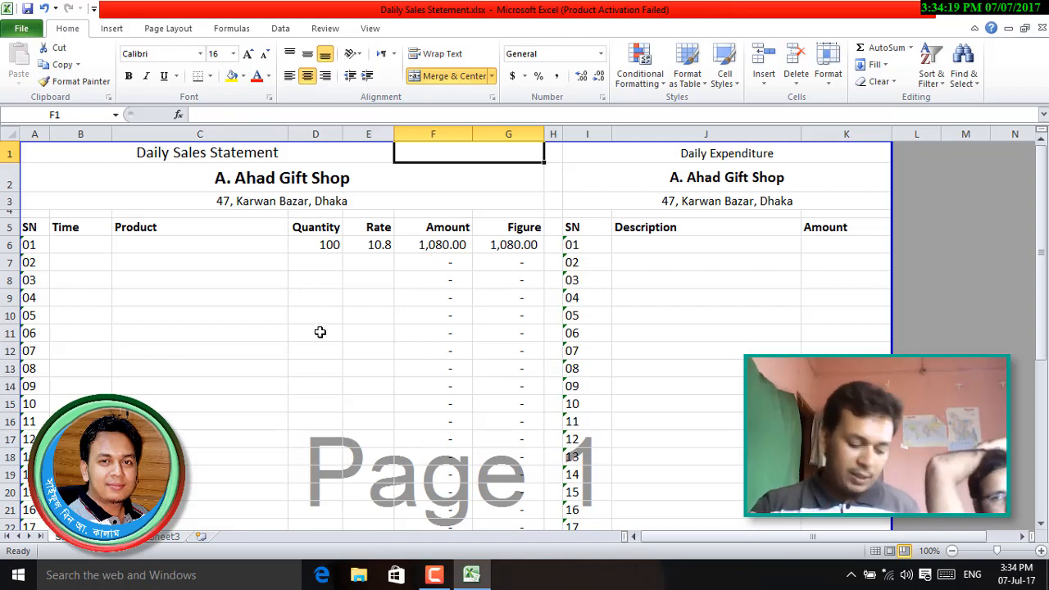
- Insert today's date, 07-07-17, into F1 with Ctrl+; and bring up Format Cells for it
{"action": "key", "text": "ctrl+semicolon"}
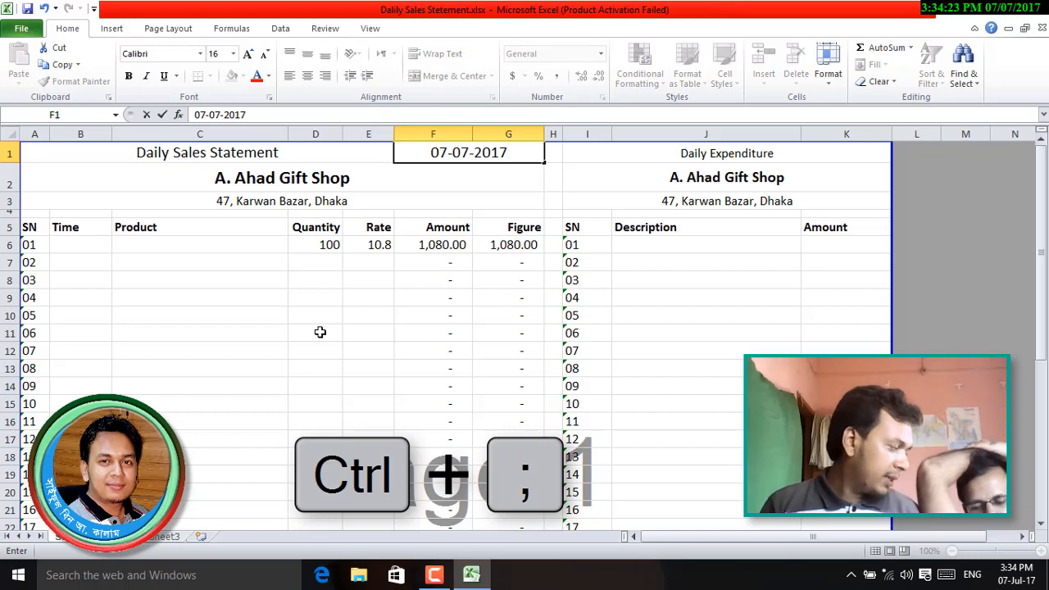
{"action": "key", "text": "Return"}
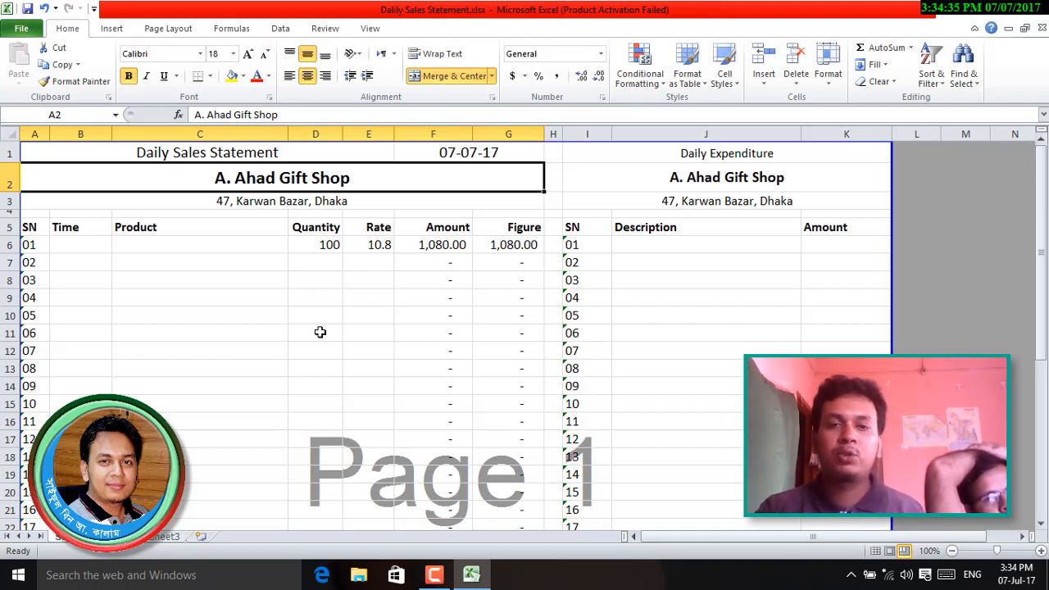
{"action": "left_click", "coordinate": [469, 154]}
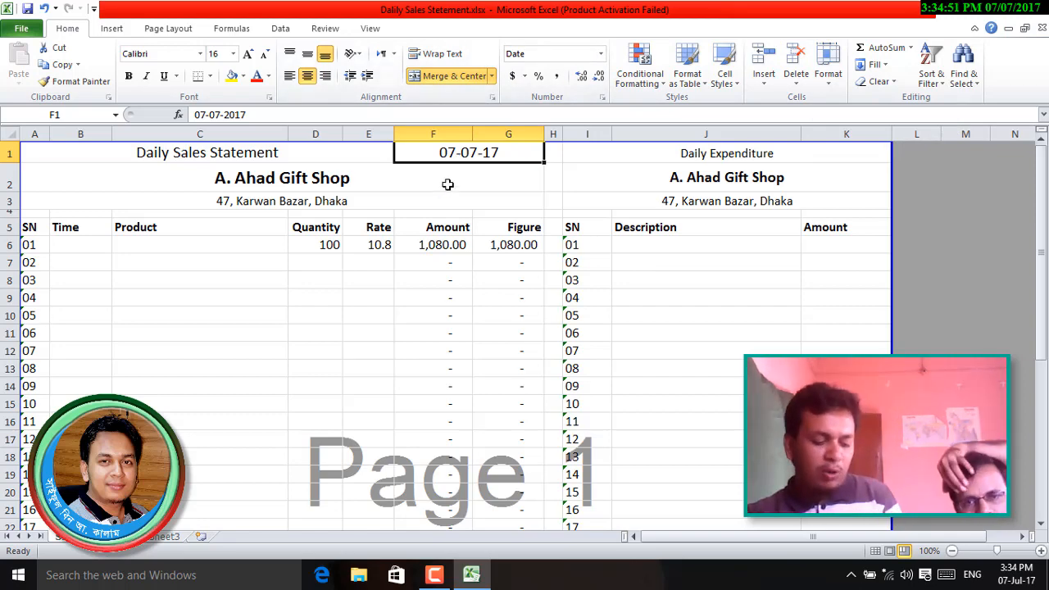
{"action": "key", "text": "ctrl+1"}
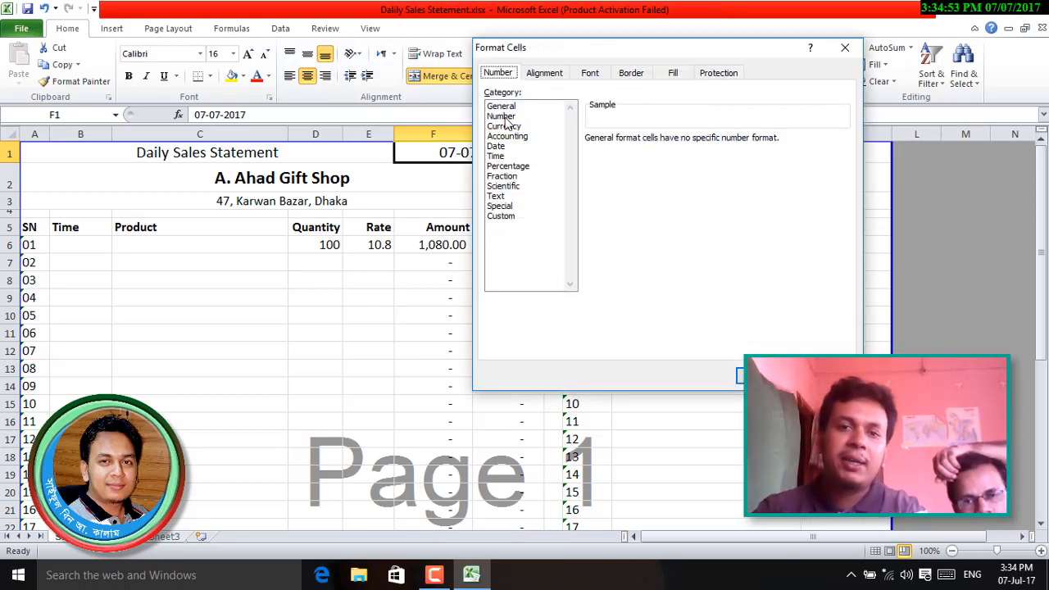
- Apply the Long Date number format so F1 reads Friday, July 7, 2017
{"action": "left_click", "coordinate": [495, 146]}
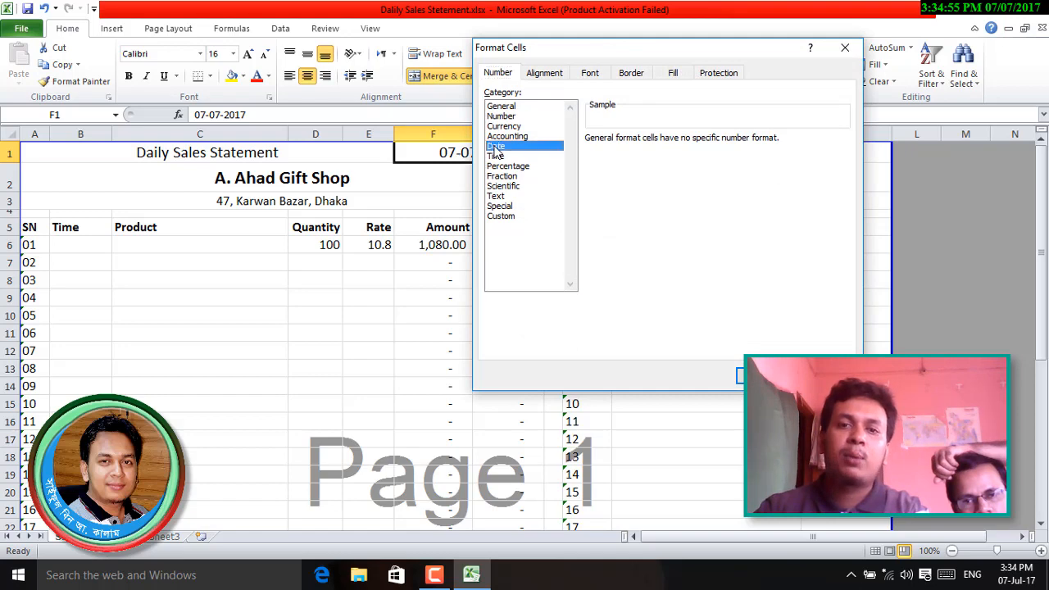
{"action": "left_click_drag", "start_coordinate": [562, 47], "coordinate": [427, 85]}
{"action": "left_click", "coordinate": [710, 87]}
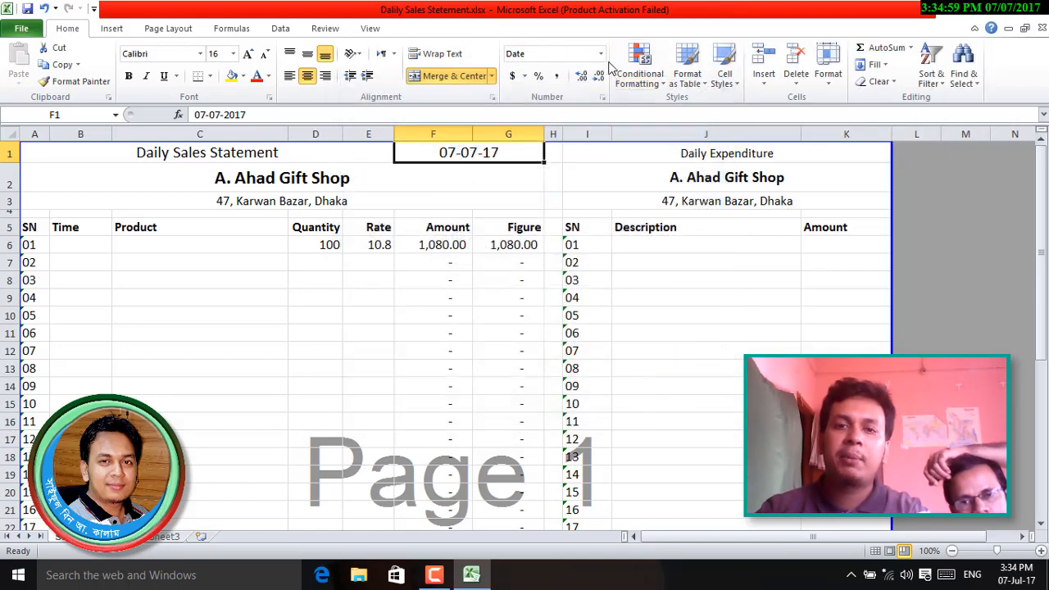
{"action": "left_click", "coordinate": [600, 53]}
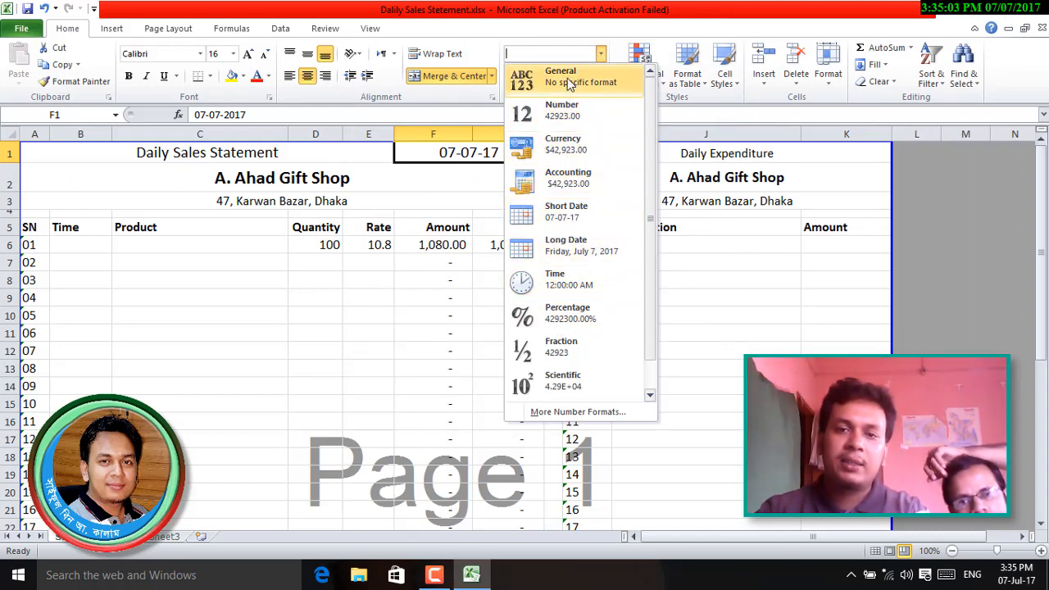
{"action": "left_click", "coordinate": [599, 257]}
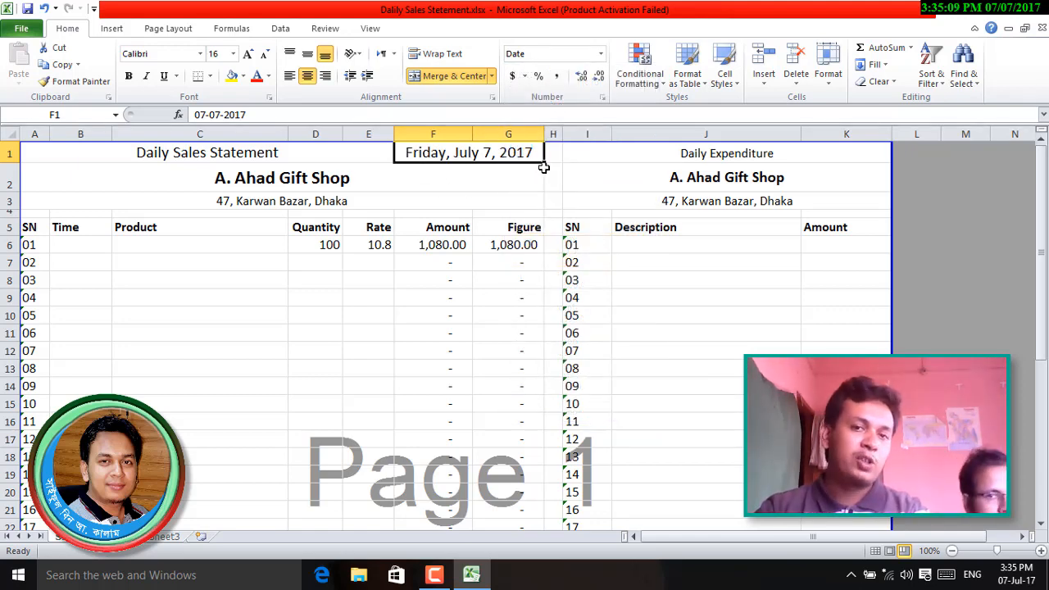
{"action": "left_click", "coordinate": [601, 53]}
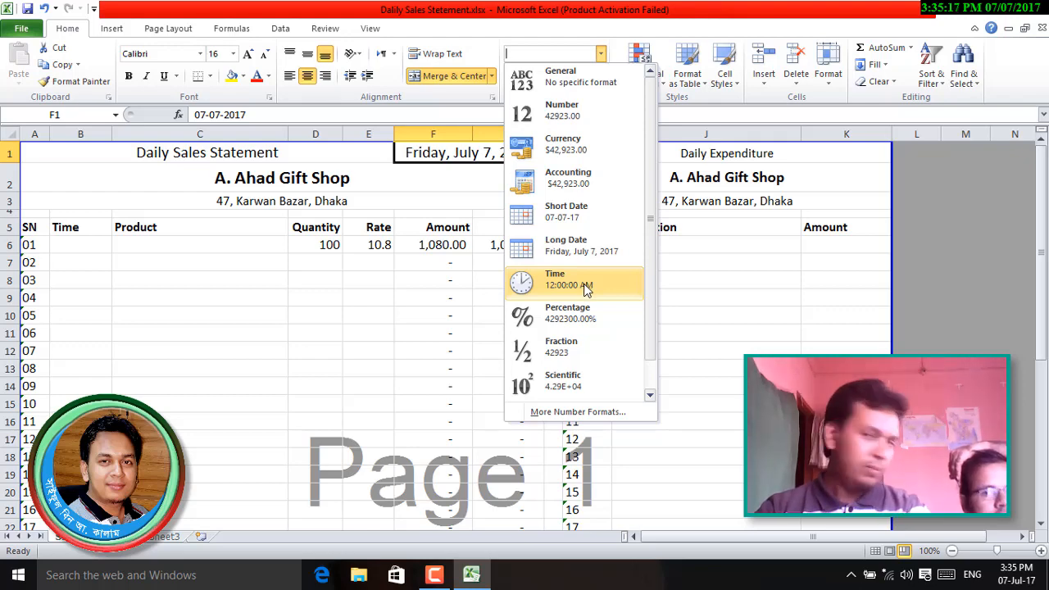
{"action": "left_click", "coordinate": [284, 374]}
{"action": "left_click", "coordinate": [445, 405]}
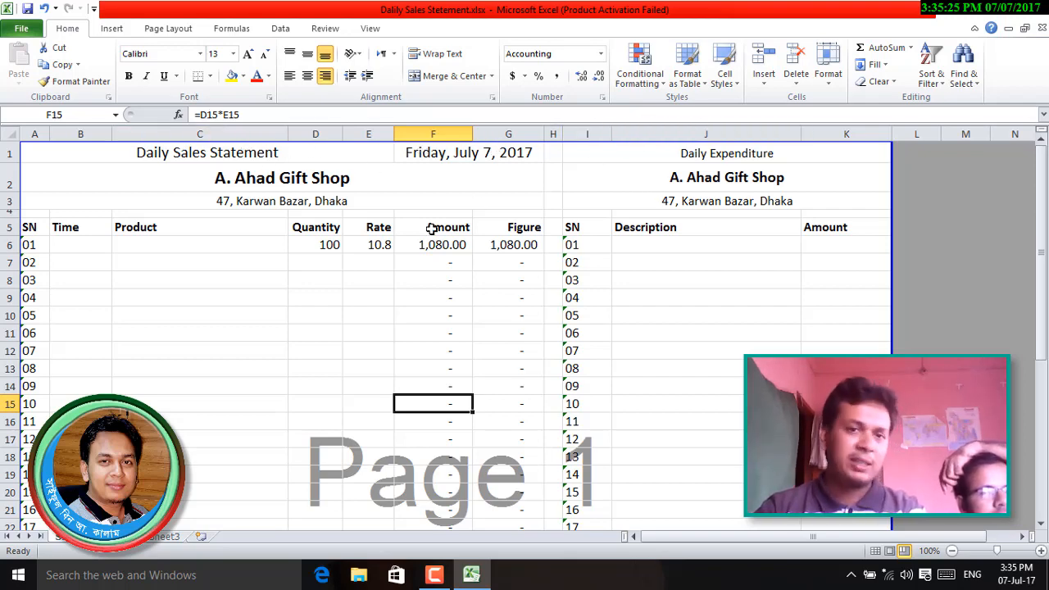
{"action": "left_click", "coordinate": [435, 156]}
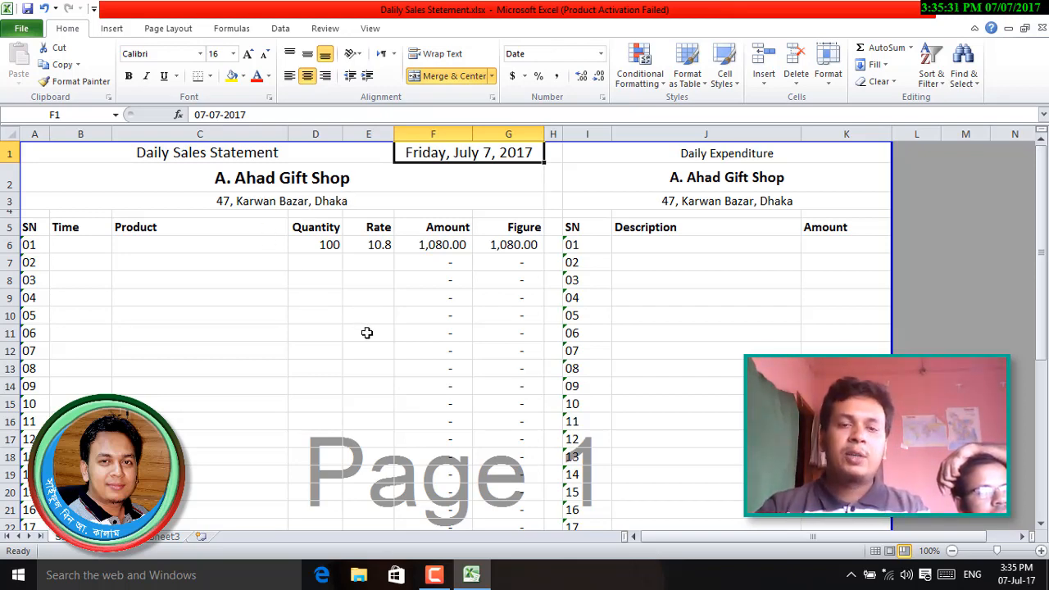
{"action": "left_click", "coordinate": [441, 365]}
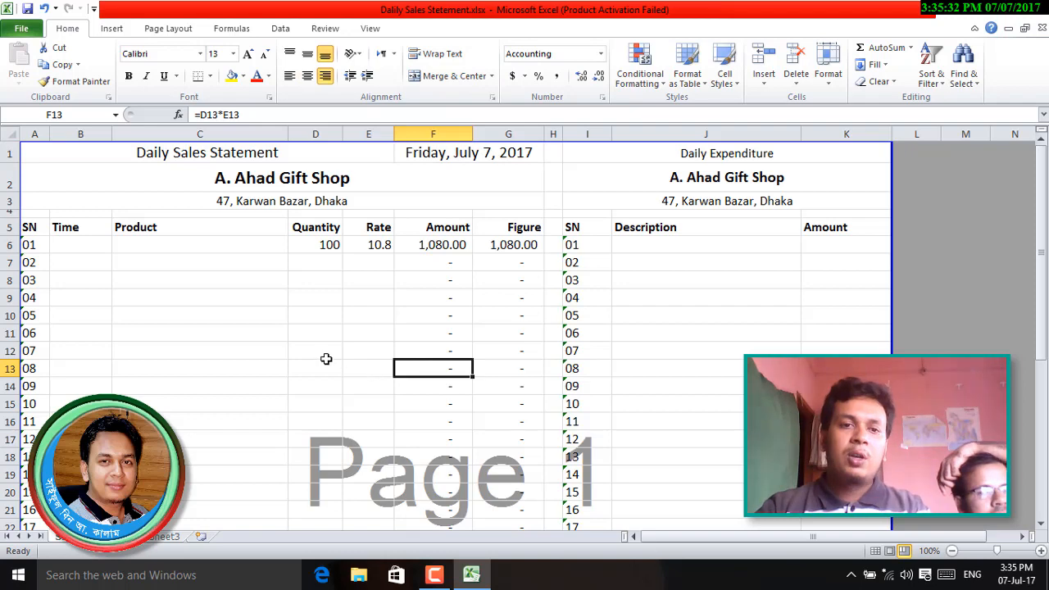
- Stamp the current time, 3:35 PM, into cell B6 with Ctrl+Shift+;
{"action": "left_click", "coordinate": [68, 243]}
{"action": "scroll", "coordinate": [337, 350], "scroll_direction": "down", "scroll_amount": 3}
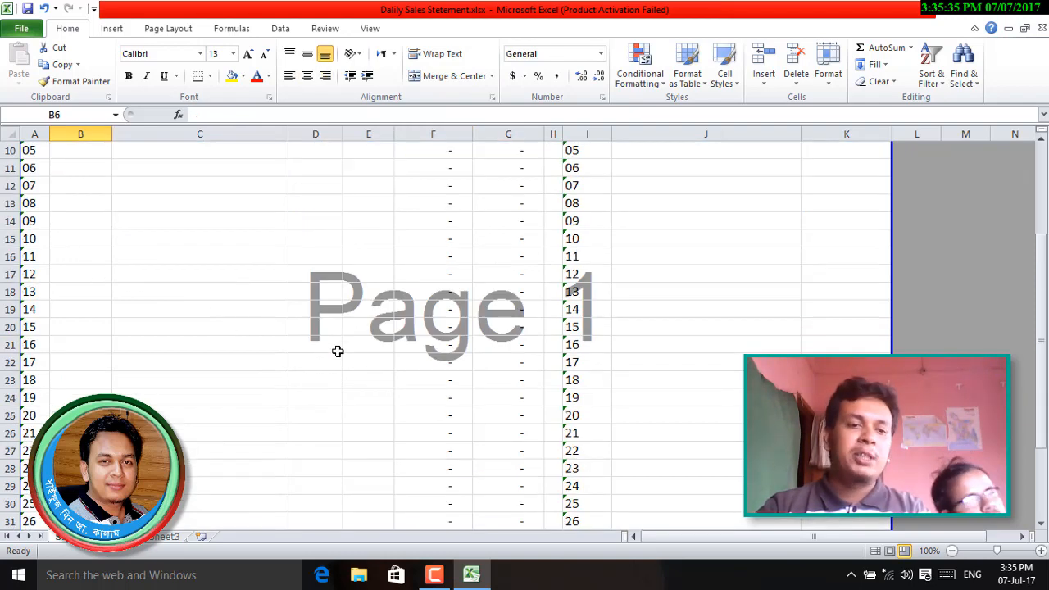
{"action": "scroll", "coordinate": [337, 351], "scroll_direction": "down", "scroll_amount": 3}
{"action": "scroll", "coordinate": [337, 351], "scroll_direction": "up", "scroll_amount": 6}
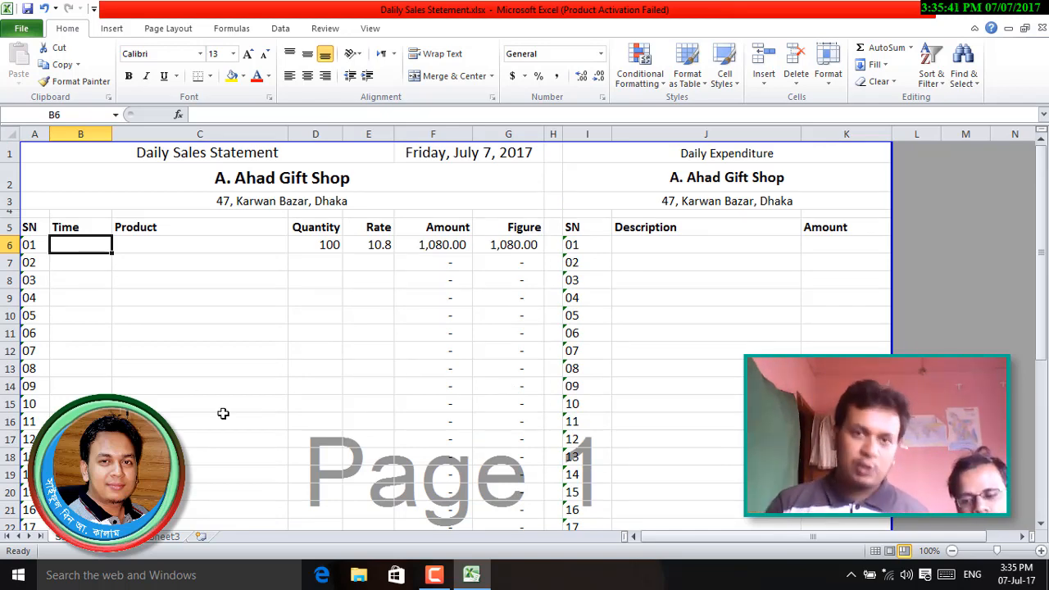
{"action": "left_click", "coordinate": [600, 53]}
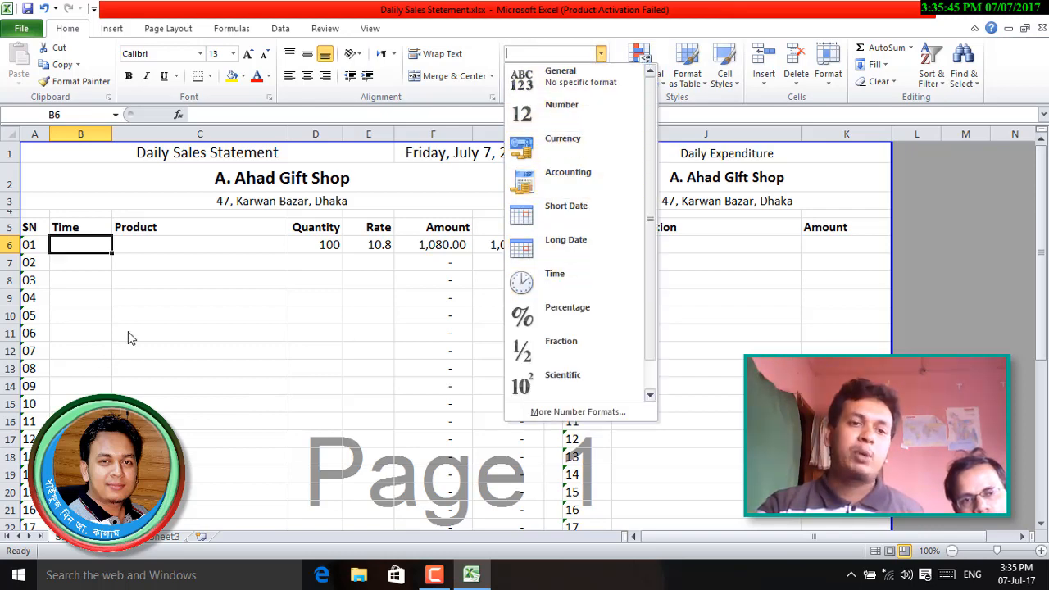
{"action": "left_click", "coordinate": [79, 257]}
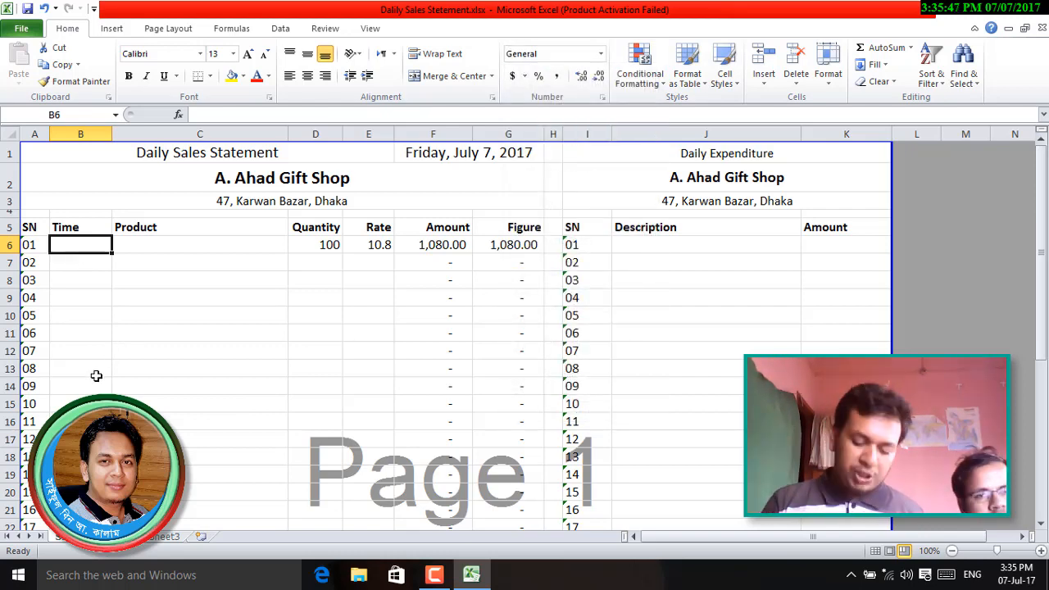
{"action": "key", "text": "ctrl+shift+semicolon"}
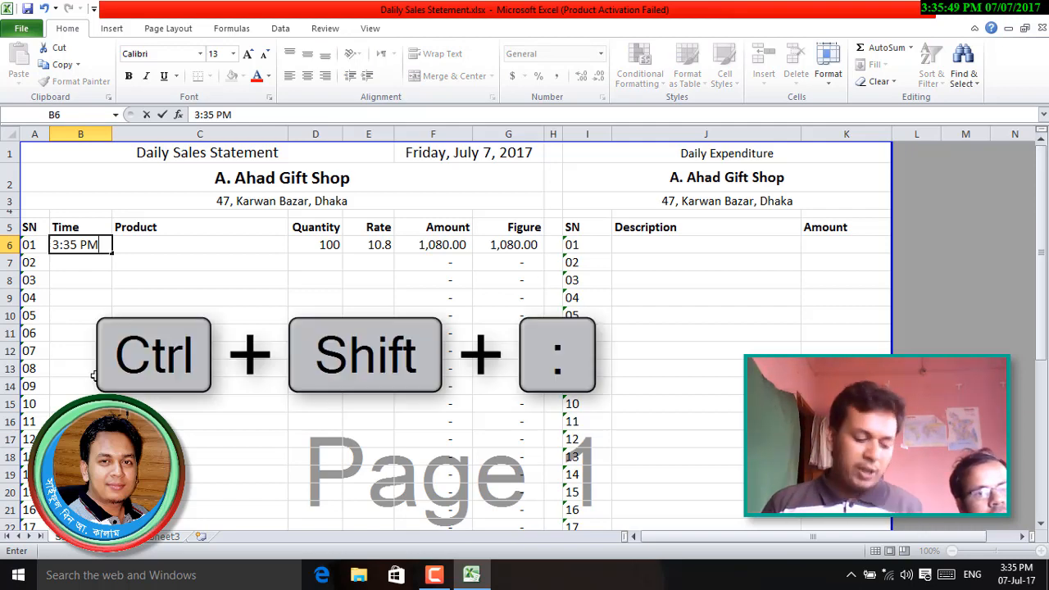
{"action": "key", "text": "Tab"}
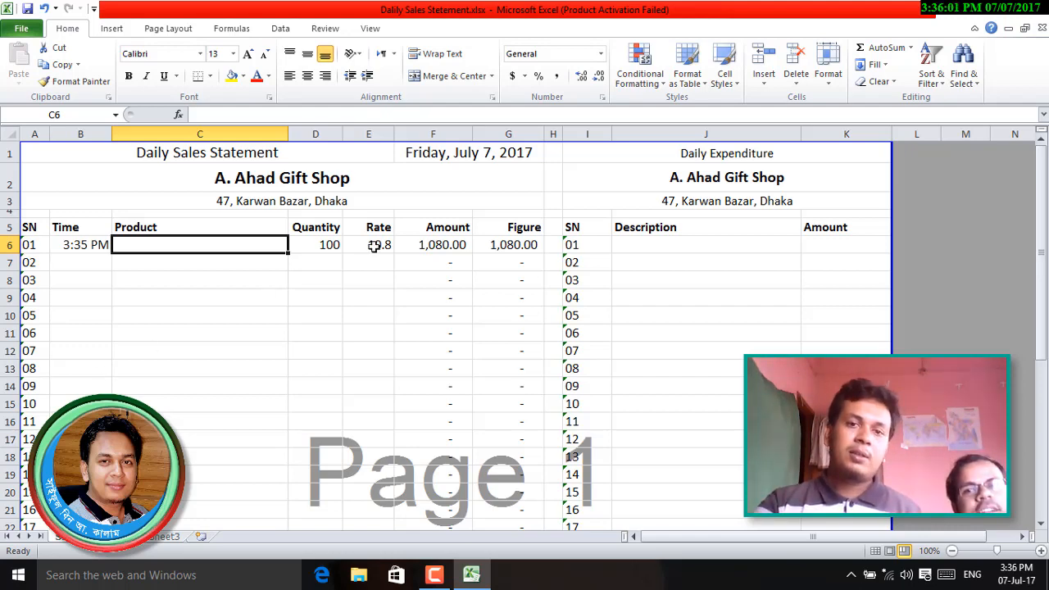
{"action": "left_click", "coordinate": [601, 54]}
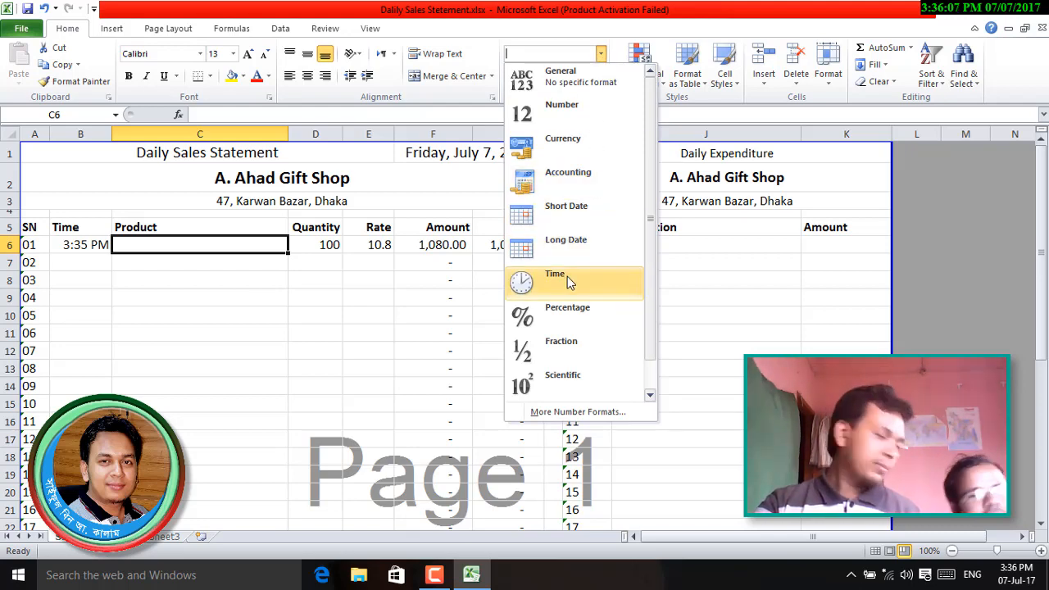
{"action": "left_click", "coordinate": [216, 381]}
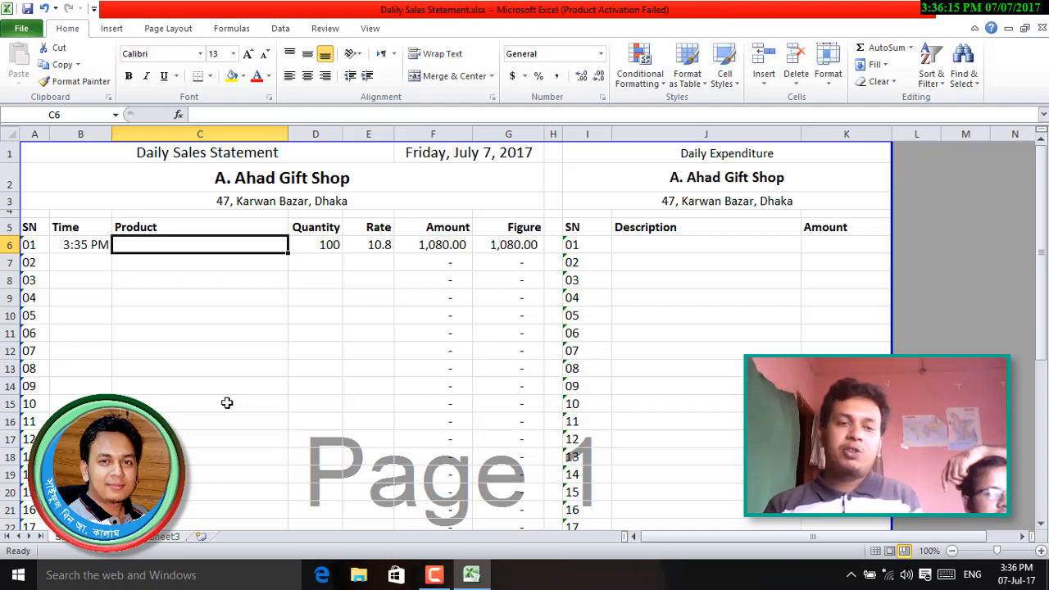
- Fill row 6 with Electronic Oven, quantity 2, rate 2650
{"action": "type", "text": "El"}
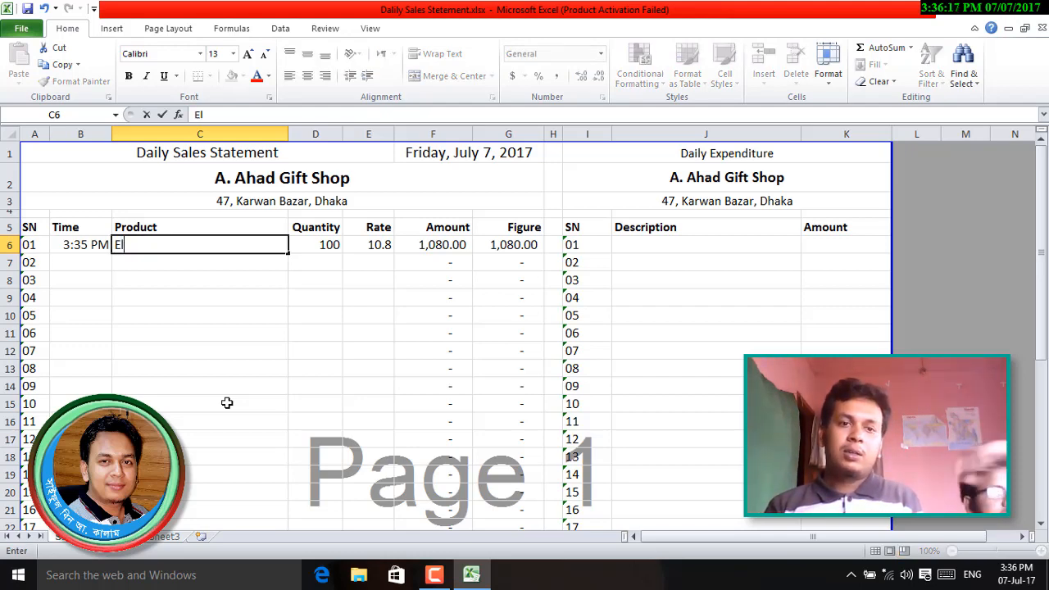
{"action": "type", "text": "ectronic"}
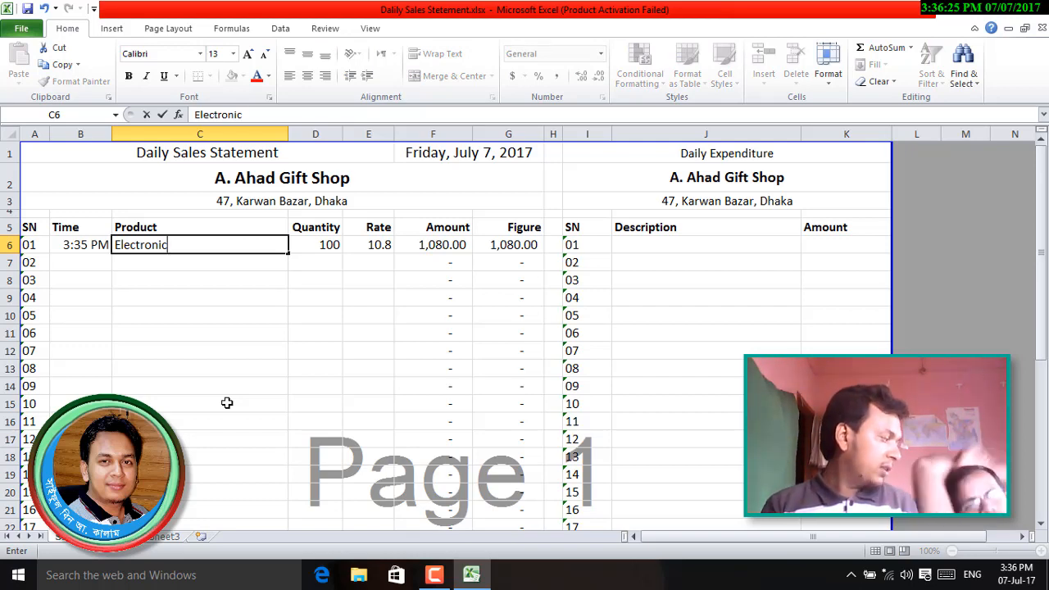
{"action": "type", "text": "Oven"}
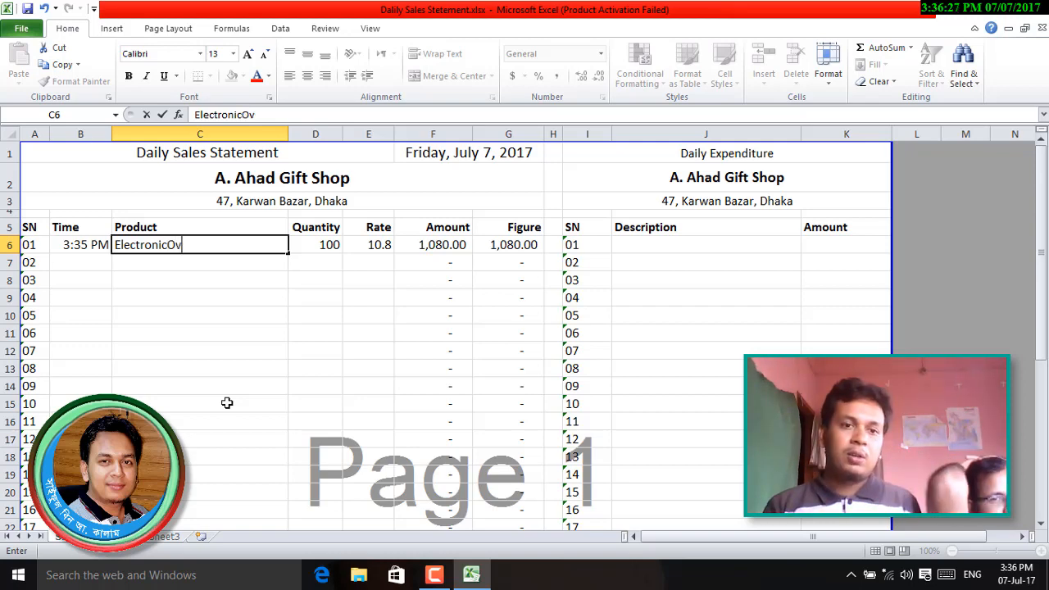
{"action": "key", "text": "BackSpace"}
{"action": "key", "text": "BackSpace"}
{"action": "key", "text": "BackSpace"}
{"action": "key", "text": "BackSpace"}
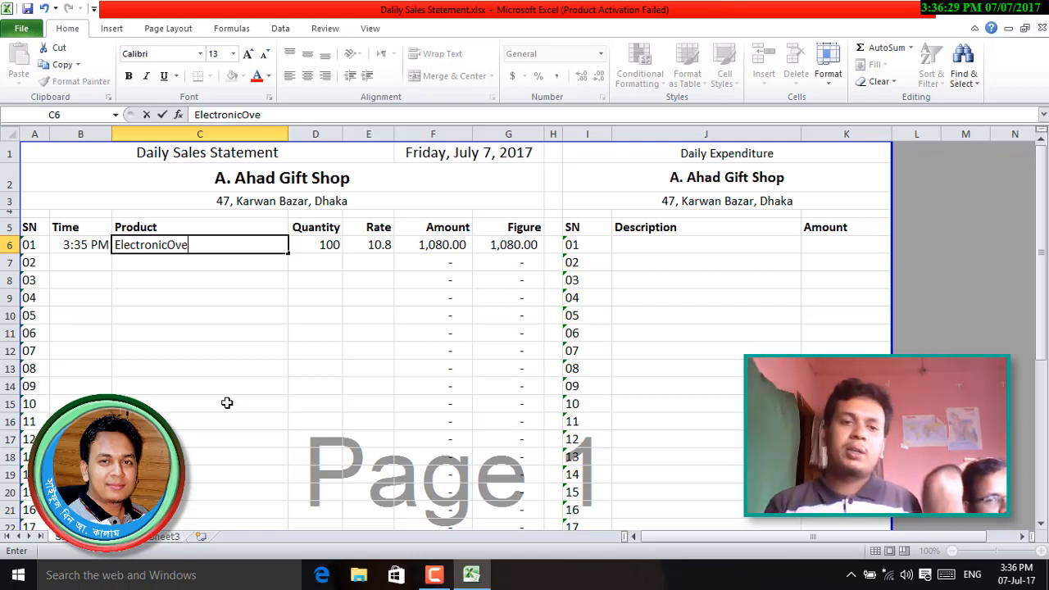
{"action": "type", "text": "Oven"}
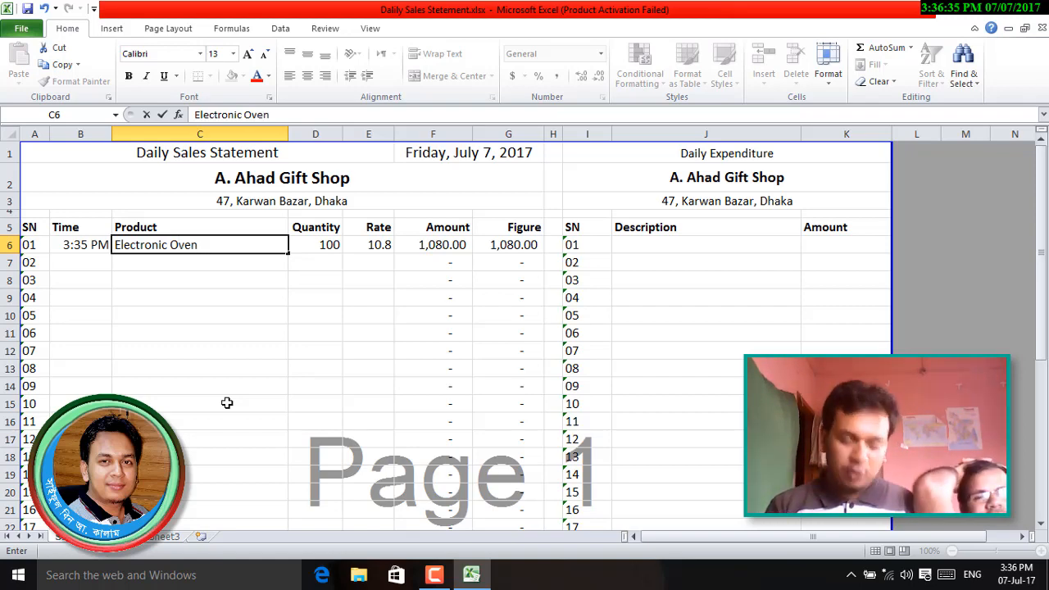
{"action": "key", "text": "Tab"}
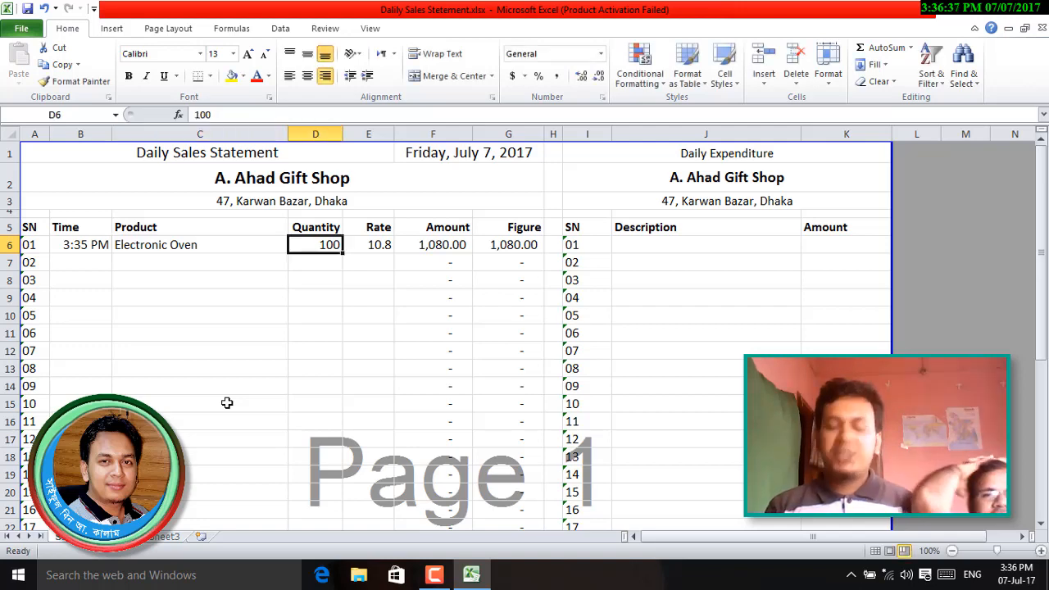
{"action": "type", "text": "2"}
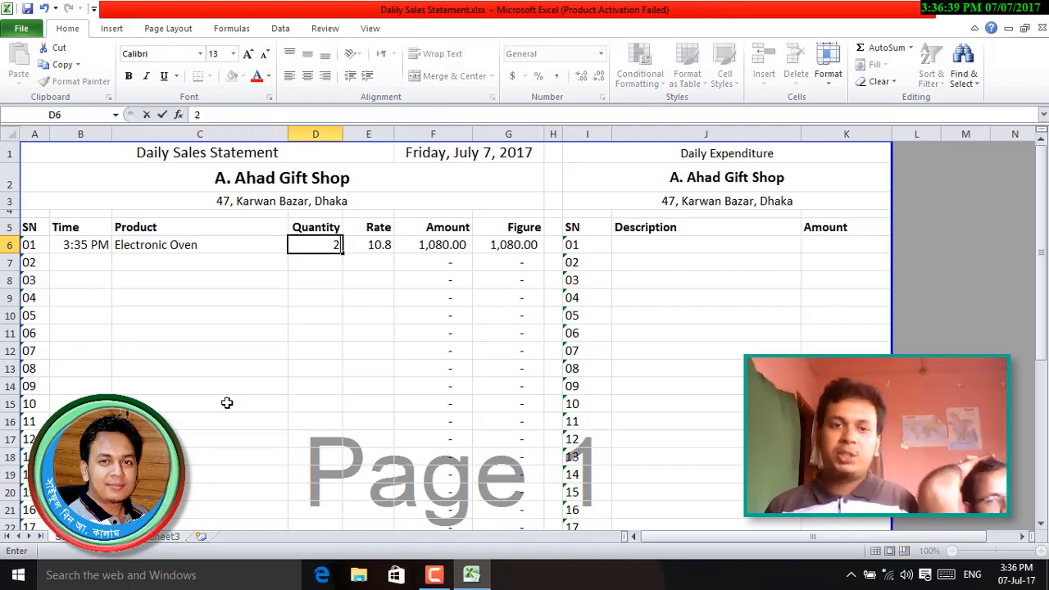
{"action": "key", "text": "Tab"}
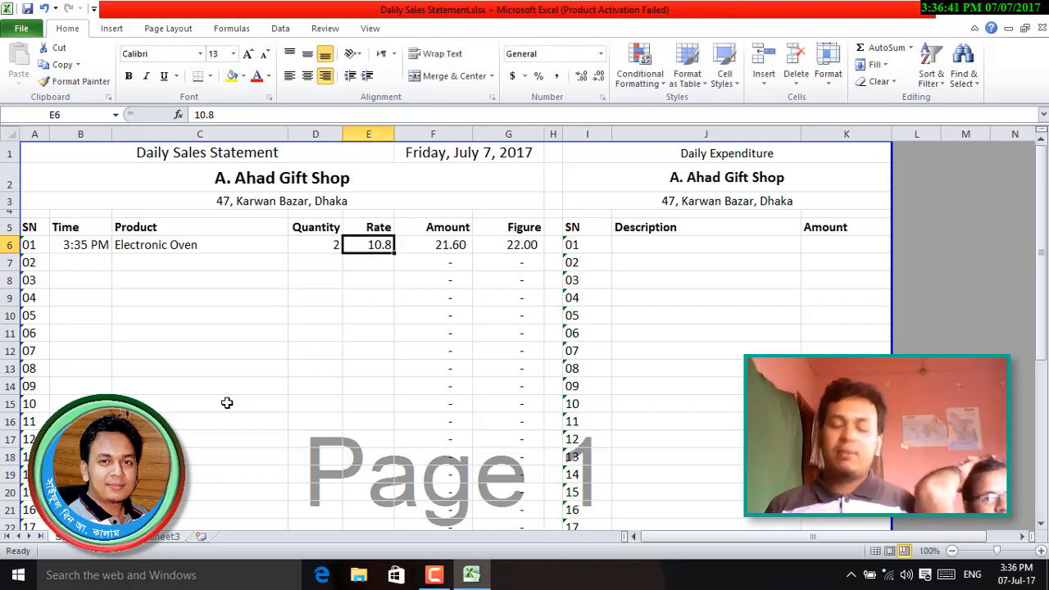
{"action": "type", "text": "2"}
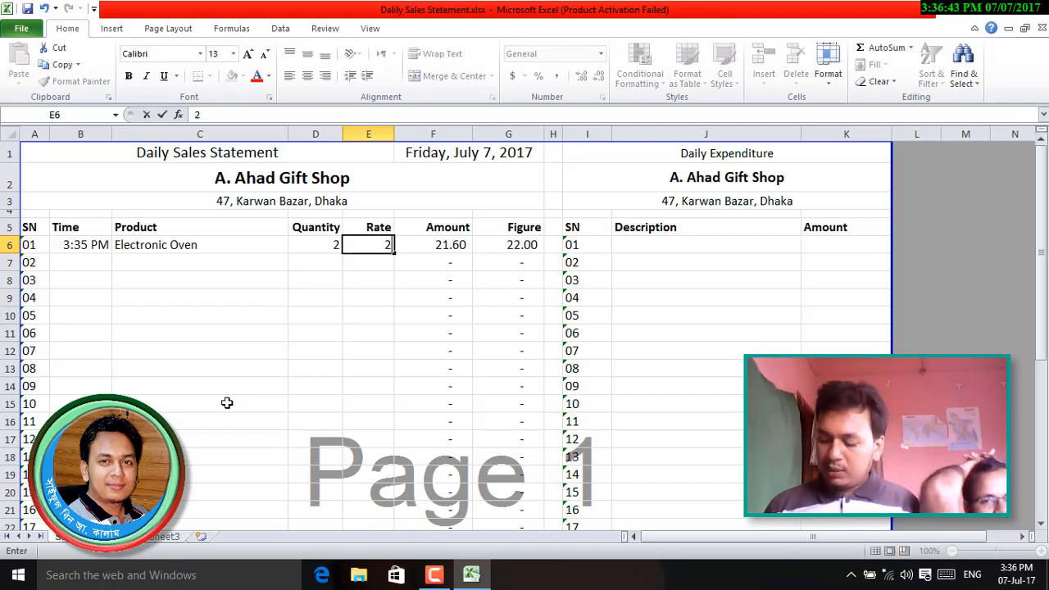
{"action": "type", "text": "650"}
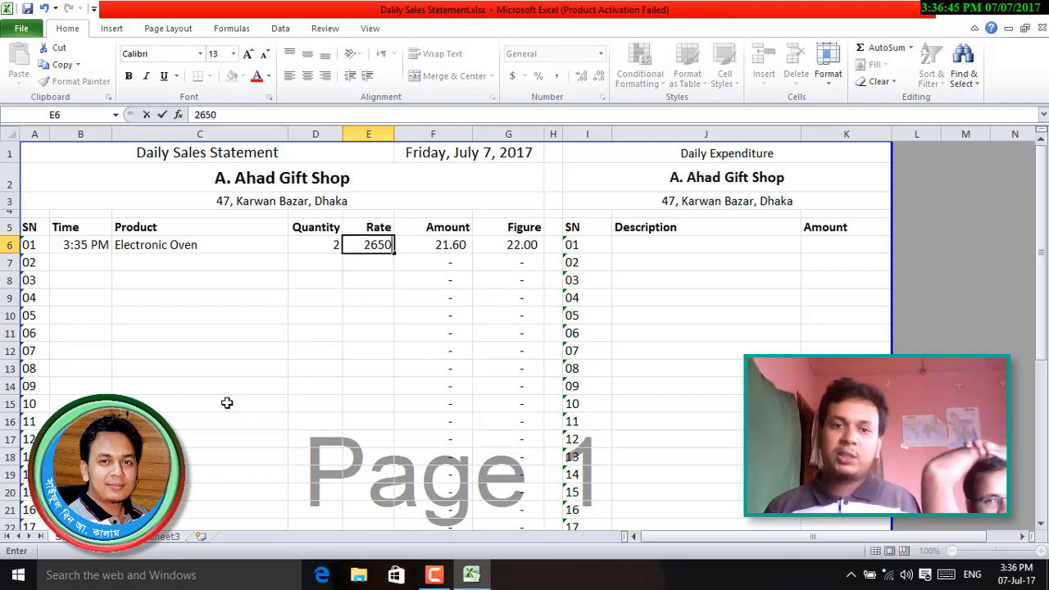
{"action": "key", "text": "Tab"}
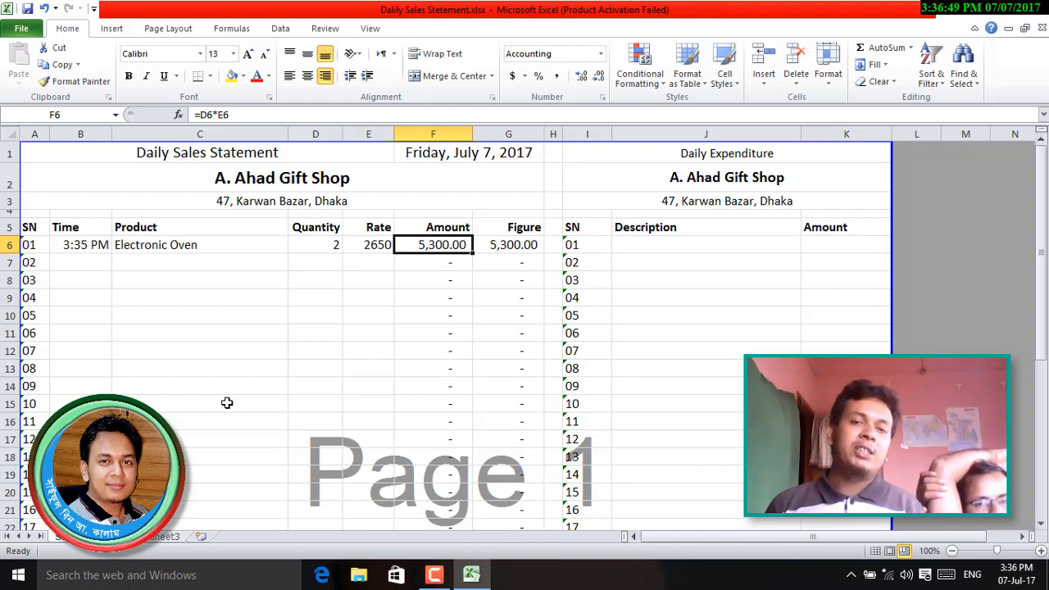
{"action": "left_click", "coordinate": [529, 244]}
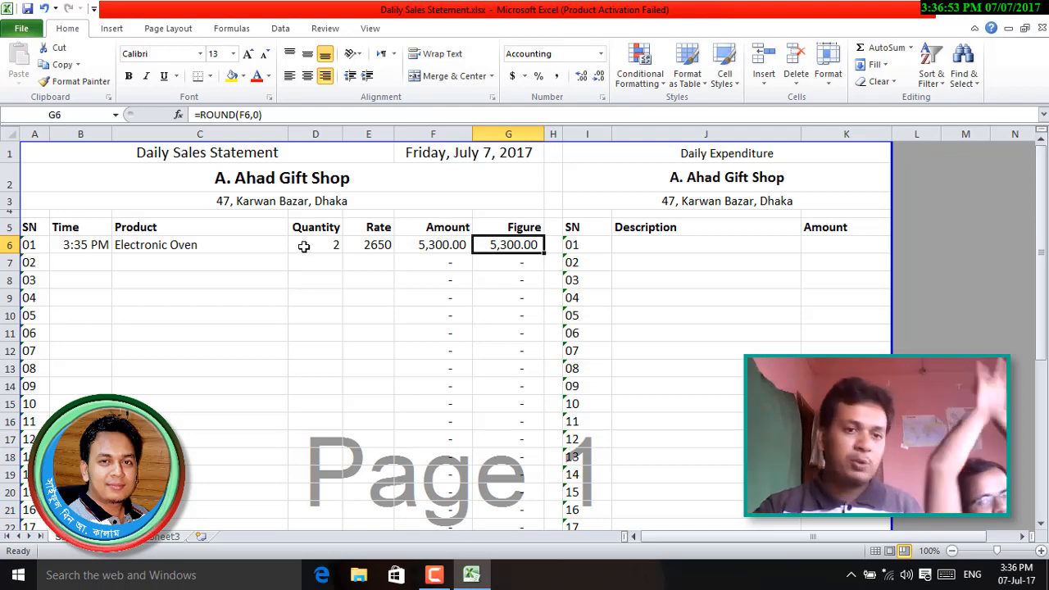
- Add row 7: time 3:37 PM, Dinner Set, quantity 5, rate 2160
{"action": "left_click", "coordinate": [86, 261]}
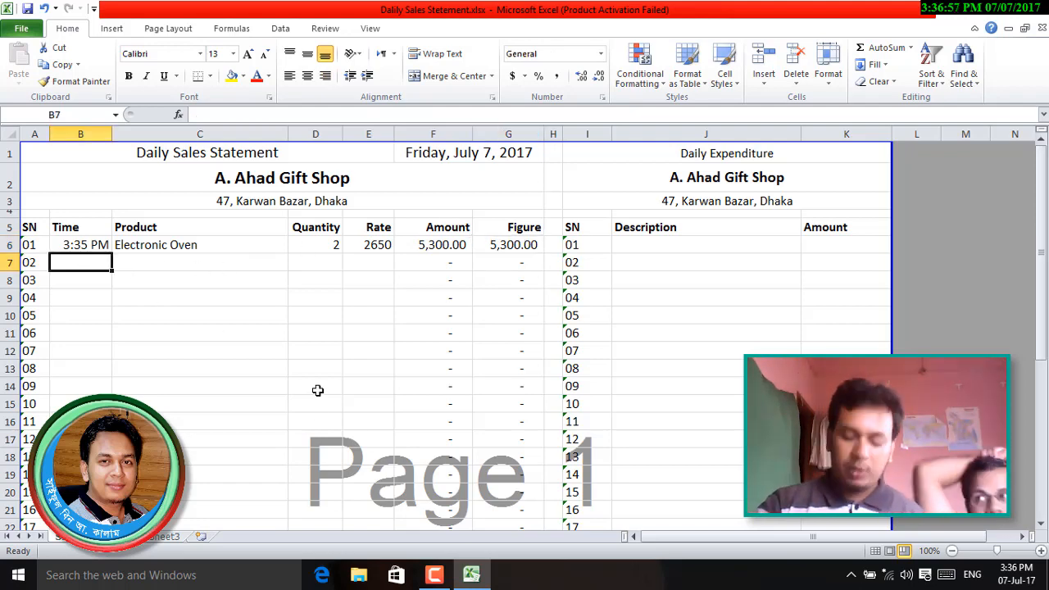
{"action": "key", "text": "ctrl+semicolon"}
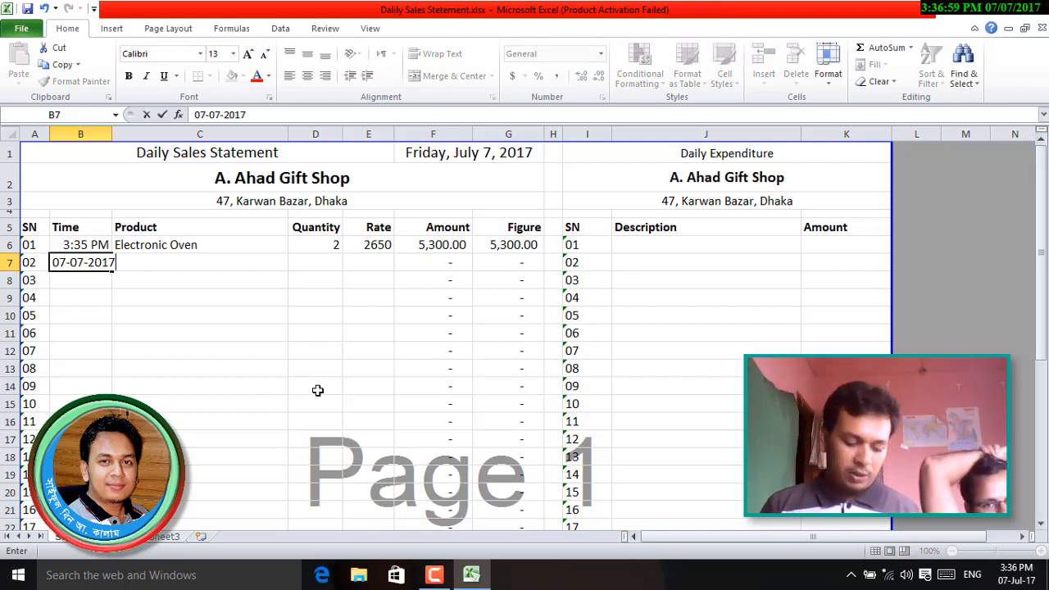
{"action": "key", "text": "ctrl+z"}
{"action": "key", "text": "ctrl+shift+semicolon"}
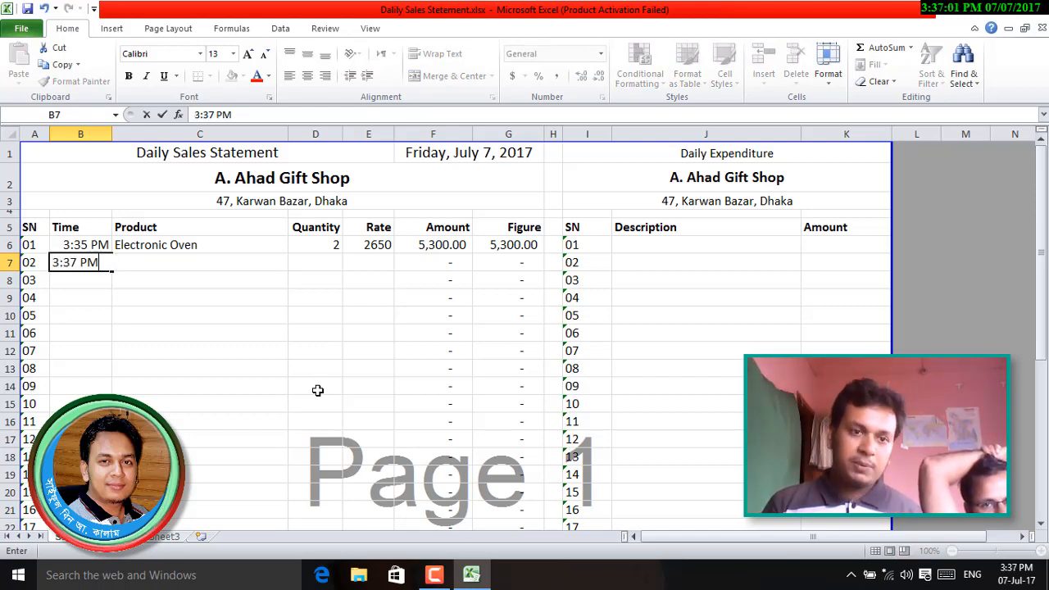
{"action": "key", "text": "Tab"}
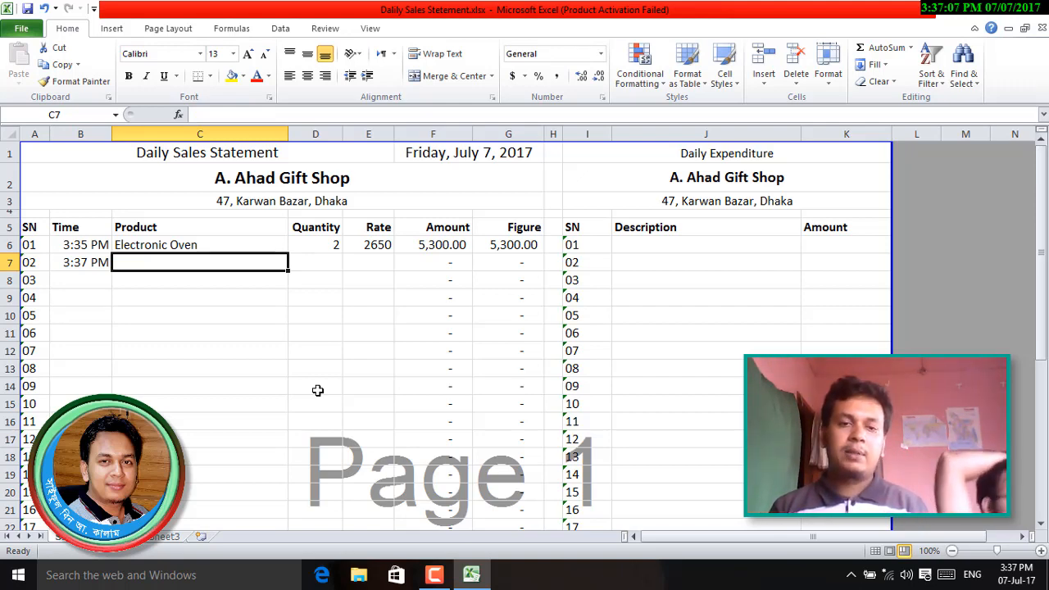
{"action": "type", "text": "Dinner"}
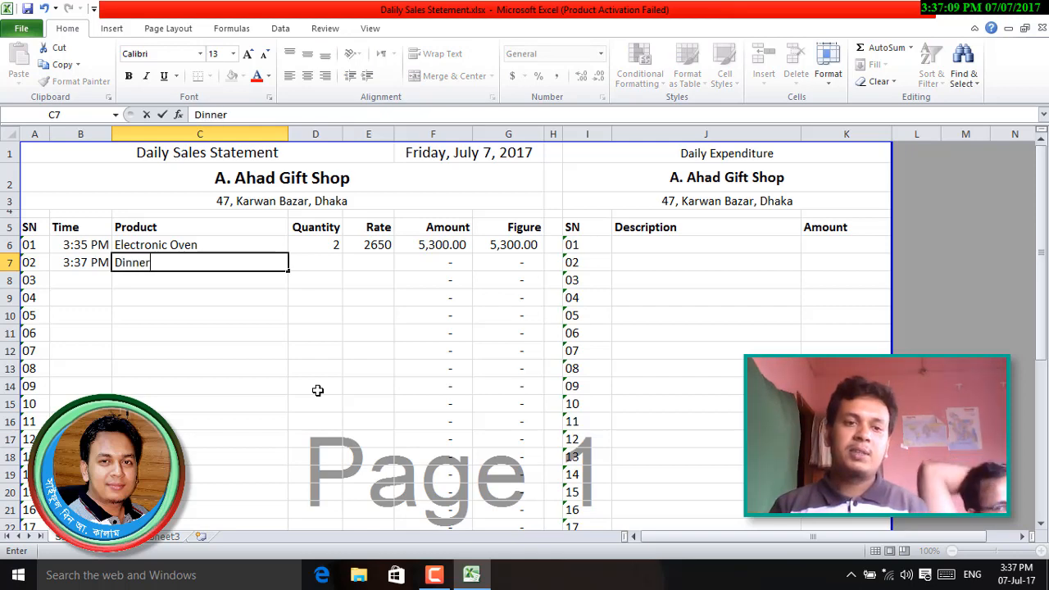
{"action": "type", "text": " Set"}
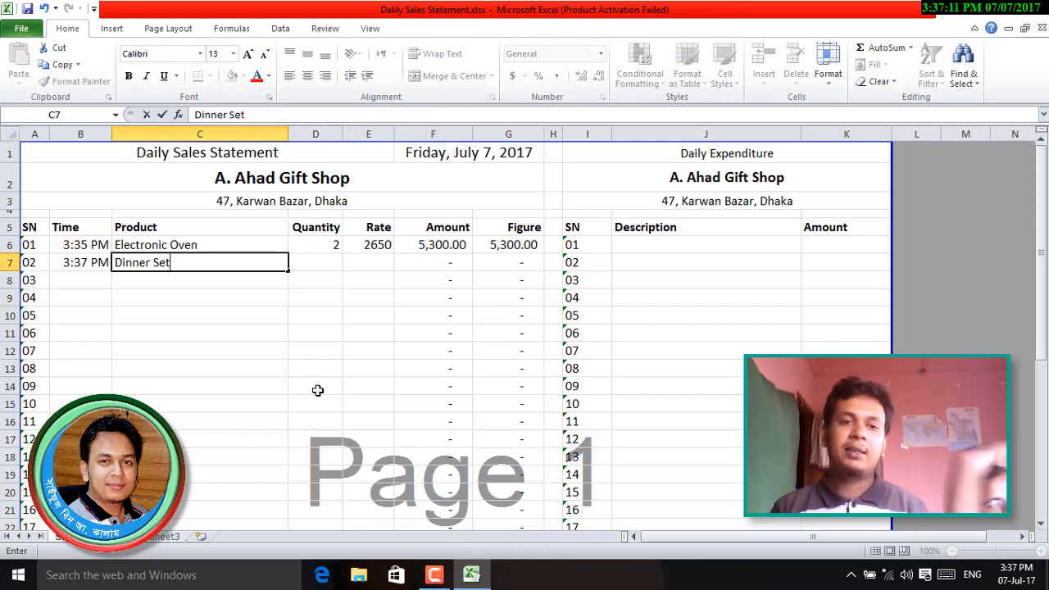
{"action": "key", "text": "Tab"}
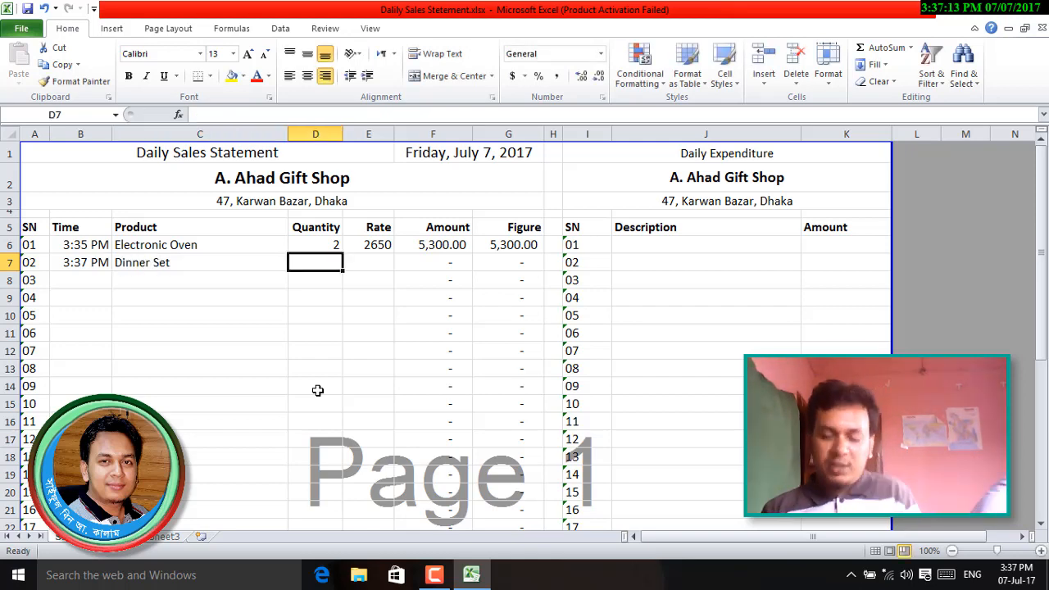
{"action": "type", "text": "5"}
{"action": "key", "text": "Tab"}
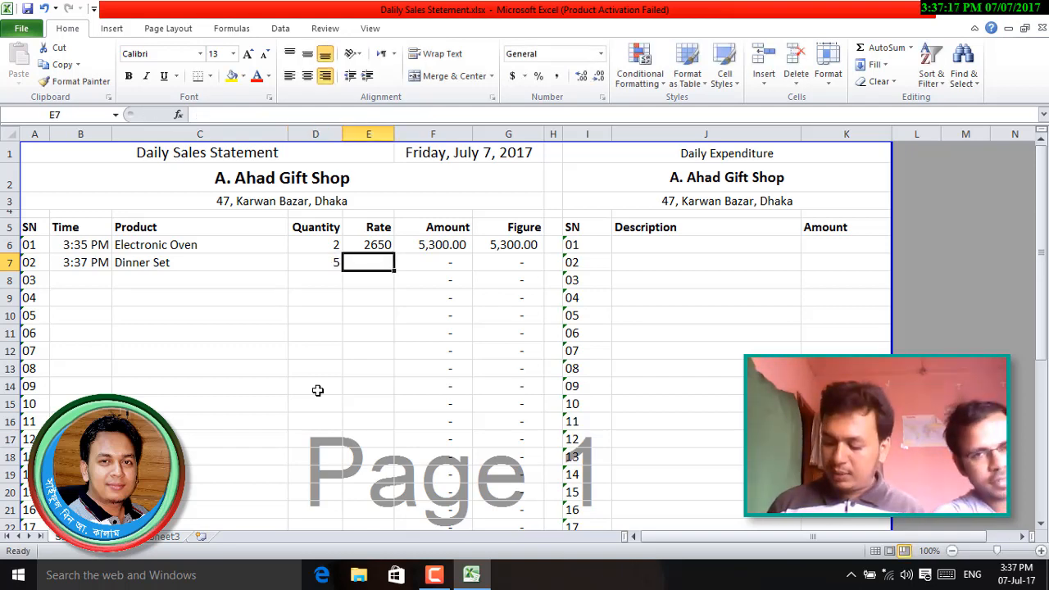
{"action": "type", "text": "2160"}
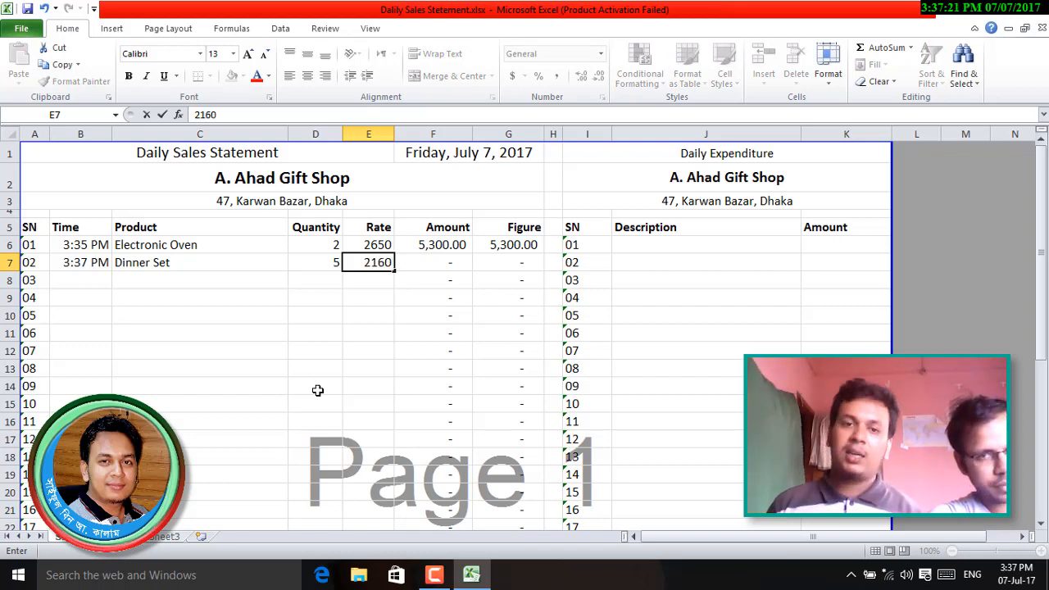
{"action": "key", "text": "Tab"}
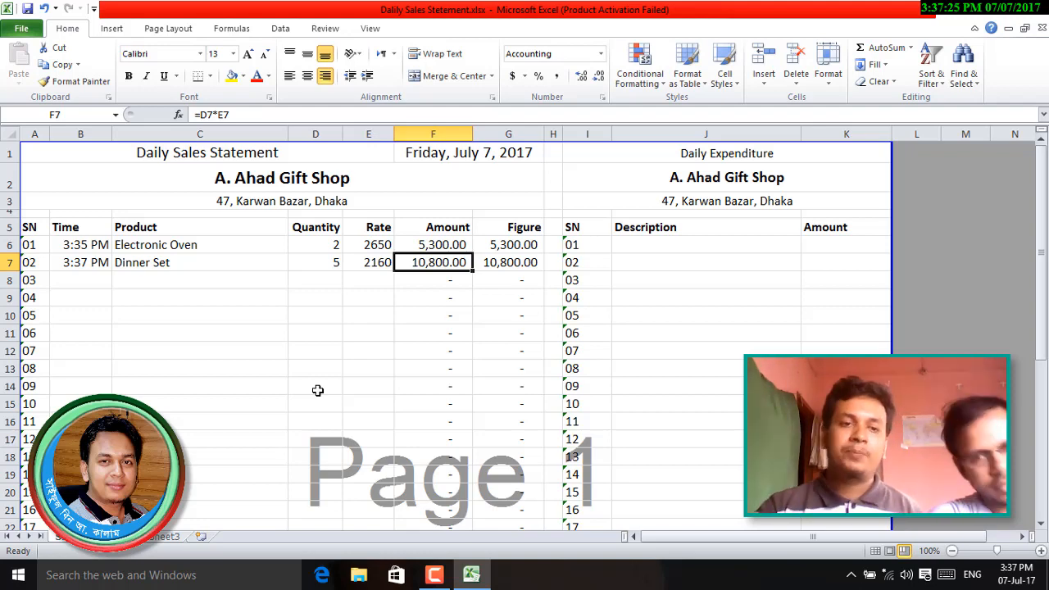
- Fill the Electronic Oven row down with Ctrl+D, then undo that fill
{"action": "left_click_drag", "start_coordinate": [146, 246], "coordinate": [512, 244]}
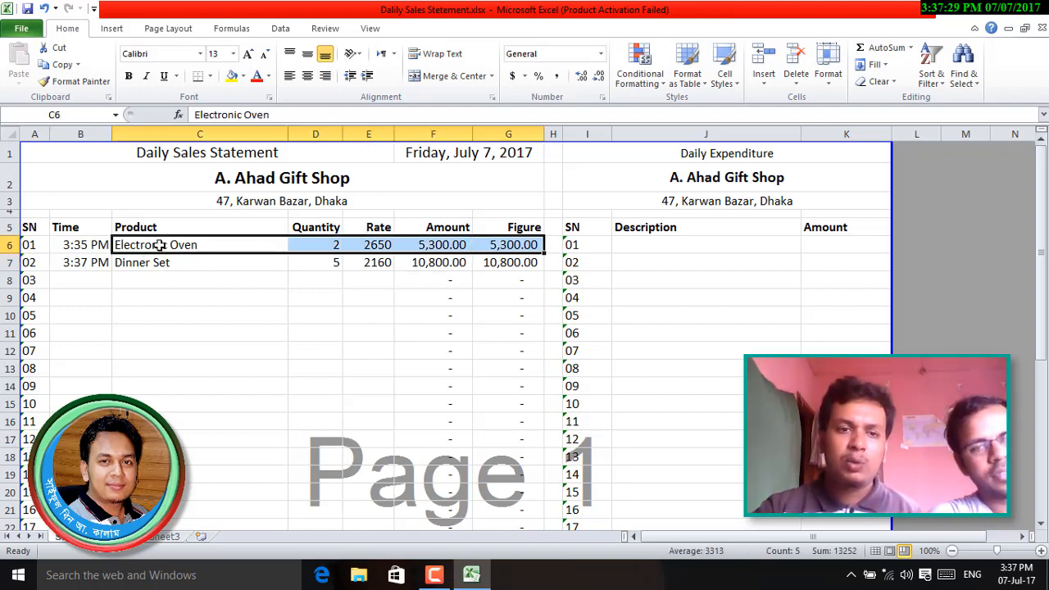
{"action": "left_click_drag", "start_coordinate": [71, 244], "coordinate": [504, 430]}
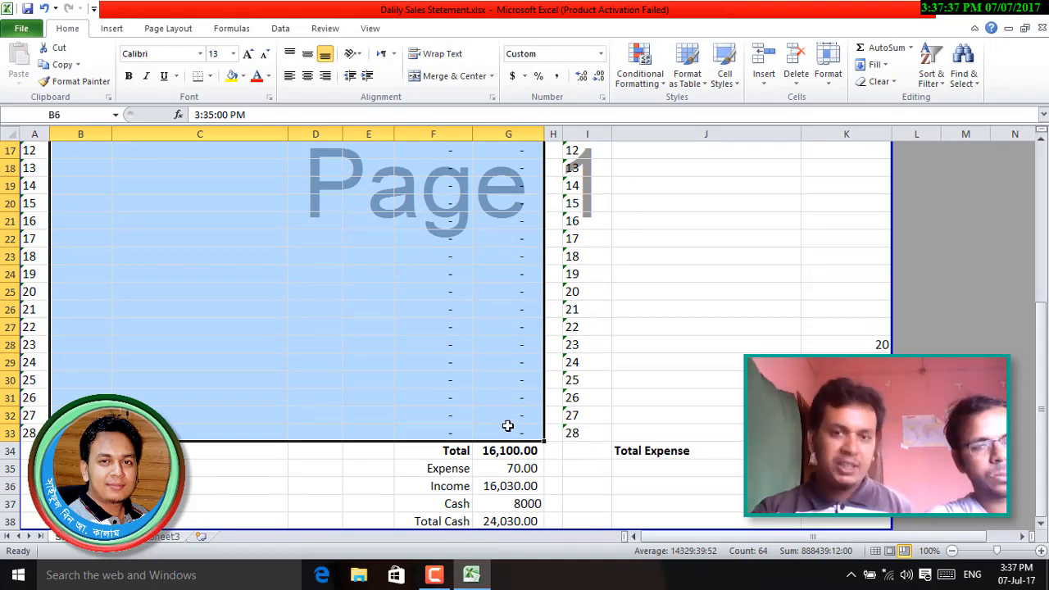
{"action": "key", "text": "ctrl+d"}
{"action": "left_click", "coordinate": [460, 344]}
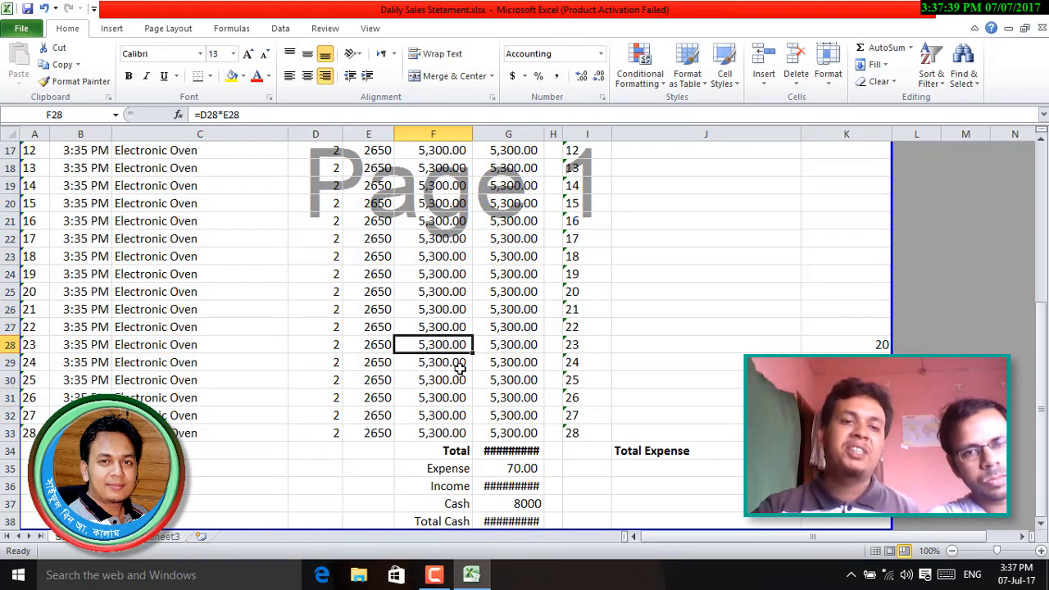
{"action": "scroll", "coordinate": [443, 408], "scroll_direction": "up", "scroll_amount": 5}
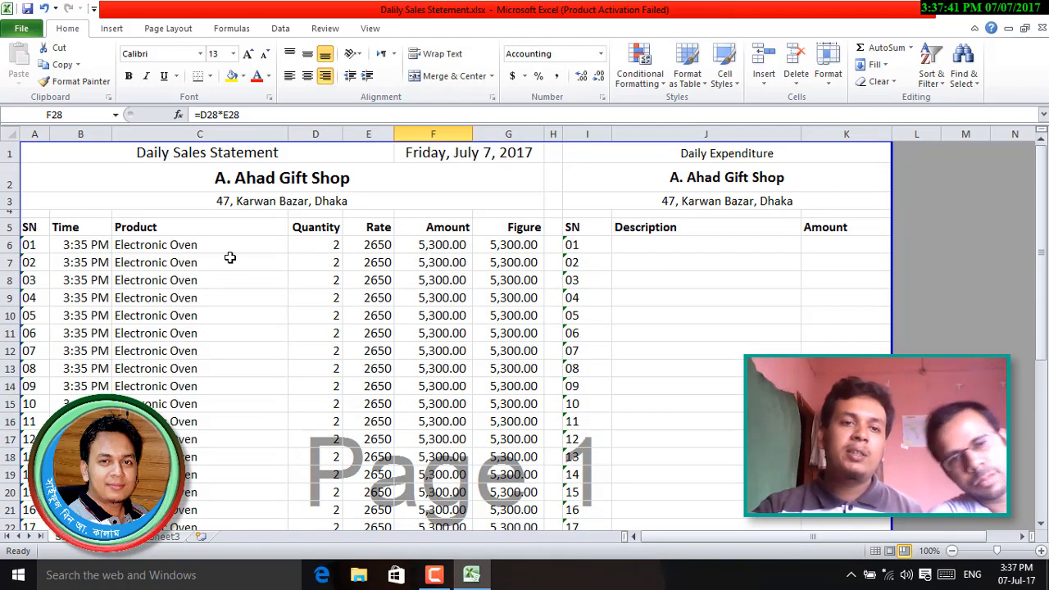
{"action": "key", "text": "ctrl+z"}
- Copy the Dinner Set row 7 down through row 33 with Ctrl+D
{"action": "left_click", "coordinate": [355, 271]}
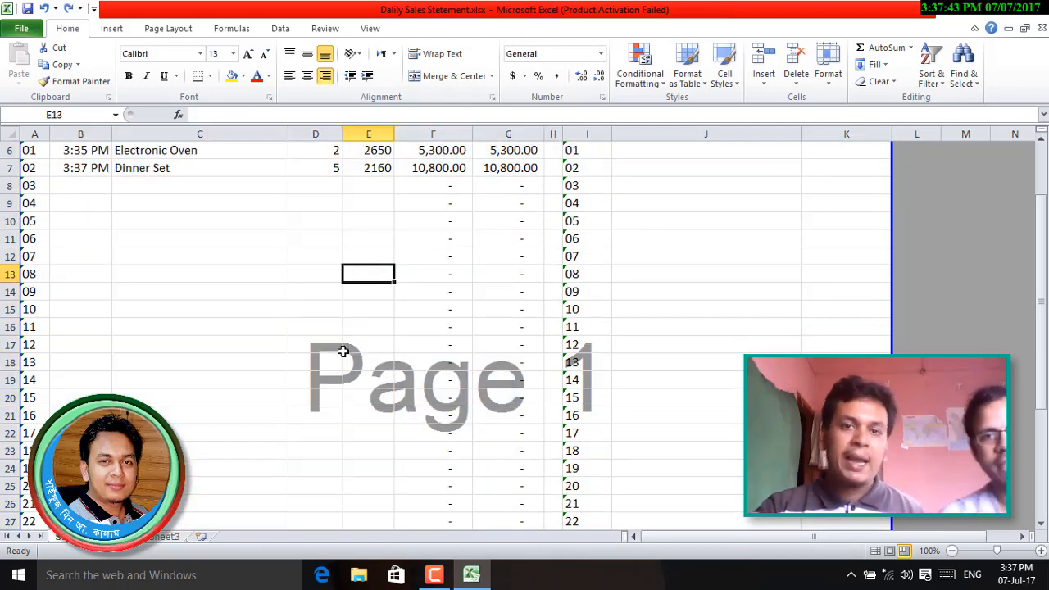
{"action": "scroll", "coordinate": [341, 352], "scroll_direction": "up", "scroll_amount": 2}
{"action": "left_click", "coordinate": [74, 263]}
{"action": "left_click_drag", "start_coordinate": [74, 262], "coordinate": [108, 262]}
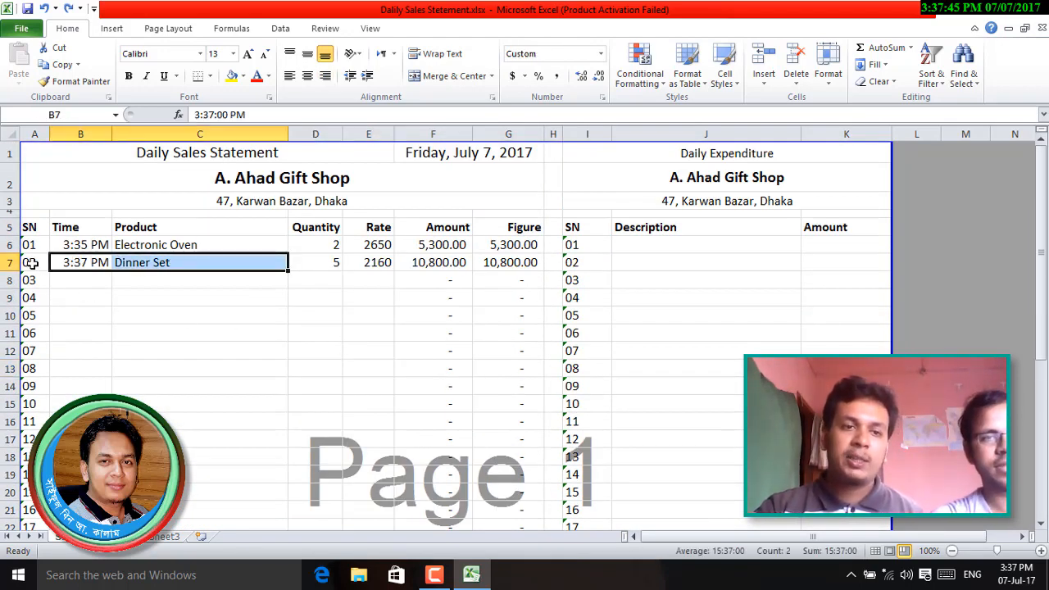
{"action": "left_click_drag", "start_coordinate": [33, 262], "coordinate": [505, 435]}
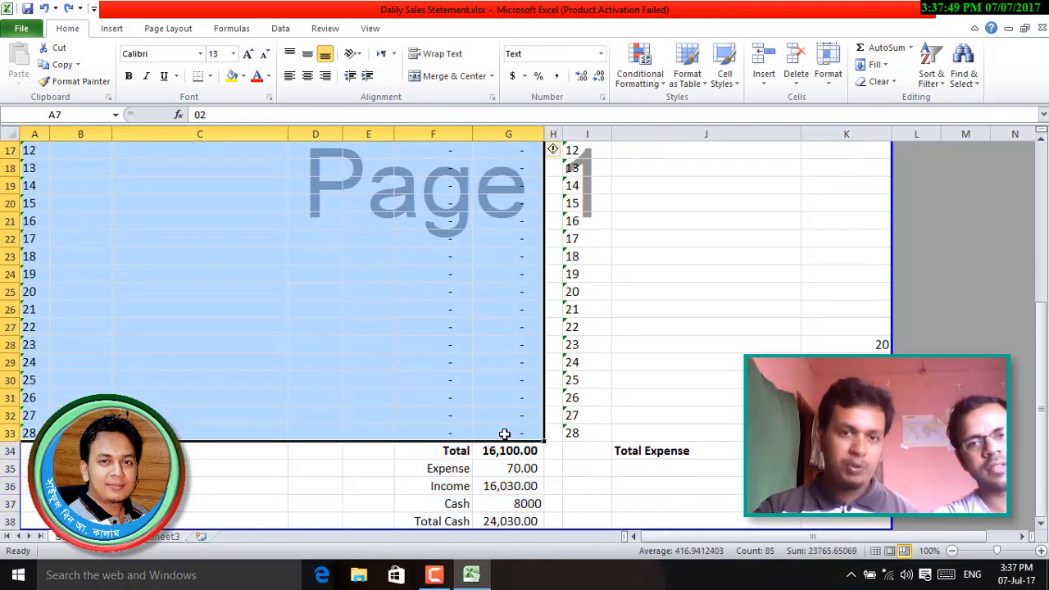
{"action": "key", "text": "ctrl+d"}
{"action": "scroll", "coordinate": [487, 335], "scroll_direction": "up", "scroll_amount": 5}
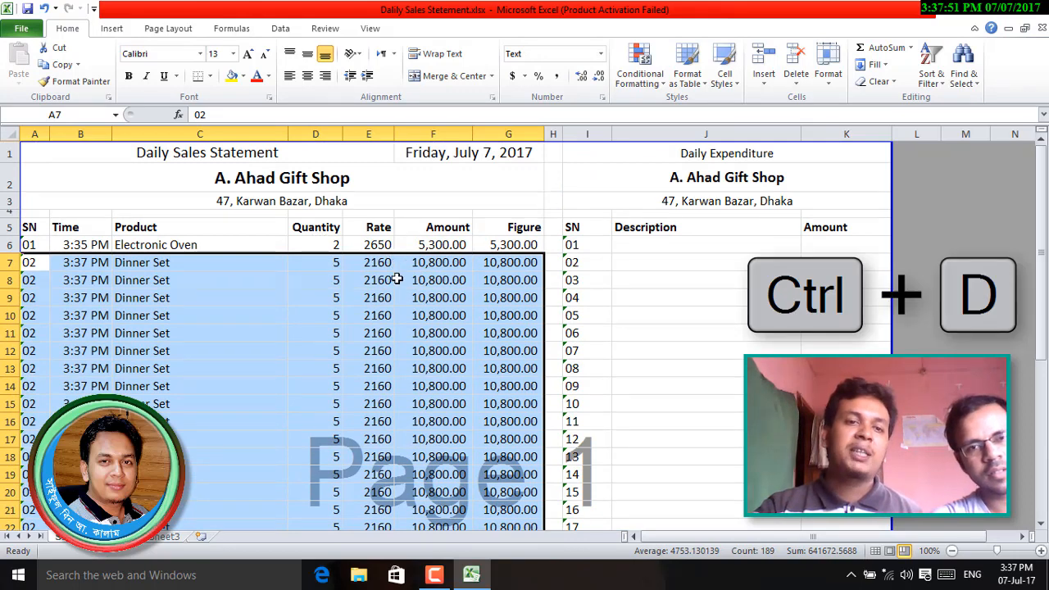
{"action": "left_click", "coordinate": [453, 318]}
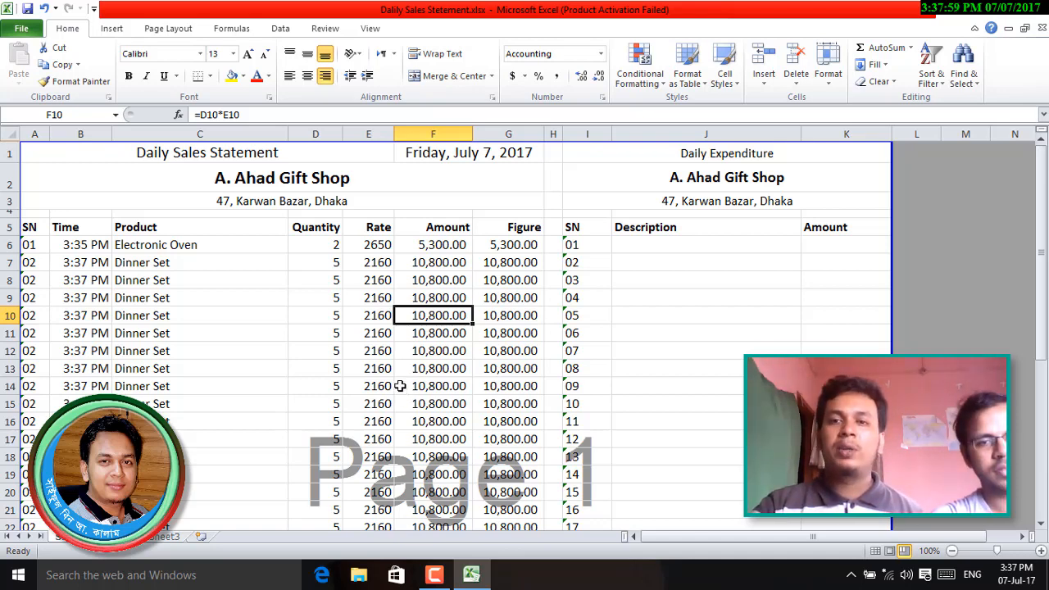
- Widen column G so Total 296,900.00, Income 296,830.00 and Total Cash 304,830.00 display
{"action": "left_click", "coordinate": [836, 90]}
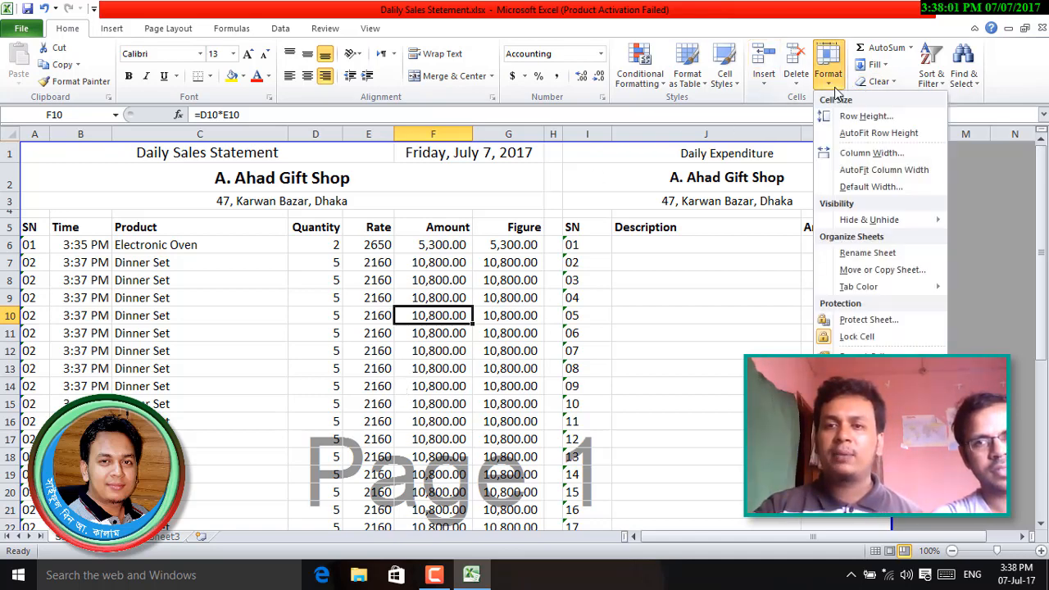
{"action": "left_click", "coordinate": [765, 86]}
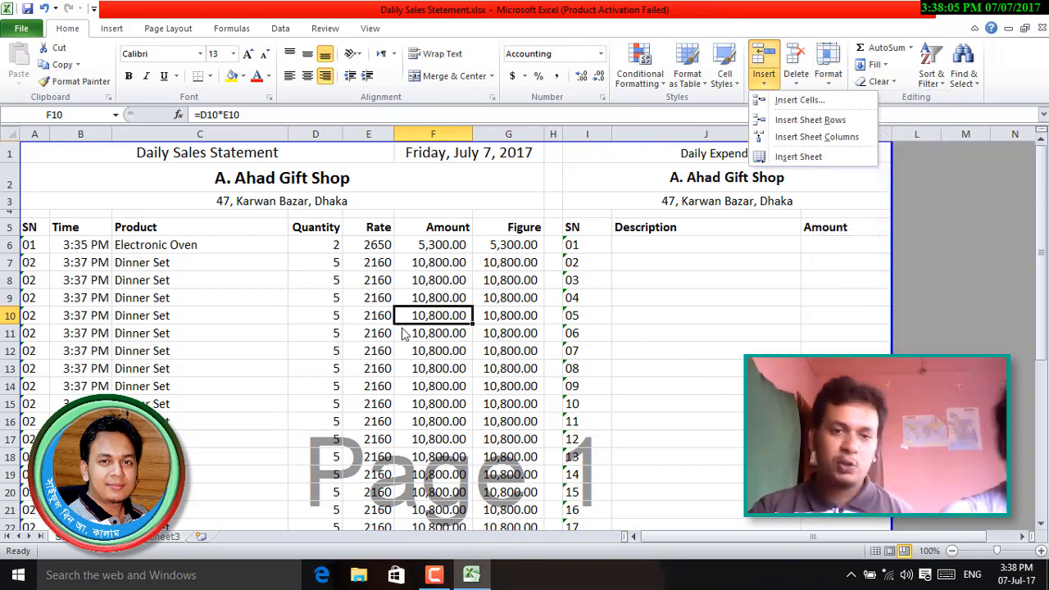
{"action": "left_click", "coordinate": [442, 373]}
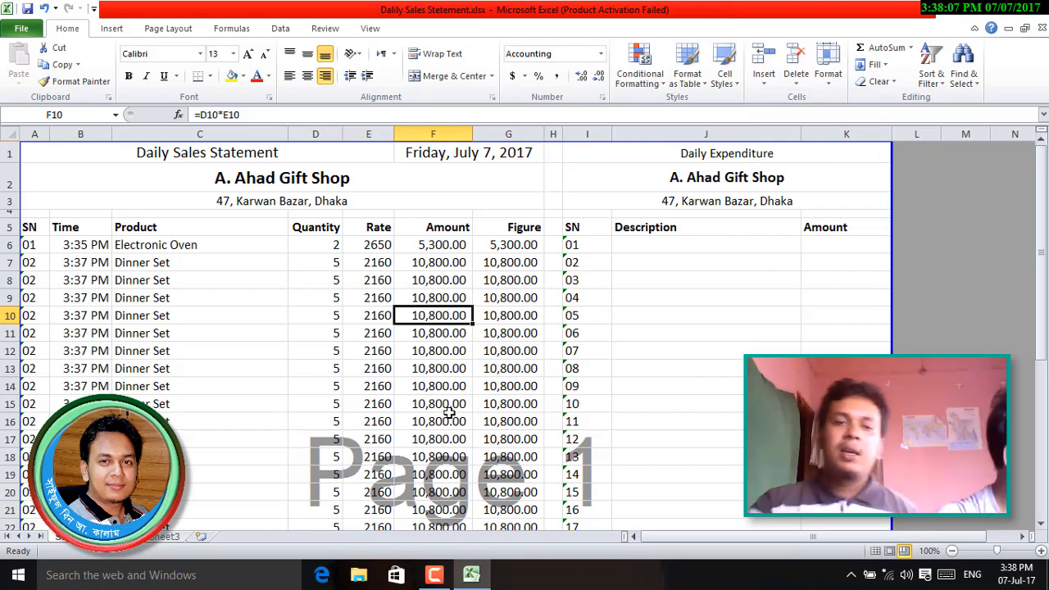
{"action": "left_click", "coordinate": [449, 420]}
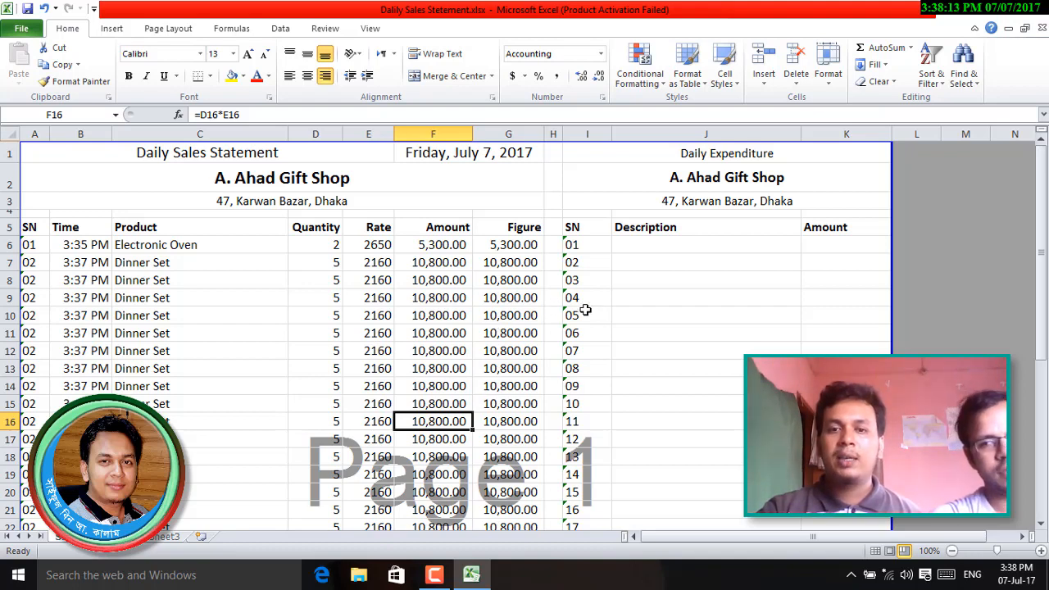
{"action": "scroll", "coordinate": [531, 407], "scroll_direction": "down", "scroll_amount": 7}
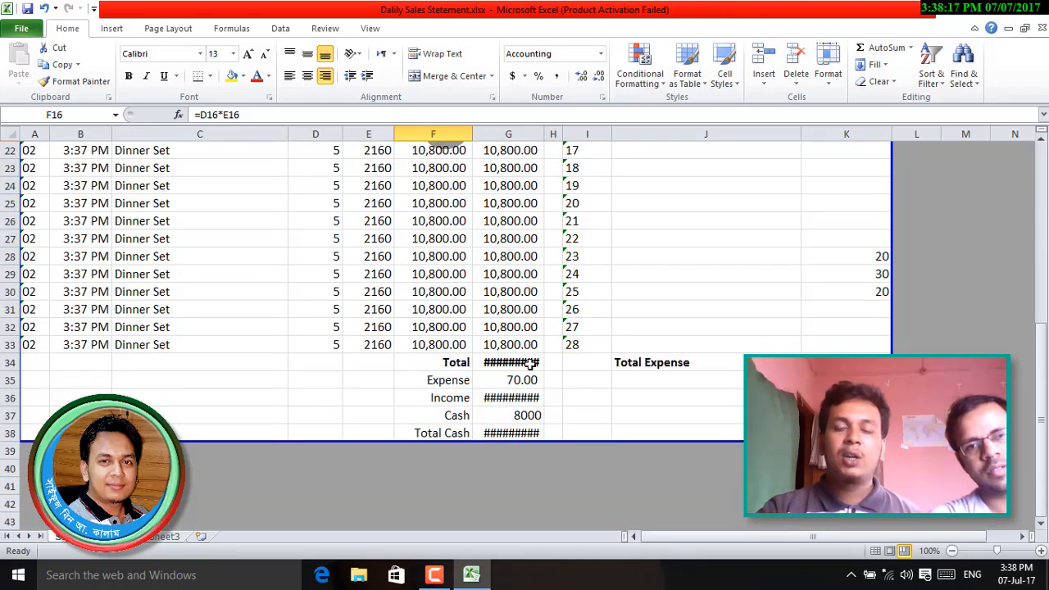
{"action": "mouse_move", "coordinate": [531, 366]}
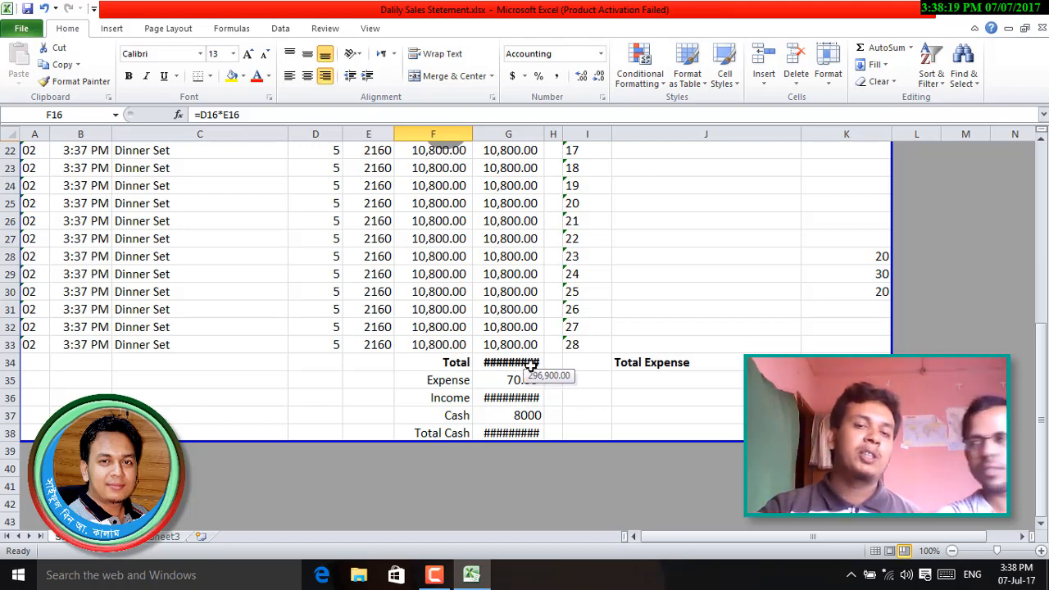
{"action": "left_click", "coordinate": [516, 346]}
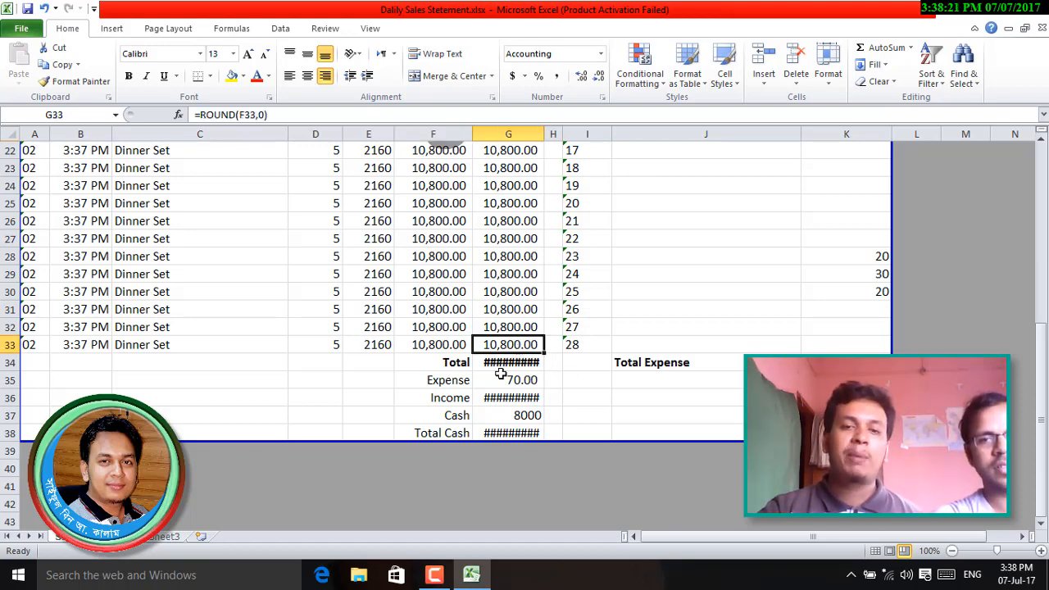
{"action": "left_click", "coordinate": [500, 364]}
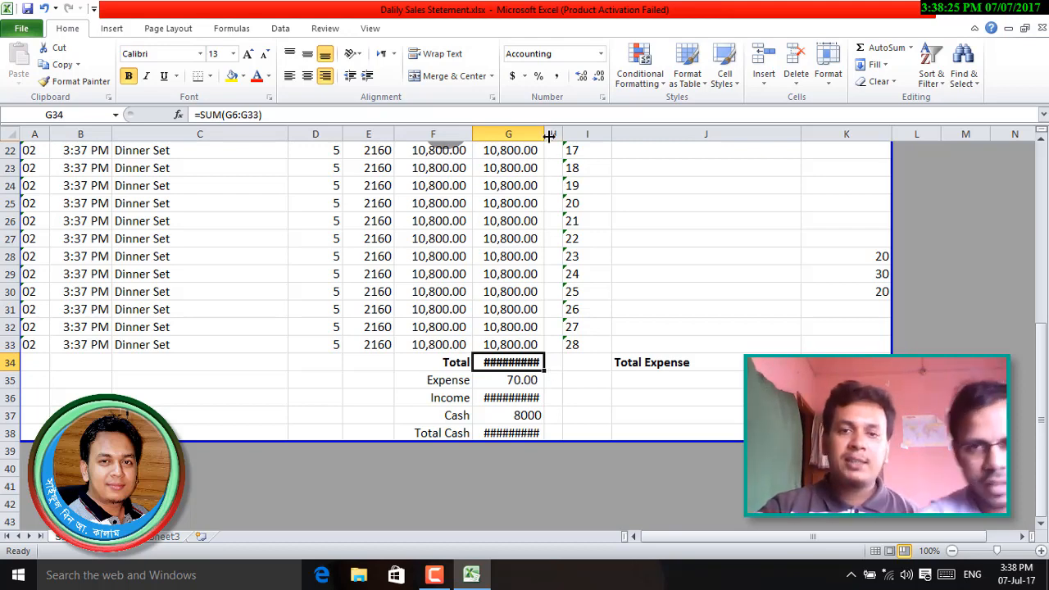
{"action": "left_click_drag", "start_coordinate": [547, 136], "coordinate": [552, 136]}
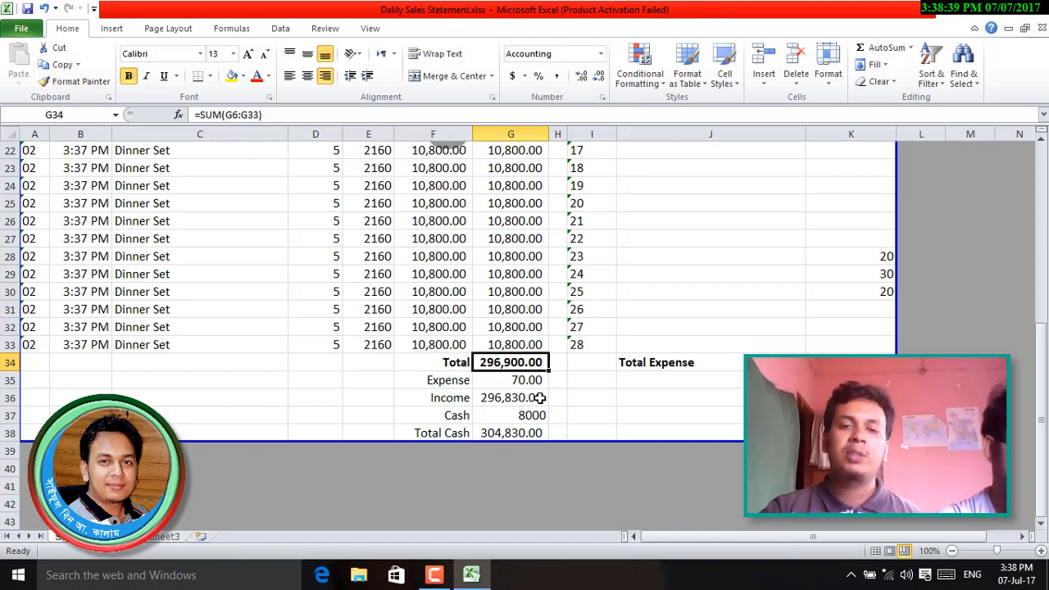
{"action": "scroll", "coordinate": [746, 373], "scroll_direction": "up", "scroll_amount": 7}
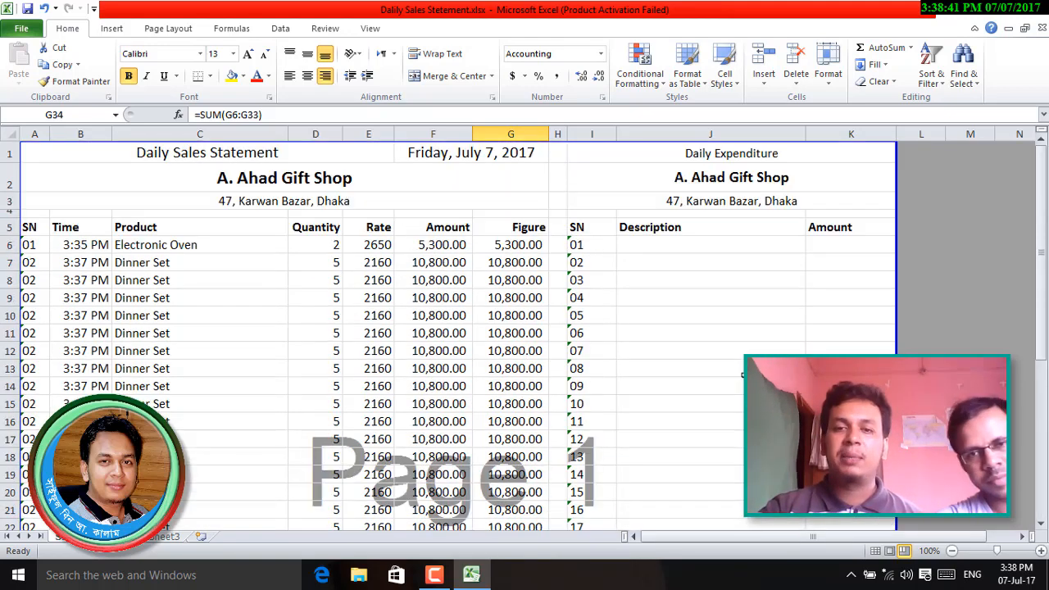
- Enter the expenditure Tiffin with amount 269 in J6:K6
{"action": "left_click", "coordinate": [665, 245]}
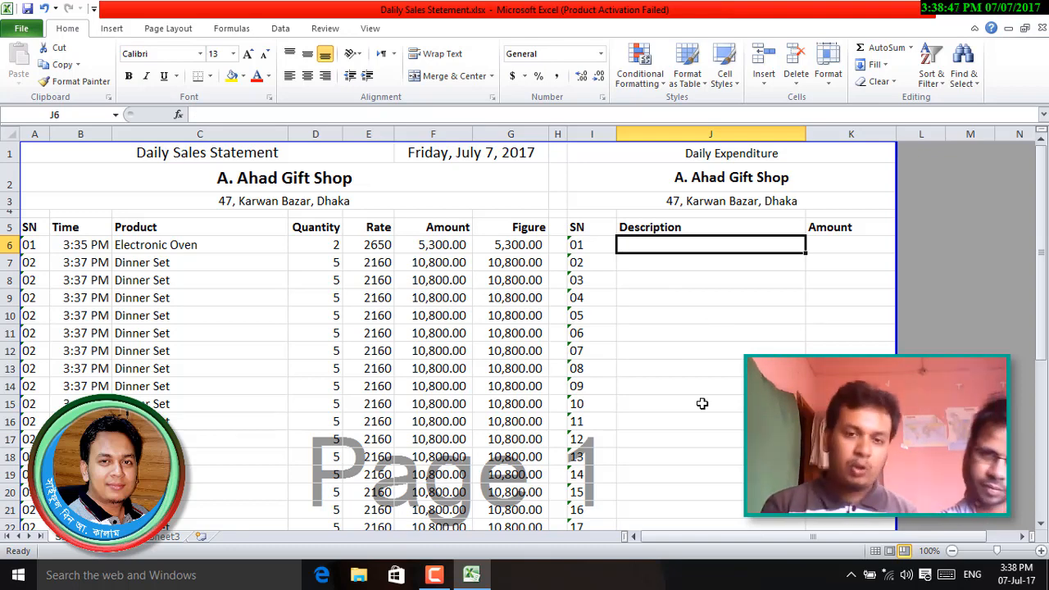
{"action": "type", "text": "Tiffin"}
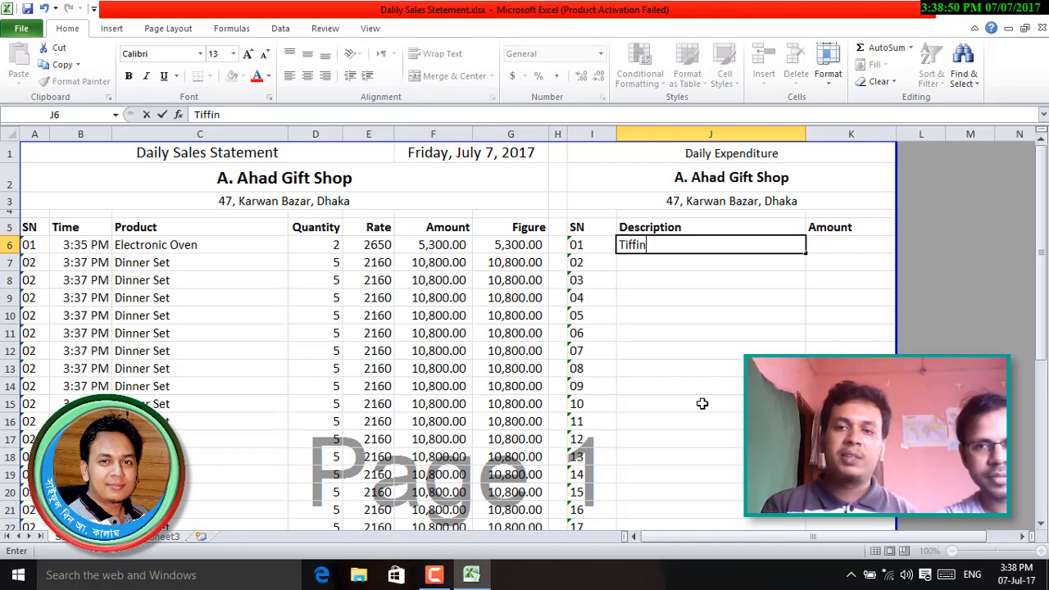
{"action": "key", "text": "Tab"}
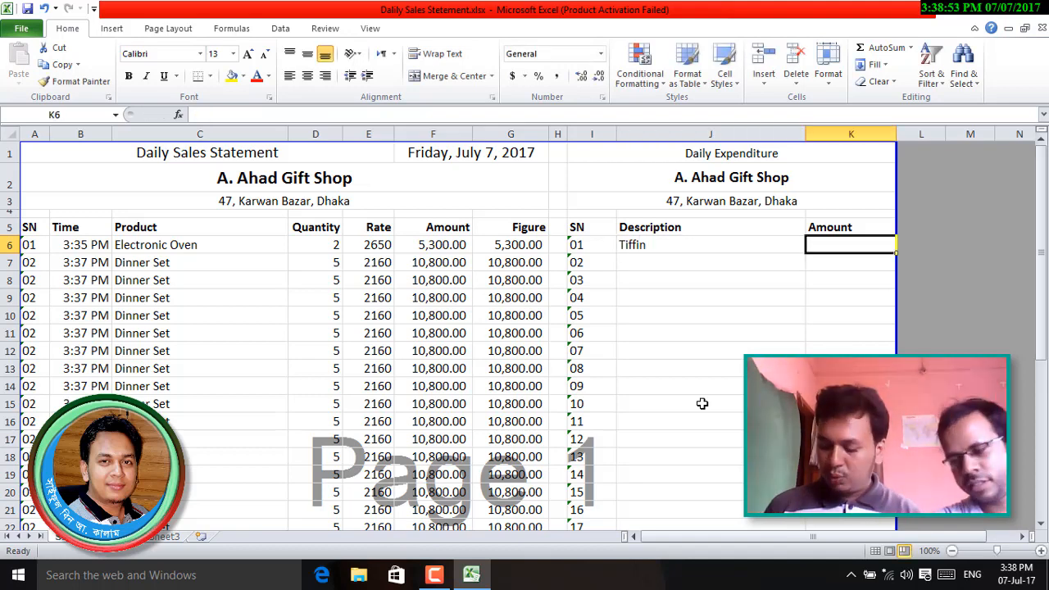
{"action": "type", "text": "269"}
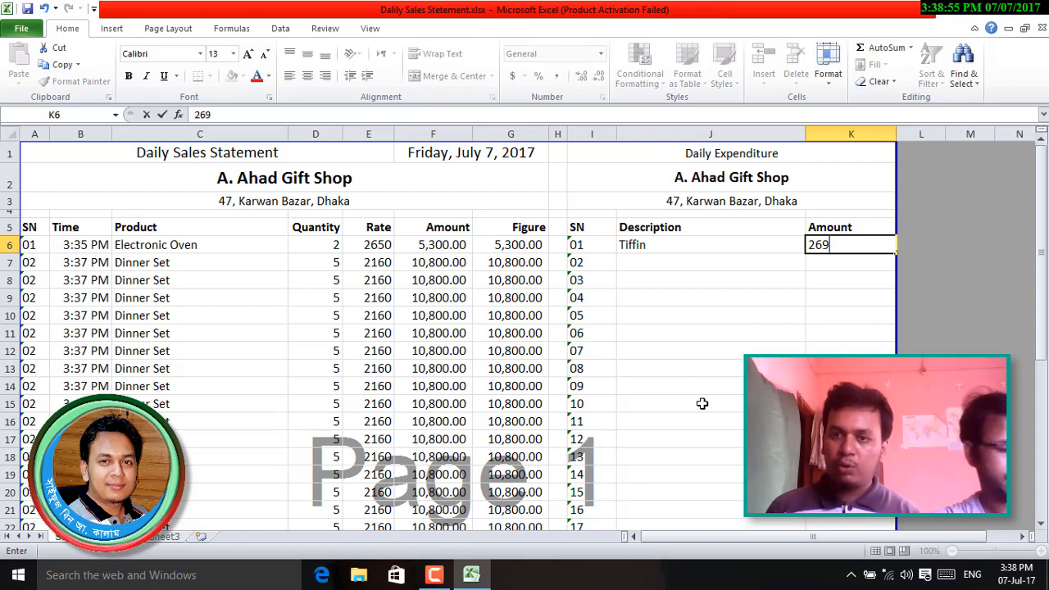
{"action": "key", "text": "Return"}
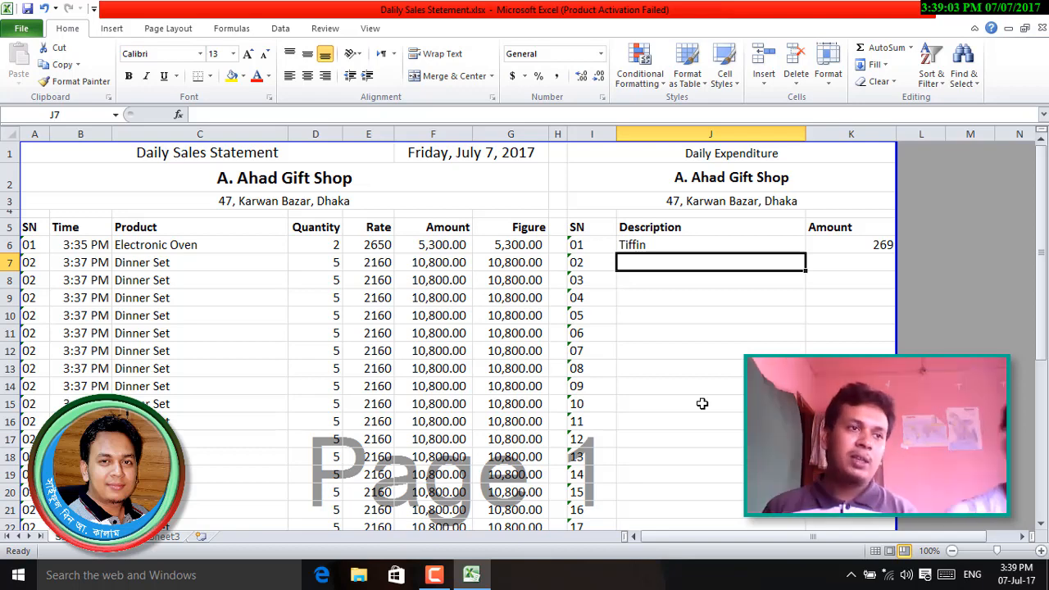
- Enter the expenditure Dhaka Chember with amount 50000 in row 7
{"action": "type", "text": "Dhaka"}
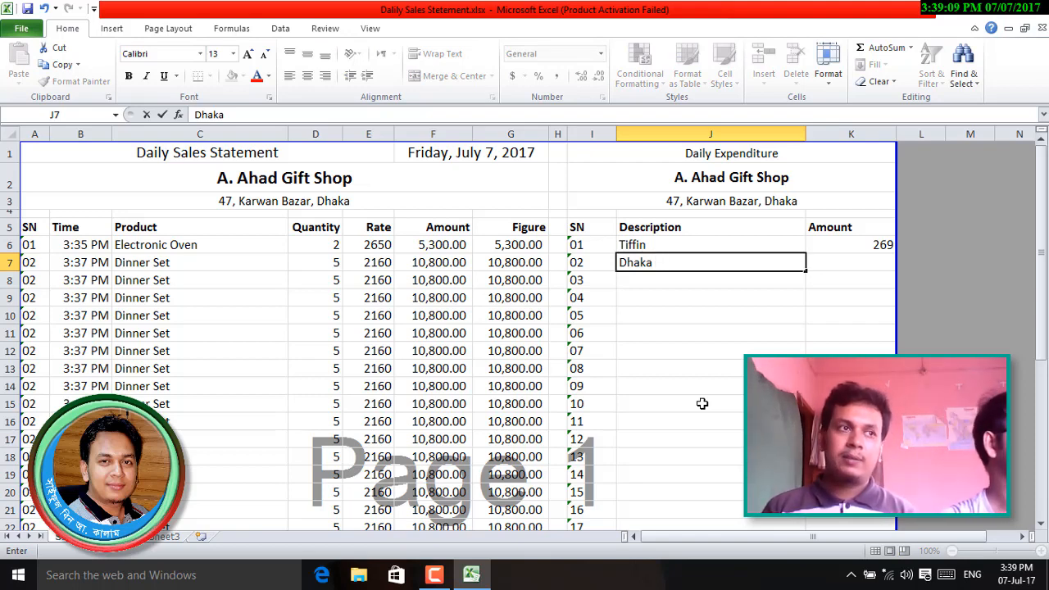
{"action": "type", "text": " Chem"}
{"action": "type", "text": "ber"}
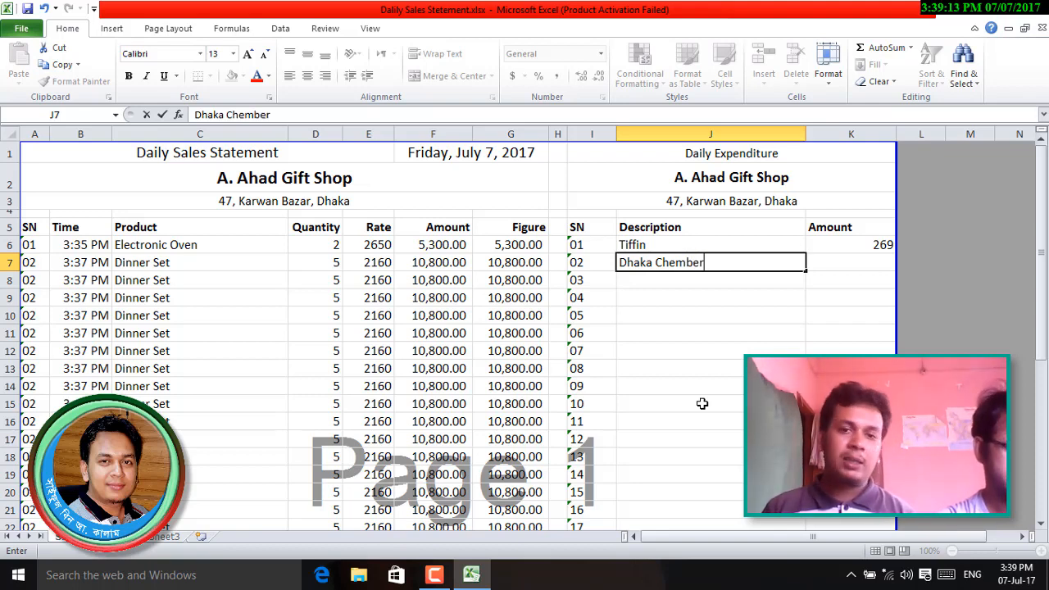
{"action": "key", "text": "Tab"}
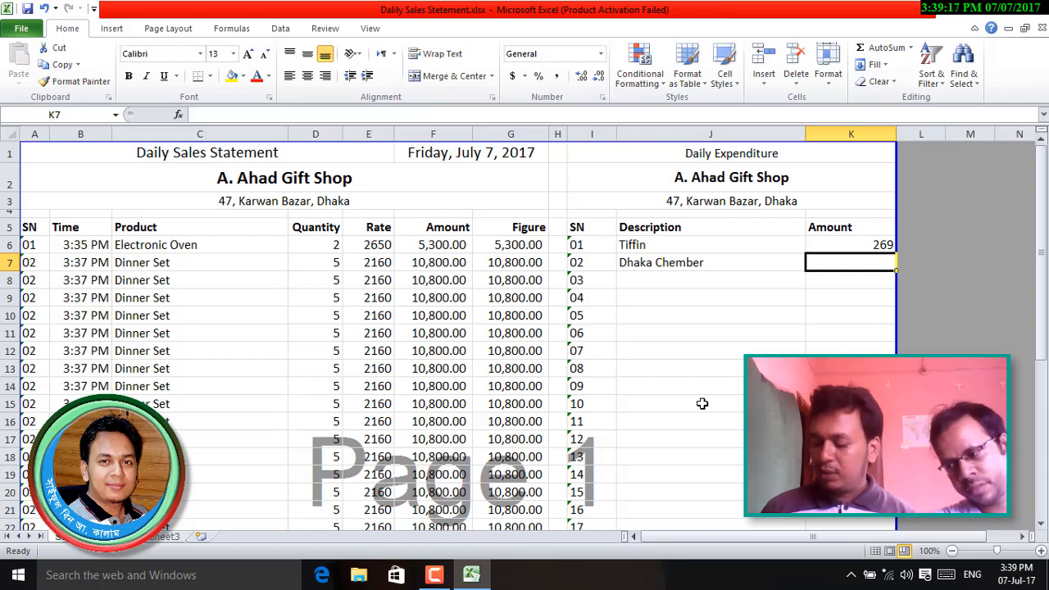
{"action": "type", "text": "50"}
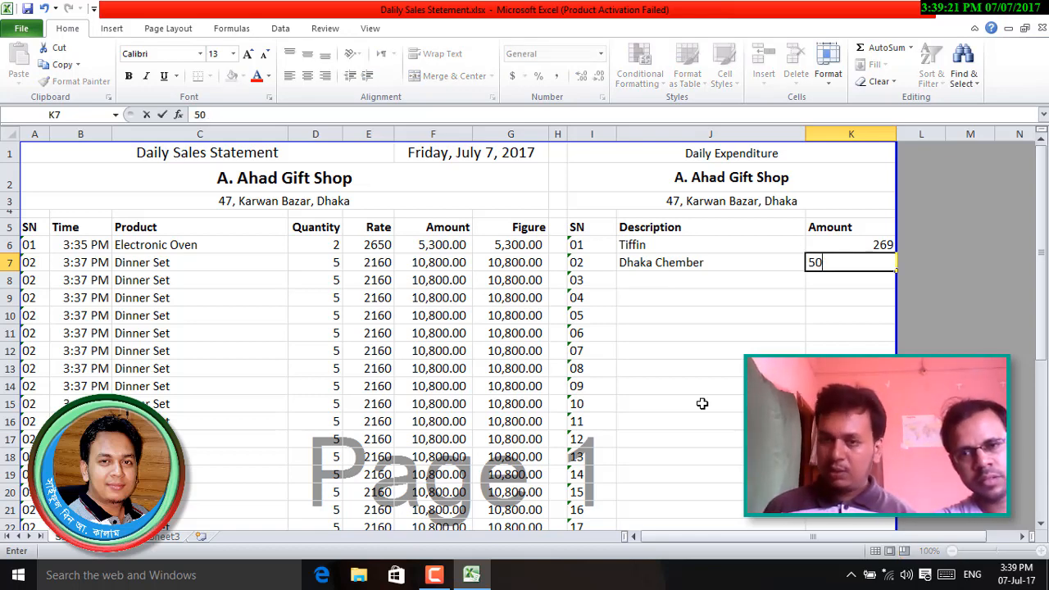
{"action": "type", "text": "0000"}
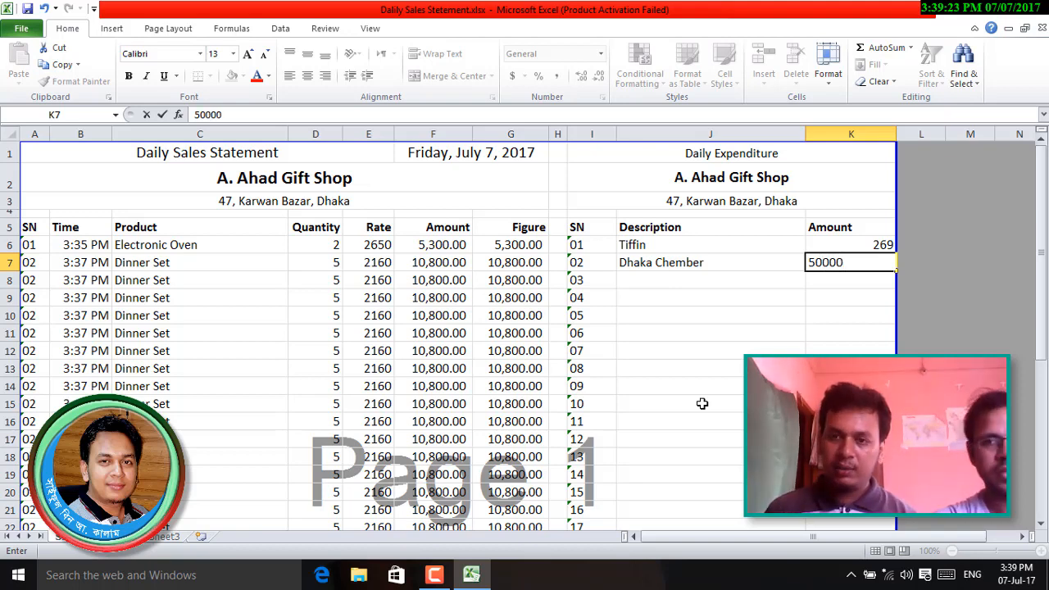
{"action": "key", "text": "Return"}
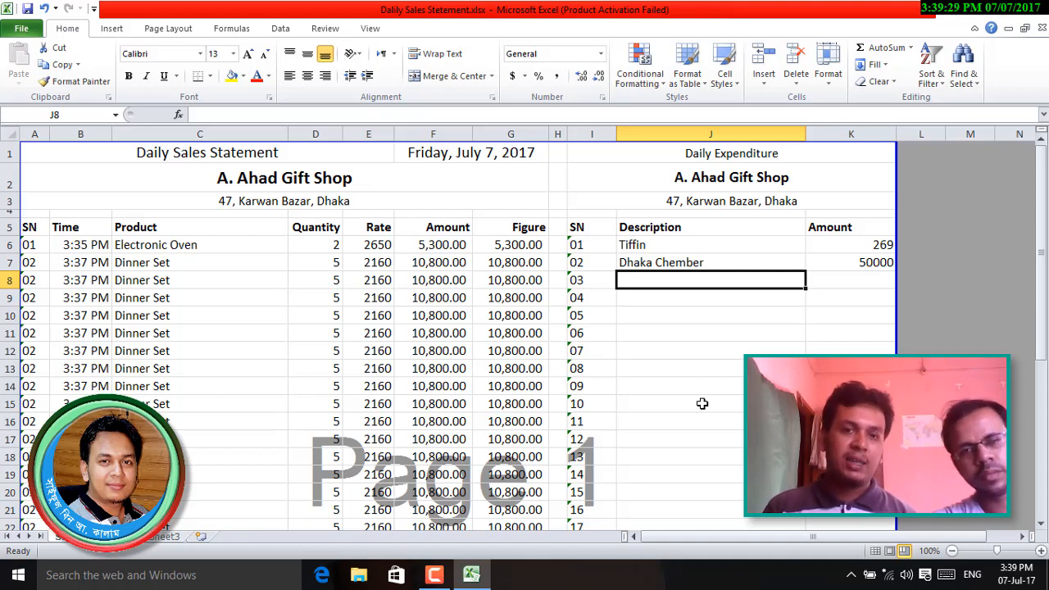
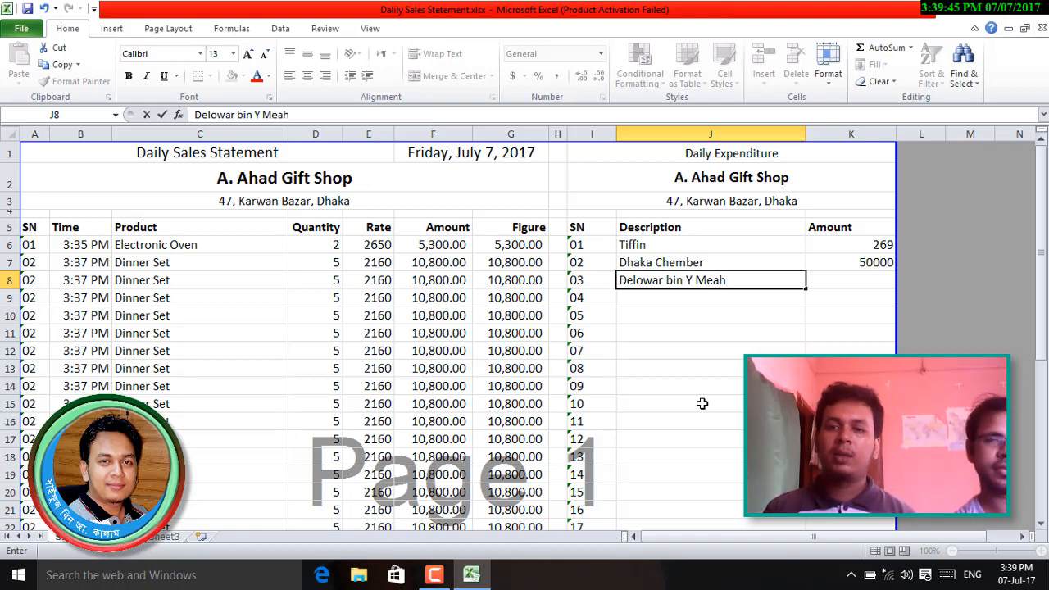
- Enter a person's name as the J8 expenditure with amount 2300
{"action": "key", "text": "Tab"}
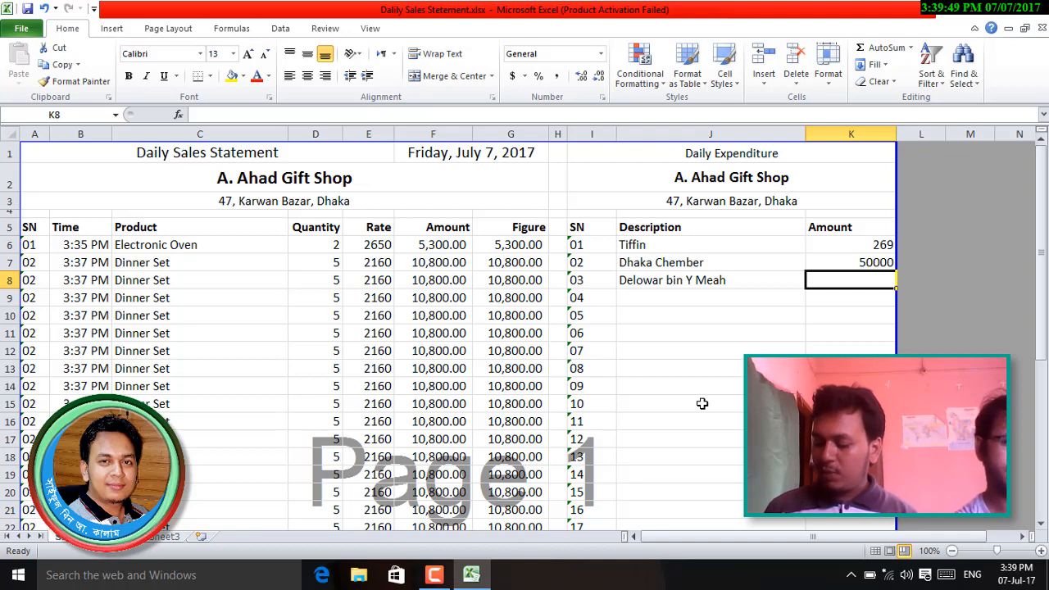
{"action": "type", "text": "2300"}
{"action": "key", "text": "Return"}
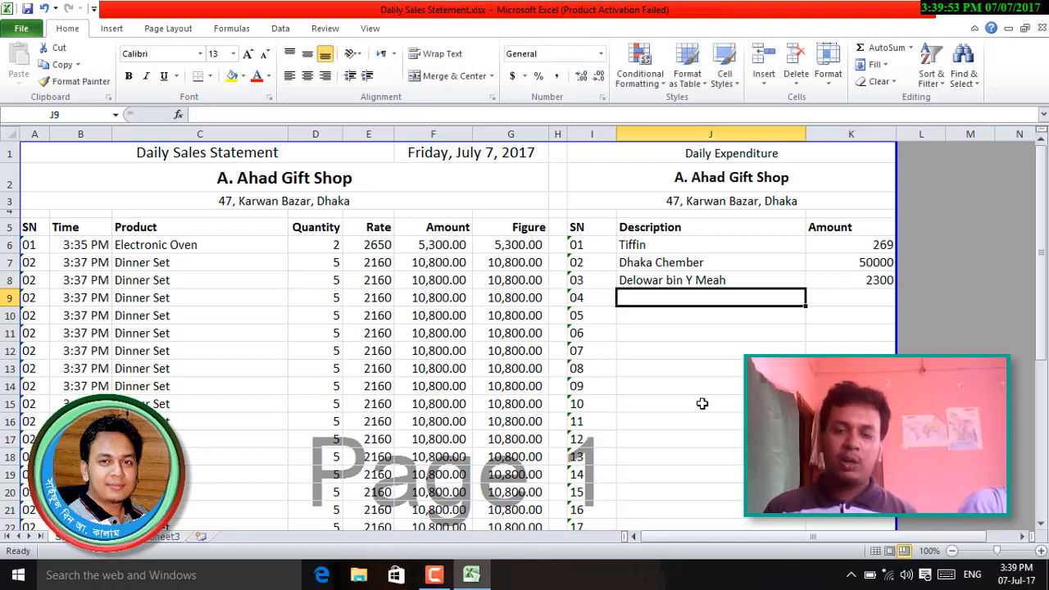
- Add Others with amount 600 in row 9 and select the stray values in K28:K30
{"action": "type", "text": "Others"}
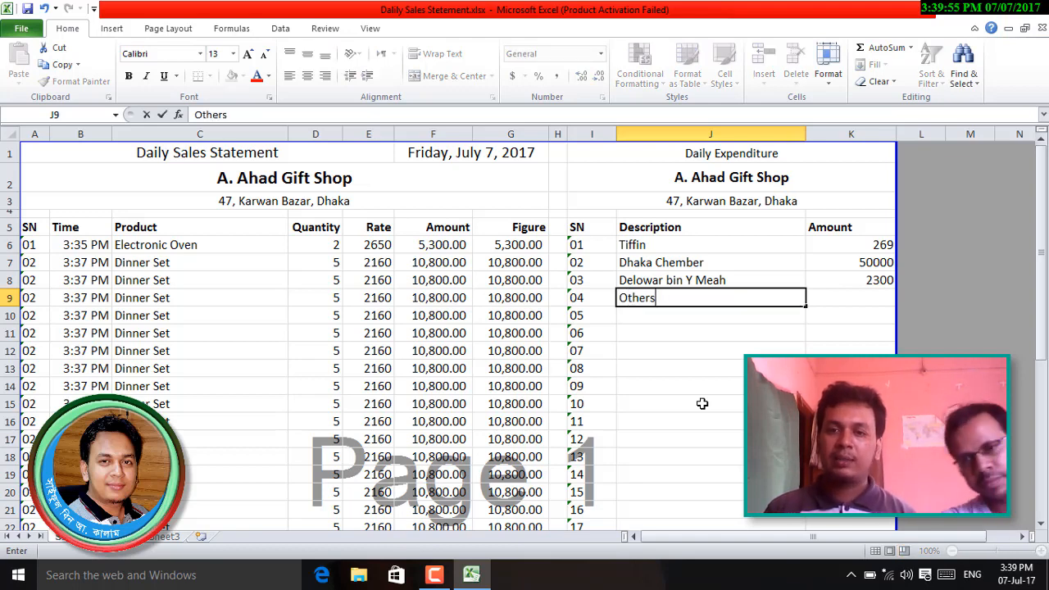
{"action": "key", "text": "Tab"}
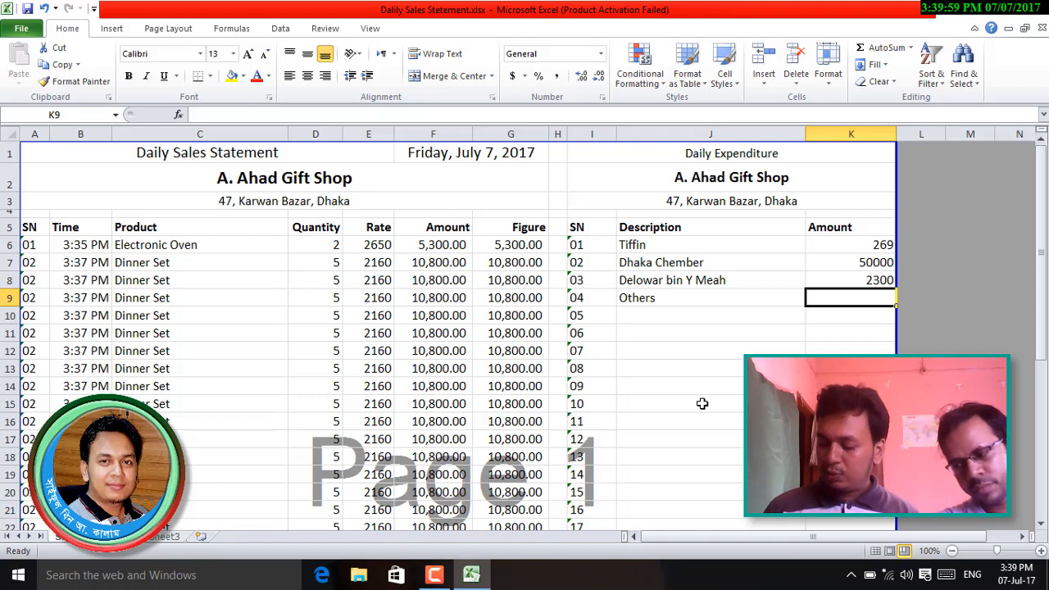
{"action": "type", "text": "600"}
{"action": "key", "text": "Return"}
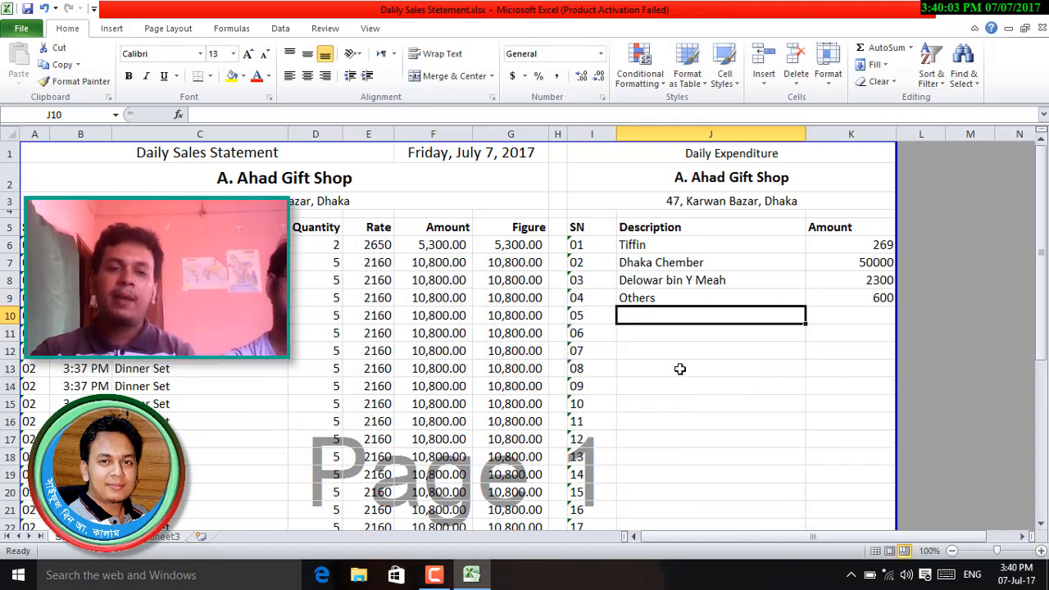
{"action": "scroll", "coordinate": [733, 380], "scroll_direction": "down", "scroll_amount": 7}
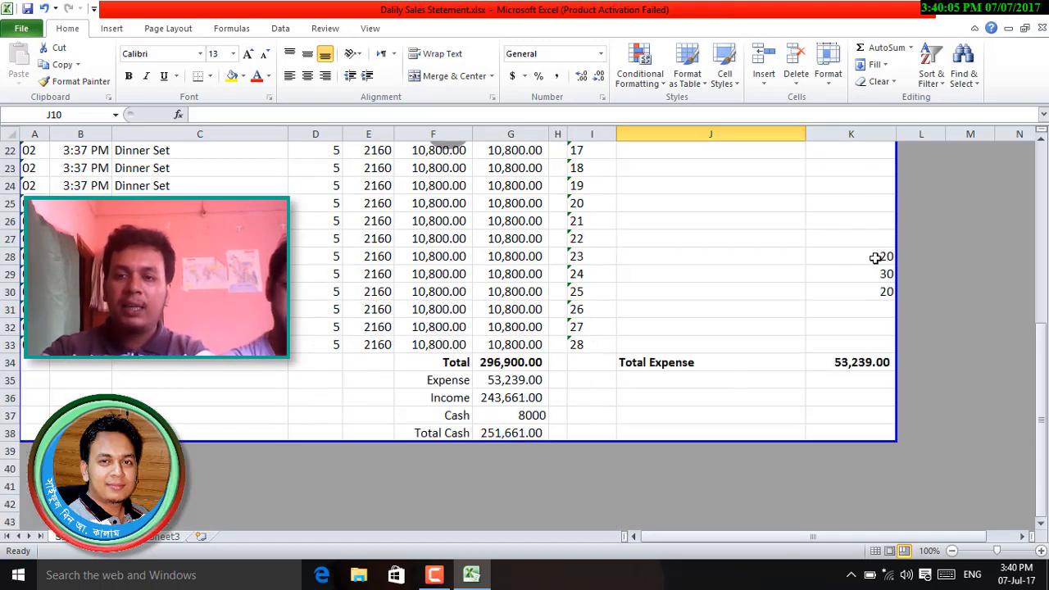
{"action": "left_click_drag", "start_coordinate": [883, 257], "coordinate": [882, 290]}
- Clear the stray 20, 30 and 20 amounts from K28:K30
{"action": "key", "text": "Delete"}
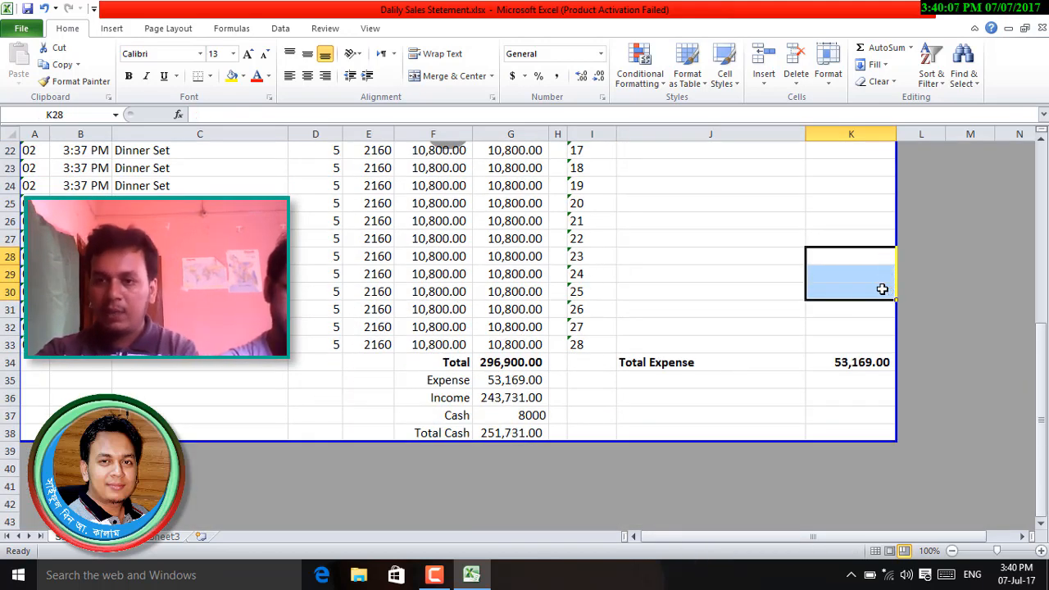
{"action": "left_click", "coordinate": [850, 308]}
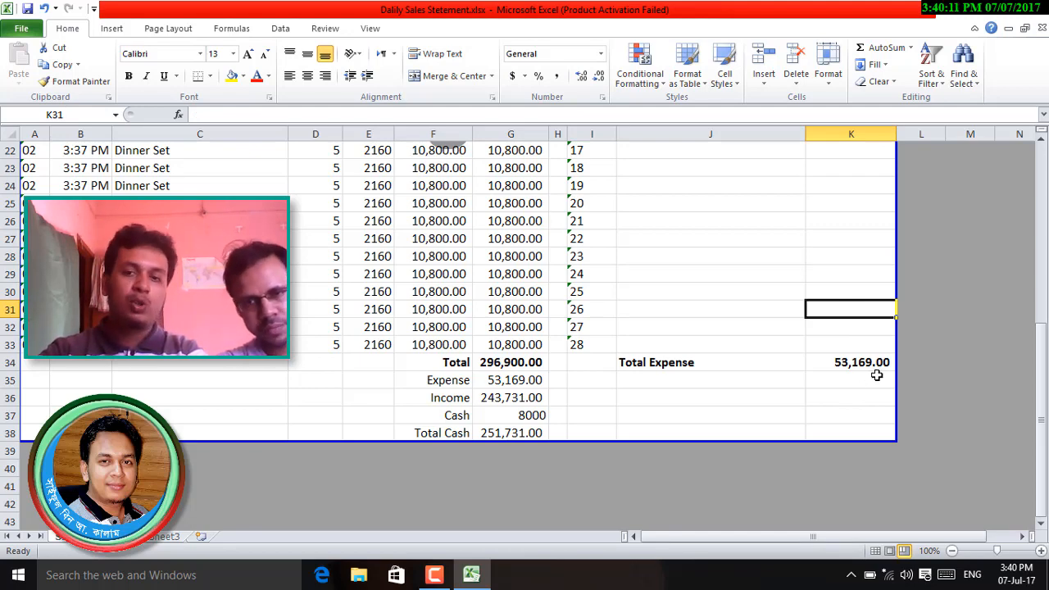
{"action": "left_click", "coordinate": [456, 362]}
- Check the Total, Expense, Income, Cash and Total Cash formulas in G34–G38
{"action": "left_click", "coordinate": [495, 362]}
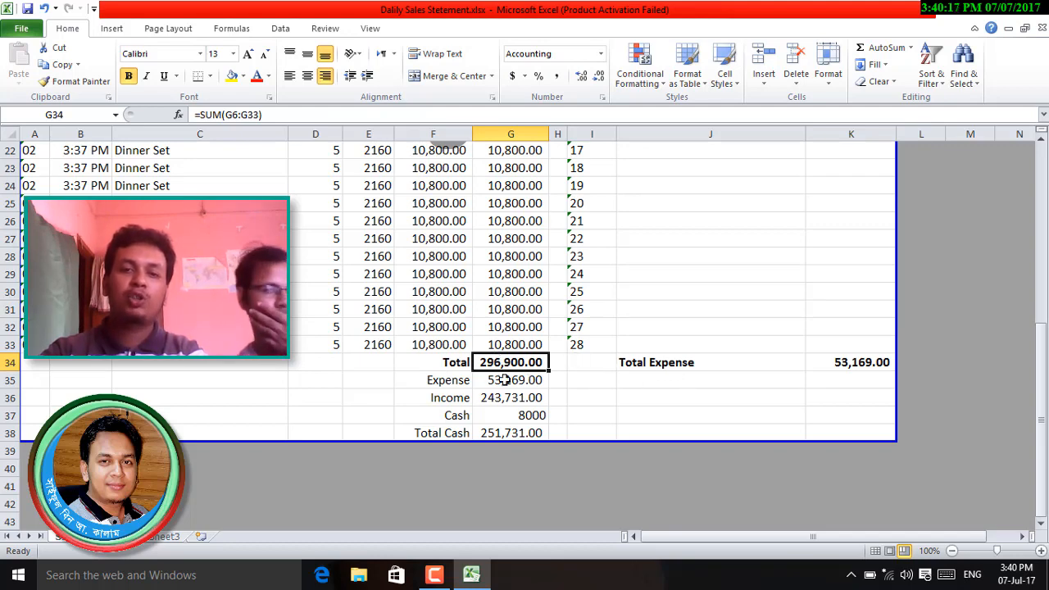
{"action": "left_click", "coordinate": [537, 382]}
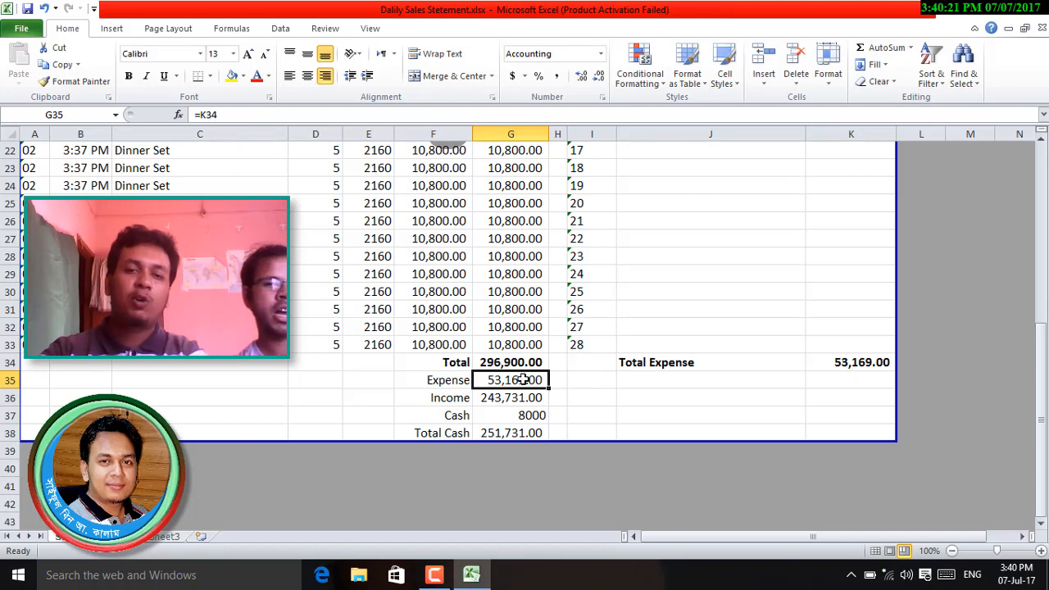
{"action": "left_click", "coordinate": [499, 401]}
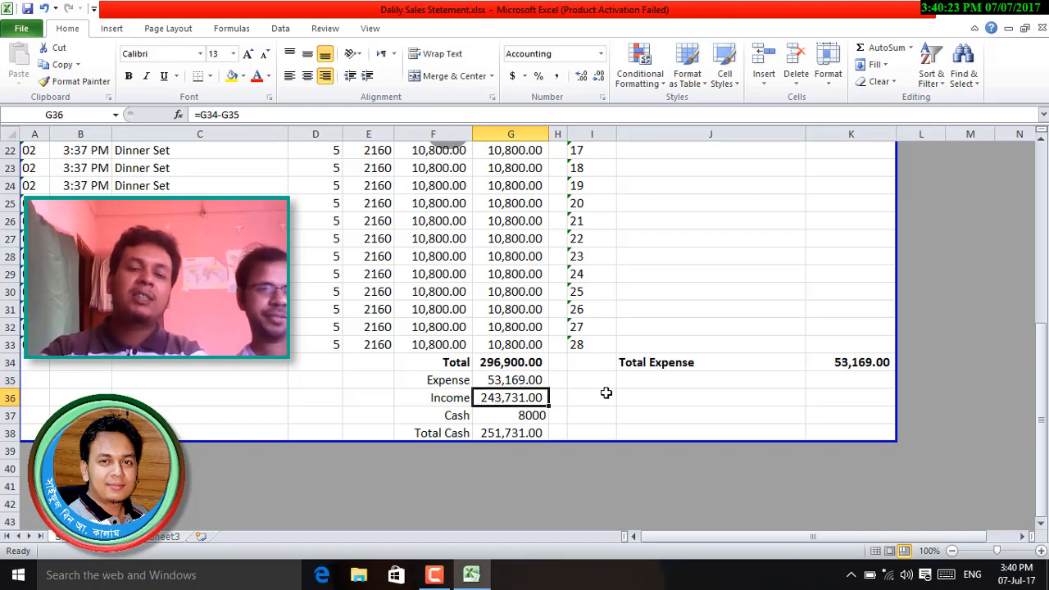
{"action": "left_click", "coordinate": [526, 416]}
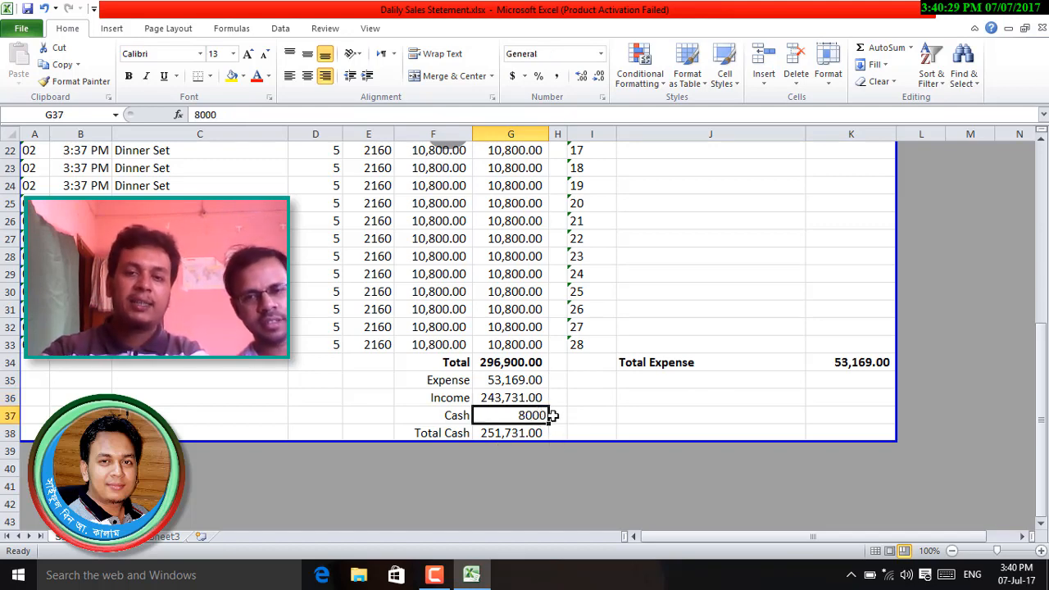
{"action": "left_click", "coordinate": [525, 435]}
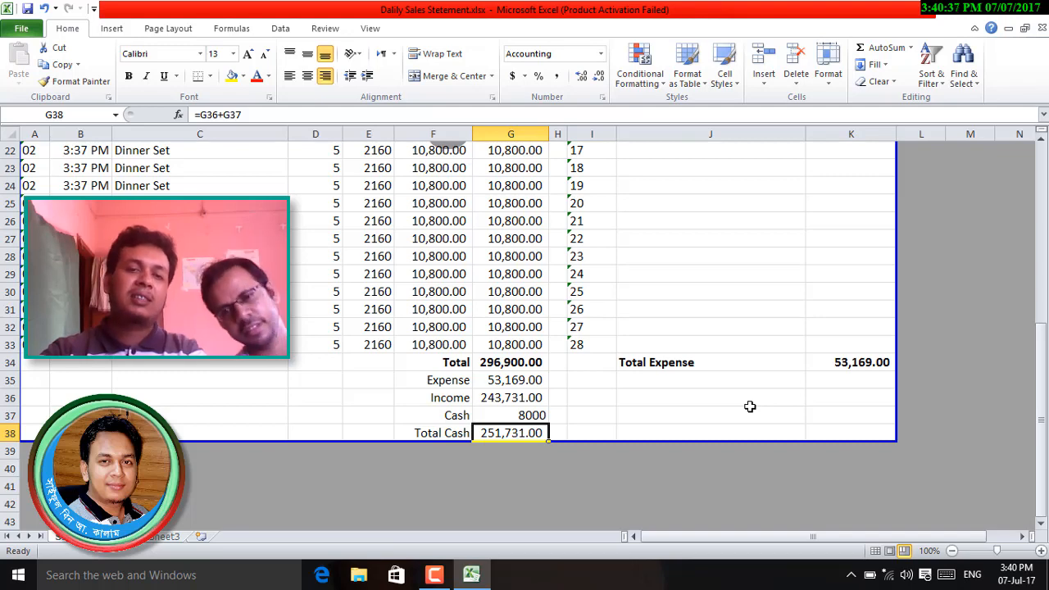
- Add two decimal places to the Tiffin amount in K6 so it reads 269.00
{"action": "scroll", "coordinate": [749, 407], "scroll_direction": "up", "scroll_amount": 7}
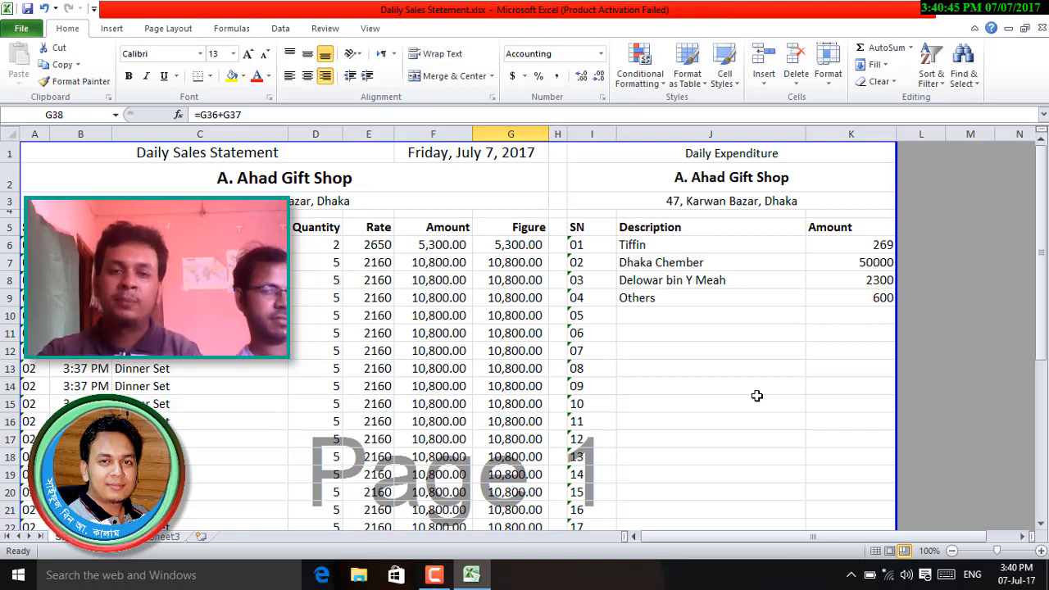
{"action": "left_click", "coordinate": [882, 244]}
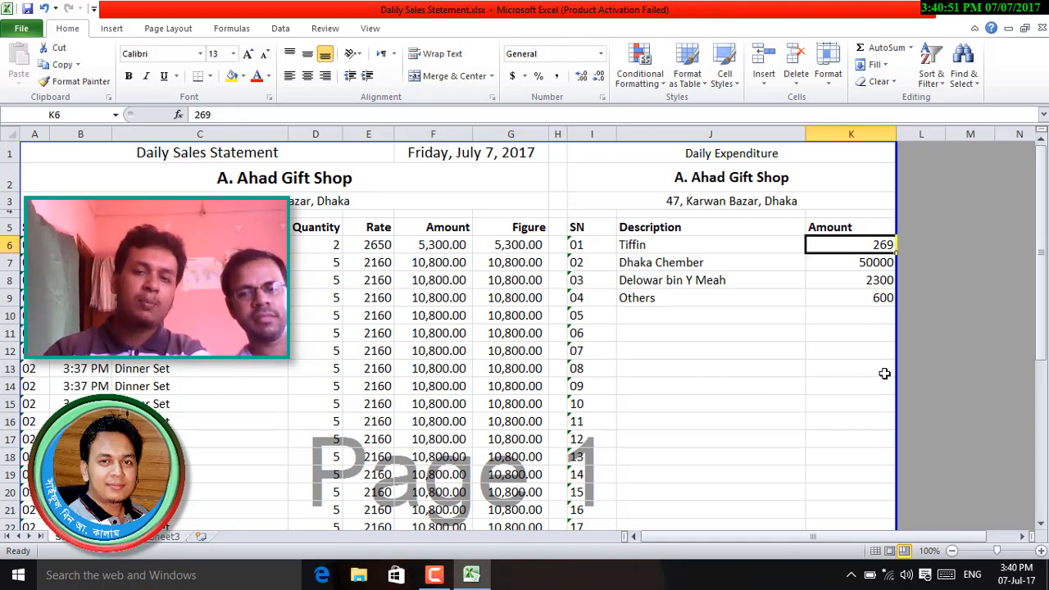
{"action": "left_click", "coordinate": [454, 244]}
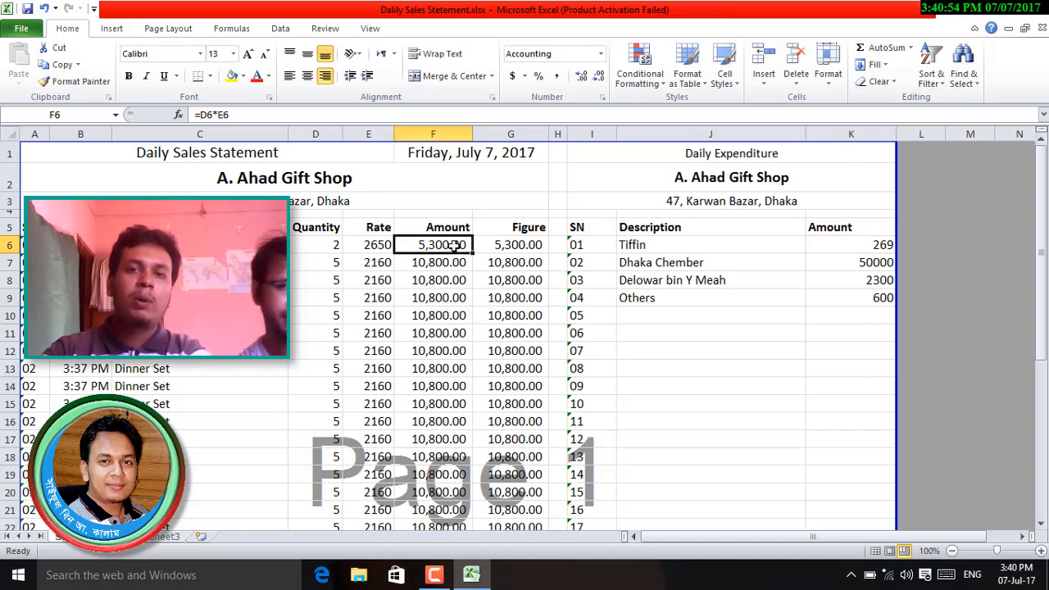
{"action": "left_click", "coordinate": [877, 244]}
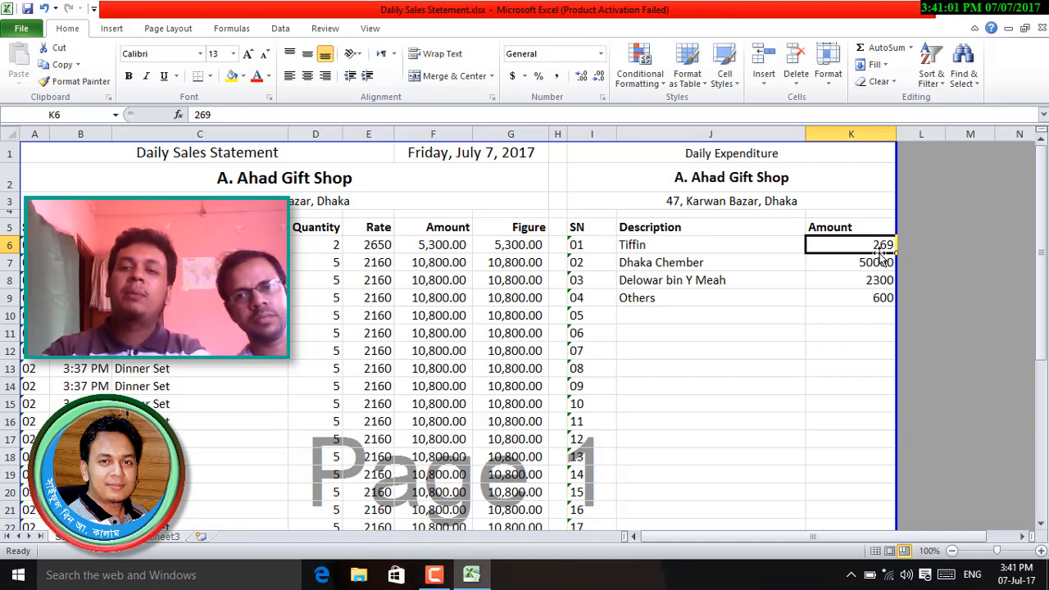
{"action": "left_click", "coordinate": [579, 79]}
{"action": "left_click", "coordinate": [579, 80]}
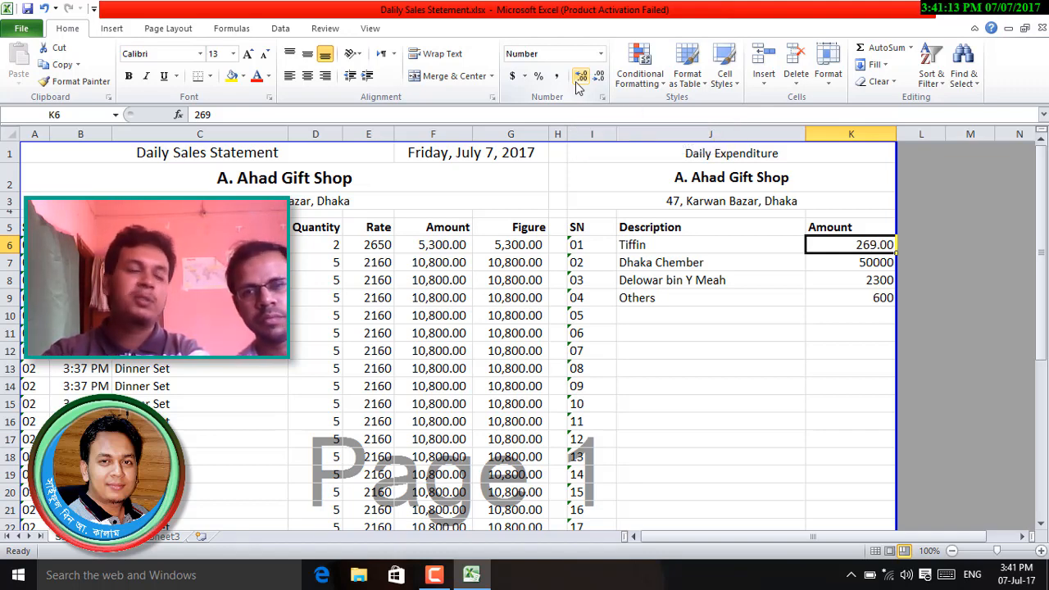
{"action": "left_click", "coordinate": [867, 135]}
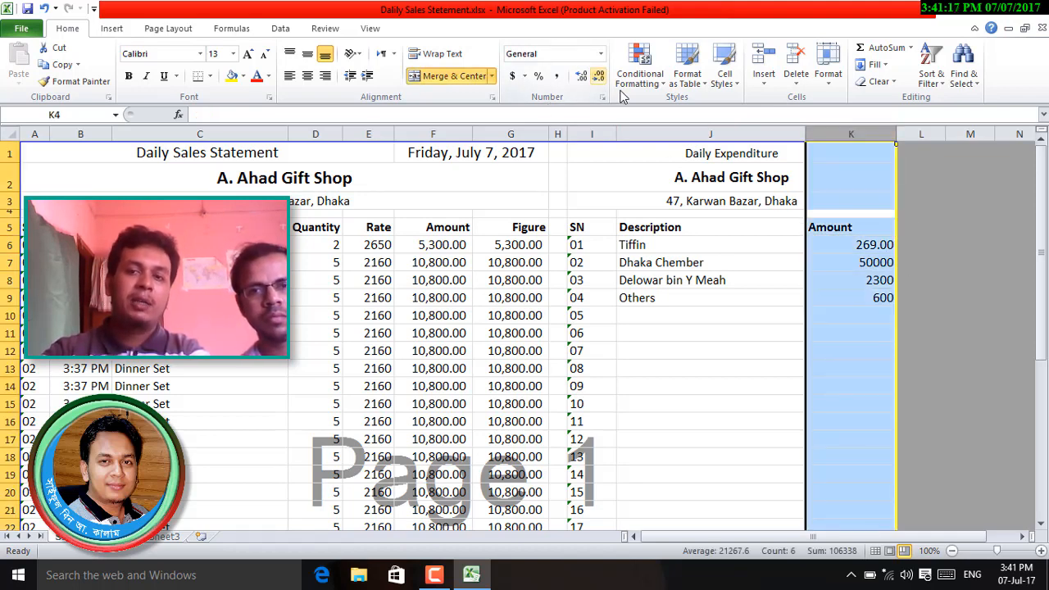
{"action": "left_click", "coordinate": [851, 328]}
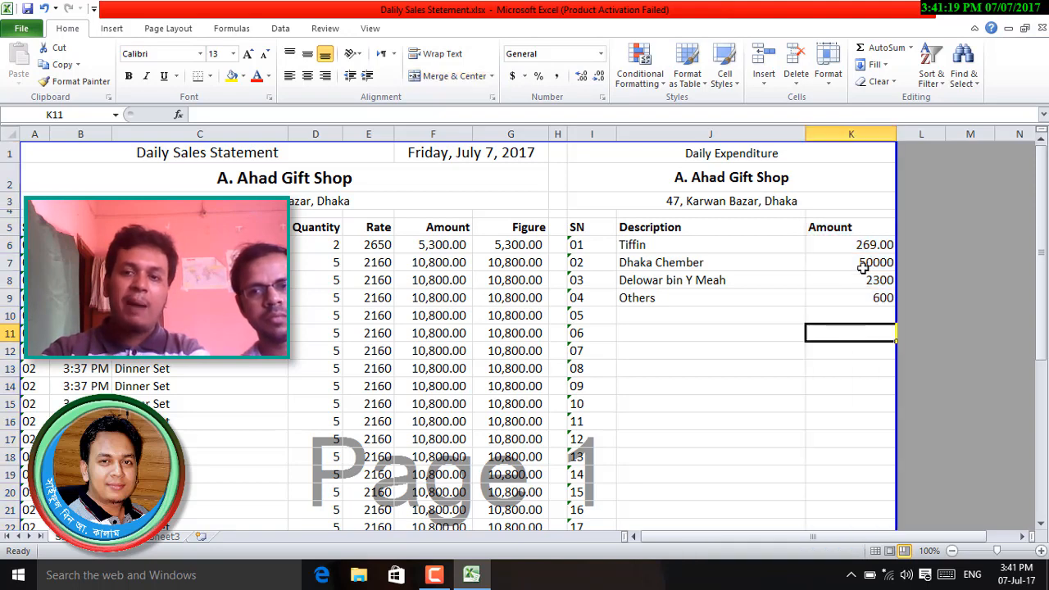
{"action": "left_click", "coordinate": [862, 262]}
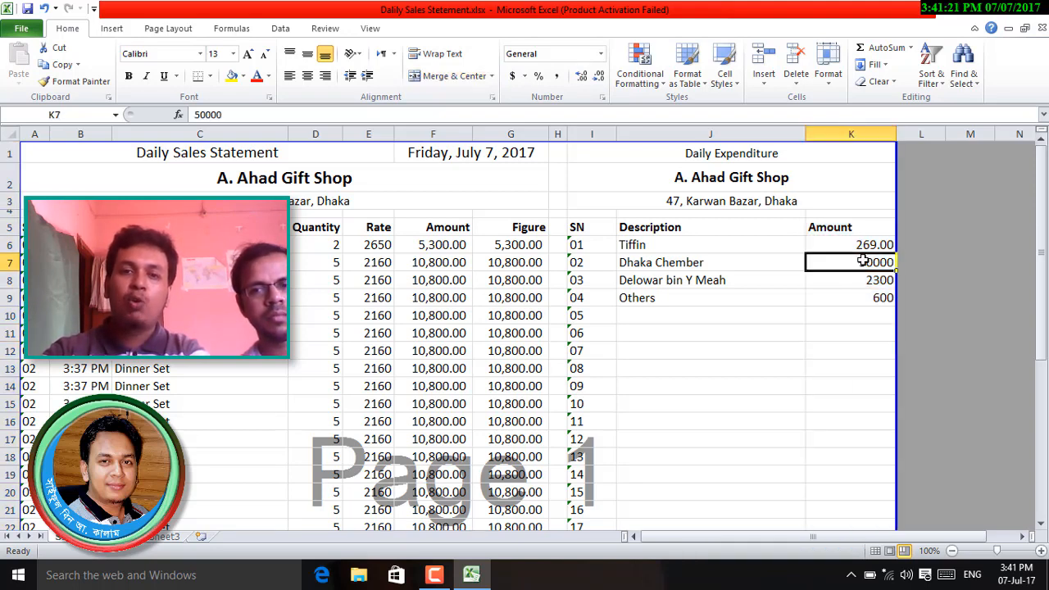
- Format the 50000 amount in Accounting style with the currency symbol set to None
{"action": "left_click", "coordinate": [601, 53]}
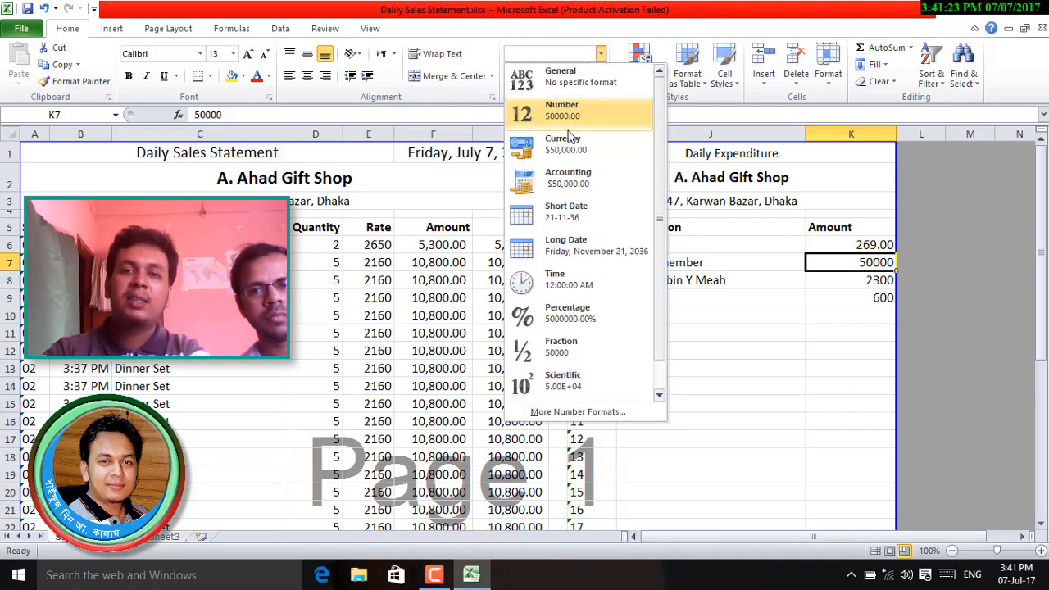
{"action": "left_click", "coordinate": [571, 181]}
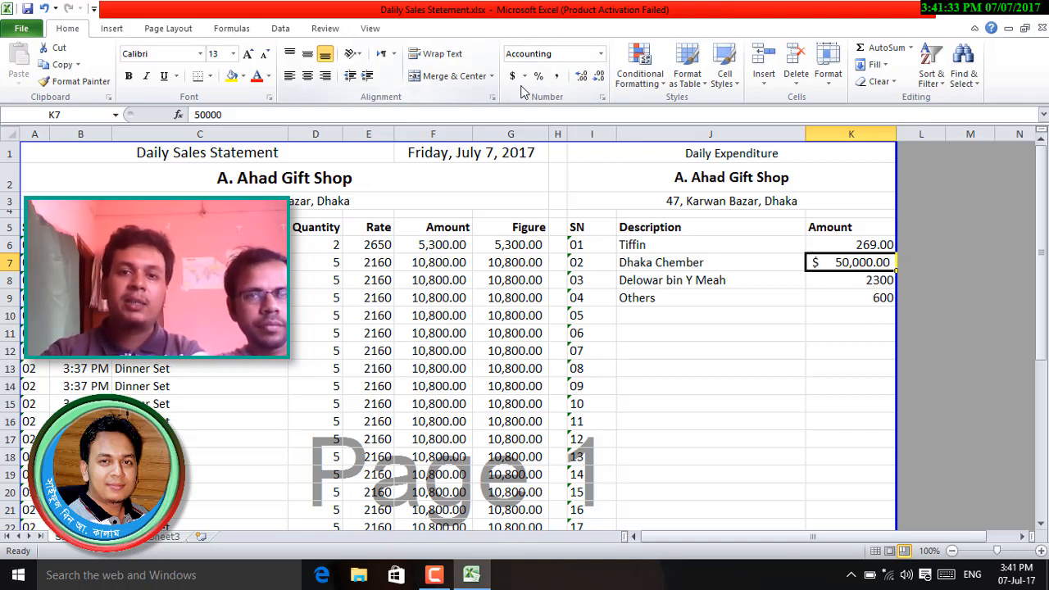
{"action": "left_click", "coordinate": [525, 76]}
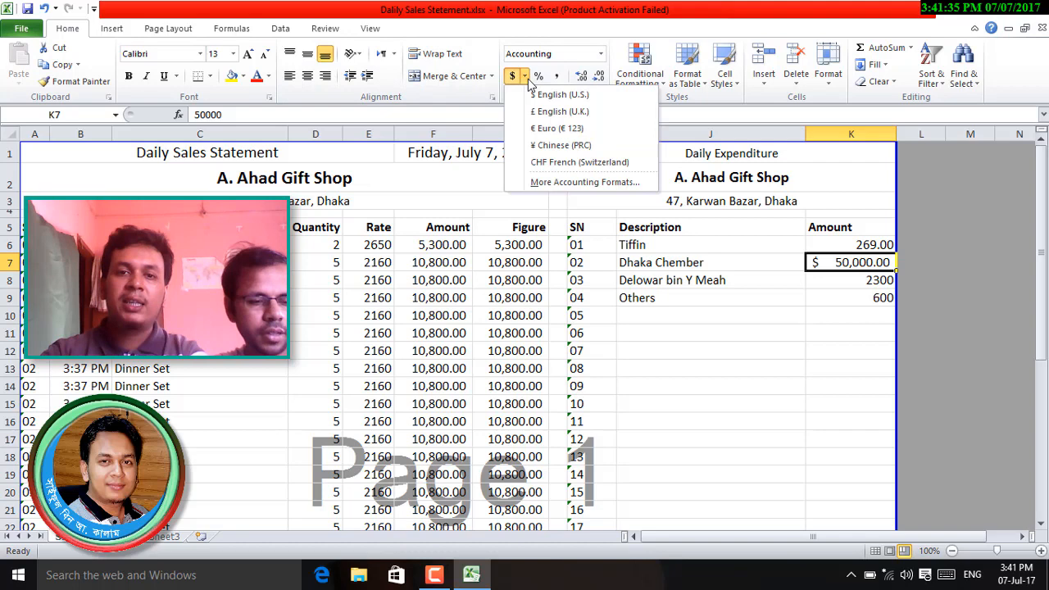
{"action": "left_click", "coordinate": [558, 182]}
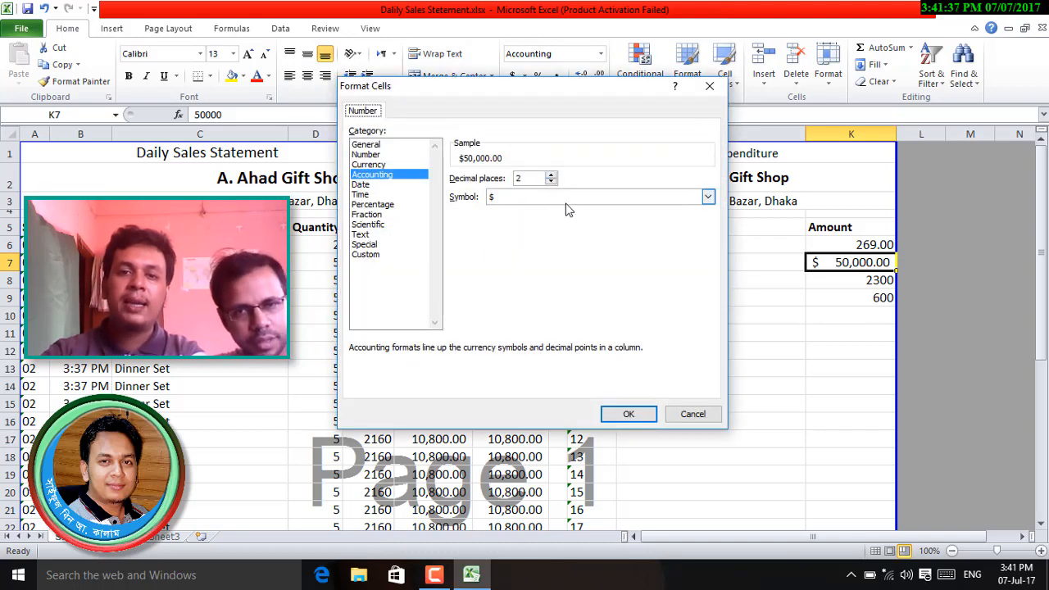
{"action": "left_click", "coordinate": [567, 198]}
{"action": "left_click", "coordinate": [529, 209]}
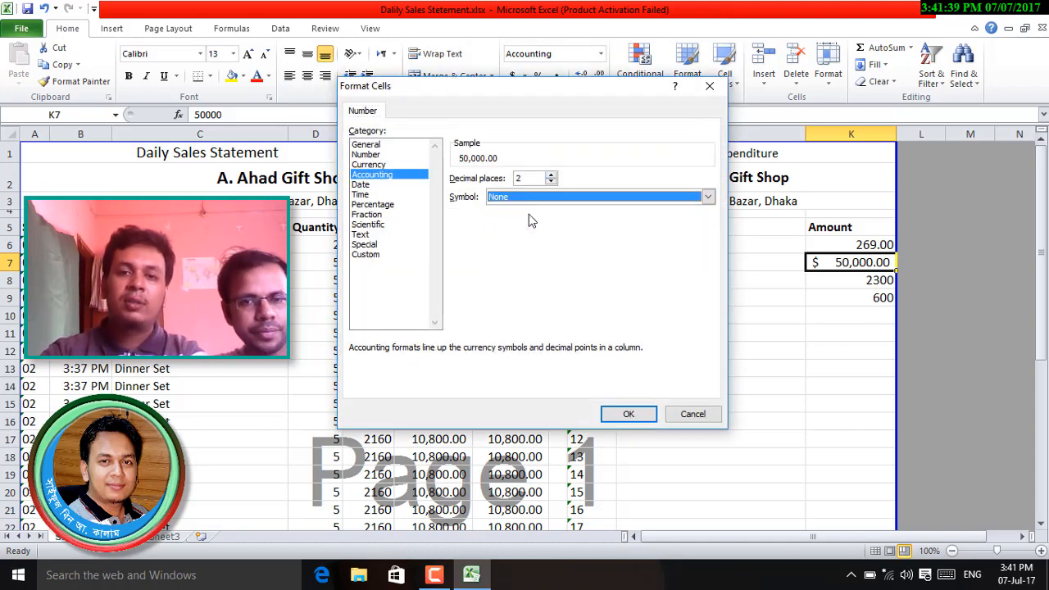
{"action": "left_click", "coordinate": [635, 415]}
- Undo the Accounting formatting so the amounts return to plain numbers
{"action": "left_click", "coordinate": [853, 369]}
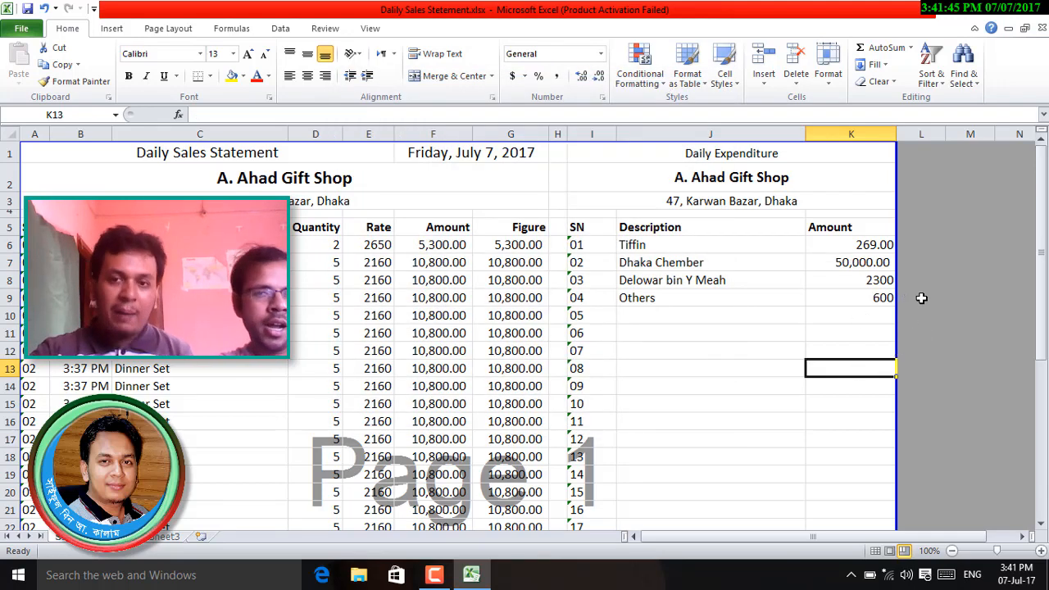
{"action": "key", "text": "ctrl+z"}
{"action": "key", "text": "ctrl+z"}
{"action": "key", "text": "ctrl+z"}
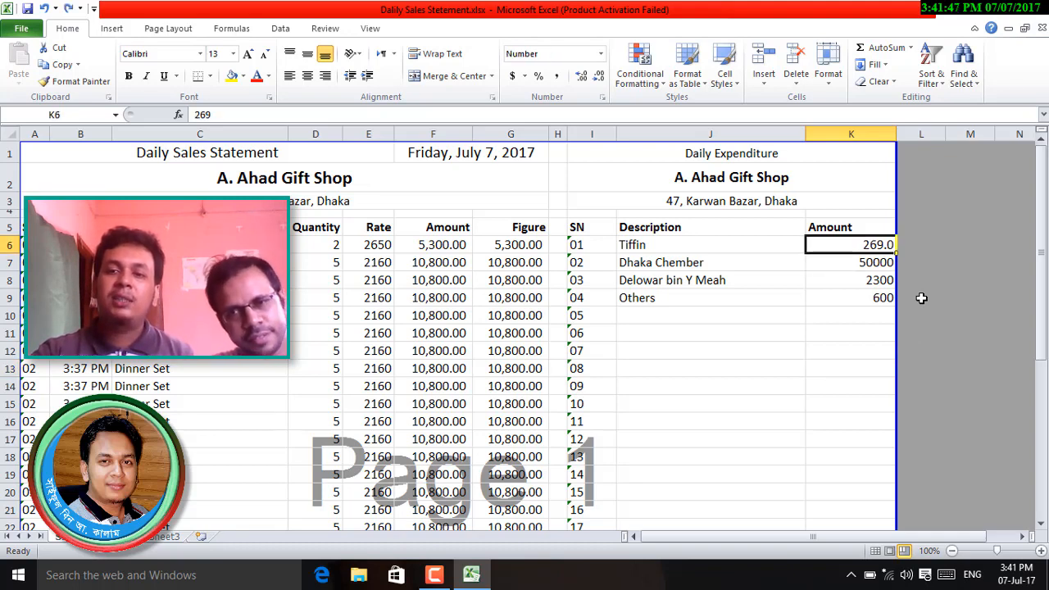
{"action": "key", "text": "ctrl+z"}
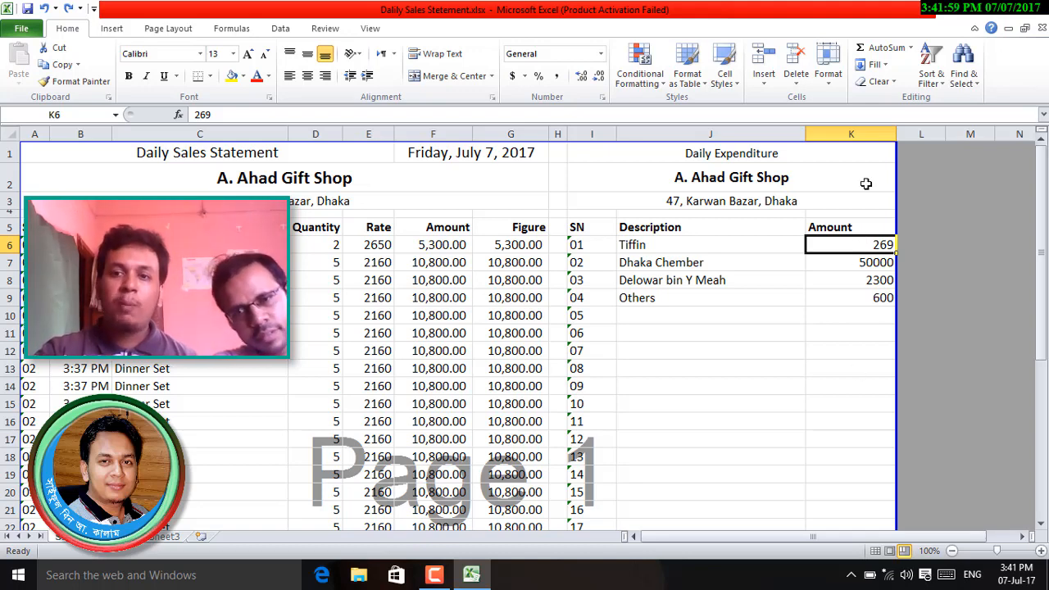
- Reset the Total Expense cell K34 to the General number format
{"action": "left_click", "coordinate": [864, 141]}
{"action": "scroll", "coordinate": [869, 382], "scroll_direction": "down", "scroll_amount": 9}
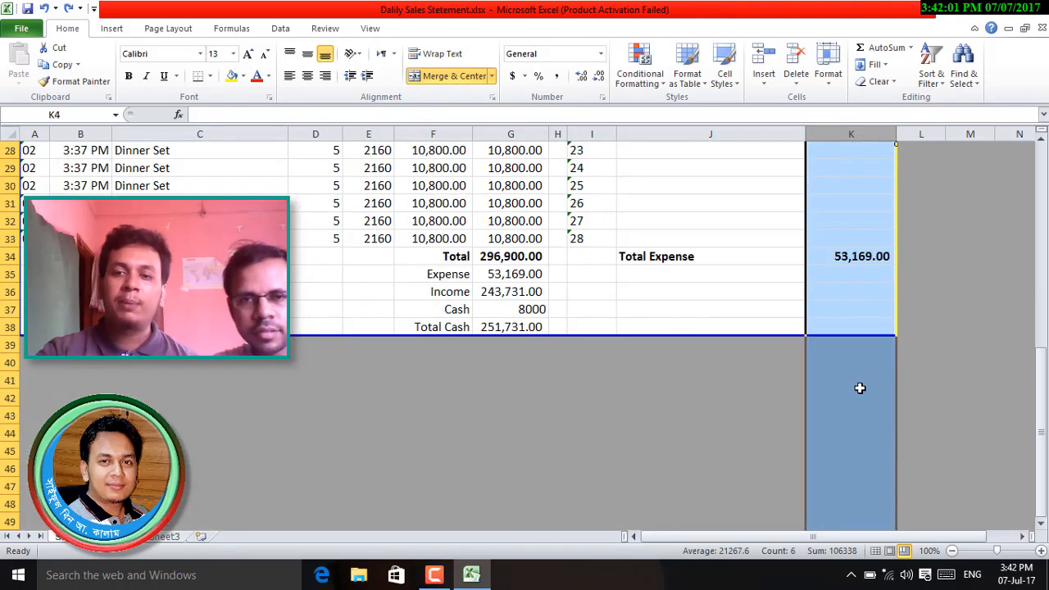
{"action": "left_click", "coordinate": [861, 257]}
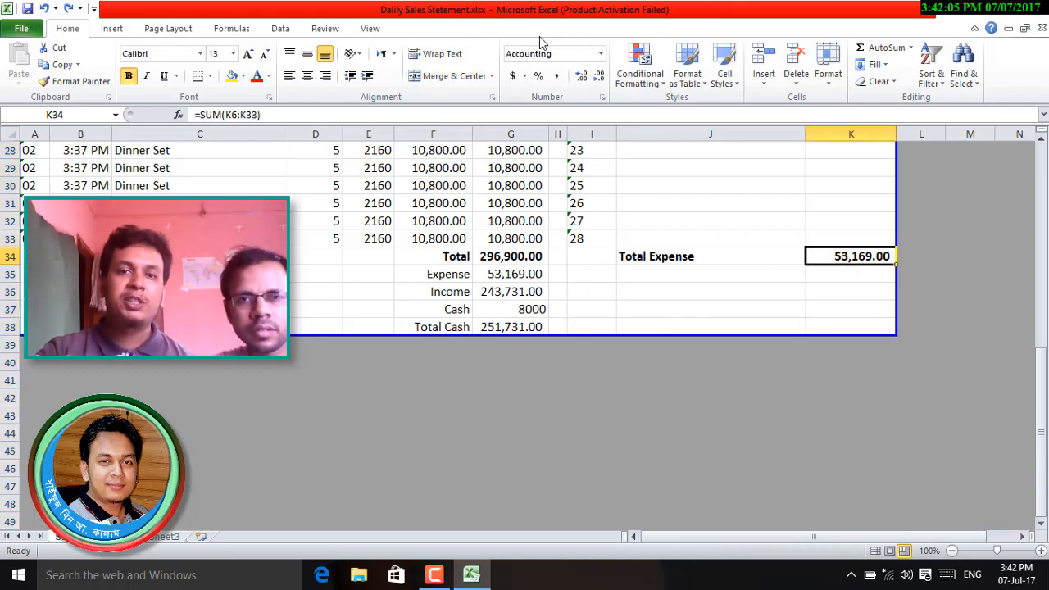
{"action": "left_click", "coordinate": [602, 54]}
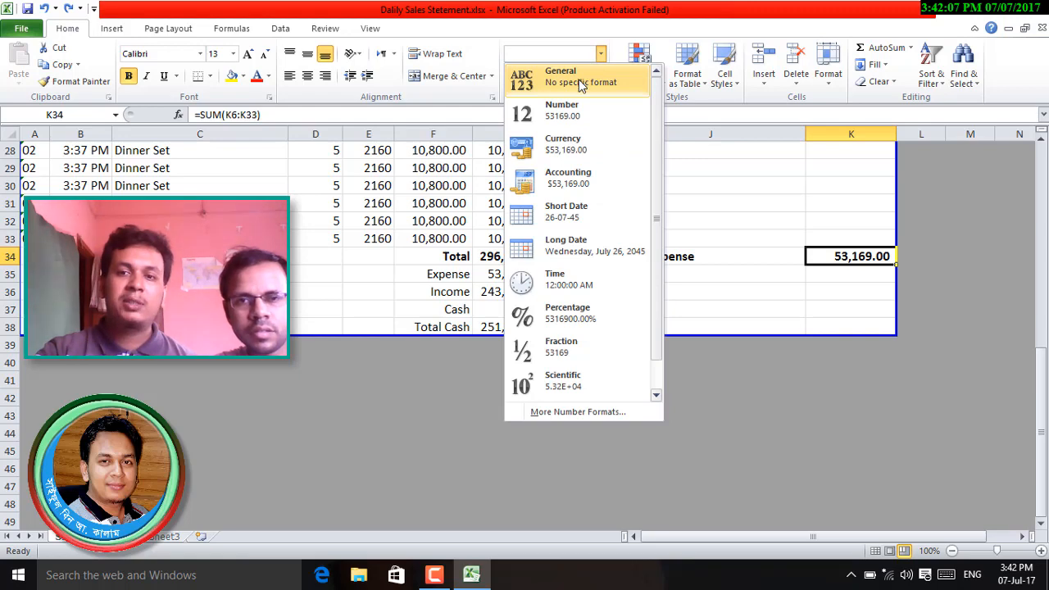
{"action": "left_click", "coordinate": [583, 79]}
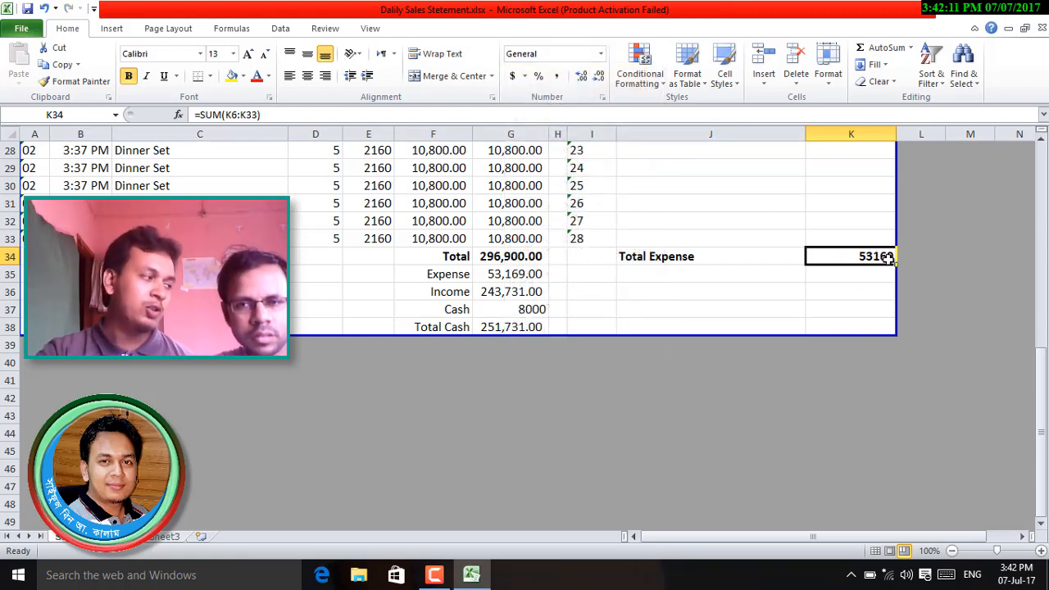
- Apply Comma Style to column K for thousands separators and two decimals
{"action": "left_click", "coordinate": [868, 134]}
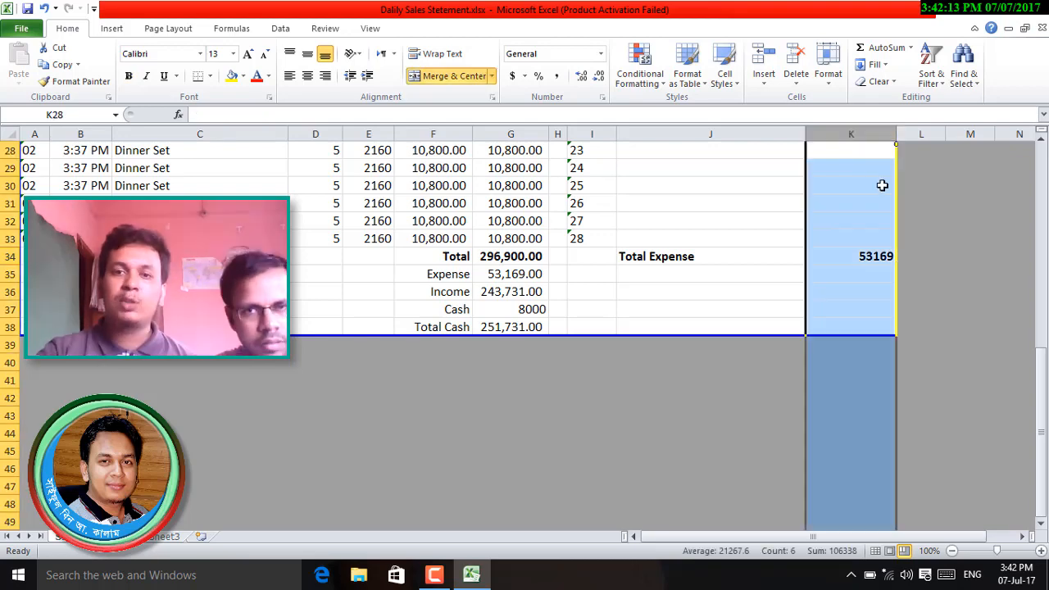
{"action": "left_click", "coordinate": [556, 76]}
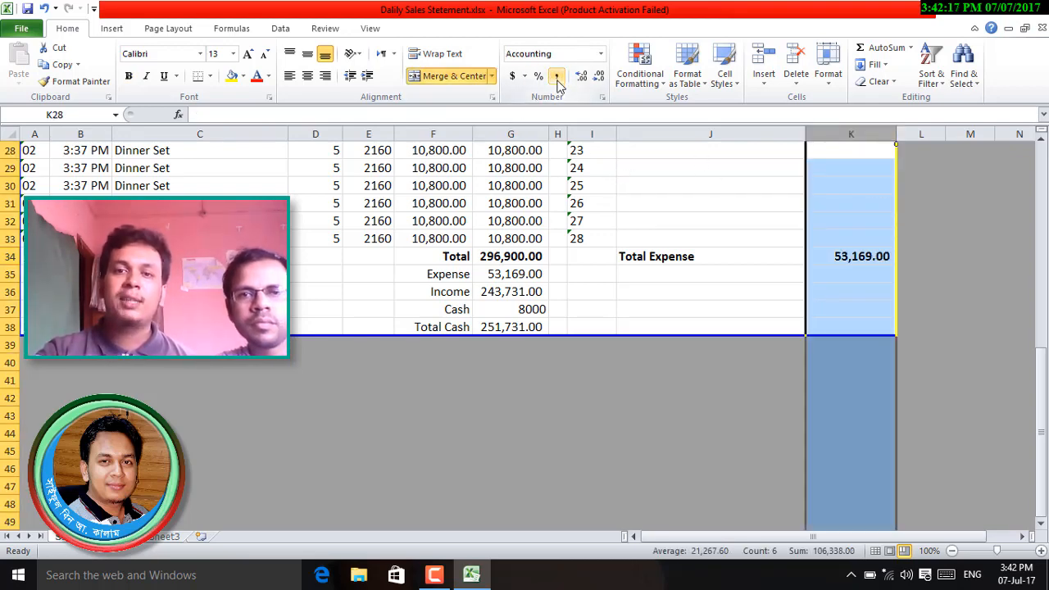
{"action": "left_click", "coordinate": [874, 311]}
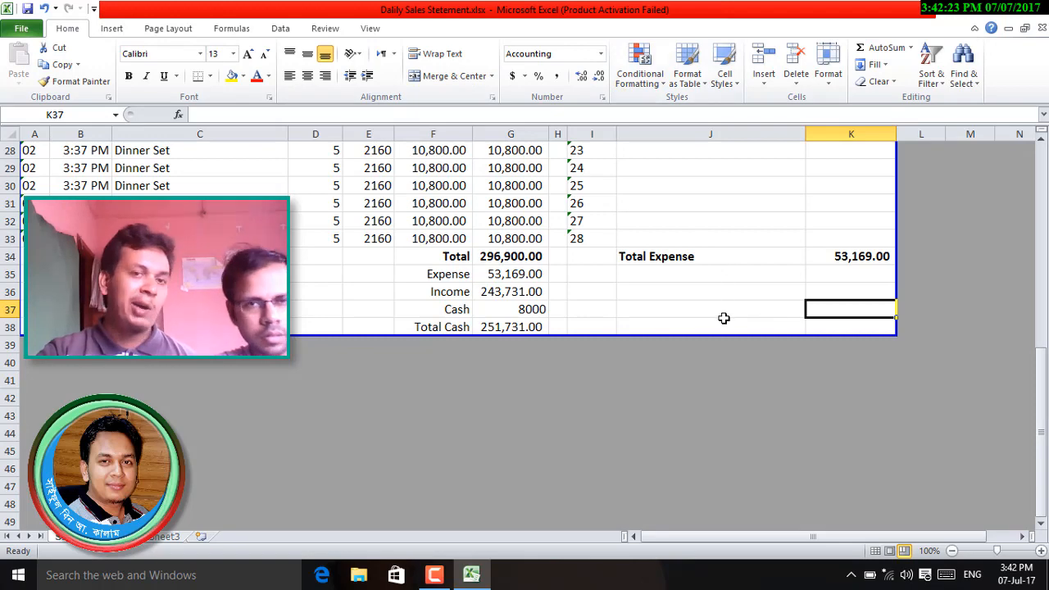
{"action": "scroll", "coordinate": [742, 330], "scroll_direction": "up", "scroll_amount": 5}
{"action": "scroll", "coordinate": [745, 331], "scroll_direction": "up", "scroll_amount": 4}
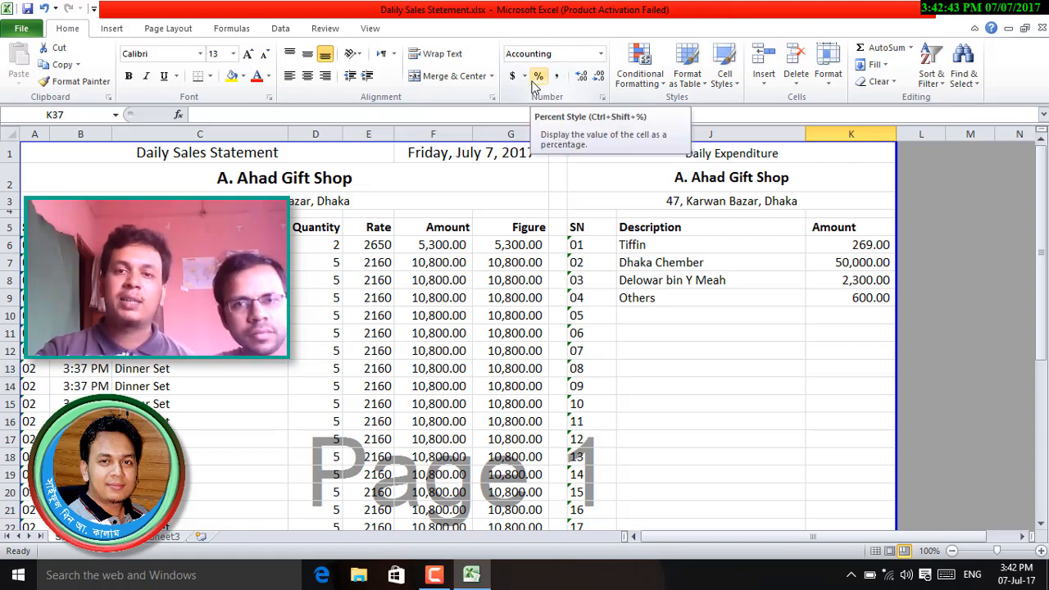
- Select the expenditure amounts from K6 down to Total Expense in K34
{"action": "left_click", "coordinate": [854, 331]}
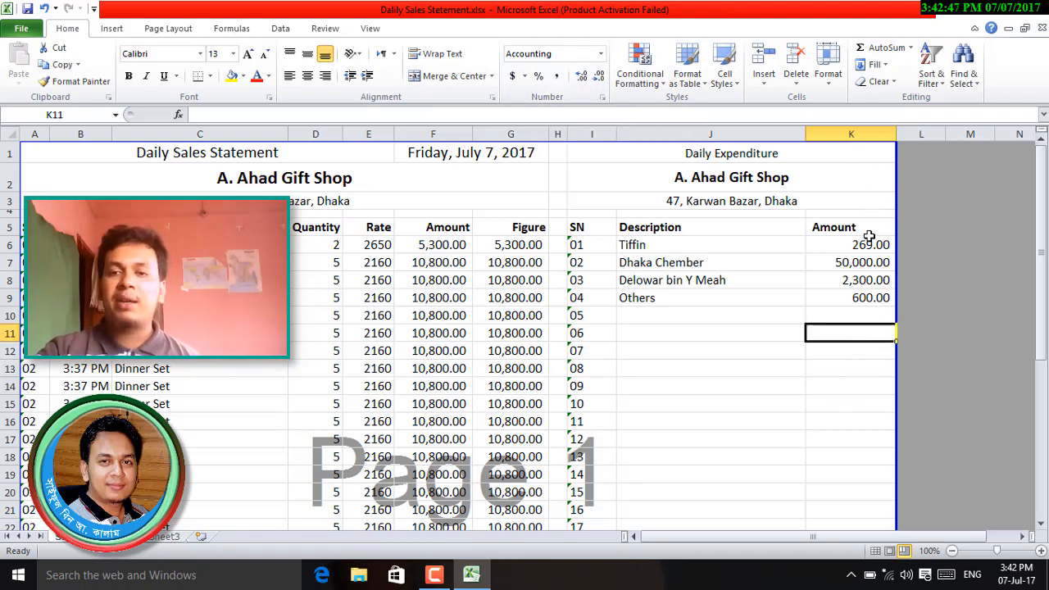
{"action": "left_click_drag", "start_coordinate": [869, 239], "coordinate": [855, 587]}
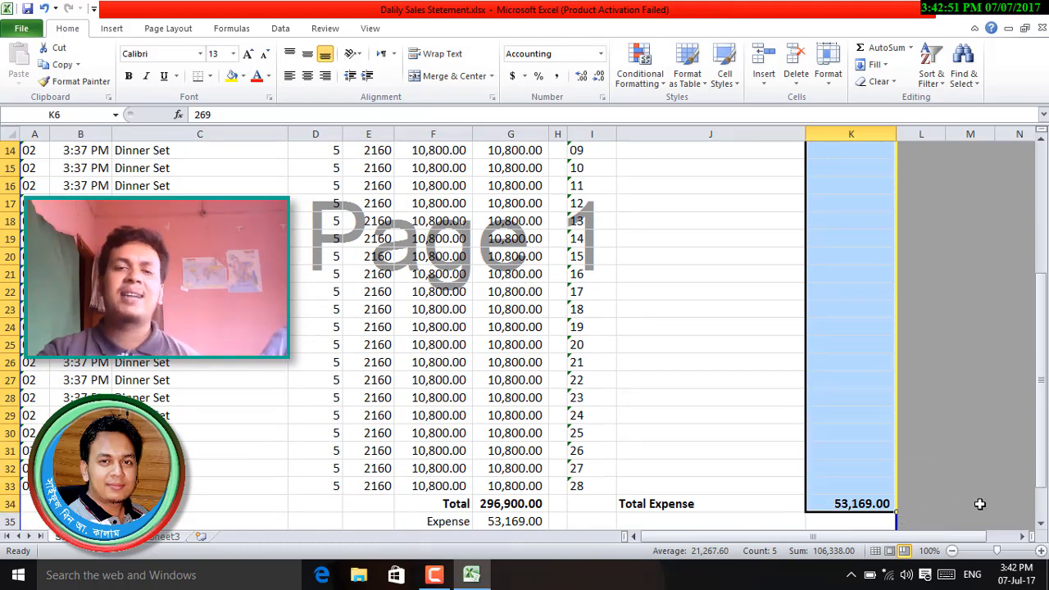
{"action": "scroll", "coordinate": [679, 435], "scroll_direction": "up", "scroll_amount": 5}
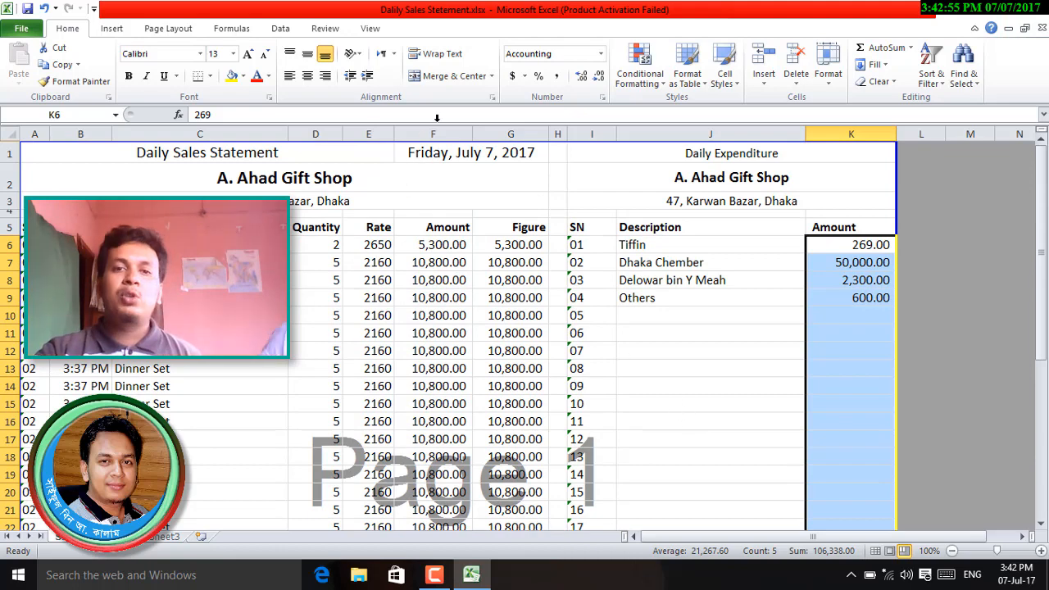
- Apply Accounting format with the ৳ Bengali (Bangladesh) symbol to the selected amounts
{"action": "left_click", "coordinate": [525, 75]}
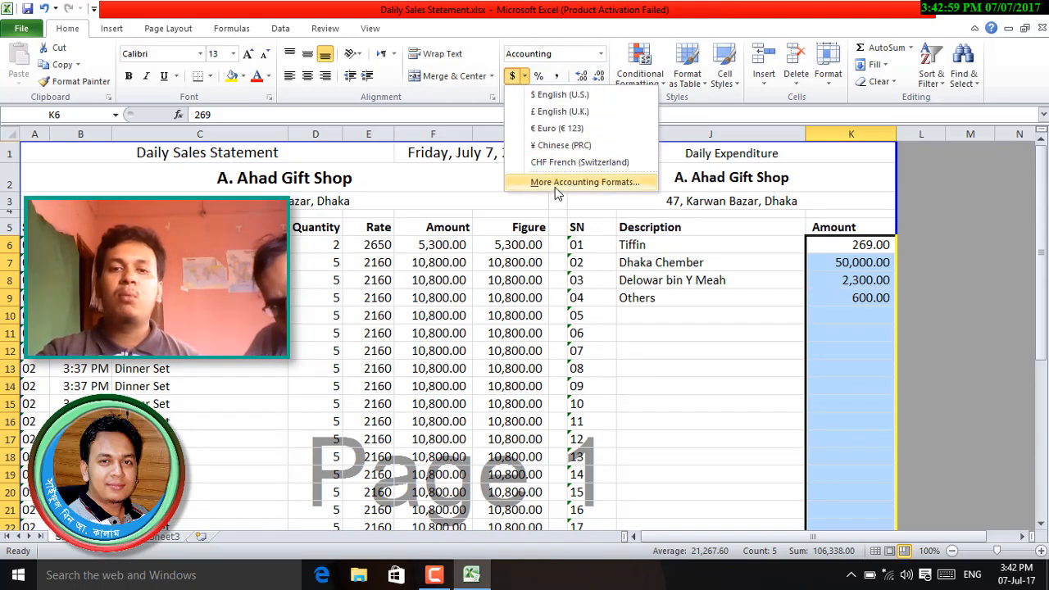
{"action": "left_click", "coordinate": [574, 182]}
{"action": "left_click", "coordinate": [550, 197]}
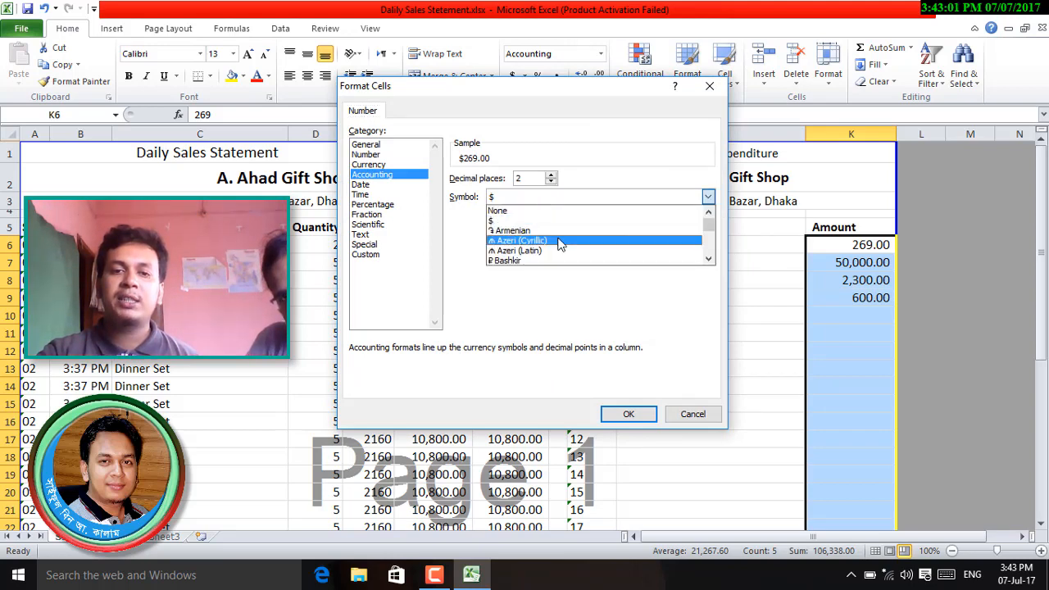
{"action": "scroll", "coordinate": [560, 243], "scroll_direction": "down", "scroll_amount": 15}
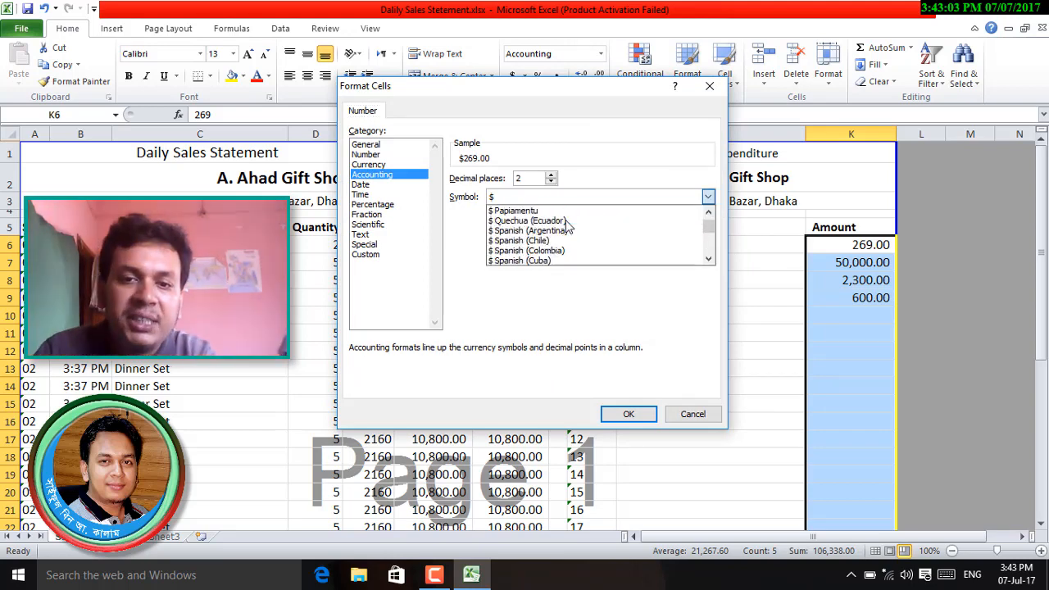
{"action": "scroll", "coordinate": [567, 226], "scroll_direction": "down", "scroll_amount": 15}
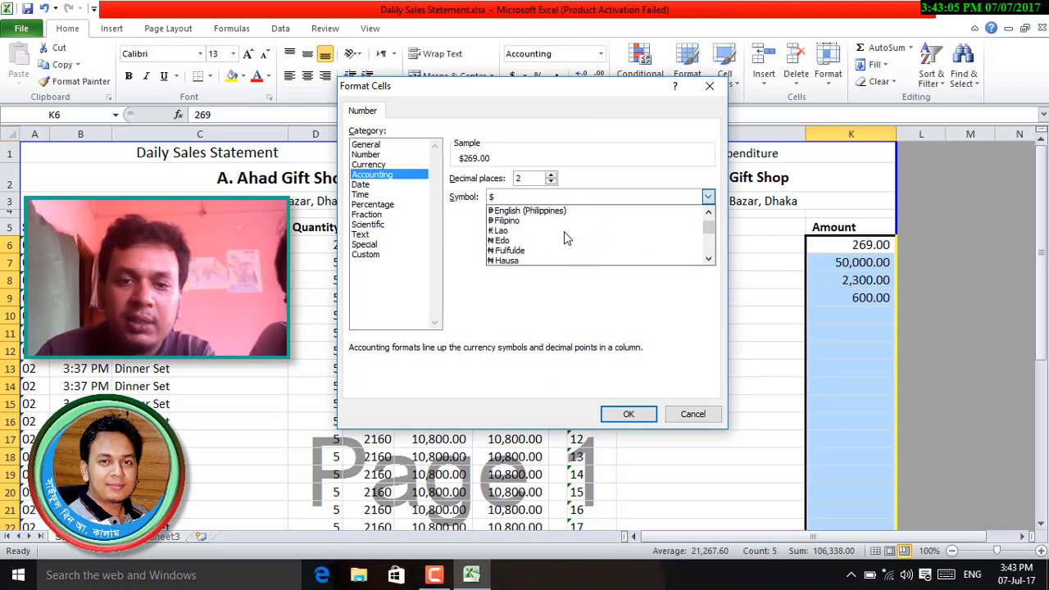
{"action": "scroll", "coordinate": [566, 238], "scroll_direction": "down", "scroll_amount": 15}
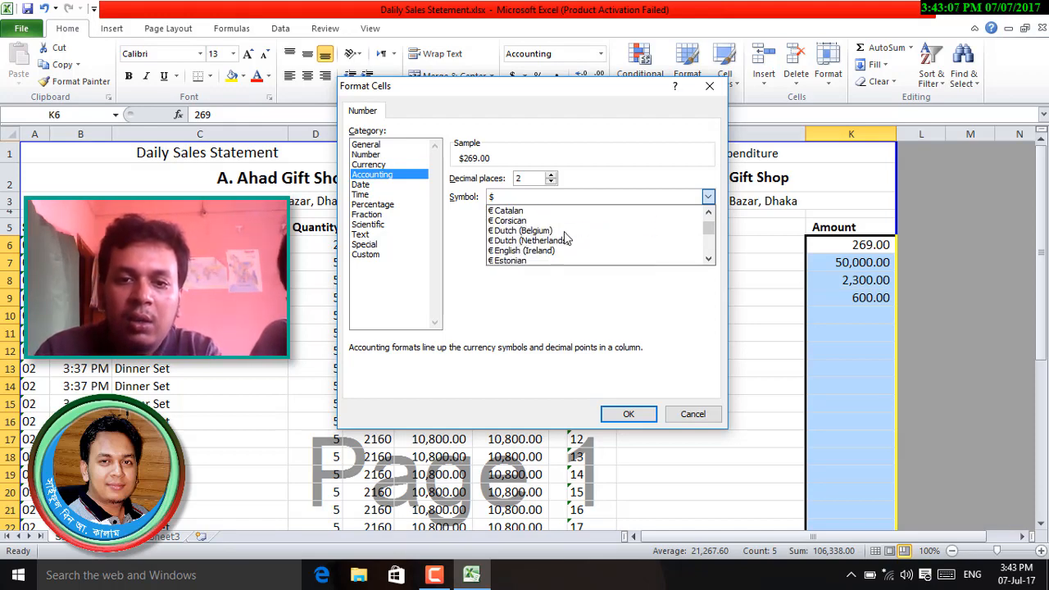
{"action": "scroll", "coordinate": [565, 238], "scroll_direction": "down", "scroll_amount": 10}
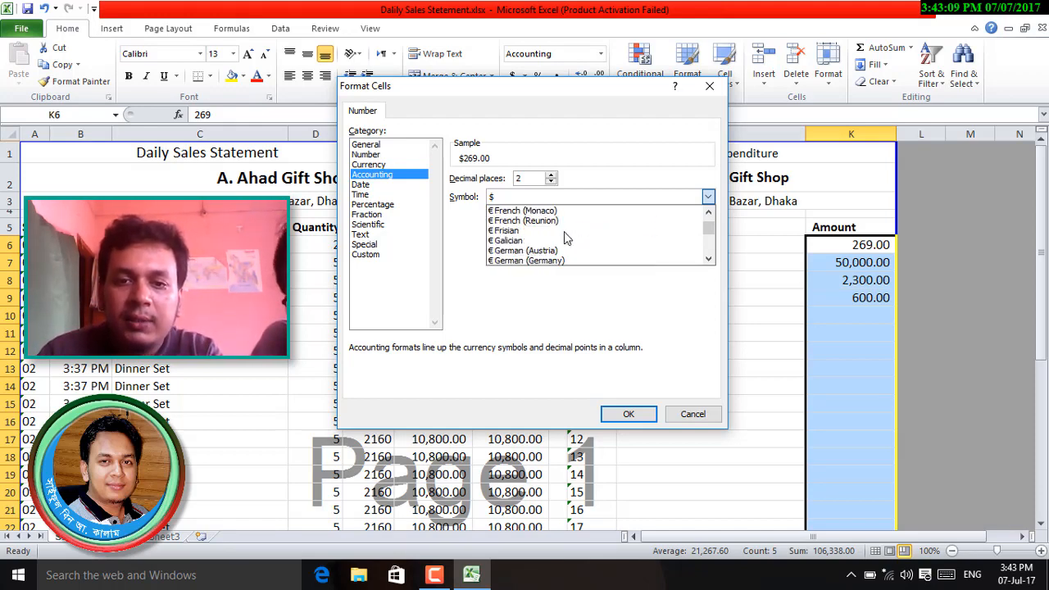
{"action": "scroll", "coordinate": [566, 237], "scroll_direction": "down", "scroll_amount": 4}
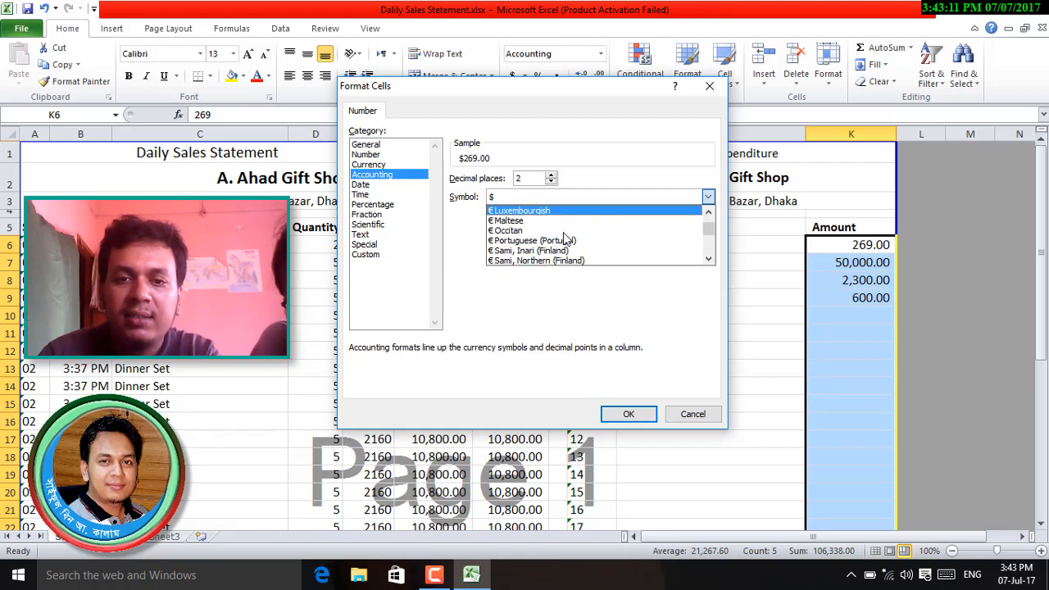
{"action": "scroll", "coordinate": [565, 237], "scroll_direction": "down", "scroll_amount": 6}
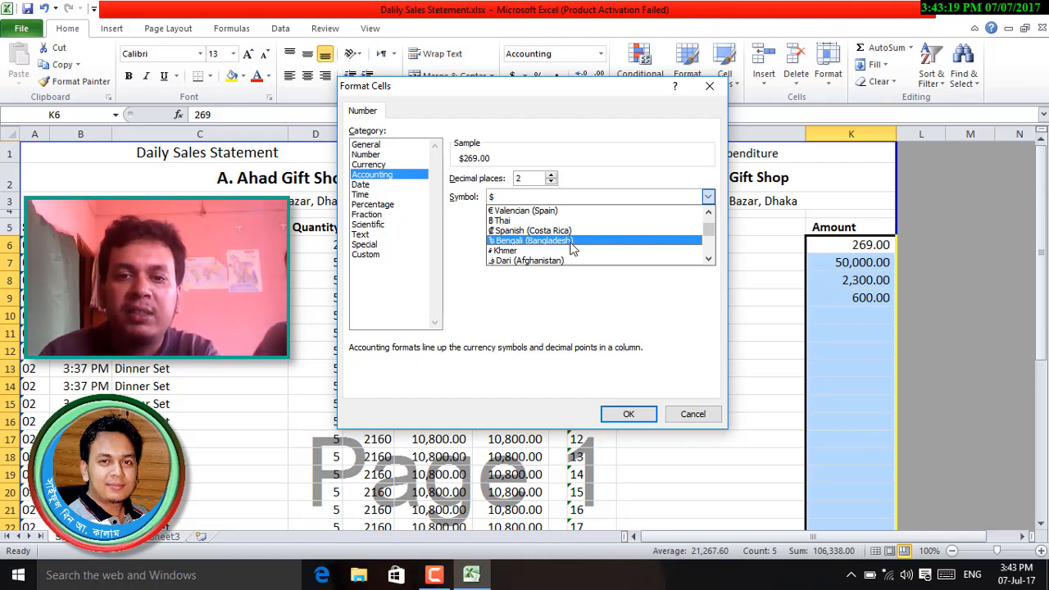
{"action": "left_click", "coordinate": [573, 242]}
{"action": "left_click", "coordinate": [632, 414]}
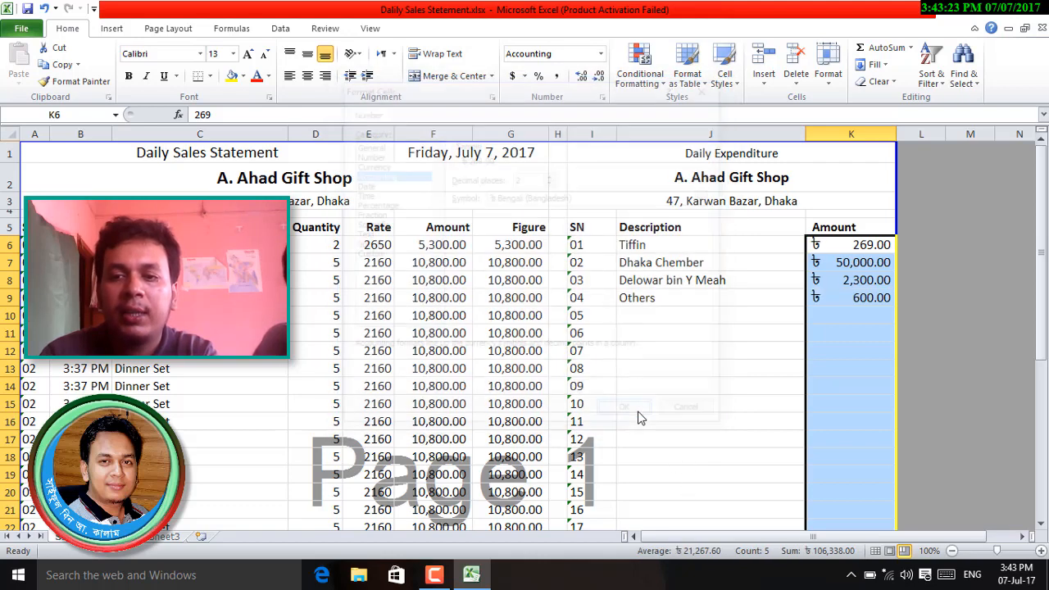
{"action": "left_click", "coordinate": [833, 302]}
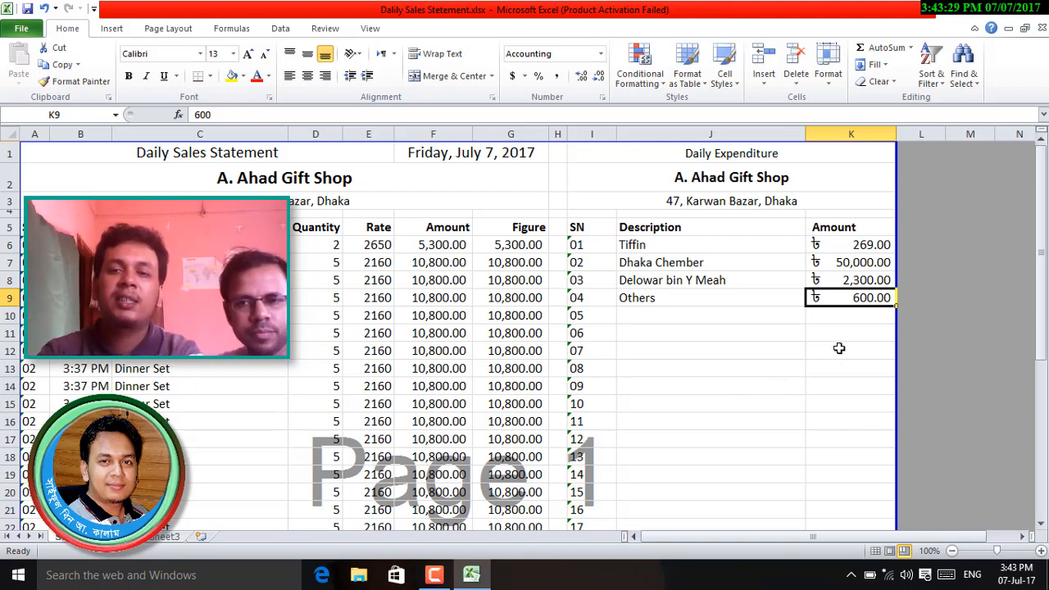
{"action": "scroll", "coordinate": [836, 328], "scroll_direction": "down", "scroll_amount": 8}
{"action": "scroll", "coordinate": [833, 359], "scroll_direction": "down", "scroll_amount": 2}
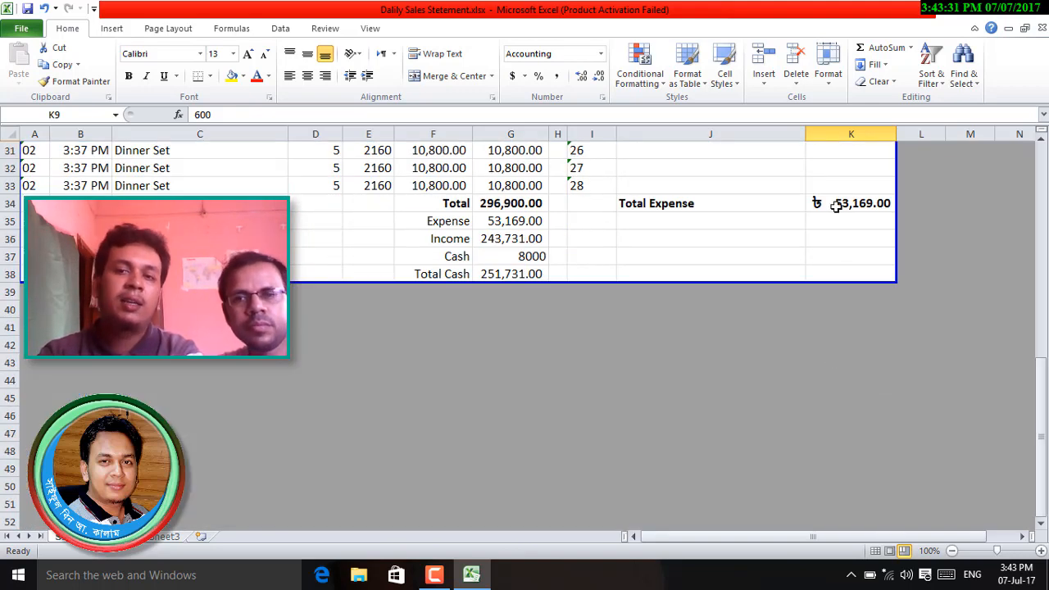
{"action": "scroll", "coordinate": [881, 410], "scroll_direction": "up", "scroll_amount": 8}
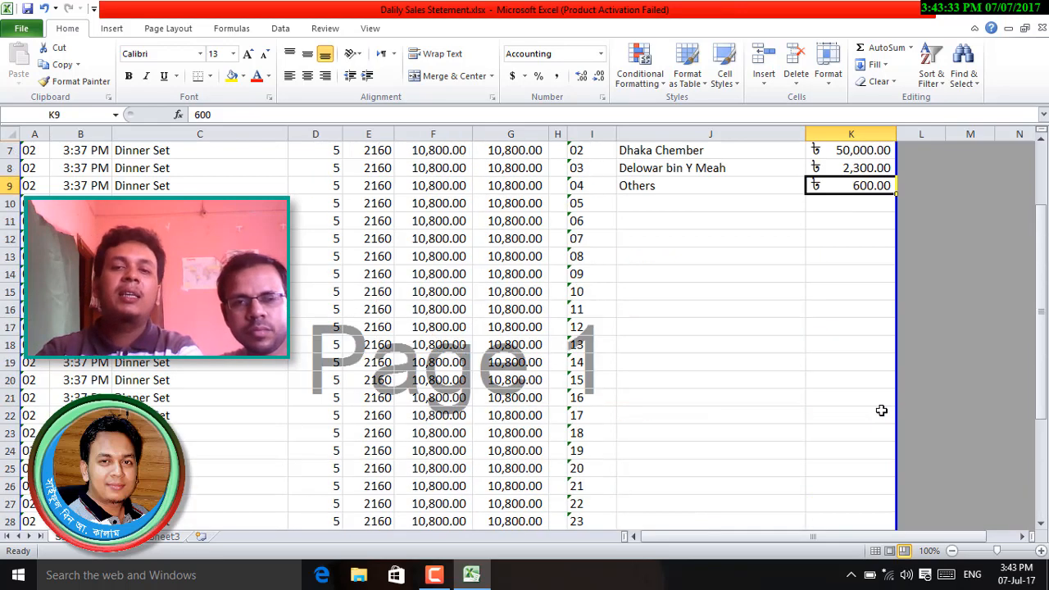
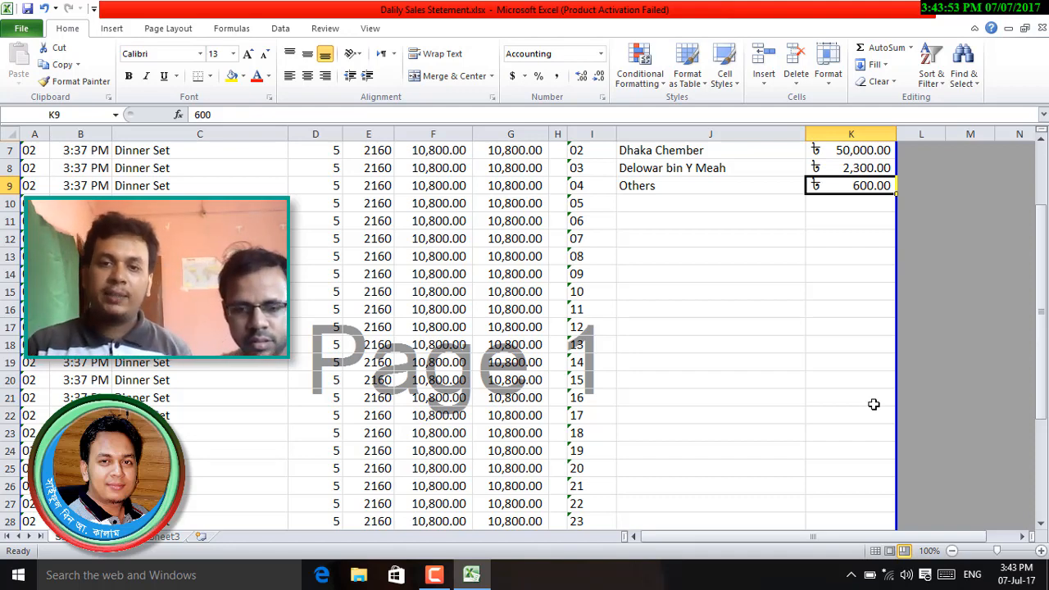
- Scroll up to row 1 to show the Daily Sales Statement and Daily Expenditure headers
{"action": "scroll", "coordinate": [738, 389], "scroll_direction": "up", "scroll_amount": 2}
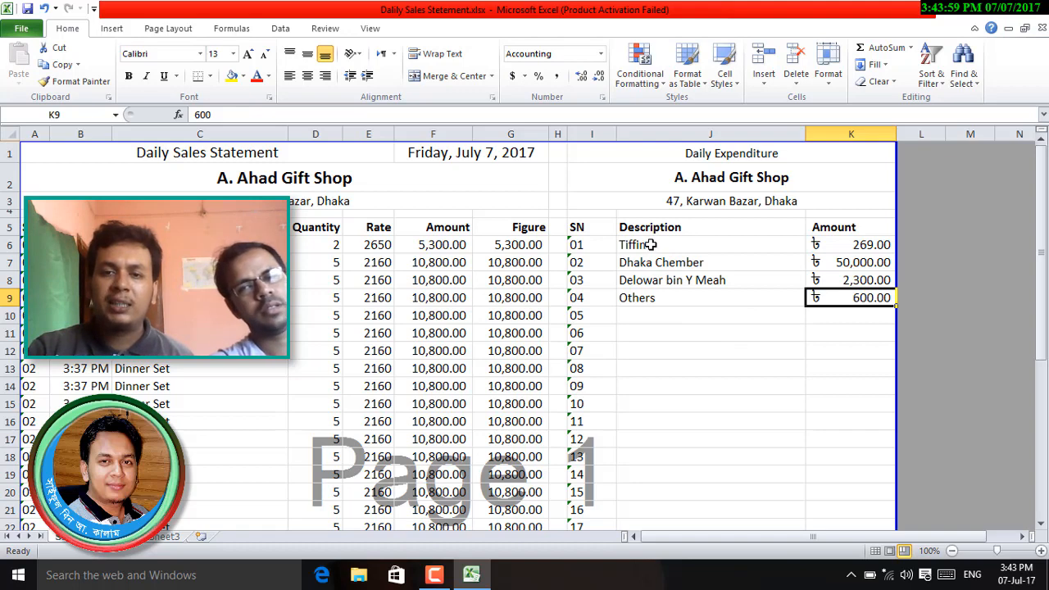
- Copy the four expense descriptions in J6:J9 and trial-paste them into J14:J17
{"action": "left_click_drag", "start_coordinate": [650, 244], "coordinate": [663, 298]}
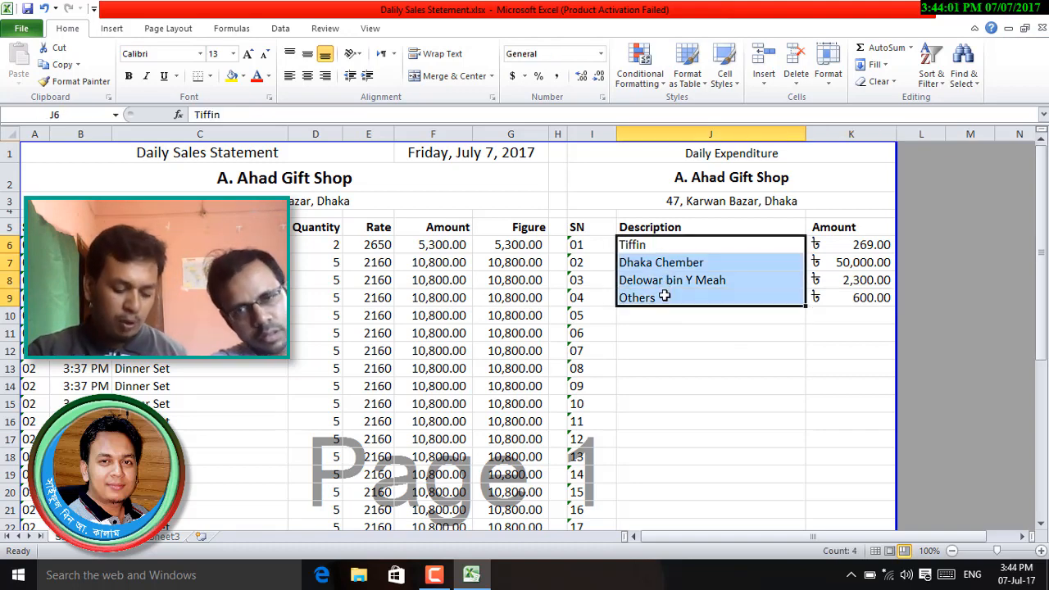
{"action": "key", "text": "ctrl+c"}
{"action": "left_click", "coordinate": [688, 390]}
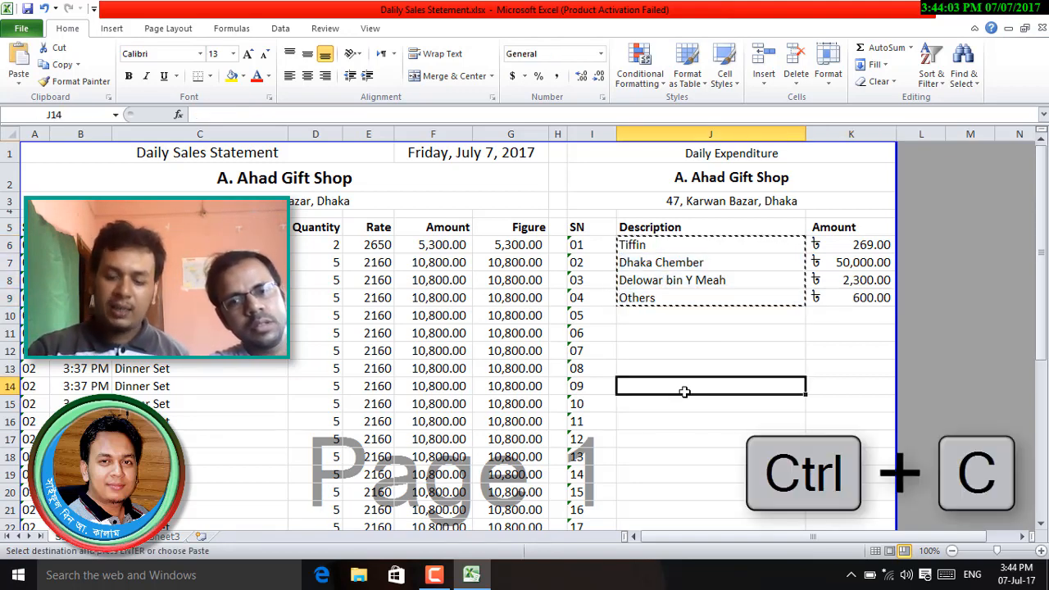
{"action": "key", "text": "Return"}
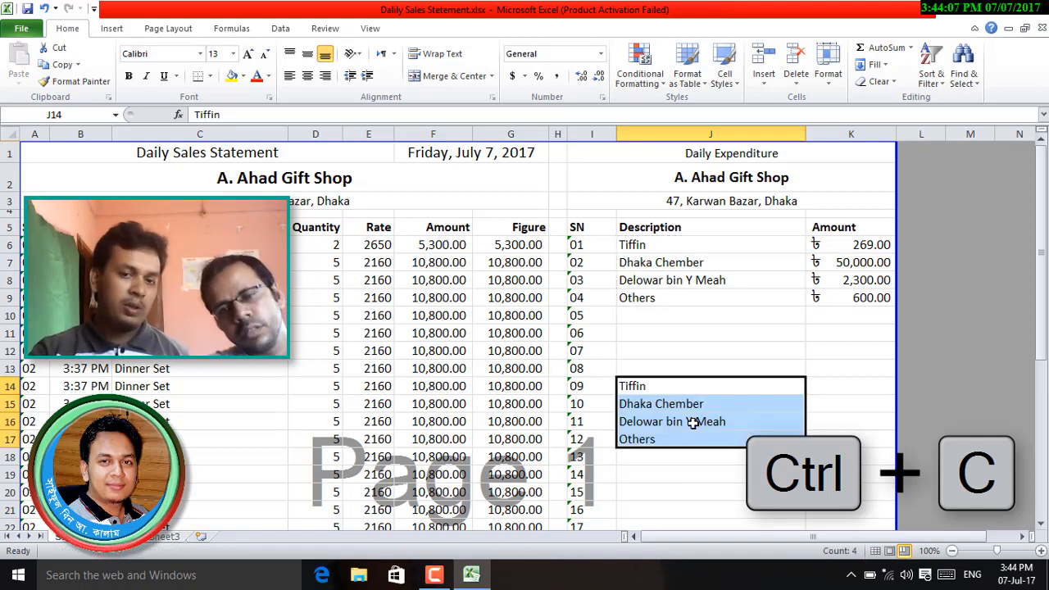
{"action": "key", "text": "Return"}
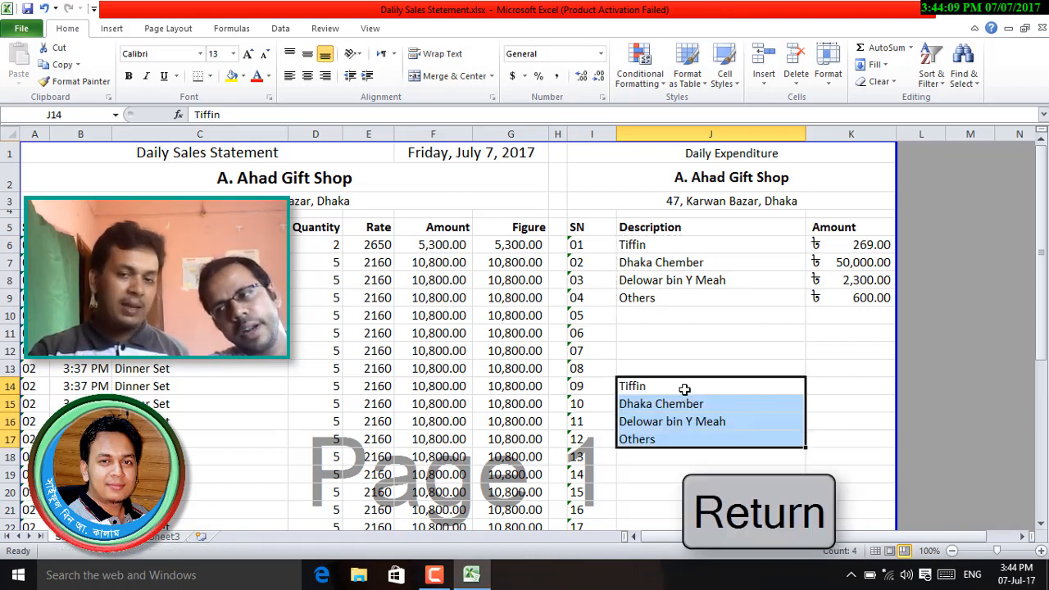
{"action": "key", "text": "ctrl+z"}
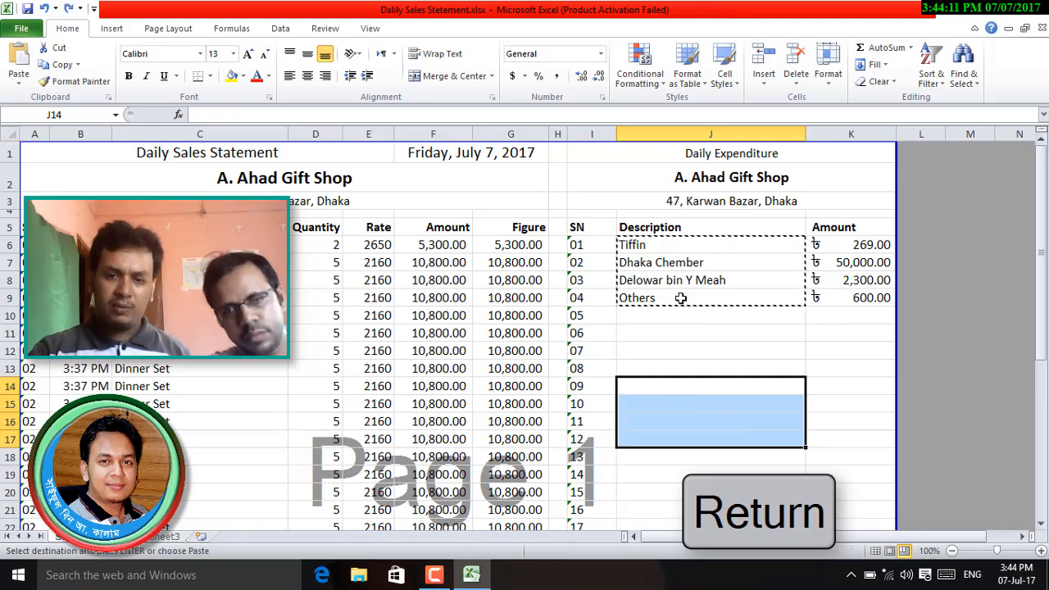
{"action": "left_click", "coordinate": [674, 387]}
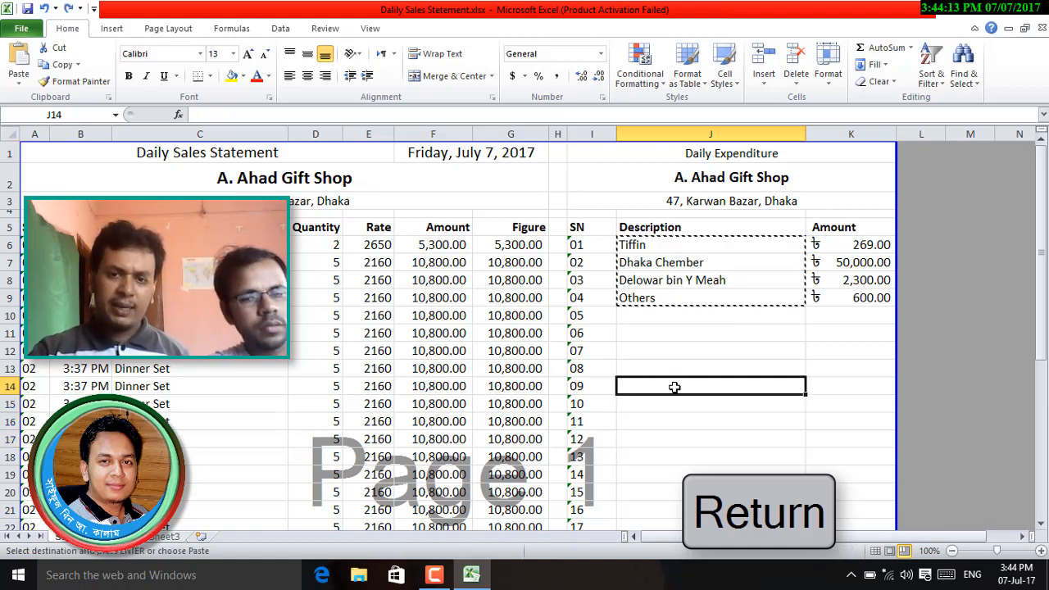
{"action": "key", "text": "Return"}
{"action": "key", "text": "ctrl+v"}
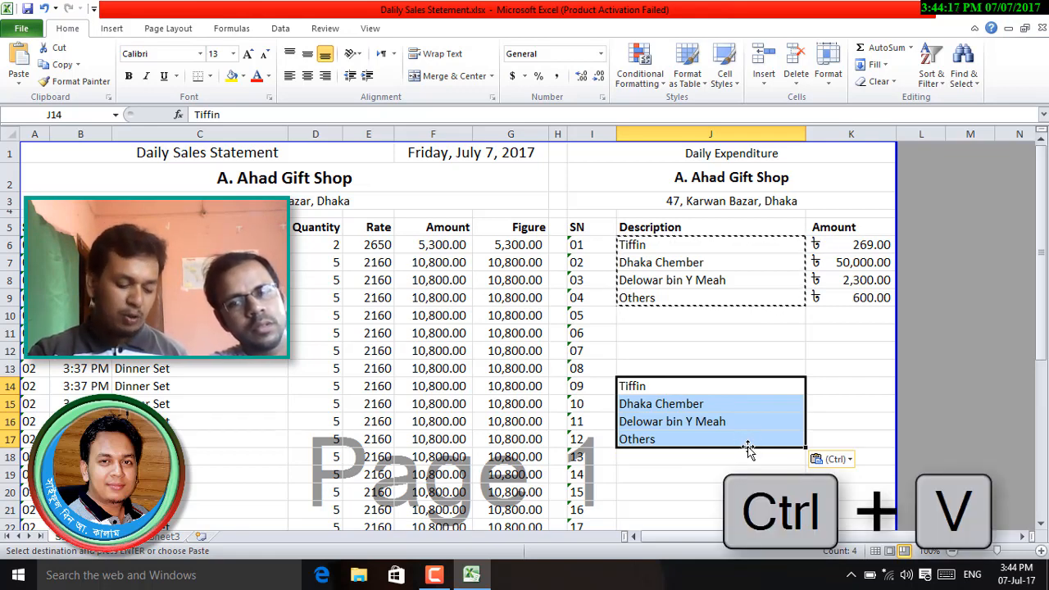
{"action": "key", "text": "Delete"}
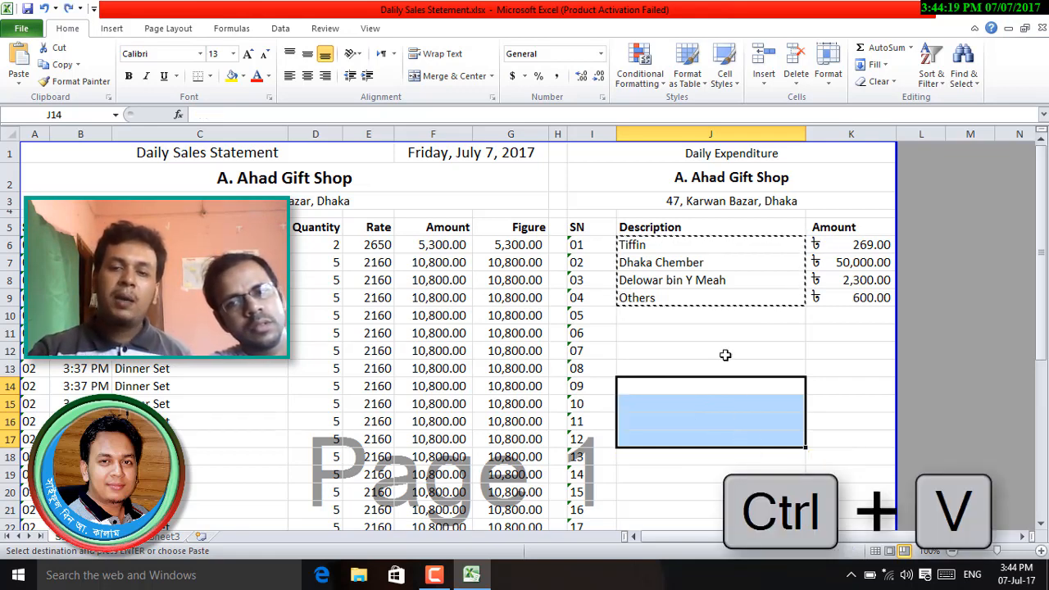
- Undo the earlier attempt and paste the copied descriptions into J14:J17 again
{"action": "left_click", "coordinate": [677, 382]}
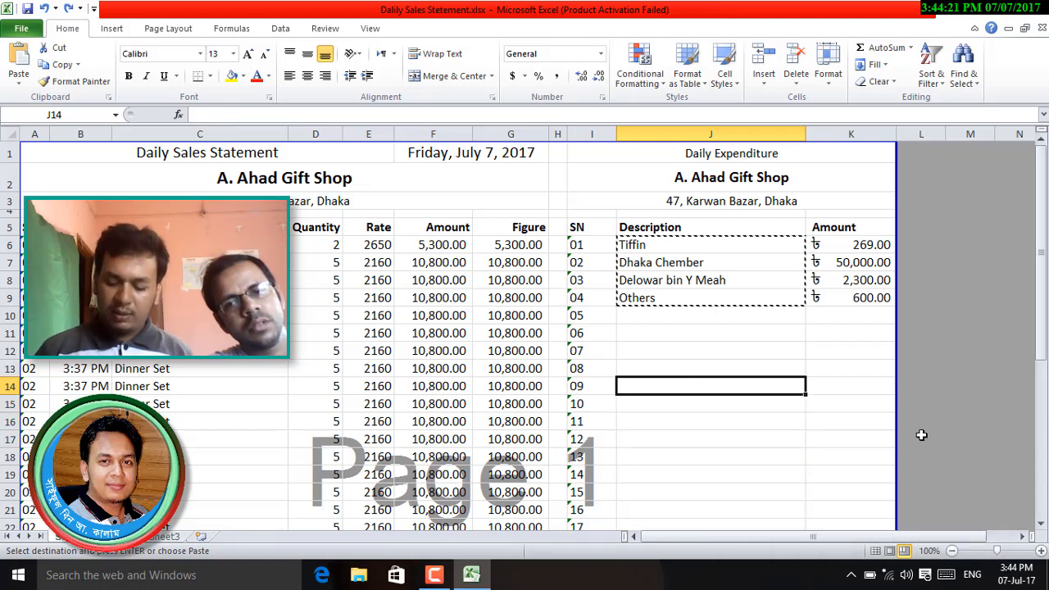
{"action": "key", "text": "Return"}
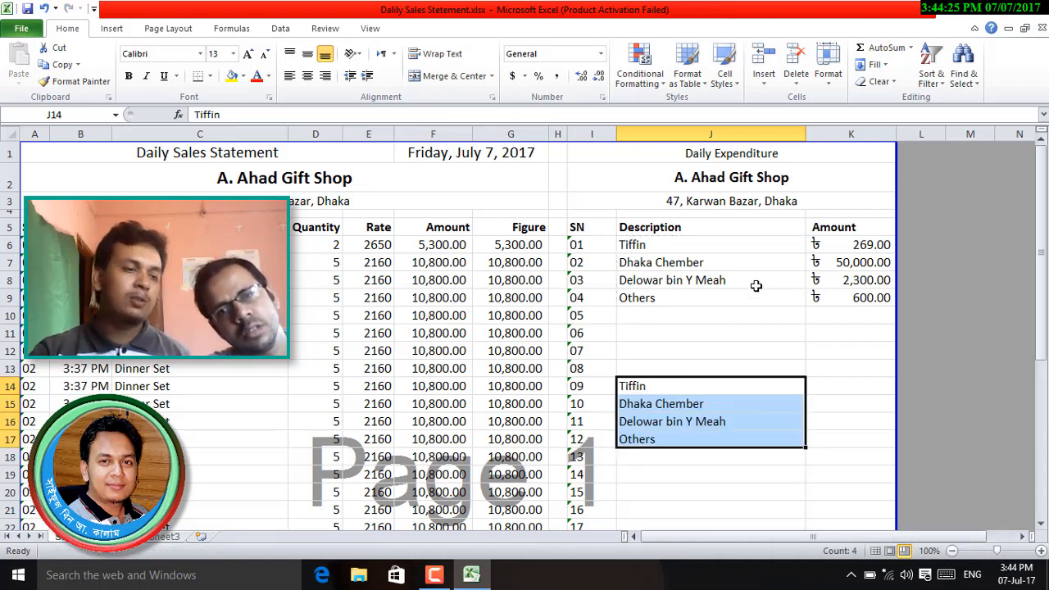
{"action": "scroll", "coordinate": [751, 289], "scroll_direction": "down", "scroll_amount": 4}
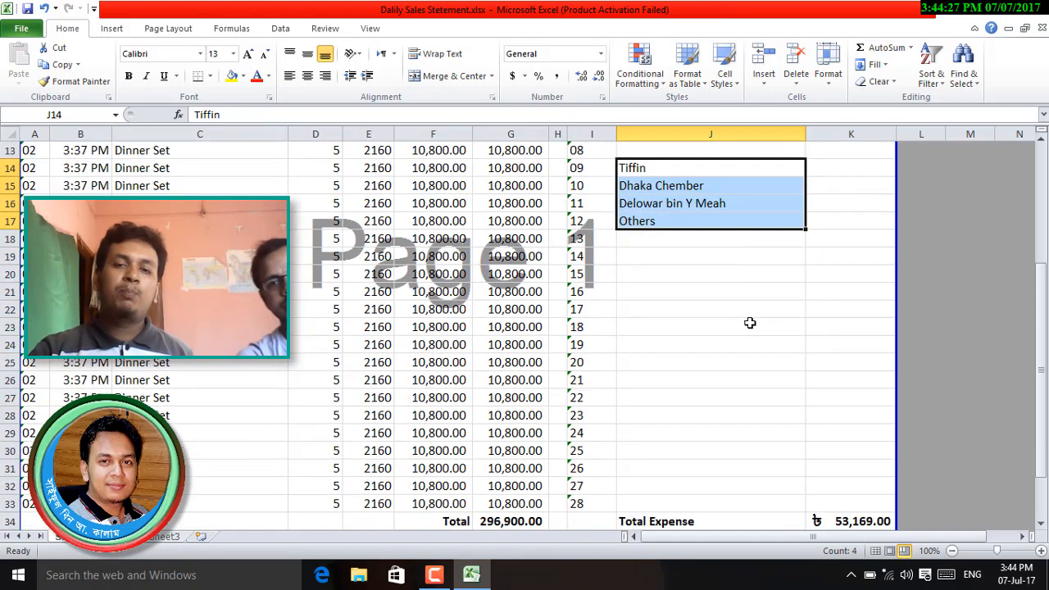
{"action": "left_click", "coordinate": [684, 255]}
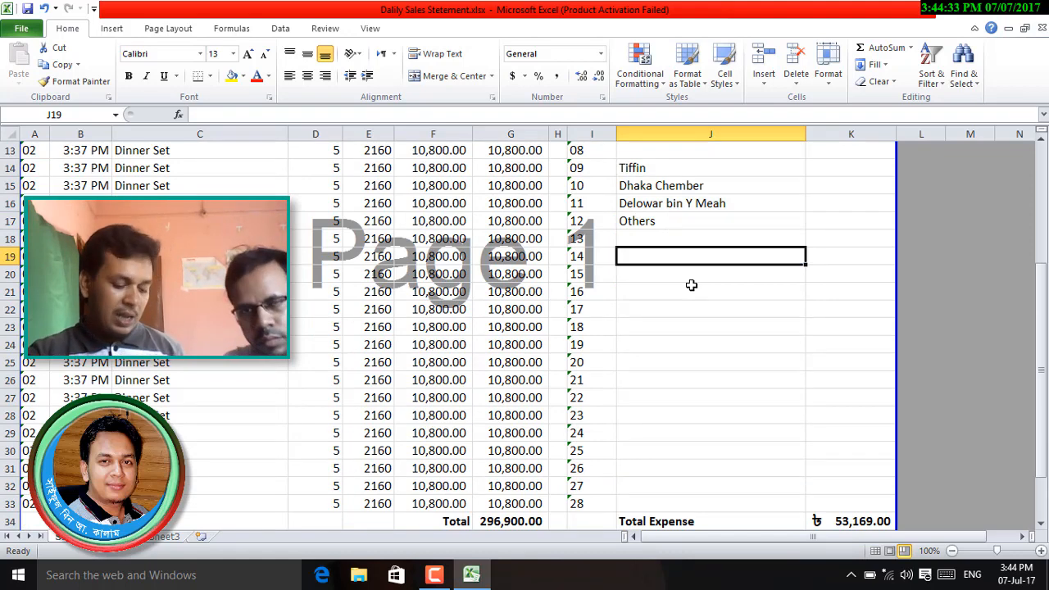
{"action": "key", "text": "ctrl+z"}
{"action": "scroll", "coordinate": [697, 291], "scroll_direction": "up", "scroll_amount": 3}
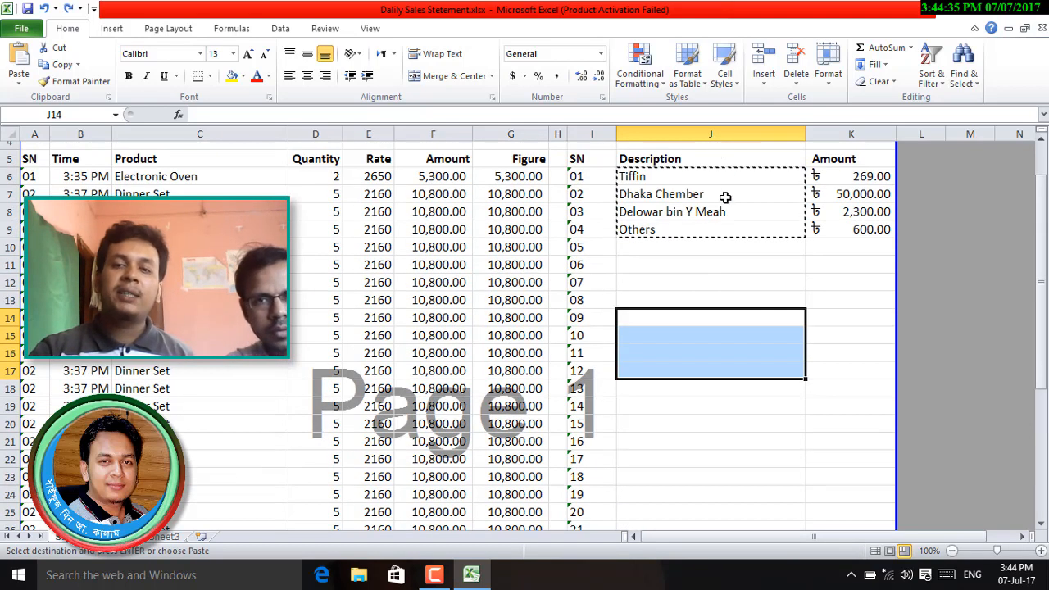
{"action": "left_click", "coordinate": [723, 323]}
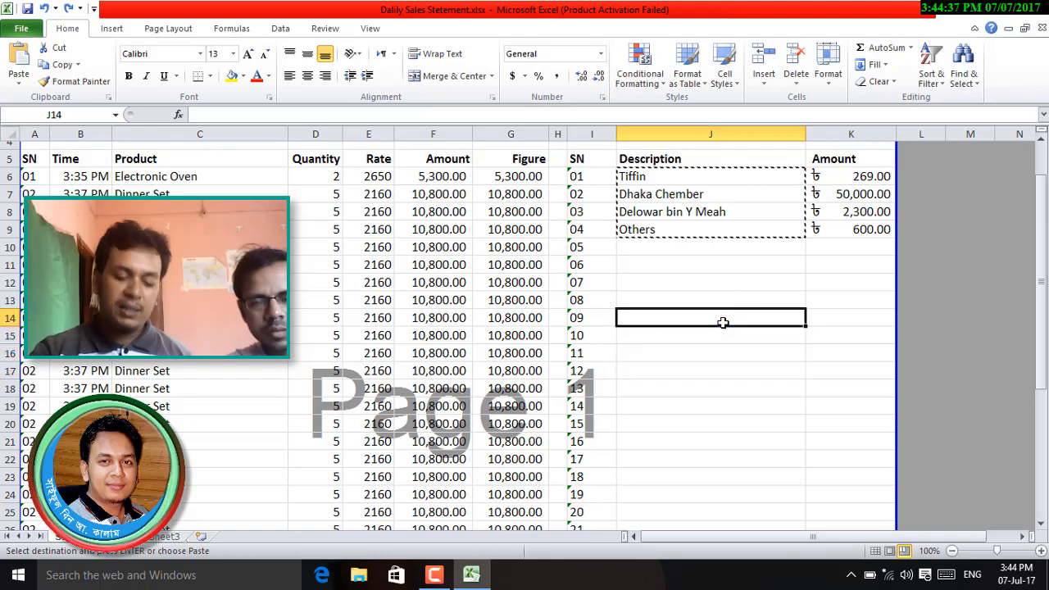
{"action": "key", "text": "ctrl+v"}
- Paste extra copies into J22:J25 and J29:J32, then undo the extra copies
{"action": "scroll", "coordinate": [724, 356], "scroll_direction": "down", "scroll_amount": 2}
{"action": "left_click", "coordinate": [724, 358]}
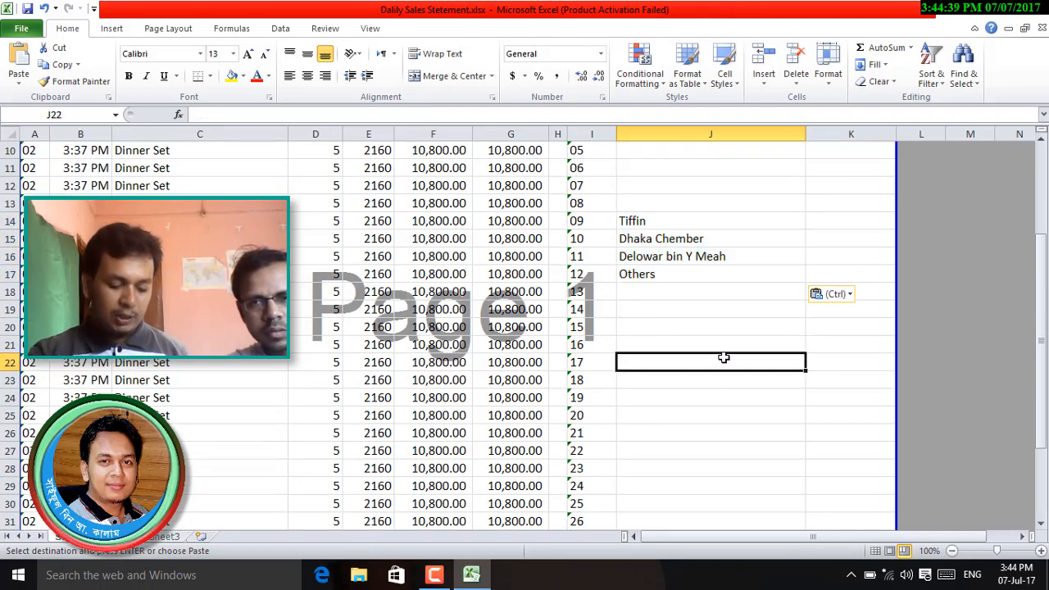
{"action": "key", "text": "ctrl+v"}
{"action": "scroll", "coordinate": [719, 393], "scroll_direction": "down", "scroll_amount": 4}
{"action": "left_click", "coordinate": [710, 274]}
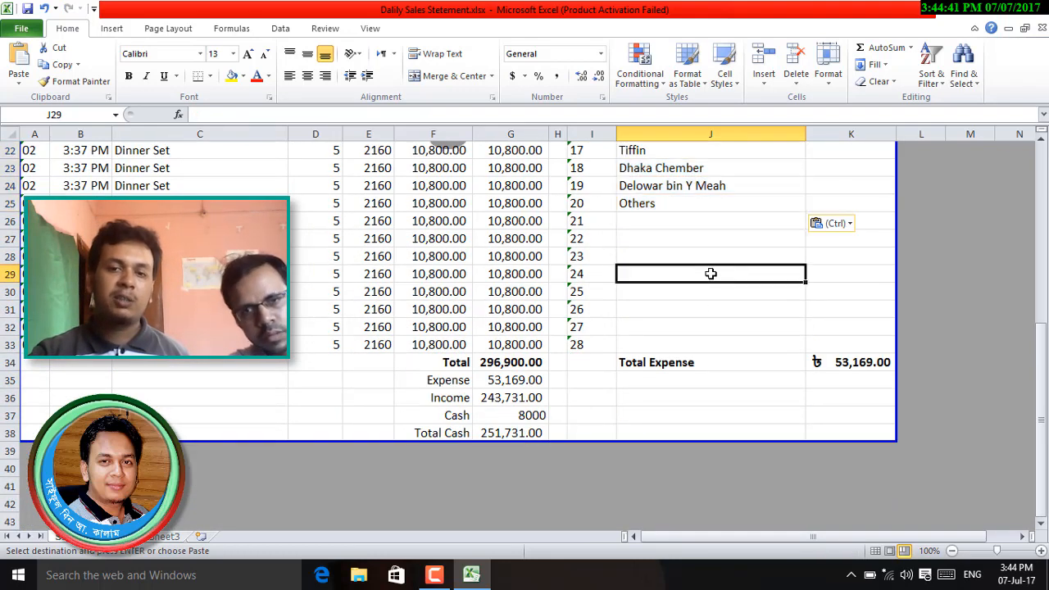
{"action": "key", "text": "ctrl+v"}
{"action": "scroll", "coordinate": [721, 311], "scroll_direction": "up", "scroll_amount": 7}
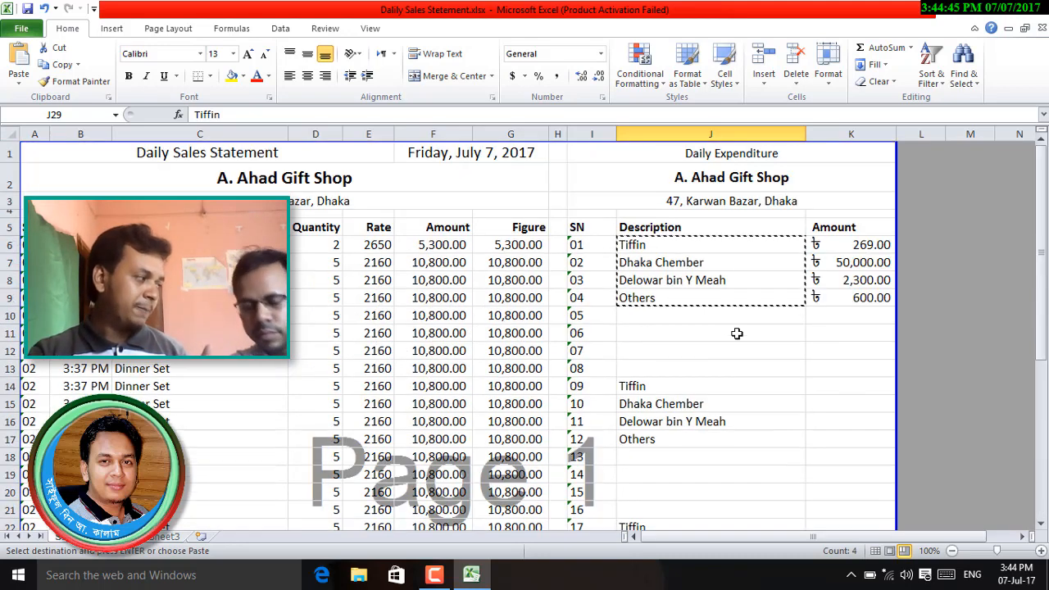
{"action": "scroll", "coordinate": [737, 333], "scroll_direction": "down", "scroll_amount": 6}
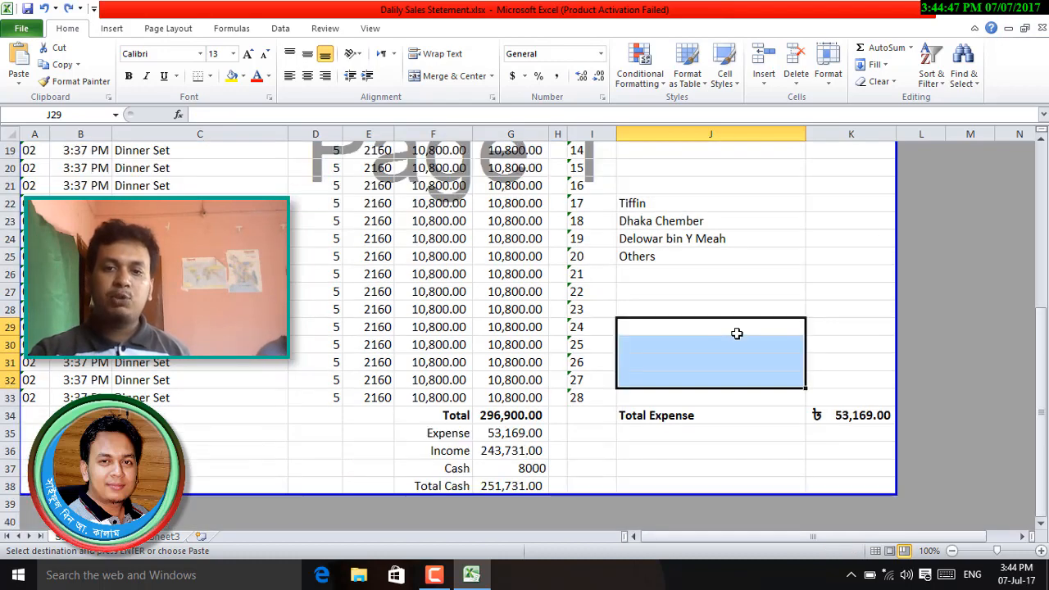
{"action": "key", "text": "ctrl+z"}
{"action": "scroll", "coordinate": [737, 332], "scroll_direction": "up", "scroll_amount": 1, "text": "ctrl"}
{"action": "scroll", "coordinate": [737, 332], "scroll_direction": "up", "scroll_amount": 6}
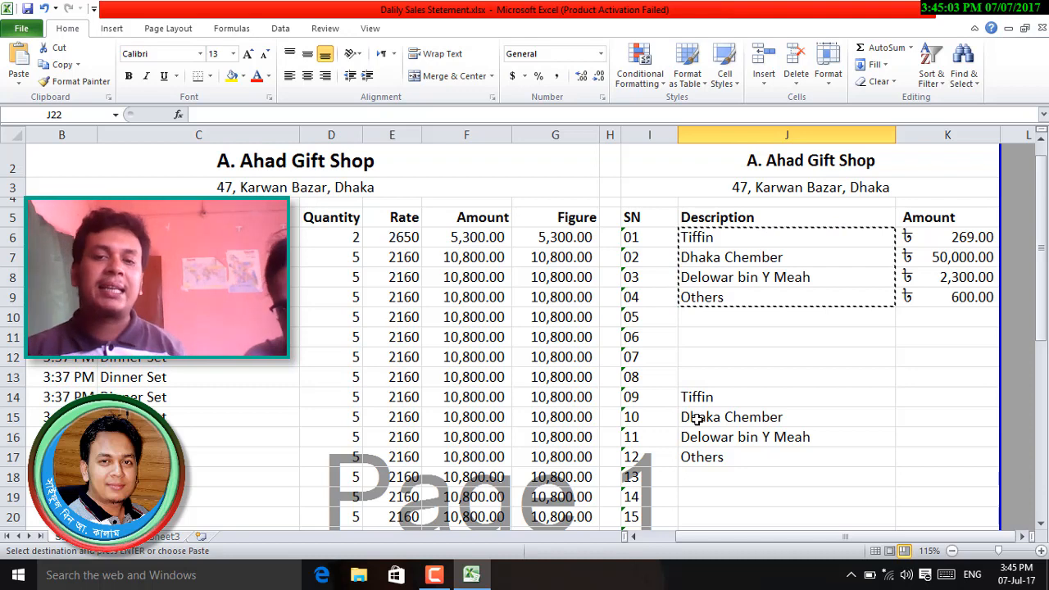
- Clear the pasted descriptions from J14:J18
{"action": "scroll", "coordinate": [733, 296], "scroll_direction": "down", "scroll_amount": 3}
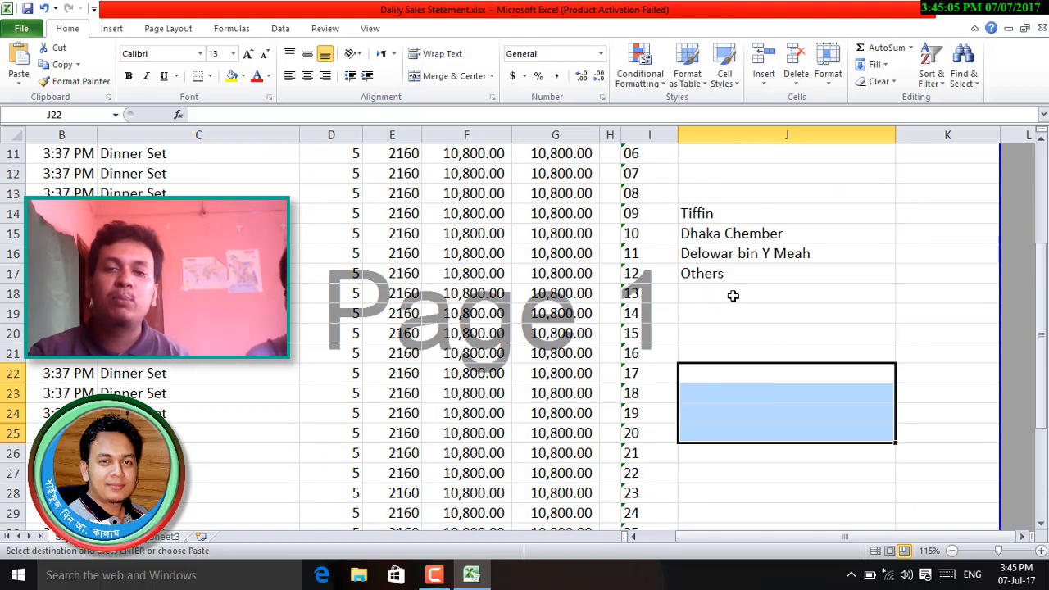
{"action": "left_click_drag", "start_coordinate": [707, 206], "coordinate": [741, 297]}
{"action": "key", "text": "Delete"}
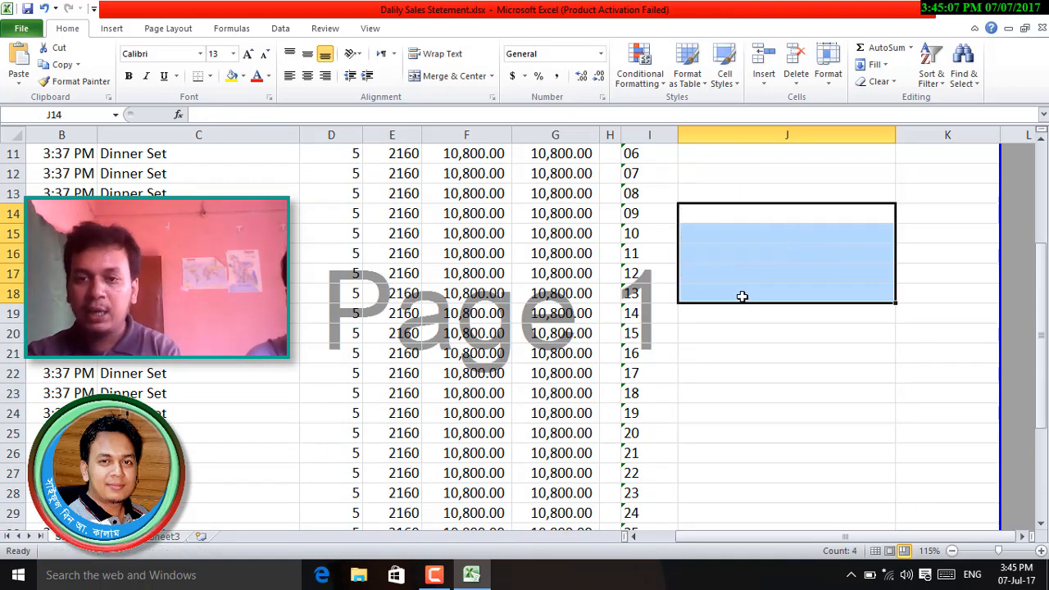
{"action": "scroll", "coordinate": [789, 445], "scroll_direction": "down", "scroll_amount": 5}
{"action": "scroll", "coordinate": [793, 332], "scroll_direction": "up", "scroll_amount": 5}
{"action": "scroll", "coordinate": [792, 331], "scroll_direction": "up", "scroll_amount": 3}
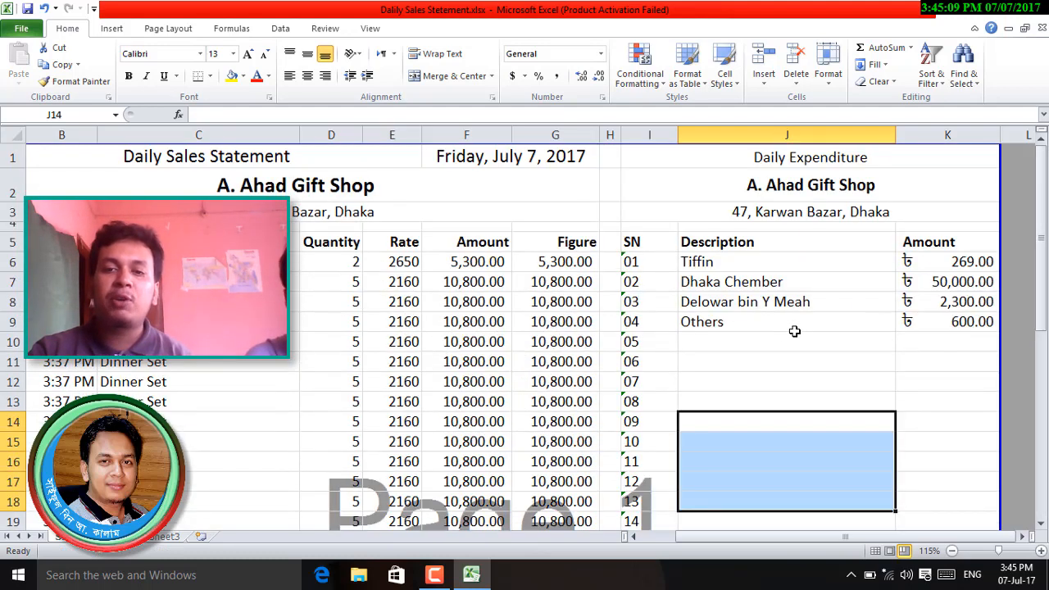
- Move the four expense descriptions from J6:J9 down to J20:J23
{"action": "left_click_drag", "start_coordinate": [717, 263], "coordinate": [819, 342]}
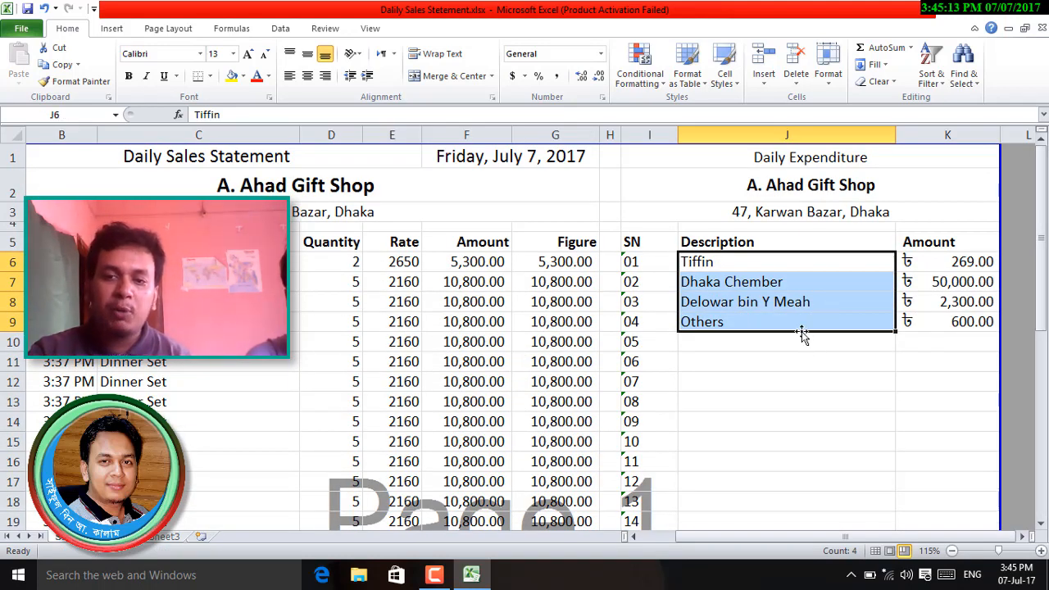
{"action": "left_click_drag", "start_coordinate": [803, 331], "coordinate": [807, 446]}
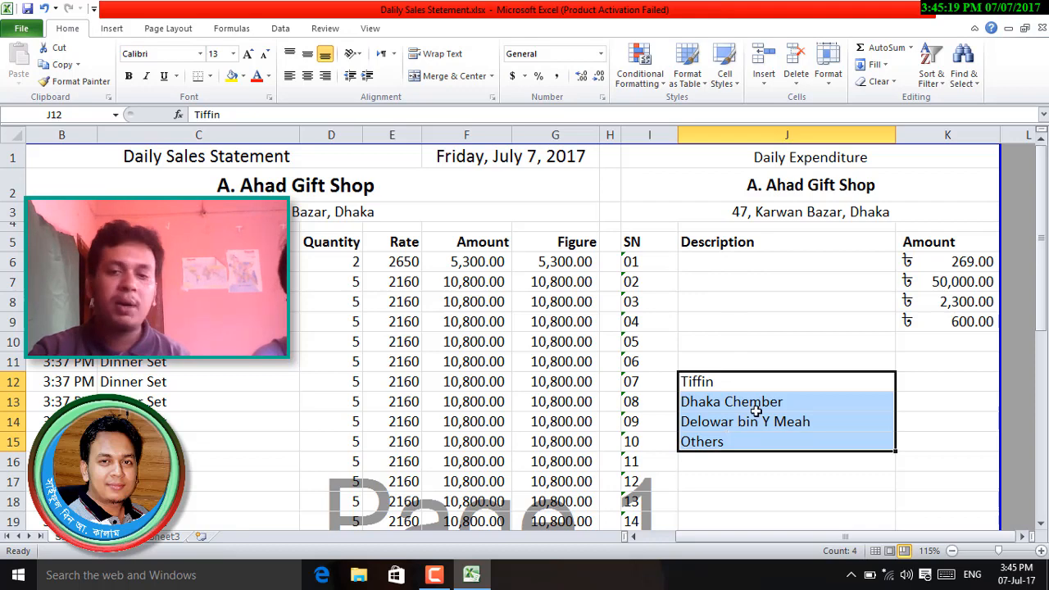
{"action": "scroll", "coordinate": [759, 409], "scroll_direction": "down", "scroll_amount": 3}
{"action": "key", "text": "ctrl+c"}
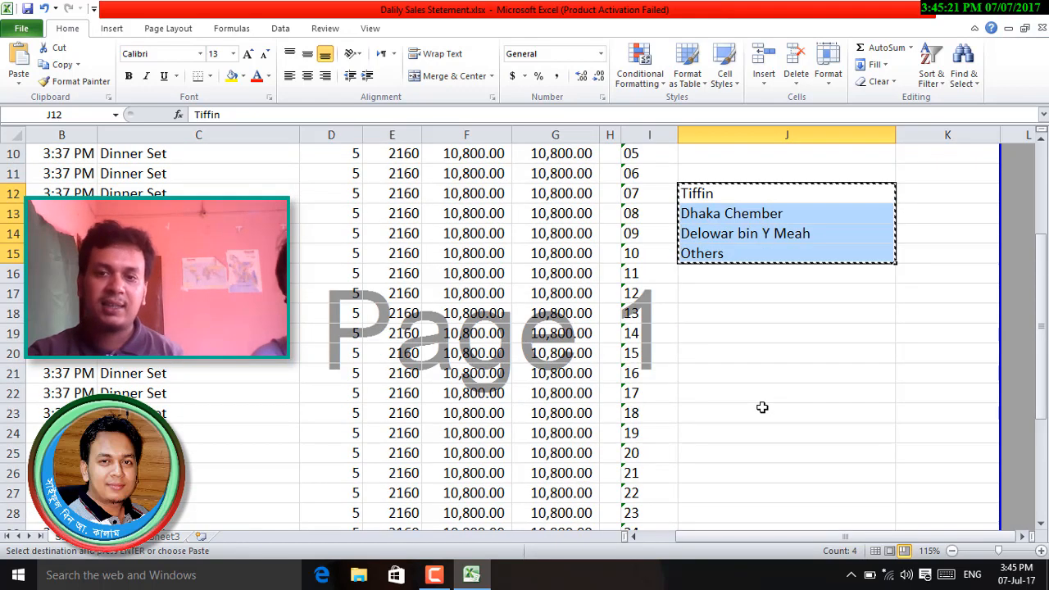
{"action": "left_click", "coordinate": [758, 356]}
{"action": "key", "text": "ctrl+x"}
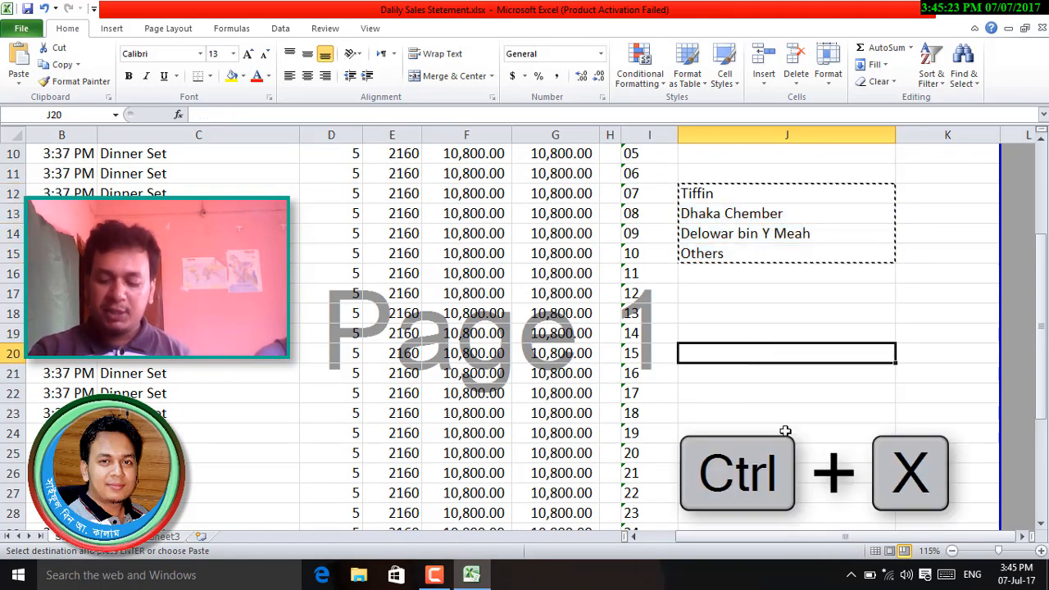
{"action": "key", "text": "Return"}
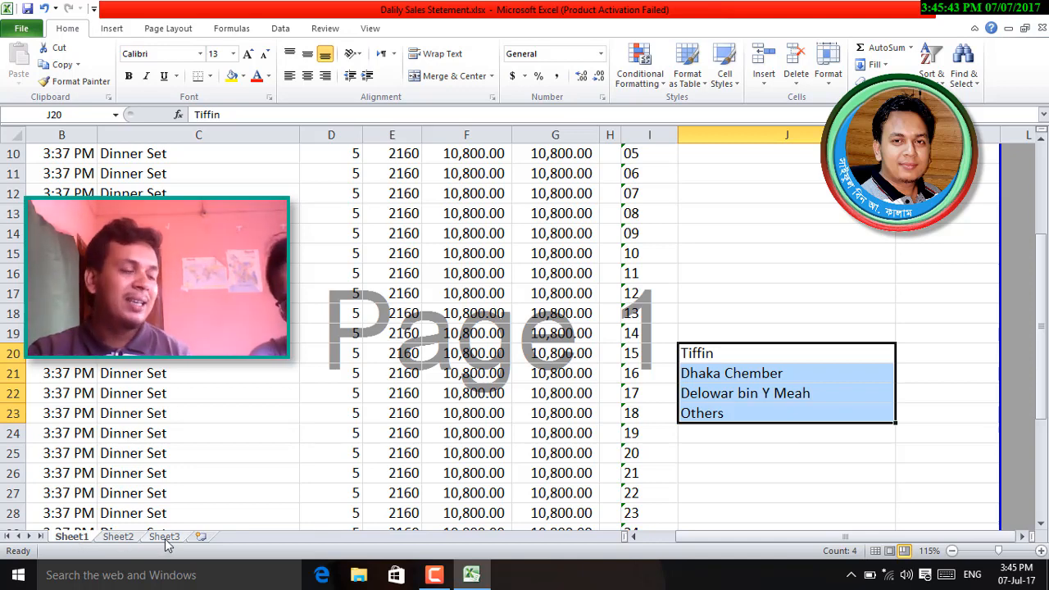
{"action": "scroll", "coordinate": [279, 454], "scroll_direction": "up", "scroll_amount": 3}
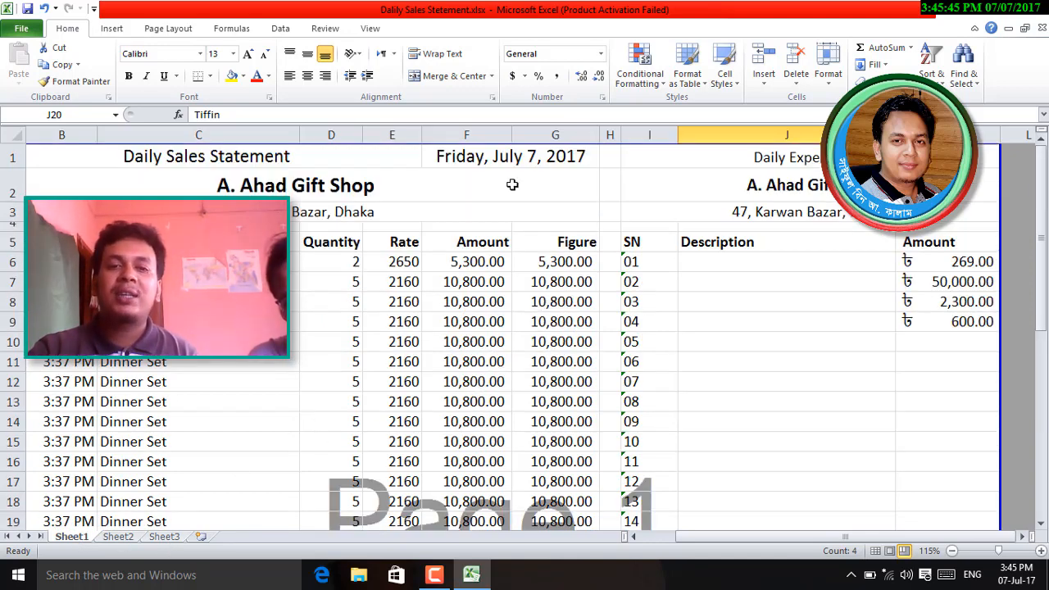
{"action": "left_click", "coordinate": [490, 158]}
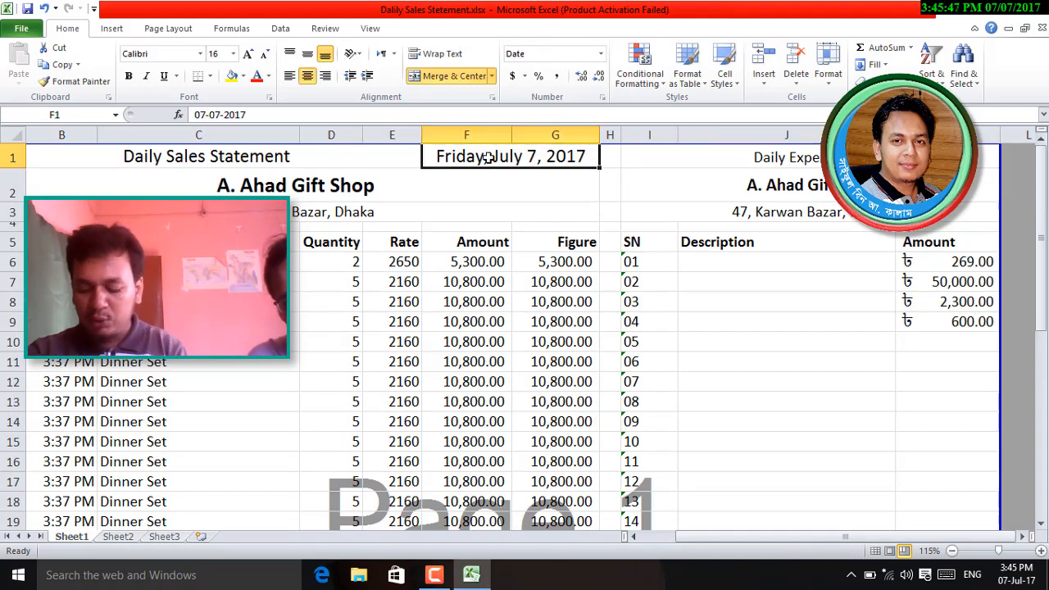
{"action": "key", "text": "Delete"}
{"action": "left_click_drag", "start_coordinate": [197, 156], "coordinate": [474, 155]}
{"action": "left_click", "coordinate": [446, 81]}
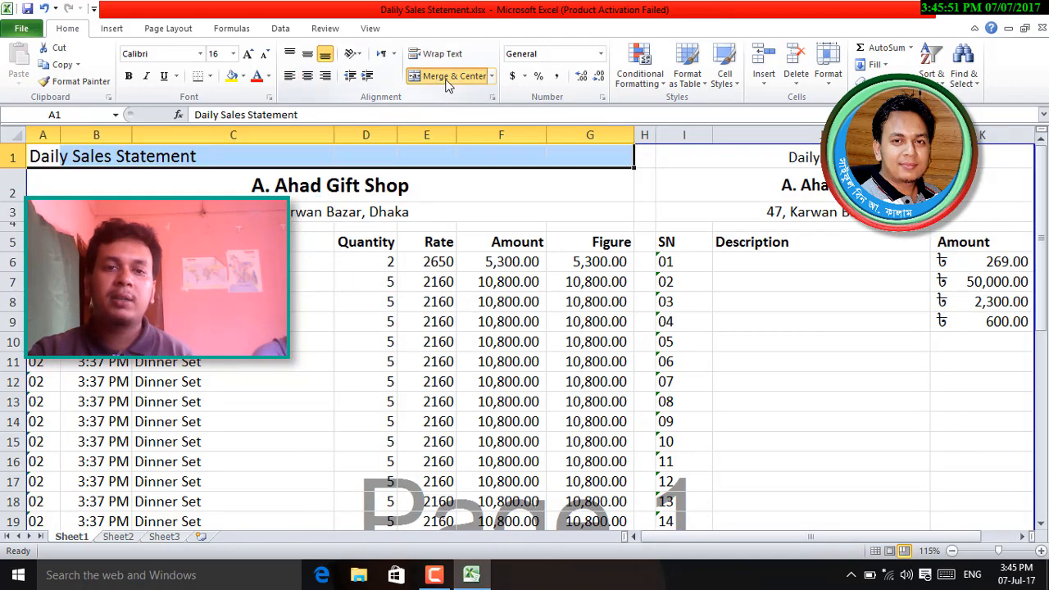
{"action": "left_click", "coordinate": [447, 81]}
{"action": "left_click", "coordinate": [421, 318]}
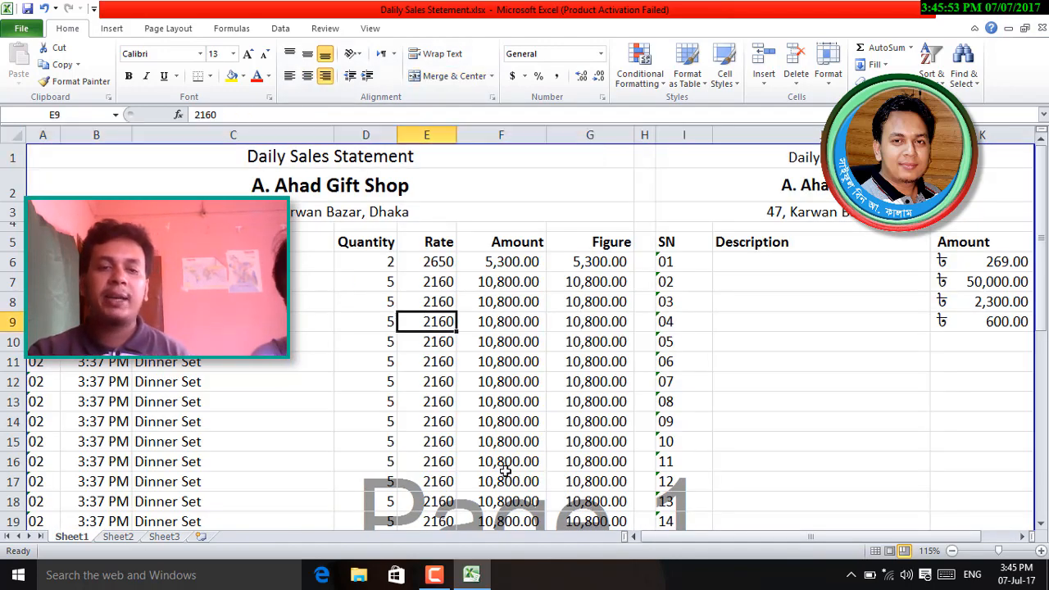
{"action": "scroll", "coordinate": [506, 471], "scroll_direction": "down", "scroll_amount": 5}
- Rename the Sheet1 tab, first set to 'ddddd', to July 7'17
{"action": "double_click", "coordinate": [71, 536]}
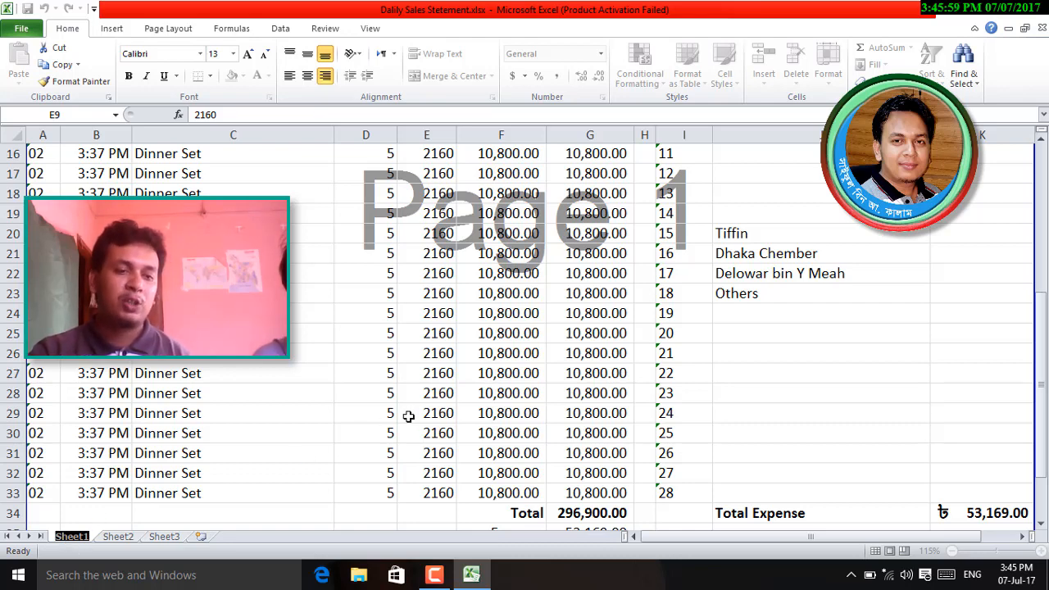
{"action": "type", "text": "ddddd"}
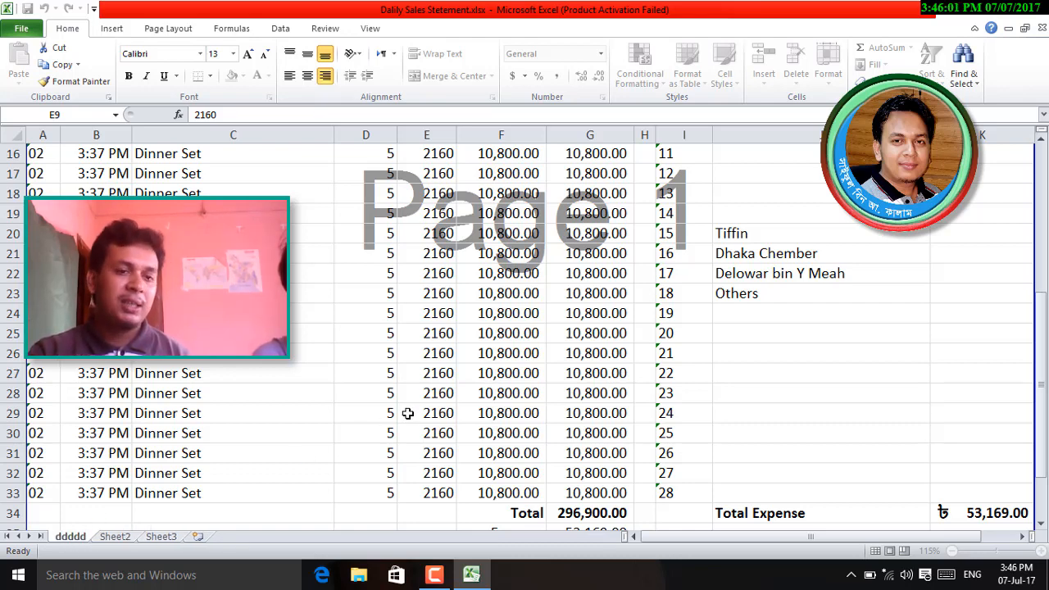
{"action": "left_click", "coordinate": [407, 414]}
{"action": "right_click", "coordinate": [69, 540]}
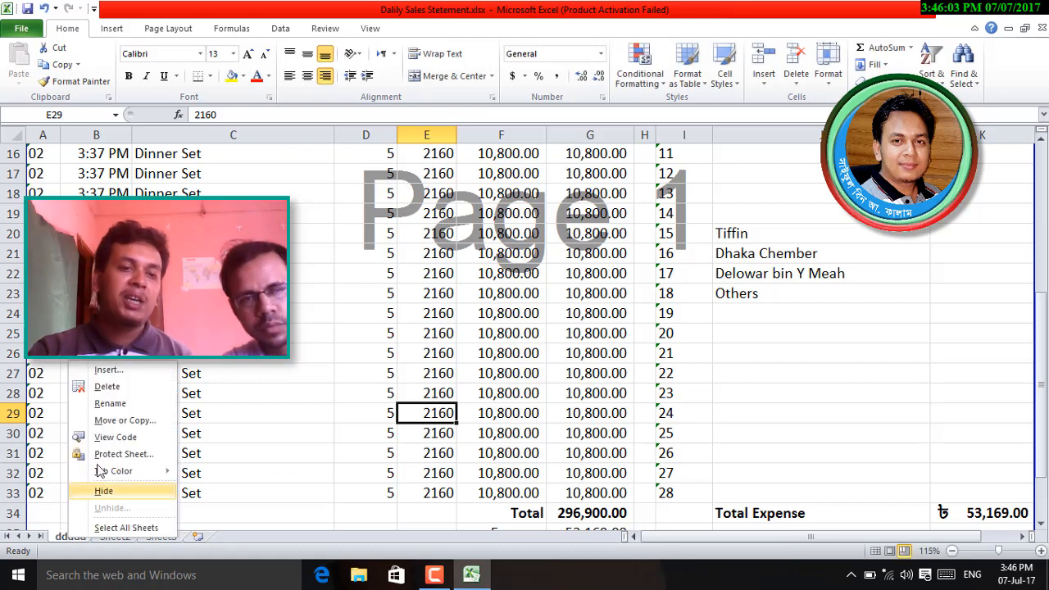
{"action": "left_click", "coordinate": [115, 404]}
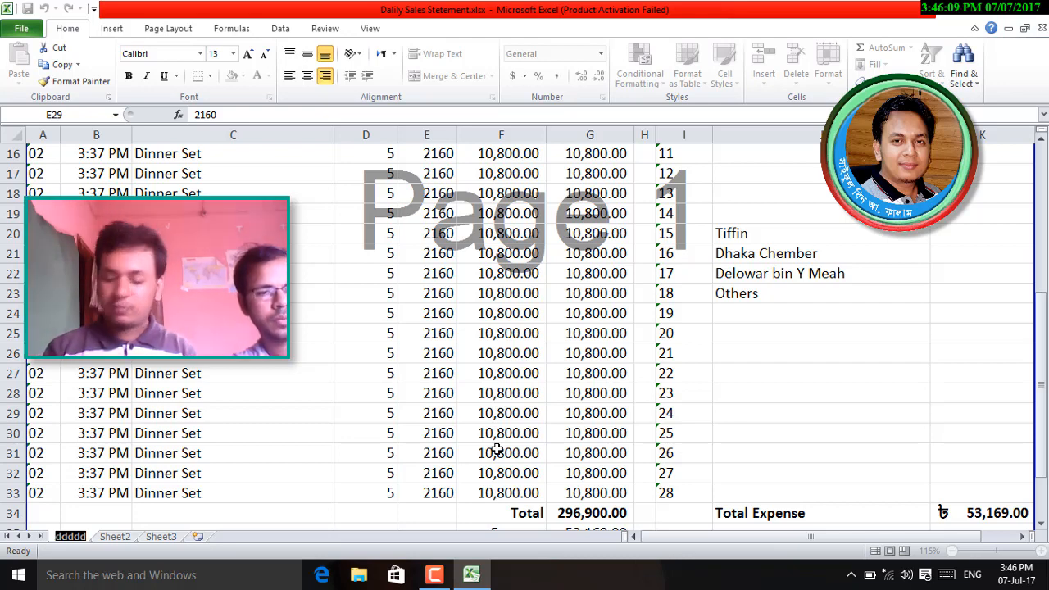
{"action": "type", "text": "Ju"}
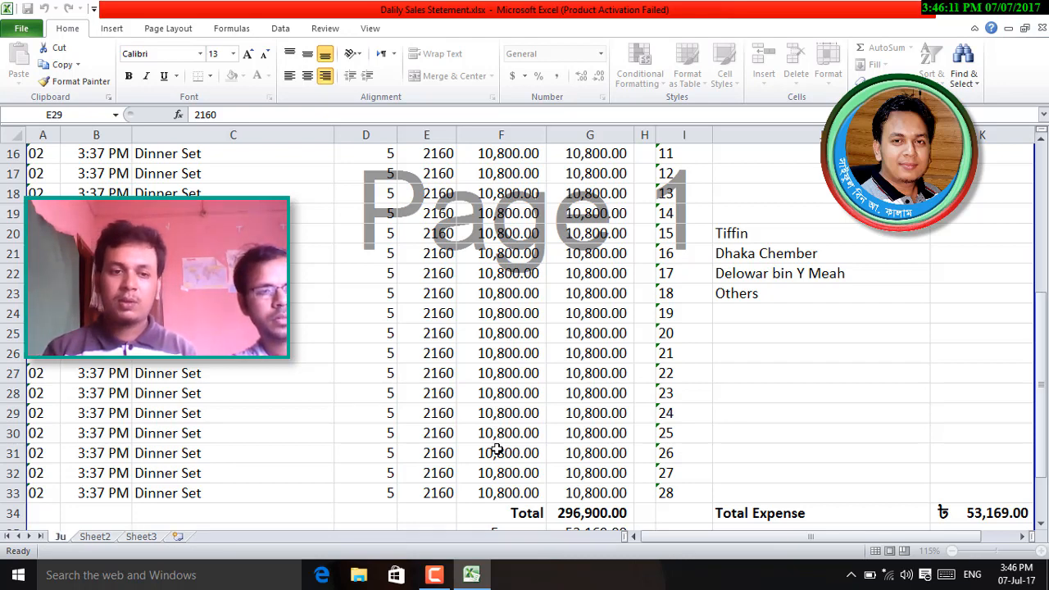
{"action": "type", "text": "ly 7"}
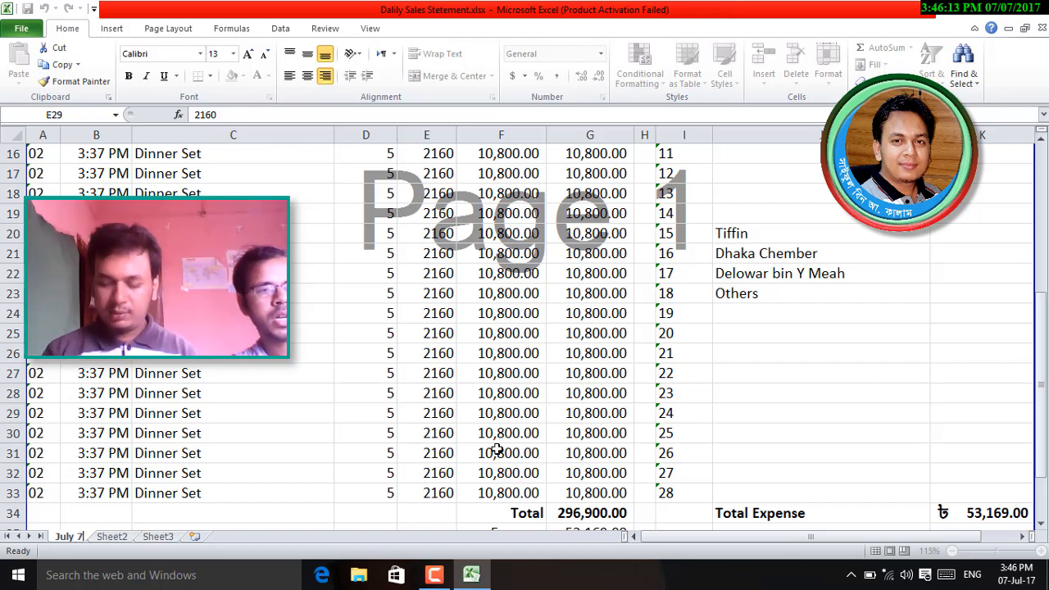
{"action": "key", "text": "Return"}
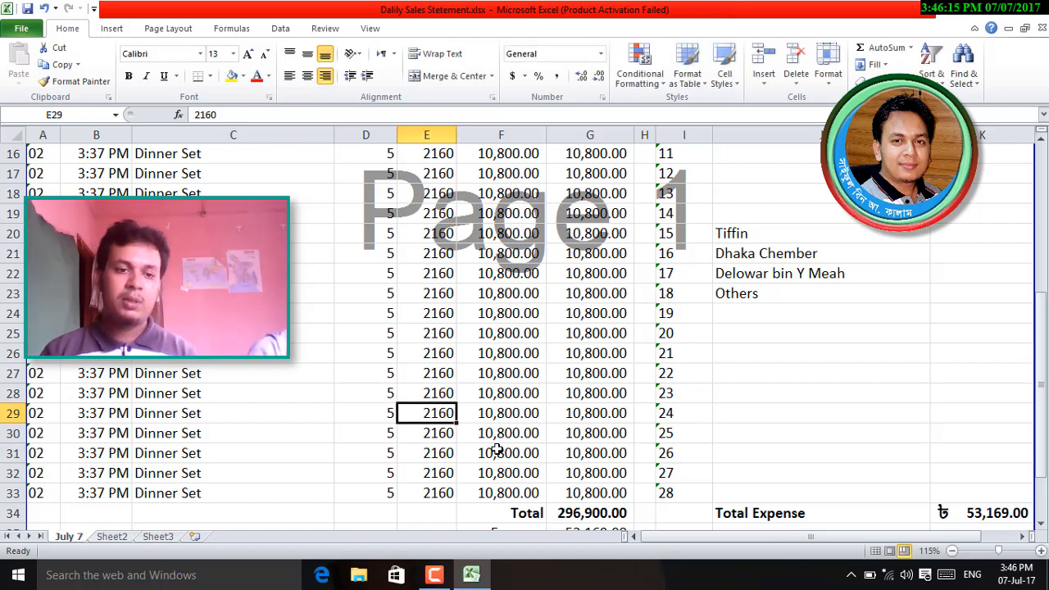
{"action": "double_click", "coordinate": [69, 536]}
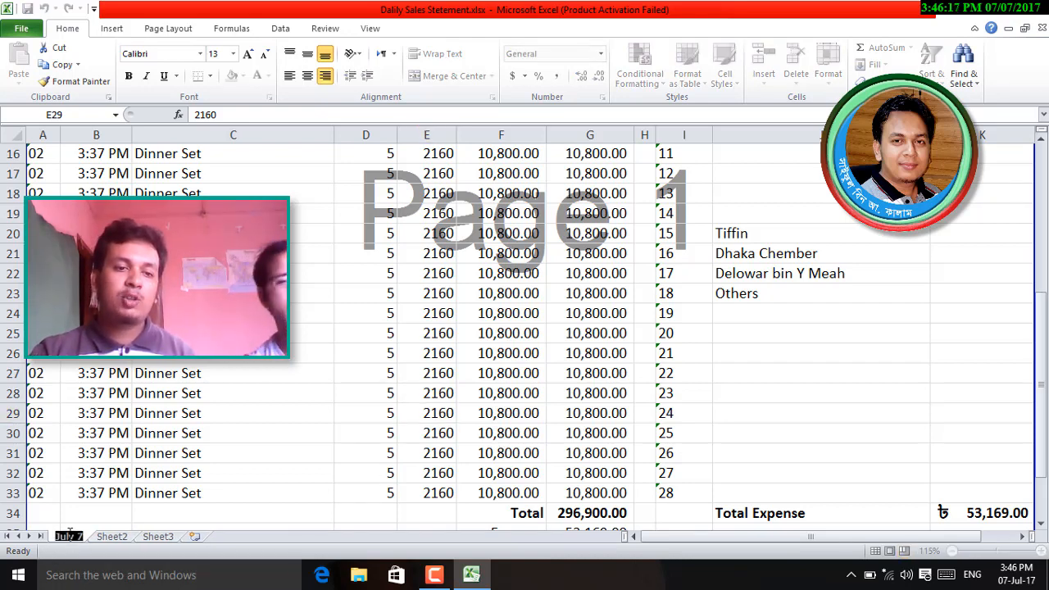
{"action": "left_click", "coordinate": [84, 535]}
{"action": "type", "text": "7'"}
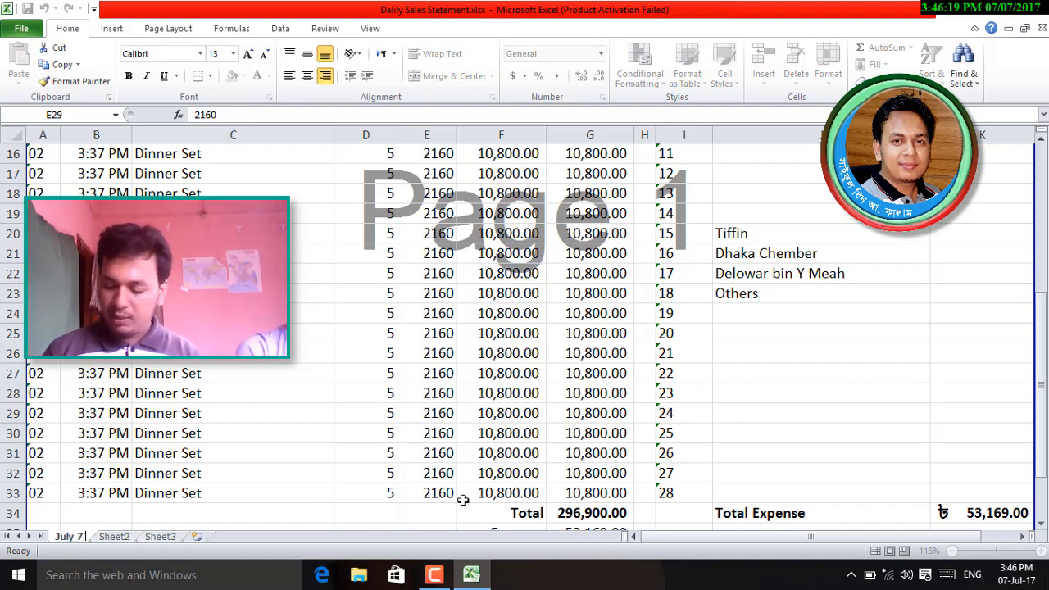
{"action": "type", "text": "17"}
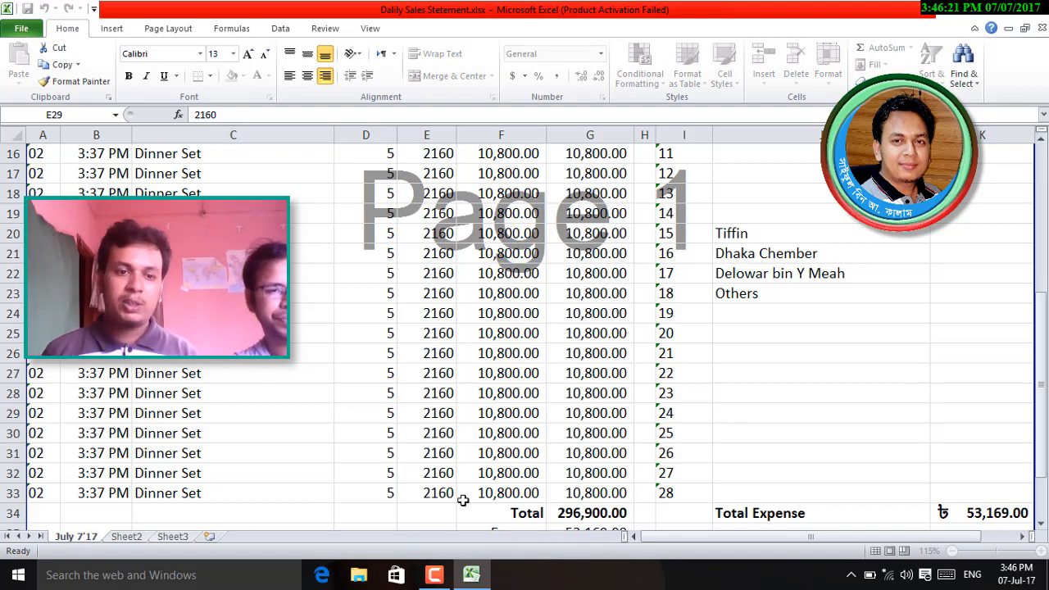
{"action": "key", "text": "Return"}
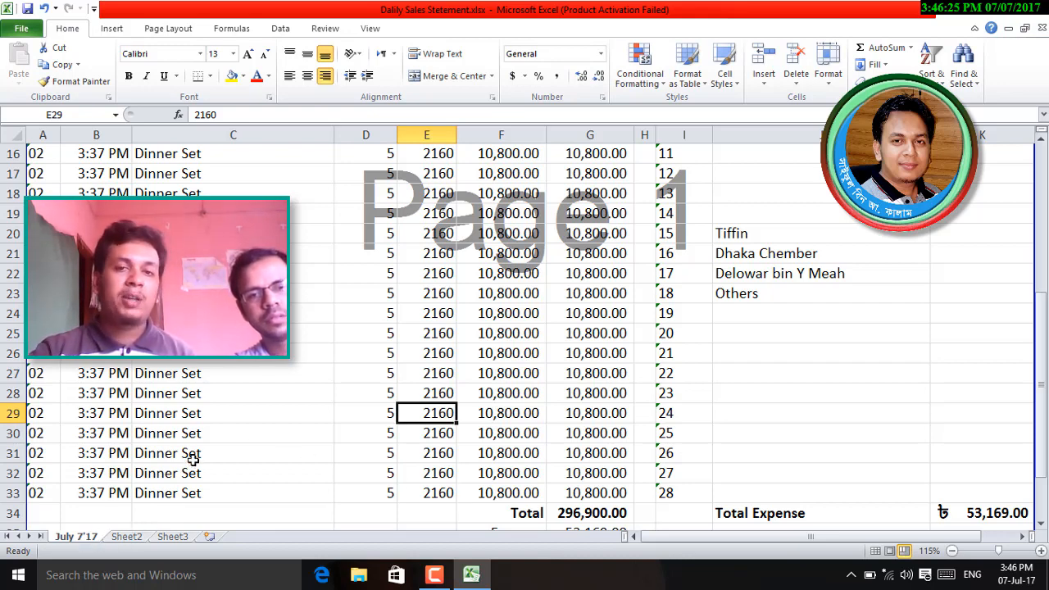
- From Sheet2, add four new blank worksheets
{"action": "scroll", "coordinate": [192, 461], "scroll_direction": "up", "scroll_amount": 5}
{"action": "left_click", "coordinate": [127, 537]}
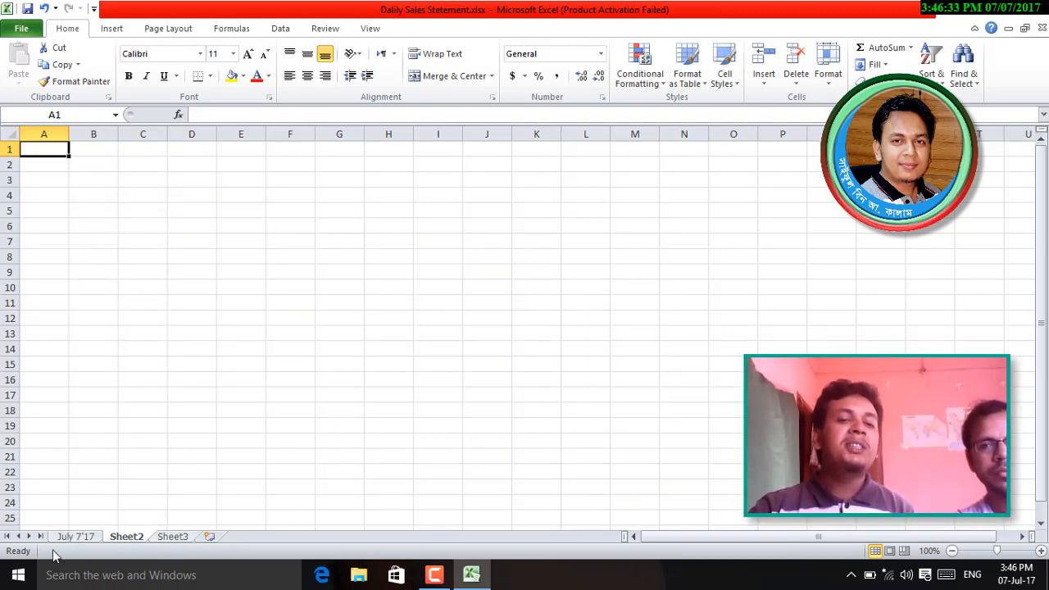
{"action": "left_click", "coordinate": [209, 536]}
{"action": "left_click", "coordinate": [257, 536]}
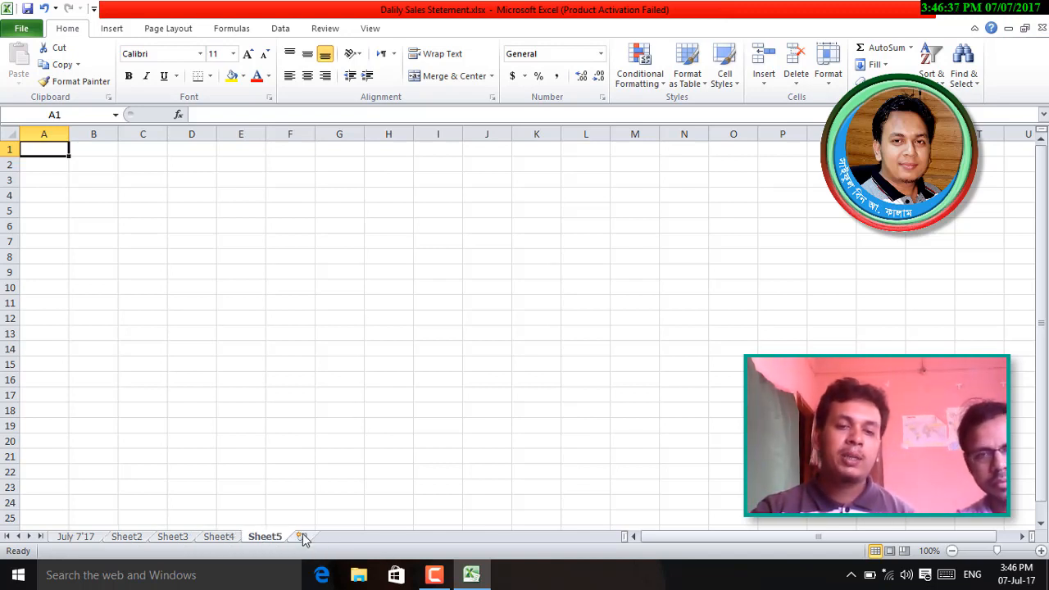
{"action": "left_click", "coordinate": [302, 537]}
{"action": "left_click", "coordinate": [349, 536]}
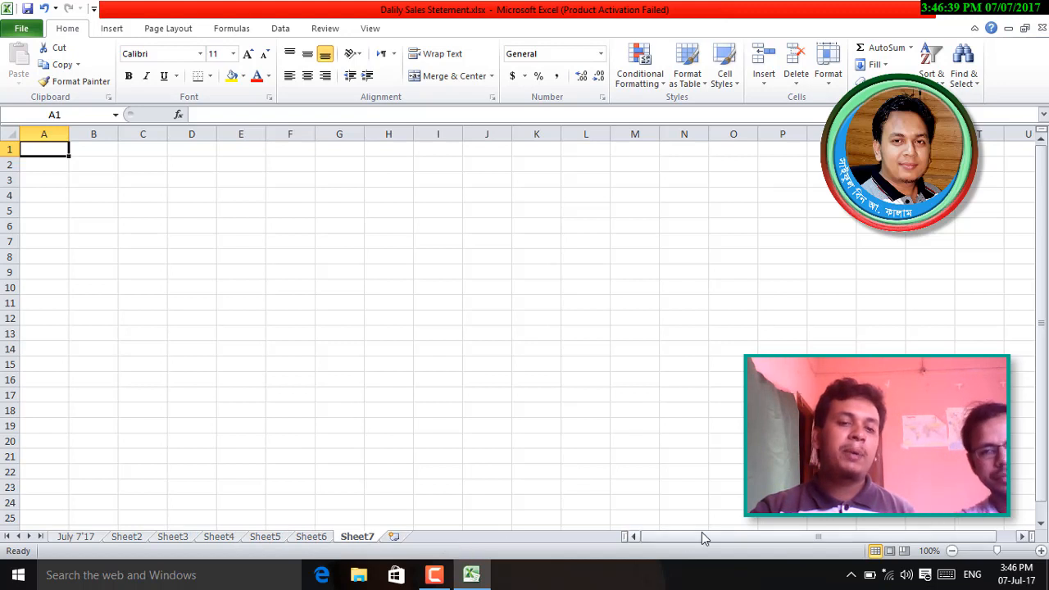
- Delete the added sheets Sheet7, Sheet6, Sheet5 and Sheet4
{"action": "right_click", "coordinate": [361, 542]}
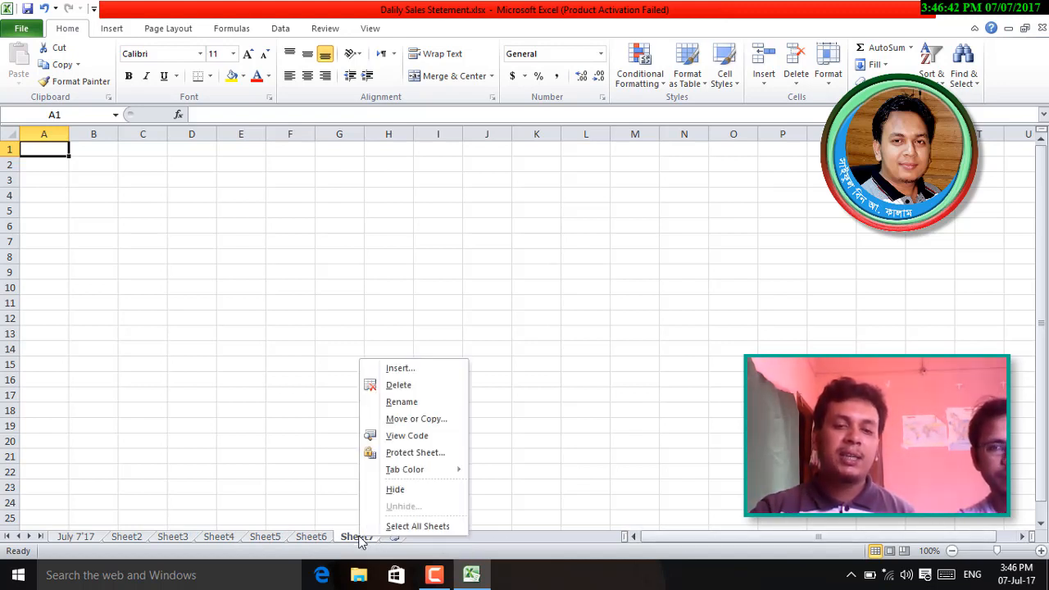
{"action": "left_click", "coordinate": [410, 391]}
{"action": "right_click", "coordinate": [311, 538]}
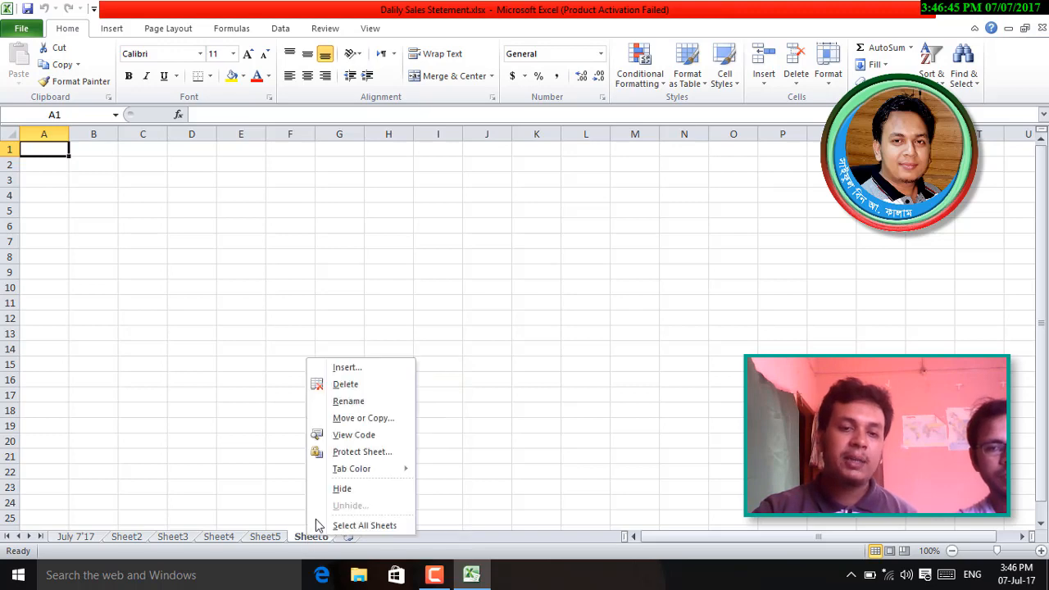
{"action": "left_click", "coordinate": [351, 385]}
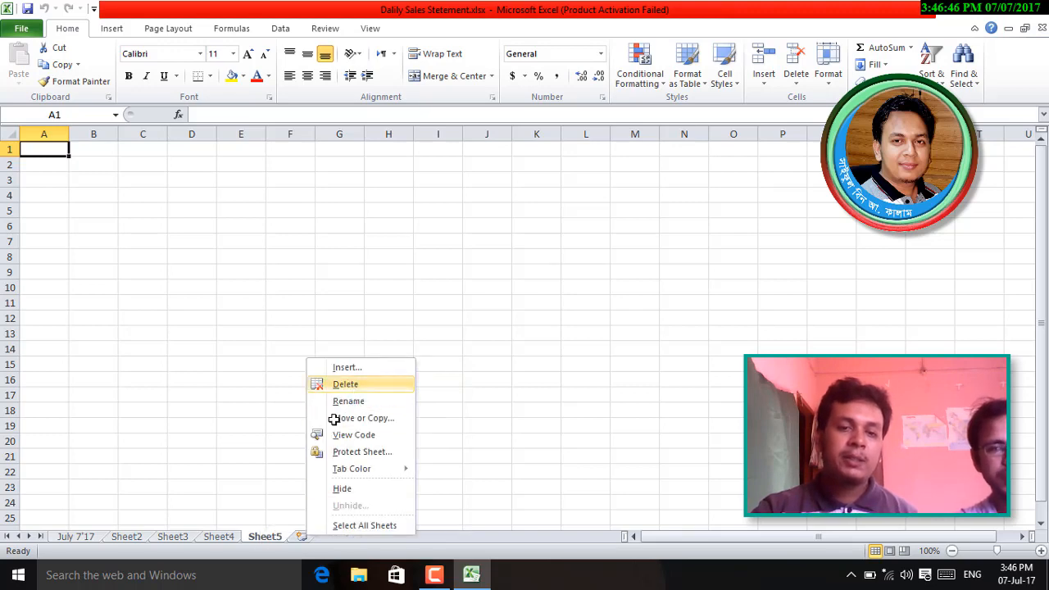
{"action": "right_click", "coordinate": [270, 541]}
{"action": "left_click", "coordinate": [329, 387]}
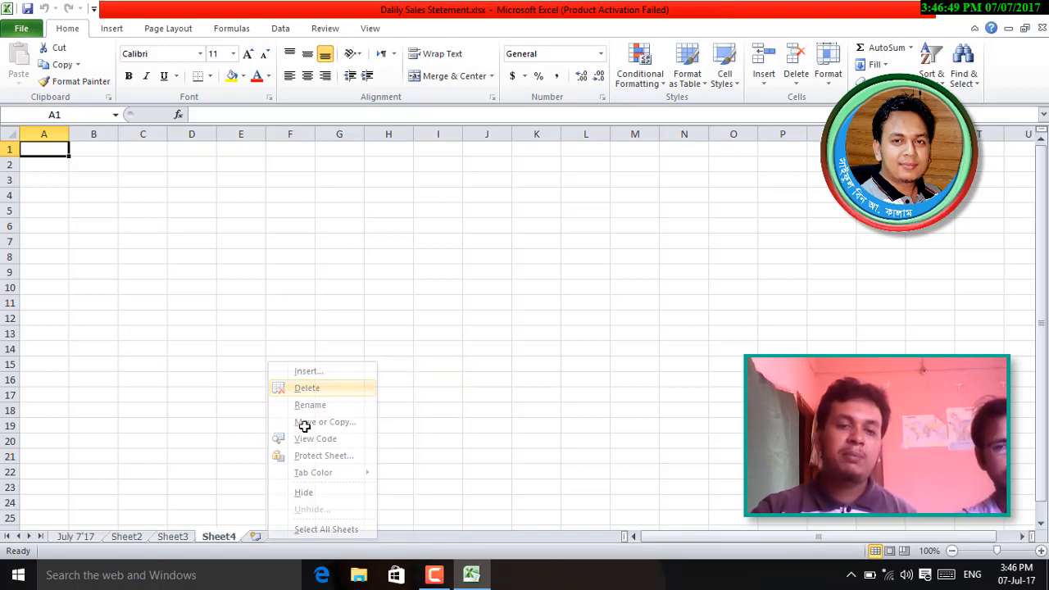
{"action": "right_click", "coordinate": [217, 537]}
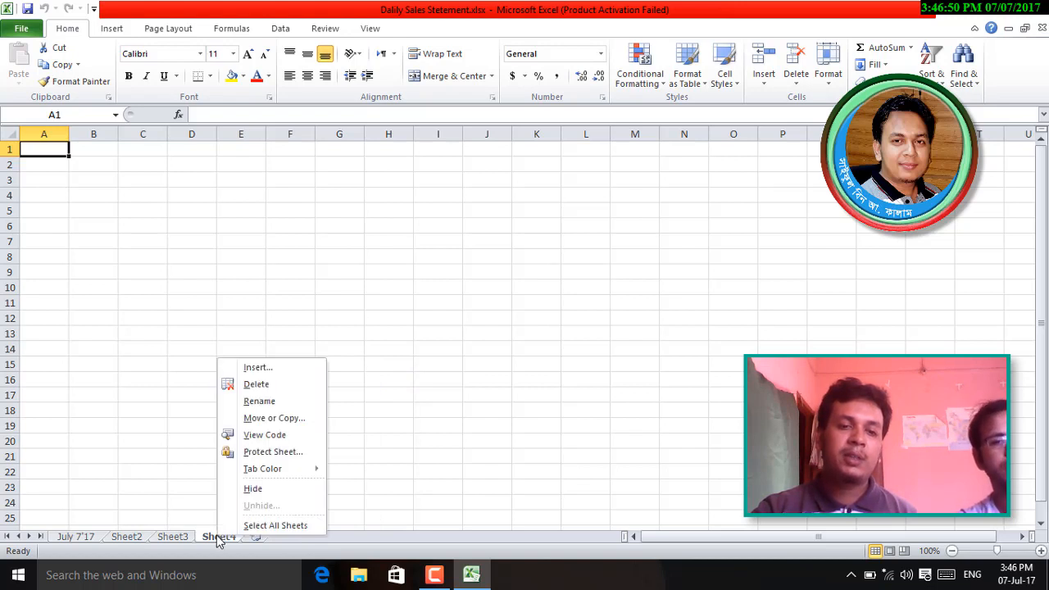
{"action": "left_click", "coordinate": [255, 384]}
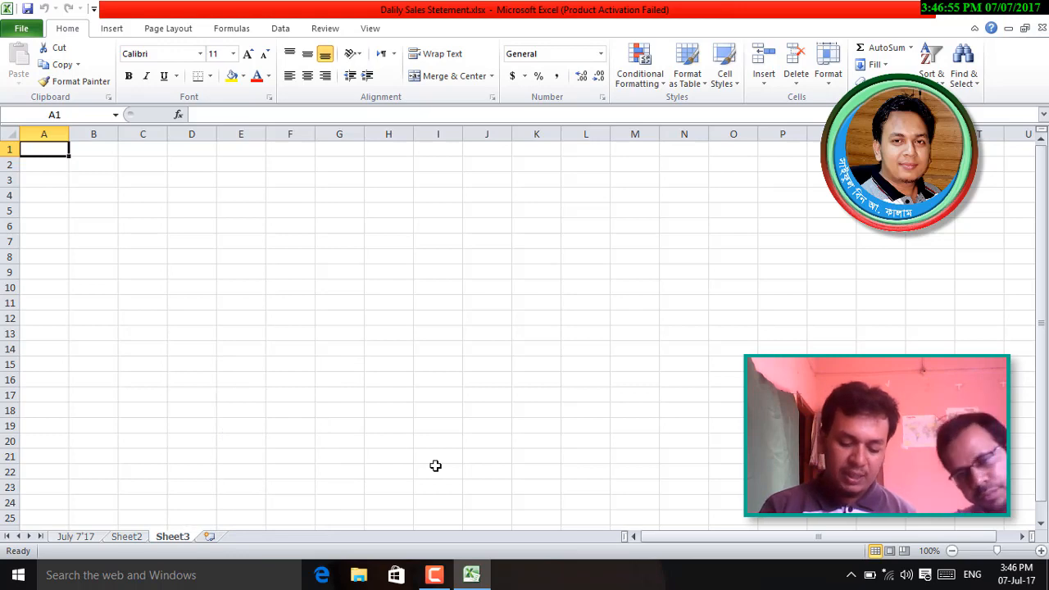
- Dismiss the function finder and insert several new worksheets with Shift+F11
{"action": "key", "text": "shift+F3"}
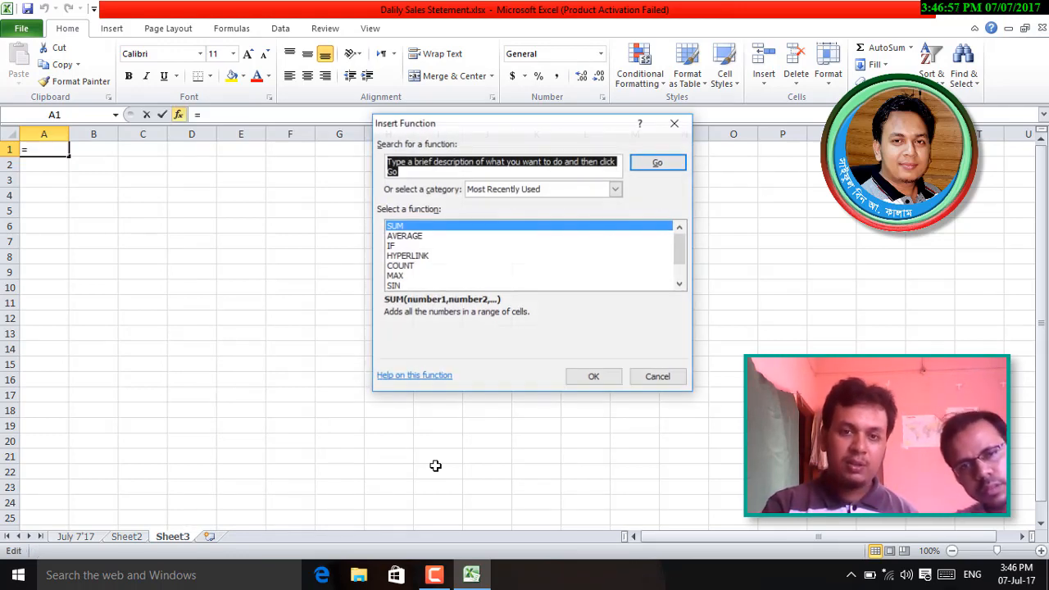
{"action": "key", "text": "Escape"}
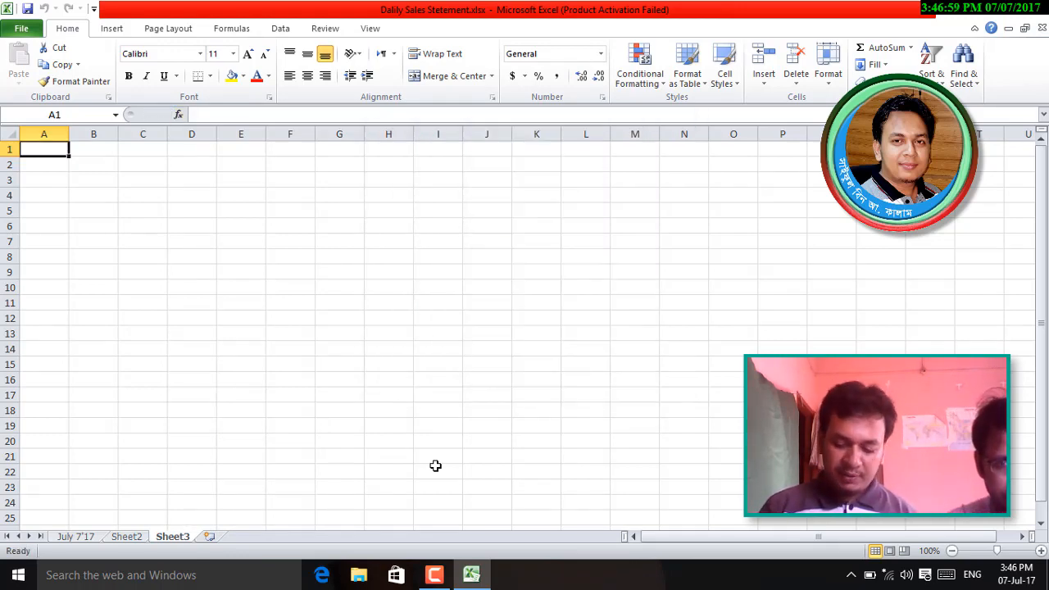
{"action": "key", "text": "shift+F11"}
{"action": "key", "text": "shift+F11"}
{"action": "key", "text": "shift+F11"}
{"action": "key", "text": "shift+F11"}
{"action": "key", "text": "shift+F11"}
{"action": "key", "text": "shift+F11"}
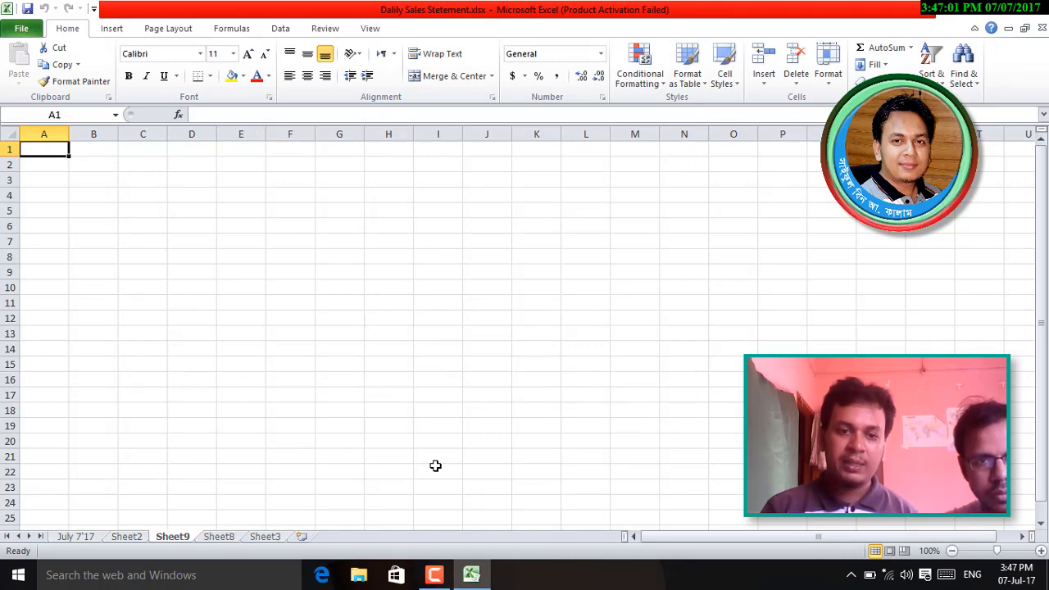
{"action": "key", "text": "shift+F11"}
{"action": "key", "text": "shift+F11"}
{"action": "key", "text": "shift+F11"}
{"action": "key", "text": "shift+F11"}
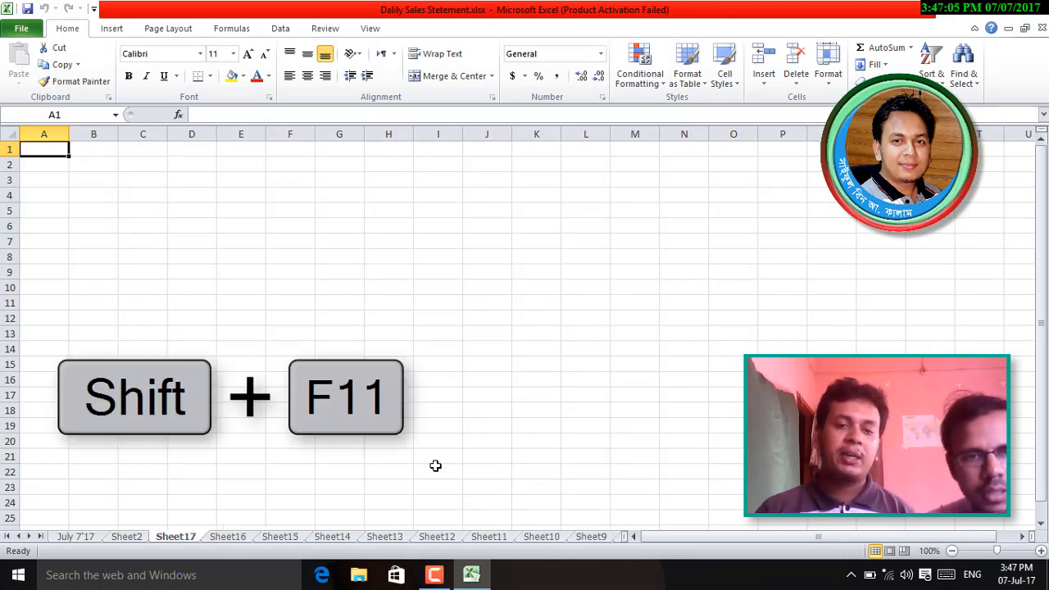
- Delete Sheet8, Sheet9, Sheet3 and Sheet10, returning to Sheet2
{"action": "right_click", "coordinate": [596, 537]}
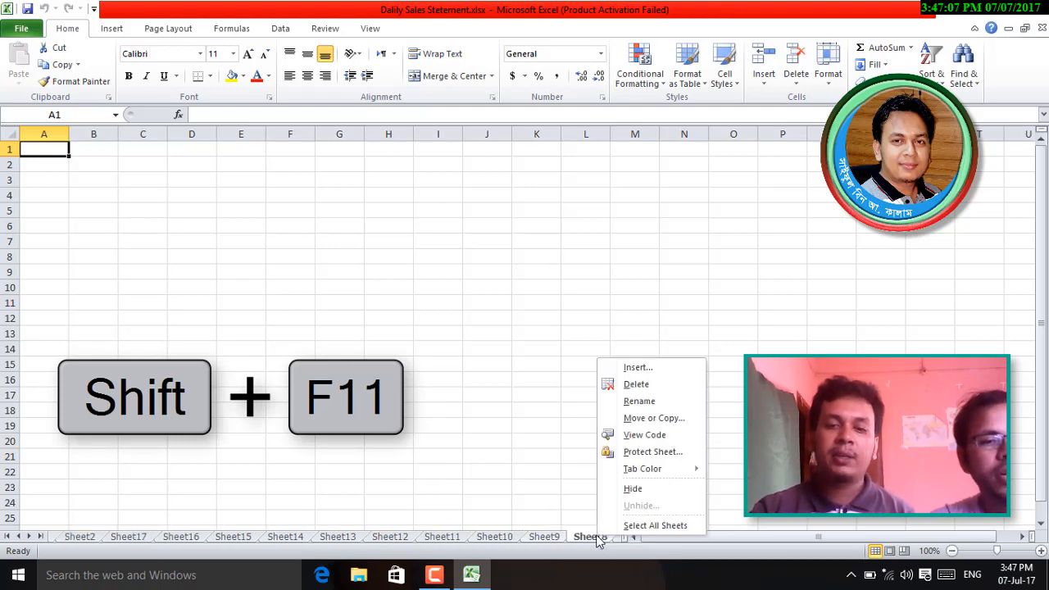
{"action": "left_click", "coordinate": [654, 385]}
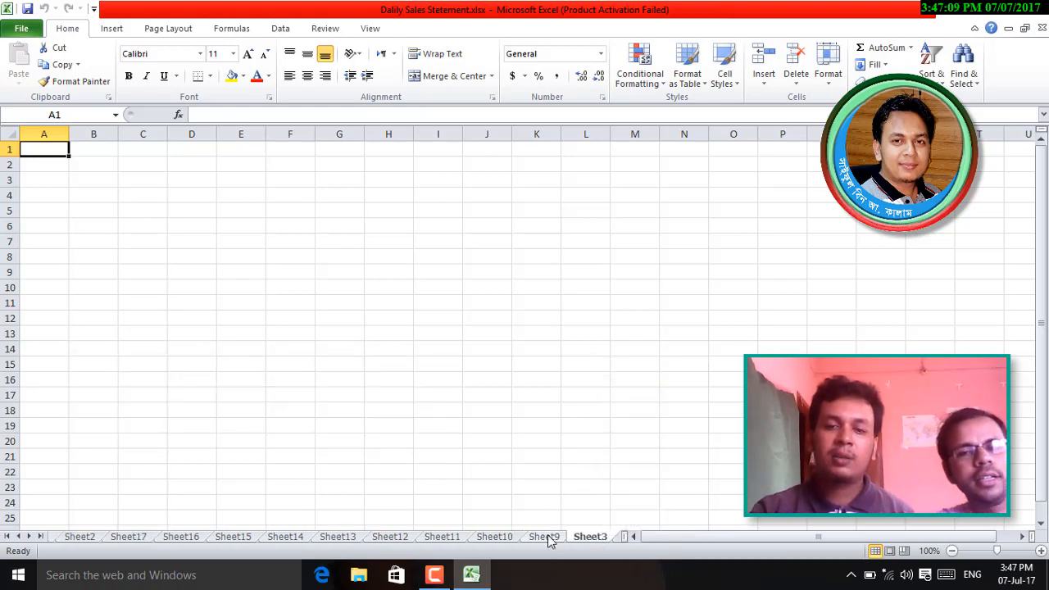
{"action": "right_click", "coordinate": [545, 537]}
{"action": "left_click", "coordinate": [598, 386]}
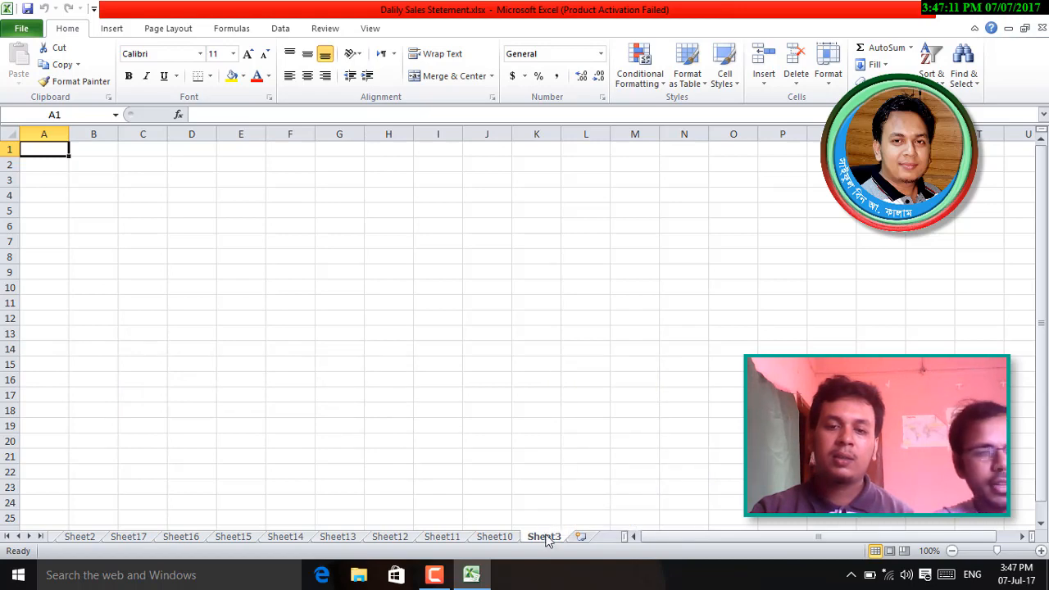
{"action": "right_click", "coordinate": [544, 537]}
{"action": "left_click", "coordinate": [590, 392]}
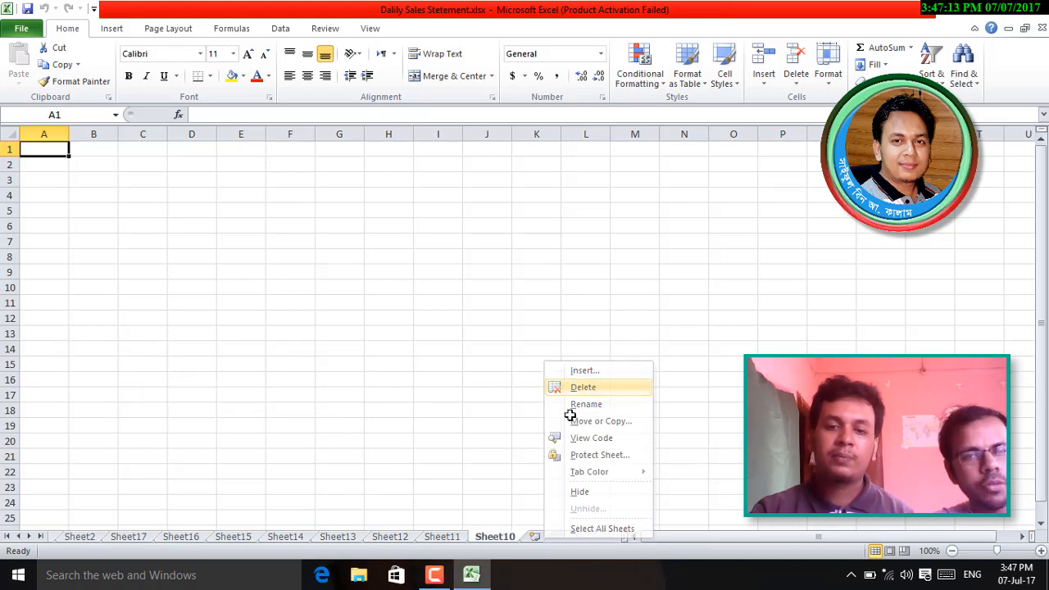
{"action": "right_click", "coordinate": [495, 537]}
{"action": "left_click", "coordinate": [533, 388]}
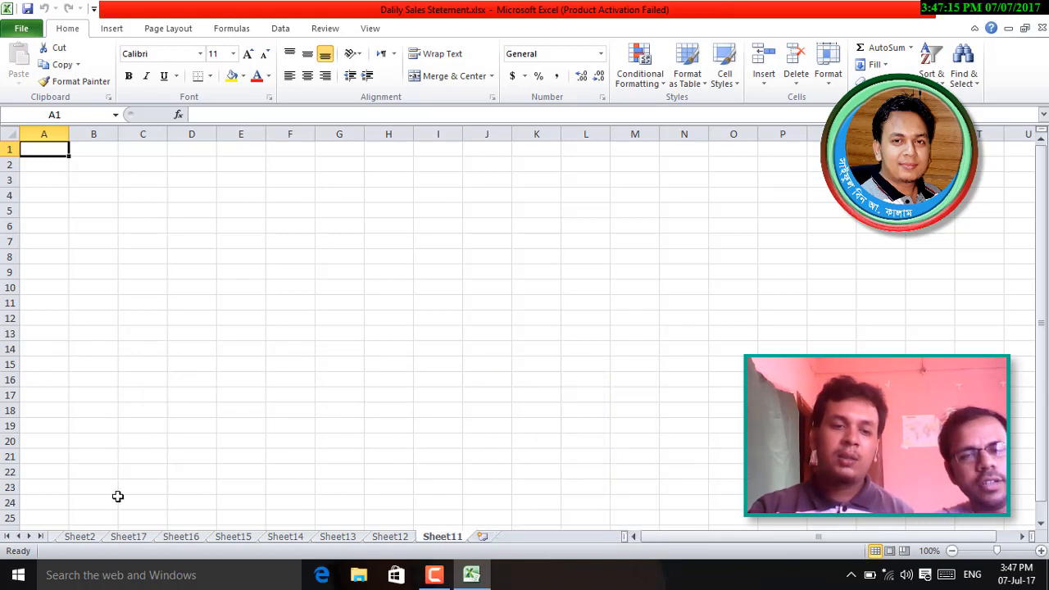
{"action": "left_click", "coordinate": [81, 538]}
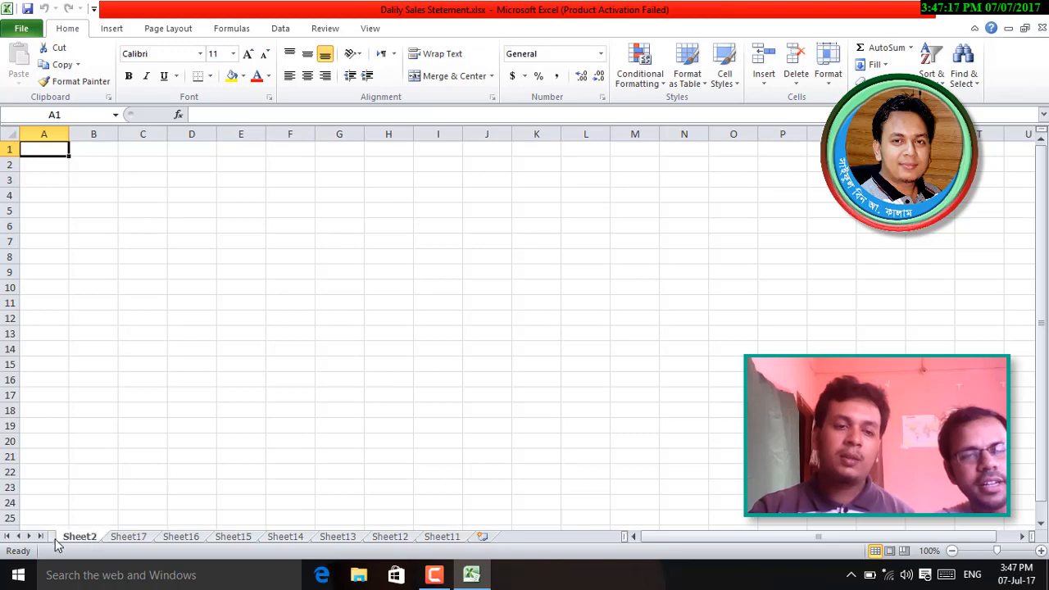
{"action": "left_click", "coordinate": [7, 537]}
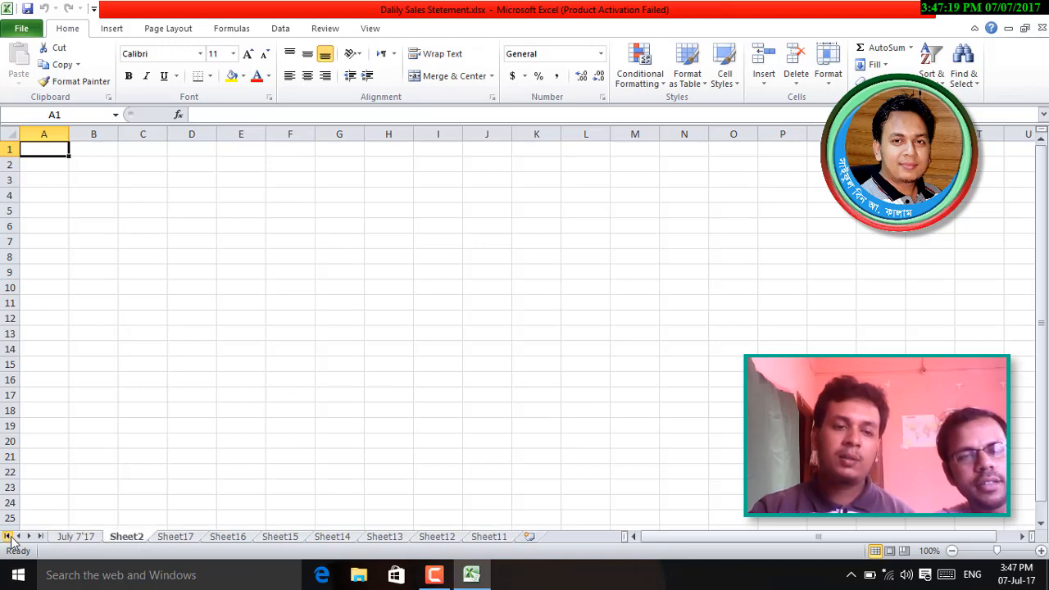
- On the July 7'17 sheet, clear the sample sales entries from Time to Rate
{"action": "left_click", "coordinate": [76, 537]}
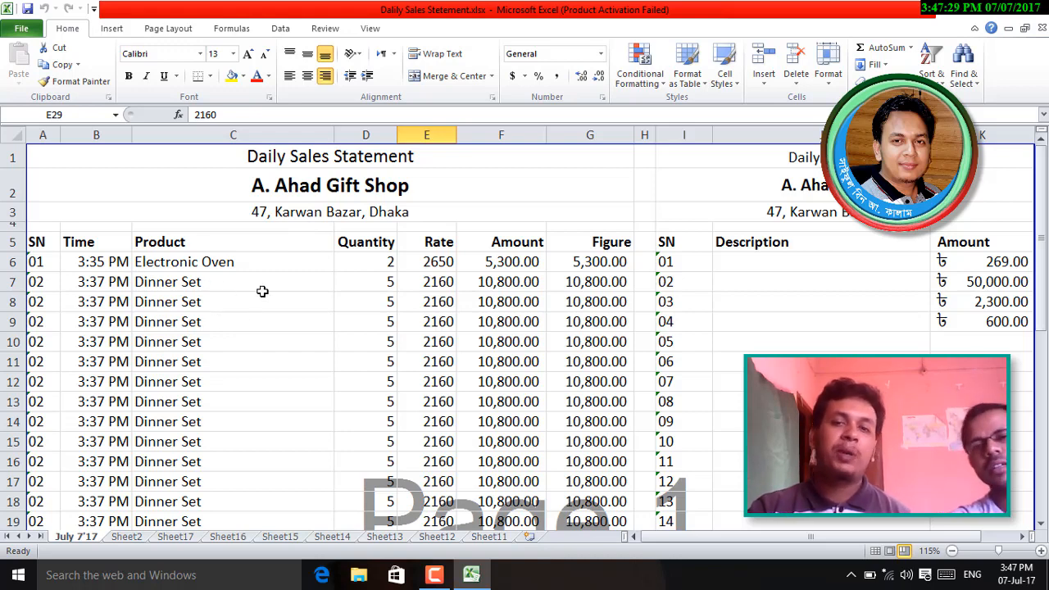
{"action": "left_click", "coordinate": [96, 266]}
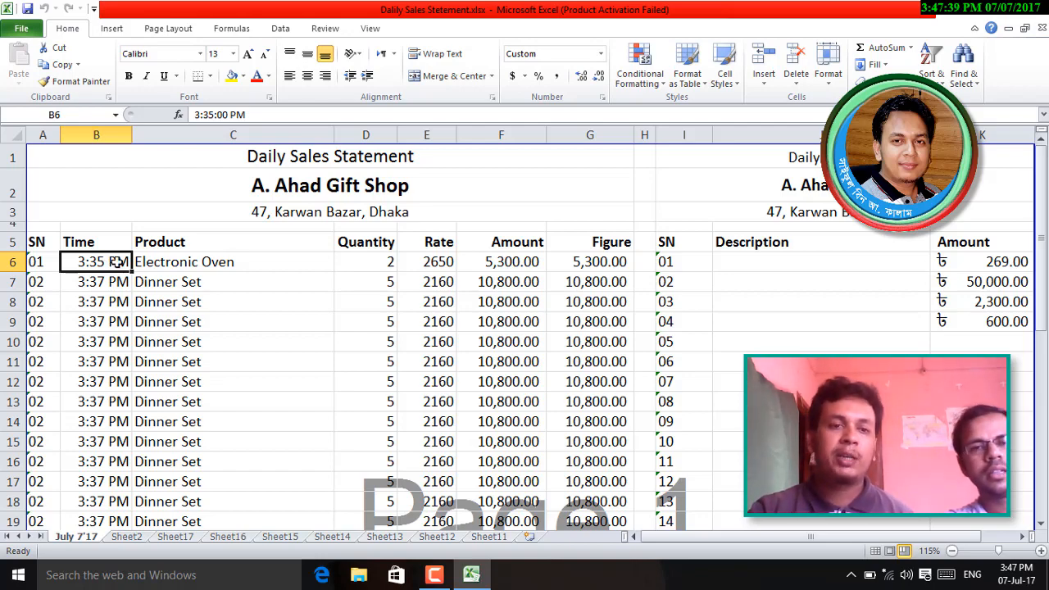
{"action": "left_click_drag", "start_coordinate": [117, 261], "coordinate": [398, 415]}
{"action": "key", "text": "Delete"}
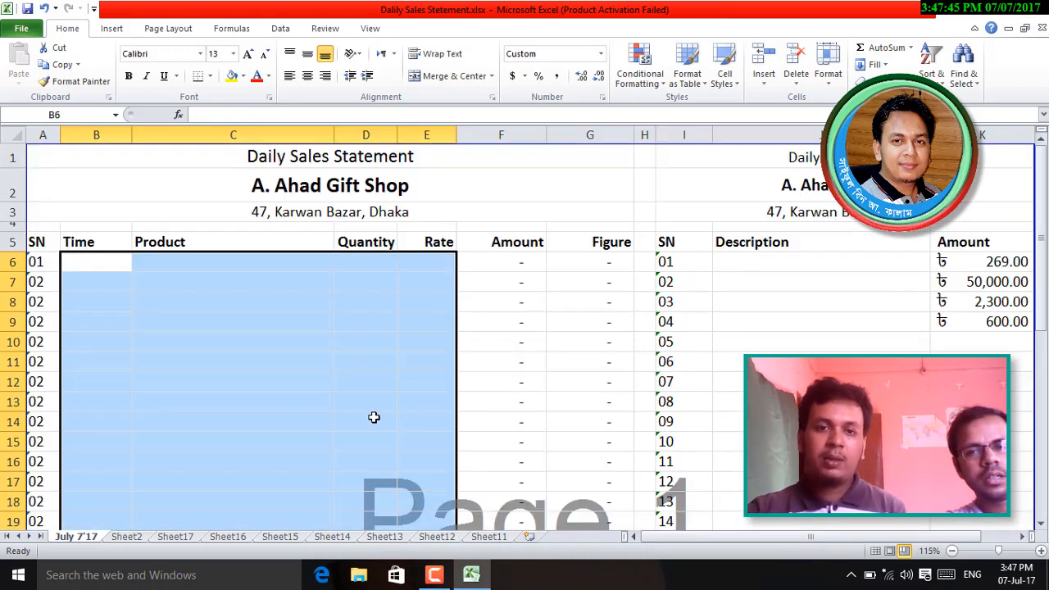
{"action": "left_click", "coordinate": [374, 417]}
- Clear the four expense amounts in K6:K9
{"action": "left_click", "coordinate": [954, 261]}
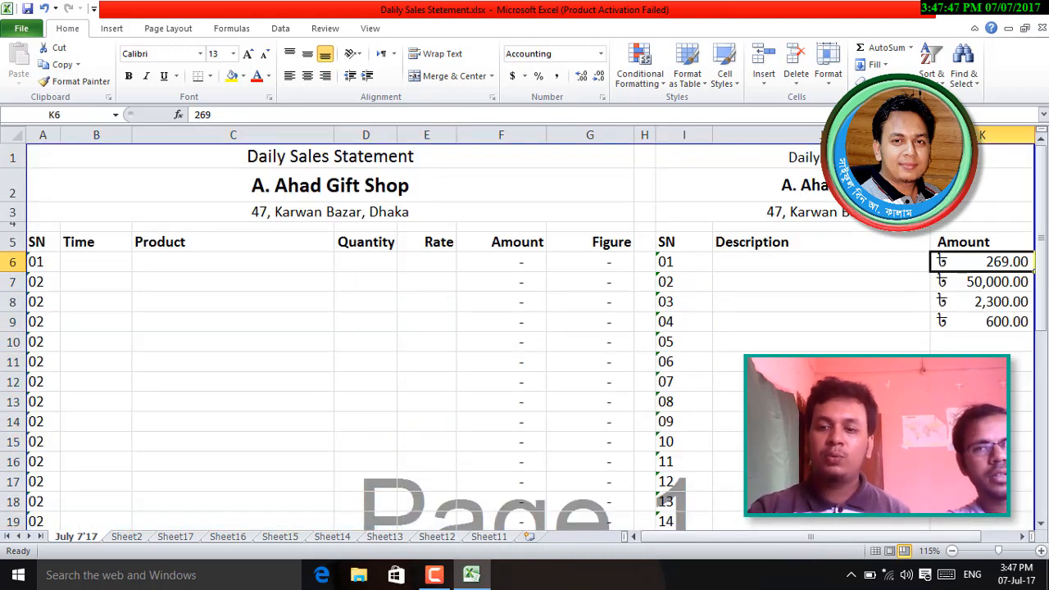
{"action": "left_click_drag", "start_coordinate": [789, 537], "coordinate": [821, 538]}
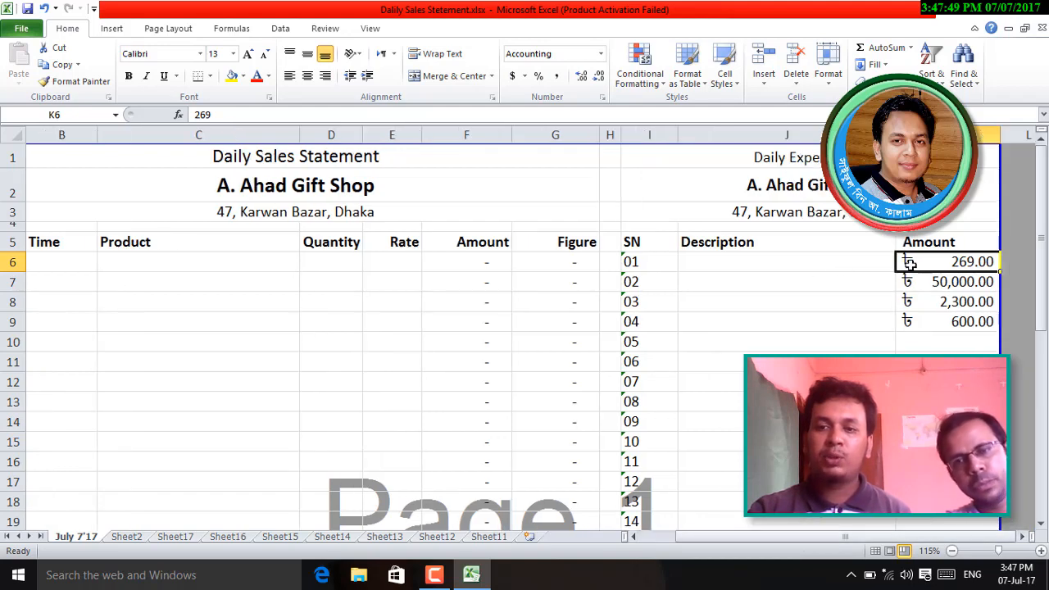
{"action": "left_click_drag", "start_coordinate": [910, 262], "coordinate": [948, 321]}
{"action": "key", "text": "Delete"}
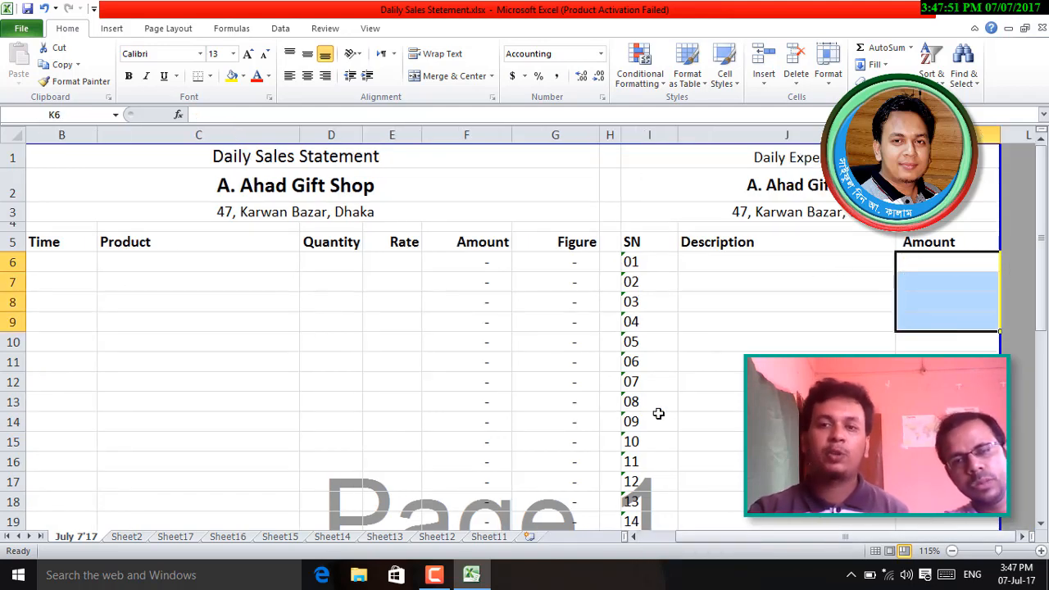
- Select the expense table, the sales table, then the statement area from the title down
{"action": "left_click", "coordinate": [689, 421]}
{"action": "key", "text": "ctrl+a"}
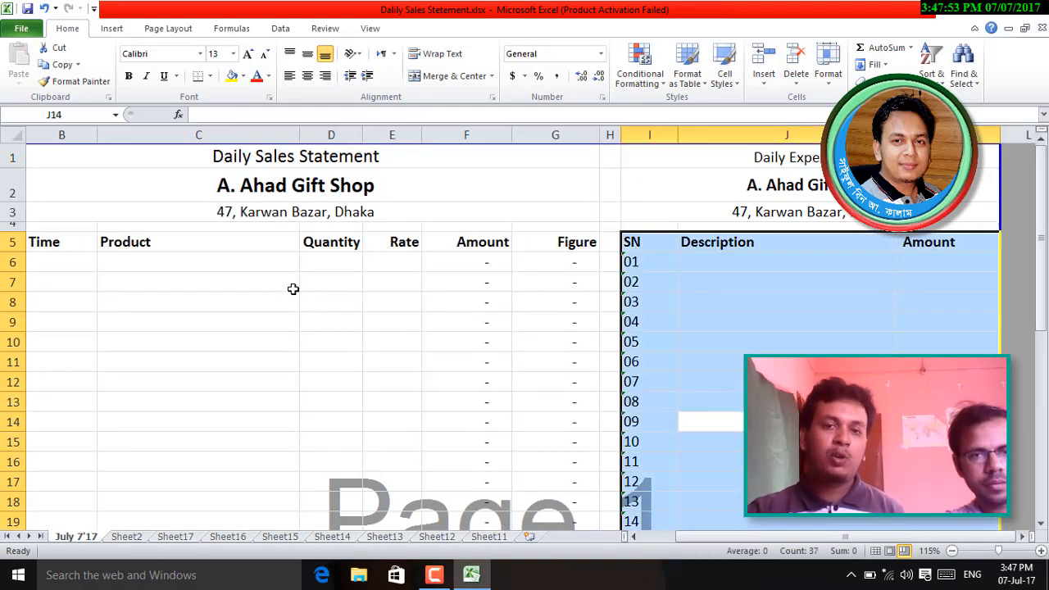
{"action": "left_click", "coordinate": [394, 301]}
{"action": "key", "text": "ctrl+a"}
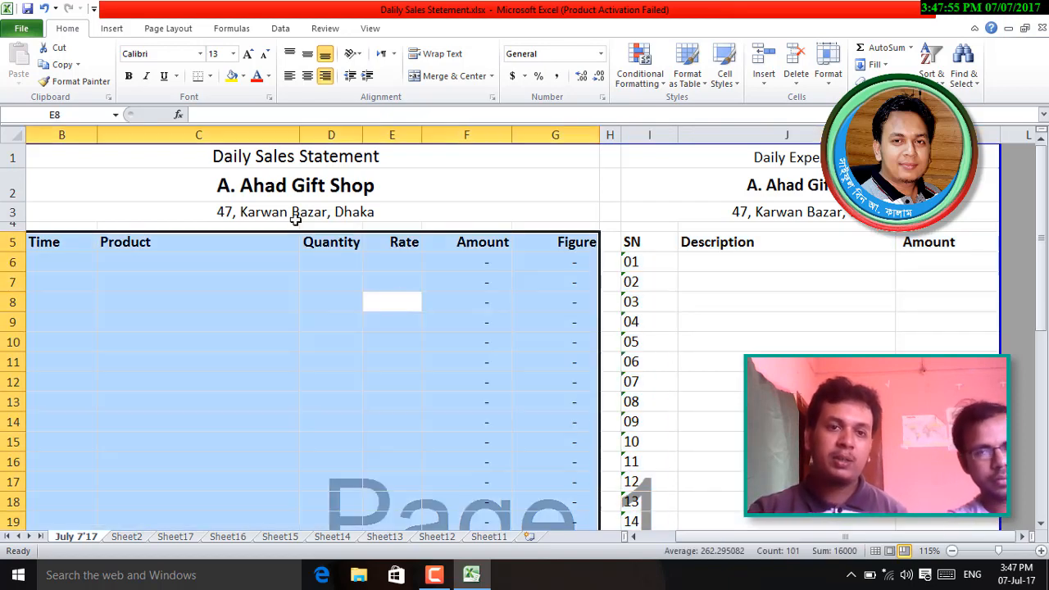
{"action": "left_click", "coordinate": [57, 167]}
{"action": "left_click_drag", "start_coordinate": [56, 159], "coordinate": [992, 372]}
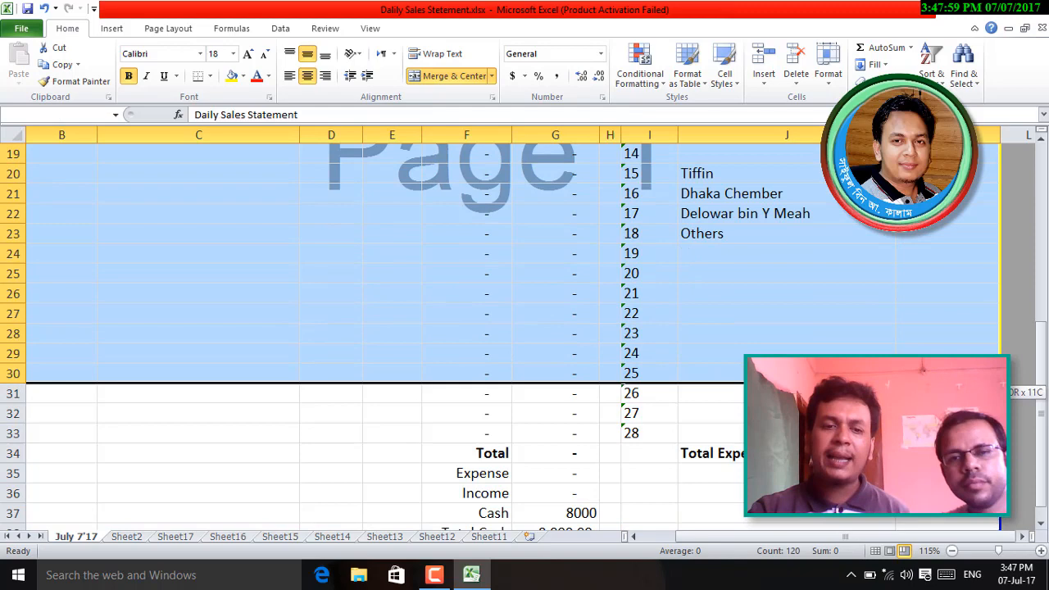
- Delete the blank sheets Sheet2, Sheet17, Sheet16 and Sheet15
{"action": "left_click", "coordinate": [125, 537]}
{"action": "right_click", "coordinate": [125, 537]}
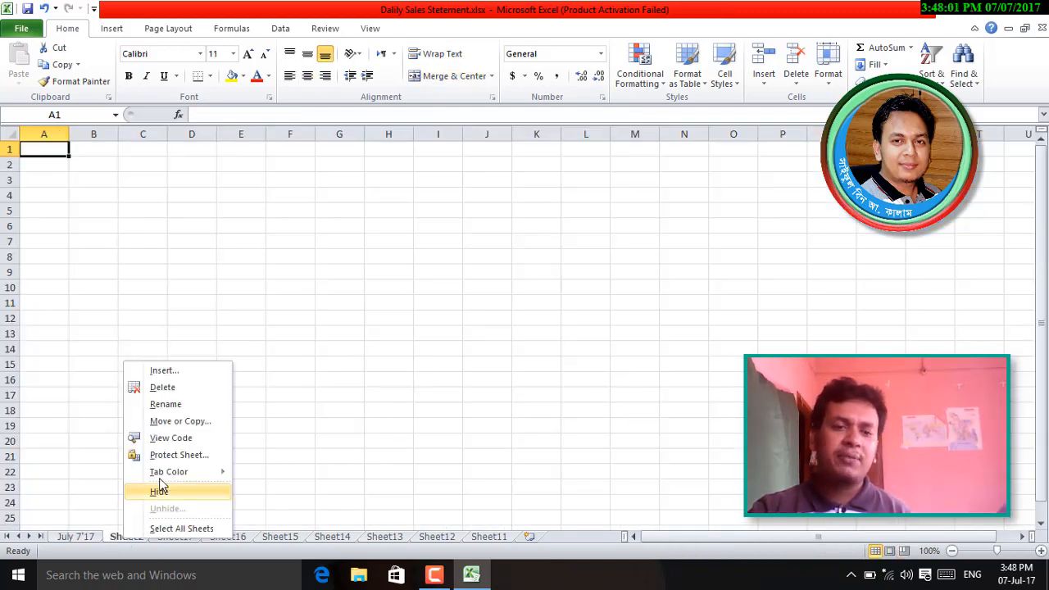
{"action": "left_click", "coordinate": [163, 389]}
{"action": "right_click", "coordinate": [133, 536]}
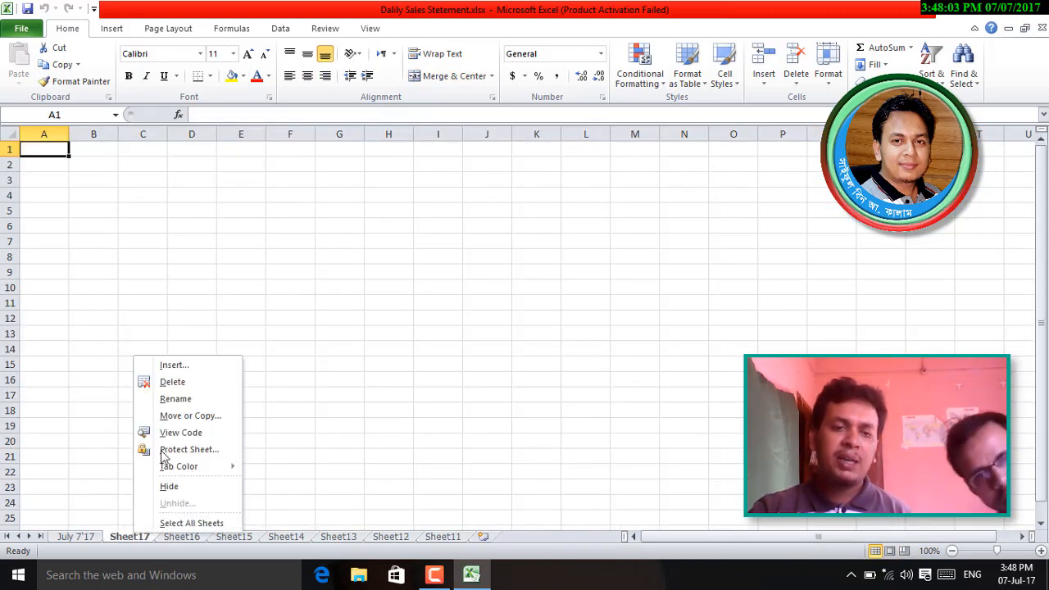
{"action": "left_click", "coordinate": [172, 382]}
{"action": "right_click", "coordinate": [129, 536]}
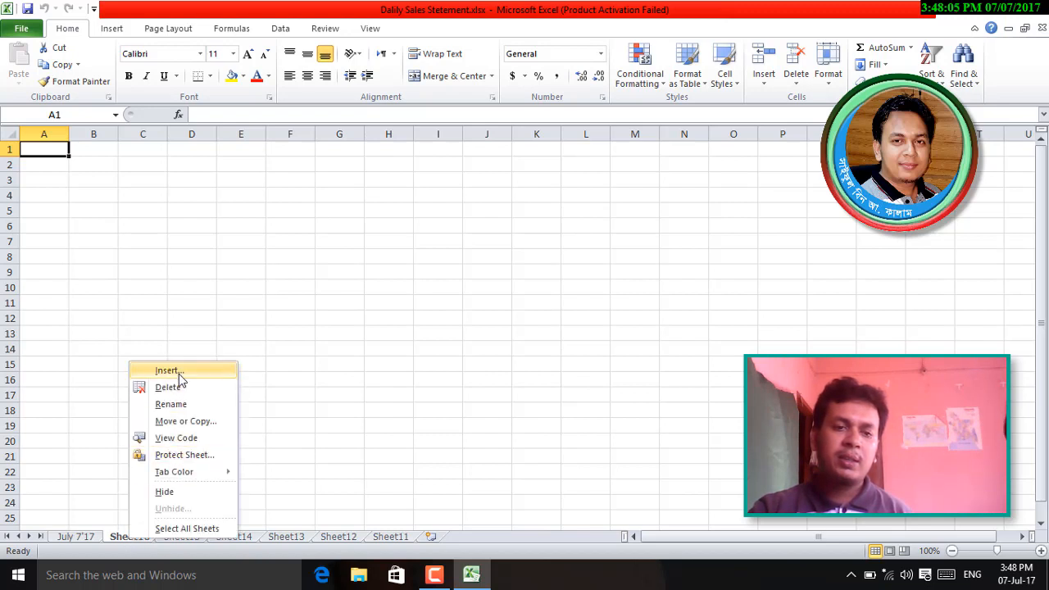
{"action": "left_click", "coordinate": [172, 387]}
{"action": "right_click", "coordinate": [133, 536]}
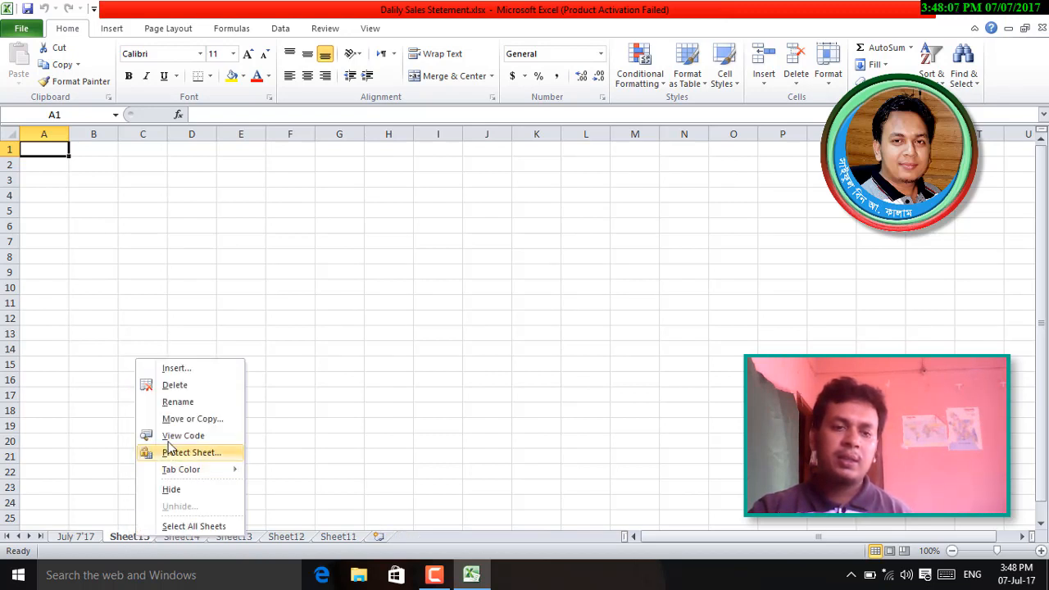
{"action": "left_click", "coordinate": [179, 387]}
- Delete Sheet14 through Sheet11 so only July 7'17 remains
{"action": "right_click", "coordinate": [138, 536]}
{"action": "left_click", "coordinate": [181, 387]}
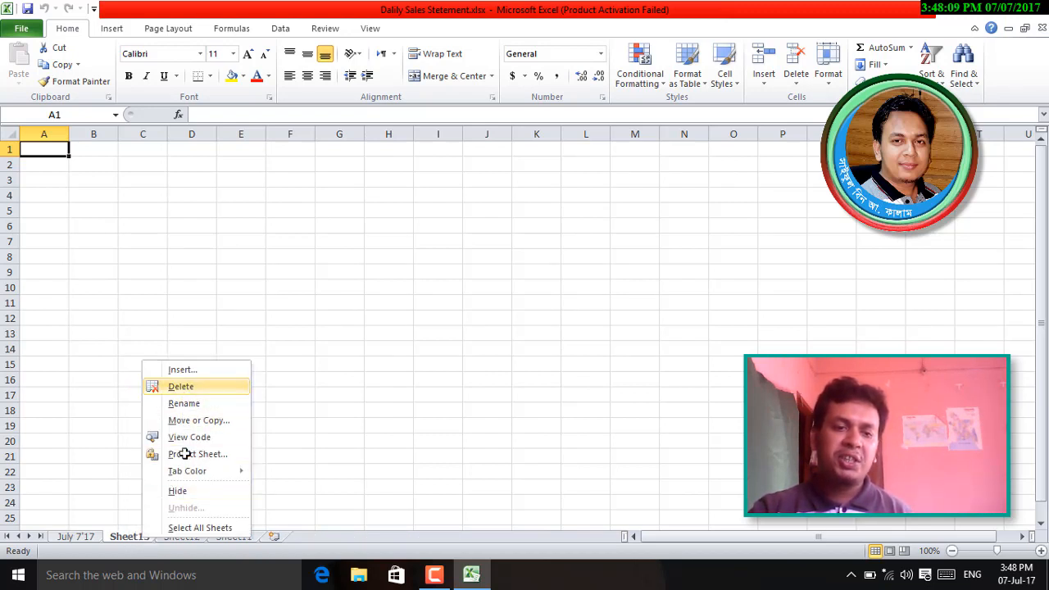
{"action": "right_click", "coordinate": [132, 536]}
{"action": "left_click", "coordinate": [168, 387]}
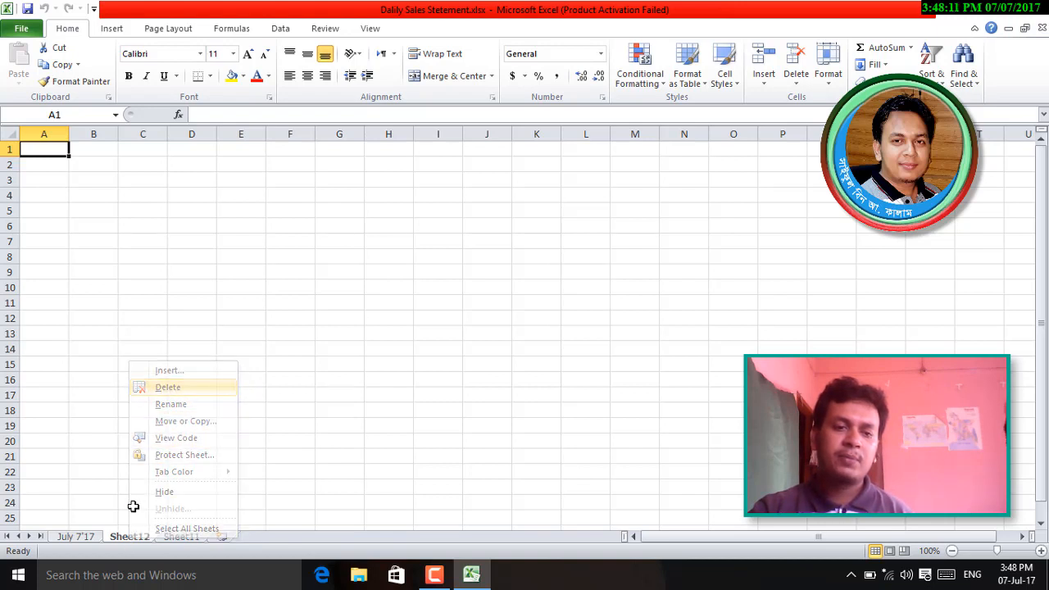
{"action": "right_click", "coordinate": [129, 536]}
{"action": "left_click", "coordinate": [139, 387]}
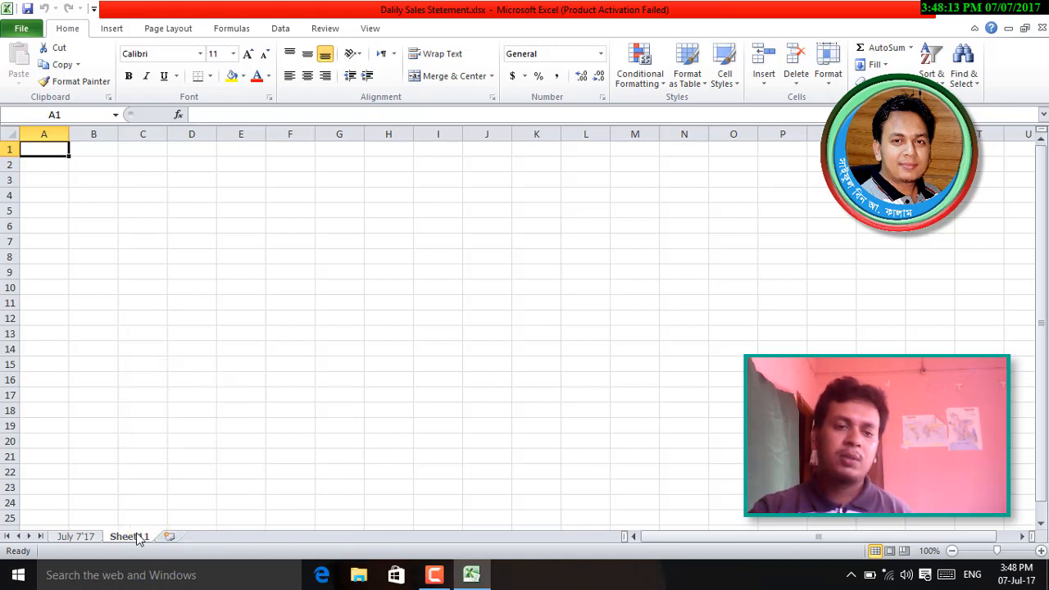
{"action": "right_click", "coordinate": [138, 536]}
{"action": "left_click", "coordinate": [173, 387]}
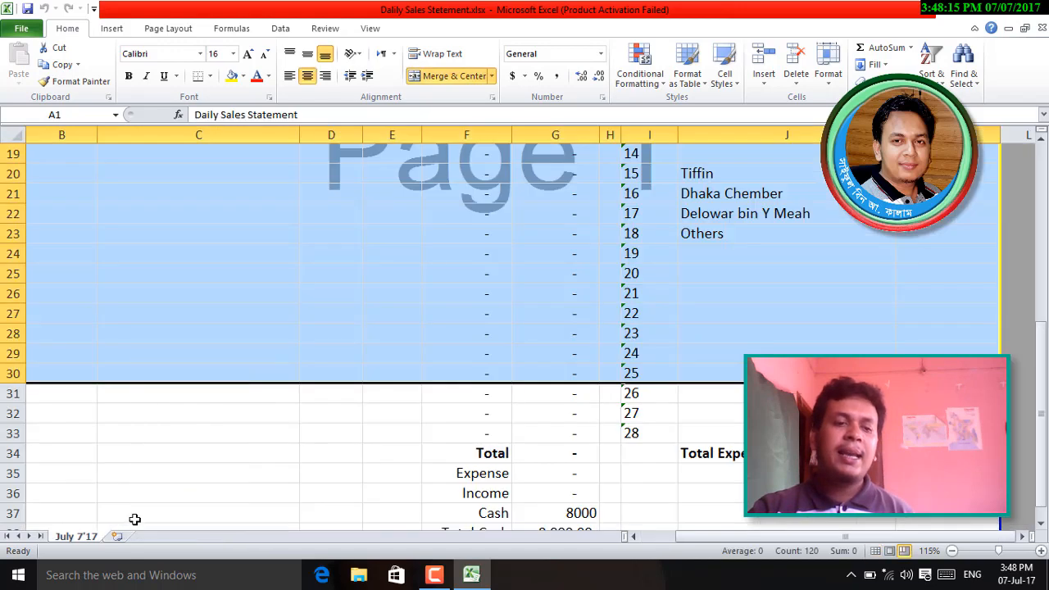
{"action": "left_click", "coordinate": [183, 480]}
{"action": "scroll", "coordinate": [427, 424], "scroll_direction": "up", "scroll_amount": 6}
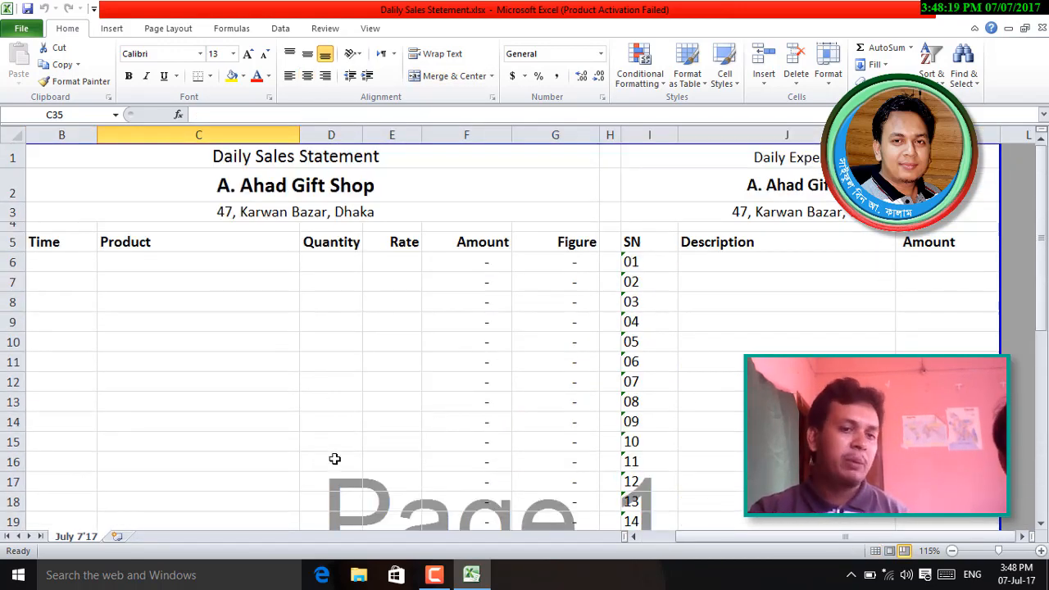
- Duplicate July 7'17 via Move or Copy with Create a copy, producing July 7'17 (2)
{"action": "right_click", "coordinate": [82, 539]}
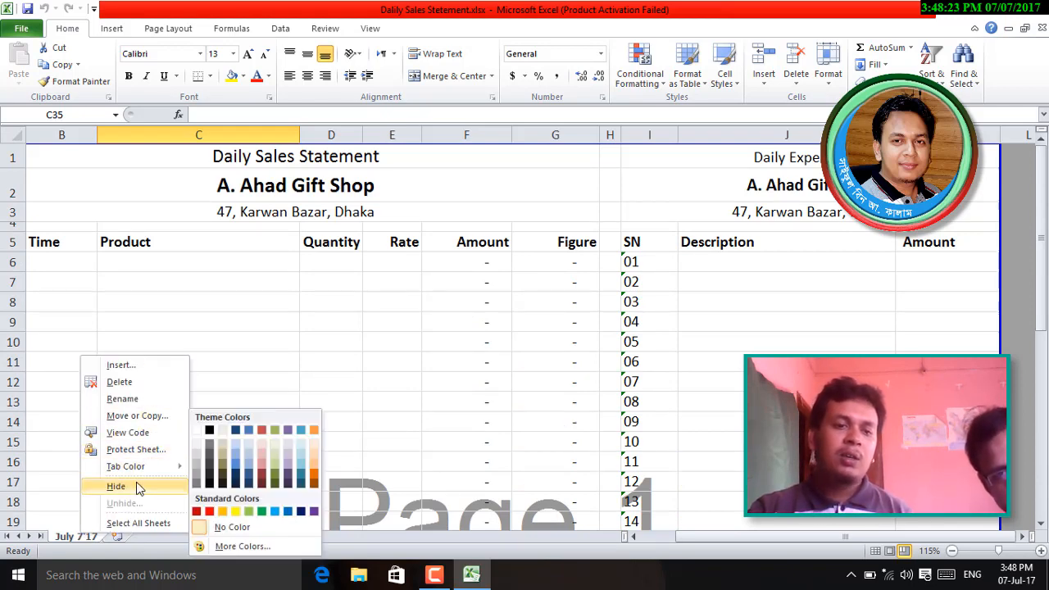
{"action": "left_click", "coordinate": [151, 416]}
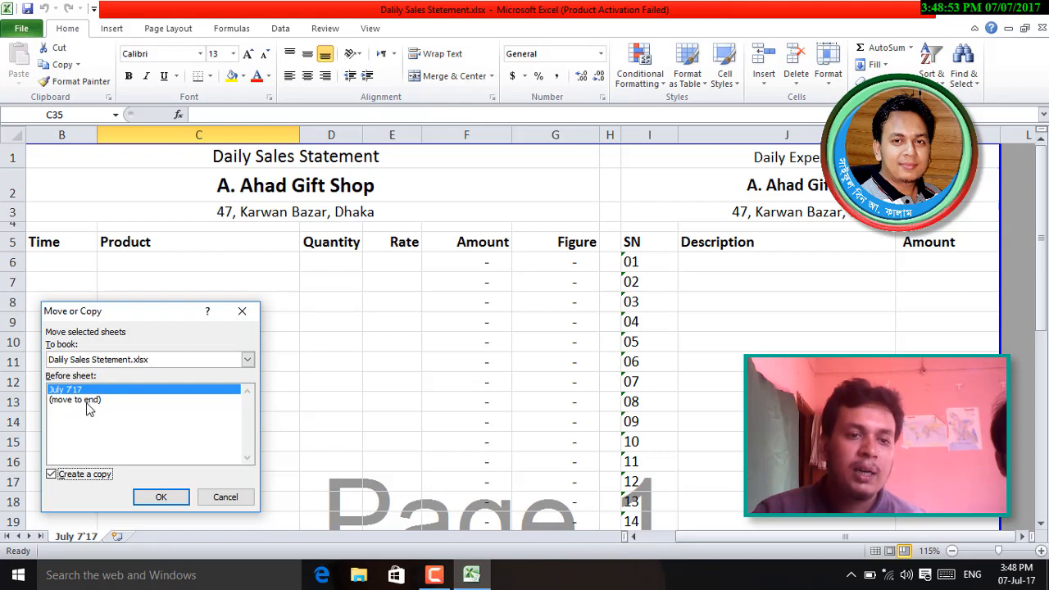
{"action": "left_click", "coordinate": [162, 497]}
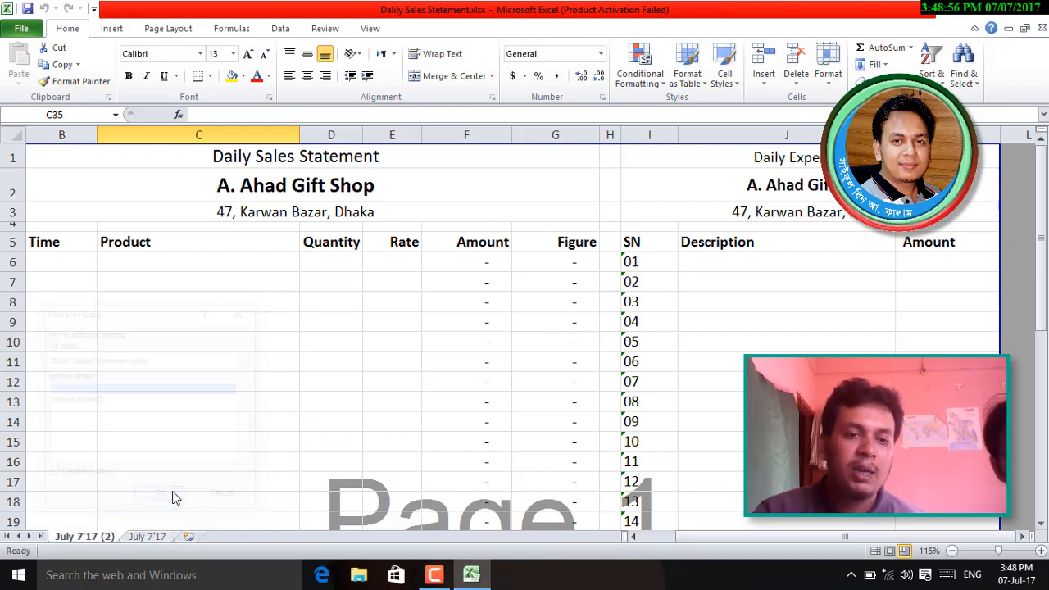
{"action": "double_click", "coordinate": [93, 538]}
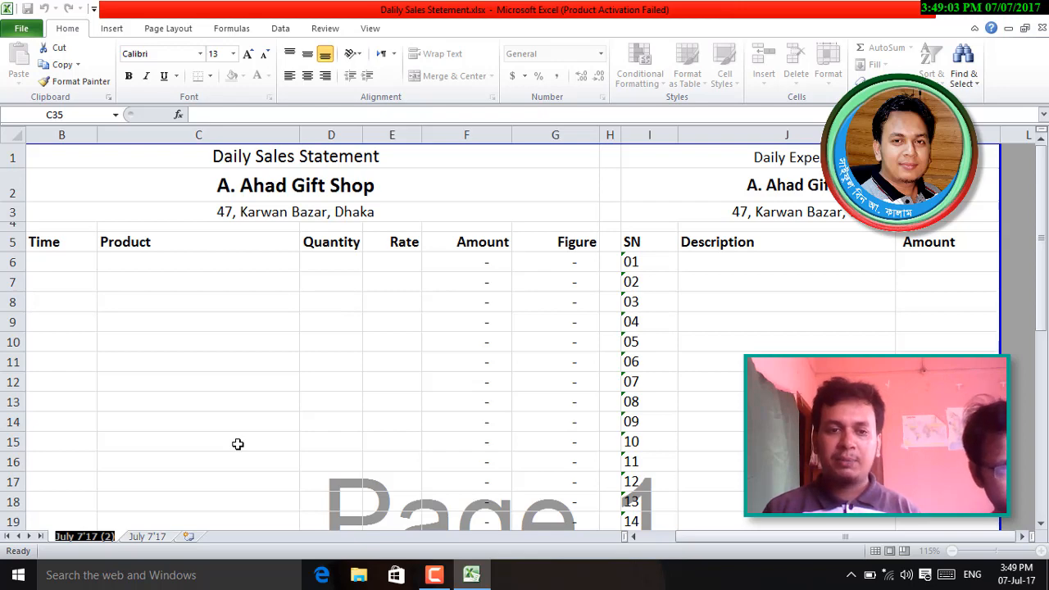
- Name the copied sheet Next
{"action": "type", "text": "Next"}
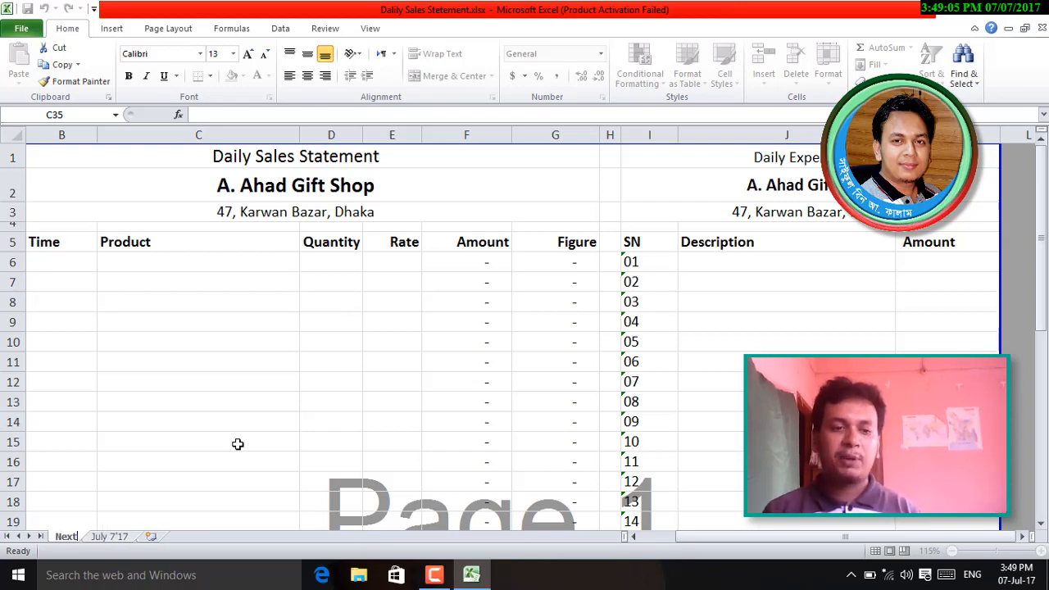
{"action": "key", "text": "Return"}
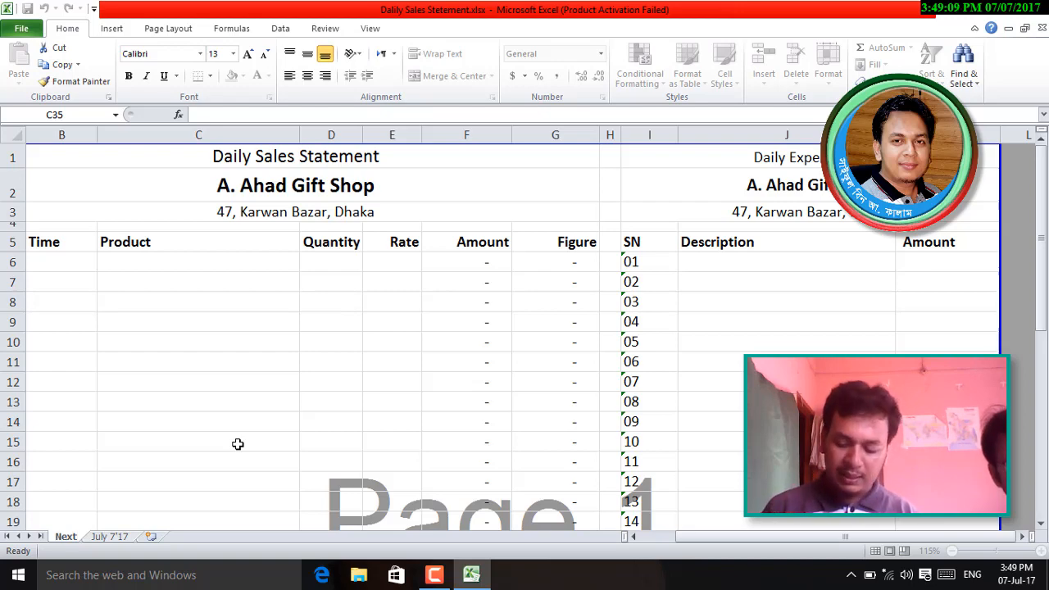
{"action": "key", "text": "Return"}
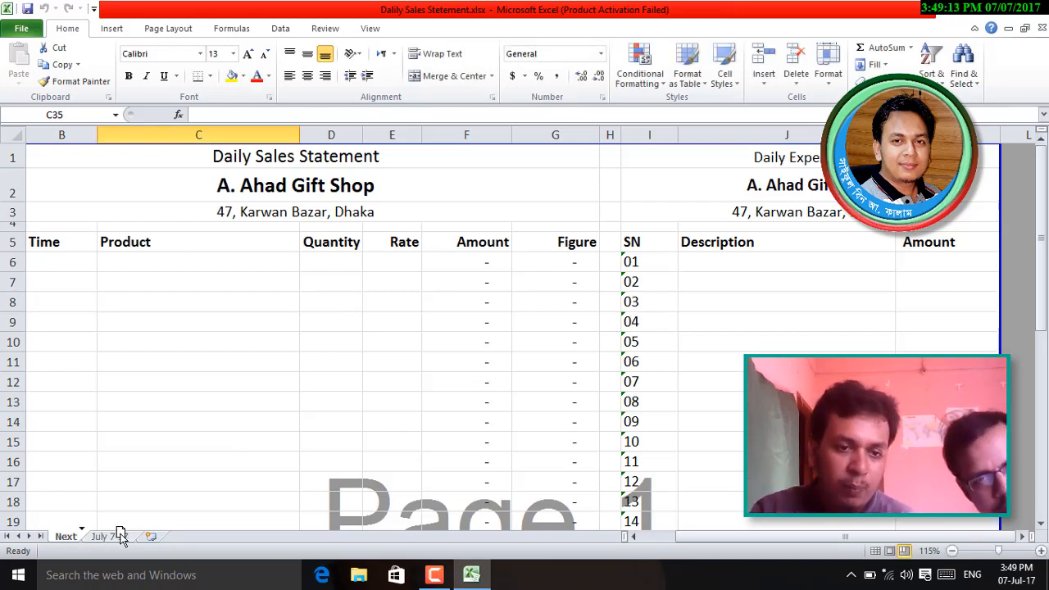
- Move July 7'17 in front of Next and compare the two sheets
{"action": "left_click", "coordinate": [106, 538]}
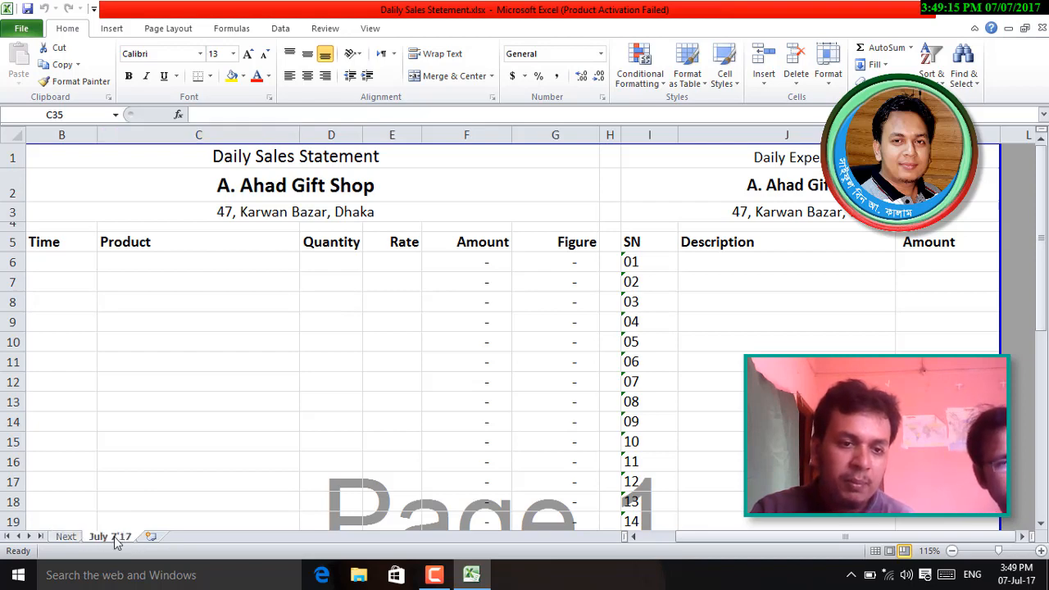
{"action": "left_click_drag", "start_coordinate": [45, 541], "coordinate": [41, 537]}
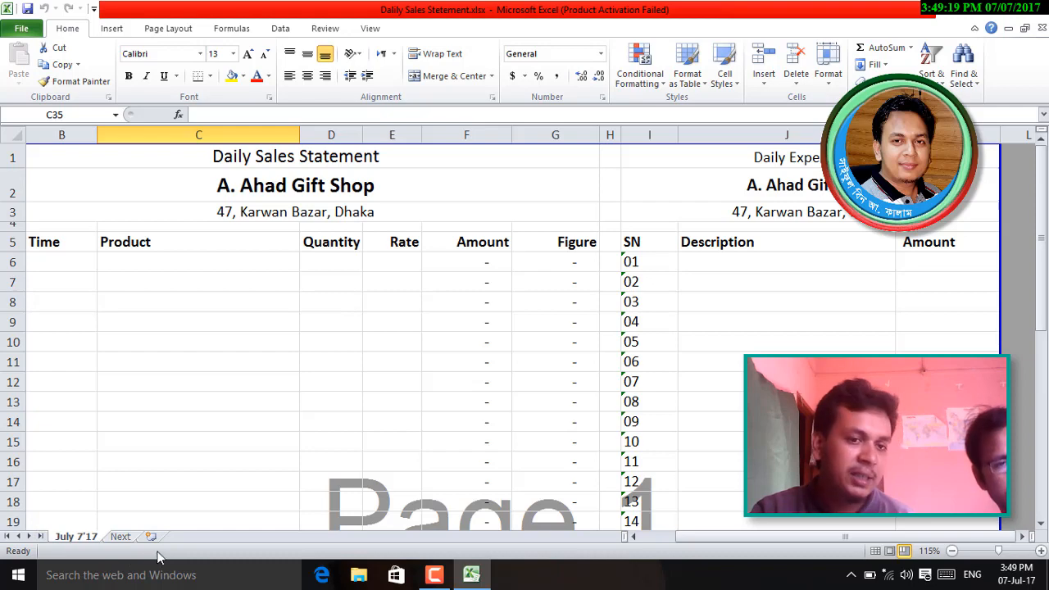
{"action": "left_click", "coordinate": [123, 538]}
{"action": "left_click", "coordinate": [86, 539]}
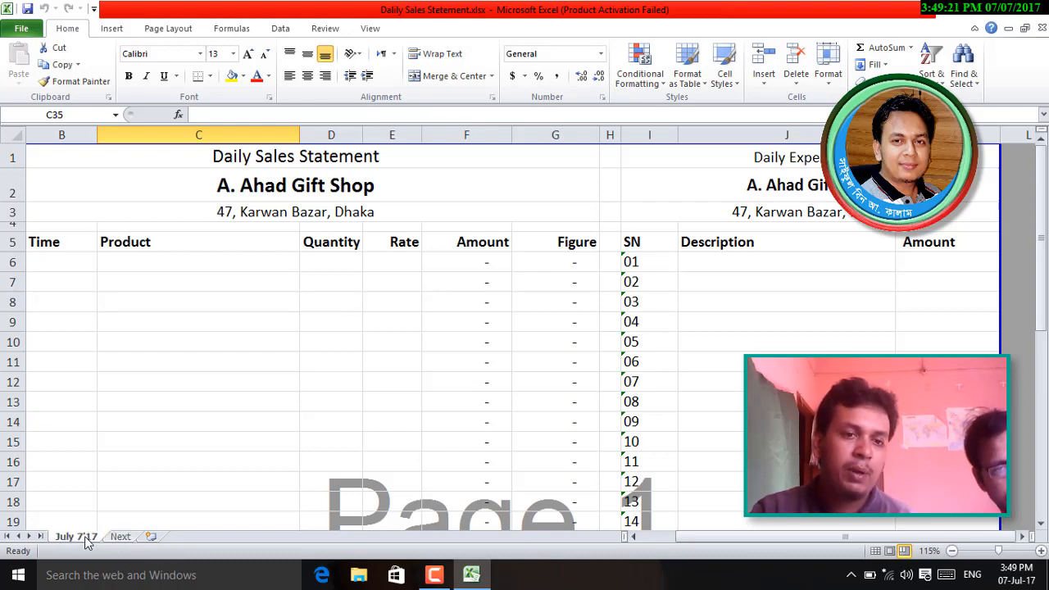
{"action": "left_click", "coordinate": [125, 537]}
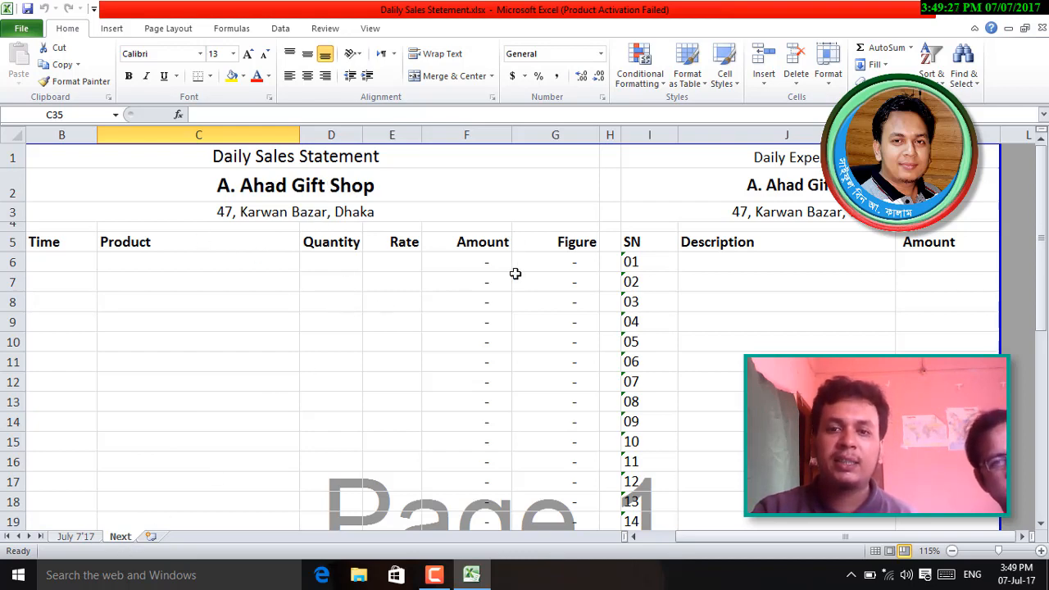
{"action": "left_click", "coordinate": [78, 538]}
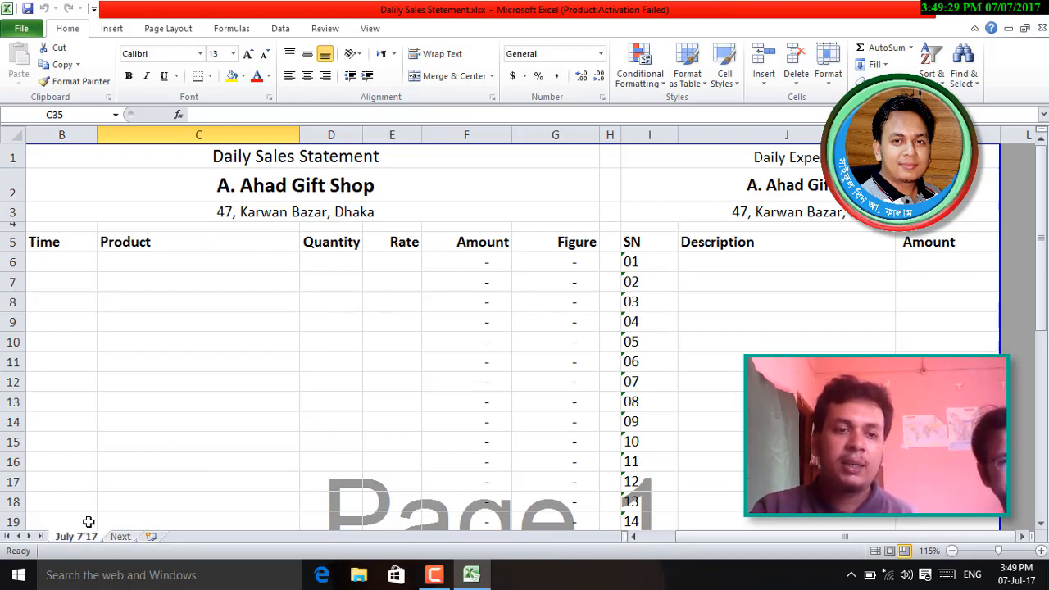
- Enter 'Item' in C6 and fill it down the Product column to C16
{"action": "left_click", "coordinate": [166, 263]}
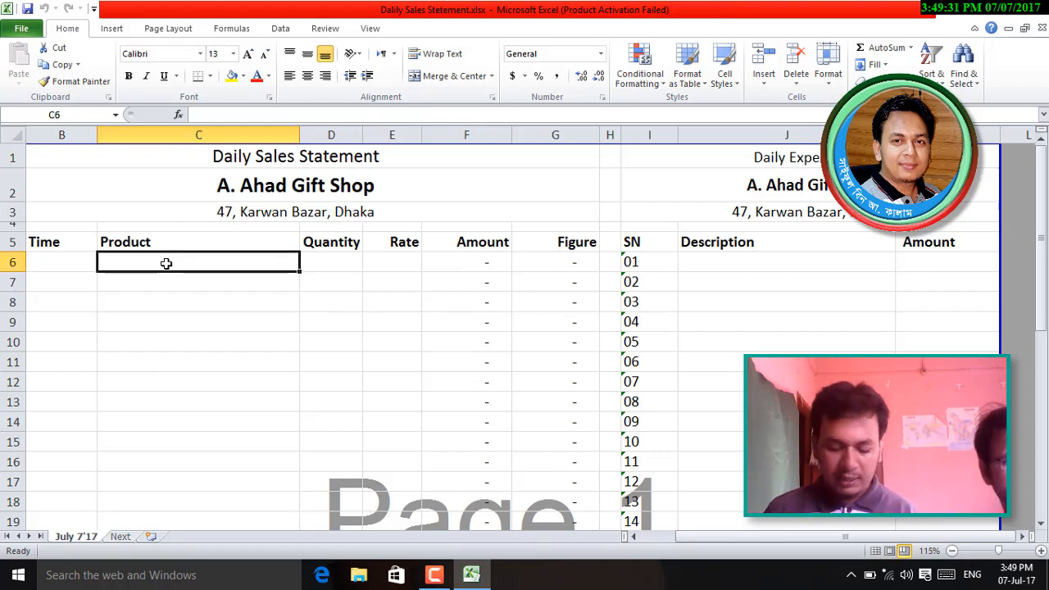
{"action": "type", "text": "Item"}
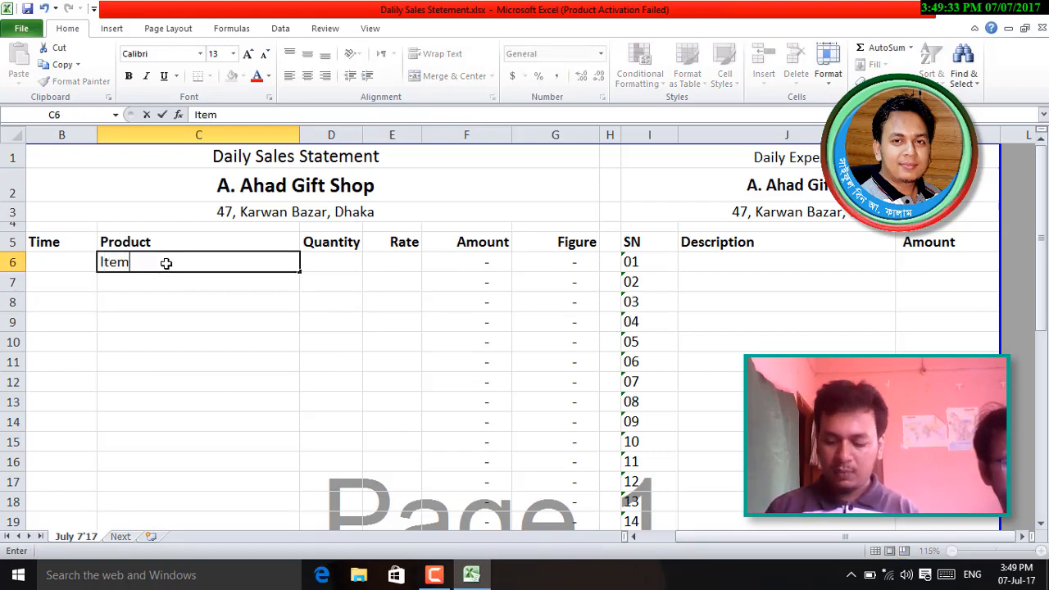
{"action": "key", "text": "Return"}
{"action": "left_click", "coordinate": [166, 263]}
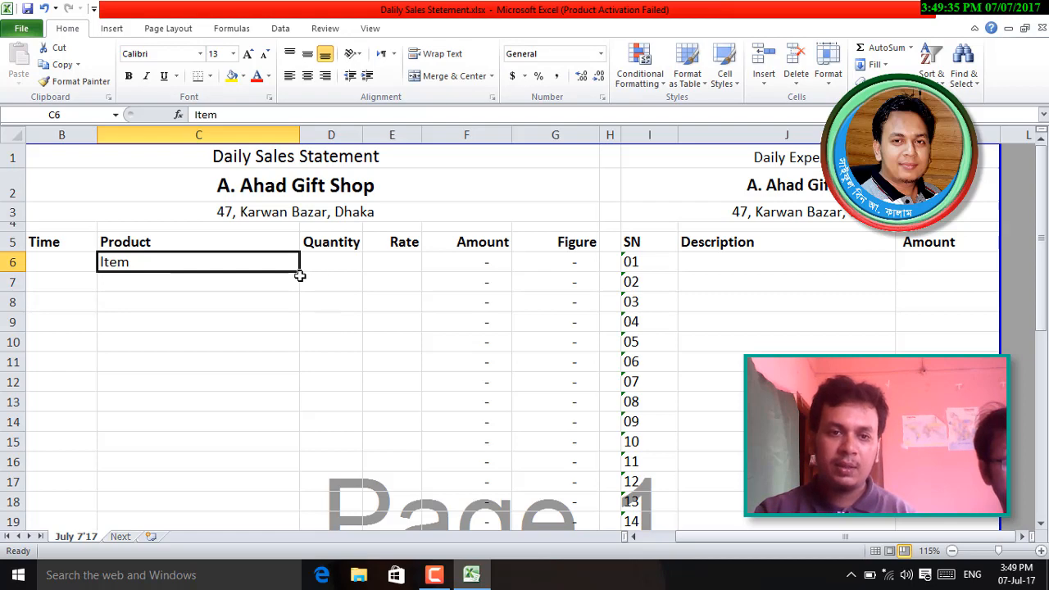
{"action": "left_click_drag", "start_coordinate": [302, 272], "coordinate": [289, 469]}
{"action": "left_click", "coordinate": [241, 418]}
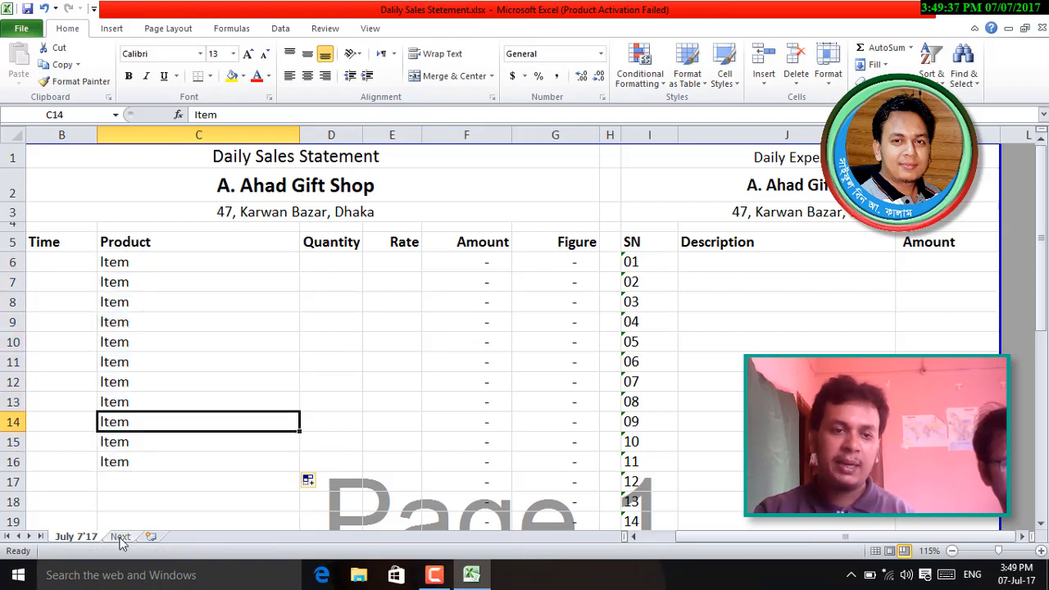
- Colour the July 7'17 sheet tab red
{"action": "left_click", "coordinate": [119, 537]}
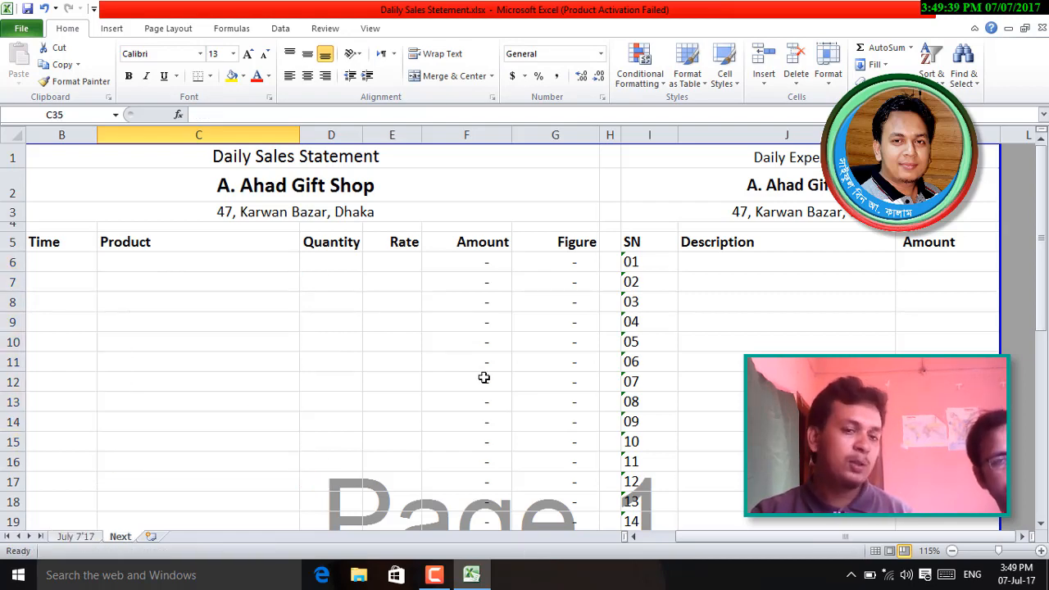
{"action": "left_click", "coordinate": [78, 537]}
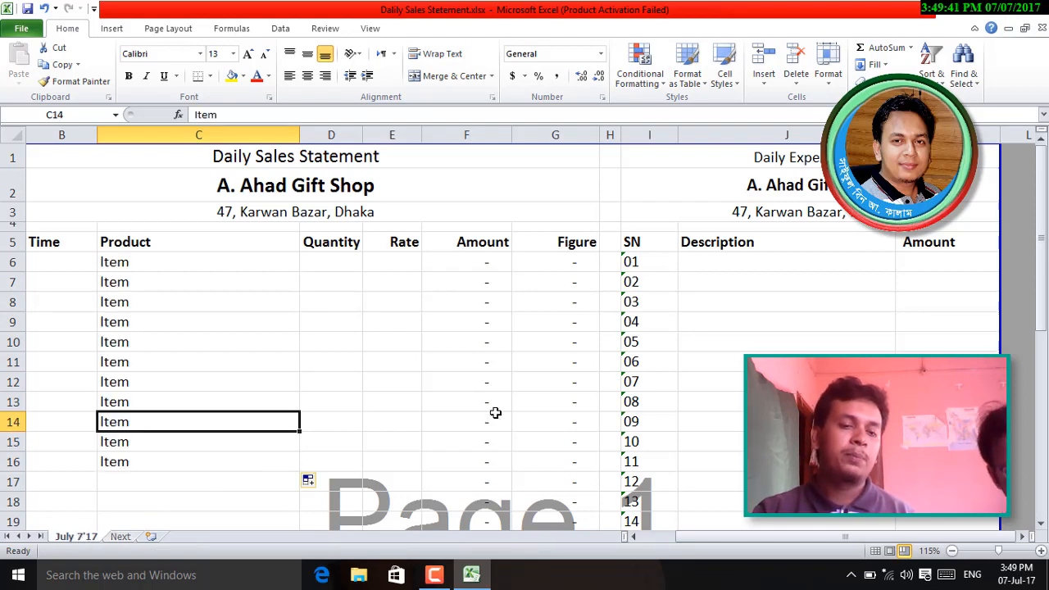
{"action": "right_click", "coordinate": [74, 538]}
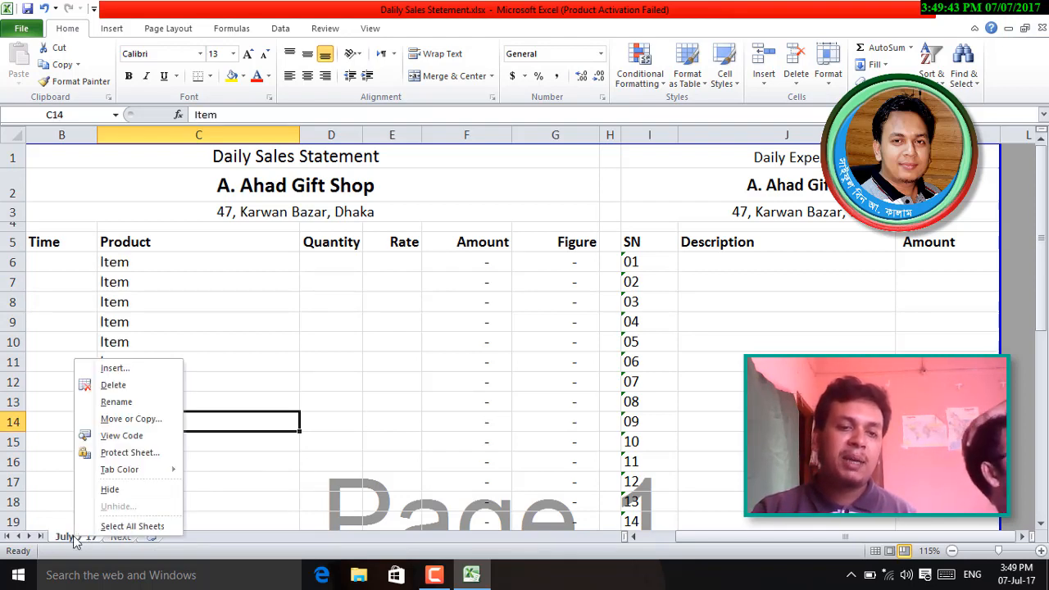
{"action": "mouse_move", "coordinate": [127, 470]}
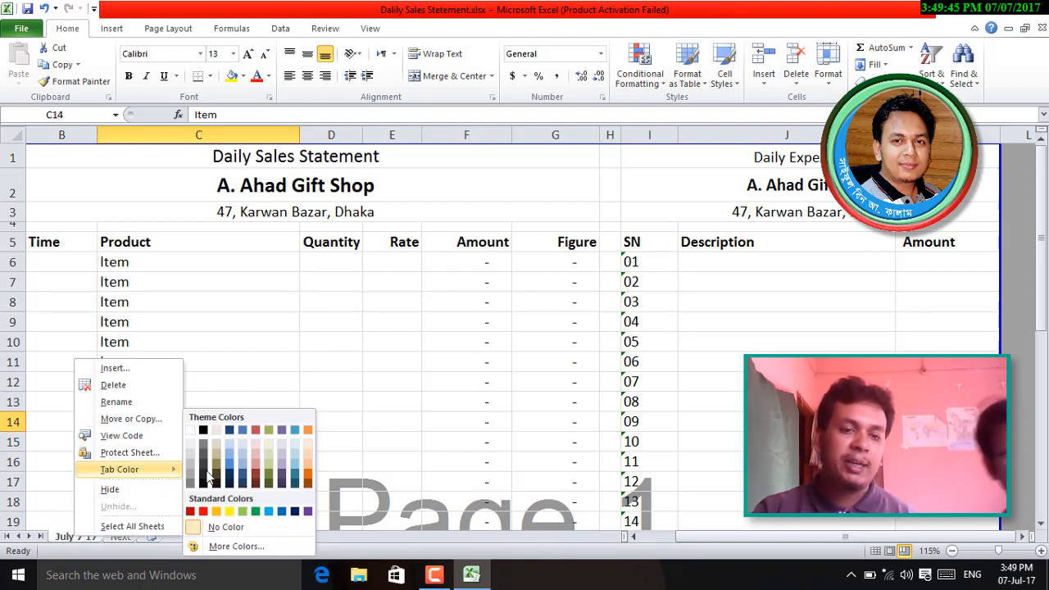
{"action": "left_click", "coordinate": [192, 512]}
- Colour the Next sheet tab dark blue
{"action": "left_click", "coordinate": [122, 537]}
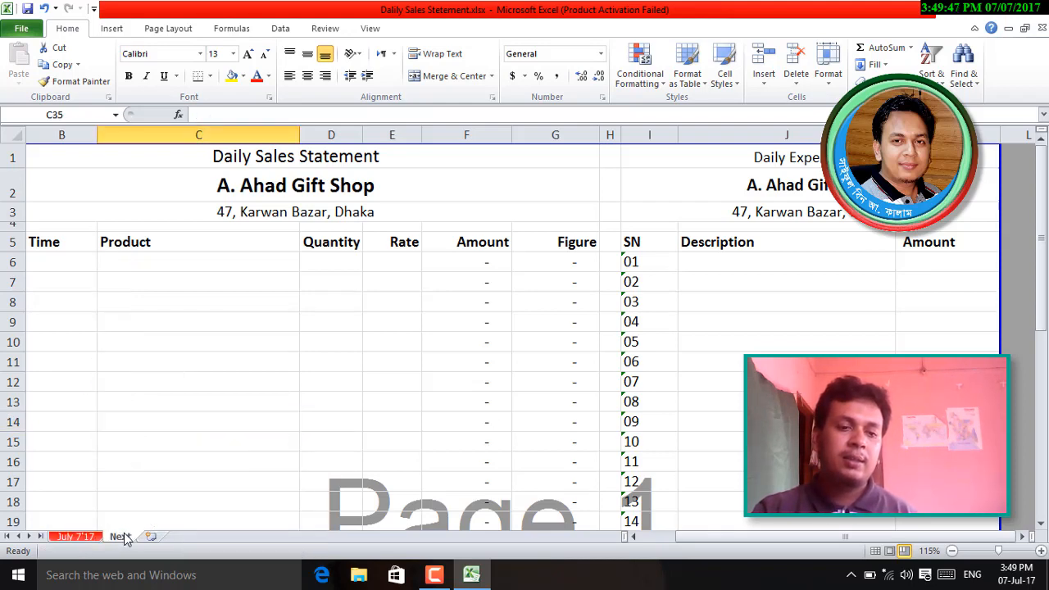
{"action": "right_click", "coordinate": [123, 538]}
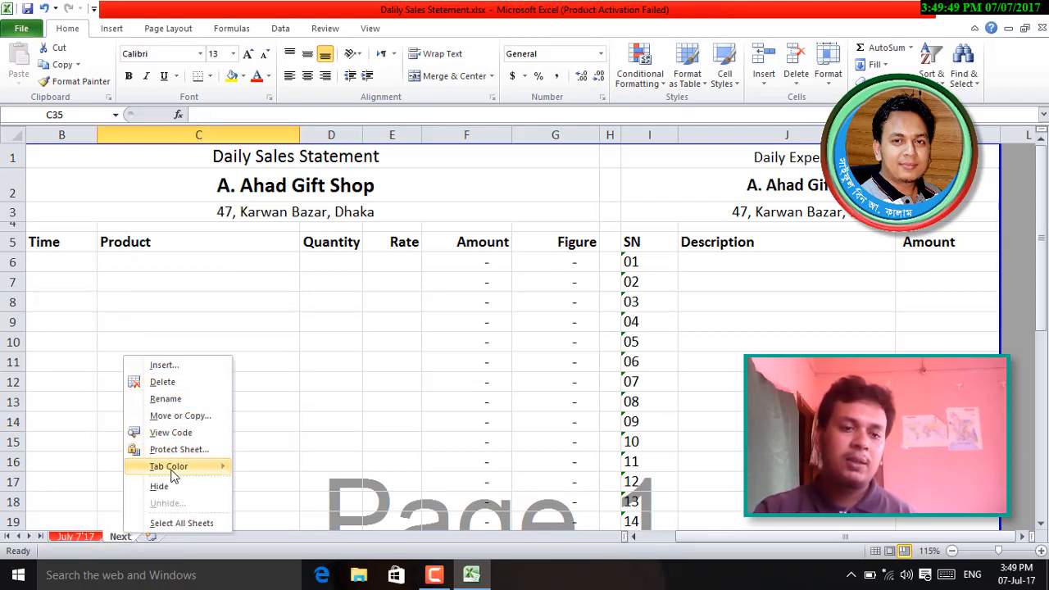
{"action": "mouse_move", "coordinate": [175, 474]}
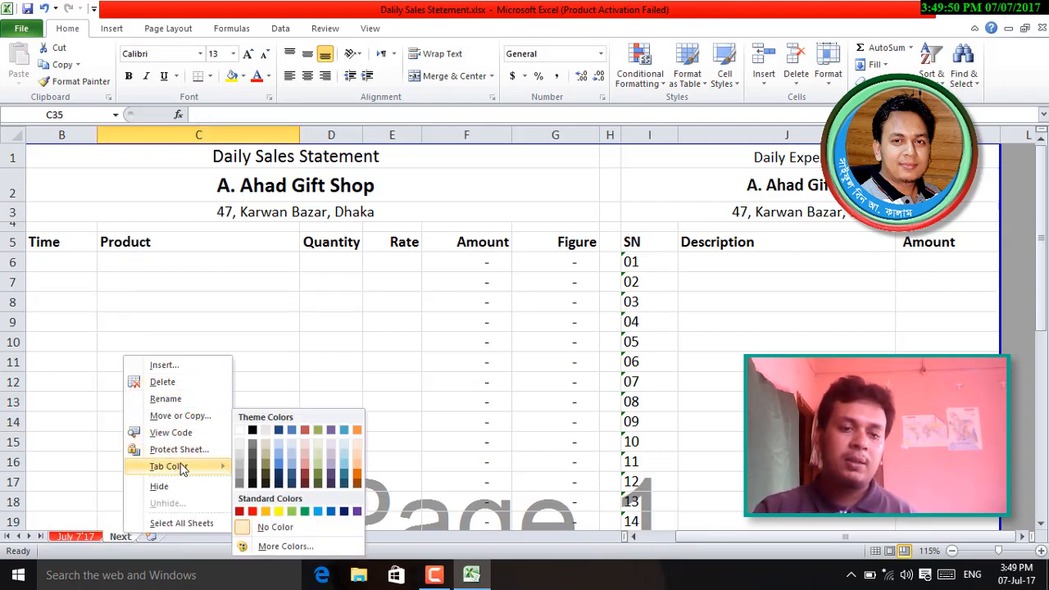
{"action": "left_click", "coordinate": [344, 512]}
{"action": "left_click", "coordinate": [288, 442]}
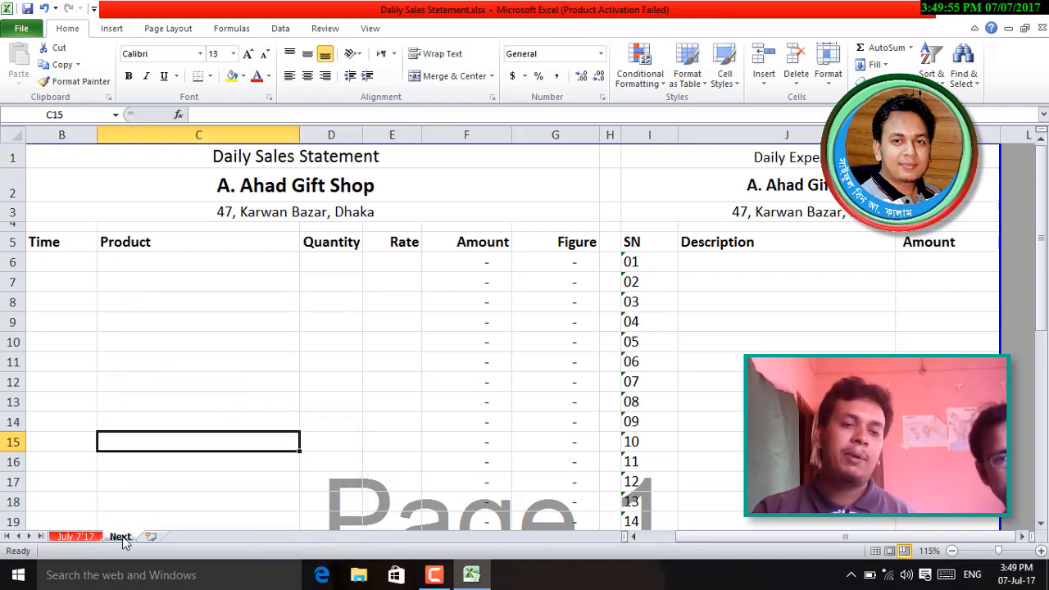
- Return to July 7'17 and close its tab colour menu without changes
{"action": "key", "text": "ctrl+Page_Up"}
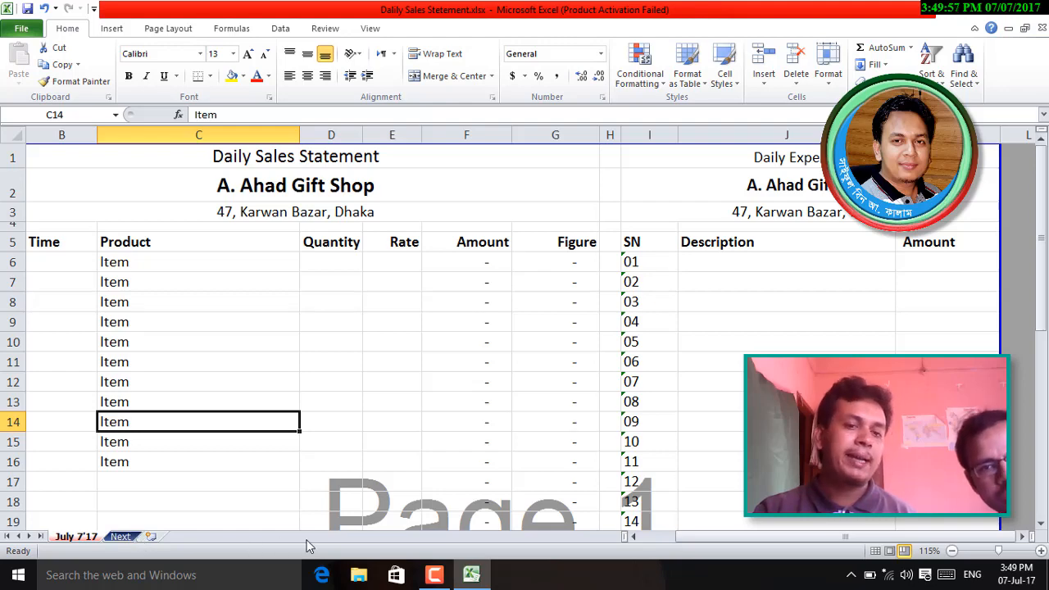
{"action": "right_click", "coordinate": [67, 537]}
{"action": "mouse_move", "coordinate": [109, 469]}
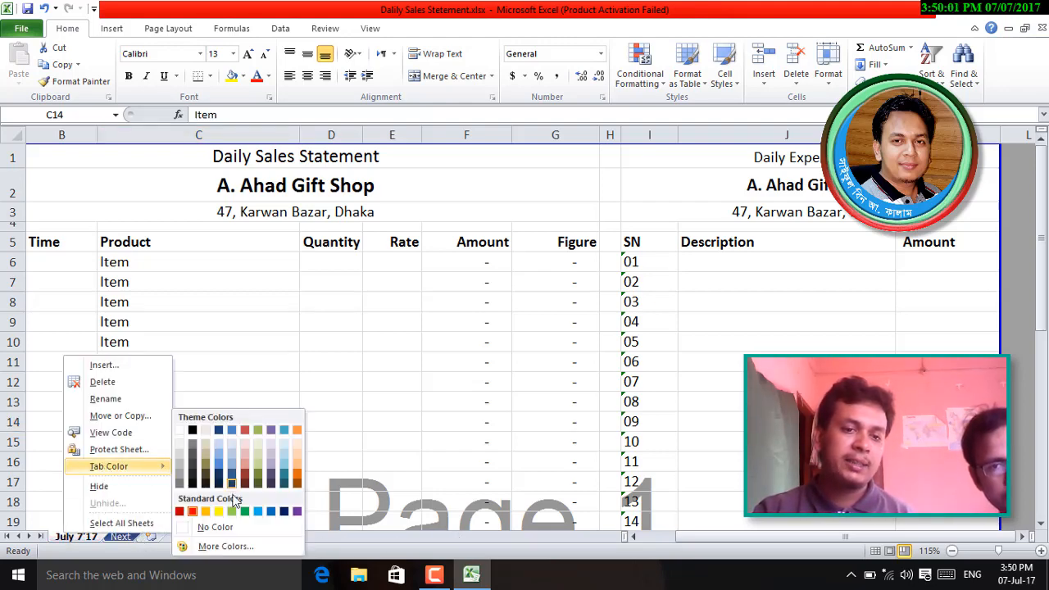
{"action": "left_click", "coordinate": [437, 441]}
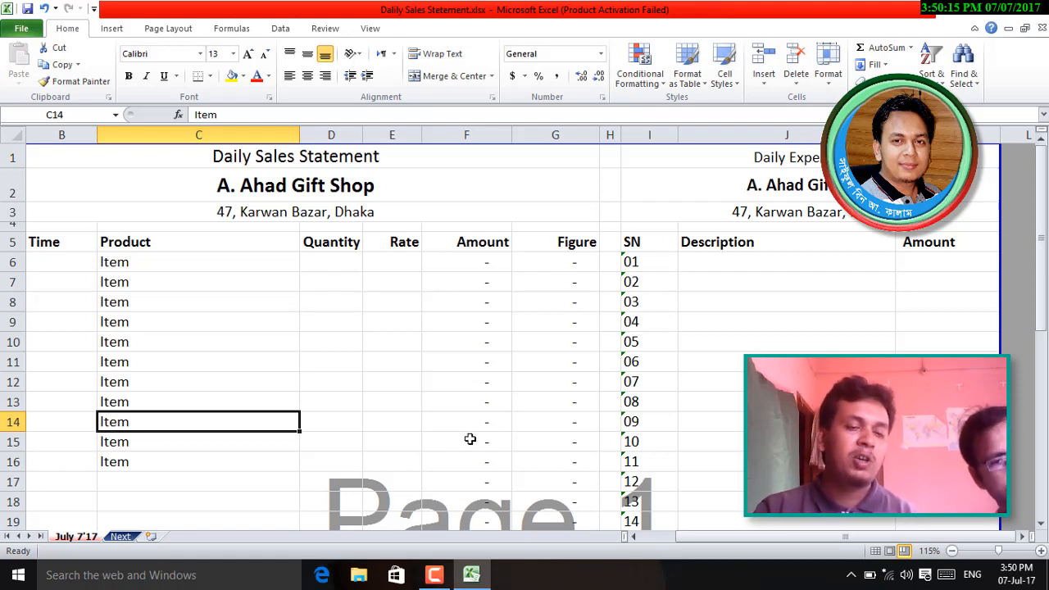
- Inspect row 9, columns C and D, and the formula in cell F13
{"action": "left_click", "coordinate": [14, 321]}
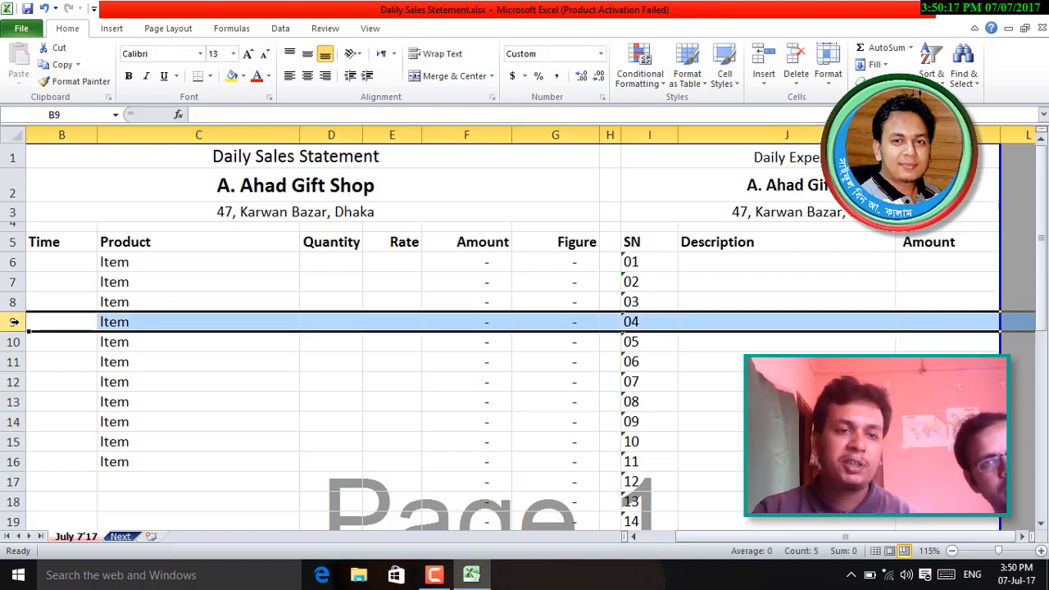
{"action": "right_click", "coordinate": [14, 321]}
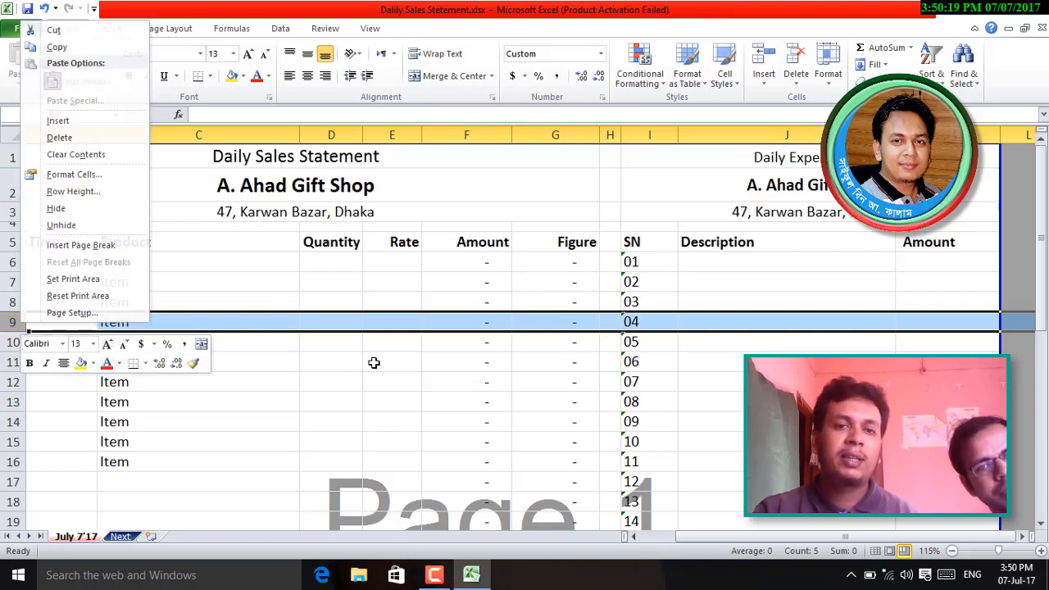
{"action": "key", "text": "Escape"}
{"action": "left_click", "coordinate": [332, 134]}
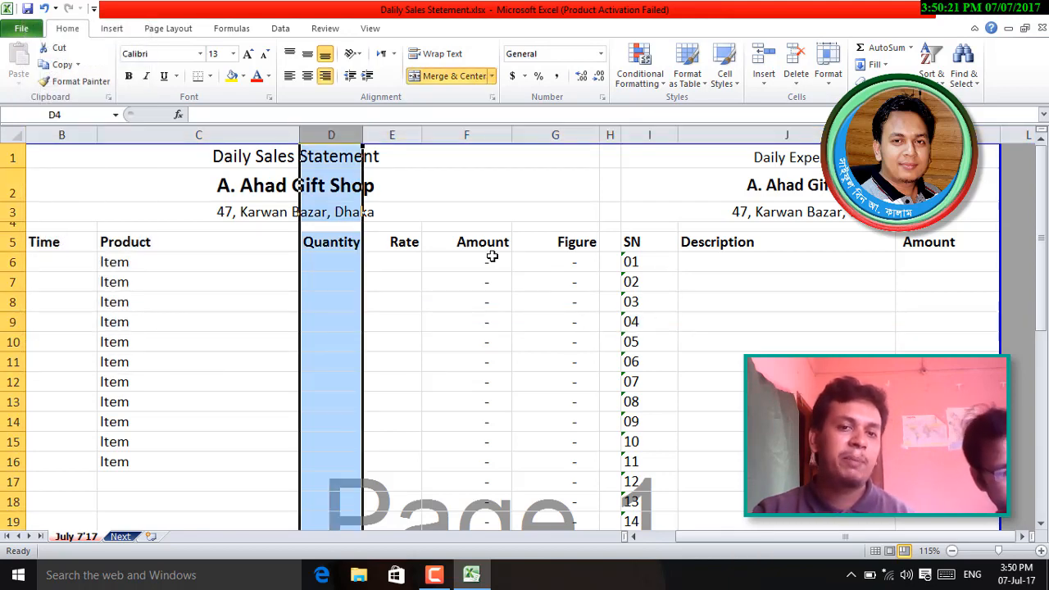
{"action": "left_click", "coordinate": [490, 408]}
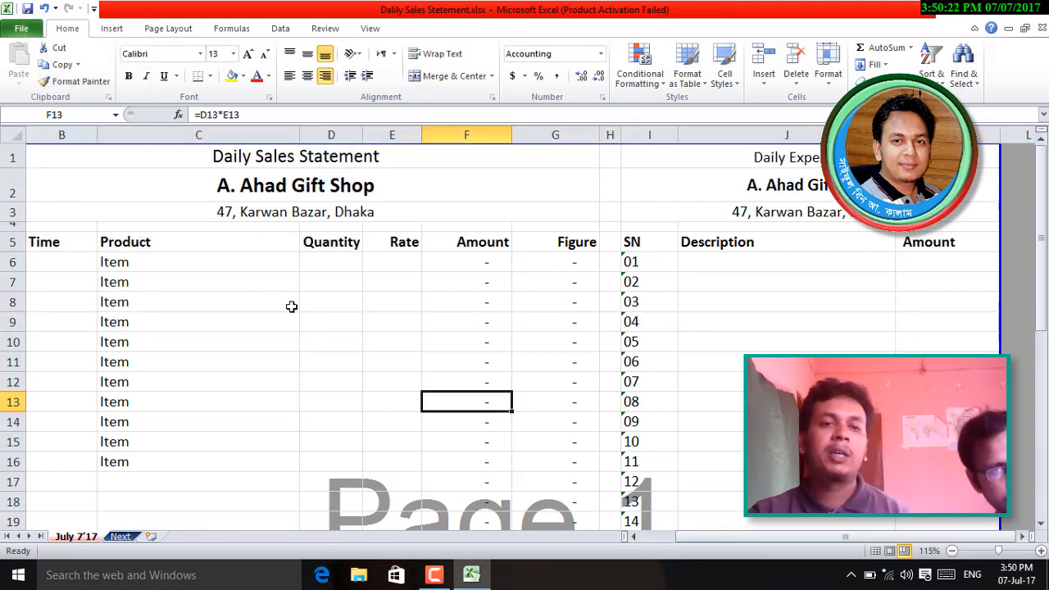
{"action": "left_click", "coordinate": [161, 134]}
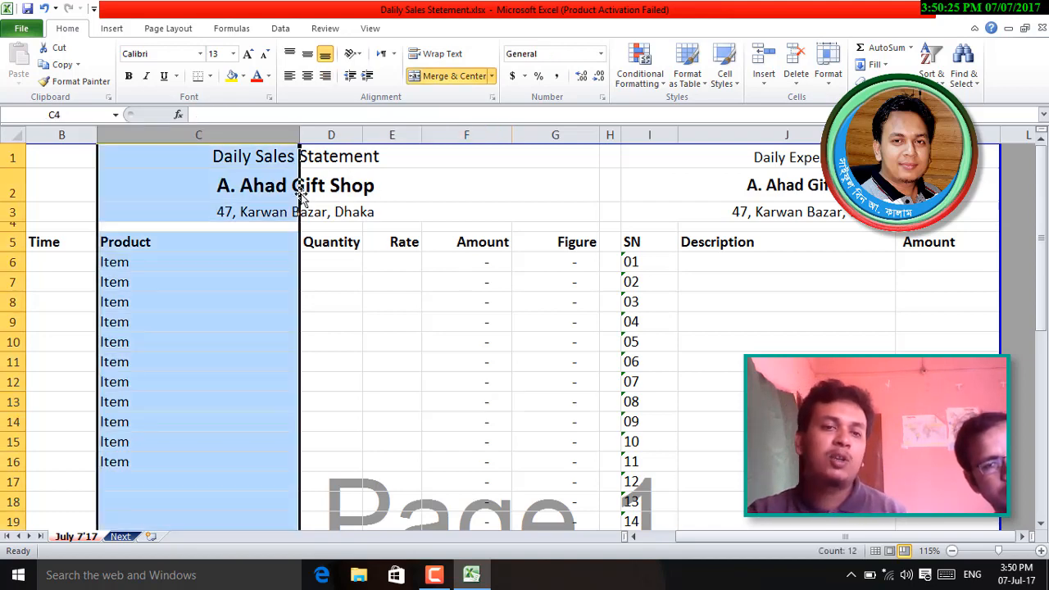
{"action": "left_click", "coordinate": [346, 136]}
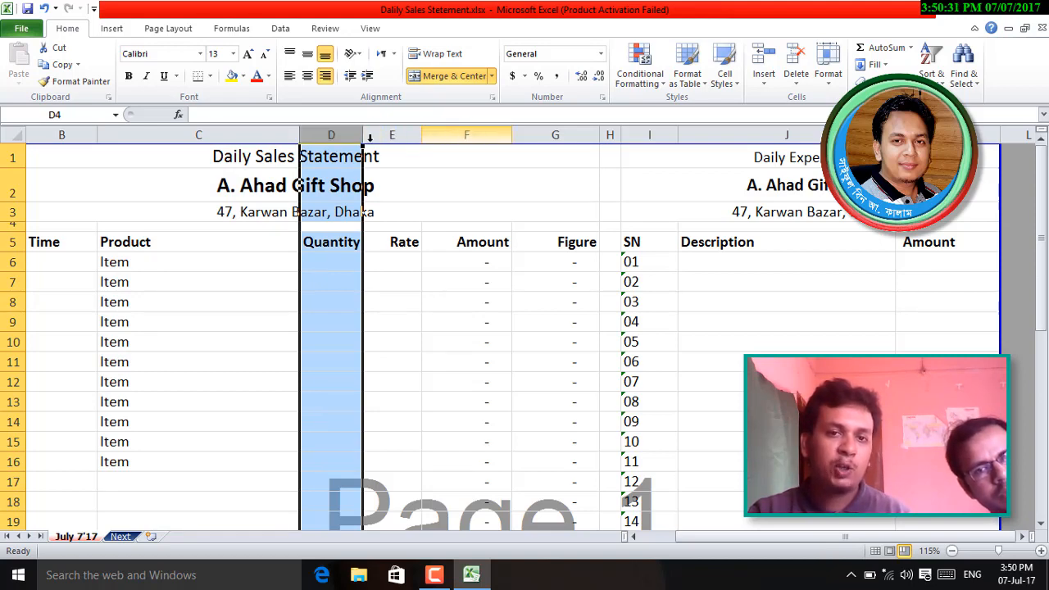
- Try inserting a narrower column D before Quantity, then undo it
{"action": "right_click", "coordinate": [336, 136]}
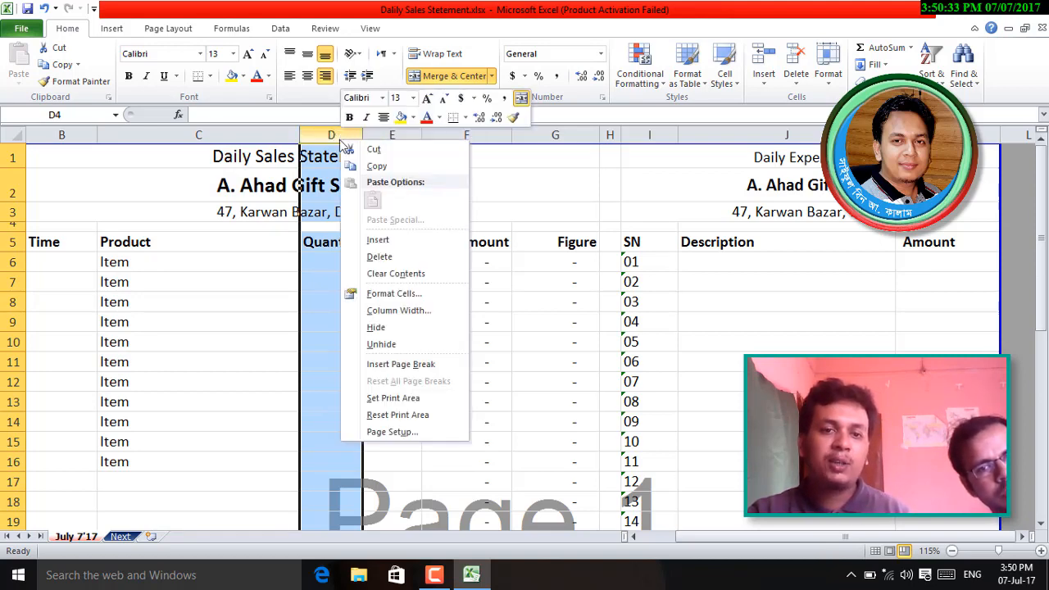
{"action": "left_click", "coordinate": [367, 242]}
{"action": "left_click", "coordinate": [367, 260]}
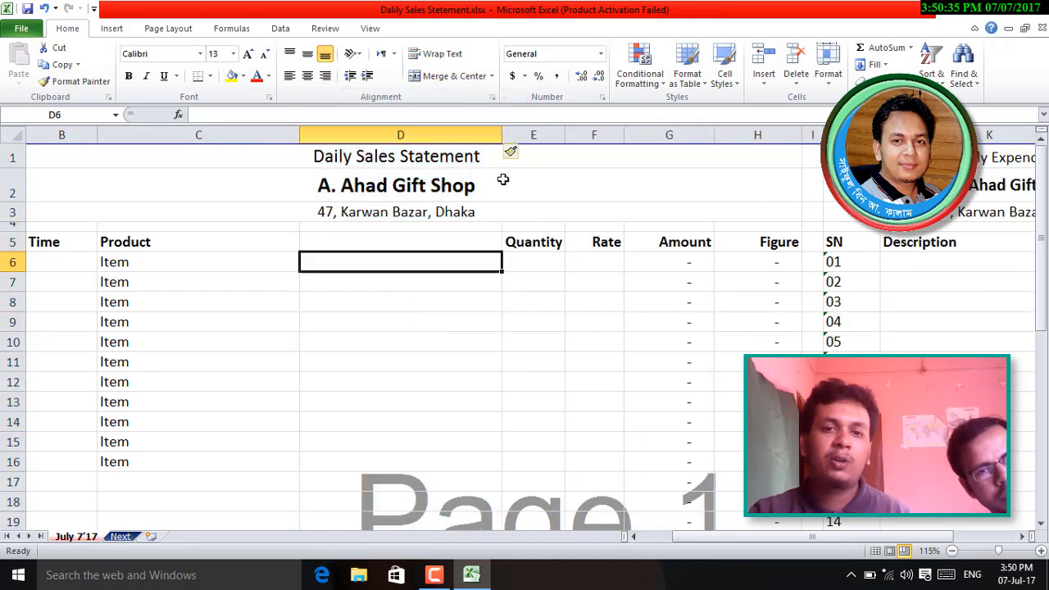
{"action": "left_click_drag", "start_coordinate": [501, 135], "coordinate": [363, 134]}
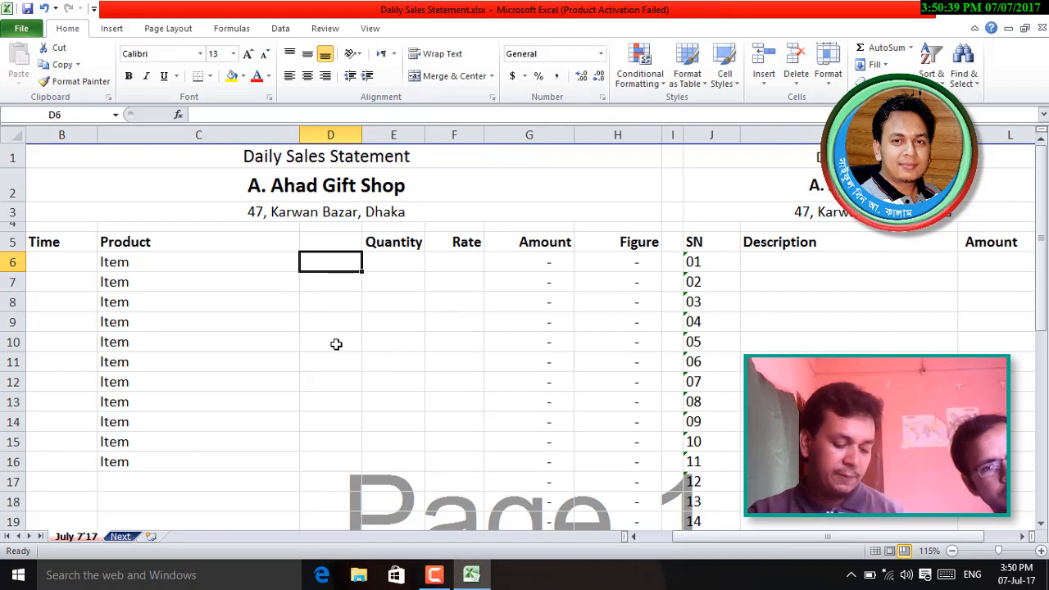
{"action": "key", "text": "ctrl+z"}
{"action": "key", "text": "ctrl+z"}
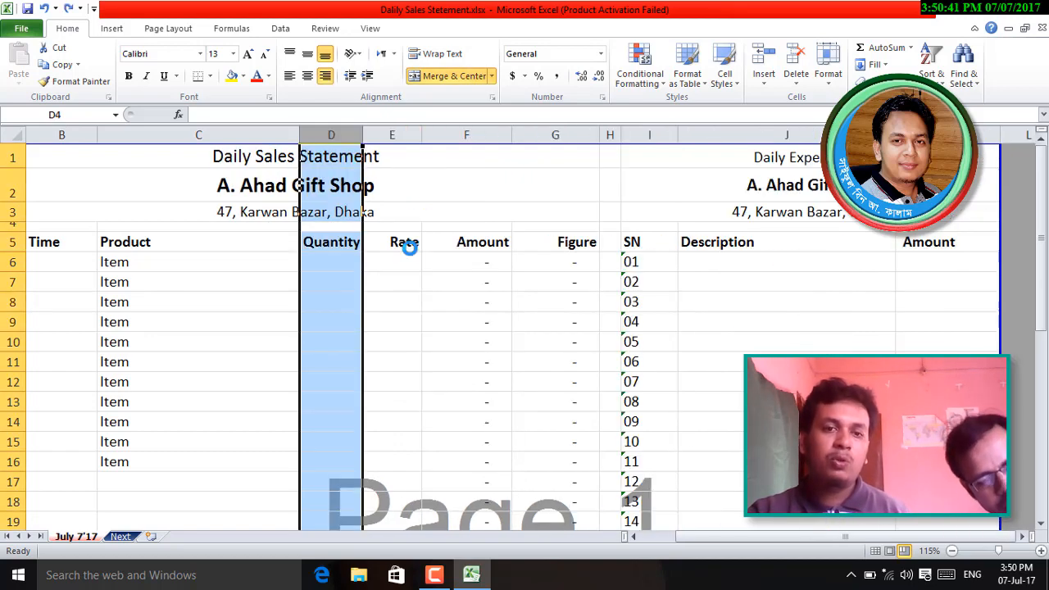
{"action": "left_click", "coordinate": [328, 270]}
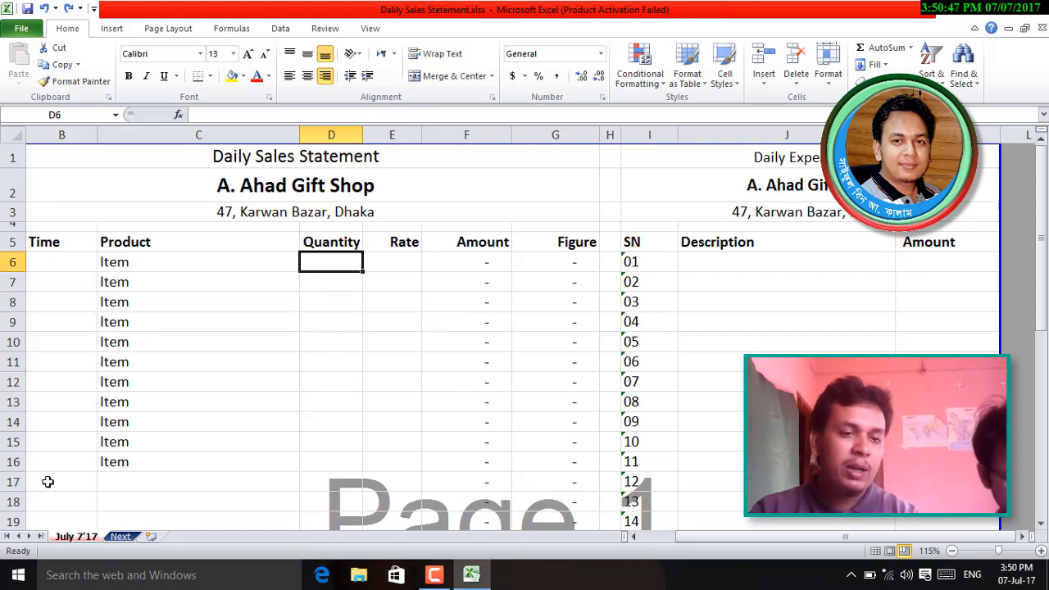
- Go to the blank Next sheet, dismiss its tab menu and select C10
{"action": "right_click", "coordinate": [120, 536]}
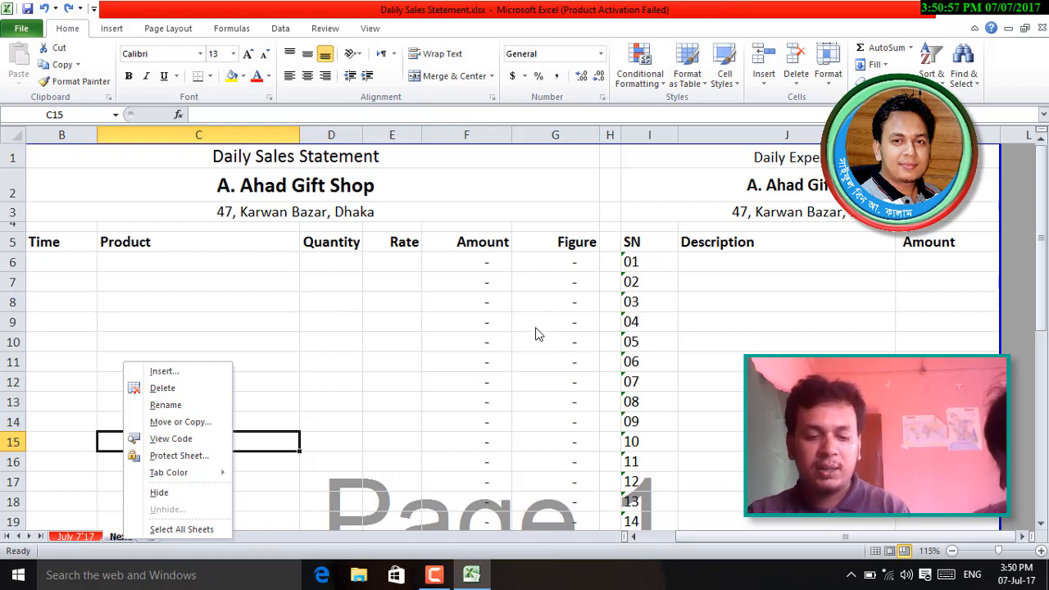
{"action": "key", "text": "Escape"}
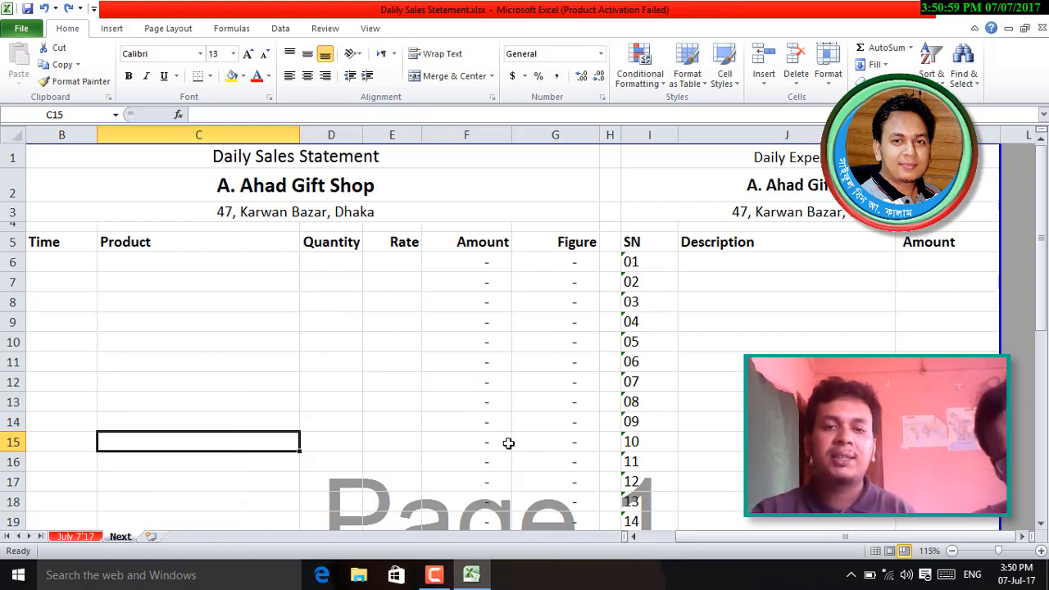
{"action": "left_click", "coordinate": [223, 340]}
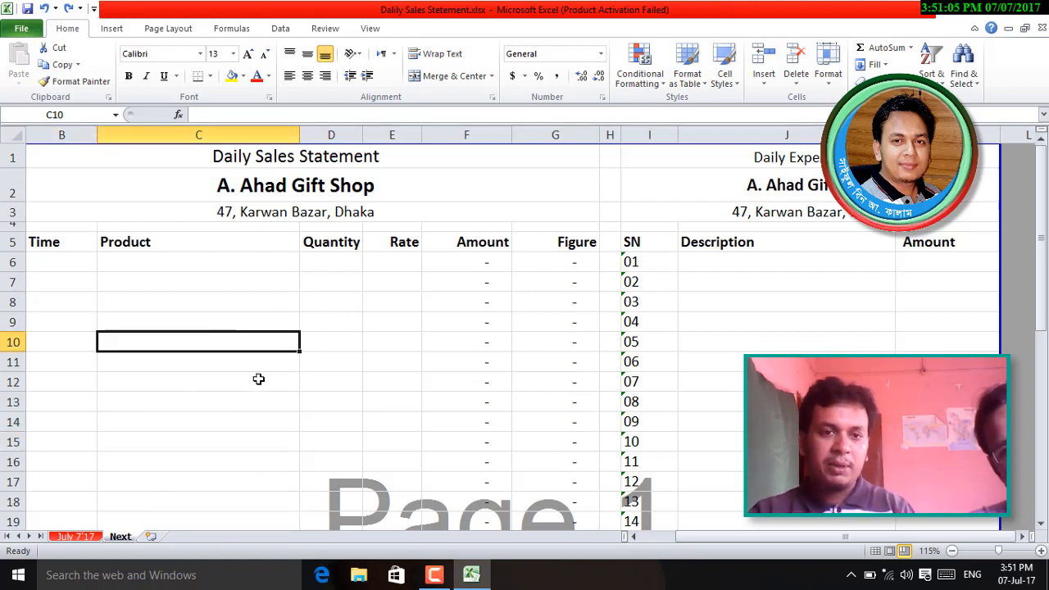
- Jump to cell D11 by entering d11 as the Go To reference
{"action": "key", "text": "F5"}
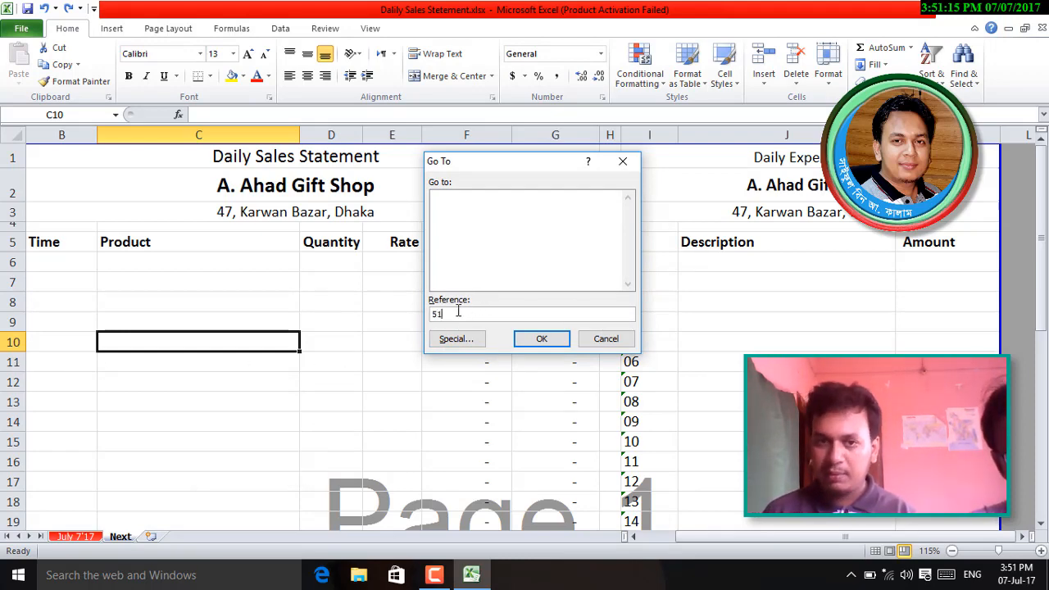
{"action": "key", "text": "BackSpace"}
{"action": "key", "text": "BackSpace"}
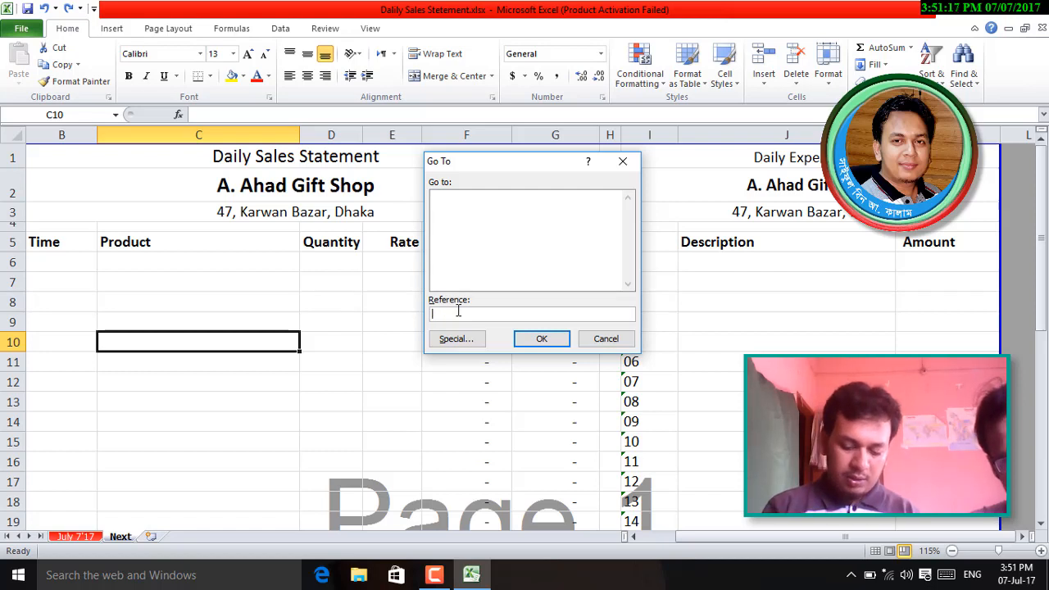
{"action": "type", "text": "d11"}
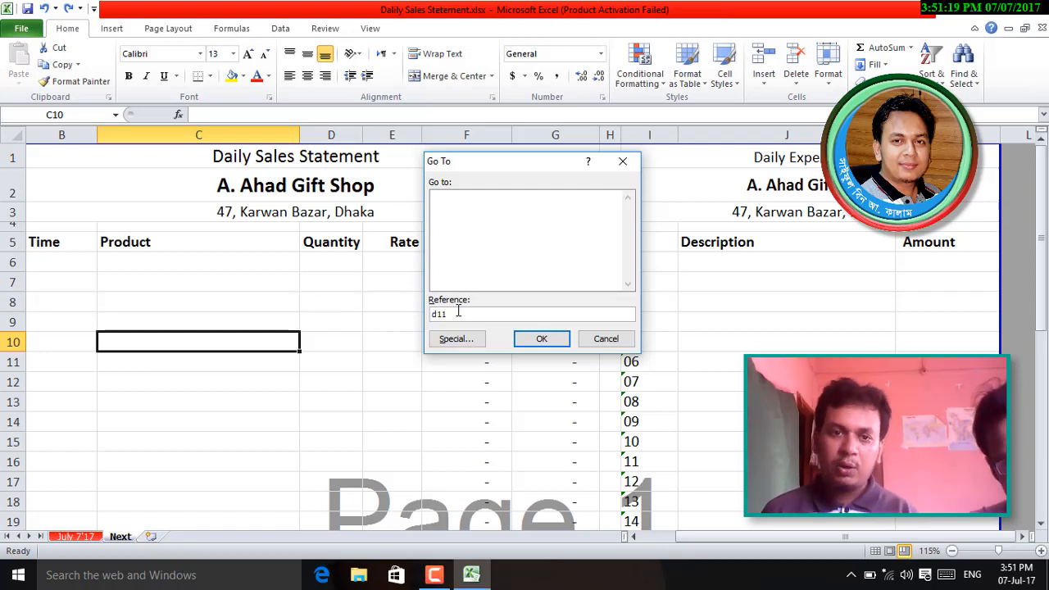
{"action": "key", "text": "Return"}
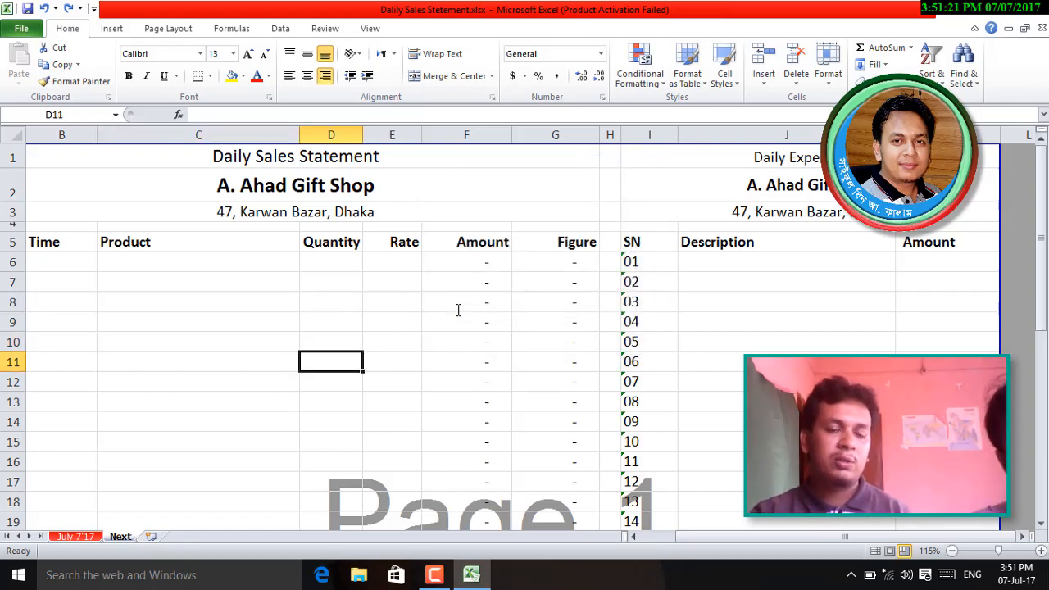